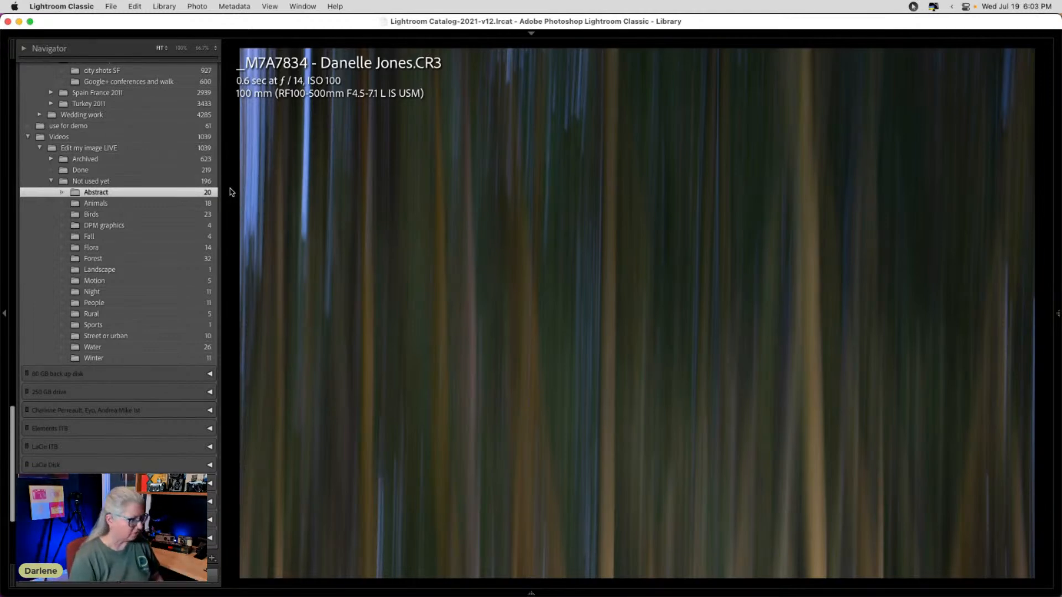
Step: Browse the Abstract folder's photos at full size, from the tree-framed sunset through the zoom-blur shots to the aquabus sign
{"action": "key", "text": "g"}
{"action": "double_click", "coordinate": [595, 111]}
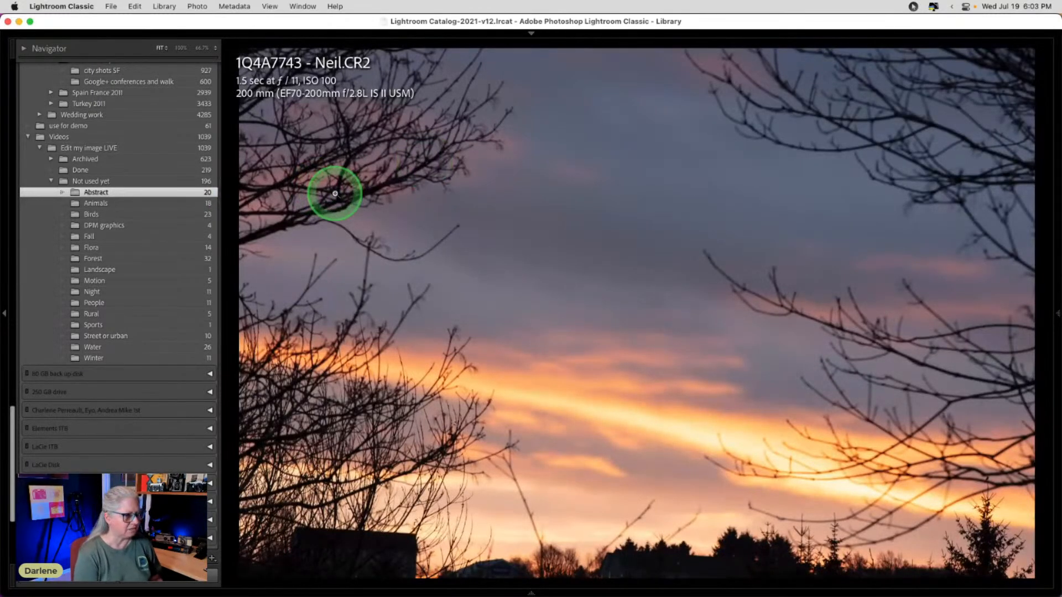
{"action": "key", "text": "Right"}
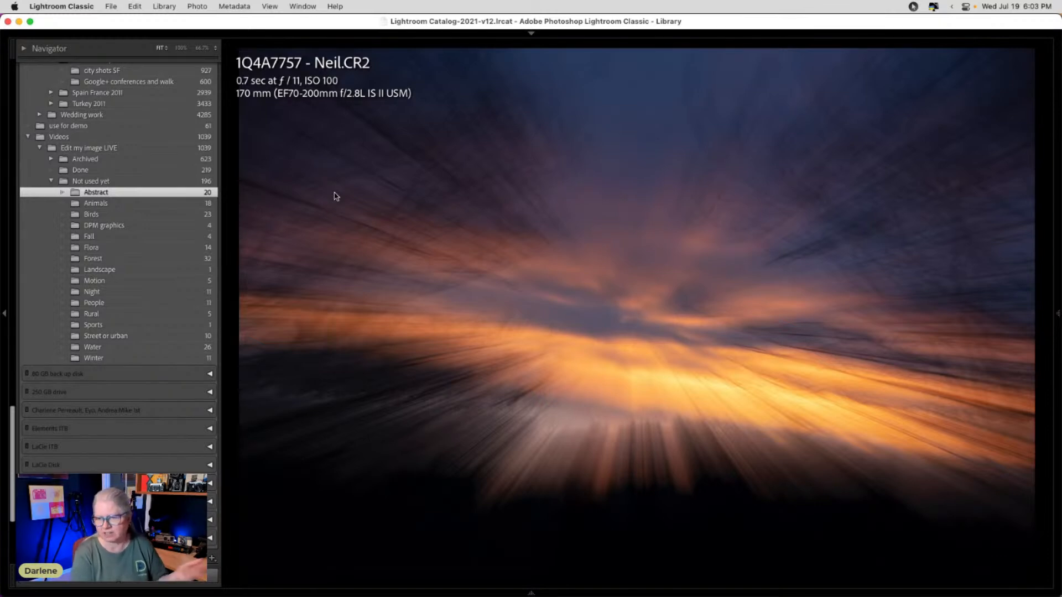
{"action": "key", "text": "Right"}
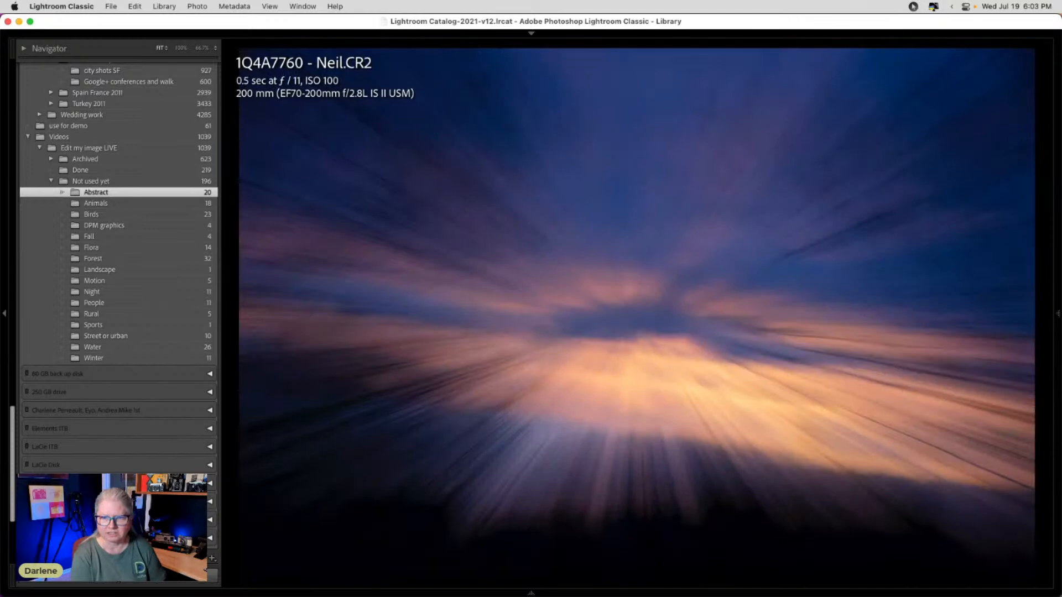
{"action": "key", "text": "Right"}
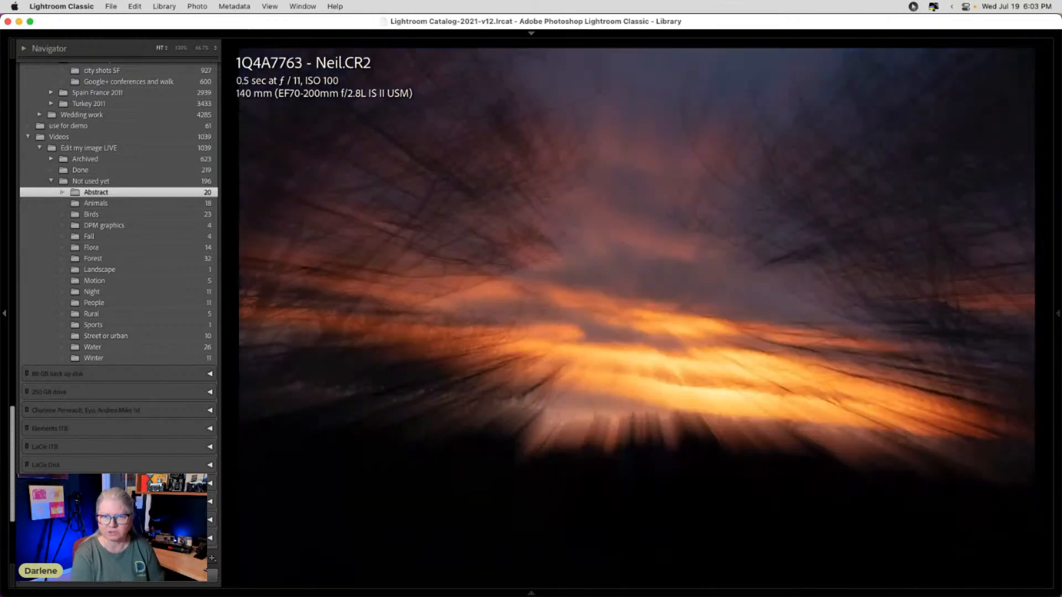
{"action": "key", "text": "Right"}
{"action": "key", "text": "Right"}
{"action": "key", "text": "Left"}
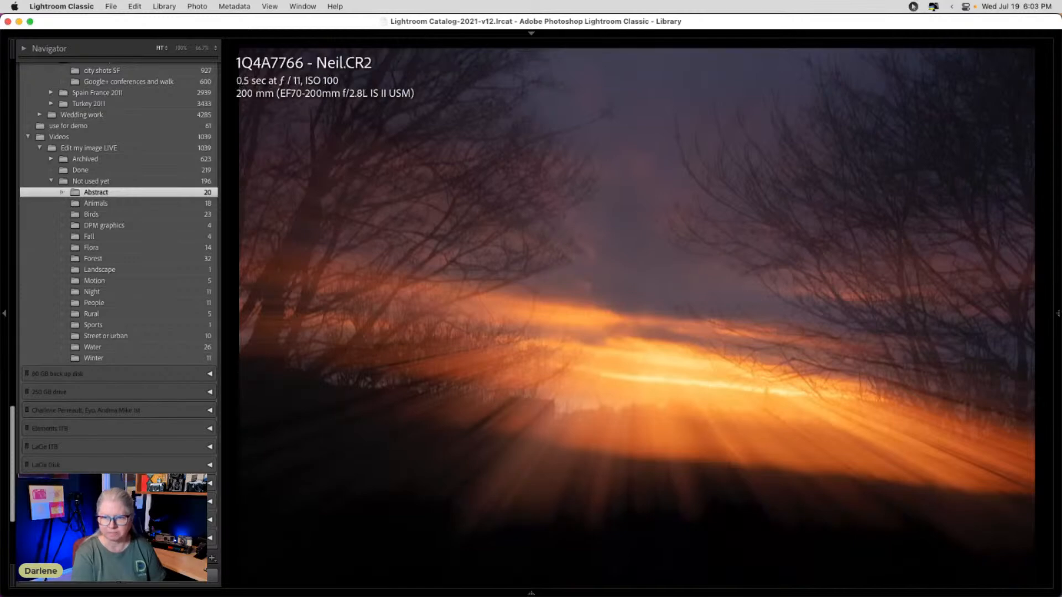
{"action": "key", "text": "Right"}
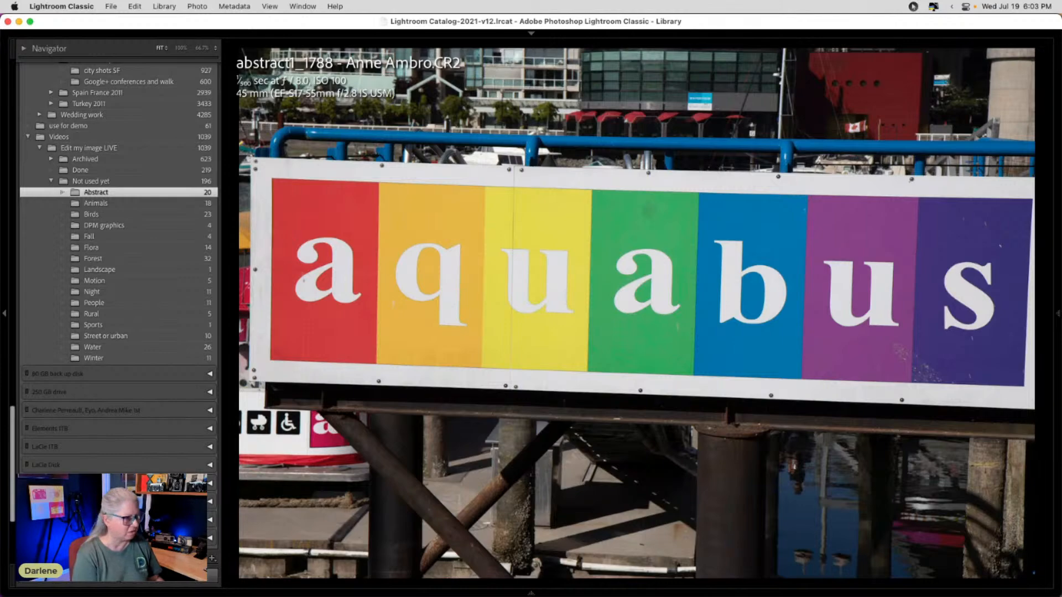
Step: Bring back the hidden workspace panels and set the background behind the photo to Medium Gray
{"action": "key", "text": "Tab"}
{"action": "key", "text": "shift+Tab"}
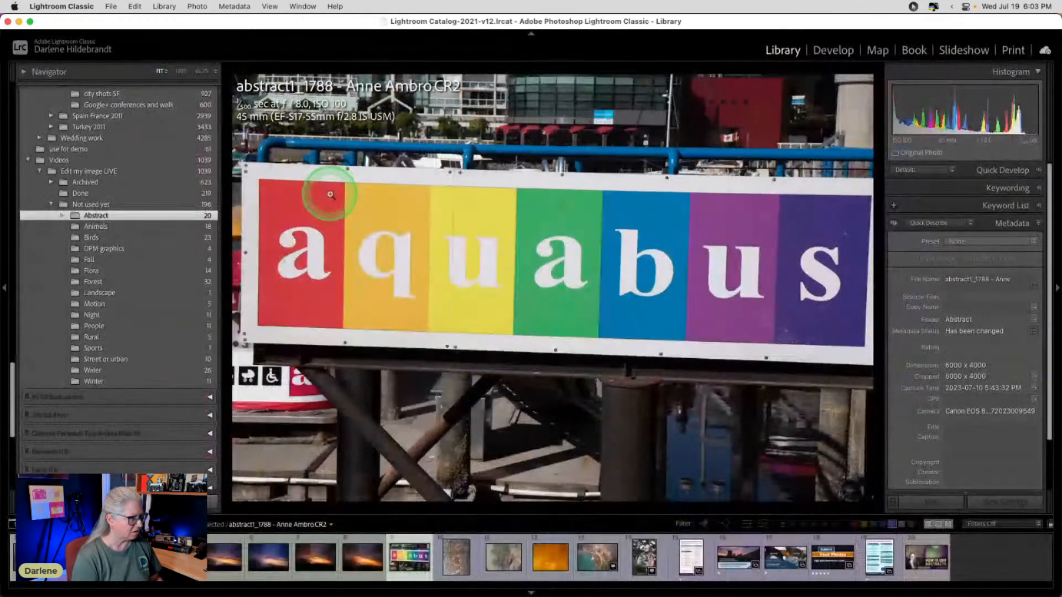
{"action": "right_click", "coordinate": [225, 215]}
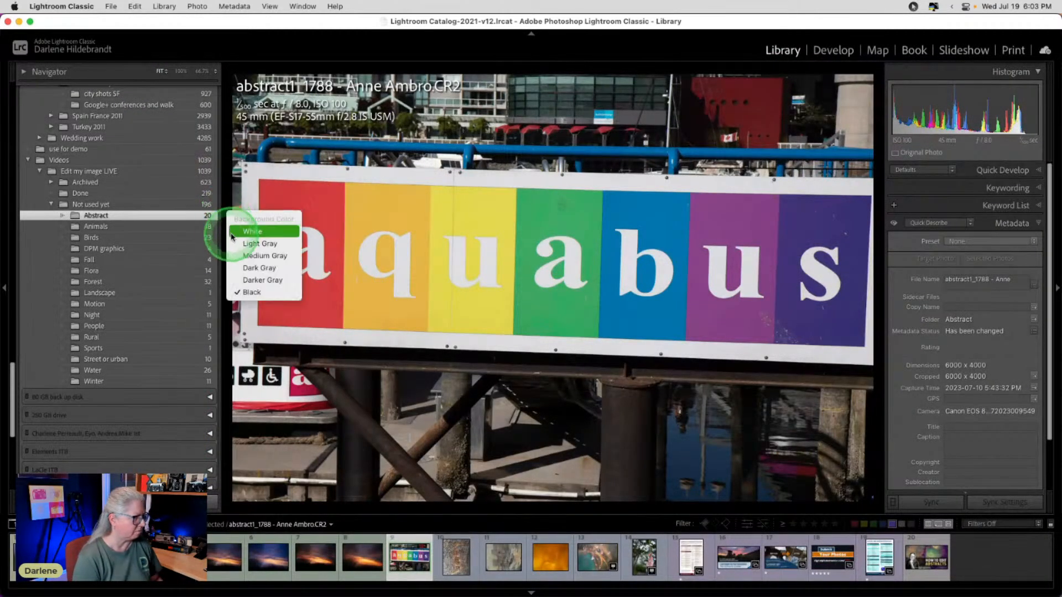
{"action": "left_click", "coordinate": [246, 256]}
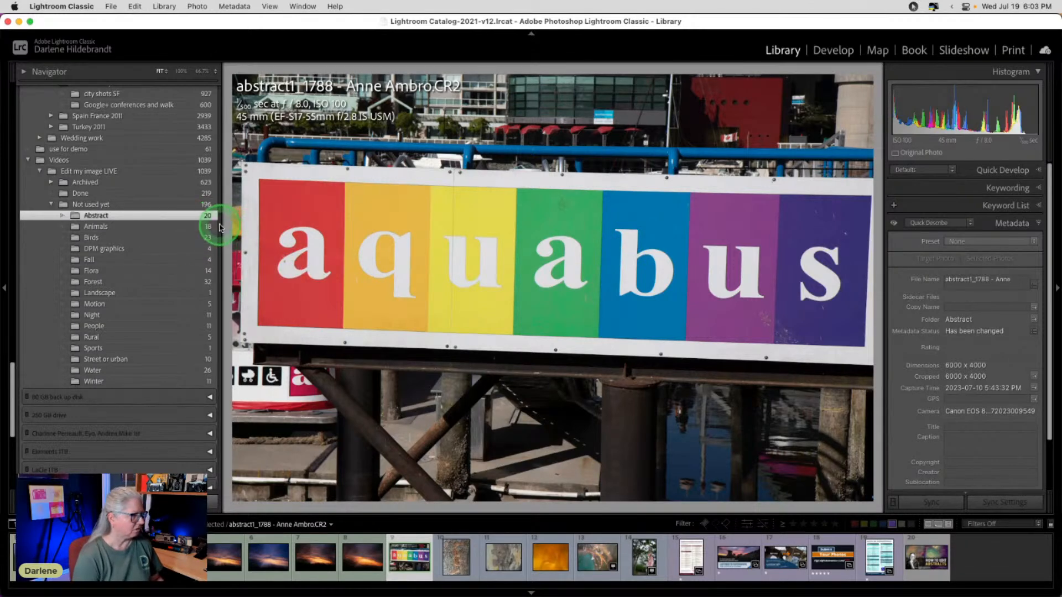
Step: Narrow the folder list and hide the metadata column to give the photos more room
{"action": "left_click_drag", "start_coordinate": [222, 232], "coordinate": [90, 230]}
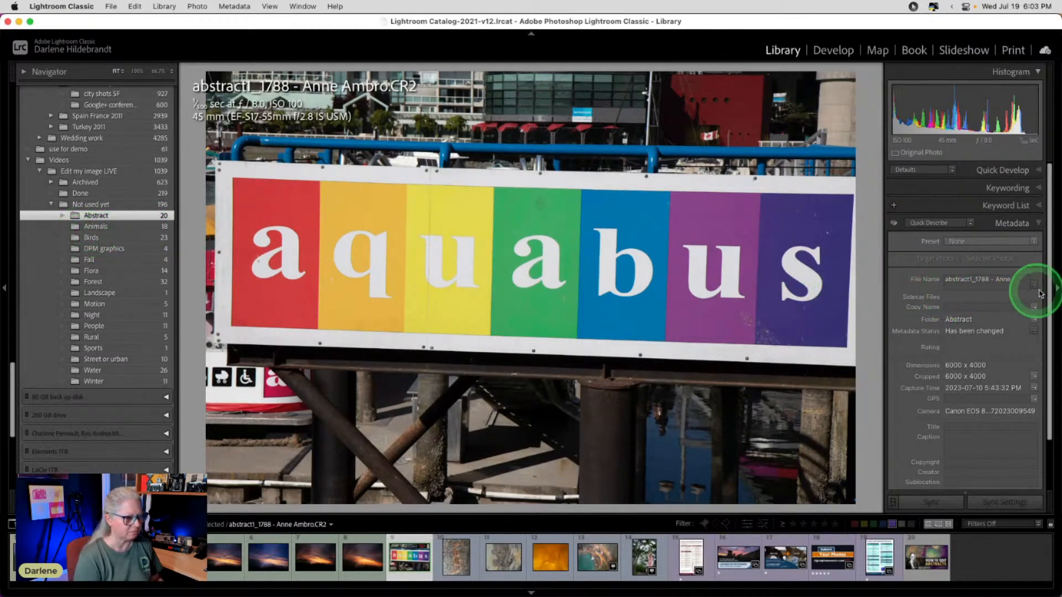
{"action": "left_click", "coordinate": [1057, 288]}
Step: Return to the thumbnail grid and open the green lake reflection photo for editing in Develop
{"action": "double_click", "coordinate": [746, 352]}
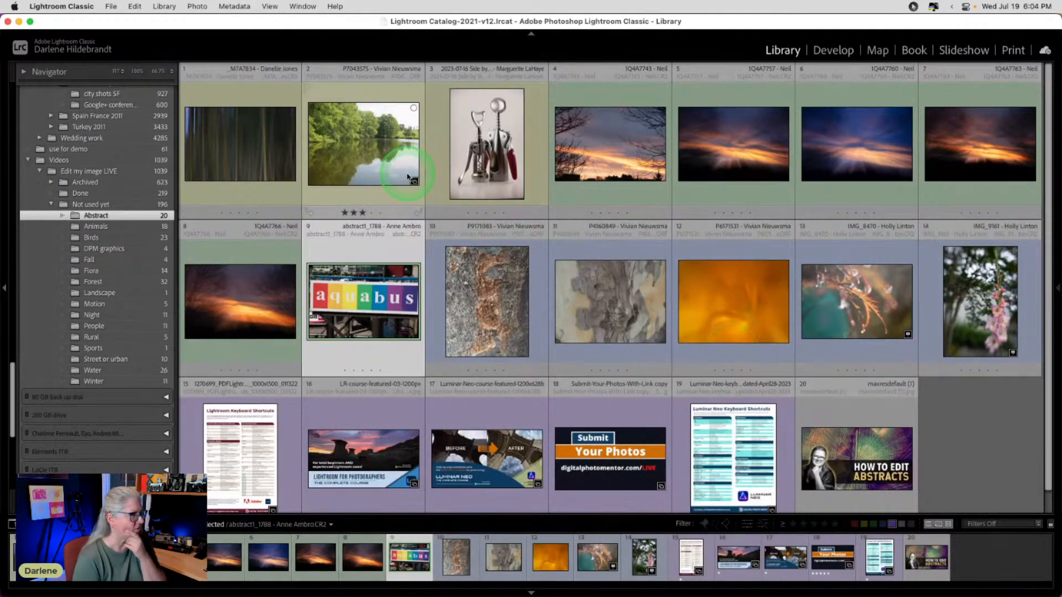
{"action": "double_click", "coordinate": [371, 160]}
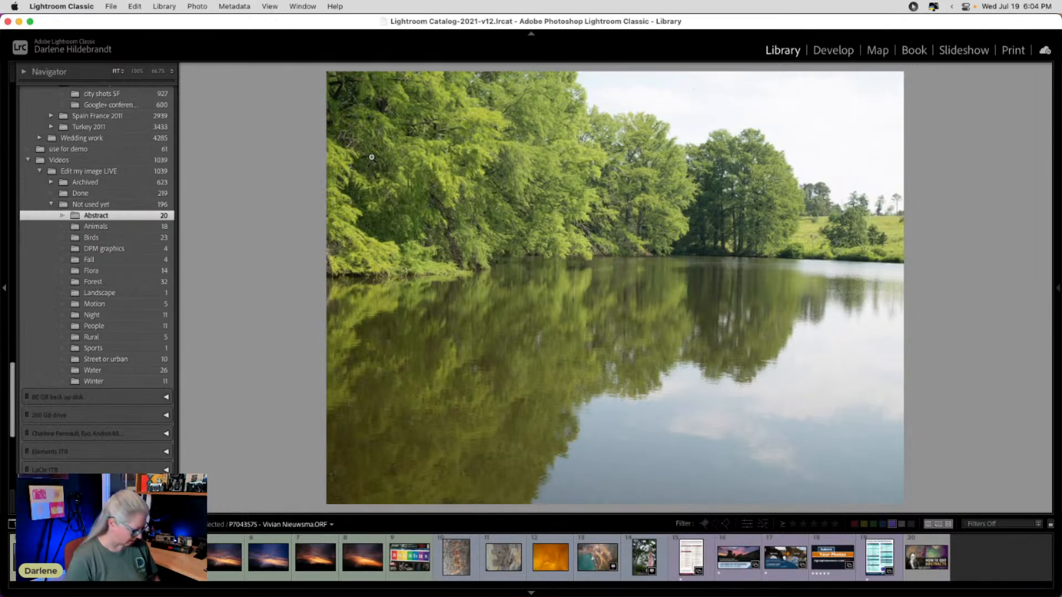
{"action": "key", "text": "d"}
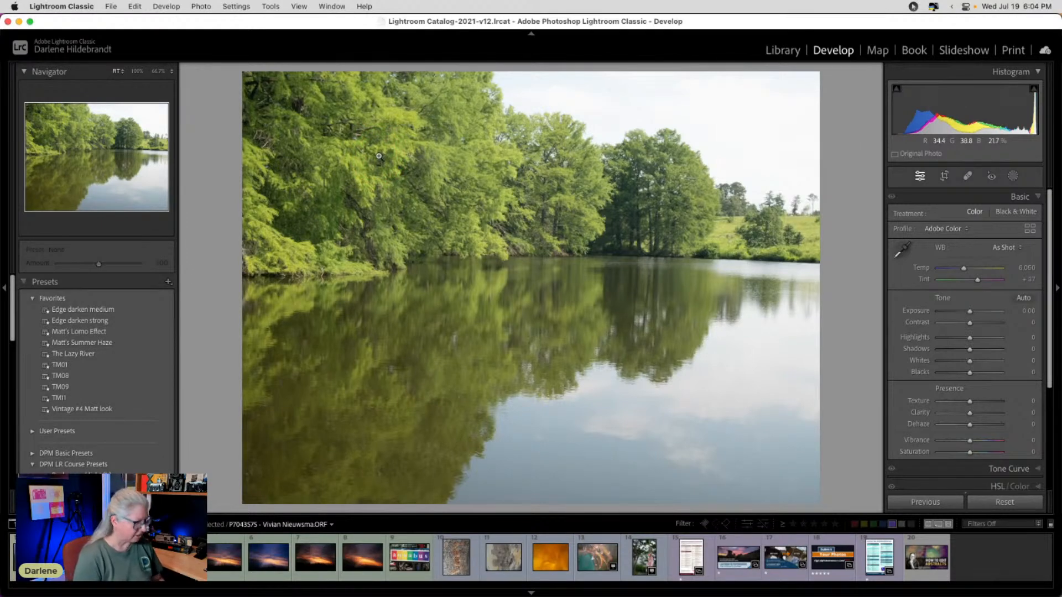
Step: Straighten the lake photo and crop it to the water reflection, cutting off the trees and sky above the shoreline
{"action": "key", "text": "r"}
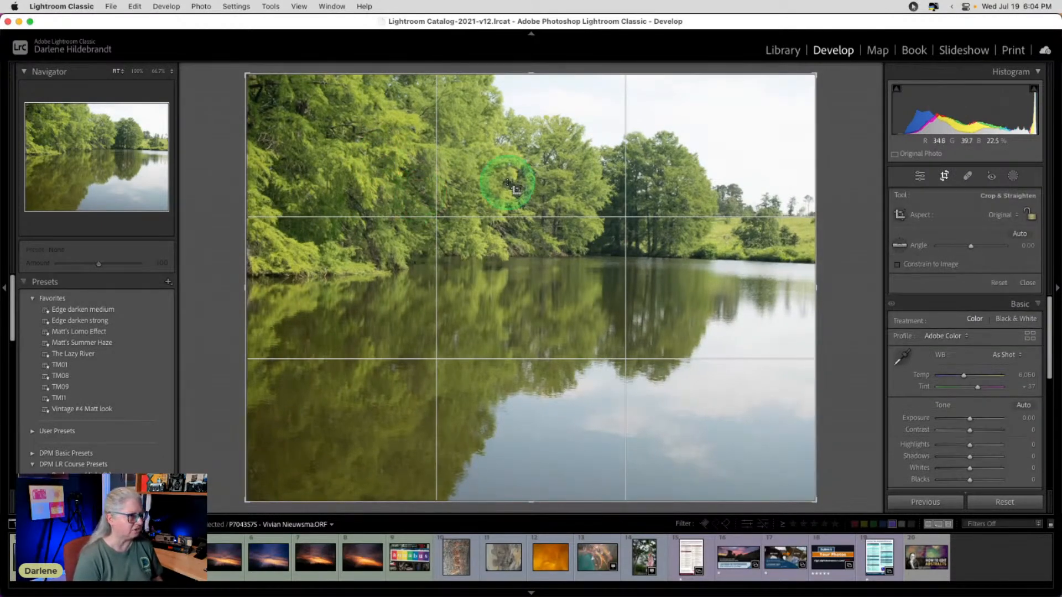
{"action": "left_click_drag", "start_coordinate": [852, 166], "coordinate": [845, 156]}
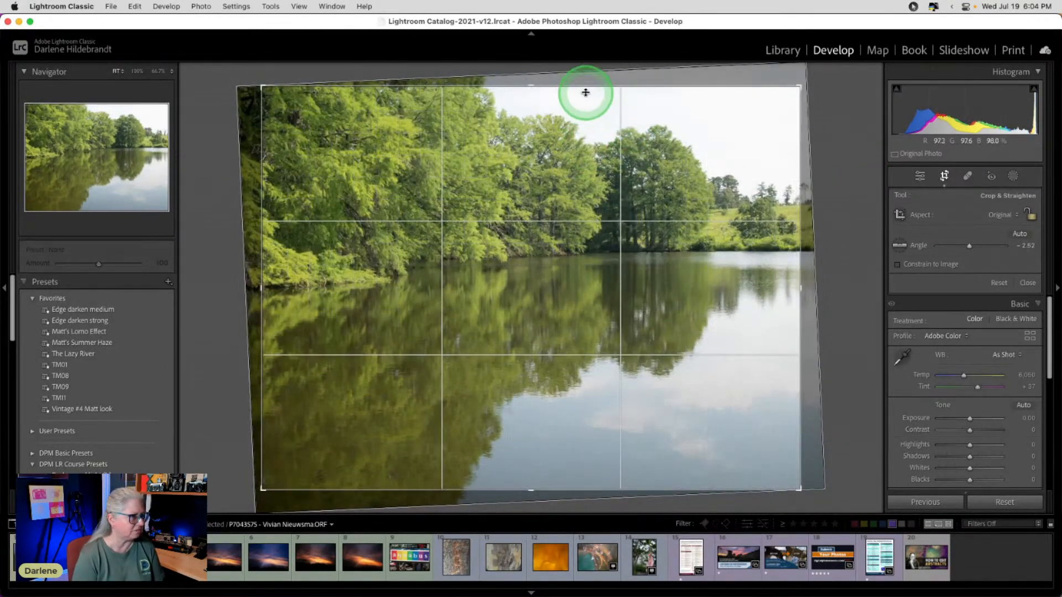
{"action": "left_click_drag", "start_coordinate": [581, 87], "coordinate": [581, 170]}
{"action": "left_click_drag", "start_coordinate": [838, 157], "coordinate": [842, 164]}
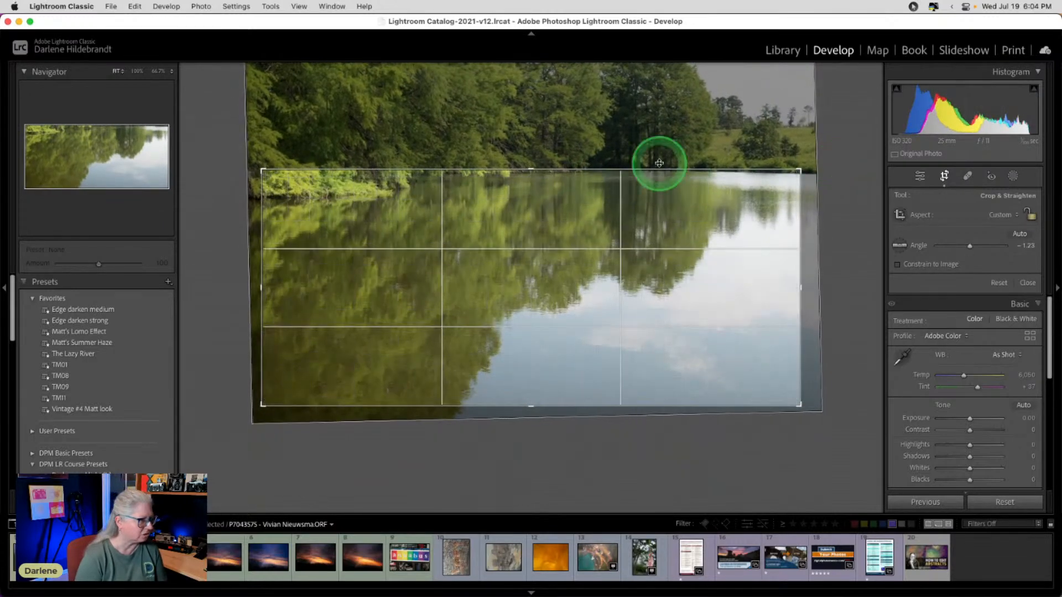
{"action": "left_click_drag", "start_coordinate": [585, 166], "coordinate": [583, 172]}
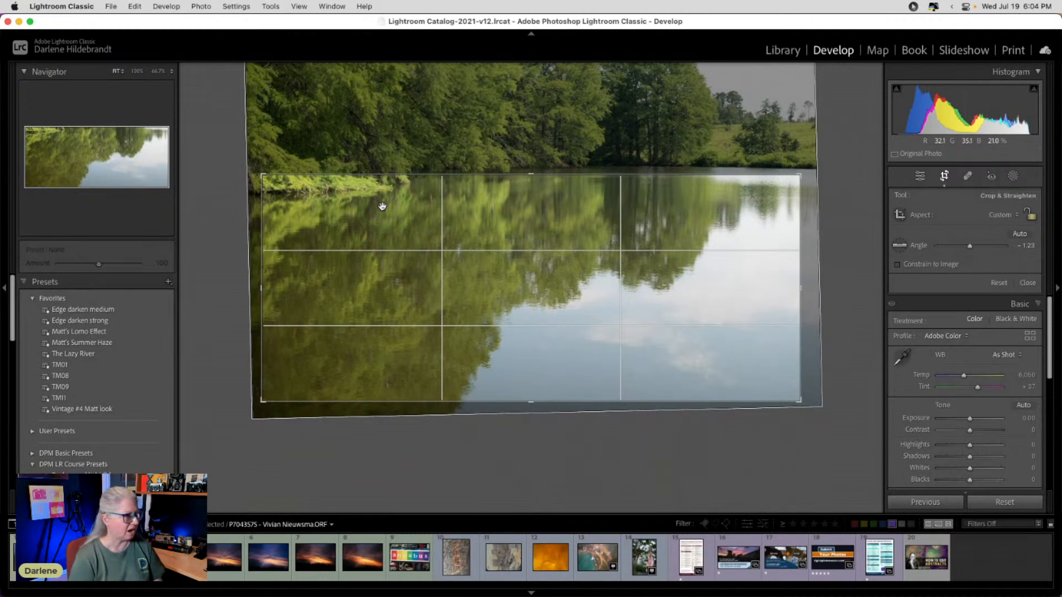
{"action": "left_click_drag", "start_coordinate": [801, 286], "coordinate": [791, 287]}
{"action": "key", "text": "Return"}
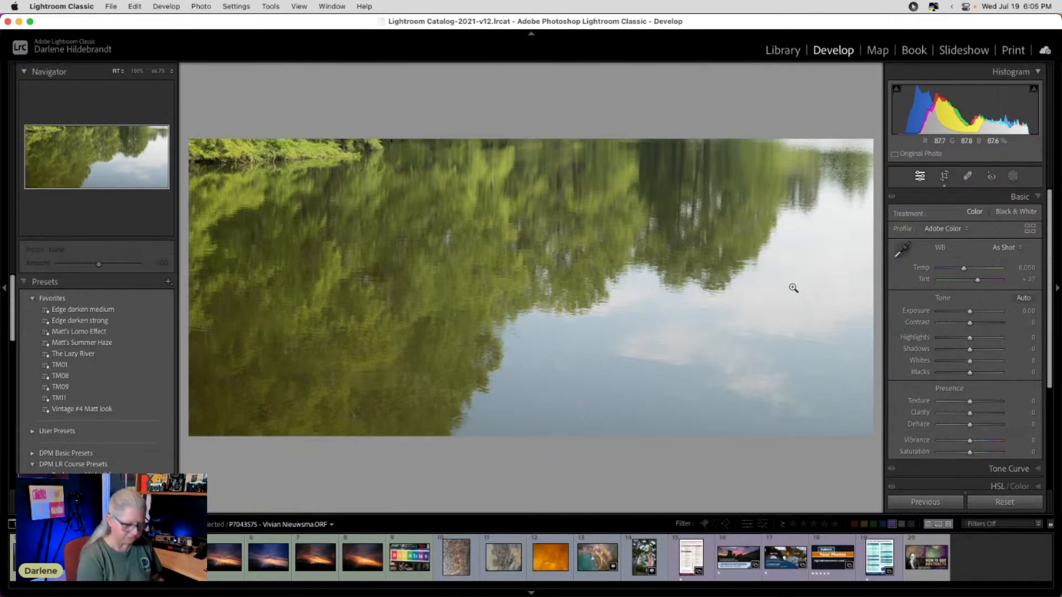
Step: Rotate the cropped lake photo 180 degrees so the reflection stands upright
{"action": "left_click", "coordinate": [791, 286]}
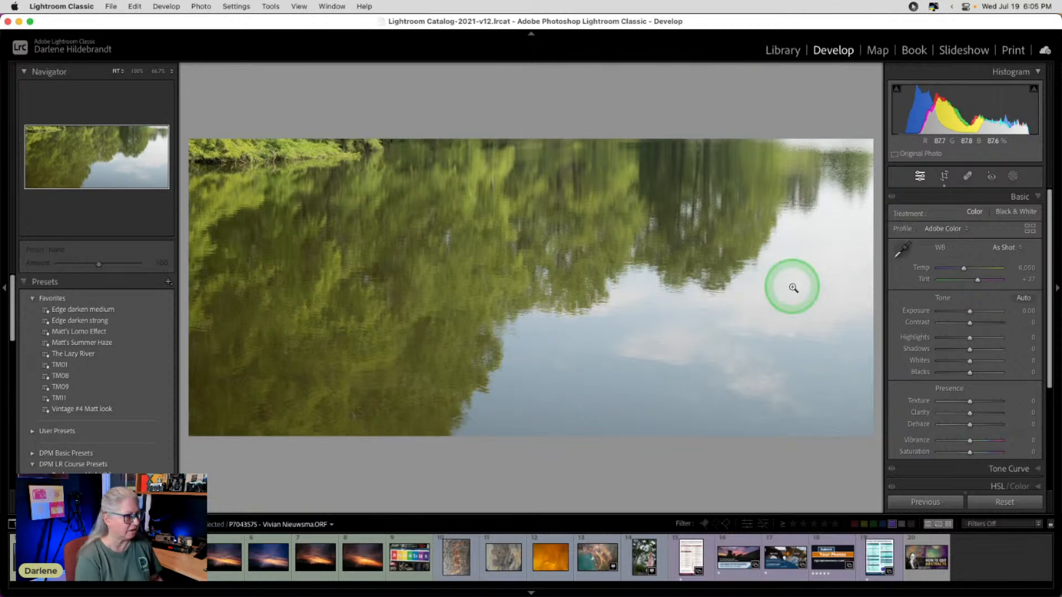
{"action": "key", "text": "super+bracketright"}
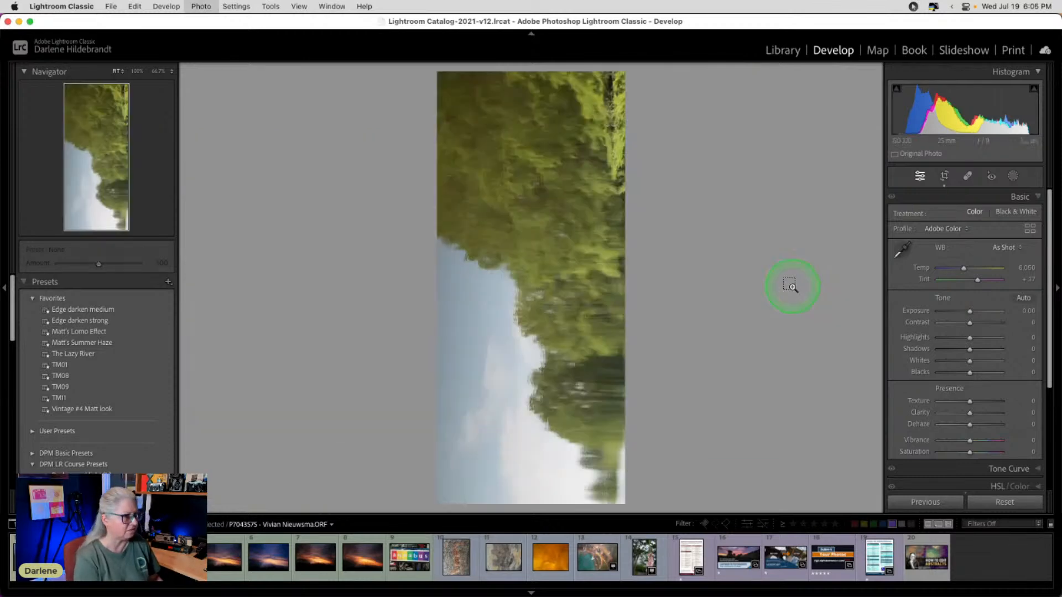
{"action": "key", "text": "super+bracketright"}
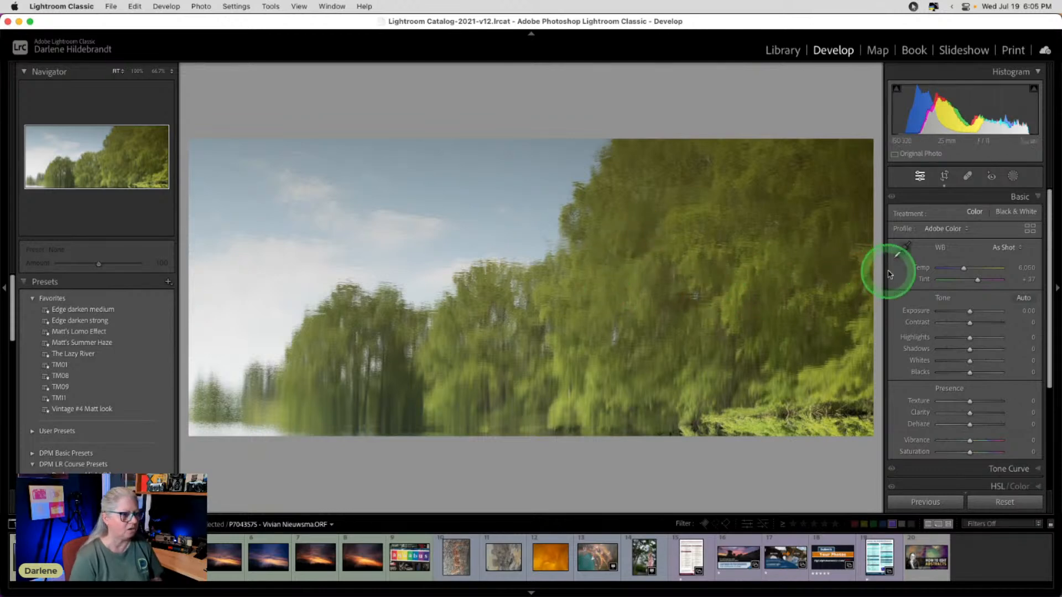
Step: Open the Profile Browser and preview the Camera Matching profiles on the lake photo
{"action": "mouse_move", "coordinate": [969, 338]}
{"action": "left_mouse_down"}
{"action": "mouse_move", "coordinate": [944, 338]}
{"action": "mouse_move", "coordinate": [961, 329]}
{"action": "left_mouse_up"}
{"action": "left_click", "coordinate": [1030, 230]}
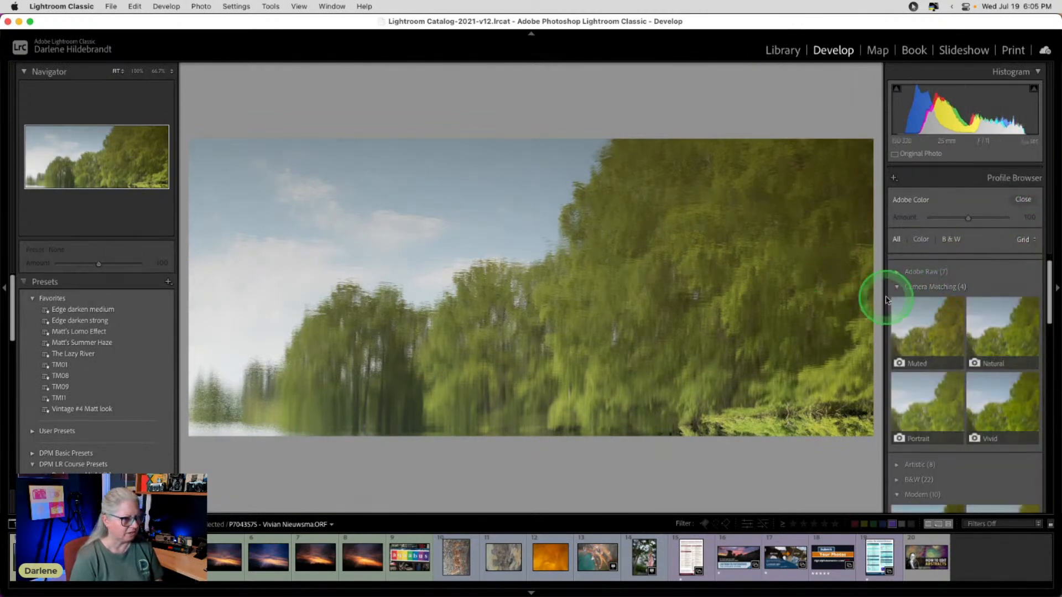
{"action": "left_click", "coordinate": [935, 332]}
{"action": "left_click", "coordinate": [1002, 340]}
{"action": "left_click", "coordinate": [996, 387]}
{"action": "left_click", "coordinate": [932, 387]}
{"action": "left_click", "coordinate": [890, 291]}
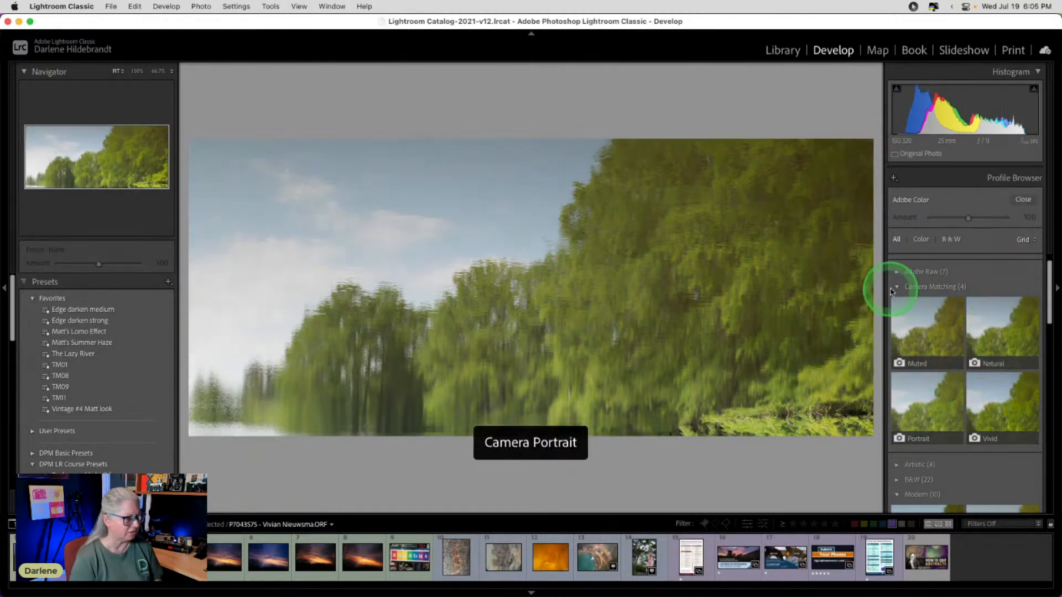
Step: Preview the Modern profiles on the lake photo, starting from Modern 01
{"action": "scroll", "coordinate": [902, 285], "scroll_direction": "down", "scroll_amount": 8}
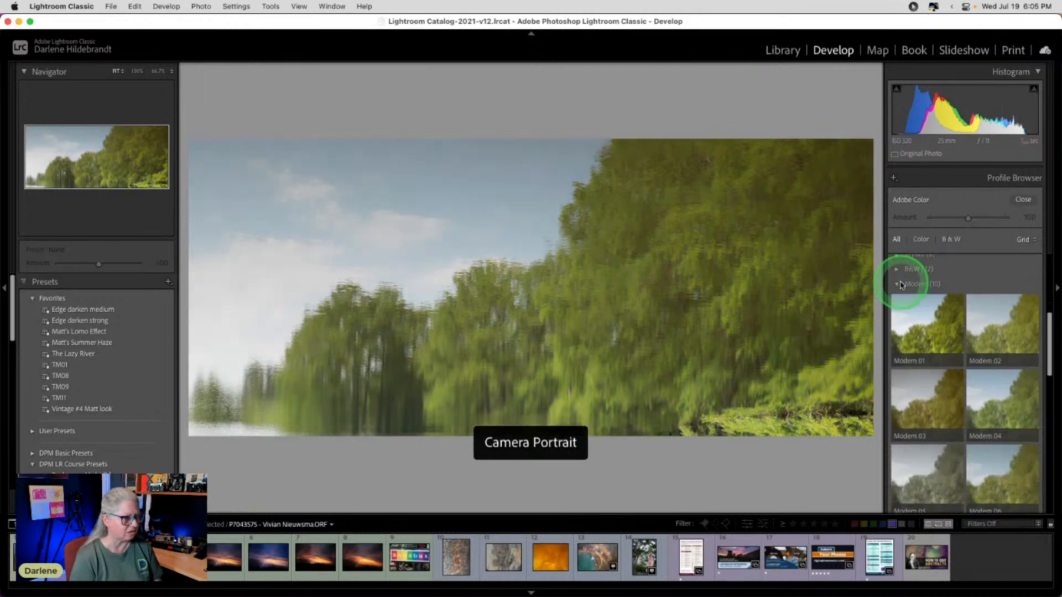
{"action": "left_click", "coordinate": [931, 329]}
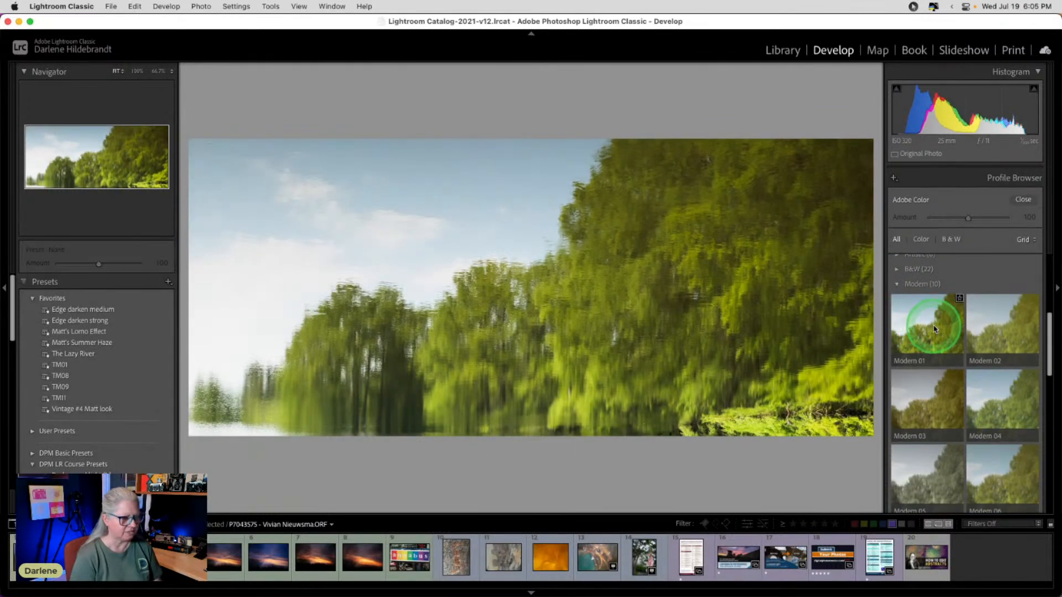
{"action": "left_click", "coordinate": [996, 334]}
{"action": "left_click", "coordinate": [993, 401]}
{"action": "left_click", "coordinate": [934, 394]}
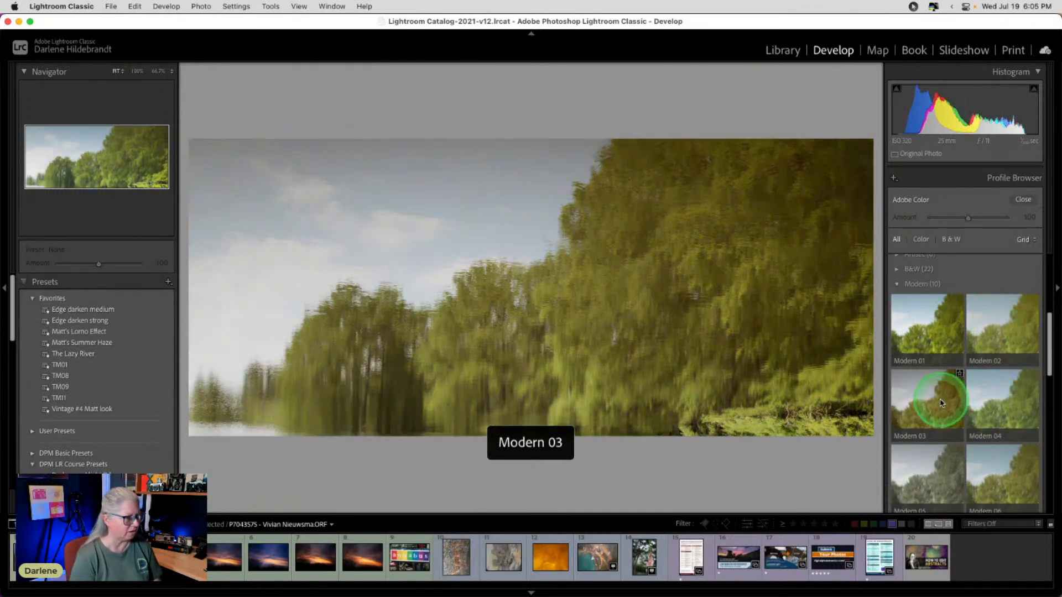
{"action": "scroll", "coordinate": [937, 401], "scroll_direction": "down", "scroll_amount": 2}
{"action": "left_click", "coordinate": [935, 401]}
{"action": "left_click", "coordinate": [993, 406]}
{"action": "scroll", "coordinate": [979, 407], "scroll_direction": "down", "scroll_amount": 2}
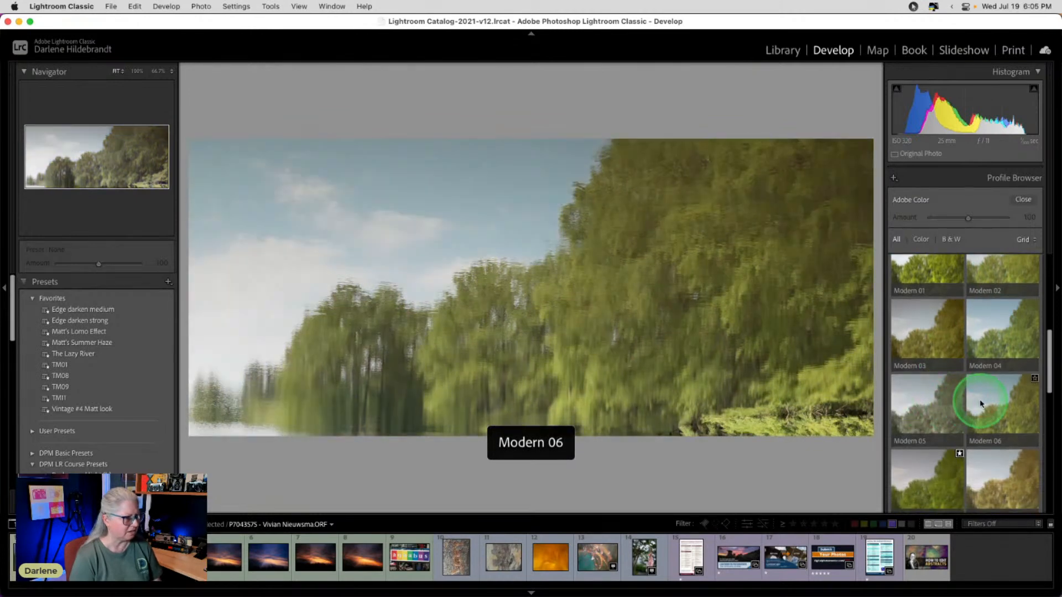
{"action": "left_click", "coordinate": [920, 430]}
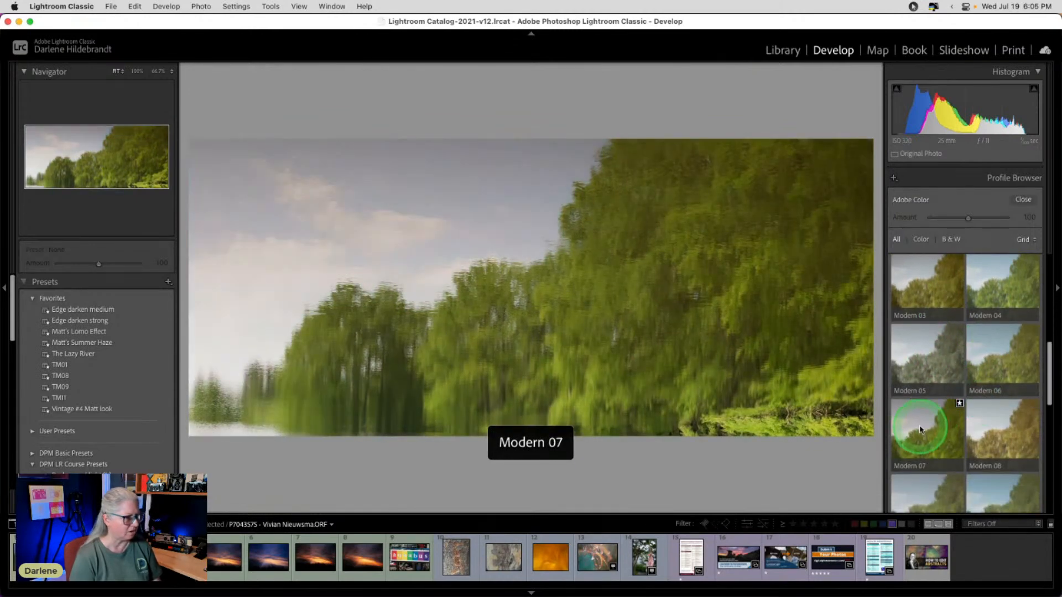
{"action": "scroll", "coordinate": [920, 430], "scroll_direction": "down", "scroll_amount": 2}
{"action": "left_click", "coordinate": [920, 430]}
{"action": "left_click", "coordinate": [989, 429]}
{"action": "scroll", "coordinate": [988, 430], "scroll_direction": "down", "scroll_amount": 2}
Step: Preview the Vintage profiles on the lake photo, including Vintage 02, 03, 07 and 09
{"action": "left_click", "coordinate": [989, 430]}
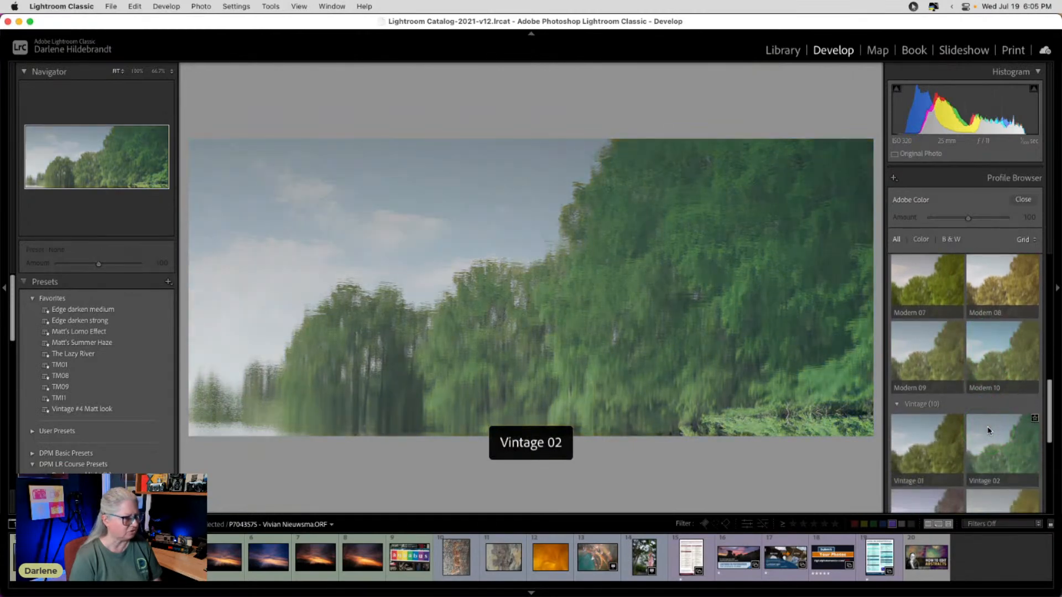
{"action": "left_click", "coordinate": [920, 441]}
{"action": "scroll", "coordinate": [920, 437], "scroll_direction": "down", "scroll_amount": 2}
{"action": "left_click", "coordinate": [923, 440]}
{"action": "scroll", "coordinate": [924, 439], "scroll_direction": "down", "scroll_amount": 2}
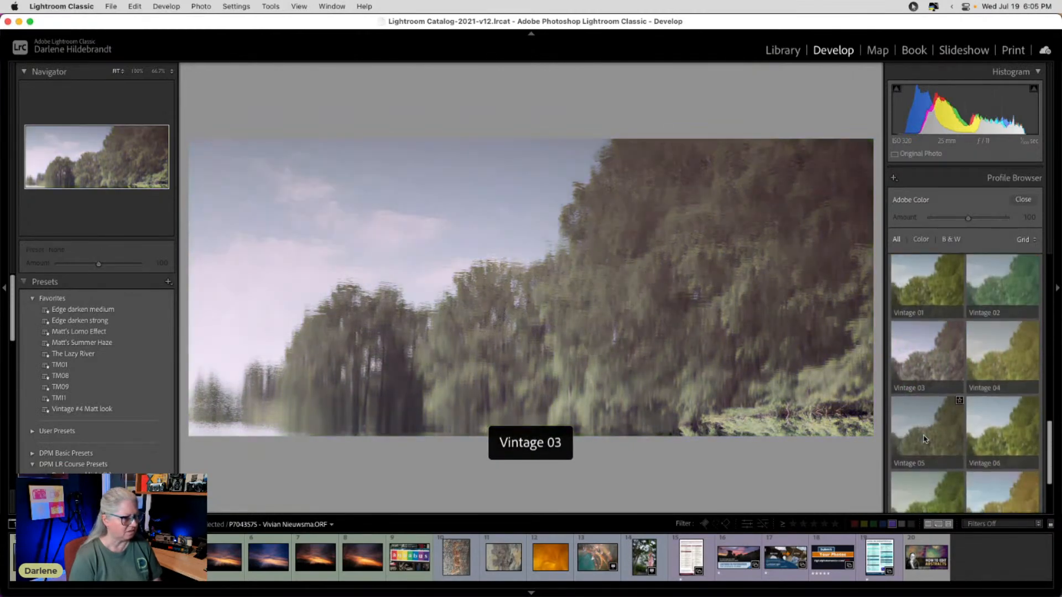
{"action": "scroll", "coordinate": [925, 439], "scroll_direction": "down", "scroll_amount": 2}
{"action": "scroll", "coordinate": [926, 439], "scroll_direction": "down", "scroll_amount": 2}
{"action": "left_click", "coordinate": [929, 413]}
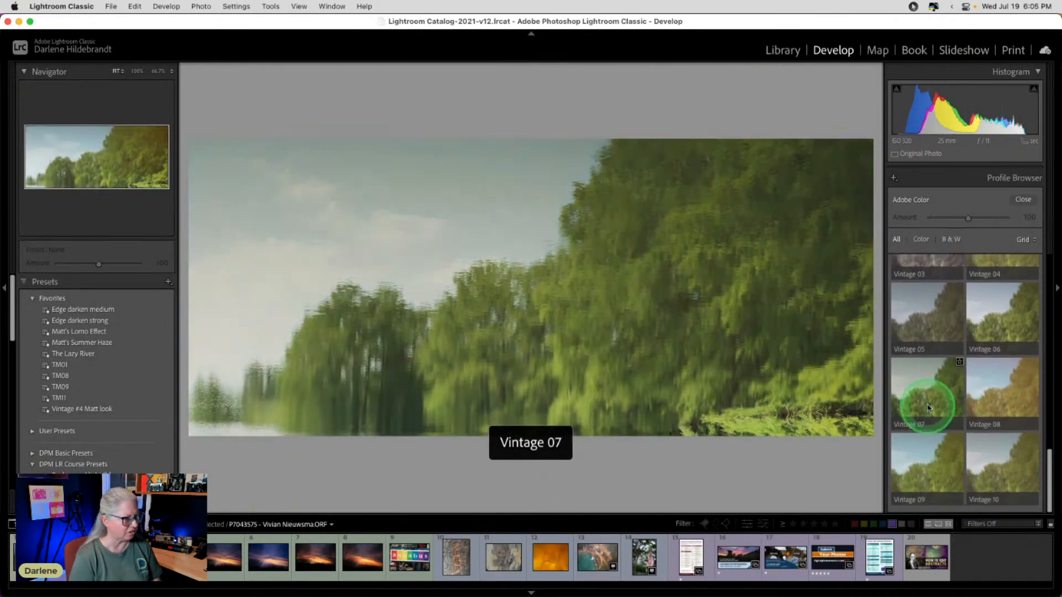
{"action": "left_click", "coordinate": [922, 477]}
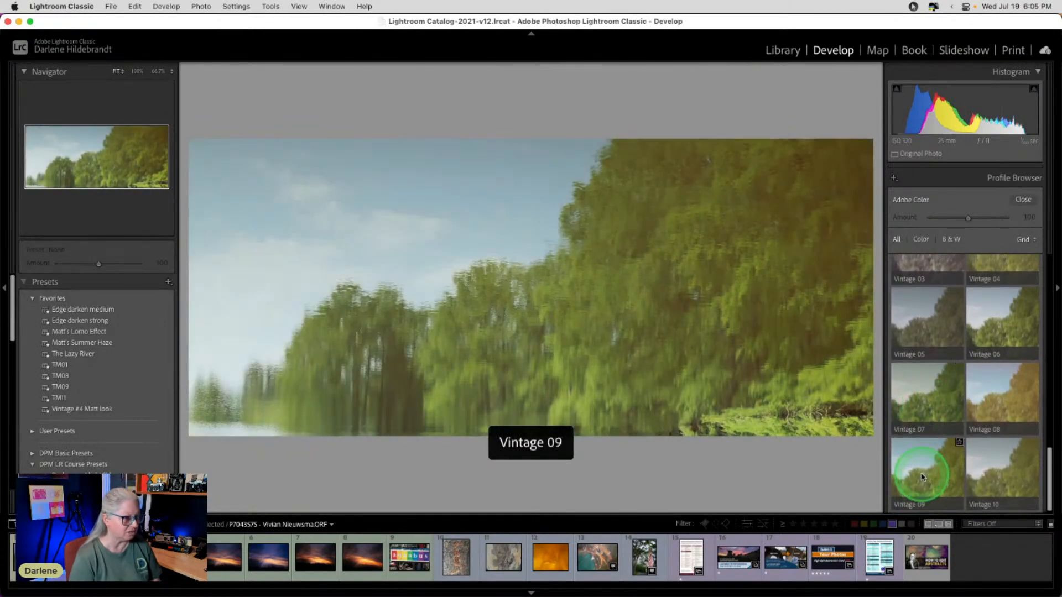
Step: Preview the Artistic profiles on the lake photo, including Artistic 01, 02 and 06, and close the Profile Browser
{"action": "scroll", "coordinate": [918, 487], "scroll_direction": "up", "scroll_amount": 20}
{"action": "left_click", "coordinate": [905, 382]}
{"action": "scroll", "coordinate": [905, 382], "scroll_direction": "up", "scroll_amount": 1}
{"action": "left_click", "coordinate": [899, 328]}
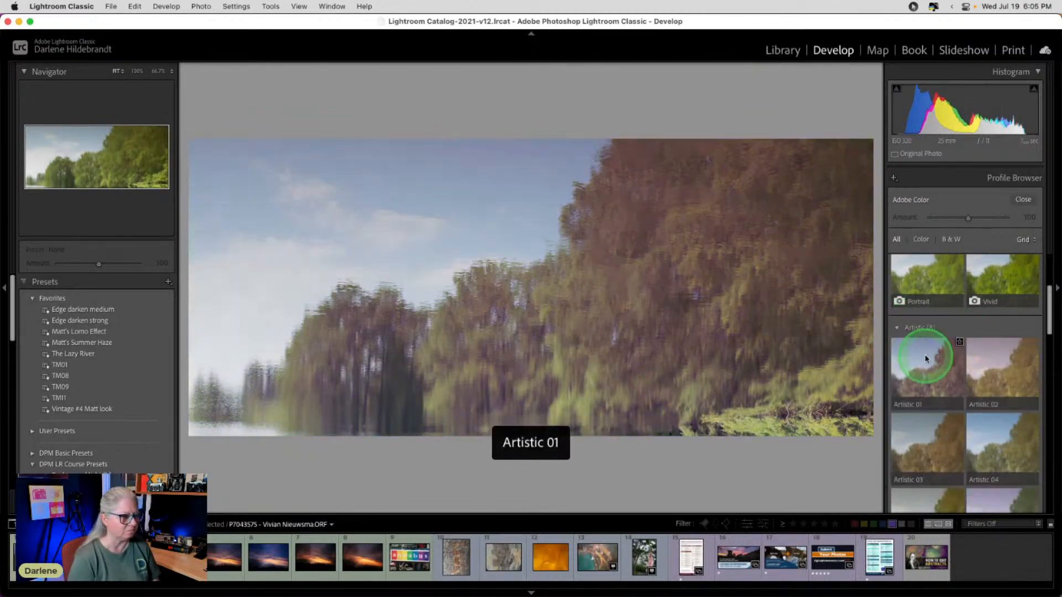
{"action": "scroll", "coordinate": [996, 420], "scroll_direction": "down", "scroll_amount": 5}
{"action": "left_click", "coordinate": [994, 363]}
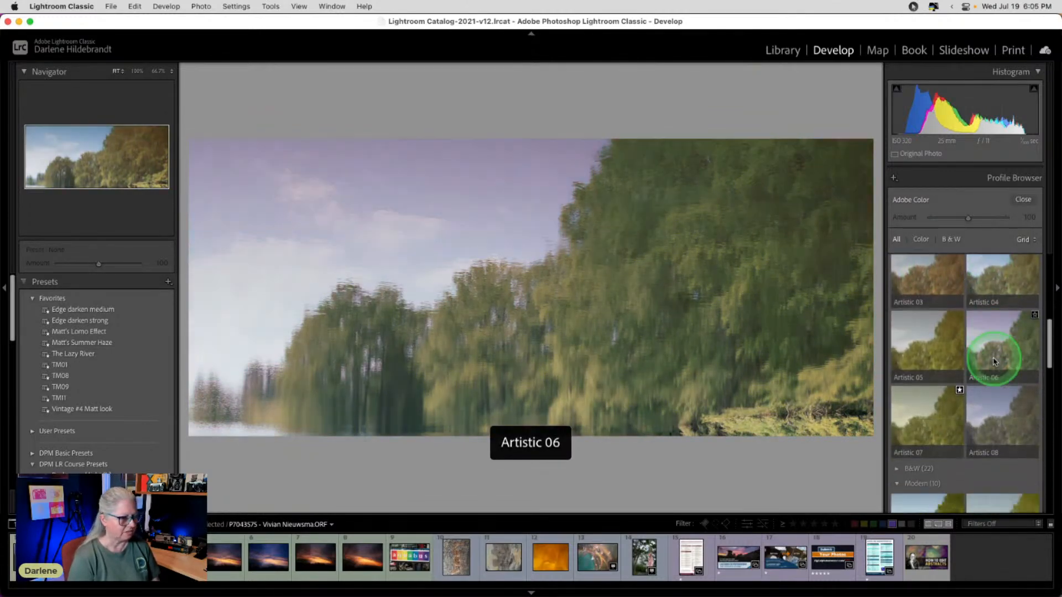
{"action": "scroll", "coordinate": [991, 360], "scroll_direction": "up", "scroll_amount": 5}
{"action": "left_click", "coordinate": [921, 328]}
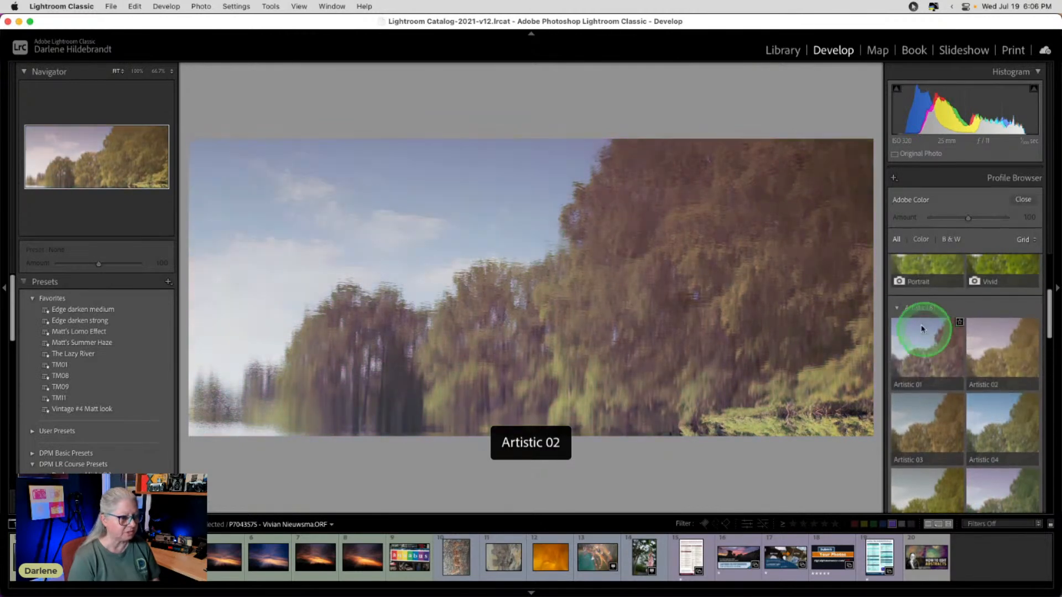
{"action": "left_click", "coordinate": [899, 308]}
{"action": "left_click", "coordinate": [1021, 199]}
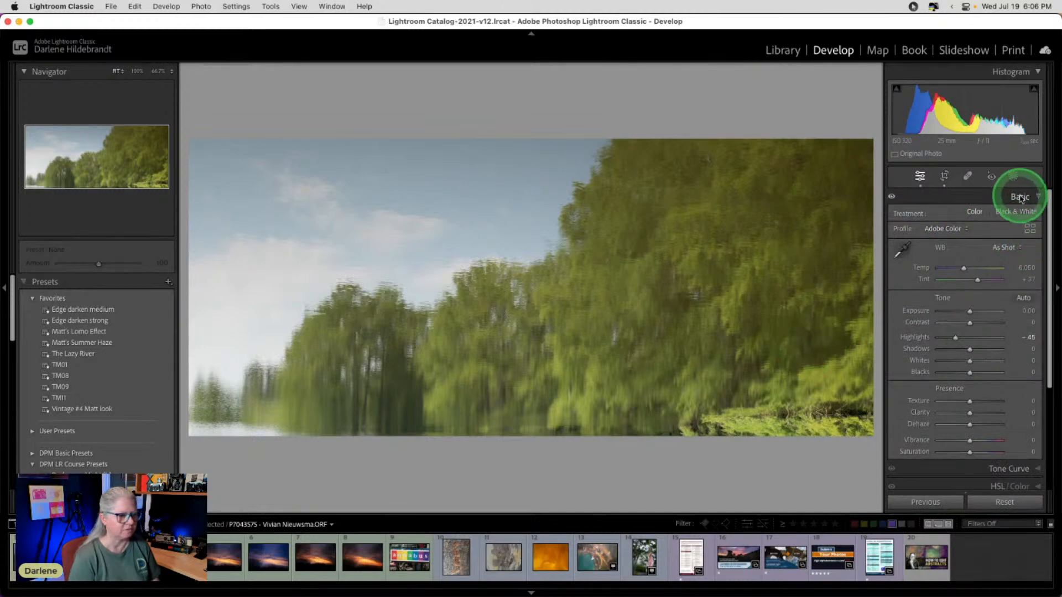
Step: Reopen the Profile Browser and apply the Modern 01 profile to the lake photo
{"action": "left_click", "coordinate": [1030, 229]}
{"action": "left_click", "coordinate": [958, 330]}
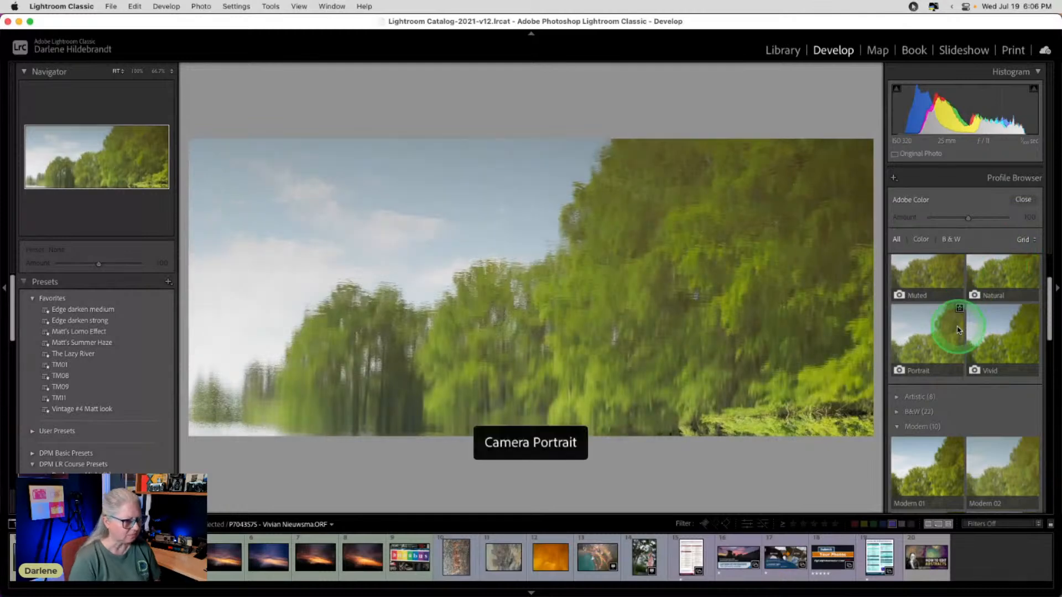
{"action": "scroll", "coordinate": [959, 332], "scroll_direction": "down", "scroll_amount": 3}
{"action": "left_click", "coordinate": [946, 335]}
{"action": "left_click", "coordinate": [1028, 332]}
{"action": "left_click", "coordinate": [914, 330]}
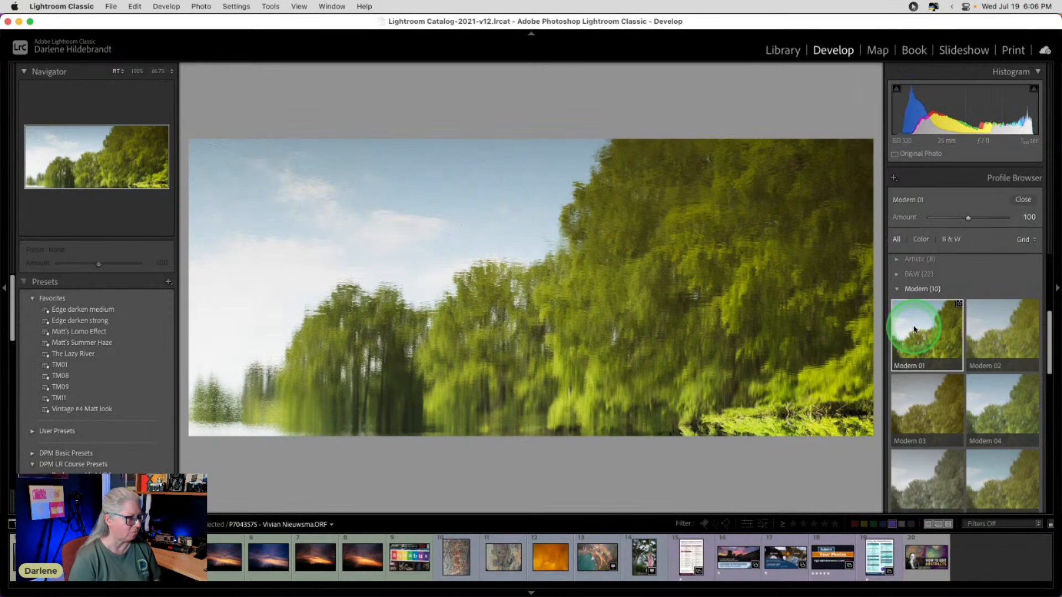
Step: Compare the Camera Matching profiles on the lake photo and apply Camera Vivid
{"action": "scroll", "coordinate": [999, 289], "scroll_direction": "up", "scroll_amount": 3}
{"action": "left_click", "coordinate": [999, 288]}
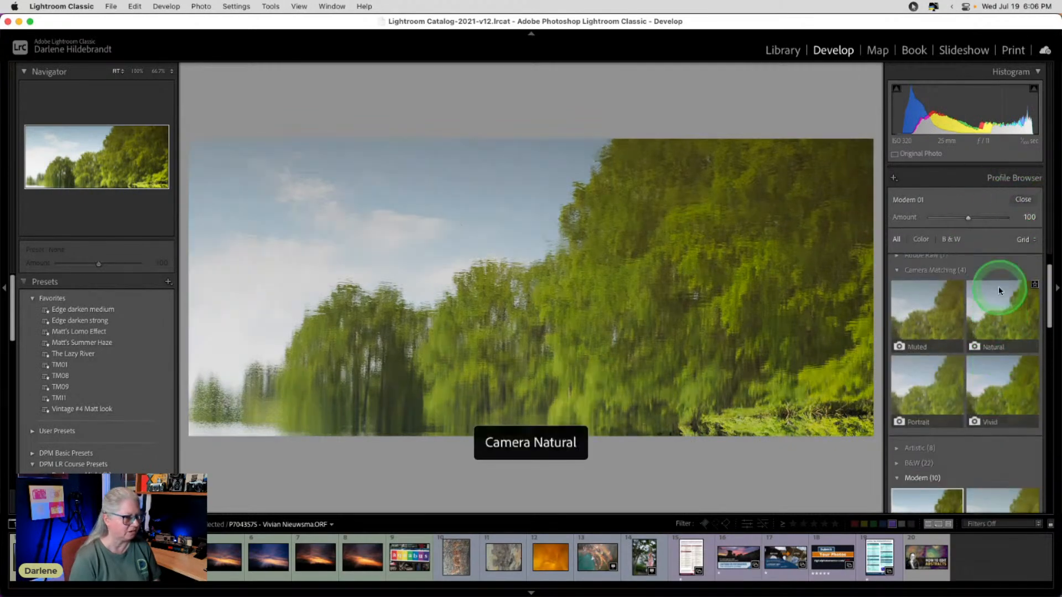
{"action": "left_click", "coordinate": [996, 362]}
{"action": "left_click", "coordinate": [918, 390]}
{"action": "left_click", "coordinate": [1008, 380]}
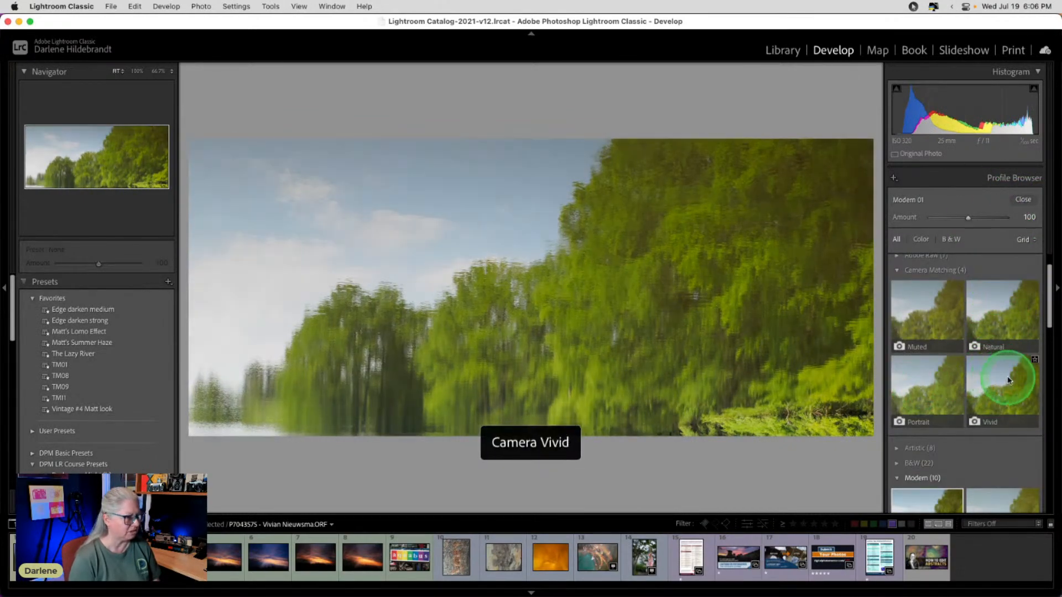
{"action": "left_click", "coordinate": [1011, 309]}
{"action": "left_click", "coordinate": [935, 304]}
{"action": "left_click", "coordinate": [1010, 377]}
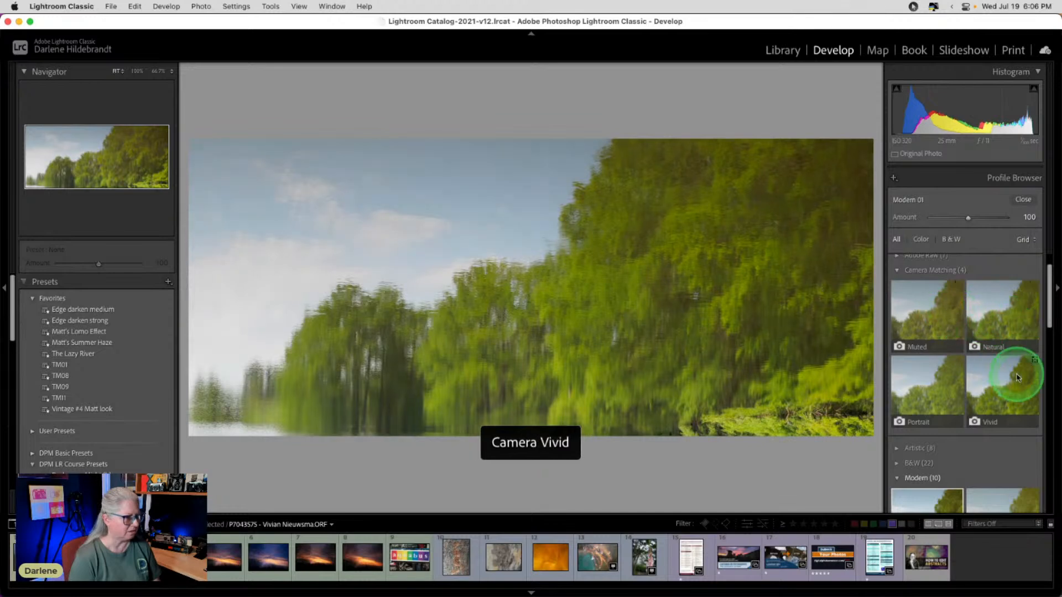
{"action": "left_click", "coordinate": [998, 388]}
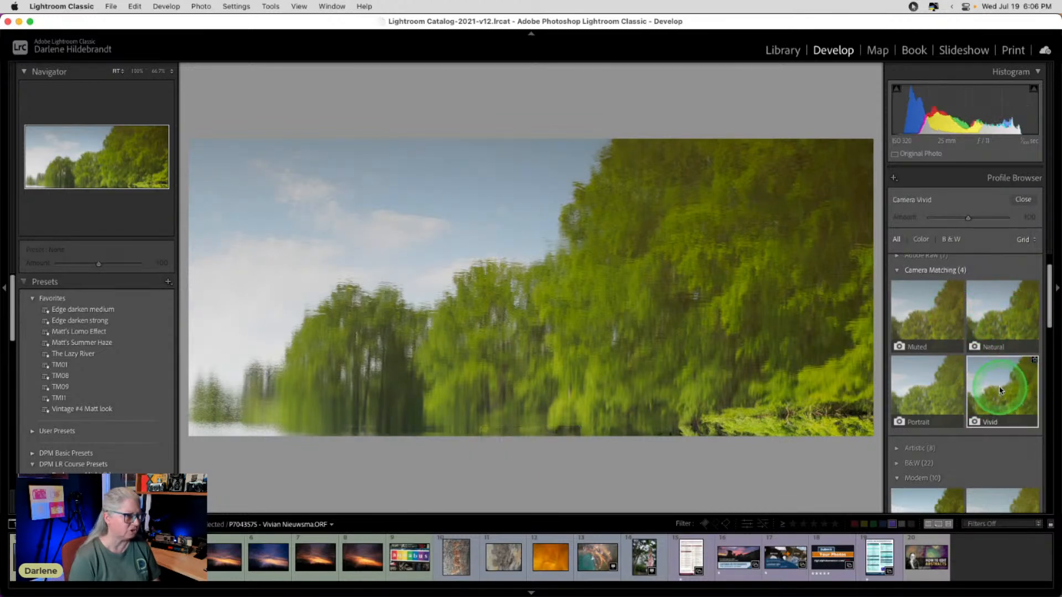
Step: Compare Camera Vivid with Modern 01, apply the Modern 01 profile and close the Profile Browser
{"action": "scroll", "coordinate": [997, 392], "scroll_direction": "down", "scroll_amount": 2}
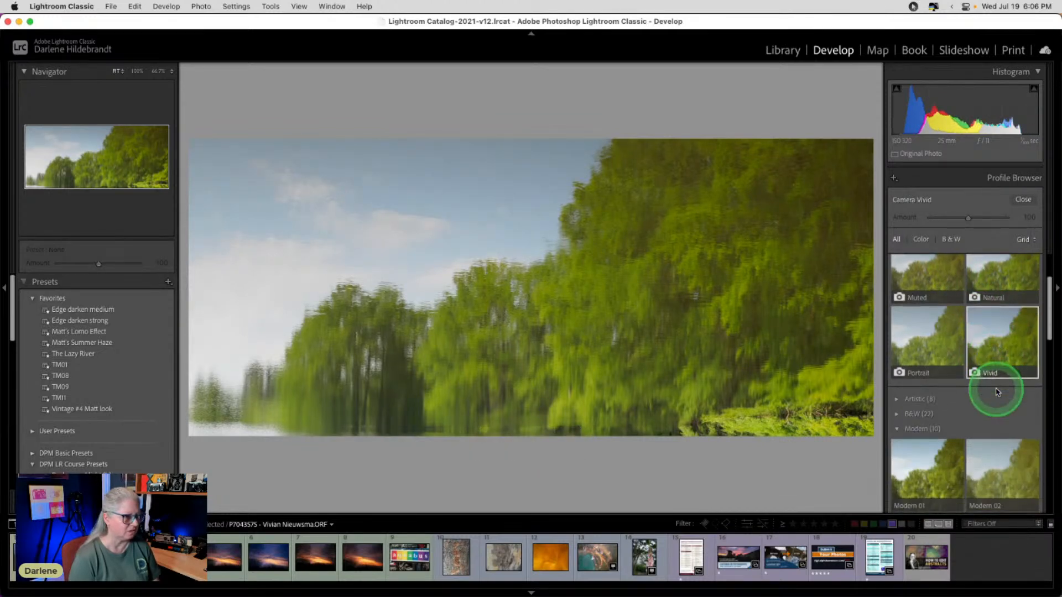
{"action": "left_click", "coordinate": [959, 459]}
{"action": "left_click", "coordinate": [1004, 343]}
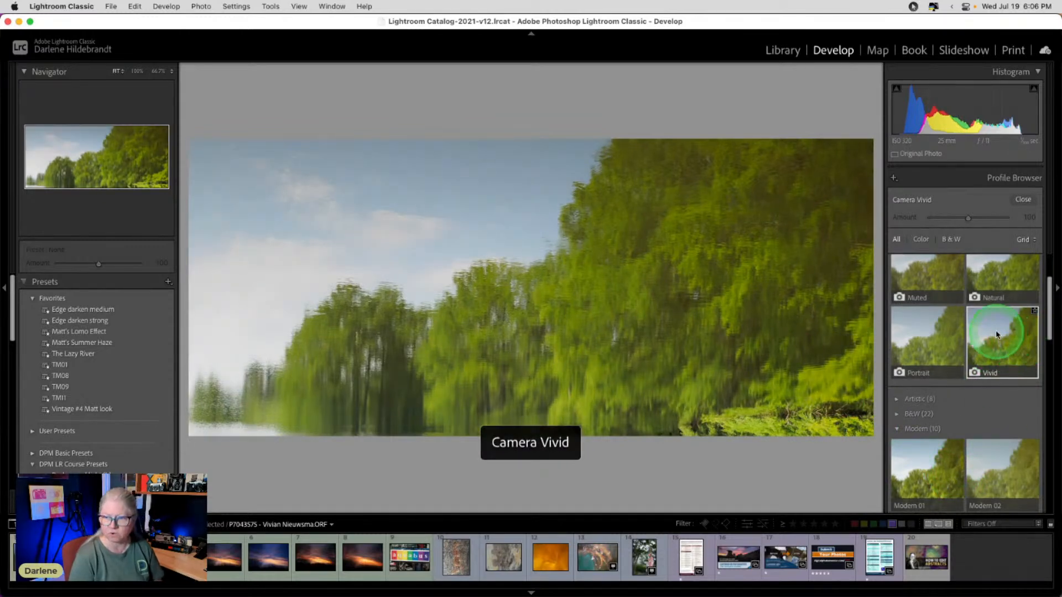
{"action": "left_click", "coordinate": [907, 469]}
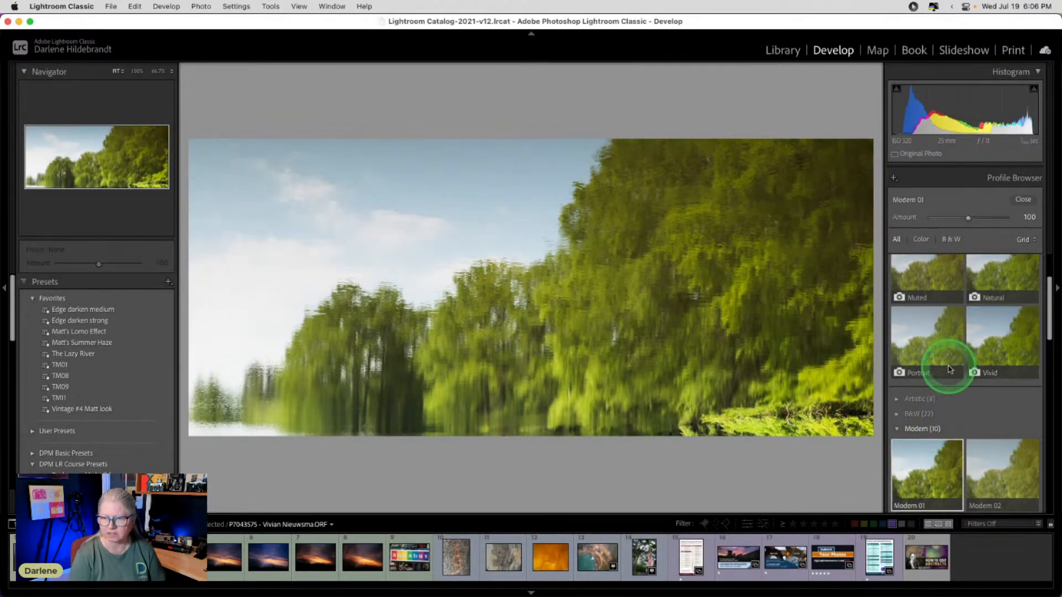
{"action": "left_click", "coordinate": [1023, 199]}
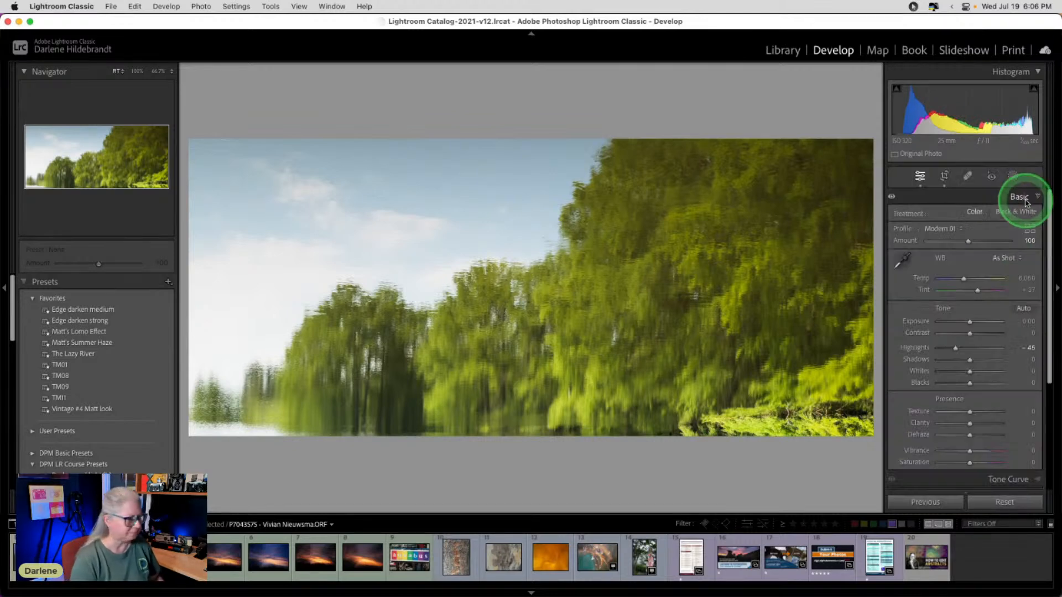
Step: Set Highlights to -97 and apply the Edge darken medium preset to the lake photo
{"action": "mouse_move", "coordinate": [956, 348]}
{"action": "left_mouse_down"}
{"action": "mouse_move", "coordinate": [922, 341]}
{"action": "mouse_move", "coordinate": [956, 344]}
{"action": "mouse_move", "coordinate": [940, 347]}
{"action": "left_mouse_up"}
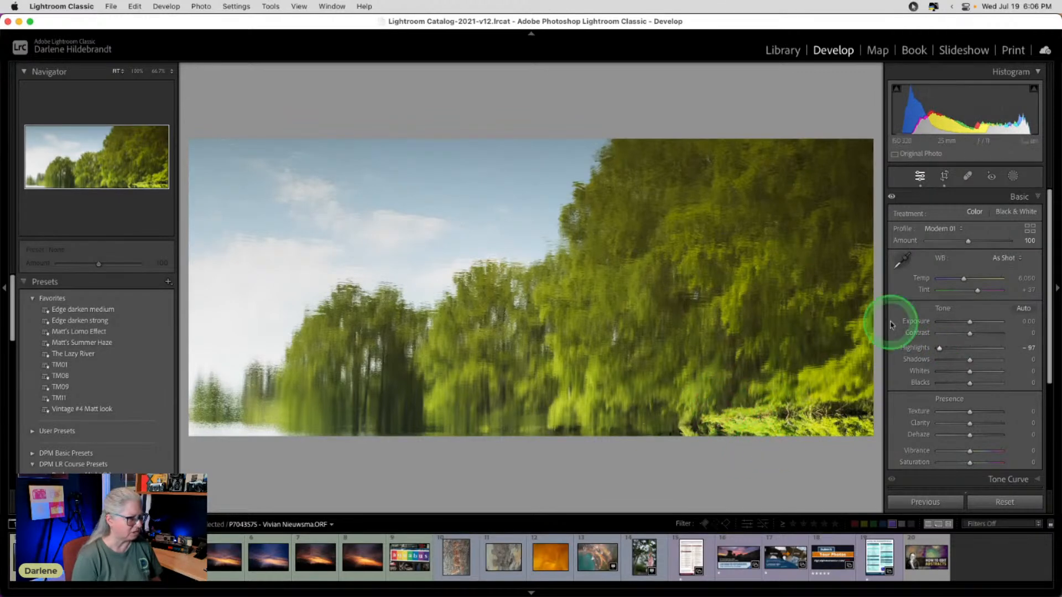
{"action": "left_click", "coordinate": [88, 309]}
Step: Adjust the post-crop vignette to Amount -26, Midpoint 36, Roundness +12, Feather 100 and Highlights 18
{"action": "scroll", "coordinate": [956, 332], "scroll_direction": "down", "scroll_amount": 5}
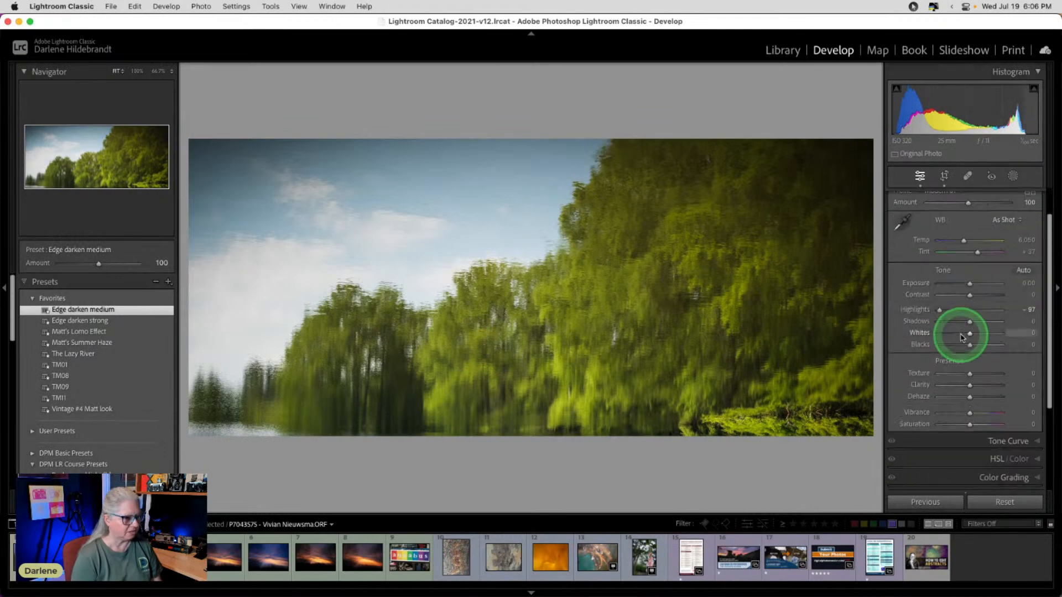
{"action": "left_click", "coordinate": [991, 441]}
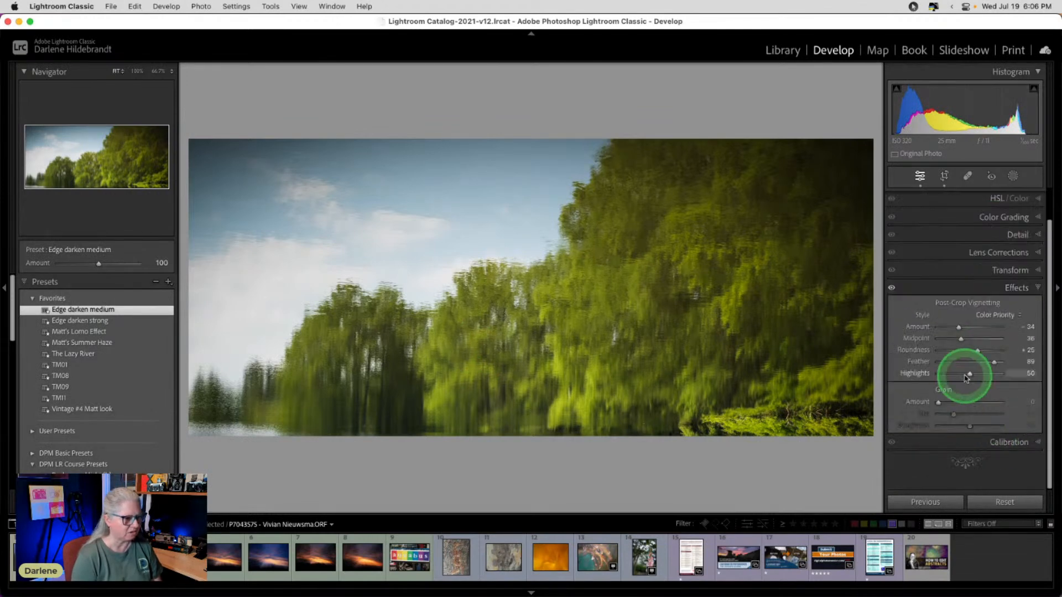
{"action": "mouse_move", "coordinate": [994, 364]}
{"action": "left_mouse_down"}
{"action": "mouse_move", "coordinate": [929, 363]}
{"action": "mouse_move", "coordinate": [942, 372]}
{"action": "mouse_move", "coordinate": [985, 350]}
{"action": "left_mouse_up"}
{"action": "left_click", "coordinate": [972, 374]}
{"action": "mouse_move", "coordinate": [961, 338]}
{"action": "left_mouse_down"}
{"action": "mouse_move", "coordinate": [980, 349]}
{"action": "mouse_move", "coordinate": [962, 327]}
{"action": "left_mouse_up"}
{"action": "left_click", "coordinate": [960, 329]}
{"action": "left_click", "coordinate": [977, 355]}
{"action": "left_click_drag", "start_coordinate": [991, 364], "coordinate": [1001, 362]}
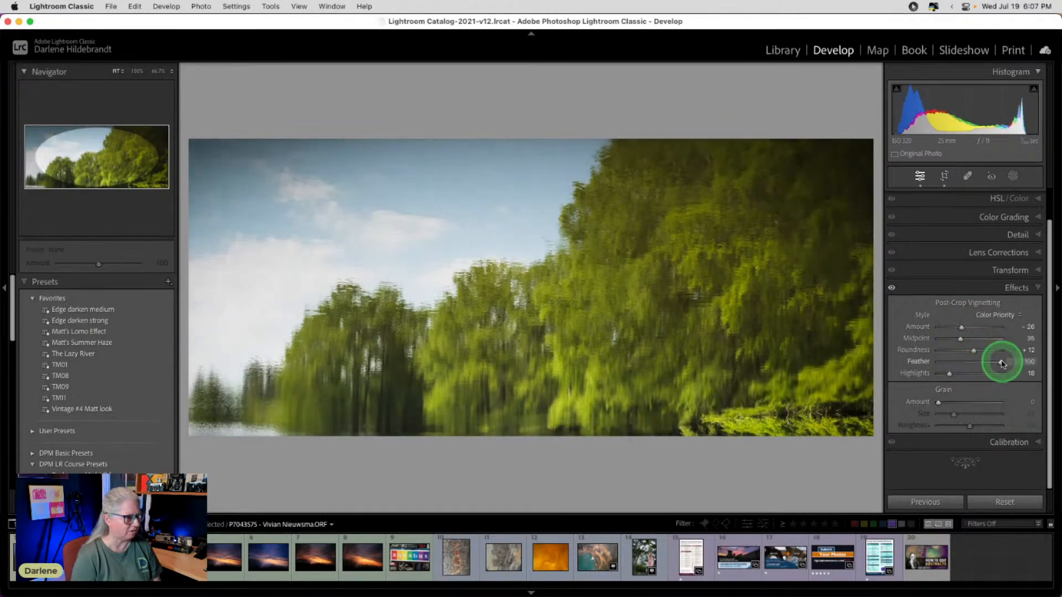
Step: Change the post-crop vignette style to Highlight Priority and set its amount to -19
{"action": "left_click", "coordinate": [988, 314]}
{"action": "left_click", "coordinate": [988, 302]}
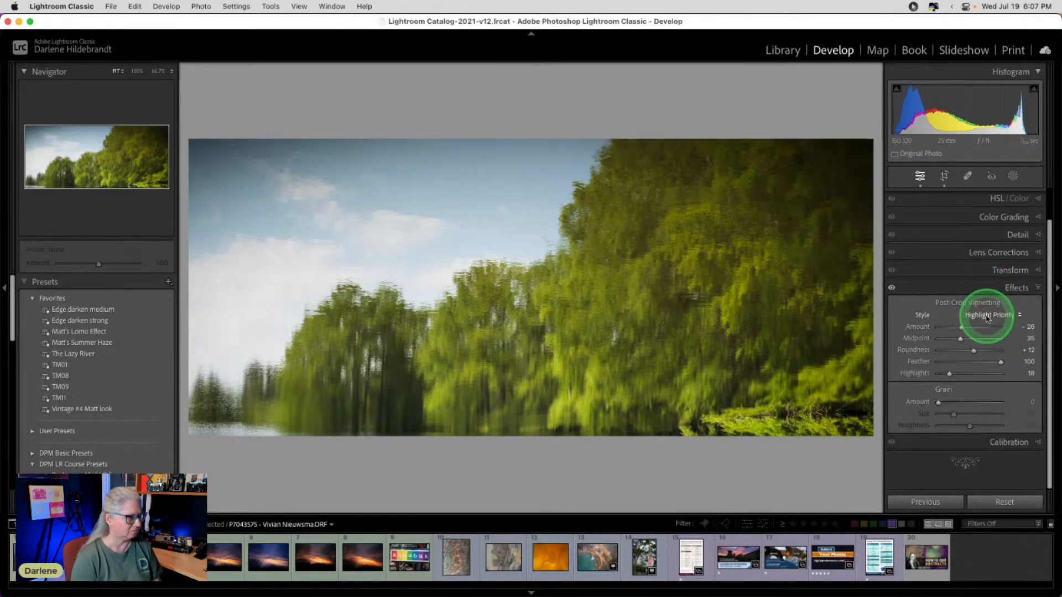
{"action": "left_click_drag", "start_coordinate": [959, 326], "coordinate": [964, 327]}
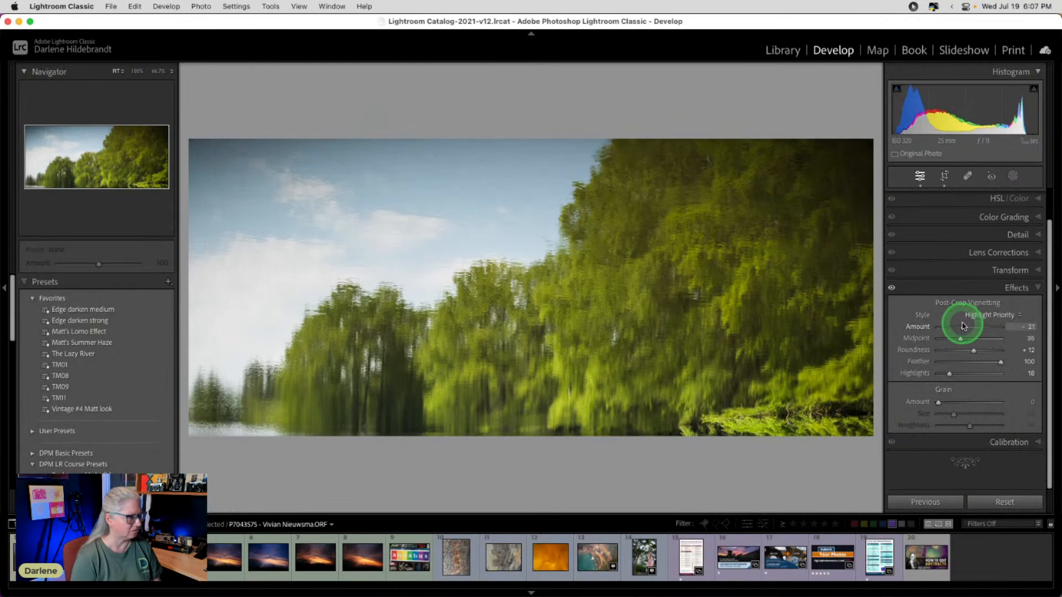
{"action": "left_click", "coordinate": [975, 375]}
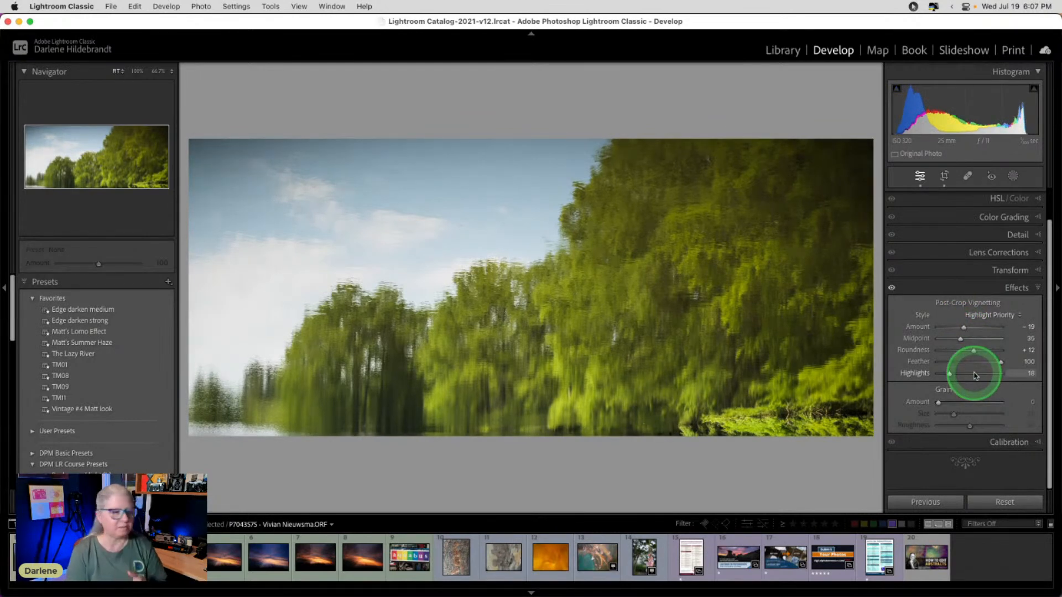
Step: Turn on Remove Chromatic Aberration and Enable Profile Corrections in the lens corrections
{"action": "left_click", "coordinate": [991, 252]}
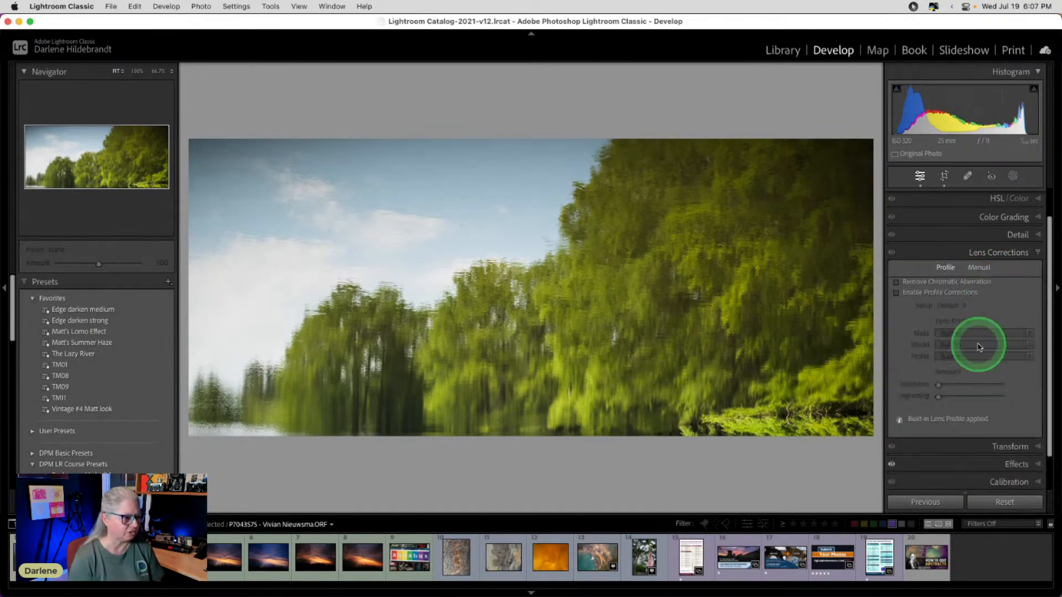
{"action": "left_click", "coordinate": [897, 293]}
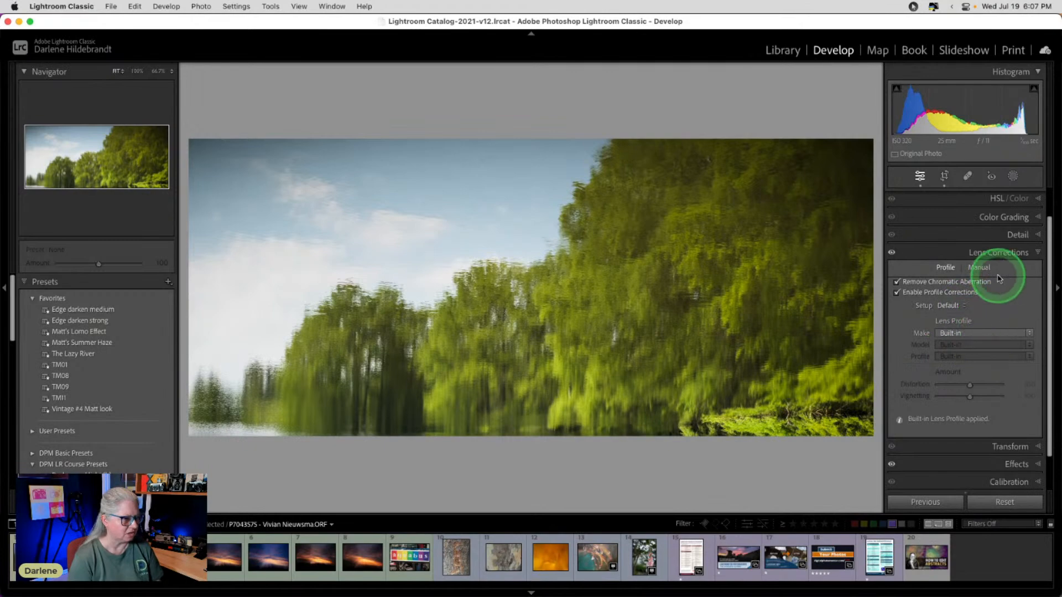
Step: Review the profile-based and manual lens correction settings, including distortion, defringe and vignetting
{"action": "left_click", "coordinate": [979, 267]}
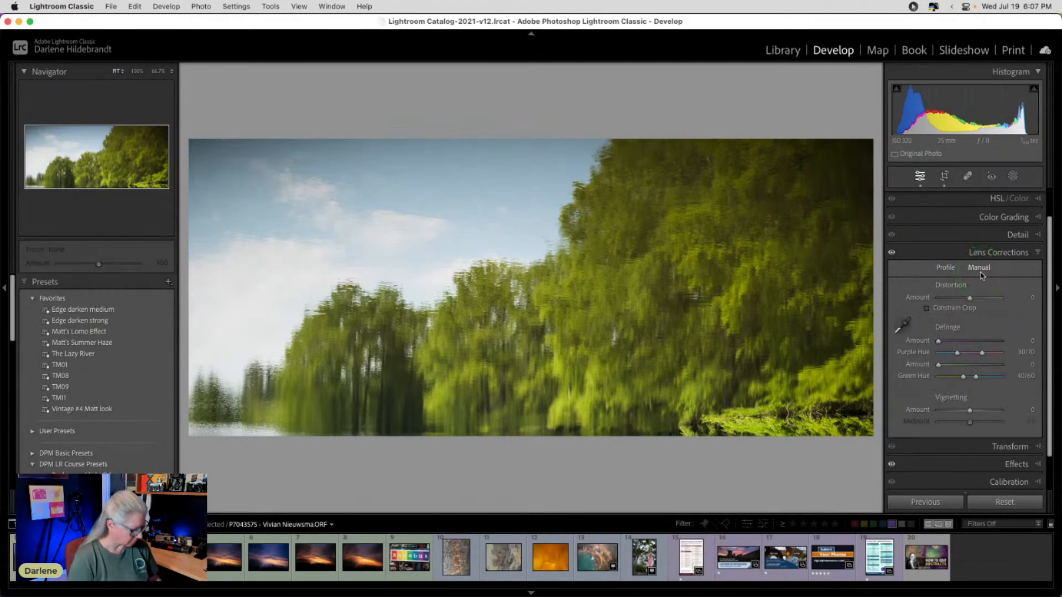
{"action": "key", "text": "e"}
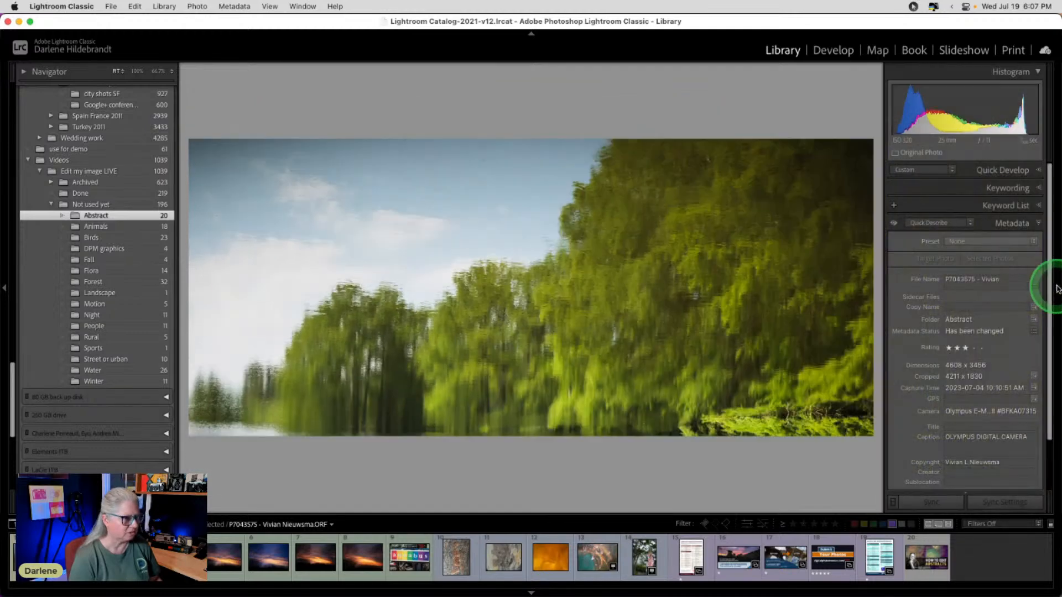
{"action": "key", "text": "d"}
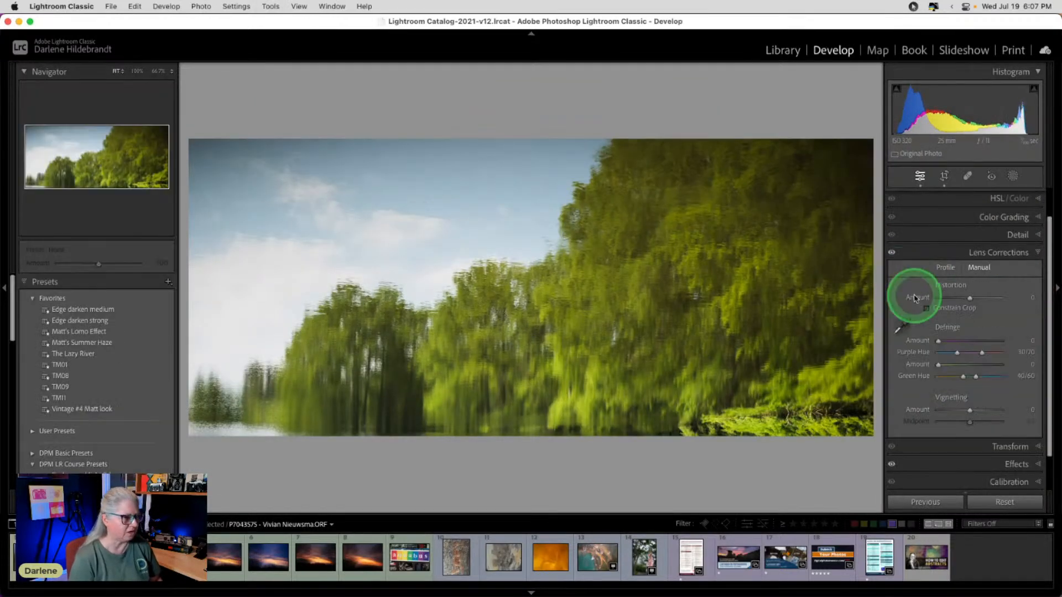
{"action": "left_click", "coordinate": [940, 266]}
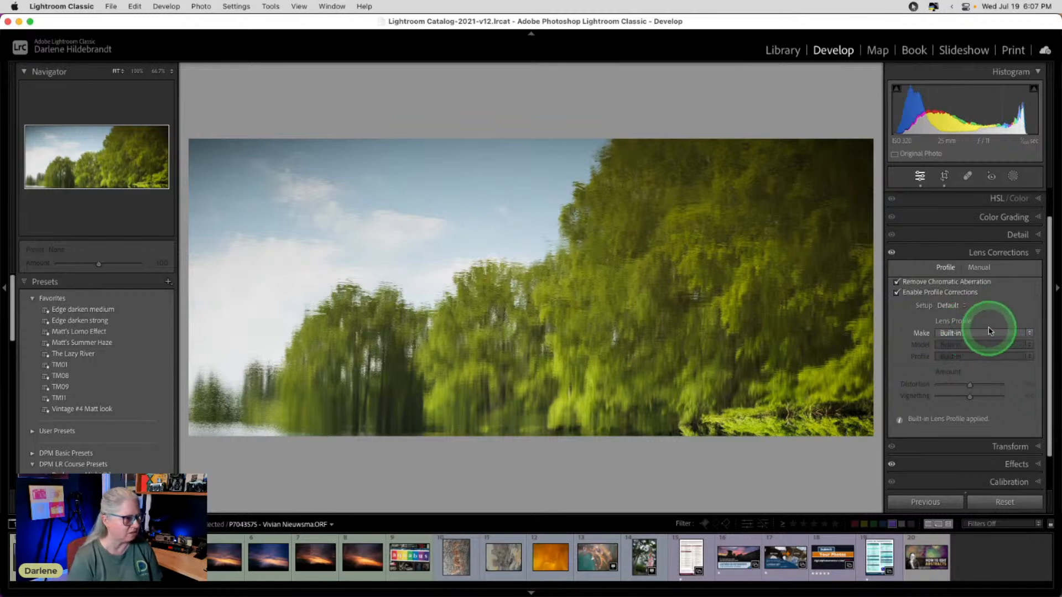
{"action": "left_click", "coordinate": [979, 269]}
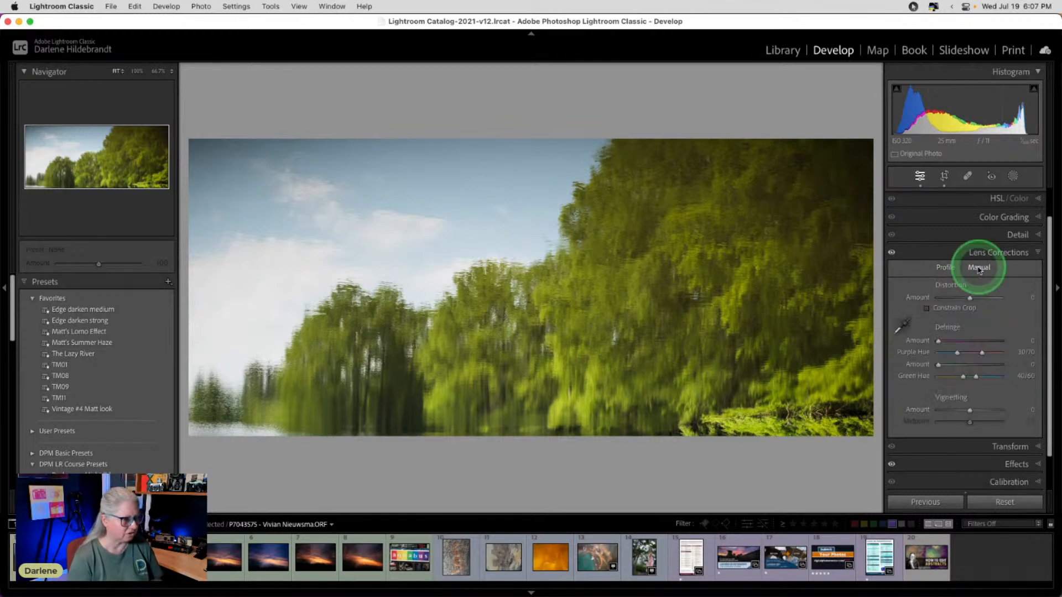
{"action": "scroll", "coordinate": [956, 331], "scroll_direction": "down", "scroll_amount": 3}
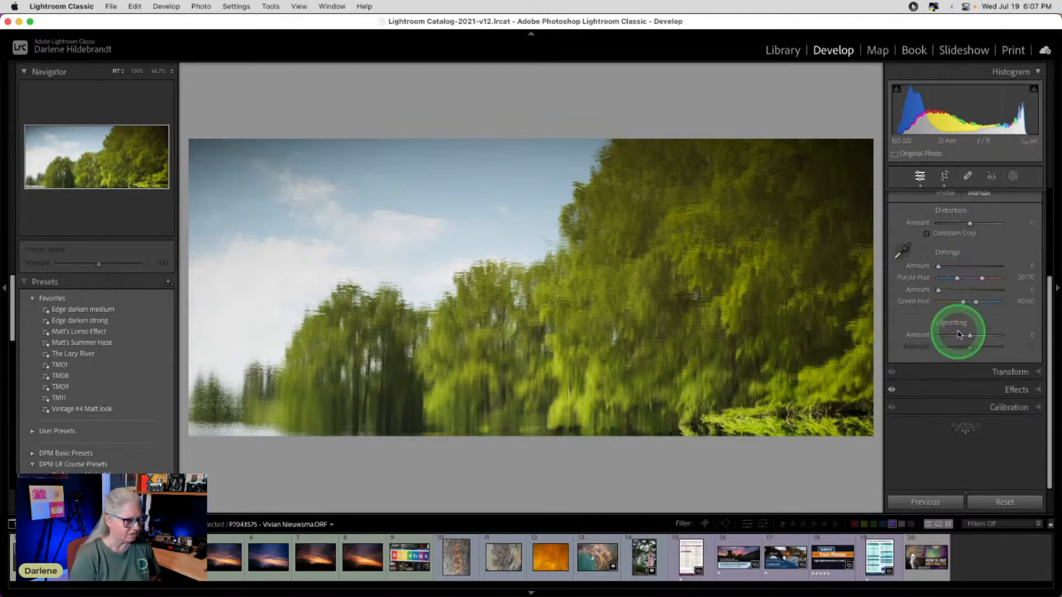
Step: Reset the post-crop vignette amount to 0
{"action": "left_click", "coordinate": [1010, 440]}
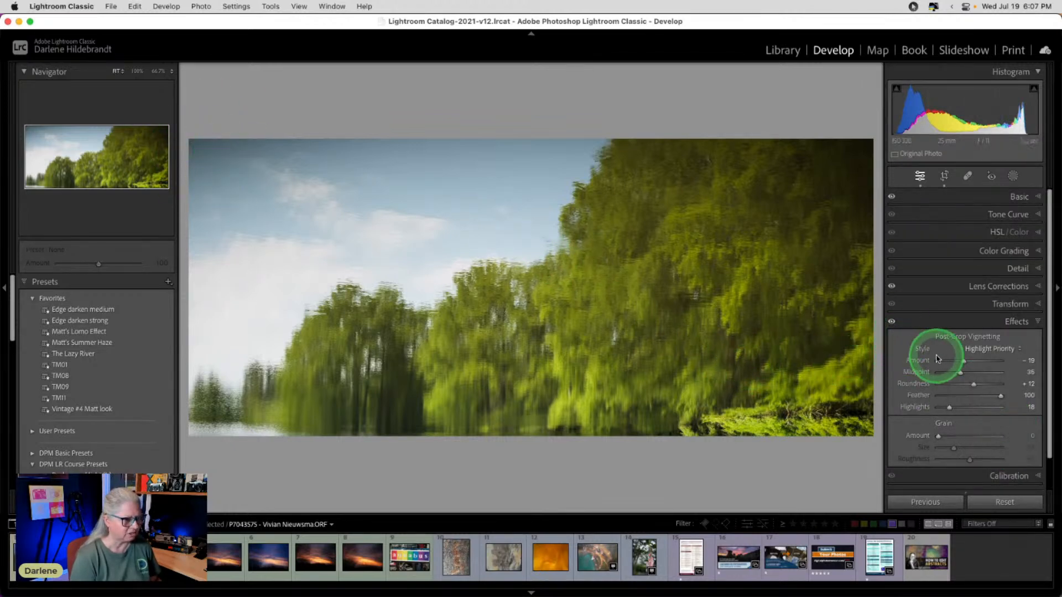
{"action": "double_click", "coordinate": [963, 361]}
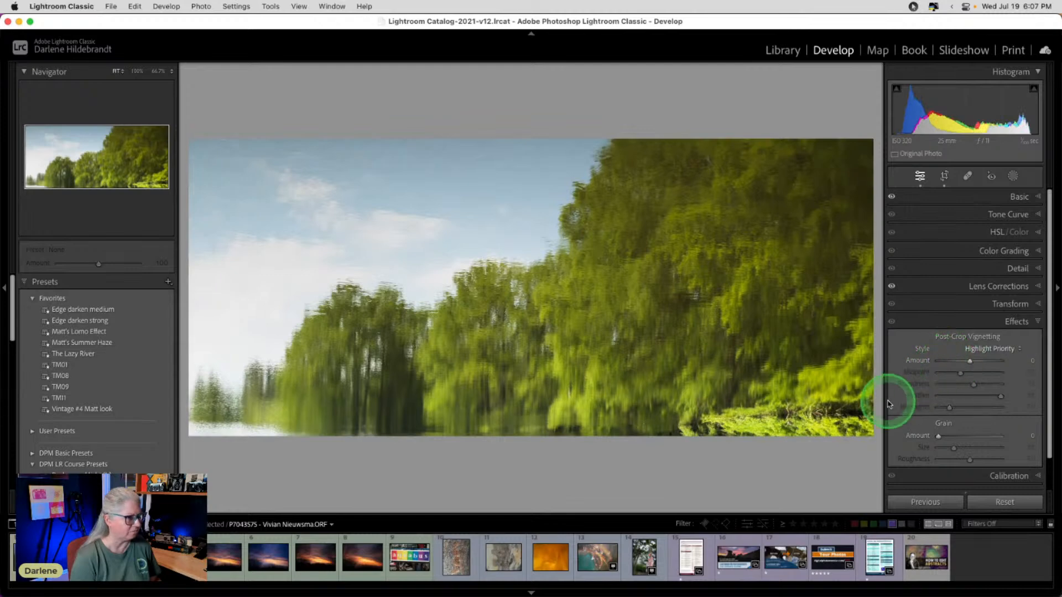
Step: Try a positive manual lens distortion correction on the lake photo and reset it to 0
{"action": "left_click", "coordinate": [992, 286]}
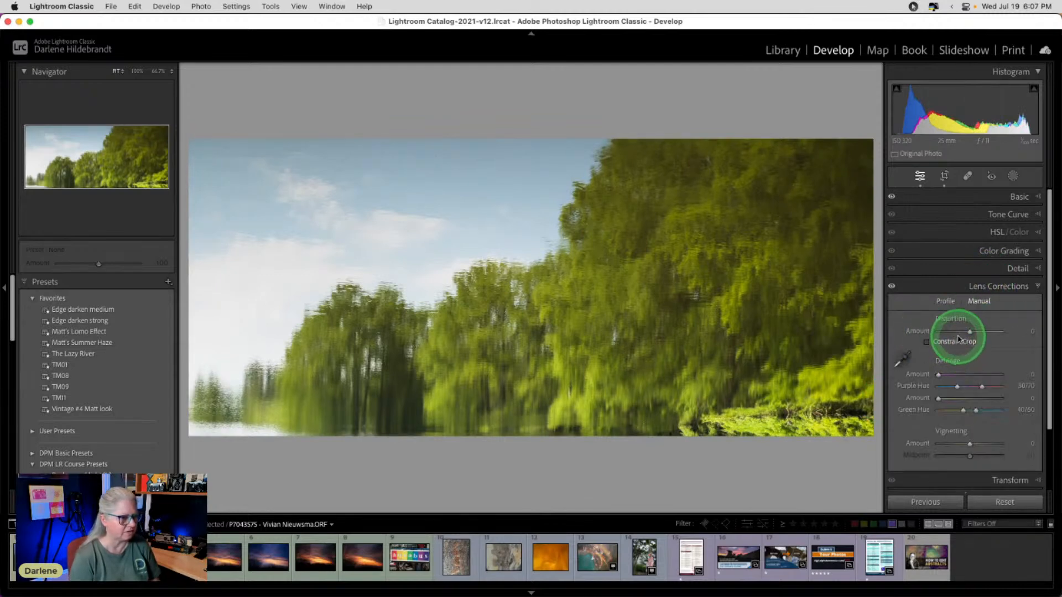
{"action": "left_click_drag", "start_coordinate": [970, 331], "coordinate": [983, 332]}
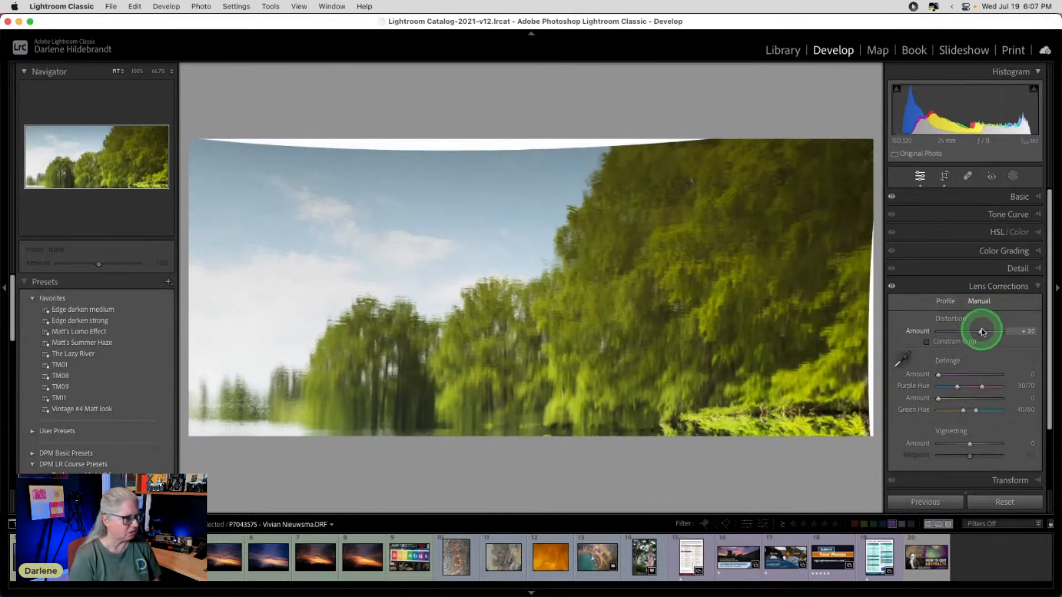
{"action": "double_click", "coordinate": [983, 332]}
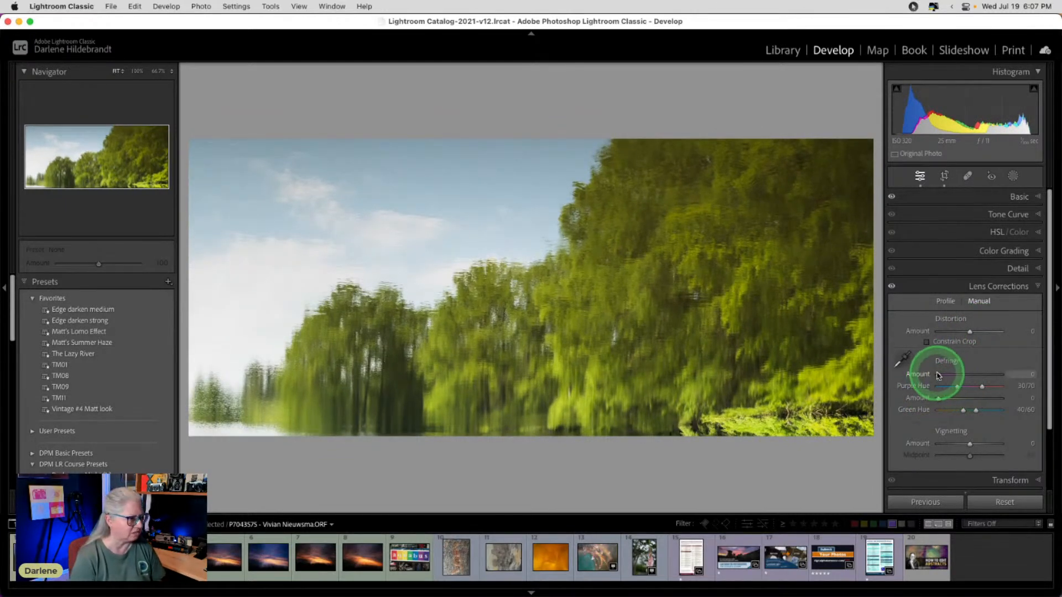
Step: Set the manual lens vignetting to Amount +54 with Midpoint 7
{"action": "left_click_drag", "start_coordinate": [969, 443], "coordinate": [941, 449]}
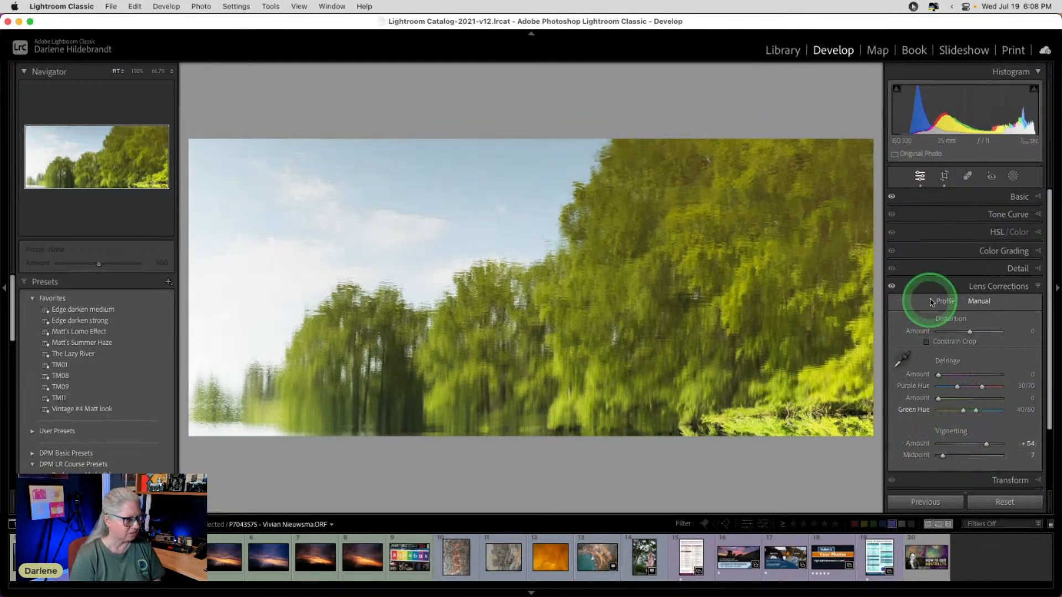
Step: Try a post-crop vignette Amount of -19 to darken the edges of the lake photo
{"action": "scroll", "coordinate": [972, 287], "scroll_direction": "down", "scroll_amount": 3}
{"action": "left_click", "coordinate": [990, 422]}
{"action": "mouse_move", "coordinate": [968, 360]}
{"action": "left_mouse_down"}
{"action": "mouse_move", "coordinate": [949, 376]}
{"action": "mouse_move", "coordinate": [923, 369]}
{"action": "mouse_move", "coordinate": [962, 372]}
{"action": "mouse_move", "coordinate": [964, 361]}
{"action": "left_mouse_up"}
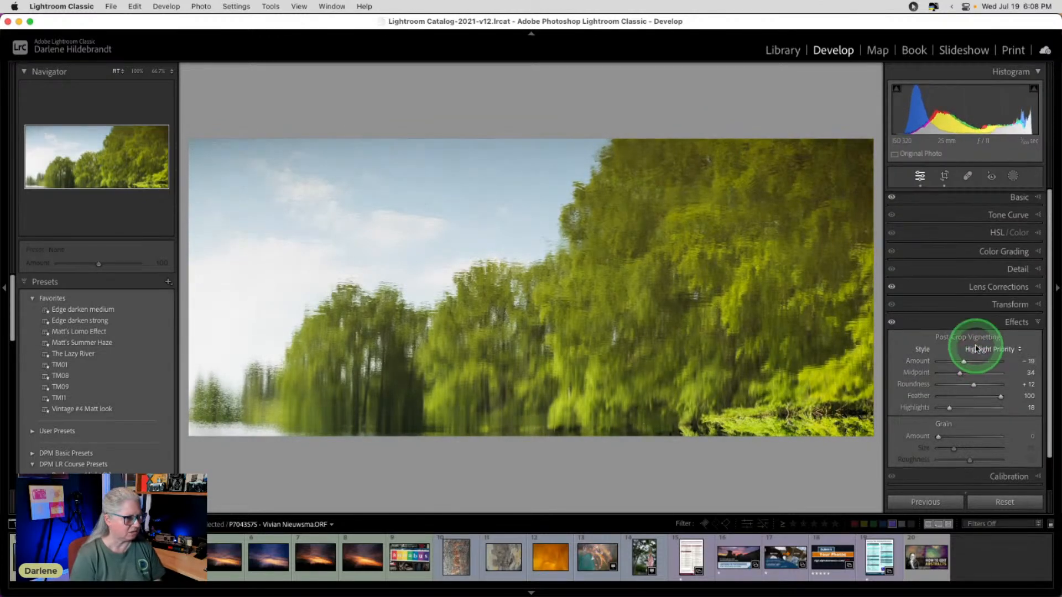
Step: Set the photo's overall Exposure to -0.10 and Highlights to -100
{"action": "left_click", "coordinate": [1020, 198]}
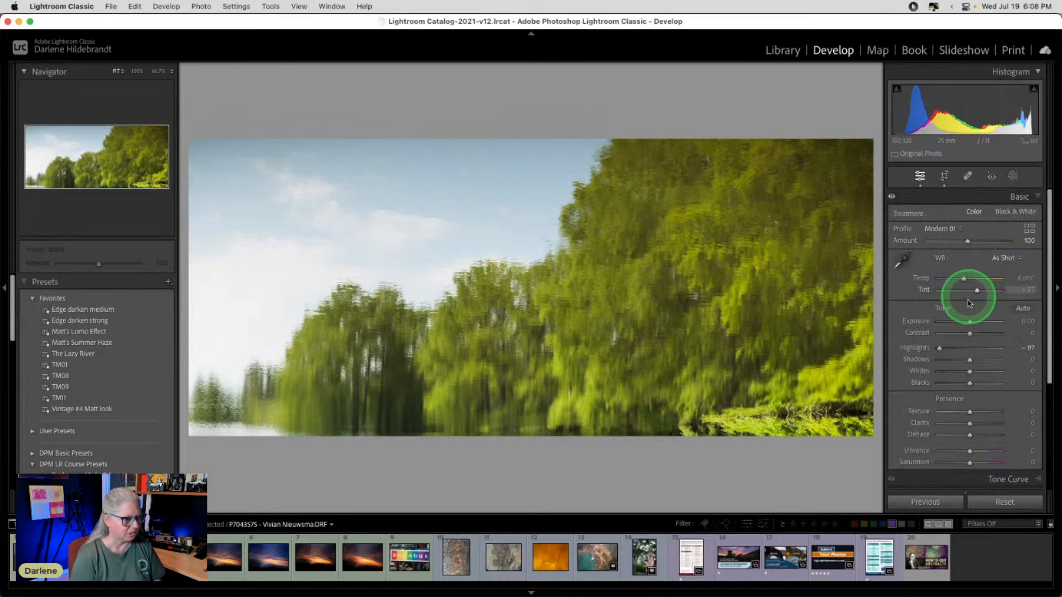
{"action": "left_click_drag", "start_coordinate": [969, 324], "coordinate": [939, 345]}
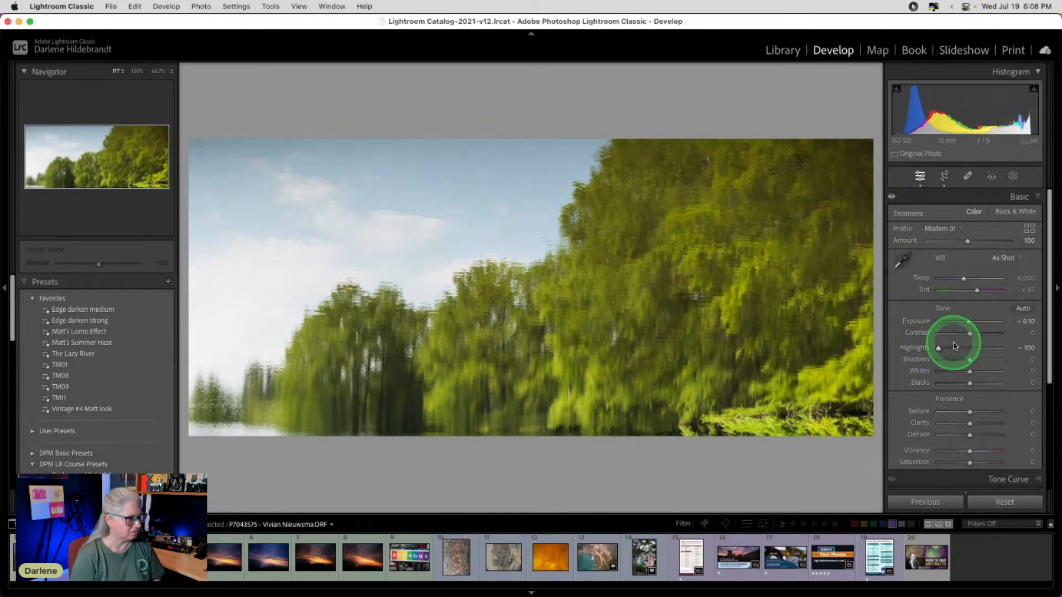
Step: Change the post-crop vignette style to Color Priority and set its Amount to -13 and Midpoint to 22
{"action": "scroll", "coordinate": [954, 346], "scroll_direction": "down", "scroll_amount": 6}
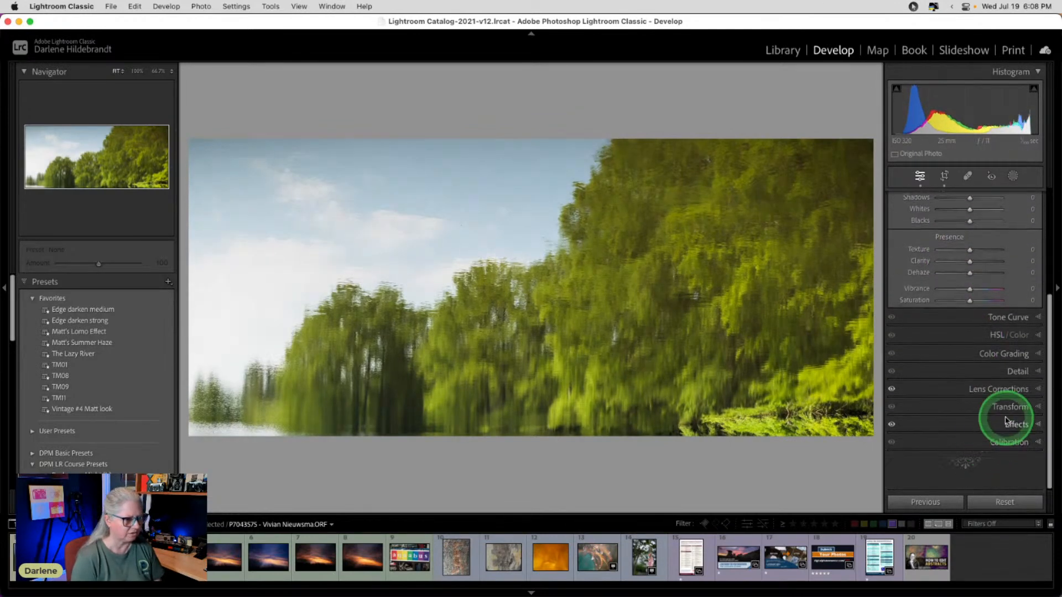
{"action": "left_click", "coordinate": [1007, 421]}
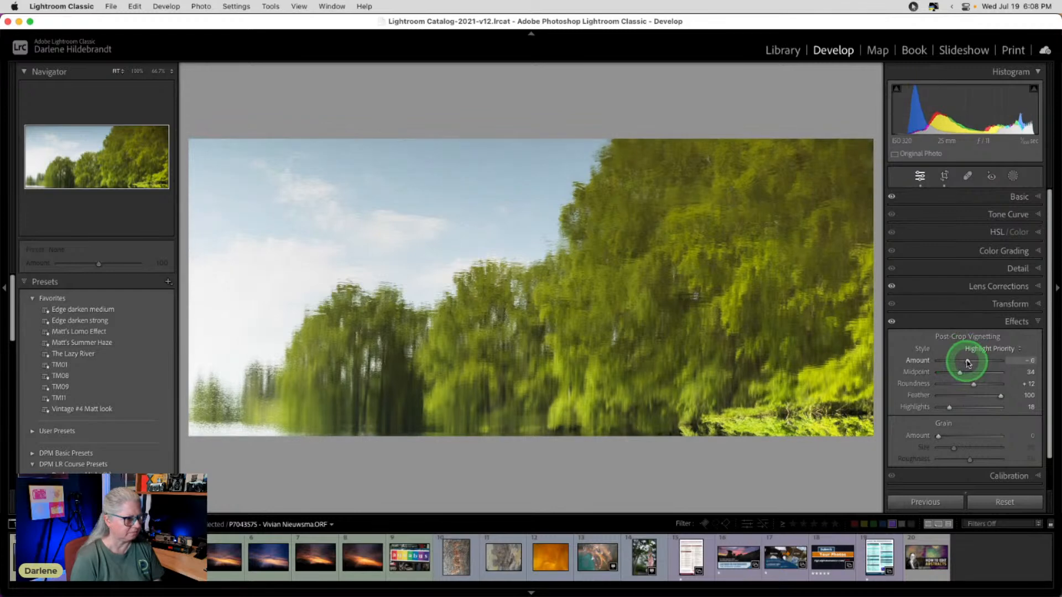
{"action": "left_click", "coordinate": [987, 350]}
{"action": "left_click", "coordinate": [989, 363]}
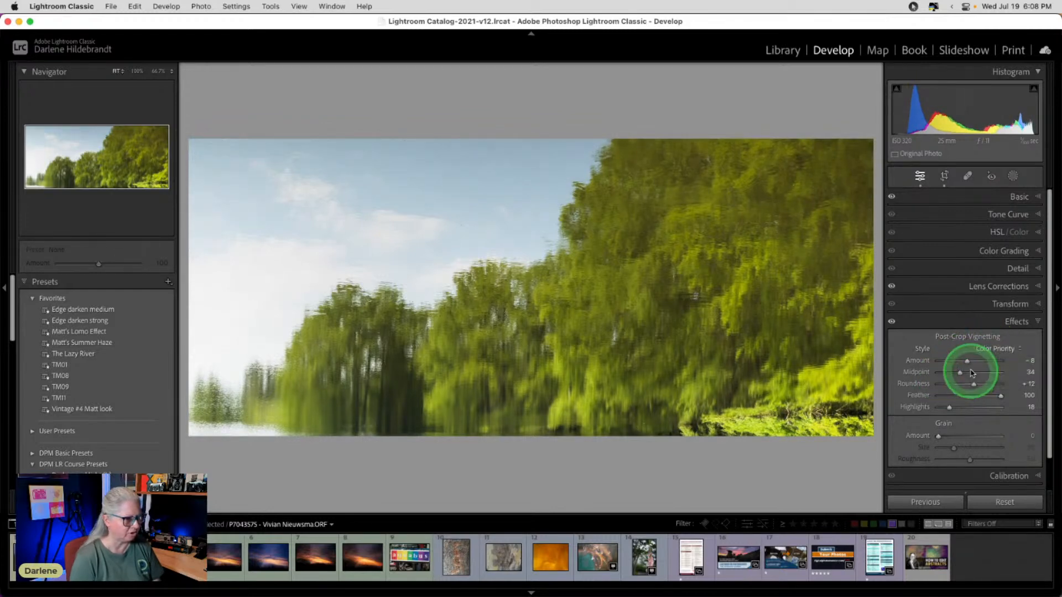
{"action": "left_click_drag", "start_coordinate": [968, 363], "coordinate": [920, 365]}
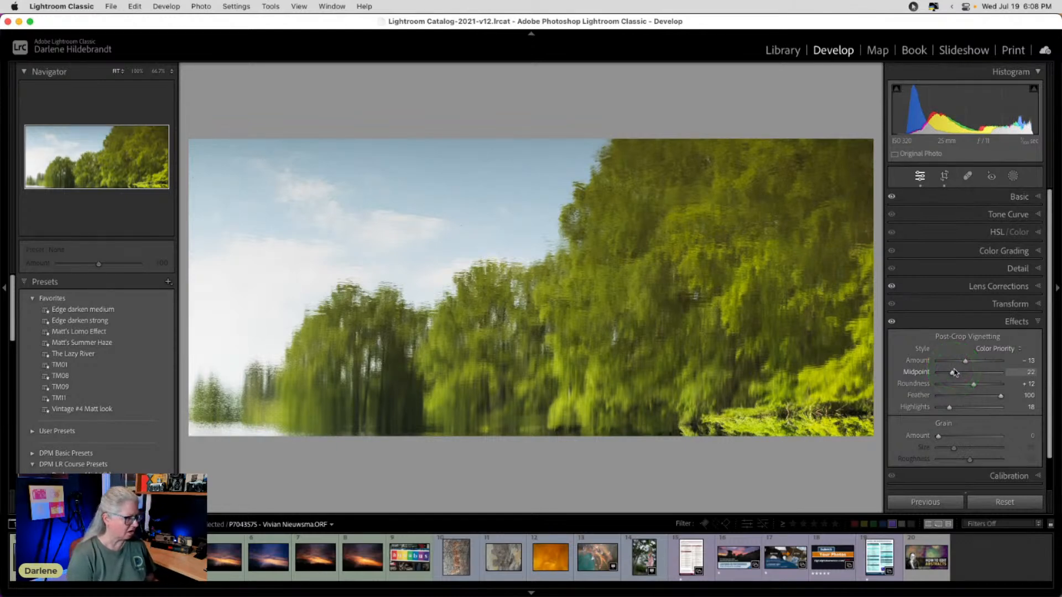
Step: Add a large radial gradient mask centred on the upper trees and invert it to target the surrounding area
{"action": "left_click", "coordinate": [1013, 177]}
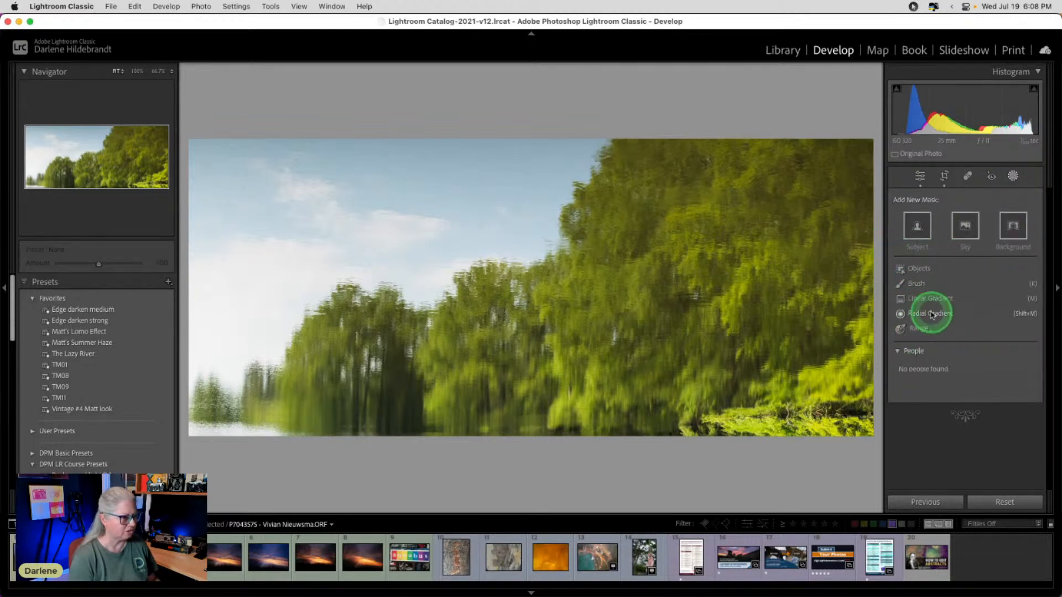
{"action": "left_click", "coordinate": [932, 314]}
{"action": "left_click_drag", "start_coordinate": [695, 218], "coordinate": [968, 396]}
{"action": "left_click_drag", "start_coordinate": [756, 253], "coordinate": [679, 275]}
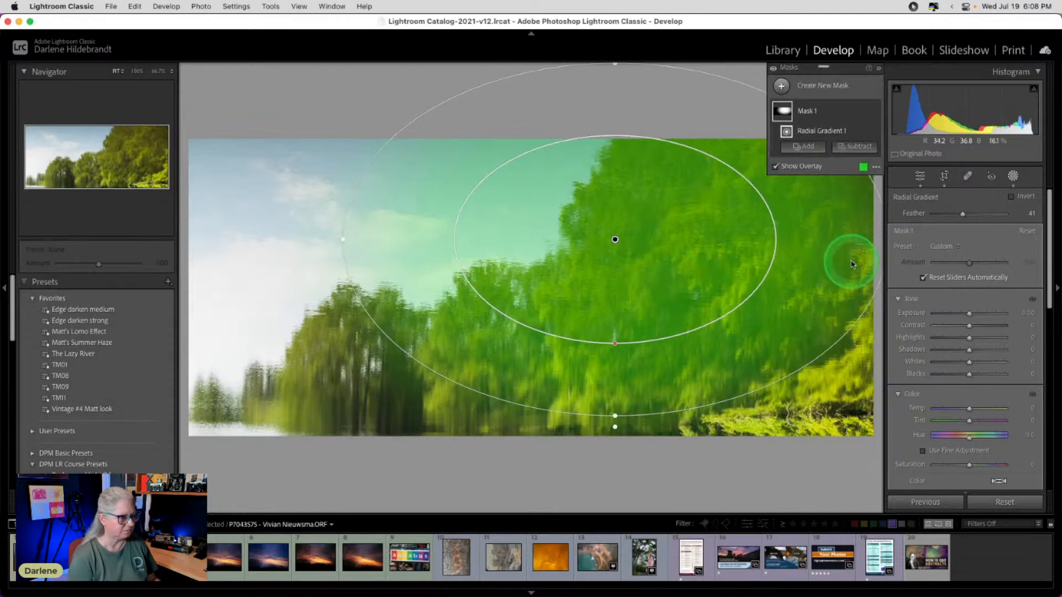
{"action": "left_click", "coordinate": [1011, 197]}
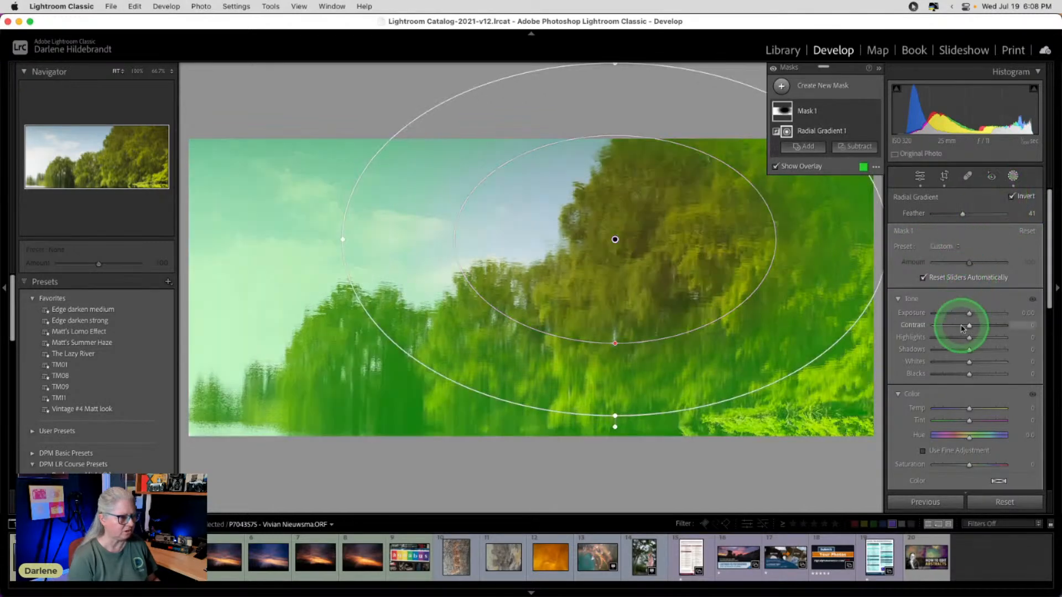
Step: Set the radial mask's Contrast to -33, Highlights to -27 and Dehaze to -30, and lower its Clarity to soften the surroundings
{"action": "mouse_move", "coordinate": [970, 338]}
{"action": "left_mouse_down"}
{"action": "mouse_move", "coordinate": [960, 337]}
{"action": "mouse_move", "coordinate": [967, 313]}
{"action": "mouse_move", "coordinate": [967, 325]}
{"action": "mouse_move", "coordinate": [959, 322]}
{"action": "left_mouse_up"}
{"action": "scroll", "coordinate": [957, 320], "scroll_direction": "down", "scroll_amount": 5}
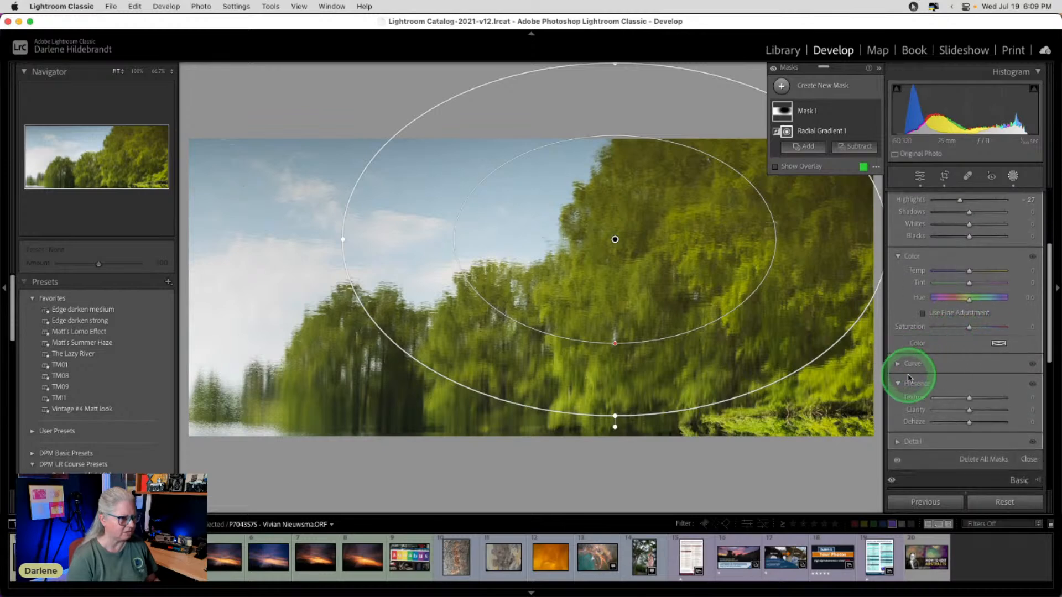
{"action": "left_click_drag", "start_coordinate": [969, 423], "coordinate": [959, 421]}
{"action": "left_click_drag", "start_coordinate": [954, 411], "coordinate": [948, 410]}
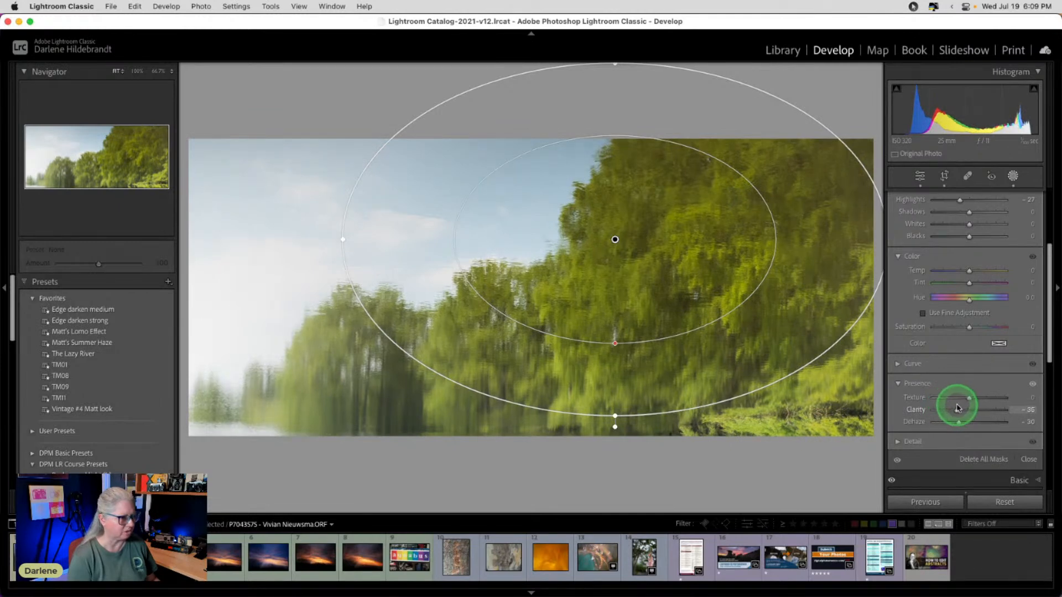
{"action": "left_click_drag", "start_coordinate": [957, 407], "coordinate": [957, 410]}
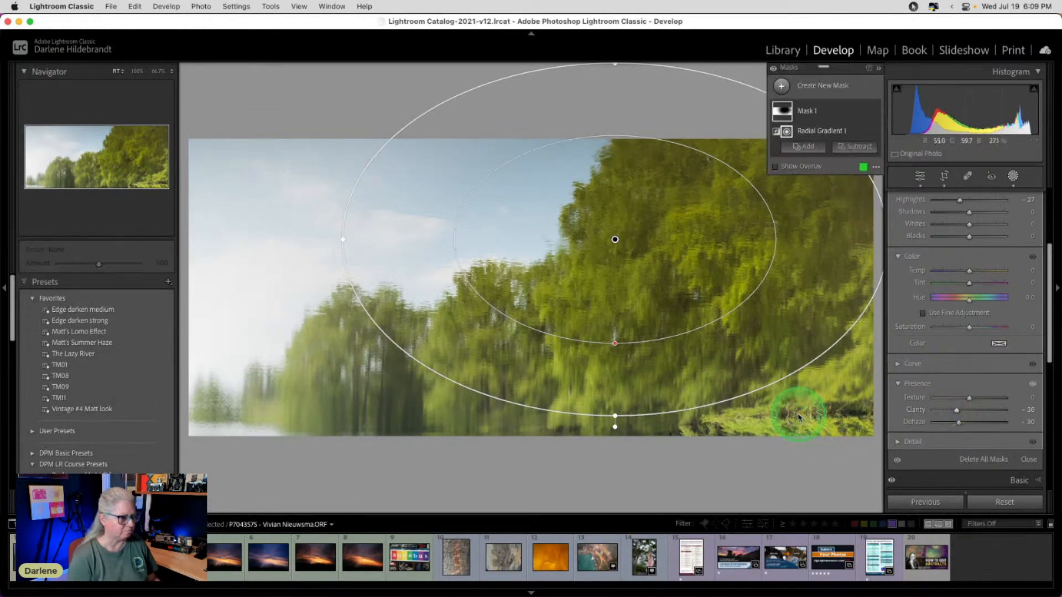
Step: Set the radial mask's Exposure to -0.66, Whites to 20 and Blacks to -19
{"action": "scroll", "coordinate": [936, 341], "scroll_direction": "up", "scroll_amount": 5}
{"action": "left_click_drag", "start_coordinate": [967, 313], "coordinate": [965, 314]}
{"action": "mouse_move", "coordinate": [964, 375]}
{"action": "left_mouse_down"}
{"action": "mouse_move", "coordinate": [972, 360]}
{"action": "mouse_move", "coordinate": [990, 362]}
{"action": "mouse_move", "coordinate": [977, 359]}
{"action": "left_mouse_up"}
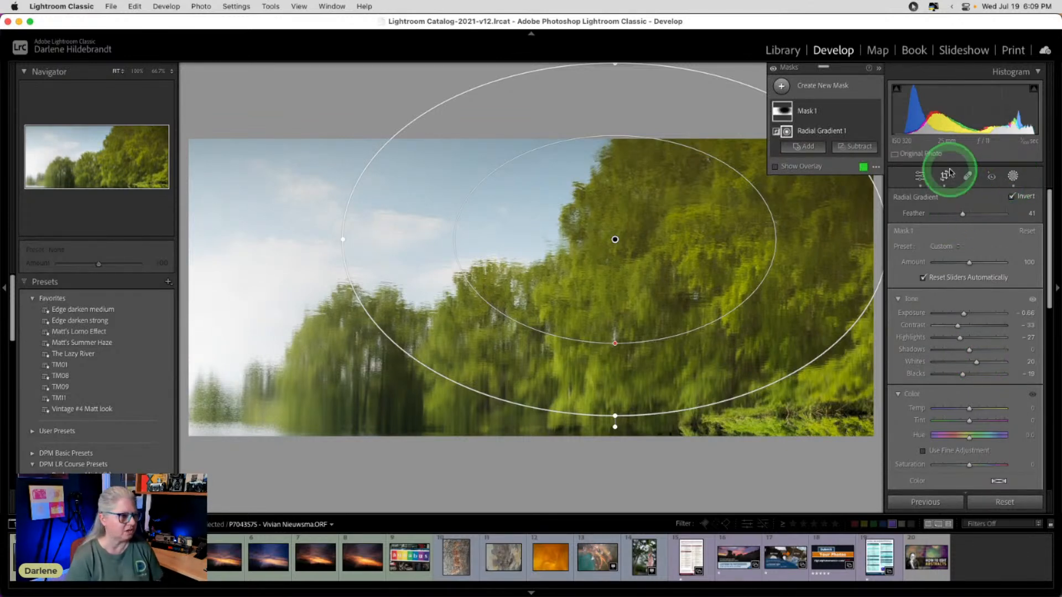
Step: Add a sky mask with Exposure -0.17 and Highlights -40, leave masking and compare the photo with its original
{"action": "left_click", "coordinate": [780, 87]}
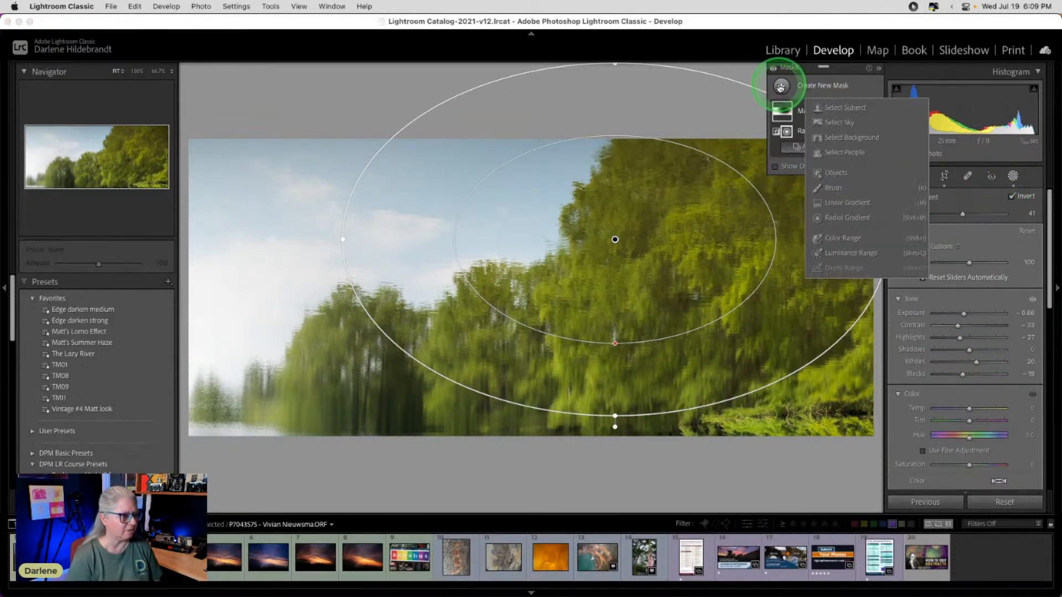
{"action": "left_click", "coordinate": [844, 124]}
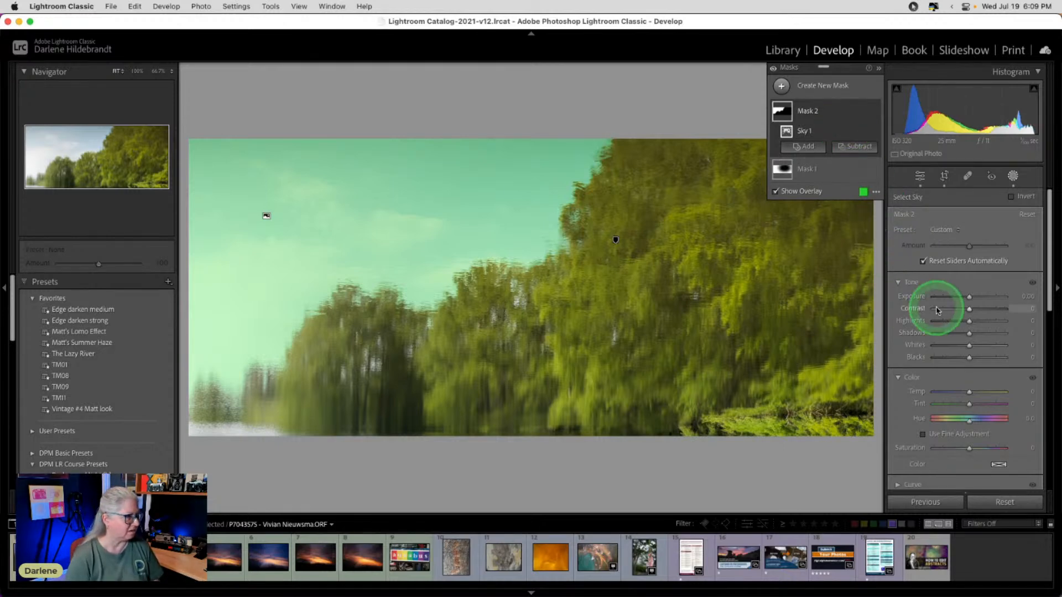
{"action": "left_click_drag", "start_coordinate": [969, 297], "coordinate": [947, 321]}
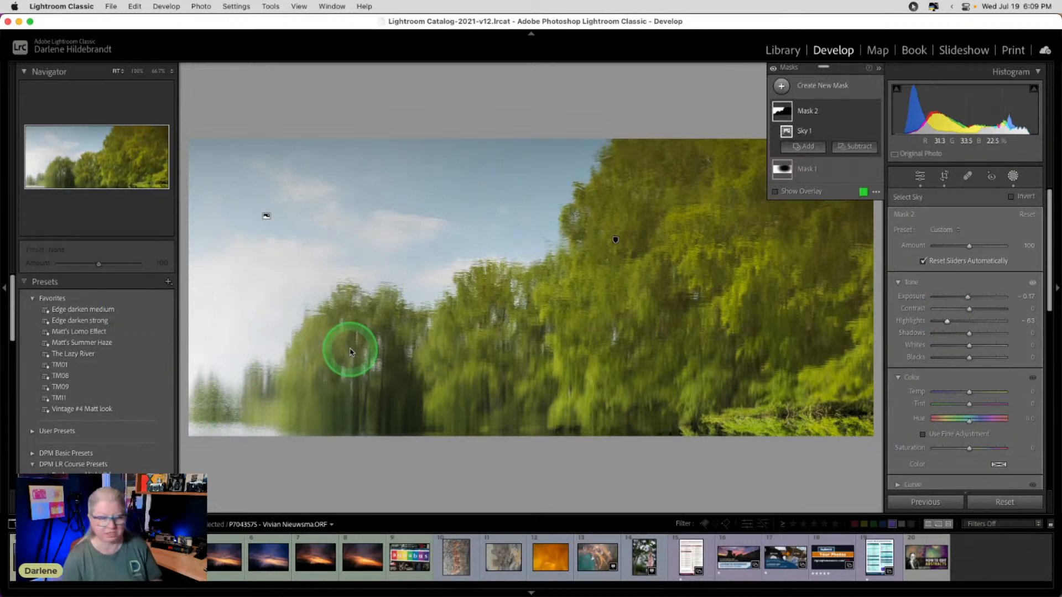
{"action": "left_click_drag", "start_coordinate": [947, 321], "coordinate": [952, 321]}
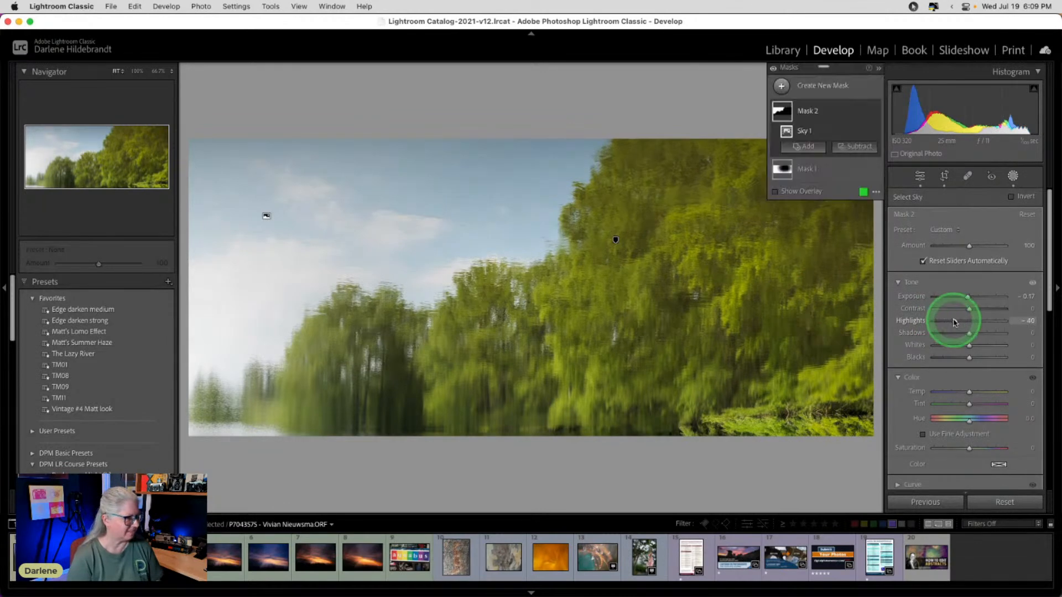
{"action": "left_click", "coordinate": [1013, 176]}
{"action": "key", "text": "backslash"}
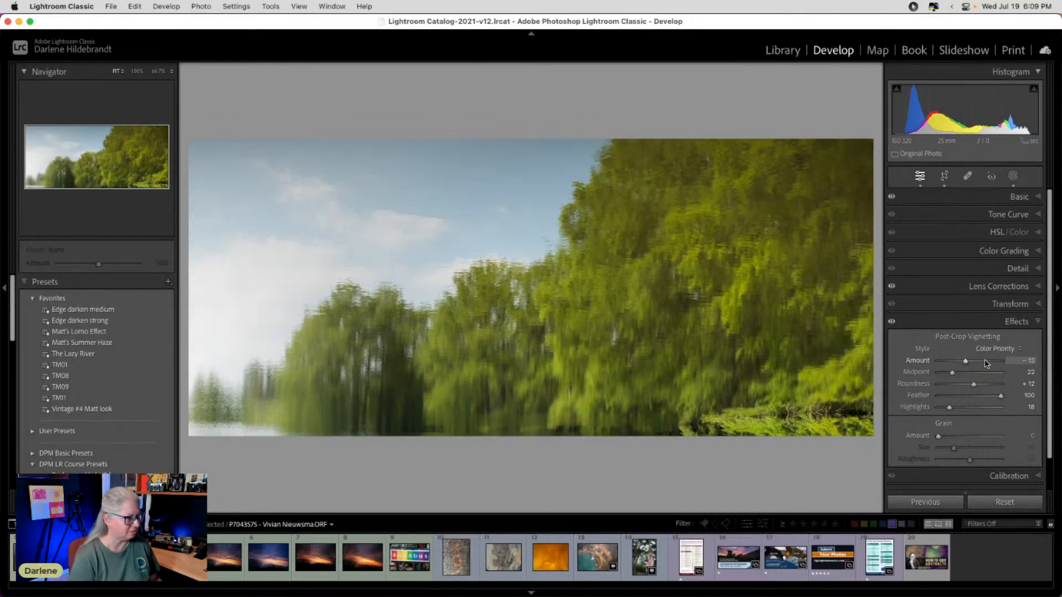
Step: Adjust the HSL luminance, darkening the blues in the sky and brightening the yellows in the trees
{"action": "scroll", "coordinate": [987, 364], "scroll_direction": "down", "scroll_amount": 1}
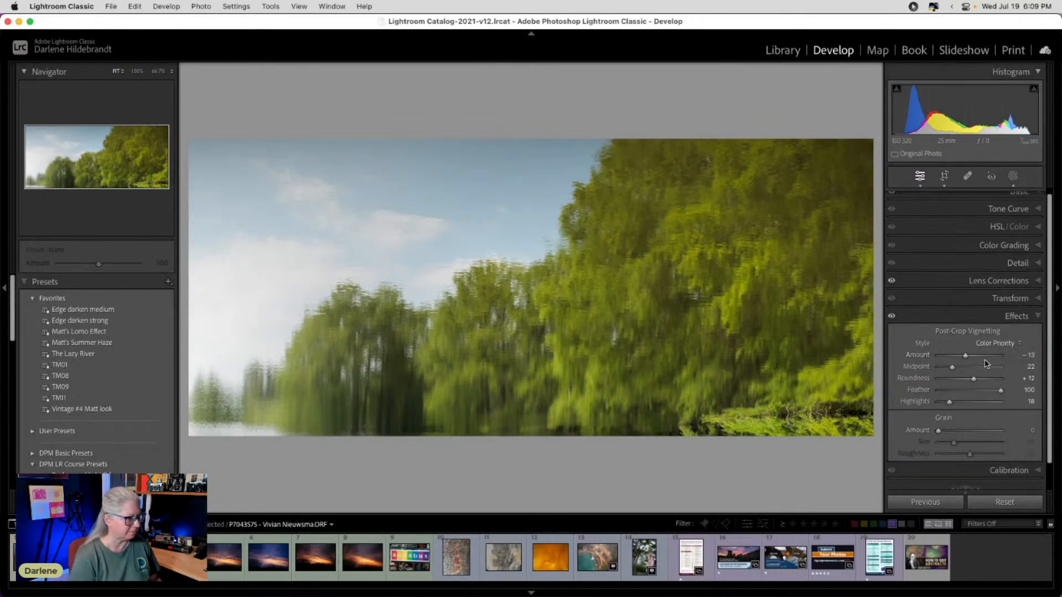
{"action": "left_click", "coordinate": [993, 227]}
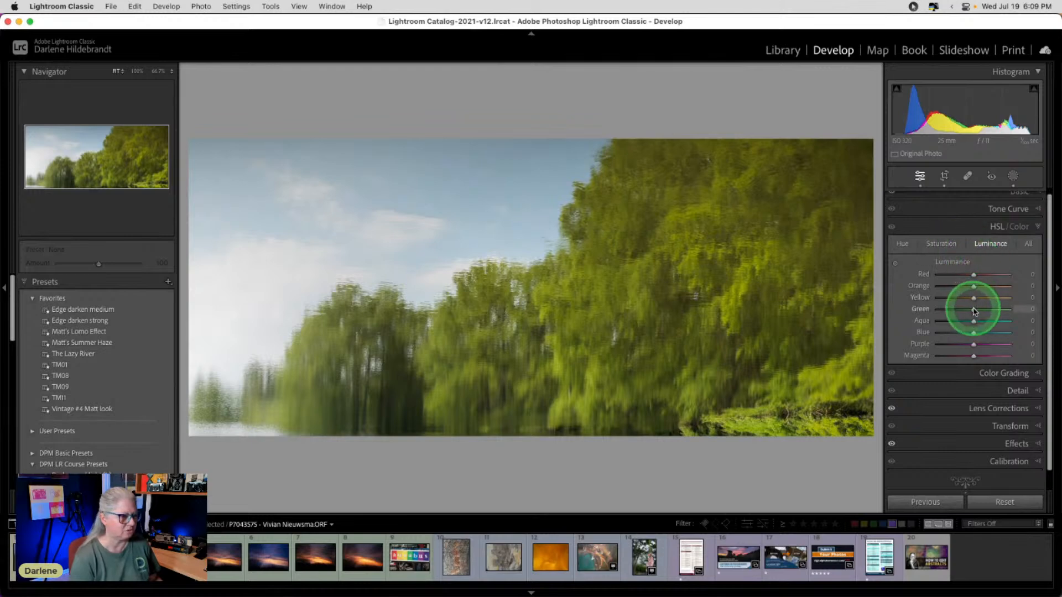
{"action": "left_click_drag", "start_coordinate": [975, 333], "coordinate": [982, 299]}
Step: Try shifting the HSL hues to Yellow -45, Green -47 and Blue -57, and reset all hues
{"action": "left_click", "coordinate": [902, 243]}
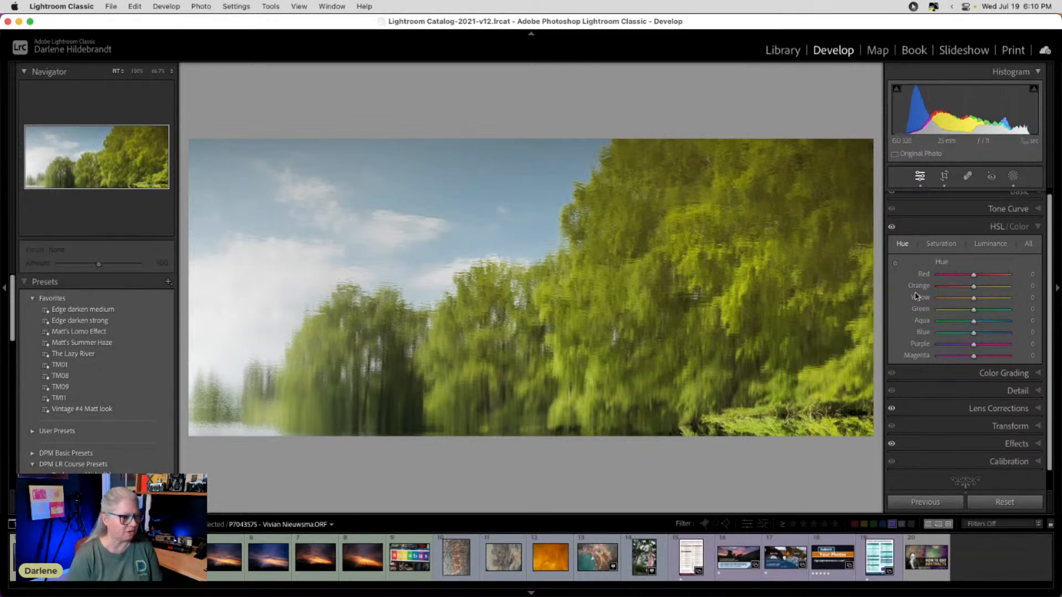
{"action": "left_click_drag", "start_coordinate": [972, 334], "coordinate": [959, 296]}
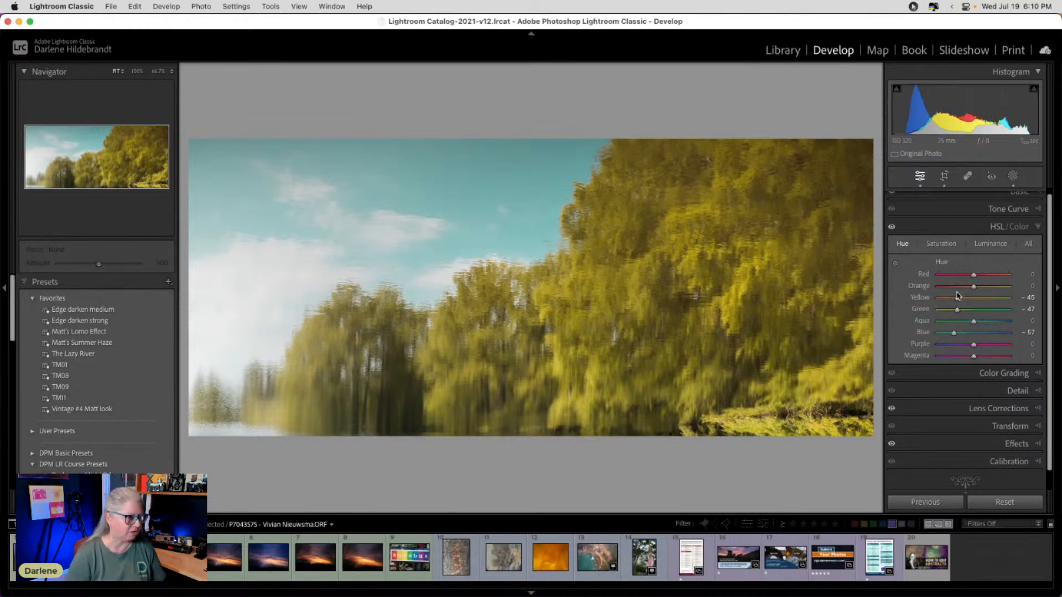
{"action": "double_click", "coordinate": [942, 262]}
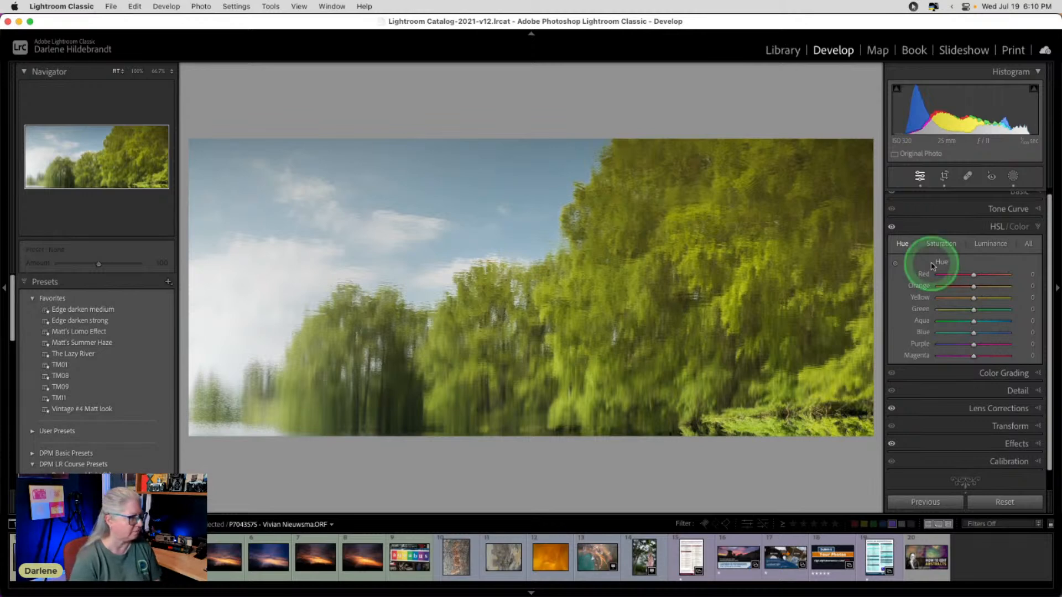
Step: Add a diagonal linear gradient mask fading from the photo's lower-left corner towards the middle of the sky
{"action": "left_click", "coordinate": [1013, 176]}
{"action": "left_click", "coordinate": [782, 86]}
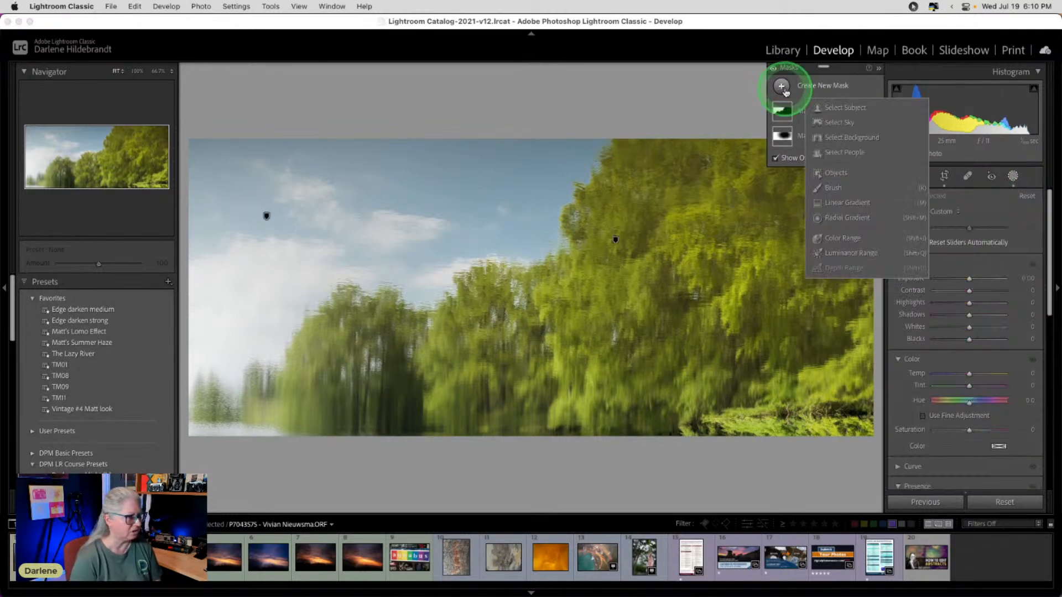
{"action": "left_click", "coordinate": [842, 207]}
{"action": "left_click_drag", "start_coordinate": [268, 367], "coordinate": [449, 209]}
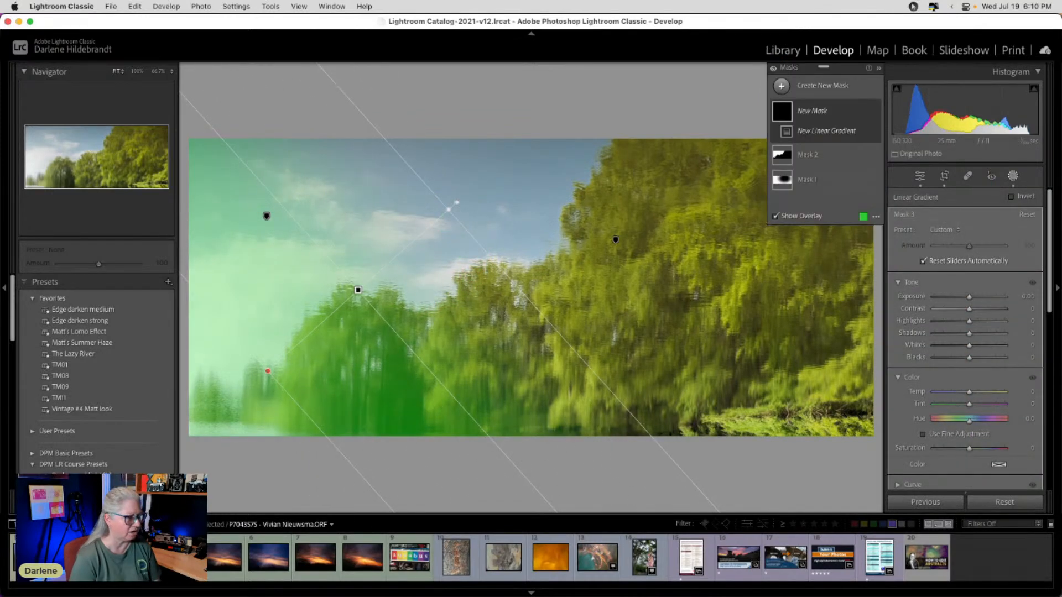
Step: Set the linear gradient's Exposure to -0.62, Highlights to -82, Shadows to 66, Whites to 17 and Temp to -12
{"action": "left_click_drag", "start_coordinate": [968, 299], "coordinate": [938, 321]}
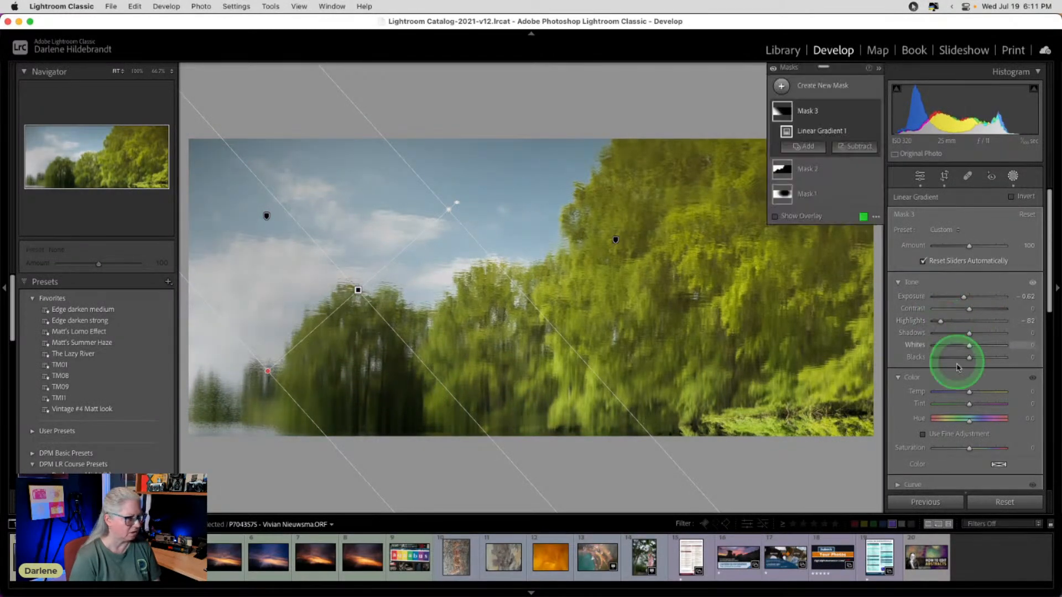
{"action": "left_click_drag", "start_coordinate": [972, 393], "coordinate": [967, 391]}
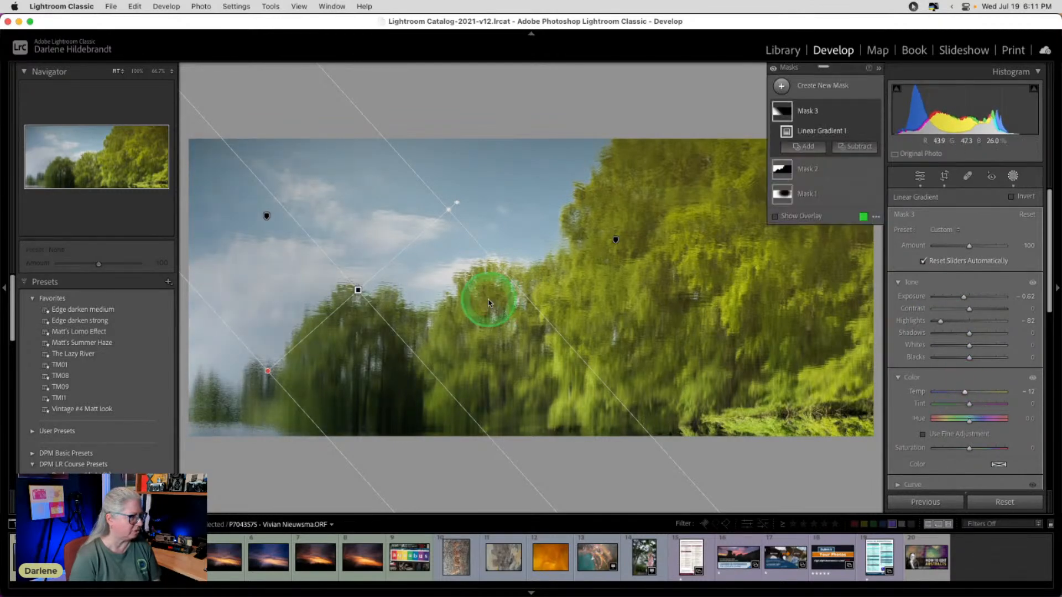
{"action": "mouse_move", "coordinate": [970, 334]}
{"action": "left_mouse_down"}
{"action": "mouse_move", "coordinate": [996, 333]}
{"action": "mouse_move", "coordinate": [975, 346]}
{"action": "left_mouse_up"}
{"action": "mouse_move", "coordinate": [873, 113]}
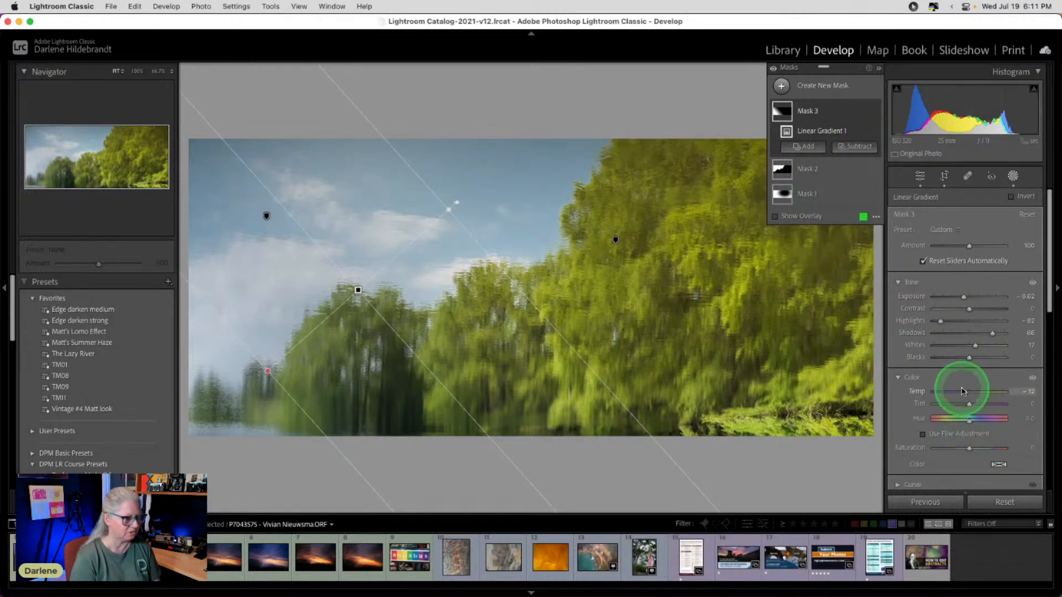
Step: Try a light blue color tint on the linear gradient with hue 199 and saturation 29%
{"action": "left_click", "coordinate": [999, 464]}
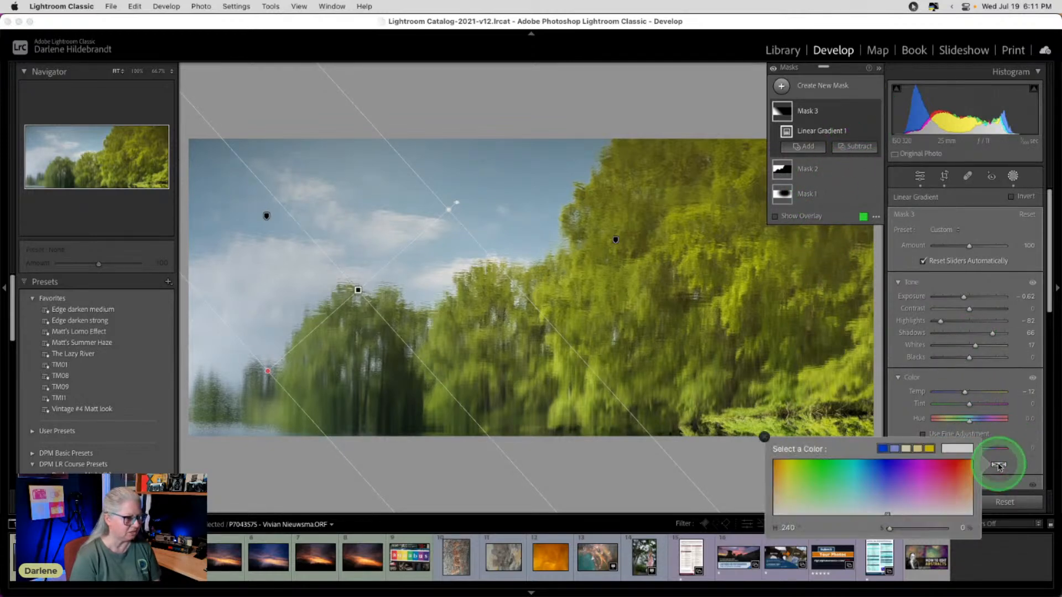
{"action": "left_click", "coordinate": [879, 483]}
{"action": "mouse_move", "coordinate": [879, 483]}
{"action": "left_mouse_down"}
{"action": "mouse_move", "coordinate": [889, 496]}
{"action": "mouse_move", "coordinate": [867, 495]}
{"action": "left_mouse_up"}
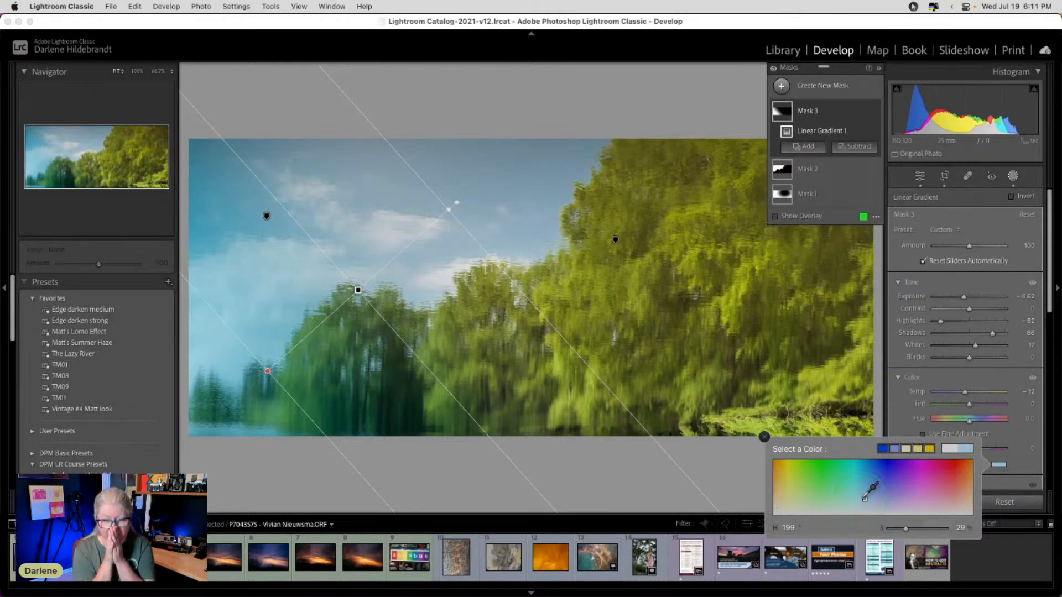
{"action": "key", "text": "super+Tab"}
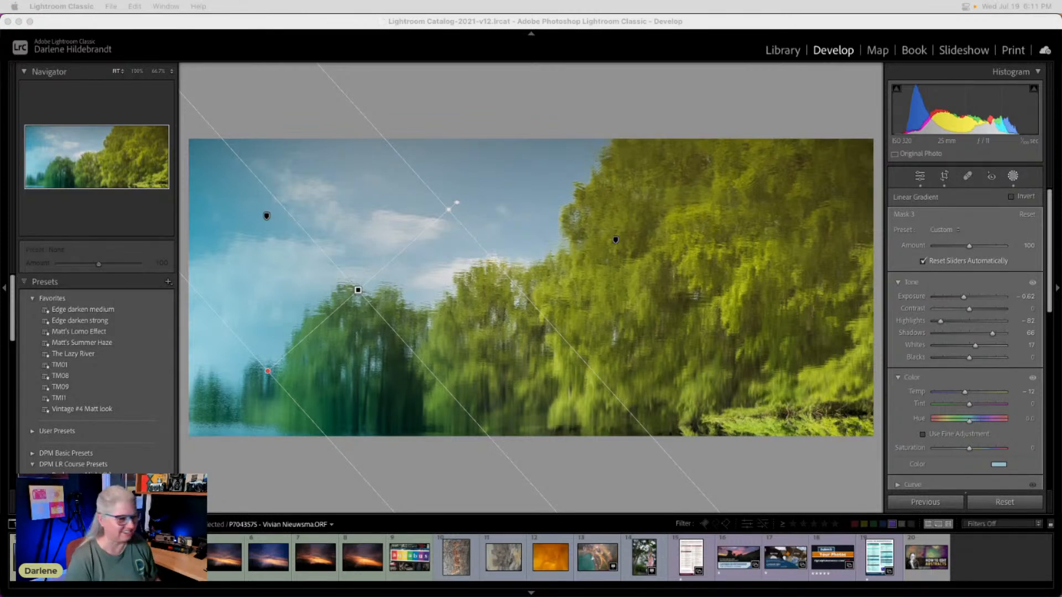
{"action": "left_click", "coordinate": [759, 481]}
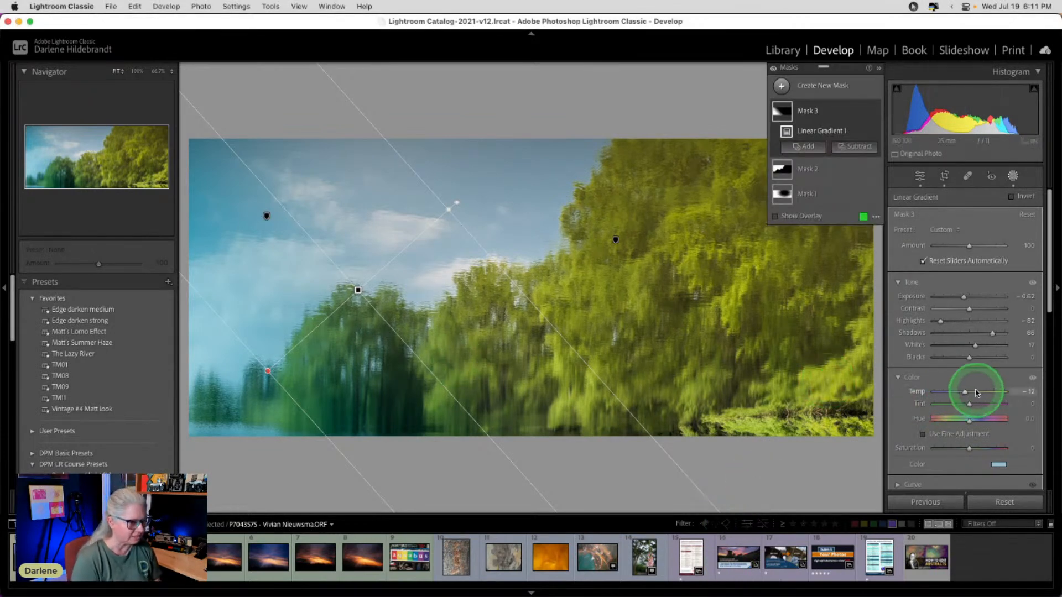
Step: Tint the linear gradient area teal-green with hue 154 and saturation 29%
{"action": "left_click", "coordinate": [996, 466]}
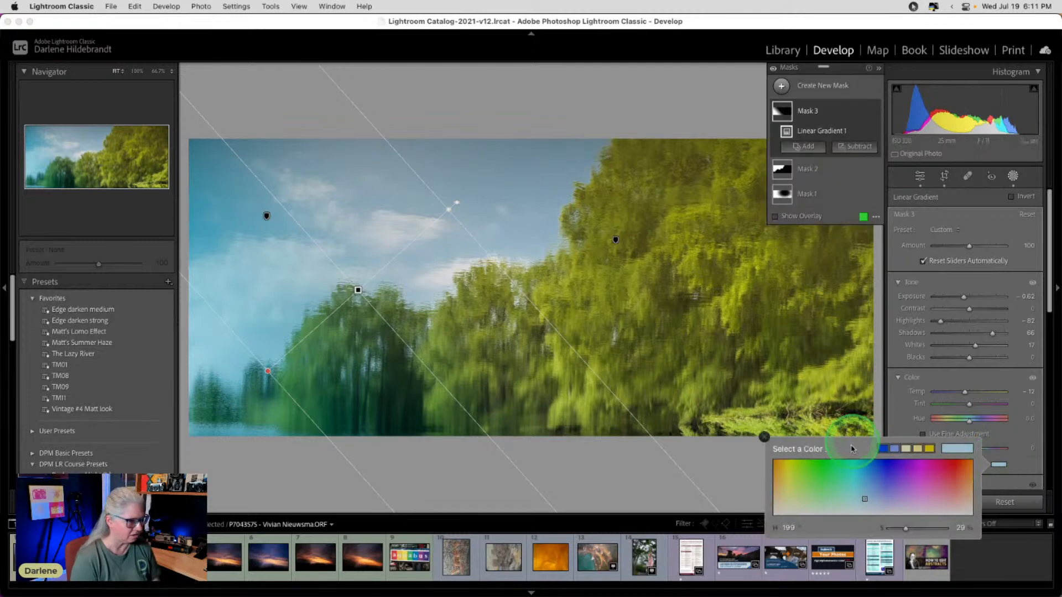
{"action": "left_click", "coordinate": [842, 494]}
{"action": "mouse_move", "coordinate": [843, 494]}
{"action": "left_mouse_down"}
{"action": "mouse_move", "coordinate": [841, 486]}
{"action": "mouse_move", "coordinate": [839, 500]}
{"action": "left_mouse_up"}
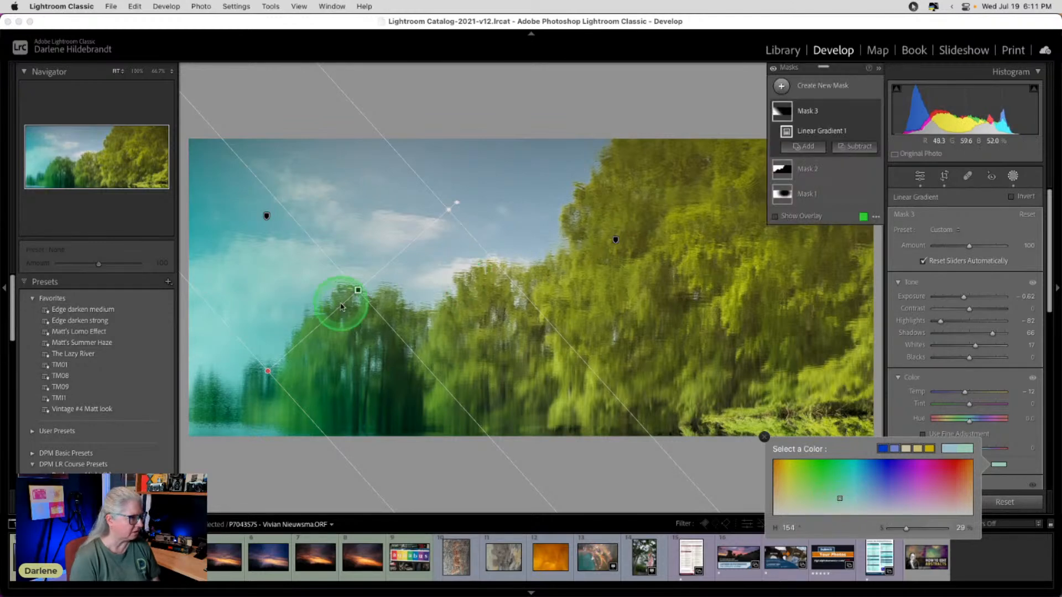
Step: Move the teal linear gradient down towards the photo's lower-left corner and rotate it to a shallower diagonal
{"action": "left_click", "coordinate": [358, 290]}
{"action": "left_click_drag", "start_coordinate": [353, 291], "coordinate": [312, 316]}
{"action": "left_click_drag", "start_coordinate": [412, 419], "coordinate": [608, 332]}
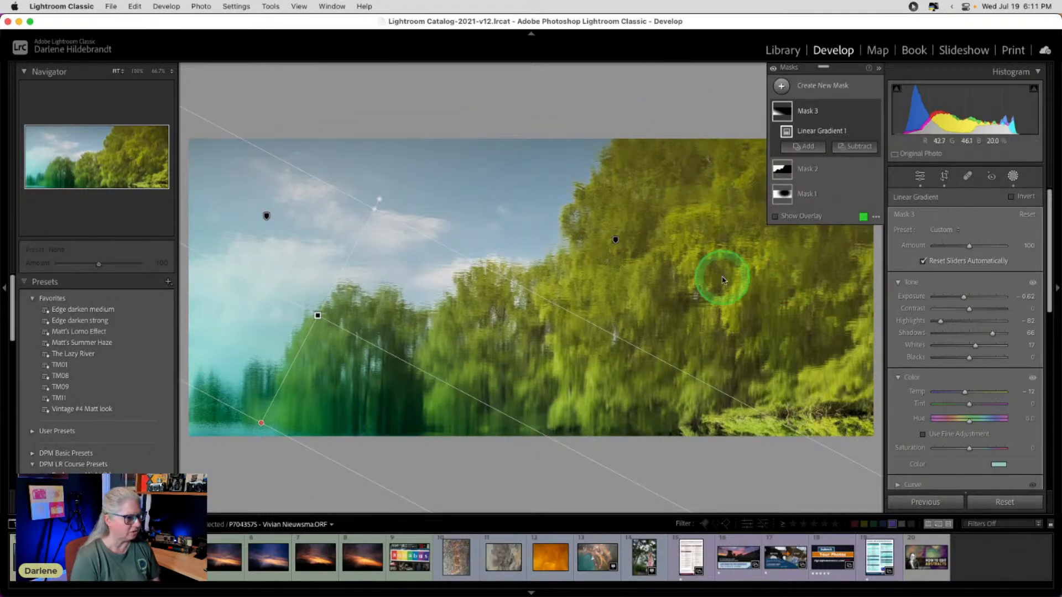
Step: Add a radial gradient mask over the large tree's upper crown and tint it magenta with hue 322 and saturation 87%
{"action": "left_click", "coordinate": [781, 87]}
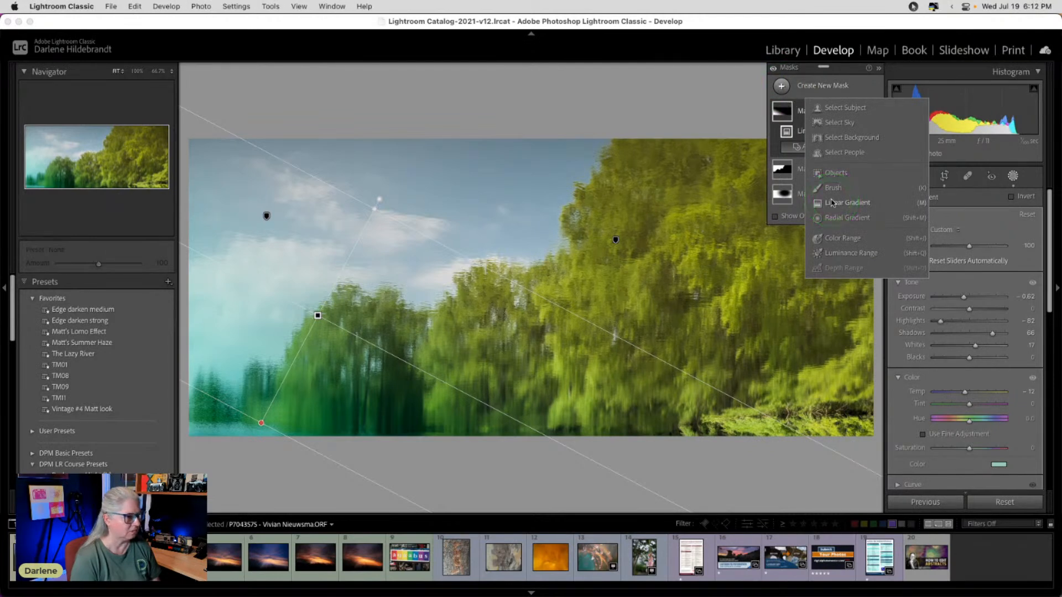
{"action": "left_click", "coordinate": [846, 218]}
{"action": "left_click_drag", "start_coordinate": [713, 216], "coordinate": [877, 332]}
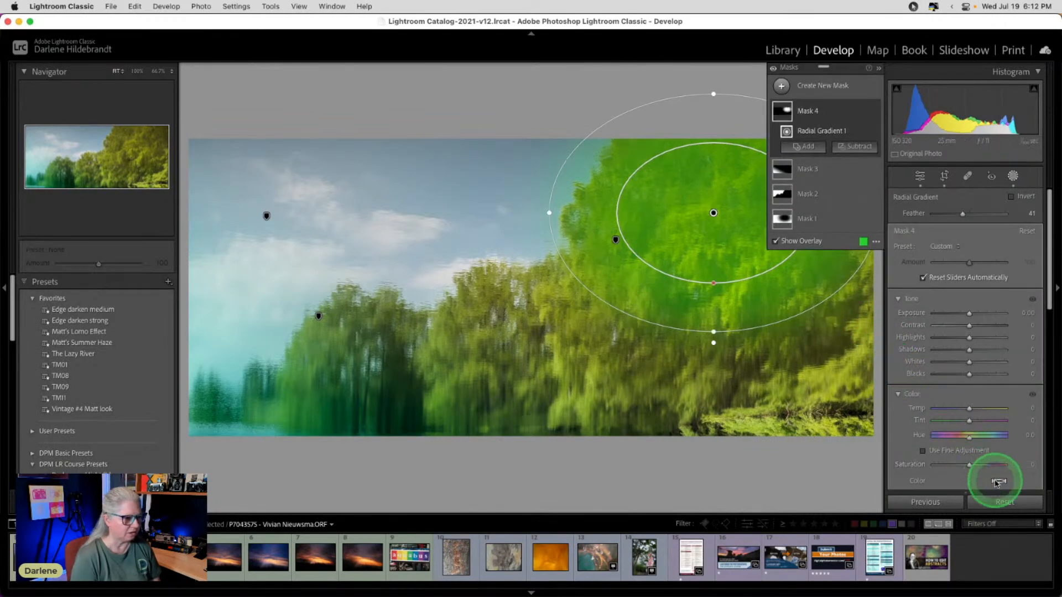
{"action": "left_click", "coordinate": [997, 481]}
{"action": "left_click_drag", "start_coordinate": [818, 503], "coordinate": [932, 483]}
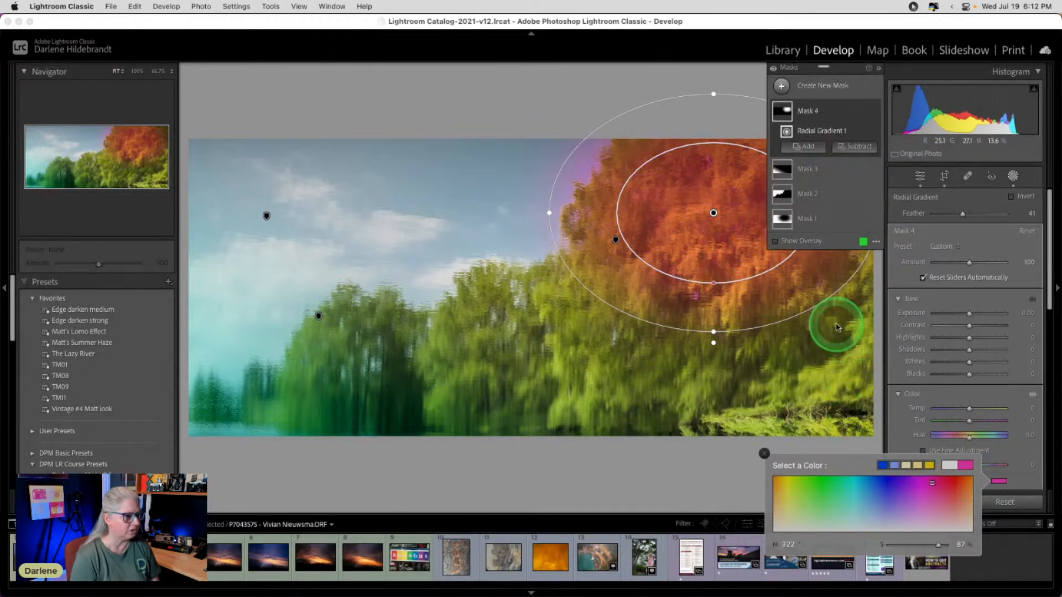
Step: Set the radial gradient's Feather to 83 and shift it slightly down and to the right on the large tree
{"action": "left_click_drag", "start_coordinate": [963, 213], "coordinate": [993, 213]}
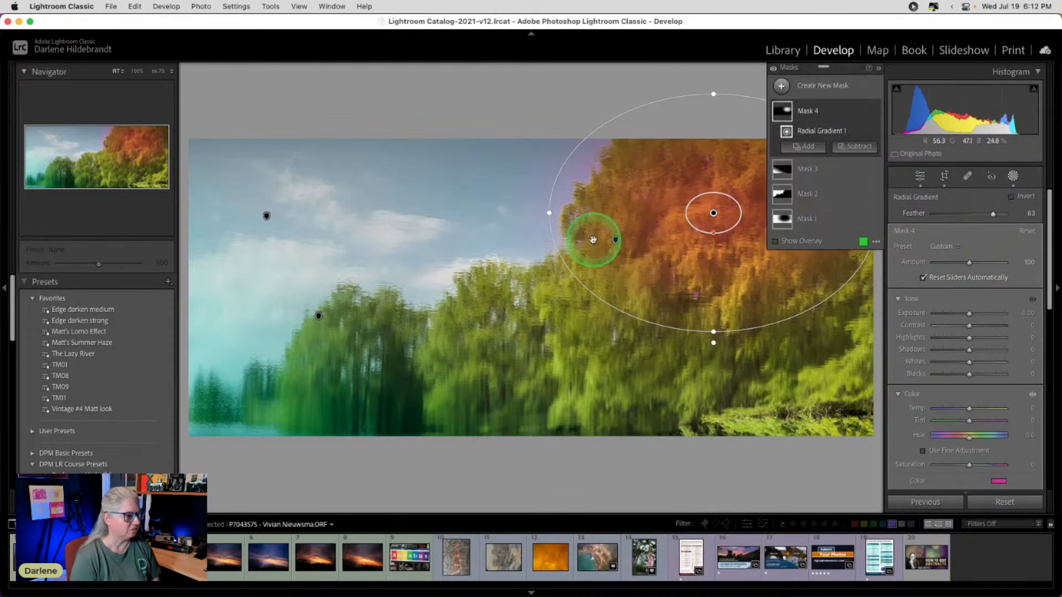
{"action": "left_click_drag", "start_coordinate": [714, 213], "coordinate": [756, 243]}
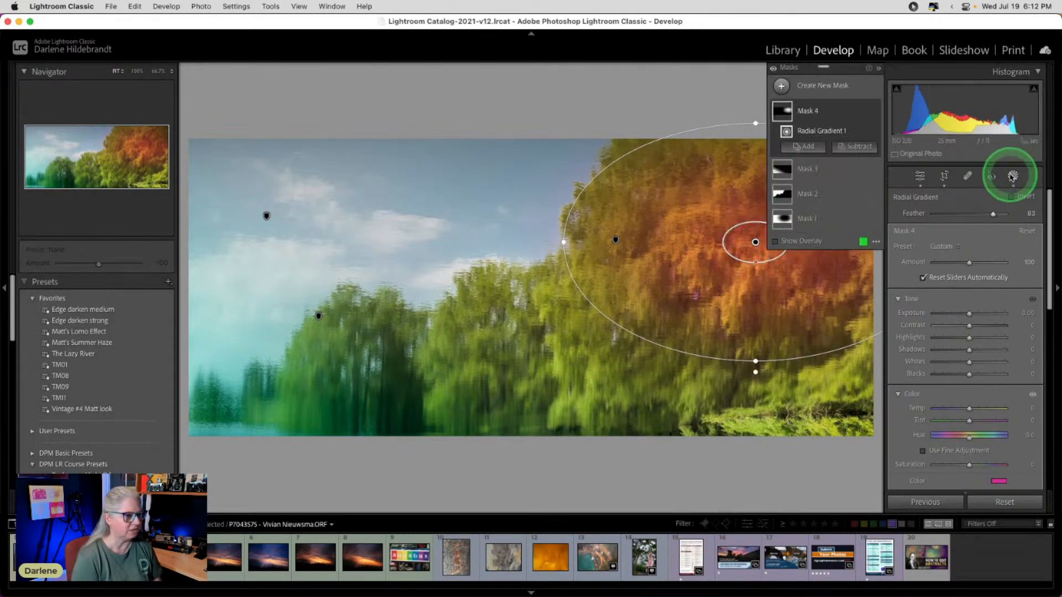
{"action": "key", "text": "shift+w"}
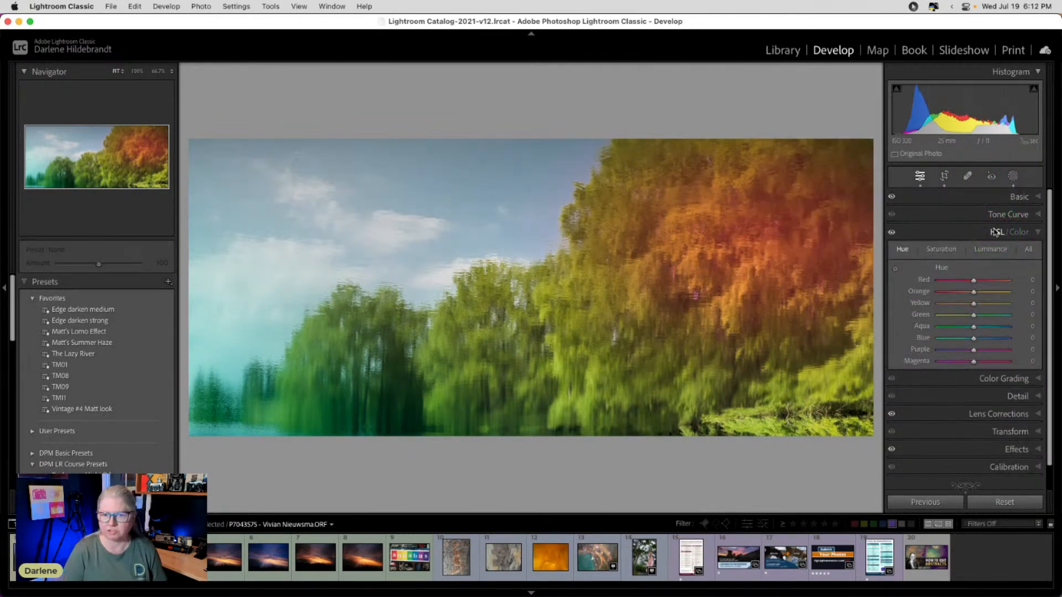
{"action": "key", "text": "backslash"}
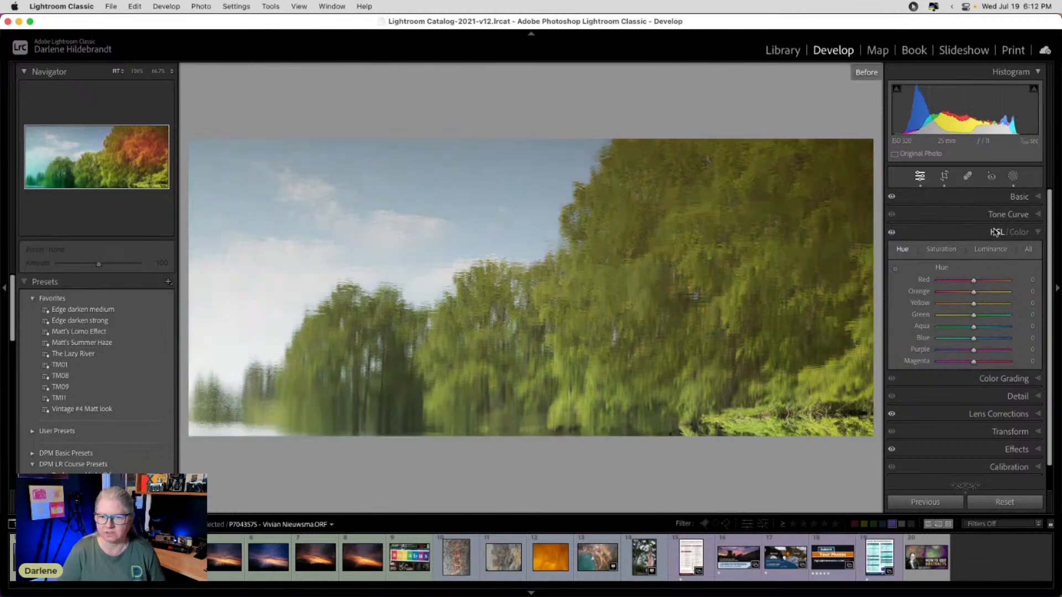
{"action": "key", "text": "backslash"}
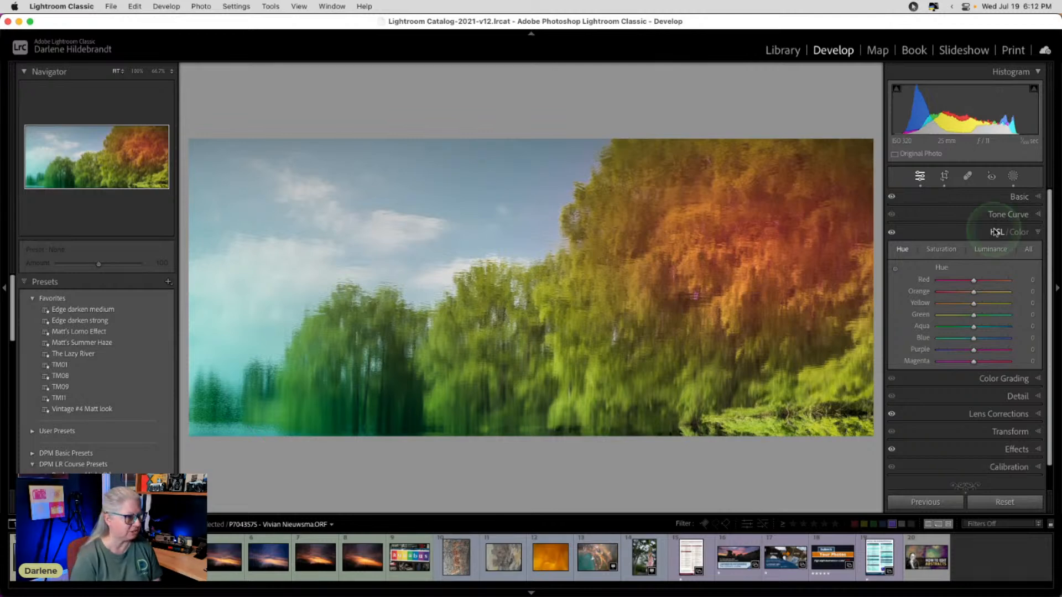
Step: Soften the whole photo with Texture -83, Clarity +50 and Dehaze -30
{"action": "left_click", "coordinate": [996, 217]}
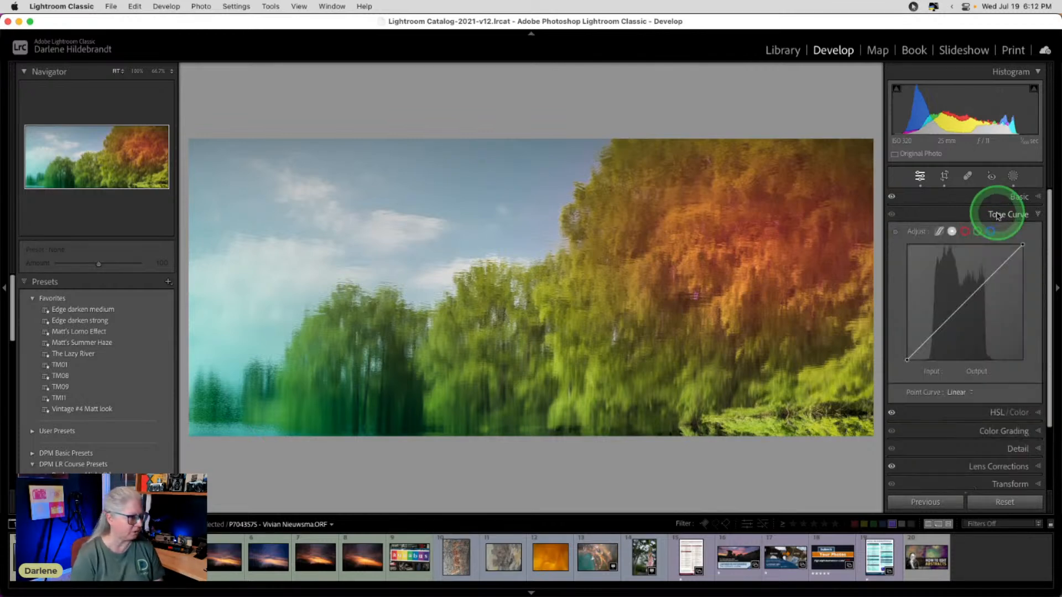
{"action": "left_click", "coordinate": [1015, 197]}
{"action": "left_click", "coordinate": [959, 278]}
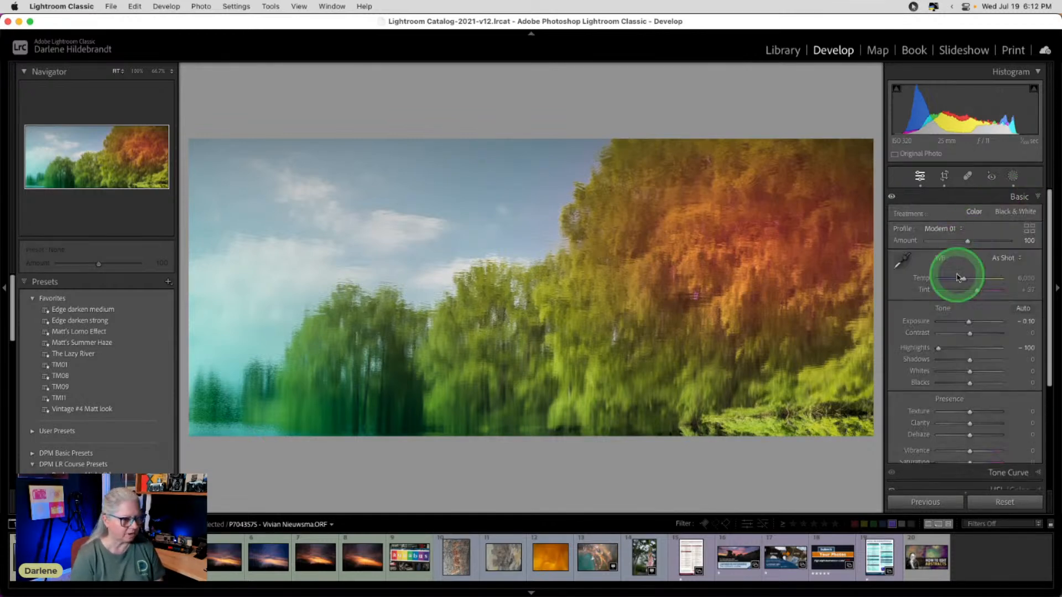
{"action": "scroll", "coordinate": [956, 274], "scroll_direction": "down", "scroll_amount": 3}
{"action": "mouse_move", "coordinate": [970, 366]}
{"action": "left_mouse_down"}
{"action": "mouse_move", "coordinate": [867, 363]}
{"action": "mouse_move", "coordinate": [1005, 365]}
{"action": "mouse_move", "coordinate": [855, 360]}
{"action": "mouse_move", "coordinate": [957, 360]}
{"action": "mouse_move", "coordinate": [972, 382]}
{"action": "mouse_move", "coordinate": [903, 367]}
{"action": "mouse_move", "coordinate": [1051, 370]}
{"action": "mouse_move", "coordinate": [918, 367]}
{"action": "mouse_move", "coordinate": [982, 374]}
{"action": "left_mouse_up"}
{"action": "left_click_drag", "start_coordinate": [987, 372], "coordinate": [986, 374]}
{"action": "left_click_drag", "start_coordinate": [958, 363], "coordinate": [959, 386]}
{"action": "left_click", "coordinate": [969, 389]}
Step: Set the photo's Exposure to -0.45, Whites to +34 and Blacks to -44, and compare it with the before version
{"action": "left_click_drag", "start_coordinate": [968, 273], "coordinate": [966, 275]}
{"action": "left_click", "coordinate": [968, 334]}
{"action": "left_click_drag", "start_coordinate": [965, 334], "coordinate": [960, 332]}
{"action": "left_click_drag", "start_coordinate": [970, 323], "coordinate": [978, 322]}
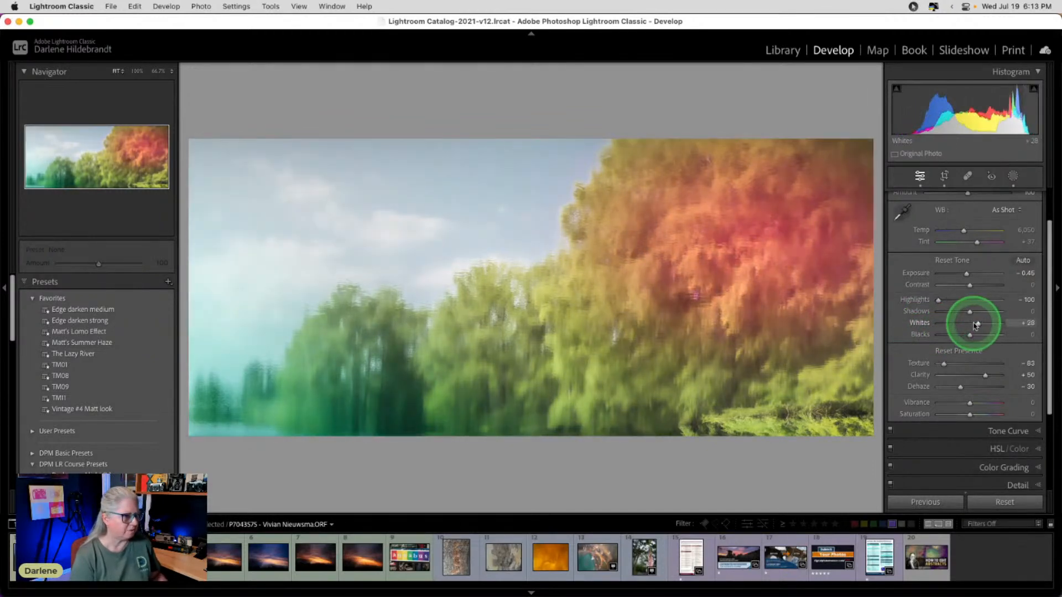
{"action": "left_click_drag", "start_coordinate": [978, 323], "coordinate": [957, 334]}
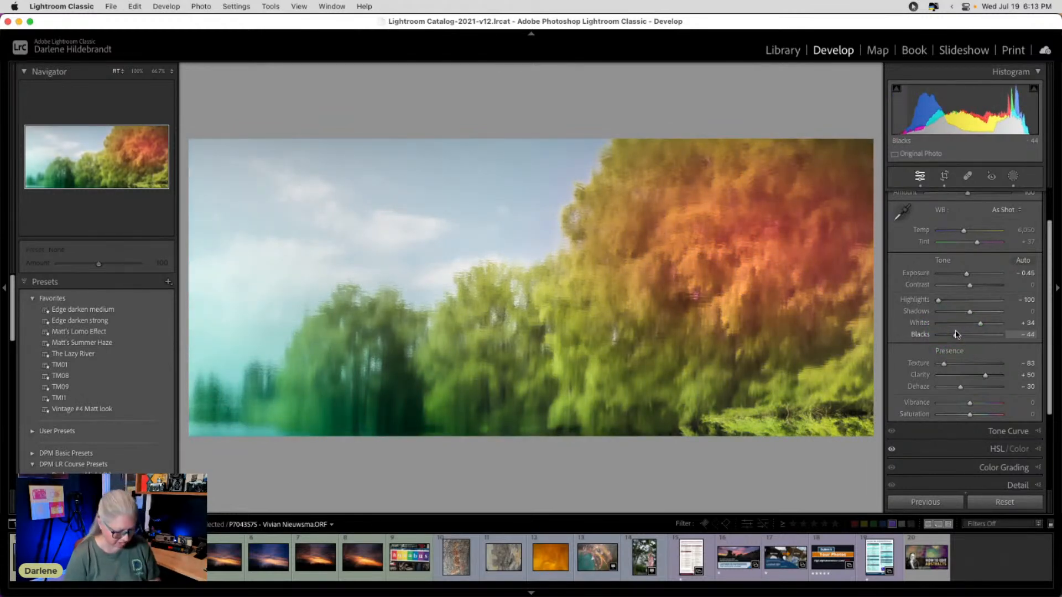
{"action": "key", "text": "backslash"}
{"action": "key", "text": "backslash"}
{"action": "key", "text": "backslash"}
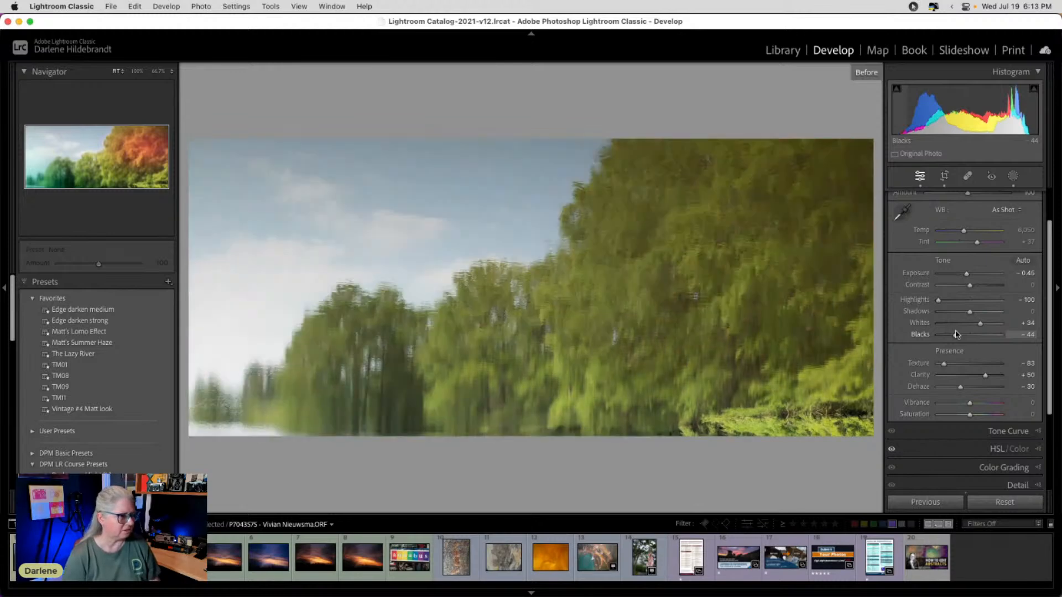
{"action": "key", "text": "backslash"}
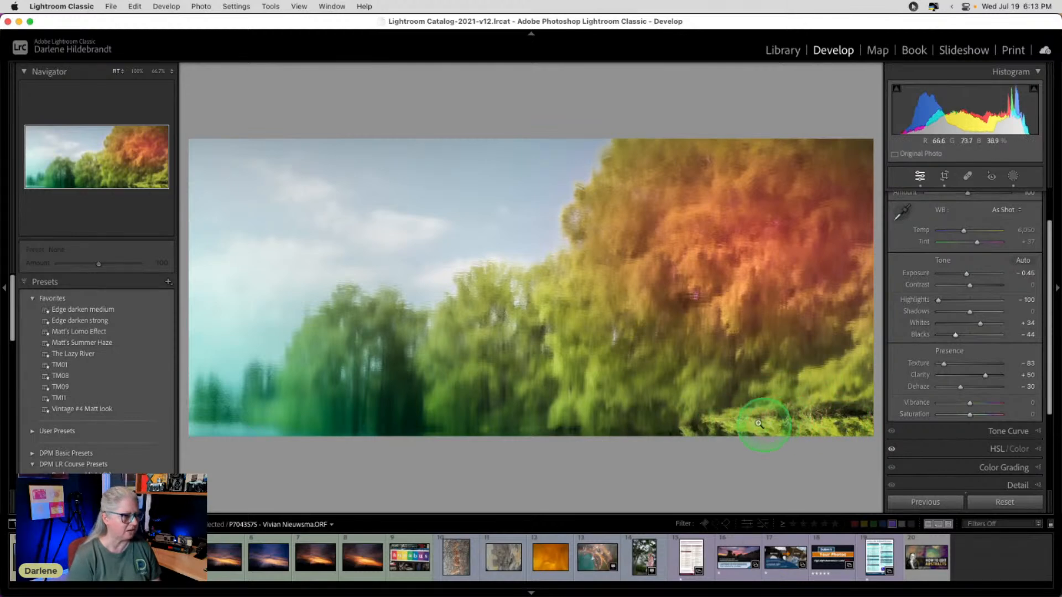
Step: Add a narrow linear gradient mask over the bright grass along the photo's lower edge
{"action": "left_click", "coordinate": [1011, 177]}
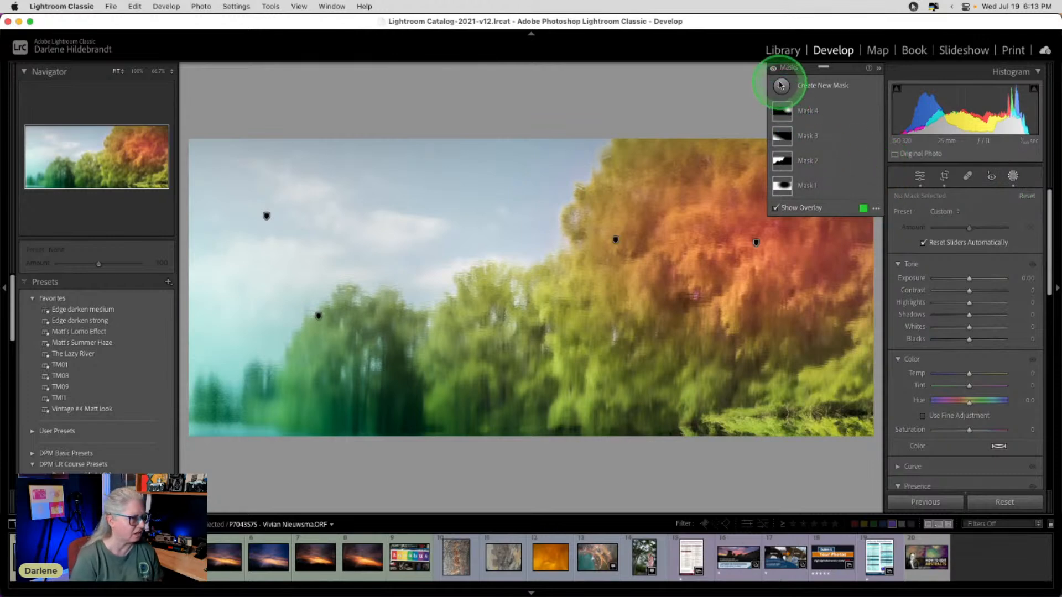
{"action": "left_click", "coordinate": [781, 87]}
{"action": "left_click", "coordinate": [844, 204]}
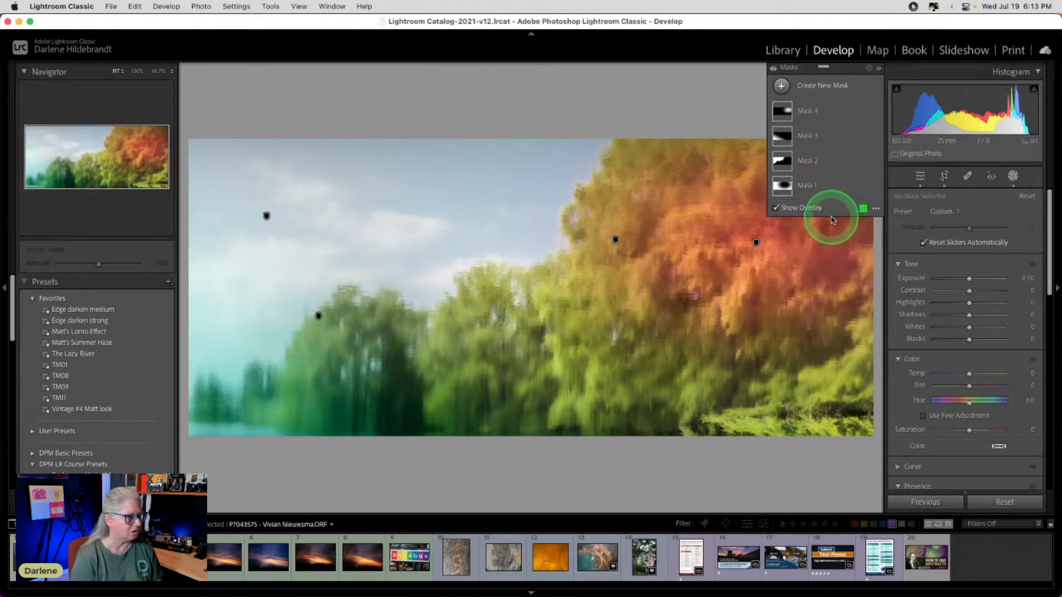
{"action": "left_click_drag", "start_coordinate": [777, 425], "coordinate": [772, 400]}
Step: Set the grass gradient's Texture to 36, Clarity to 13 and Dehaze to 14, and hide the mask overlay
{"action": "scroll", "coordinate": [961, 393], "scroll_direction": "down", "scroll_amount": 3}
{"action": "scroll", "coordinate": [962, 393], "scroll_direction": "down", "scroll_amount": 2}
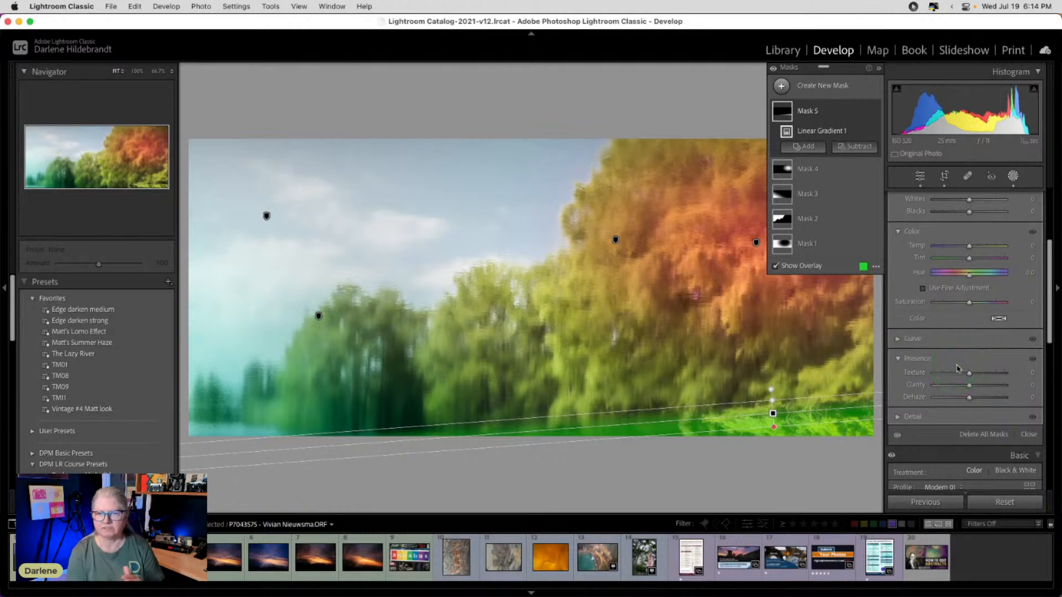
{"action": "left_click_drag", "start_coordinate": [958, 371], "coordinate": [980, 374]}
{"action": "key", "text": "o"}
Step: Darken the grass gradient with Exposure -0.14 and Highlights -48, and leave masking
{"action": "left_click", "coordinate": [953, 275]}
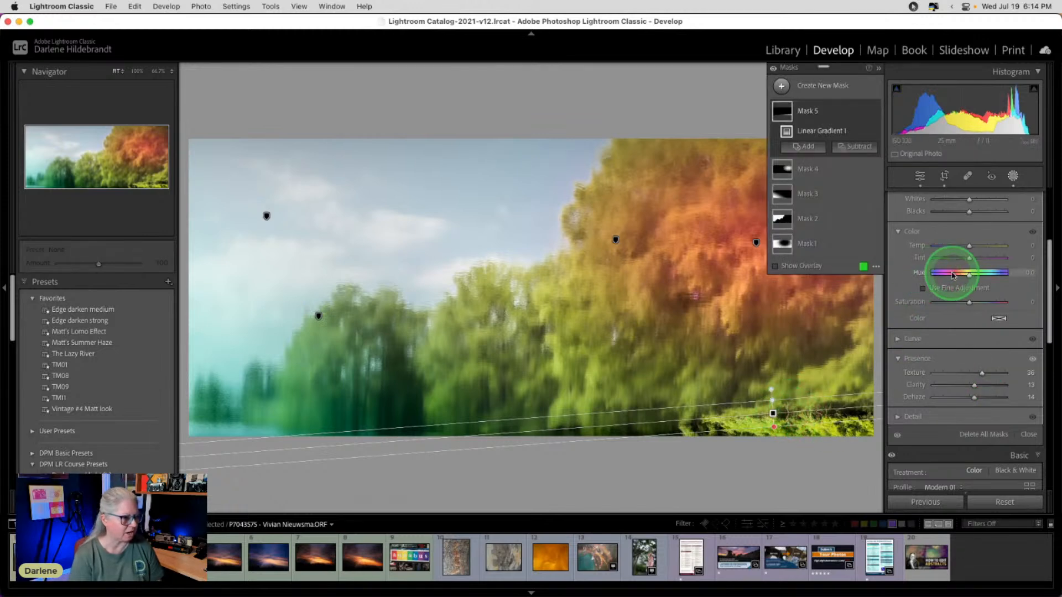
{"action": "scroll", "coordinate": [953, 275], "scroll_direction": "up", "scroll_amount": 3}
{"action": "left_click_drag", "start_coordinate": [948, 244], "coordinate": [971, 224]}
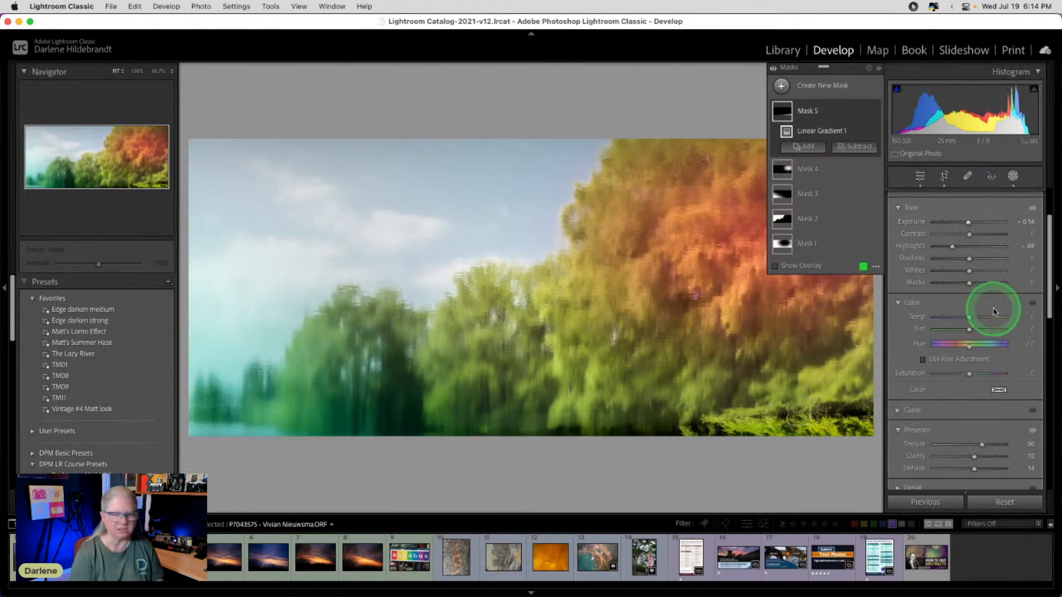
{"action": "key", "text": "shift+w"}
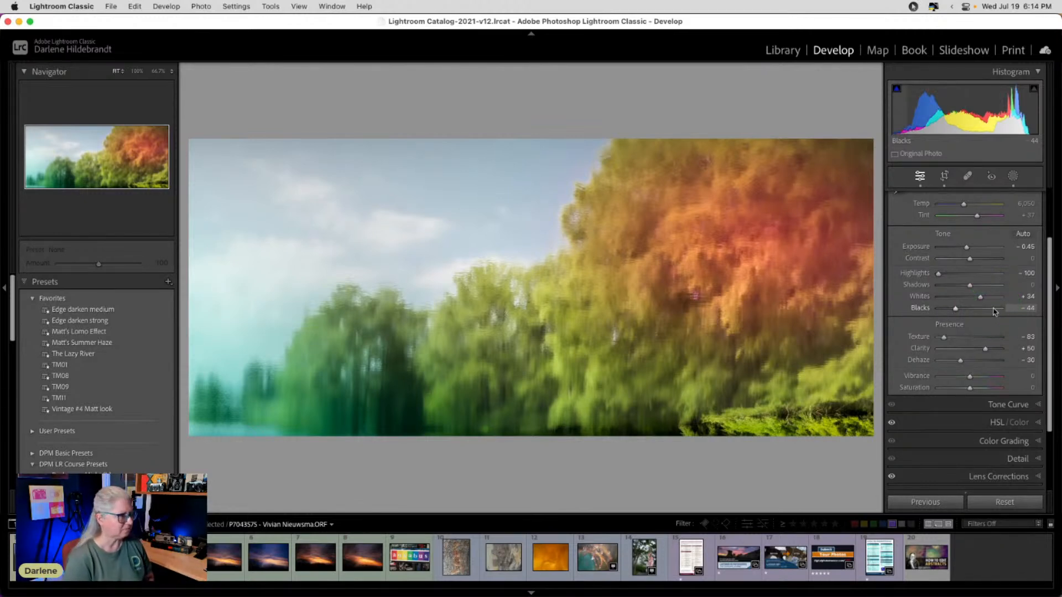
Step: Try a contrast curve on the overall tone curve by raising the highlights and adding a shadow point, and undo it
{"action": "left_click", "coordinate": [978, 404]}
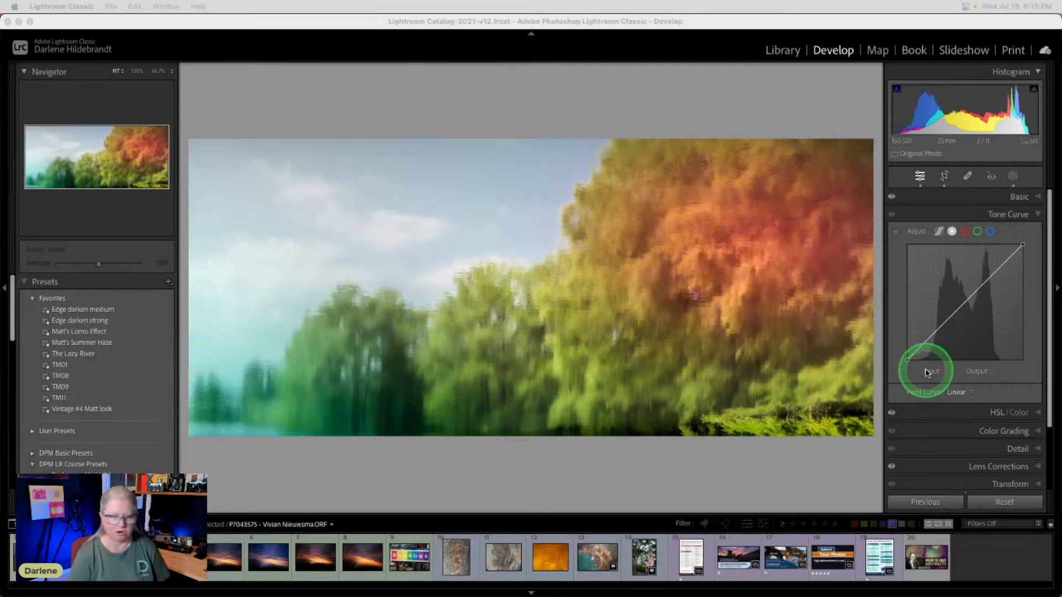
{"action": "left_click", "coordinate": [984, 281]}
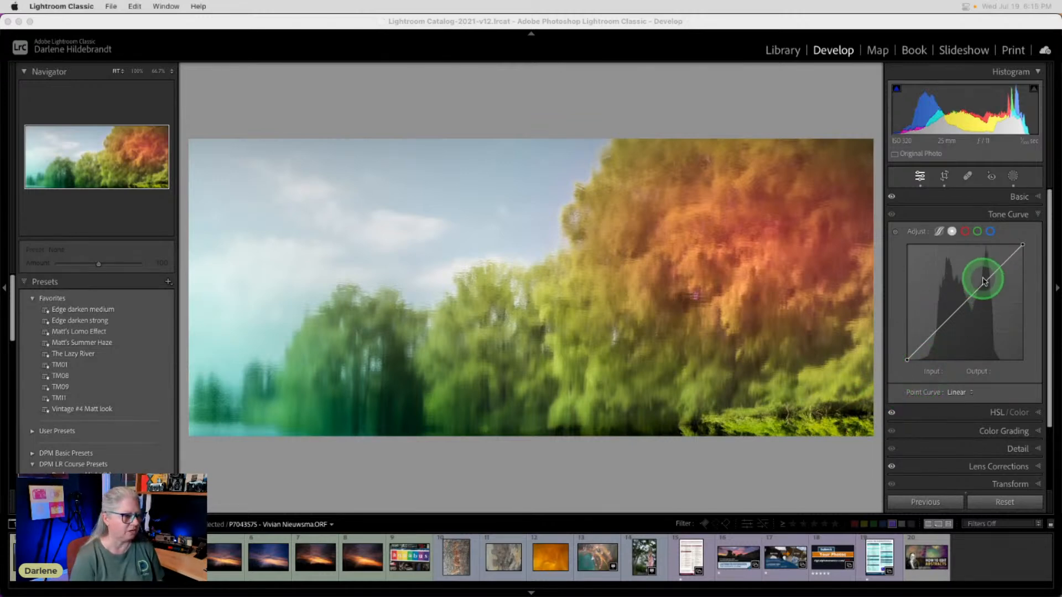
{"action": "left_click_drag", "start_coordinate": [984, 281], "coordinate": [979, 276]}
{"action": "left_click_drag", "start_coordinate": [942, 313], "coordinate": [947, 321]}
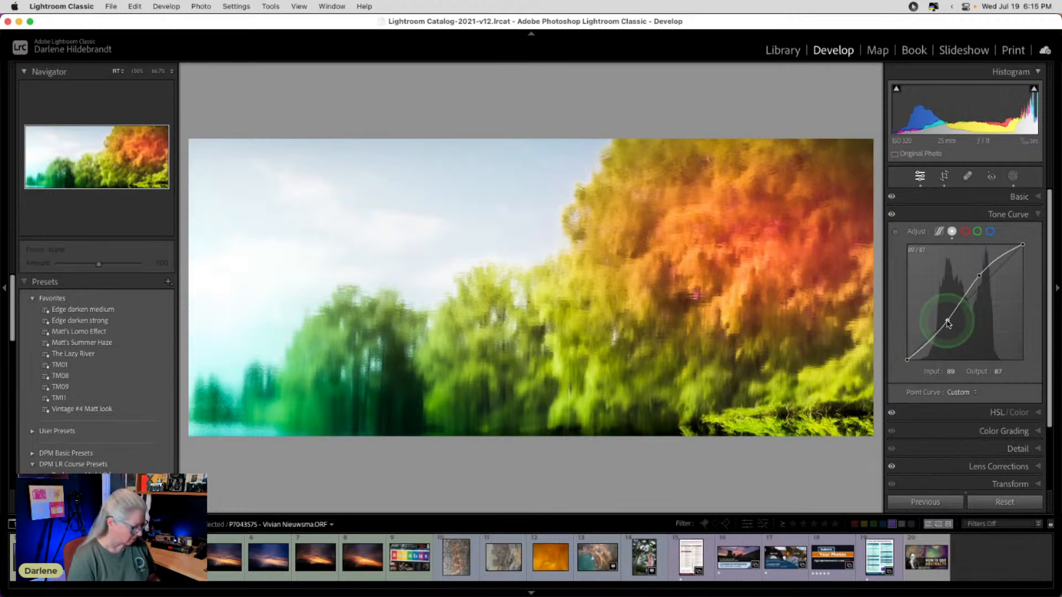
{"action": "key", "text": "super+z"}
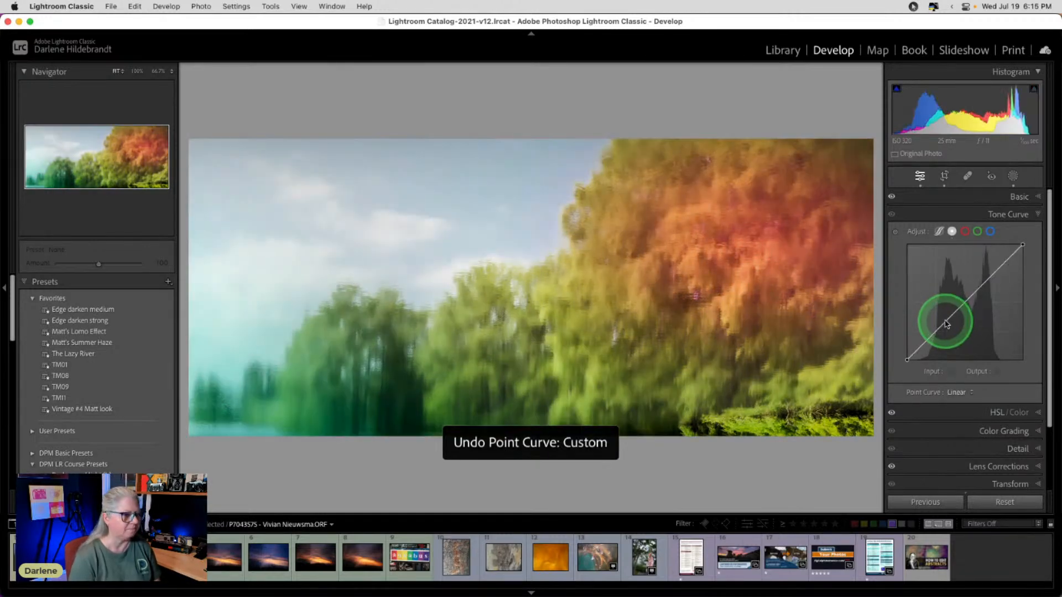
Step: Try pulling down the midtones of the red channel's tone curve and remove the added point
{"action": "left_click", "coordinate": [966, 234]}
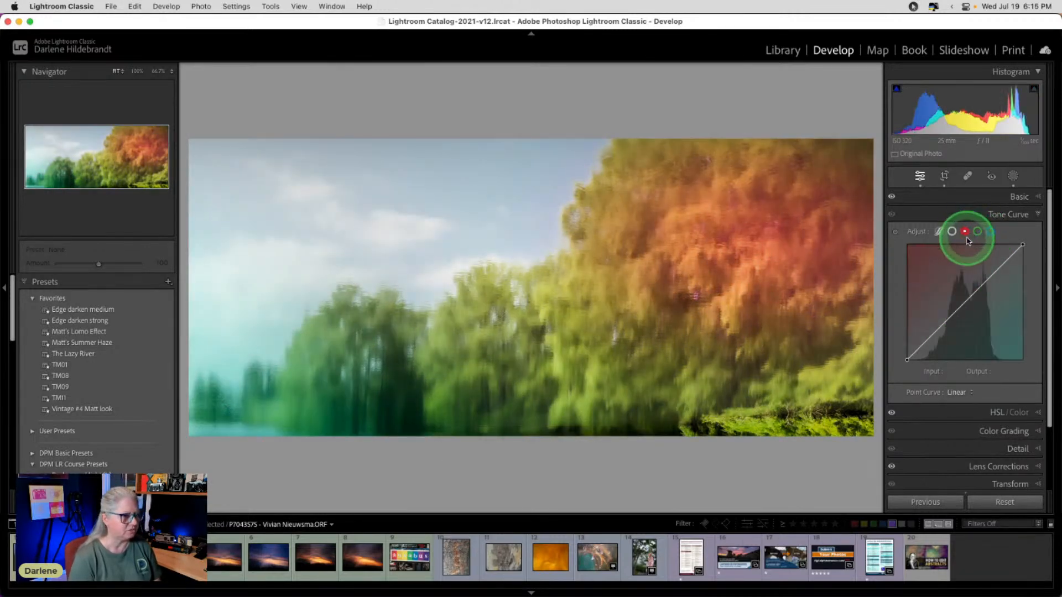
{"action": "left_click", "coordinate": [954, 285]}
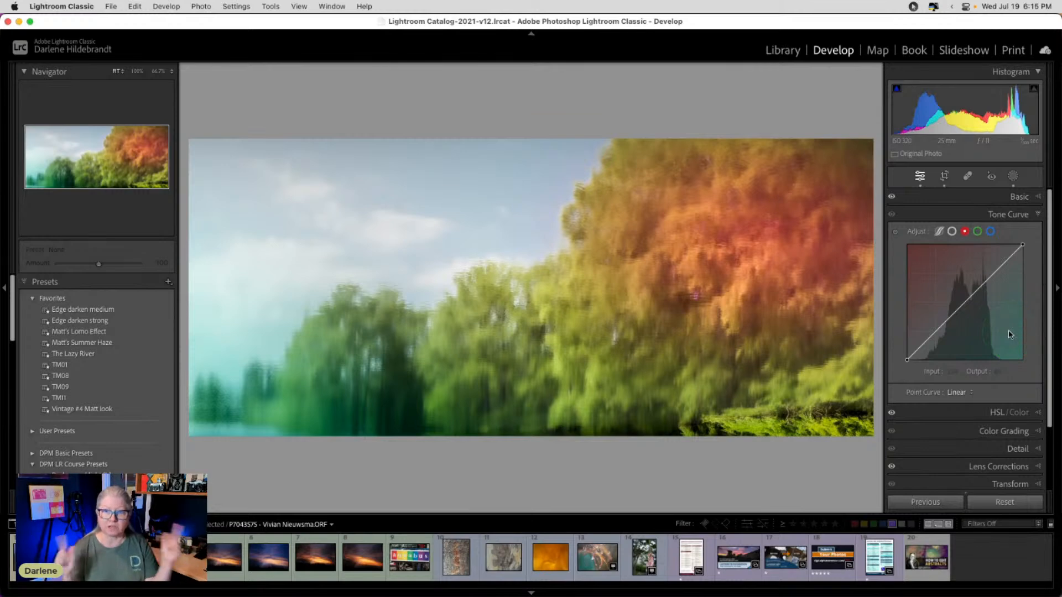
{"action": "mouse_move", "coordinate": [963, 301]}
{"action": "left_mouse_down"}
{"action": "mouse_move", "coordinate": [952, 292]}
{"action": "mouse_move", "coordinate": [975, 330]}
{"action": "mouse_move", "coordinate": [969, 320]}
{"action": "left_mouse_up"}
{"action": "double_click", "coordinate": [970, 320]}
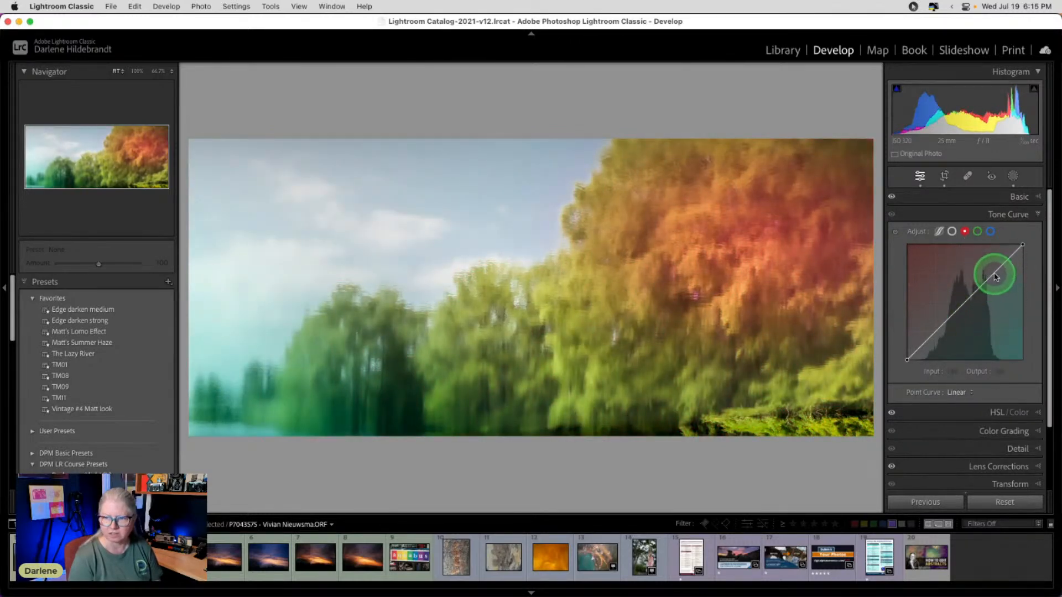
Step: Shape the red channel's tone curve into an S with a lowered shadow point and a raised highlight point
{"action": "left_click_drag", "start_coordinate": [995, 271], "coordinate": [999, 283]}
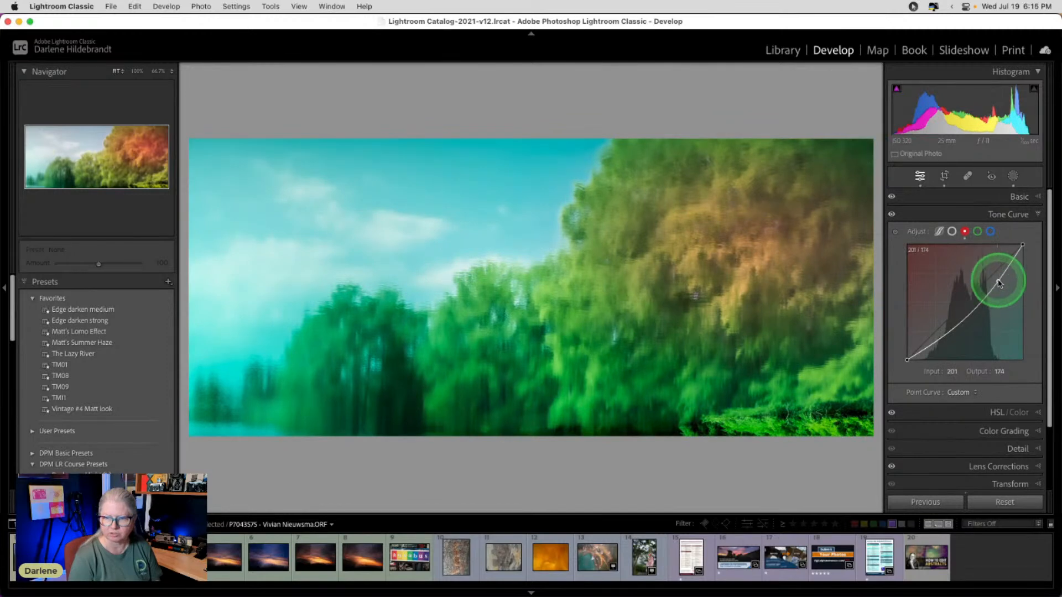
{"action": "mouse_move", "coordinate": [929, 340]}
{"action": "left_mouse_down"}
{"action": "mouse_move", "coordinate": [922, 330]}
{"action": "mouse_move", "coordinate": [939, 344]}
{"action": "left_mouse_up"}
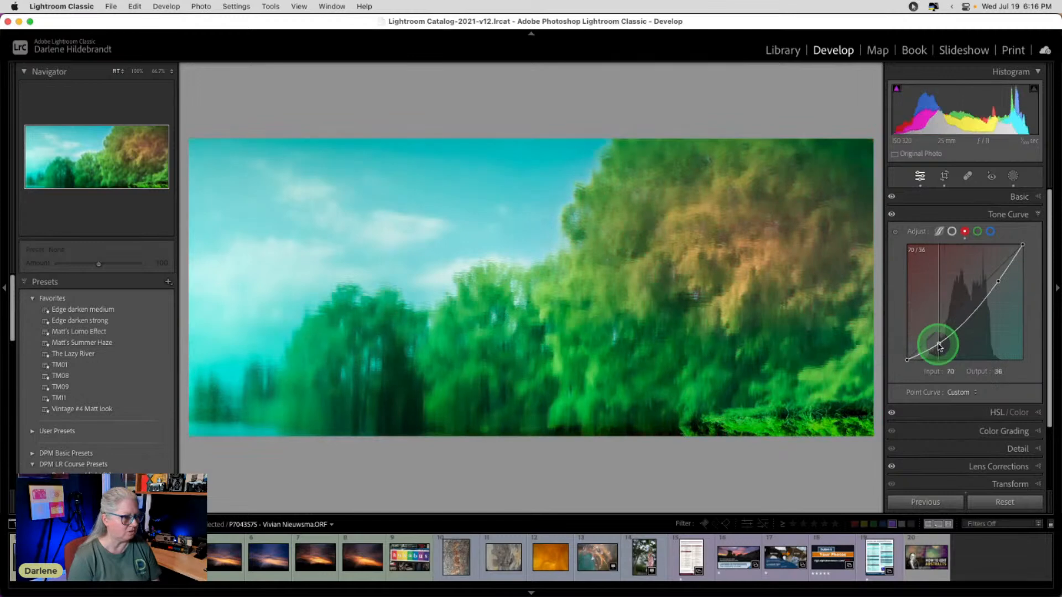
{"action": "left_click_drag", "start_coordinate": [996, 279], "coordinate": [990, 270]}
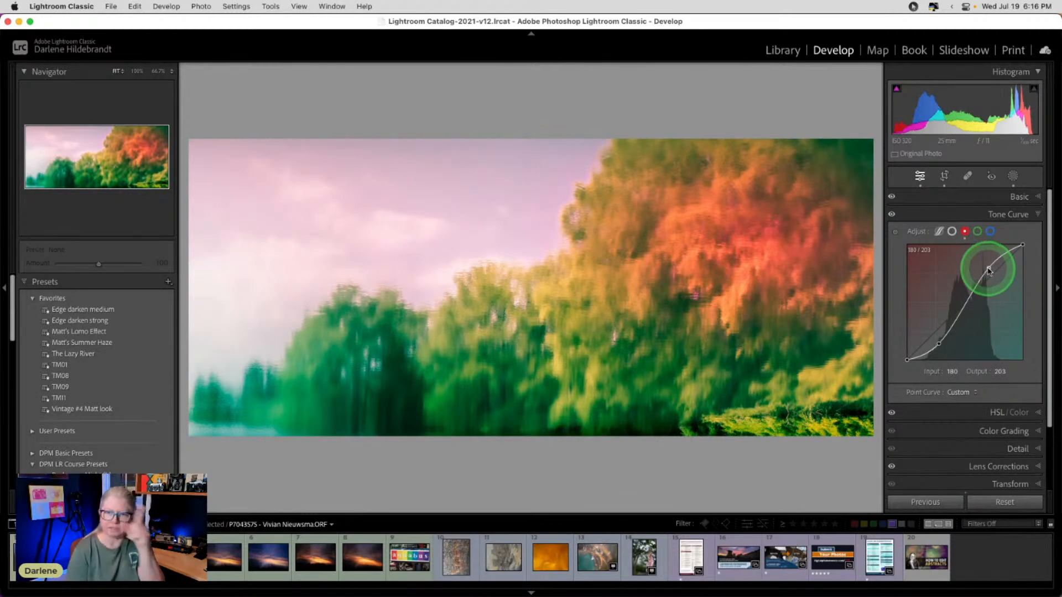
{"action": "left_click_drag", "start_coordinate": [982, 270], "coordinate": [989, 272]}
{"action": "key", "text": "super+z"}
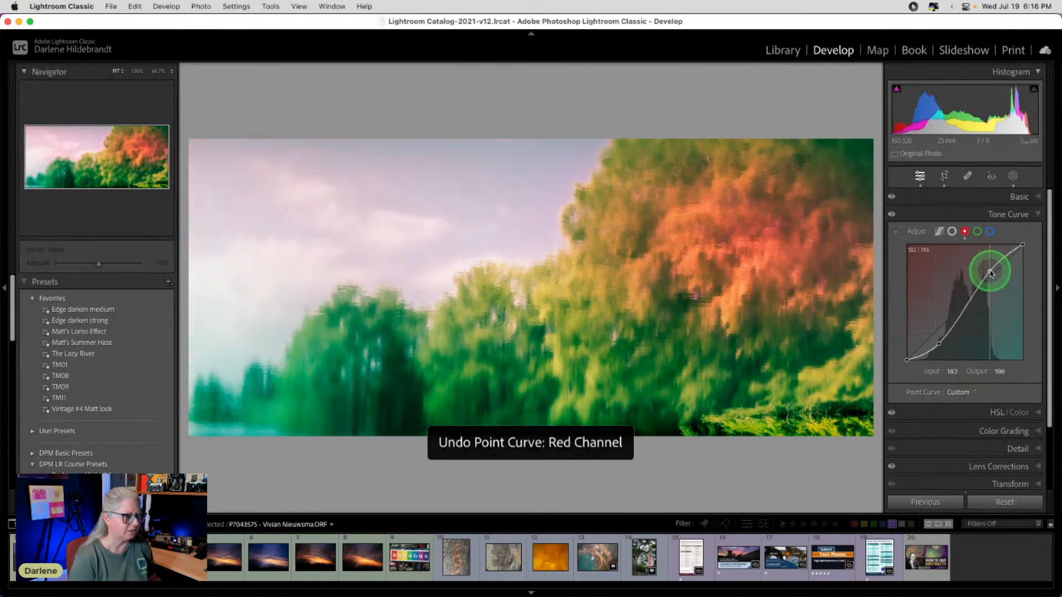
{"action": "left_click_drag", "start_coordinate": [938, 345], "coordinate": [936, 342]}
Step: Lower the green channel curve's white point to an output of about 233 and set its black point to input 2
{"action": "left_click", "coordinate": [977, 231]}
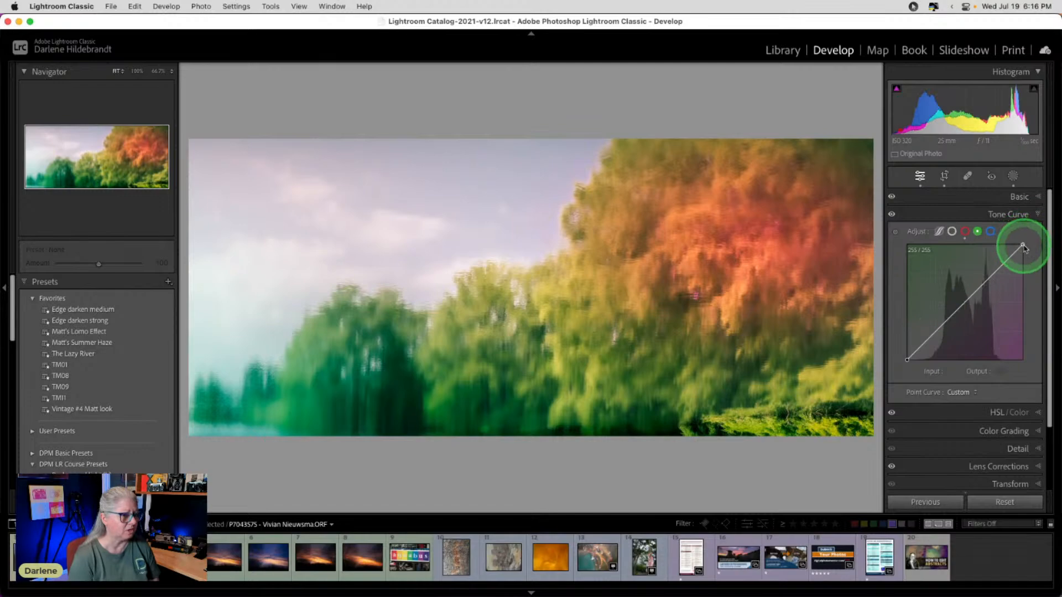
{"action": "mouse_move", "coordinate": [1024, 248]}
{"action": "left_mouse_down"}
{"action": "mouse_move", "coordinate": [996, 243]}
{"action": "mouse_move", "coordinate": [1028, 238]}
{"action": "mouse_move", "coordinate": [1032, 291]}
{"action": "mouse_move", "coordinate": [1028, 254]}
{"action": "left_mouse_up"}
{"action": "mouse_move", "coordinate": [1029, 260]}
{"action": "left_mouse_down"}
{"action": "mouse_move", "coordinate": [1025, 231]}
{"action": "mouse_move", "coordinate": [1029, 258]}
{"action": "left_mouse_up"}
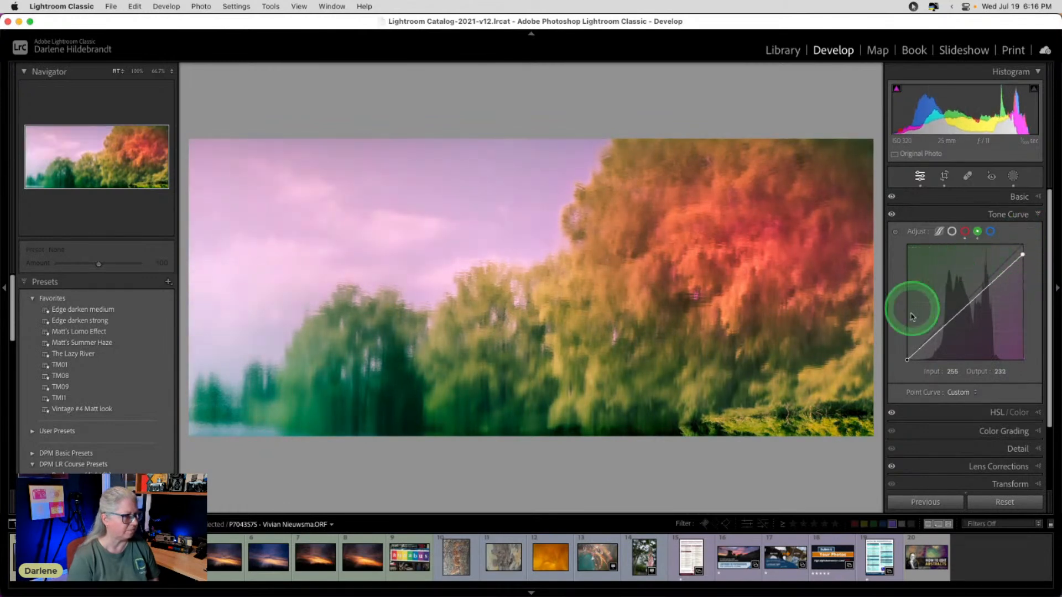
{"action": "left_click_drag", "start_coordinate": [906, 359], "coordinate": [909, 367]}
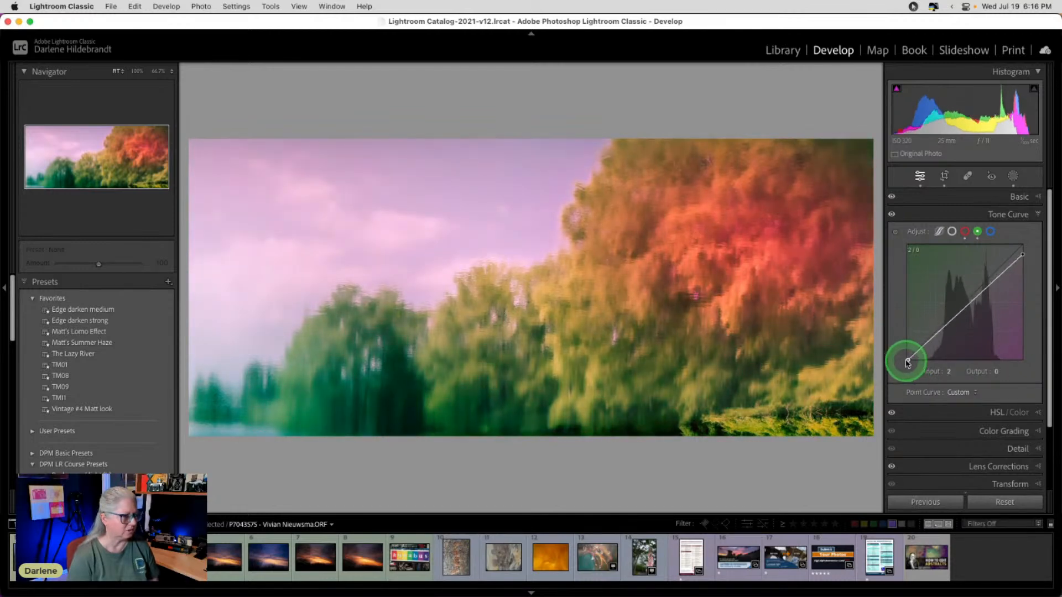
Step: Raise the blue channel curve's black point to an output of about 30 and add a highlight point at input 173, output 161
{"action": "left_click", "coordinate": [990, 231]}
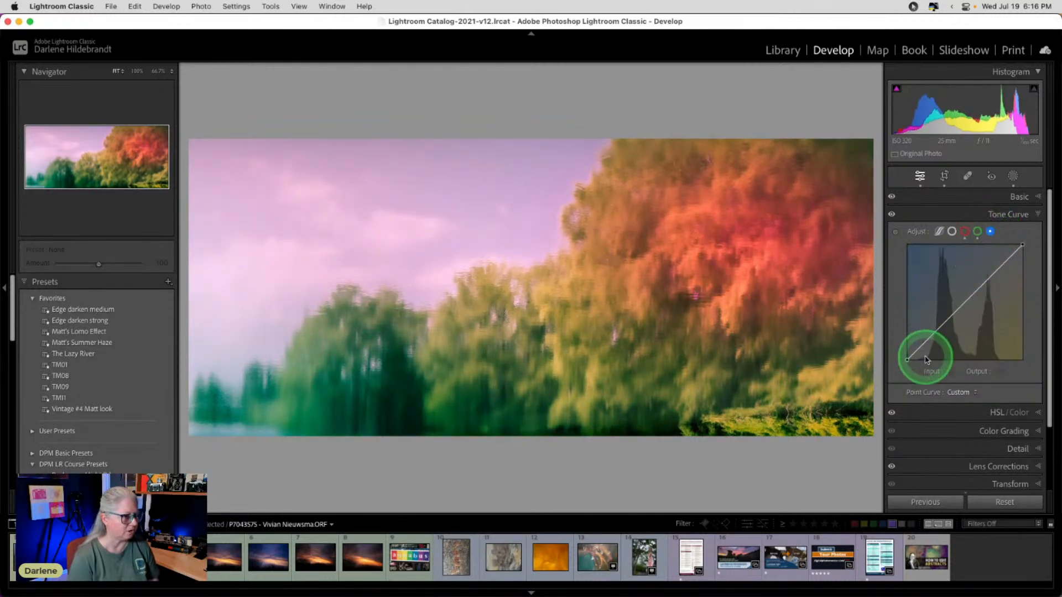
{"action": "mouse_move", "coordinate": [908, 360]}
{"action": "left_mouse_down"}
{"action": "mouse_move", "coordinate": [917, 363]}
{"action": "mouse_move", "coordinate": [908, 364]}
{"action": "left_mouse_up"}
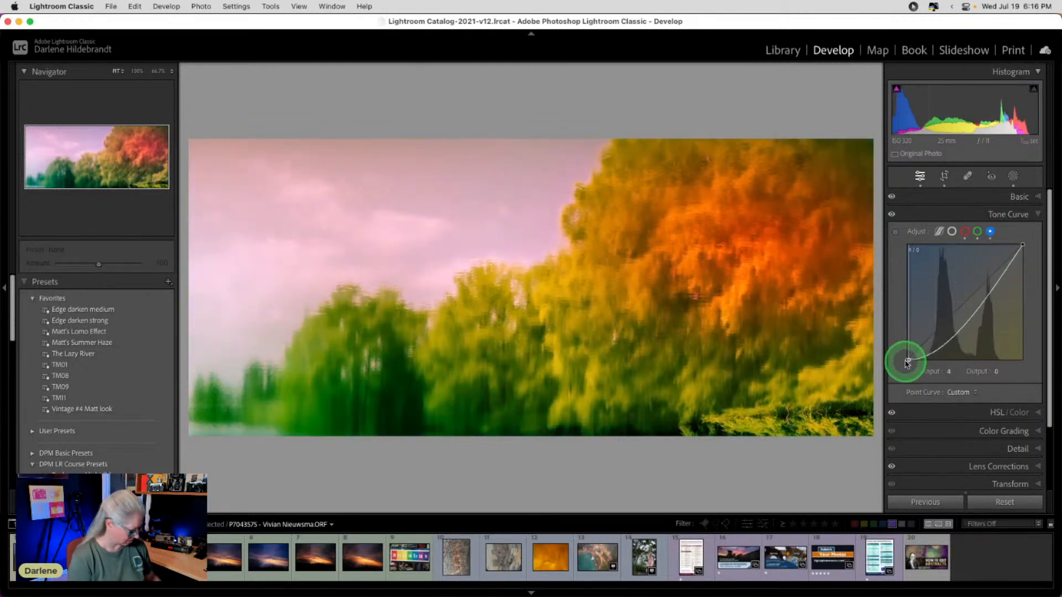
{"action": "key", "text": "super+z"}
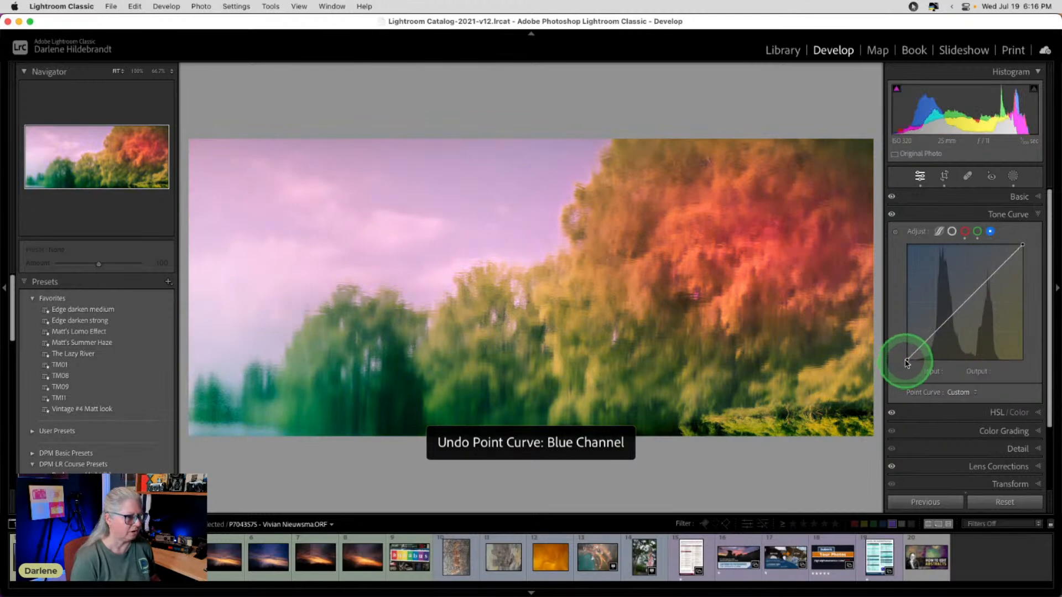
{"action": "mouse_move", "coordinate": [907, 363]}
{"action": "left_mouse_down"}
{"action": "mouse_move", "coordinate": [906, 335]}
{"action": "mouse_move", "coordinate": [907, 347]}
{"action": "left_mouse_up"}
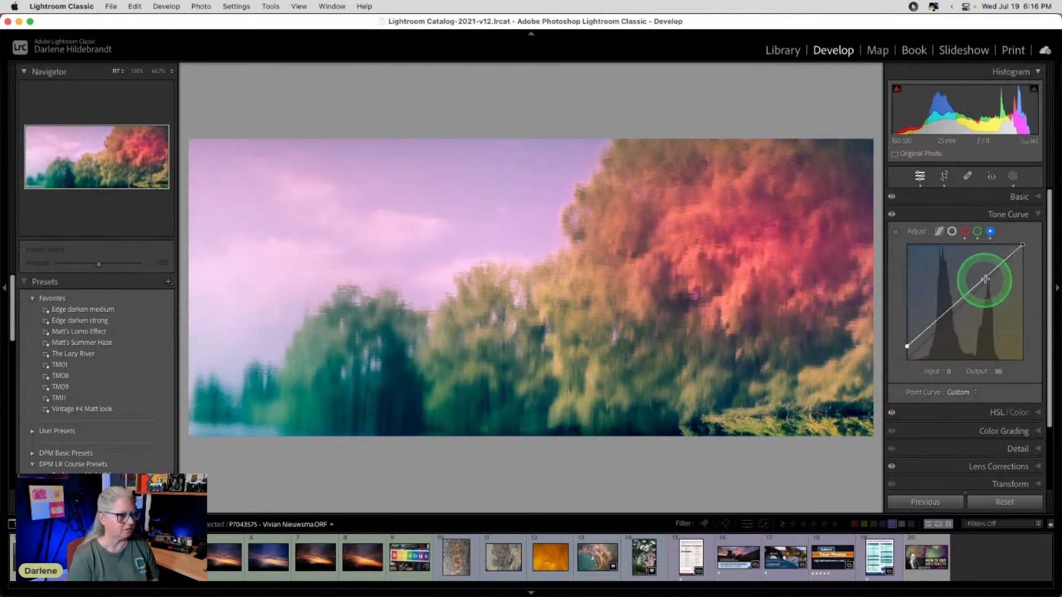
{"action": "left_click_drag", "start_coordinate": [984, 280], "coordinate": [986, 288]}
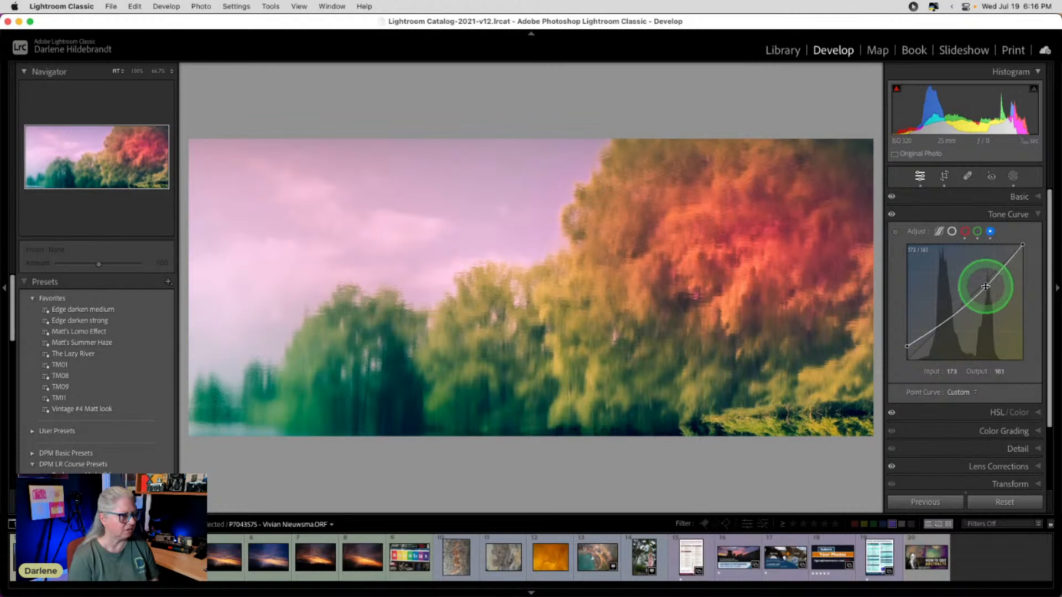
Step: Compare the image with and without the tone curve adjustments
{"action": "left_click", "coordinate": [891, 215]}
{"action": "left_click", "coordinate": [892, 215]}
{"action": "left_click", "coordinate": [892, 215]}
{"action": "left_click", "coordinate": [892, 214]}
{"action": "left_click", "coordinate": [892, 215]}
{"action": "left_click", "coordinate": [892, 214]}
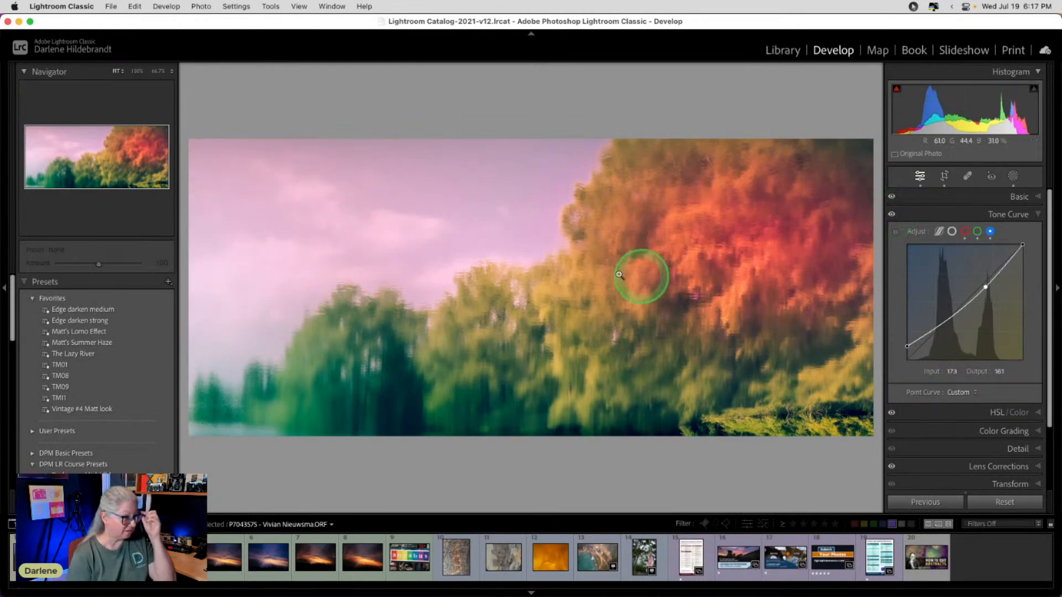
Step: Set the whole photo's Texture to -83, Clarity to +33, Exposure to -0.25 and Whites to about +36
{"action": "left_click", "coordinate": [1015, 198]}
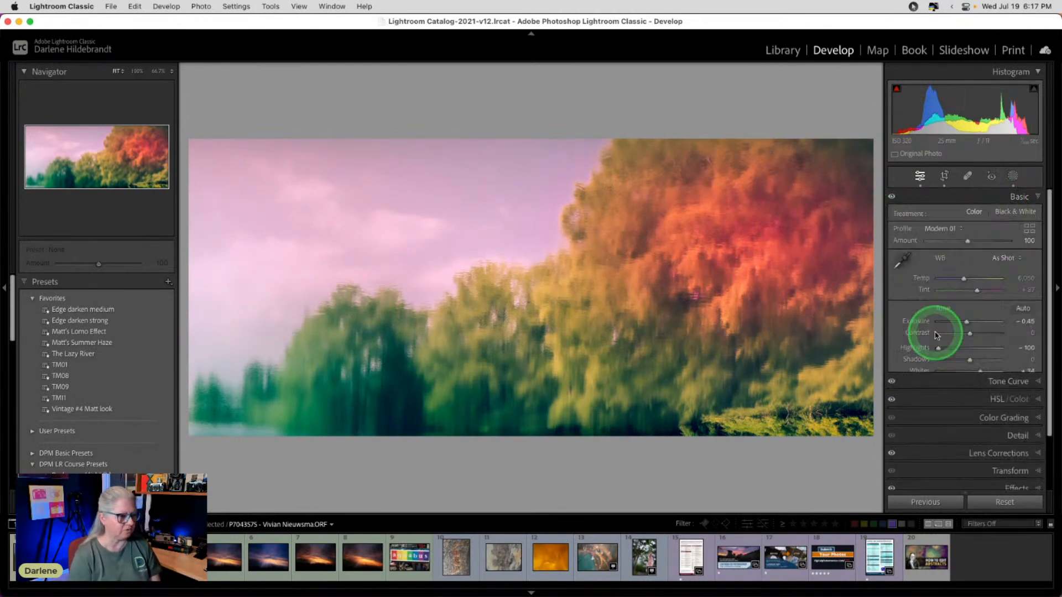
{"action": "left_click", "coordinate": [943, 412]}
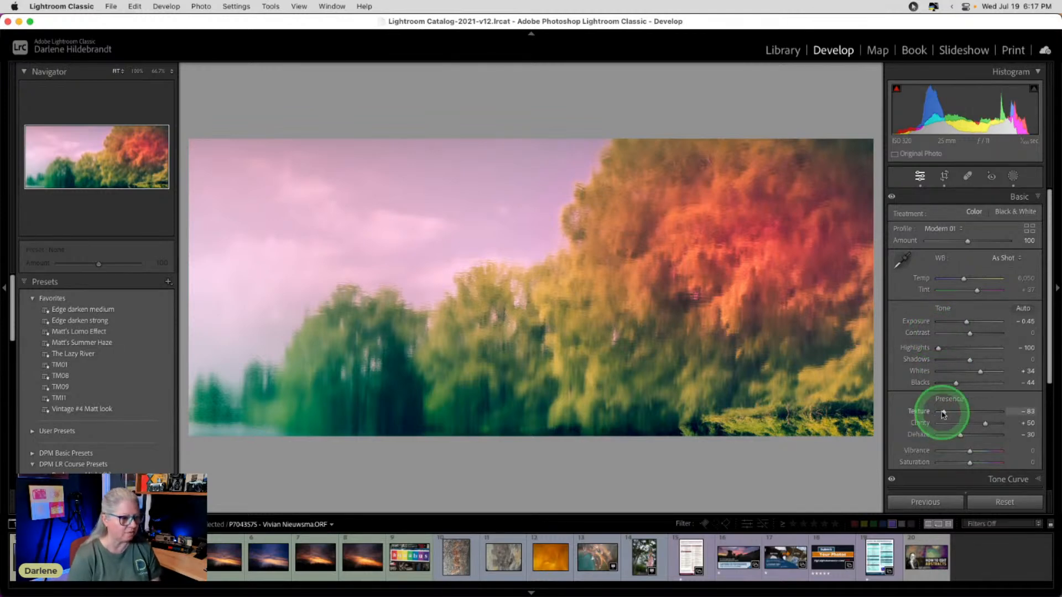
{"action": "left_click_drag", "start_coordinate": [985, 424], "coordinate": [980, 424]}
{"action": "left_click_drag", "start_coordinate": [962, 321], "coordinate": [969, 323]}
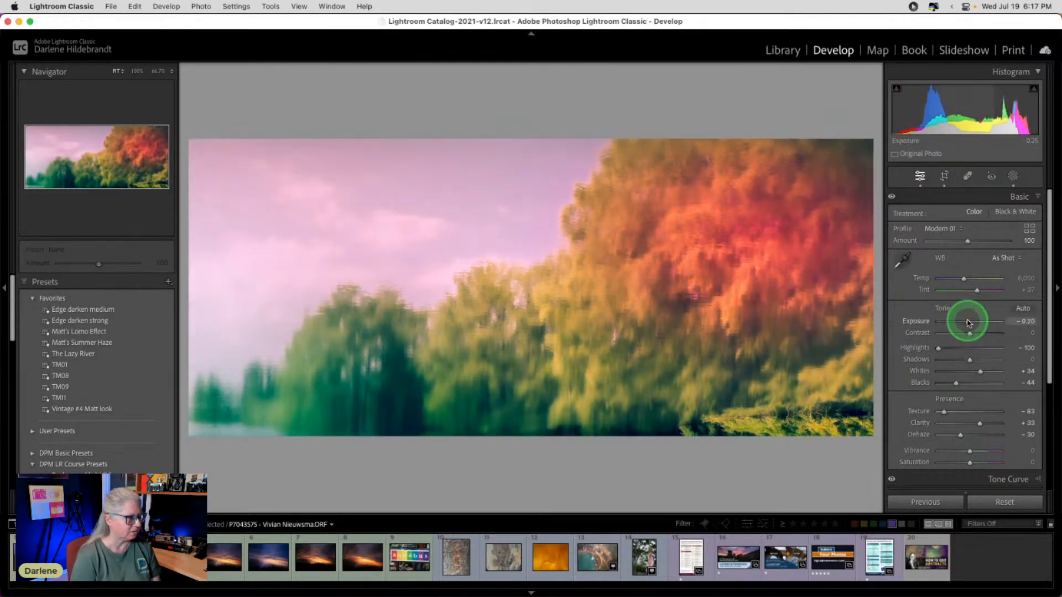
{"action": "left_click_drag", "start_coordinate": [979, 373], "coordinate": [979, 373]}
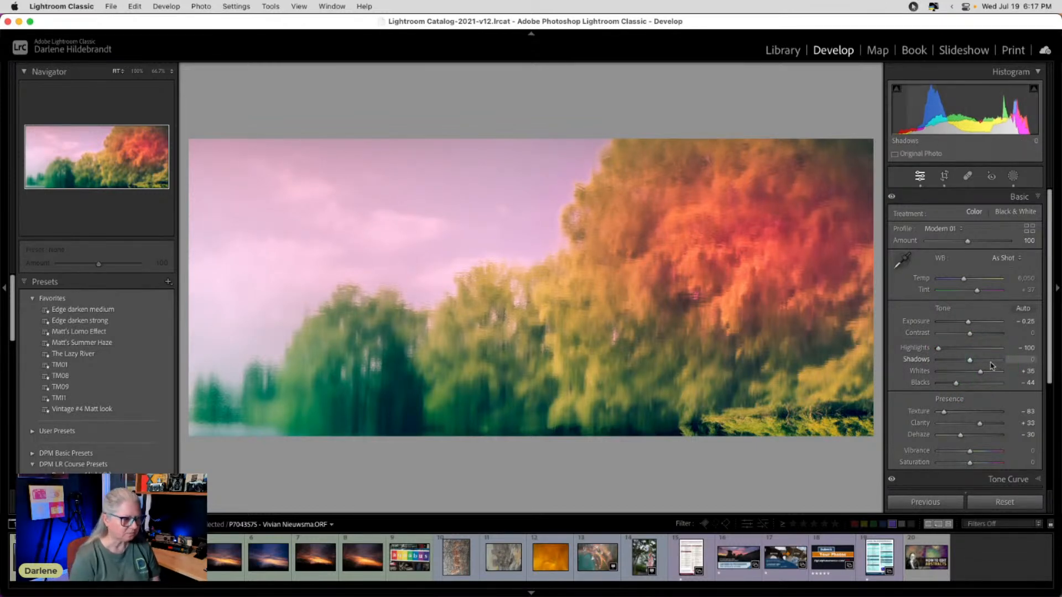
Step: Add a slightly tilted linear gradient mask along the photo's lower edge and invert it to cover everything above the grass
{"action": "left_click", "coordinate": [1013, 176]}
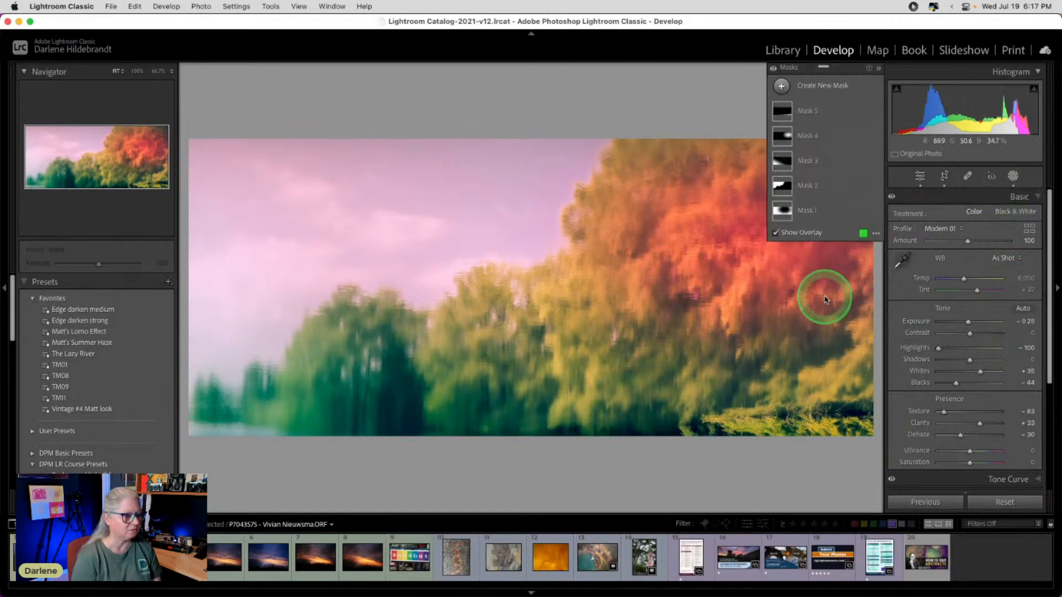
{"action": "left_click", "coordinate": [781, 86]}
{"action": "left_click", "coordinate": [844, 206]}
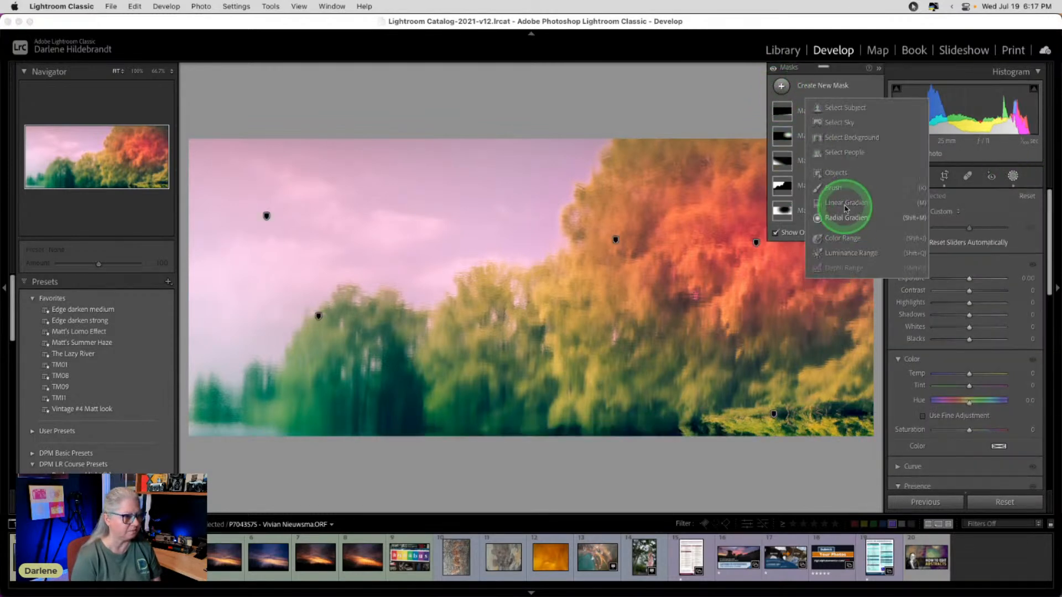
{"action": "left_click_drag", "start_coordinate": [729, 431], "coordinate": [726, 400]}
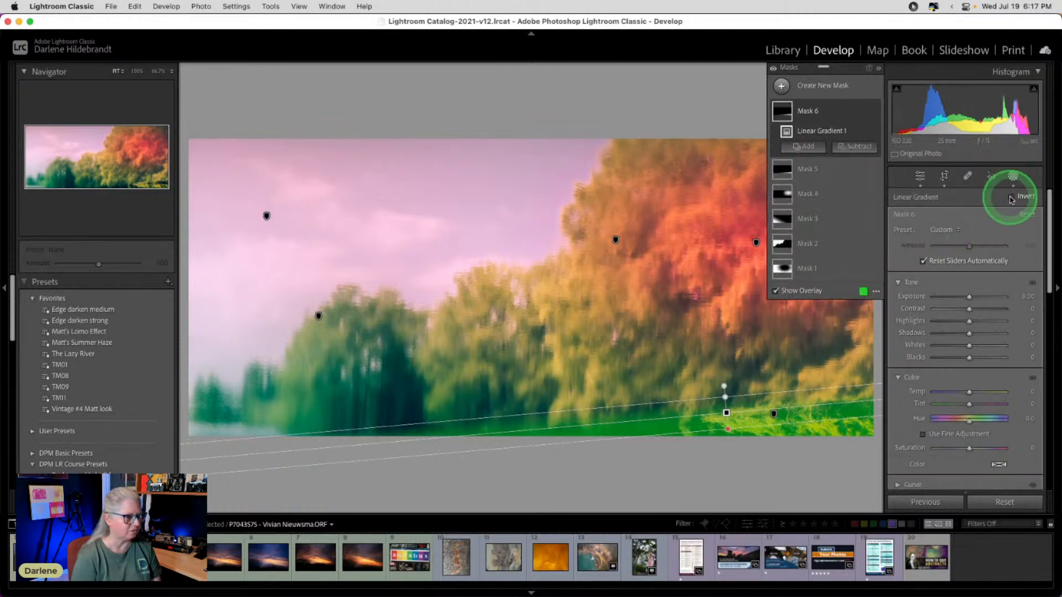
{"action": "left_click", "coordinate": [1012, 198]}
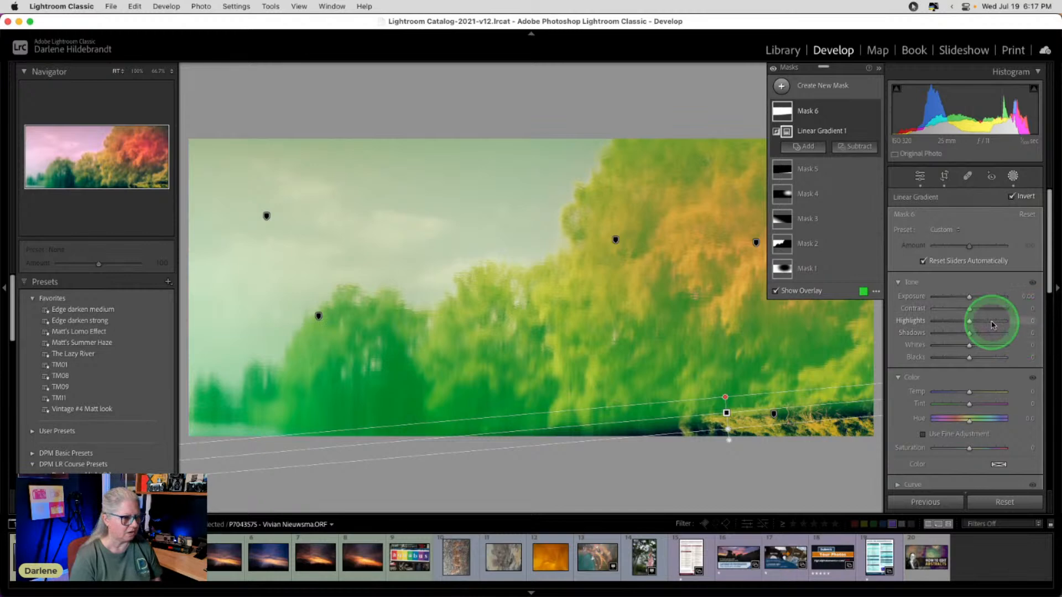
Step: Soften the area of the inverted gradient mask with Texture -58 and set its Contrast to 40
{"action": "scroll", "coordinate": [990, 322], "scroll_direction": "down", "scroll_amount": 5}
{"action": "mouse_move", "coordinate": [969, 347]}
{"action": "left_mouse_down"}
{"action": "mouse_move", "coordinate": [918, 344]}
{"action": "mouse_move", "coordinate": [950, 346]}
{"action": "left_mouse_up"}
{"action": "scroll", "coordinate": [961, 373], "scroll_direction": "up", "scroll_amount": 2}
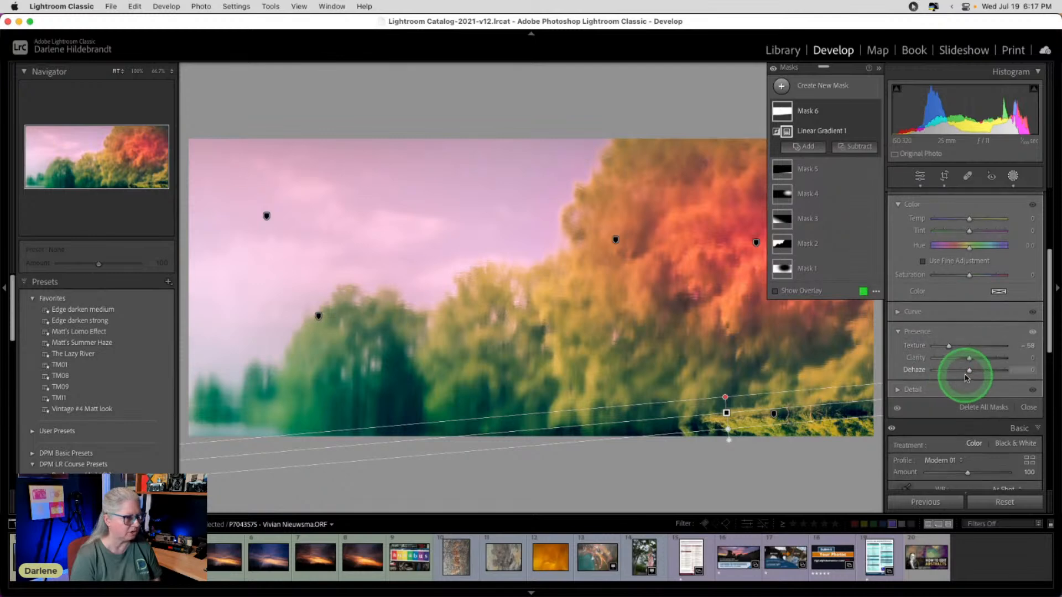
{"action": "scroll", "coordinate": [965, 378], "scroll_direction": "up", "scroll_amount": 1}
{"action": "scroll", "coordinate": [968, 232], "scroll_direction": "up", "scroll_amount": 1}
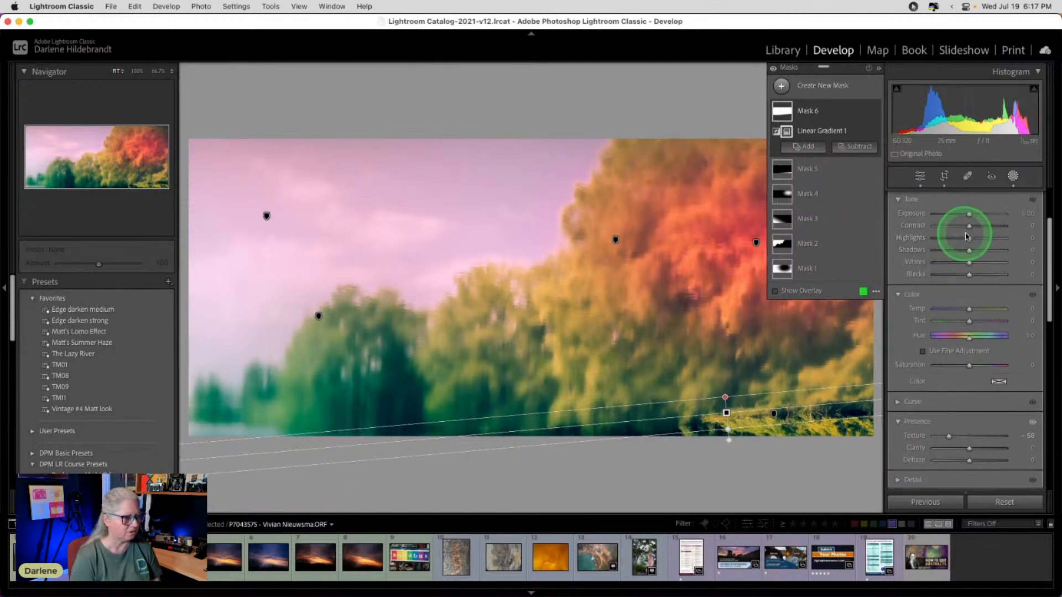
{"action": "left_click_drag", "start_coordinate": [969, 229], "coordinate": [984, 229]}
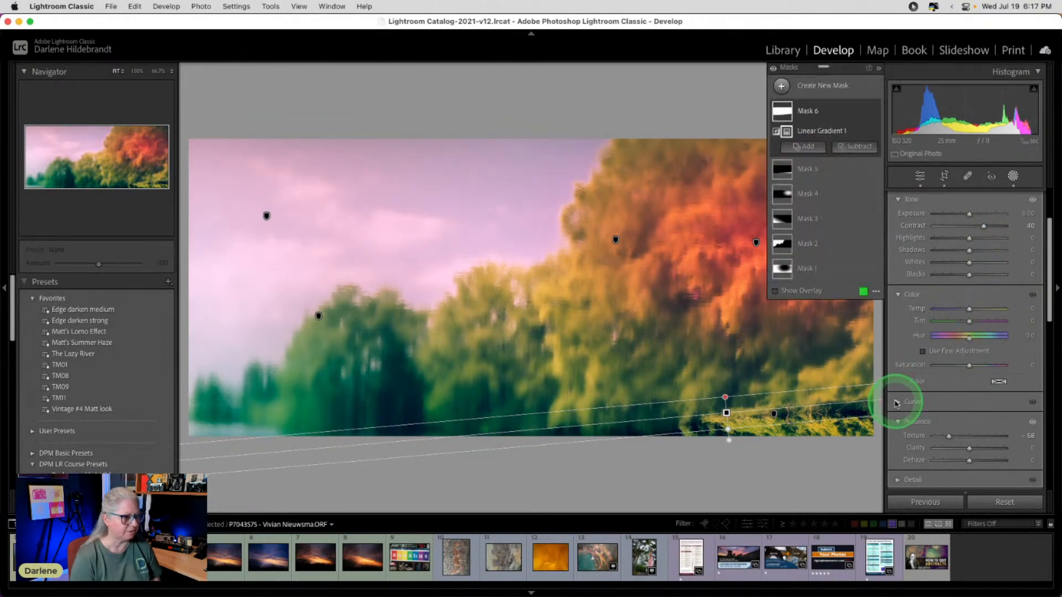
Step: Shape the mask's overall curve with a lowered shadow point and a highlight point at about input 176, output 174
{"action": "scroll", "coordinate": [896, 404], "scroll_direction": "down", "scroll_amount": 4}
{"action": "scroll", "coordinate": [896, 403], "scroll_direction": "down", "scroll_amount": 1}
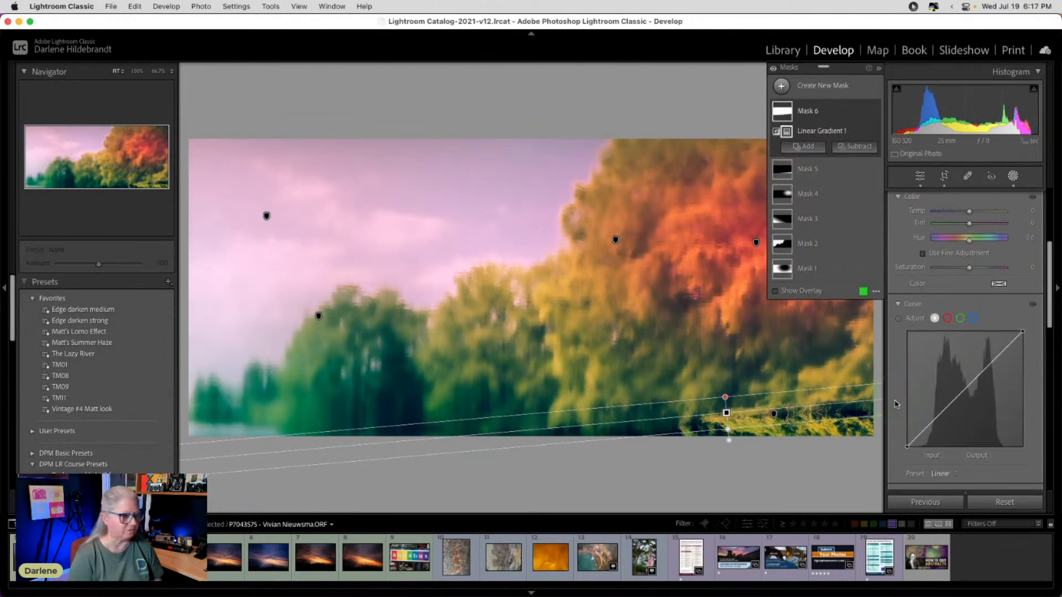
{"action": "left_click_drag", "start_coordinate": [986, 371], "coordinate": [987, 369]}
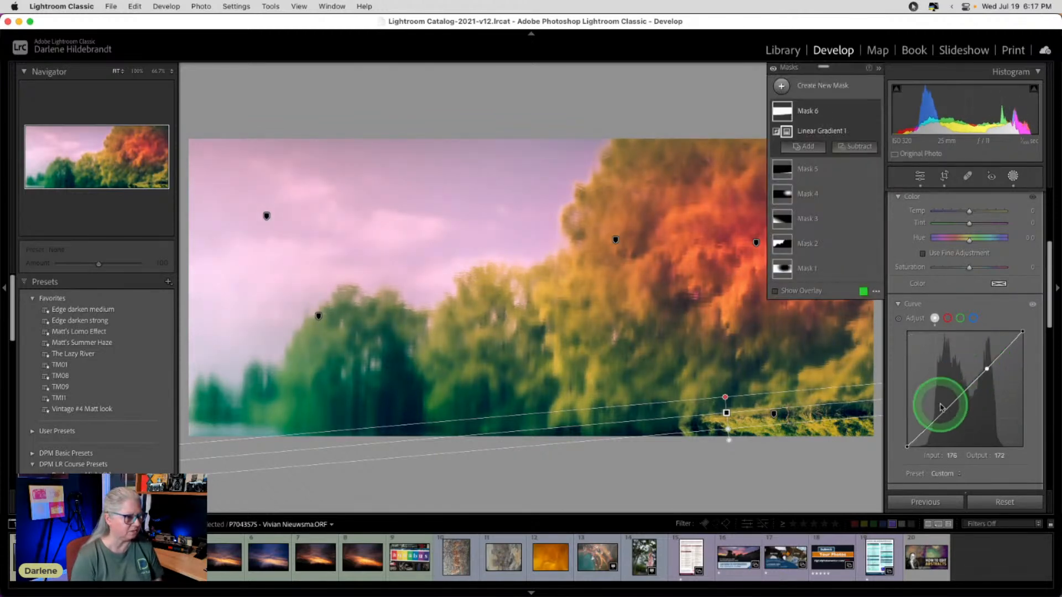
{"action": "left_click_drag", "start_coordinate": [939, 413], "coordinate": [943, 420]}
{"action": "left_click_drag", "start_coordinate": [986, 365], "coordinate": [988, 370]}
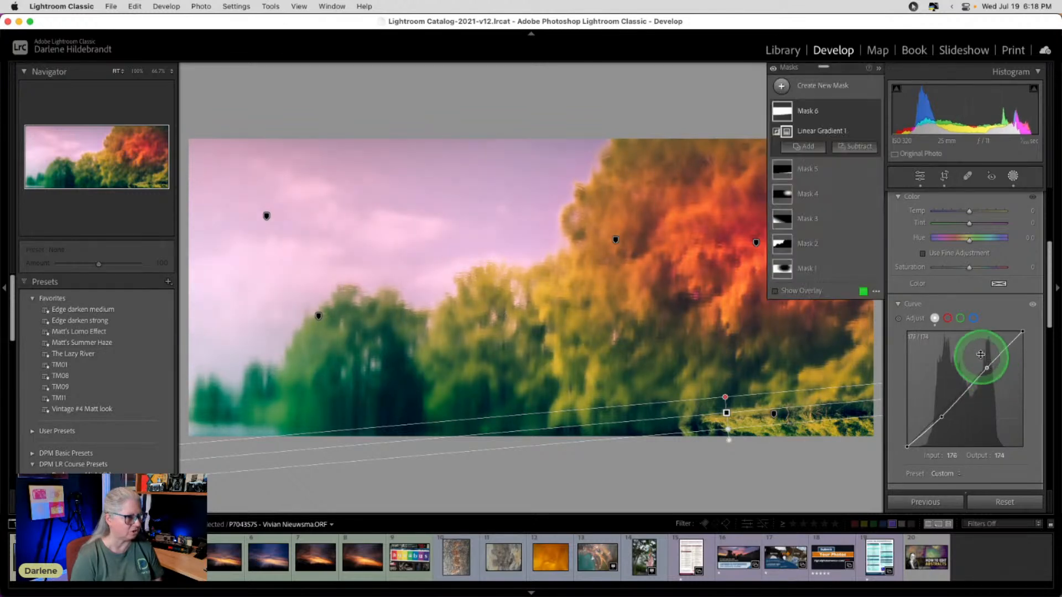
Step: Shape the mask's green channel curve with a midtone anchor point and a raised shadow point at input 69, output 82
{"action": "left_click", "coordinate": [973, 318]}
{"action": "left_click_drag", "start_coordinate": [989, 366], "coordinate": [938, 412]}
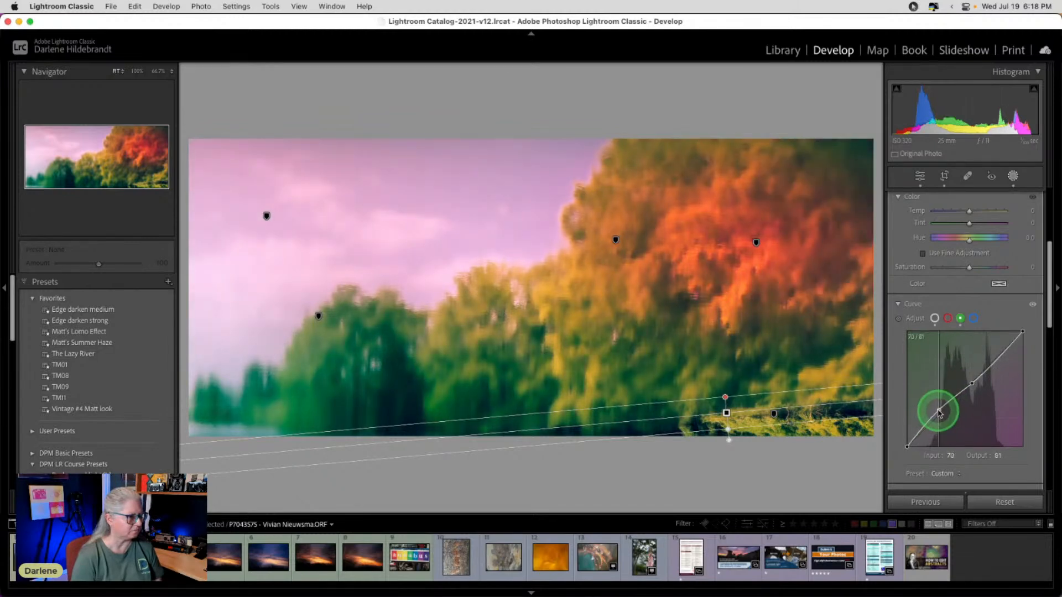
{"action": "left_click_drag", "start_coordinate": [939, 413], "coordinate": [938, 410]}
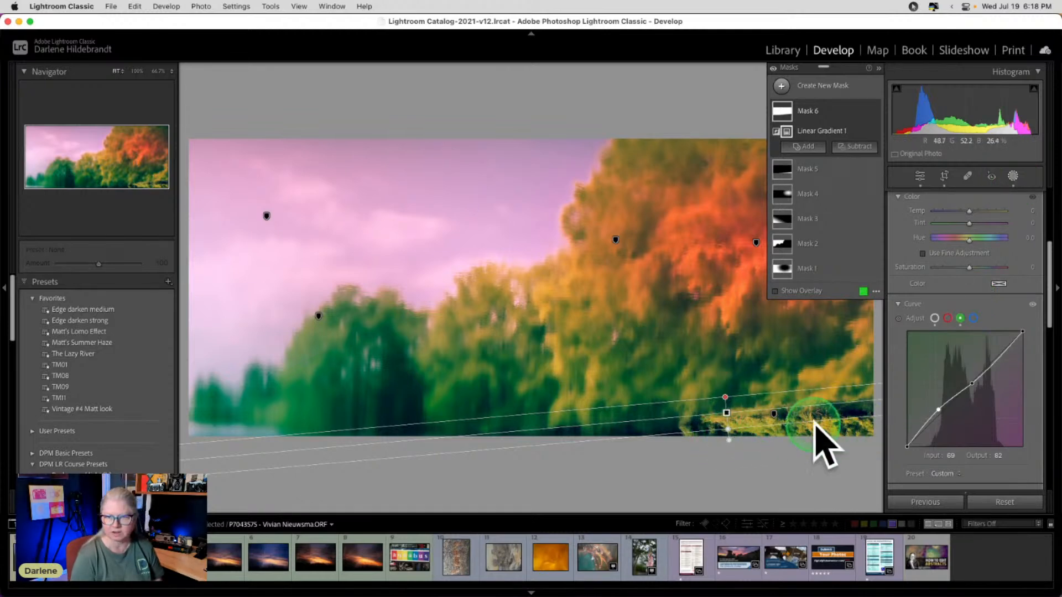
Step: Set the gradient mask's Texture to -63 and duplicate the whole mask to strengthen its effect
{"action": "scroll", "coordinate": [935, 324], "scroll_direction": "down", "scroll_amount": 2}
{"action": "scroll", "coordinate": [934, 325], "scroll_direction": "down", "scroll_amount": 3}
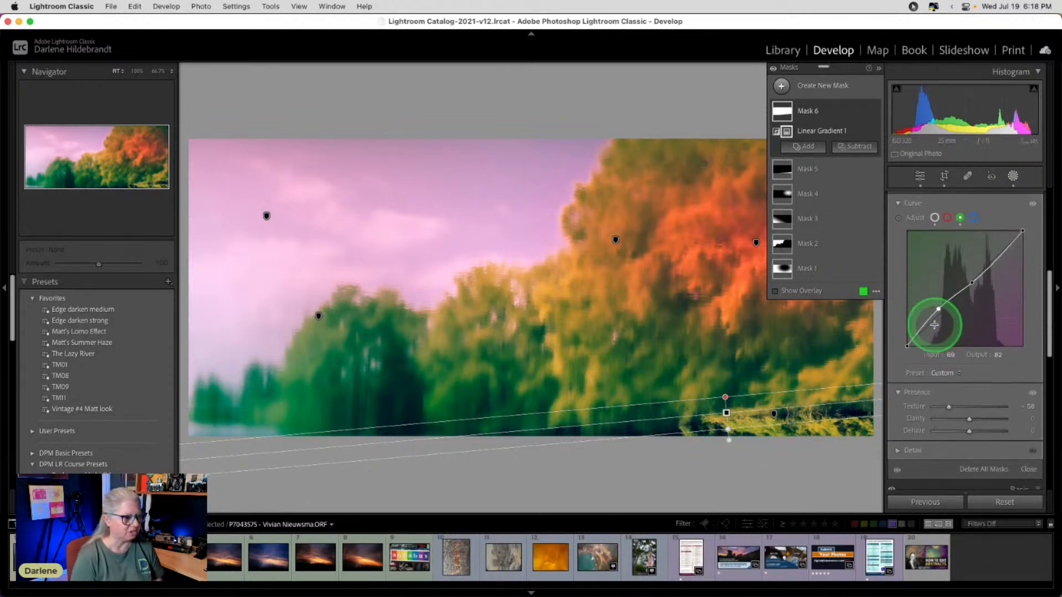
{"action": "mouse_move", "coordinate": [950, 393]}
{"action": "left_mouse_down"}
{"action": "mouse_move", "coordinate": [866, 392]}
{"action": "mouse_move", "coordinate": [950, 393]}
{"action": "left_mouse_up"}
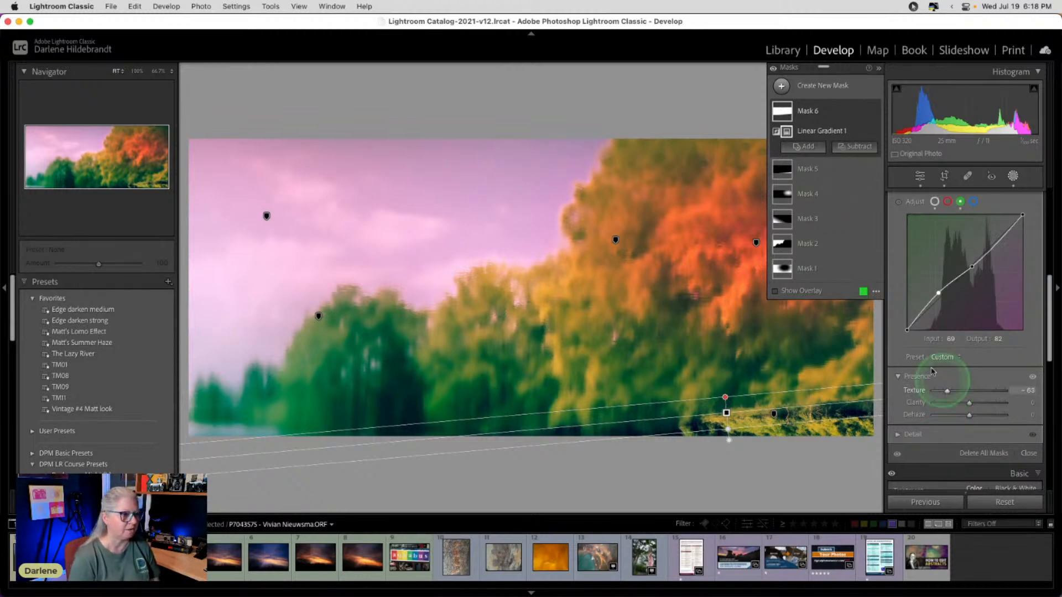
{"action": "right_click", "coordinate": [863, 114]}
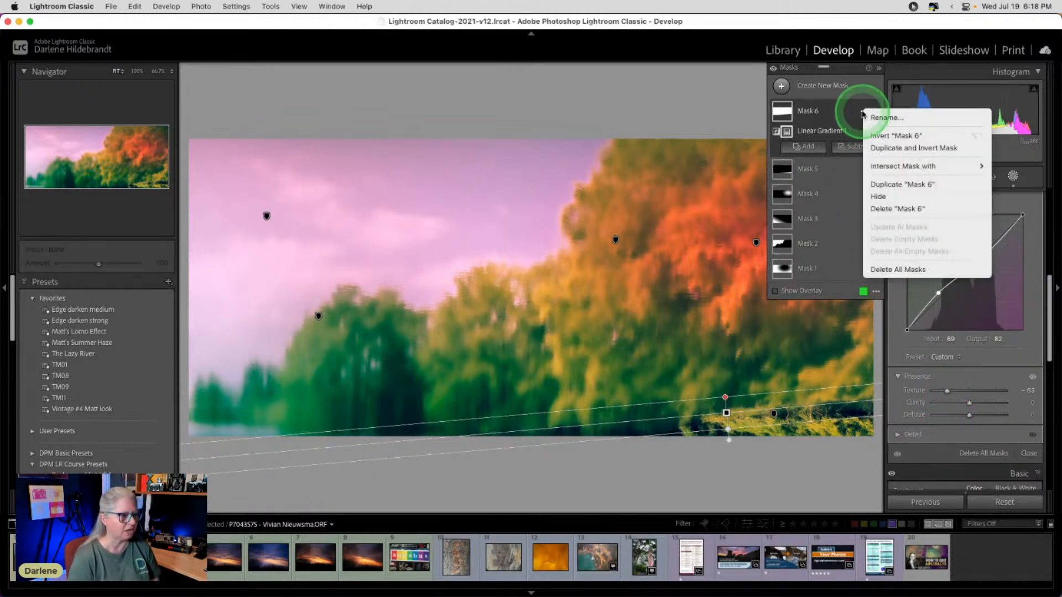
{"action": "left_click", "coordinate": [888, 185]}
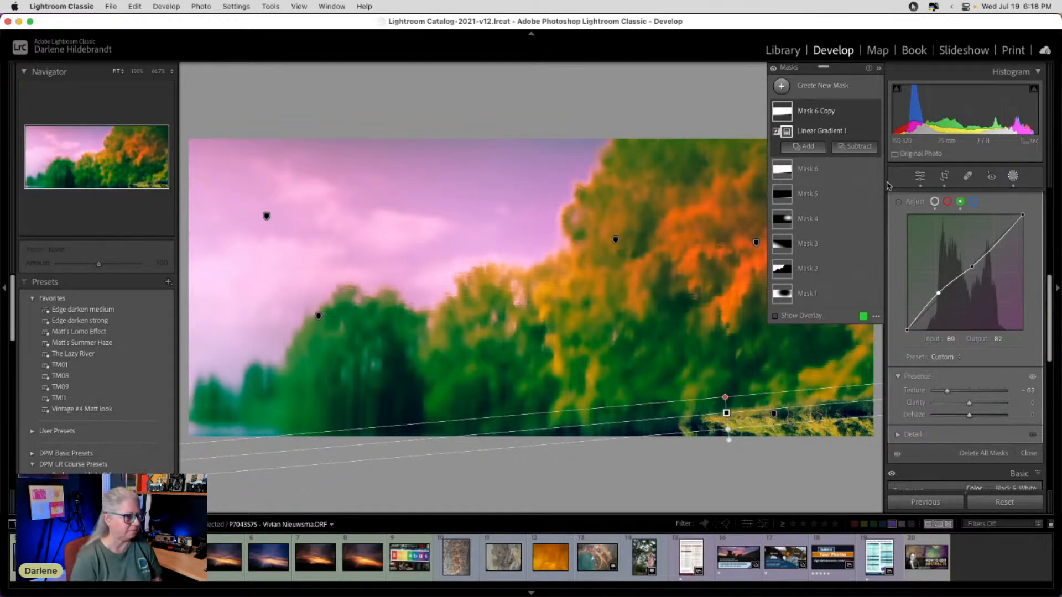
Step: Leave masking and compare the edited photo with its unedited version
{"action": "left_click", "coordinate": [1013, 176]}
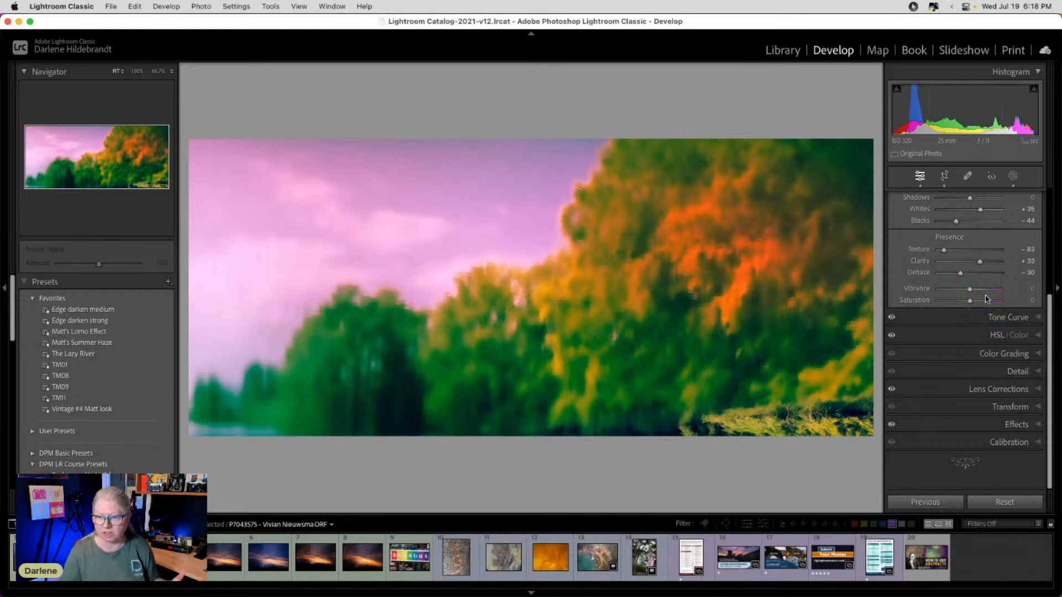
{"action": "key", "text": "backslash"}
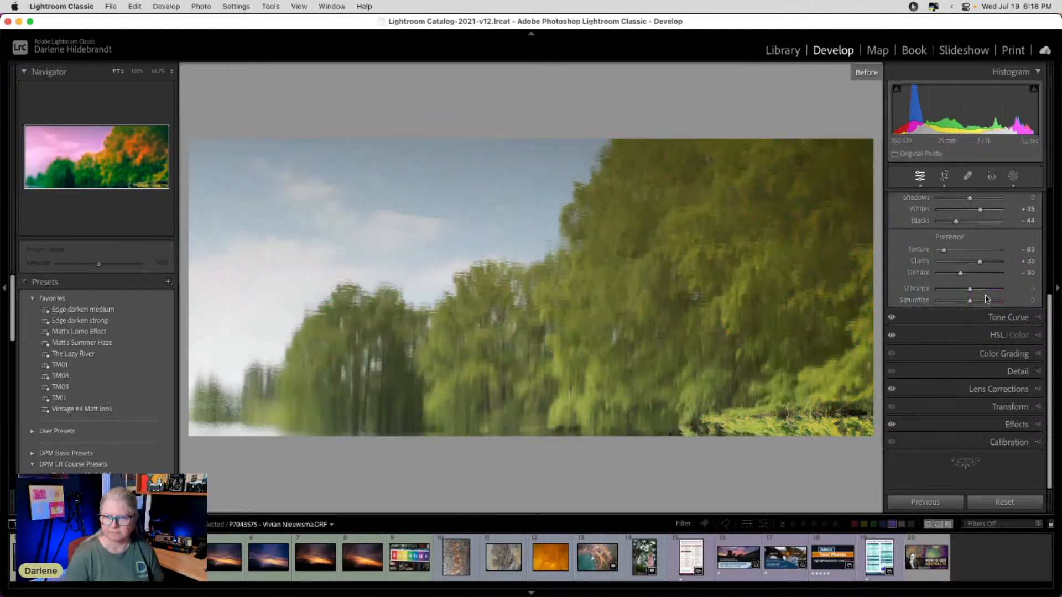
{"action": "key", "text": "backslash"}
{"action": "key", "text": "backslash"}
{"action": "key", "text": "backslash"}
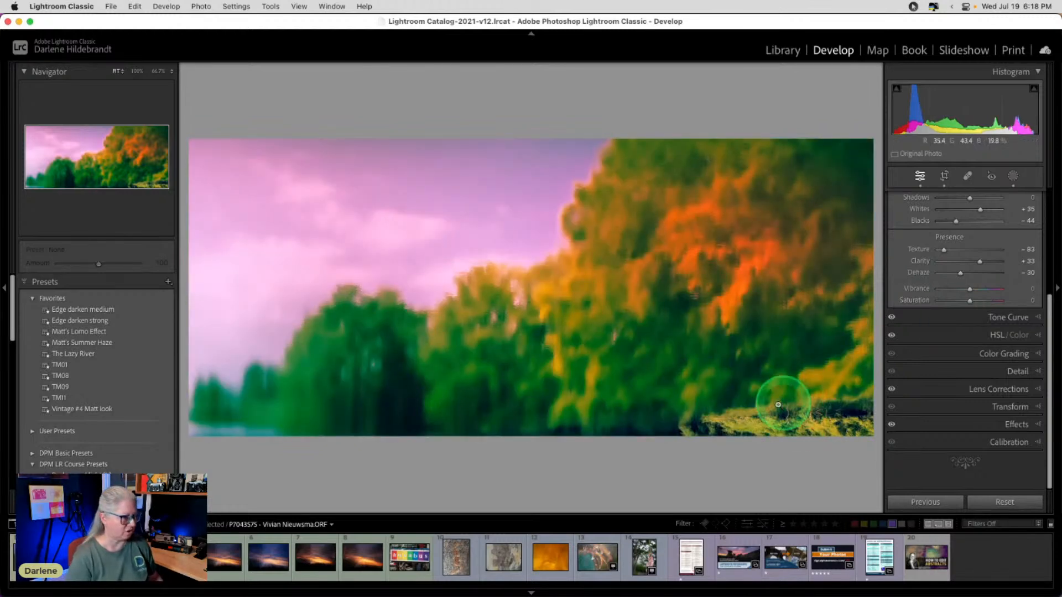
Step: Crop the photo tighter, trimming the grass strip along the bottom and some of the sky on the left side
{"action": "key", "text": "r"}
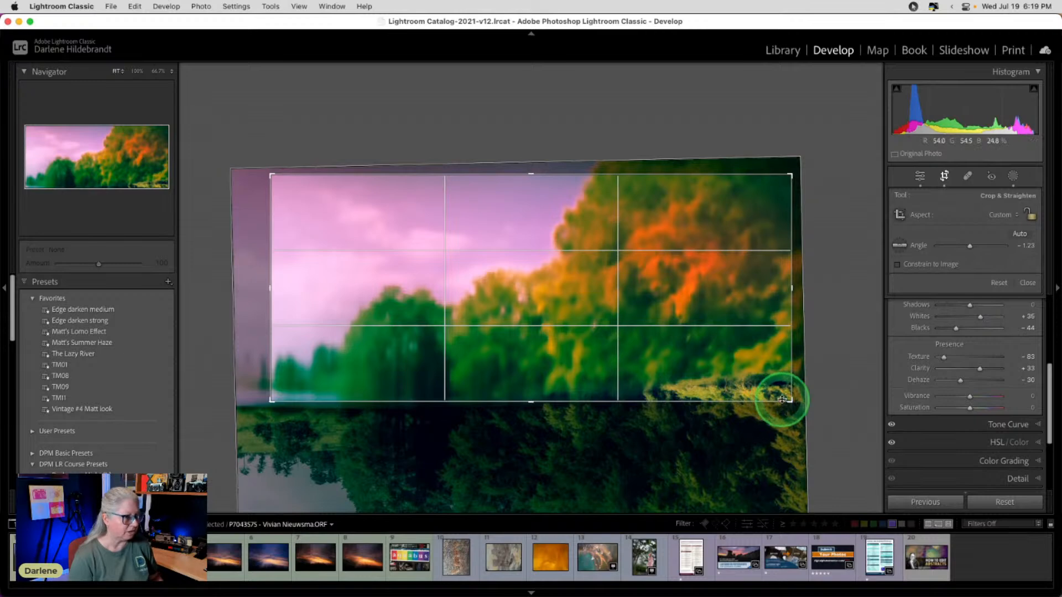
{"action": "left_click_drag", "start_coordinate": [790, 402], "coordinate": [791, 387]}
{"action": "left_click_drag", "start_coordinate": [273, 284], "coordinate": [293, 294]}
{"action": "double_click", "coordinate": [735, 313]}
{"action": "left_click", "coordinate": [921, 379]}
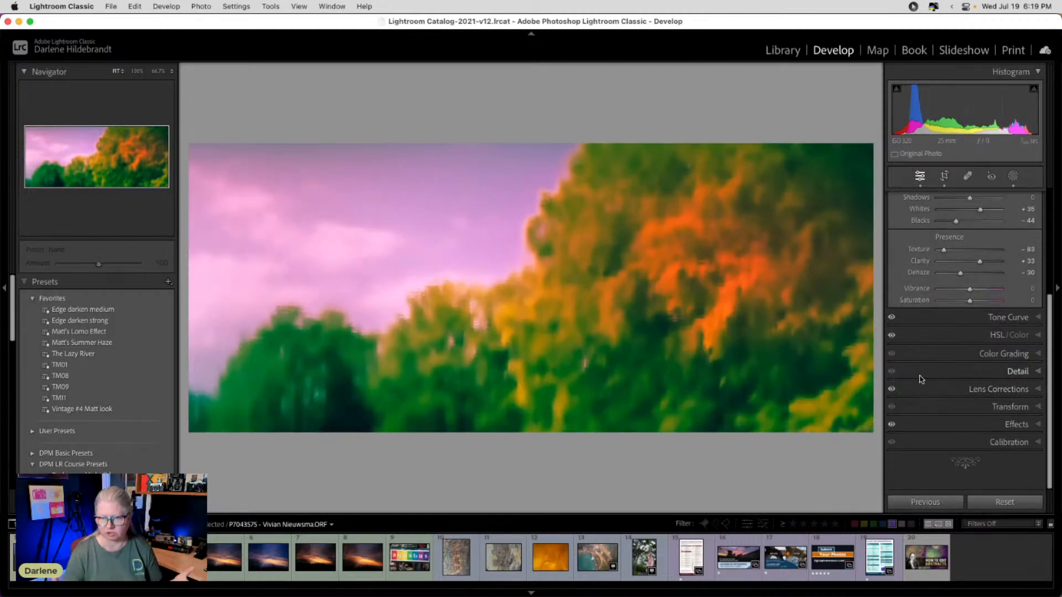
Step: Compare the newly cropped image before and after all edits
{"action": "key", "text": "backslash"}
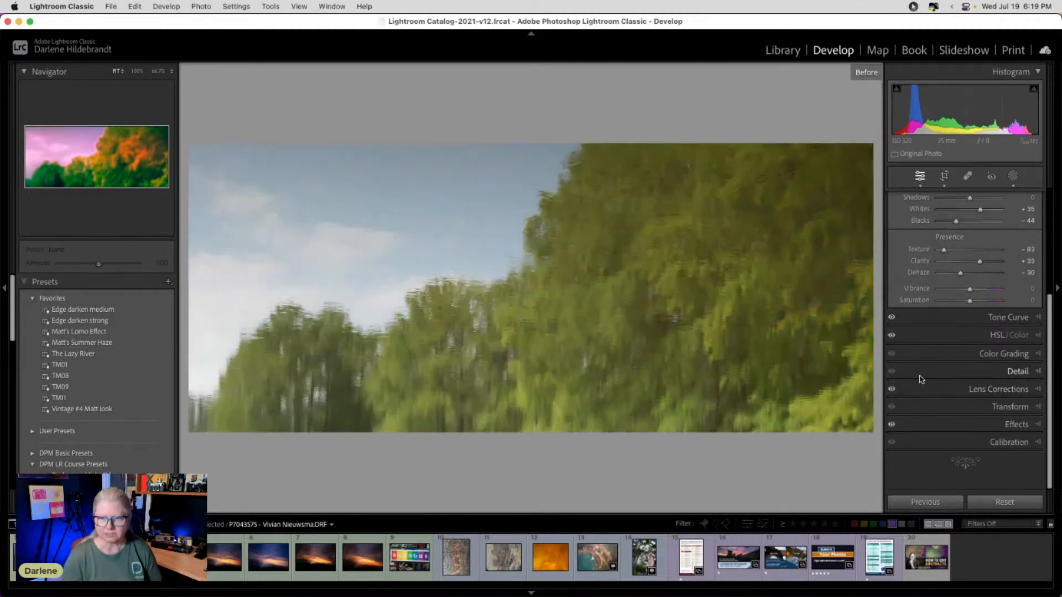
{"action": "key", "text": "backslash"}
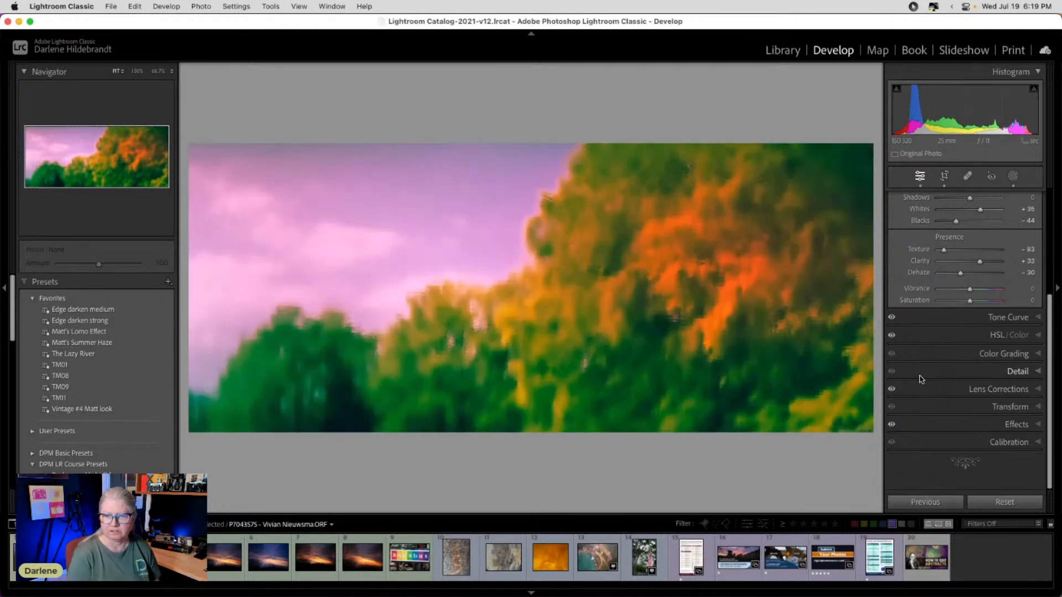
{"action": "key", "text": "backslash"}
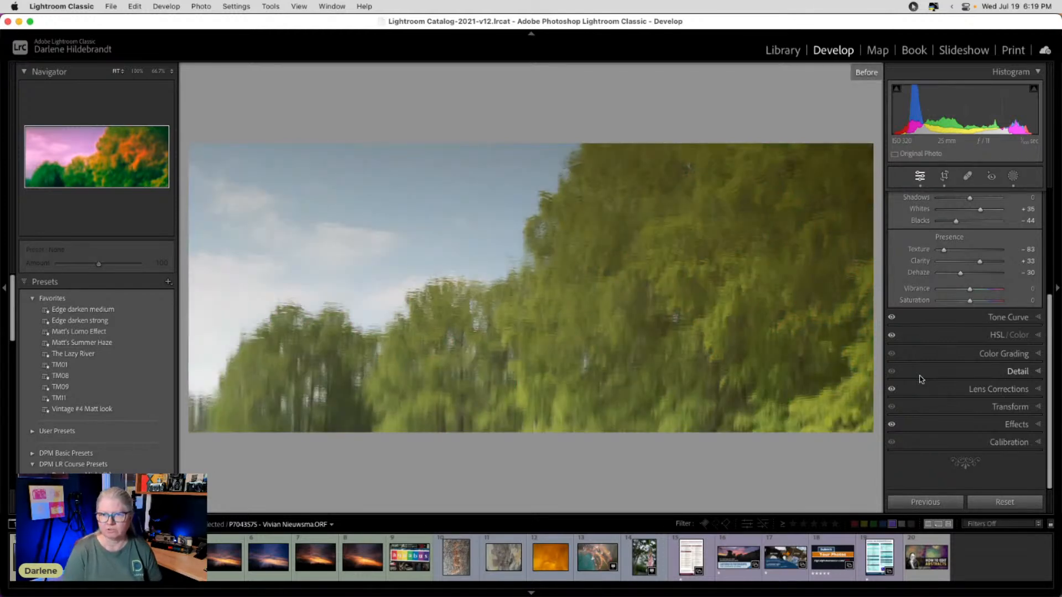
{"action": "key", "text": "backslash"}
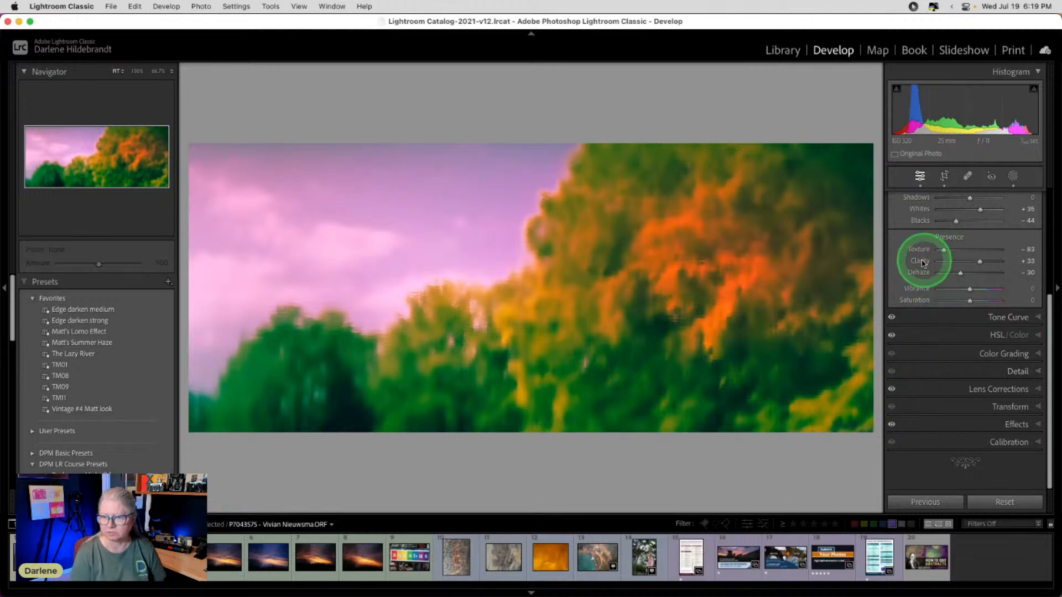
Step: Tint the midtones of the whole photo with Color Grading, picking a warm orange hue and raising its saturation
{"action": "scroll", "coordinate": [947, 266], "scroll_direction": "up", "scroll_amount": 5}
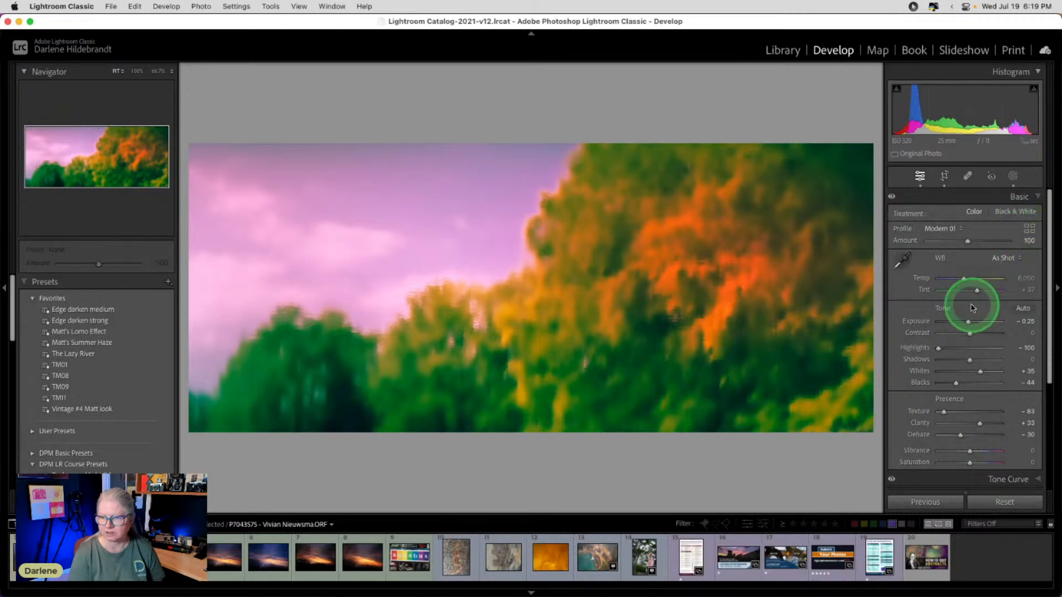
{"action": "scroll", "coordinate": [969, 306], "scroll_direction": "down", "scroll_amount": 1}
{"action": "scroll", "coordinate": [975, 321], "scroll_direction": "down", "scroll_amount": 3}
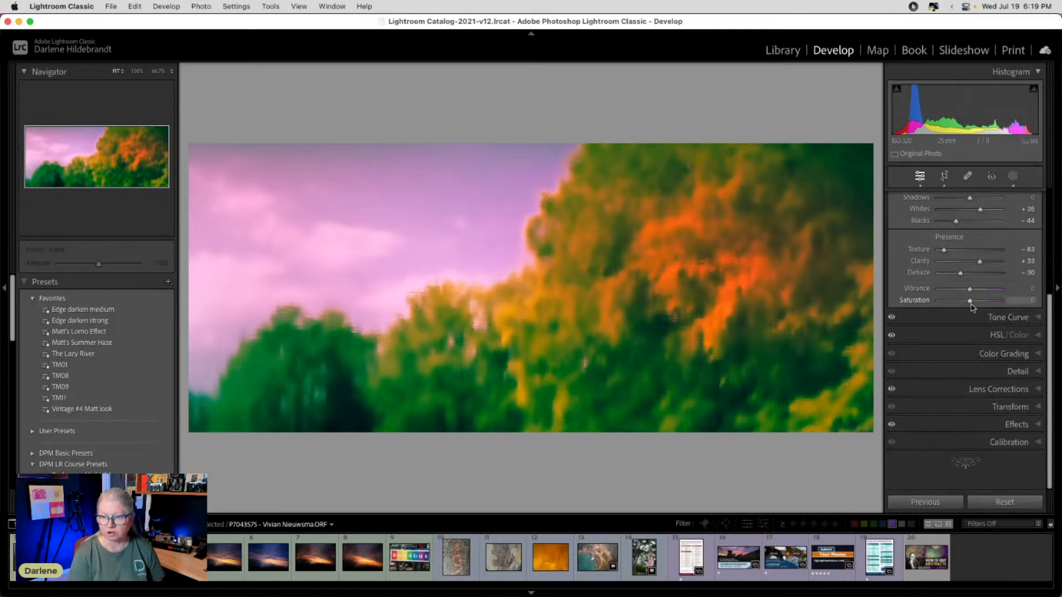
{"action": "left_click", "coordinate": [962, 348]}
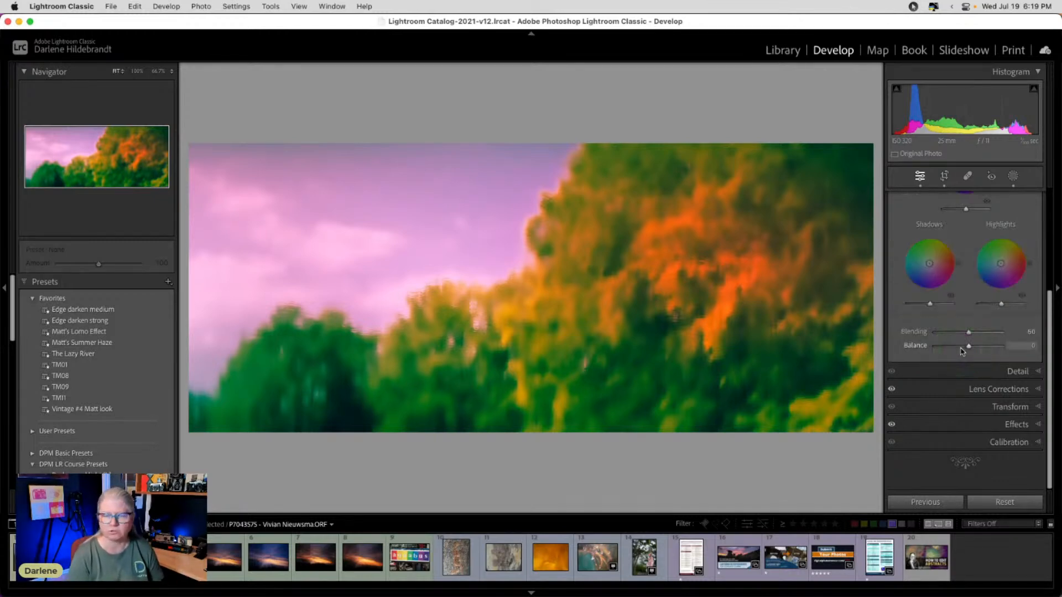
{"action": "scroll", "coordinate": [962, 351], "scroll_direction": "up", "scroll_amount": 2}
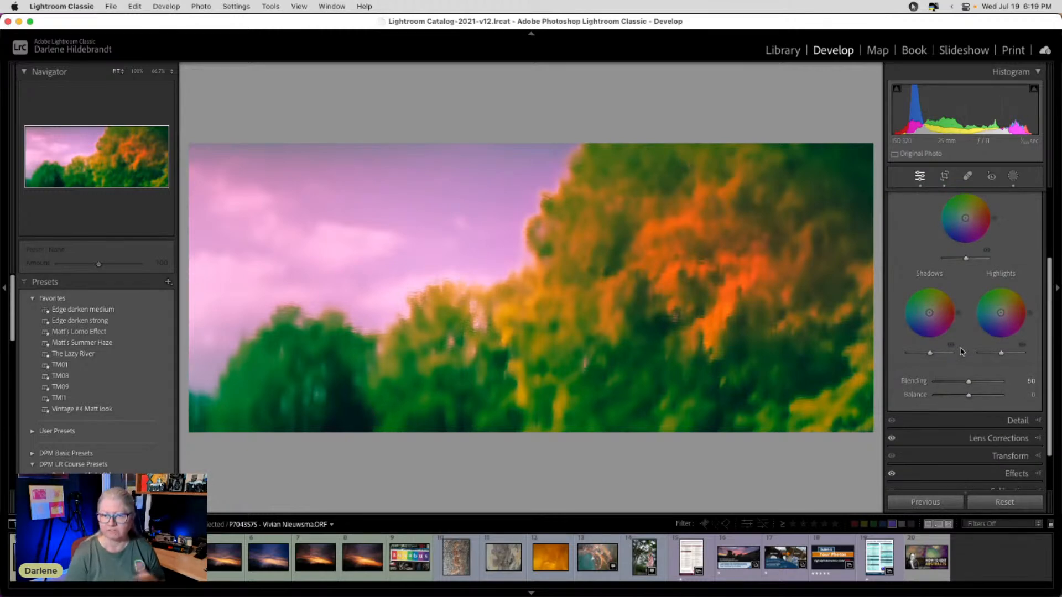
{"action": "scroll", "coordinate": [962, 351], "scroll_direction": "up", "scroll_amount": 2}
{"action": "left_click", "coordinate": [979, 209]}
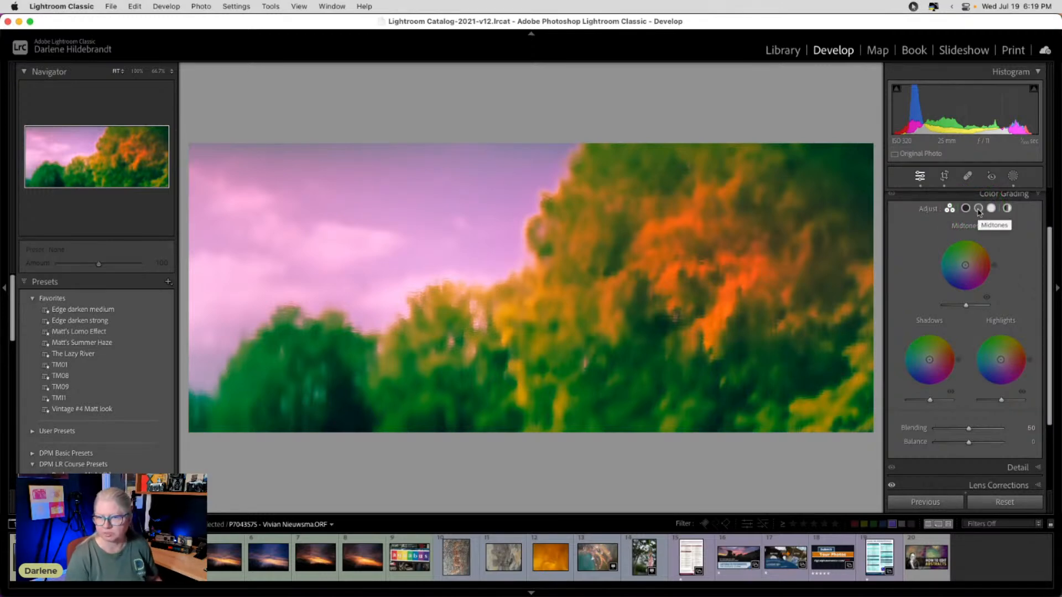
{"action": "left_click", "coordinate": [978, 210]}
{"action": "left_click", "coordinate": [1018, 289]}
{"action": "left_click_drag", "start_coordinate": [1019, 289], "coordinate": [1004, 253]}
{"action": "left_click", "coordinate": [973, 312]}
{"action": "left_click", "coordinate": [935, 372]}
{"action": "left_click_drag", "start_coordinate": [936, 373], "coordinate": [967, 371]}
Step: Grade the shadows blue with Hue 234 and Saturation 37, and compare the photo before and after the edits
{"action": "left_click", "coordinate": [965, 208]}
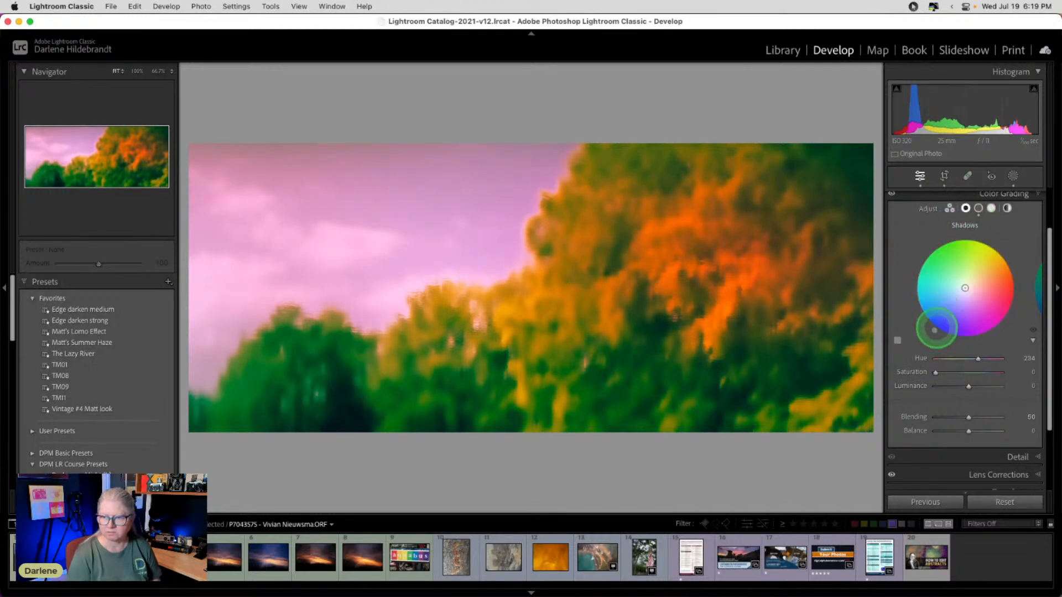
{"action": "mouse_move", "coordinate": [938, 372]}
{"action": "left_mouse_down"}
{"action": "mouse_move", "coordinate": [996, 371]}
{"action": "mouse_move", "coordinate": [944, 376]}
{"action": "left_mouse_up"}
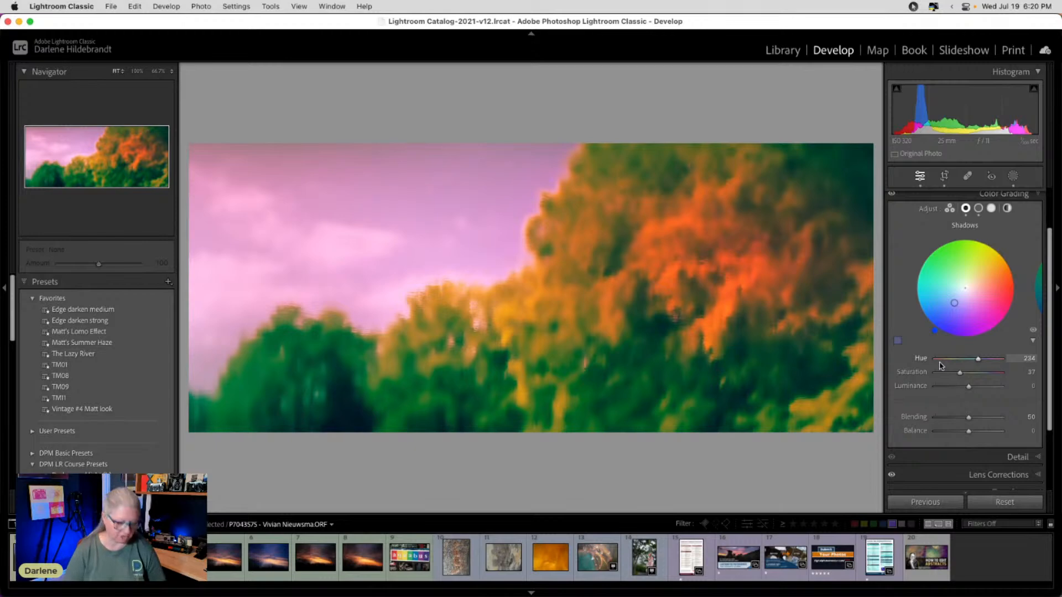
{"action": "key", "text": "backslash"}
{"action": "key", "text": "backslash"}
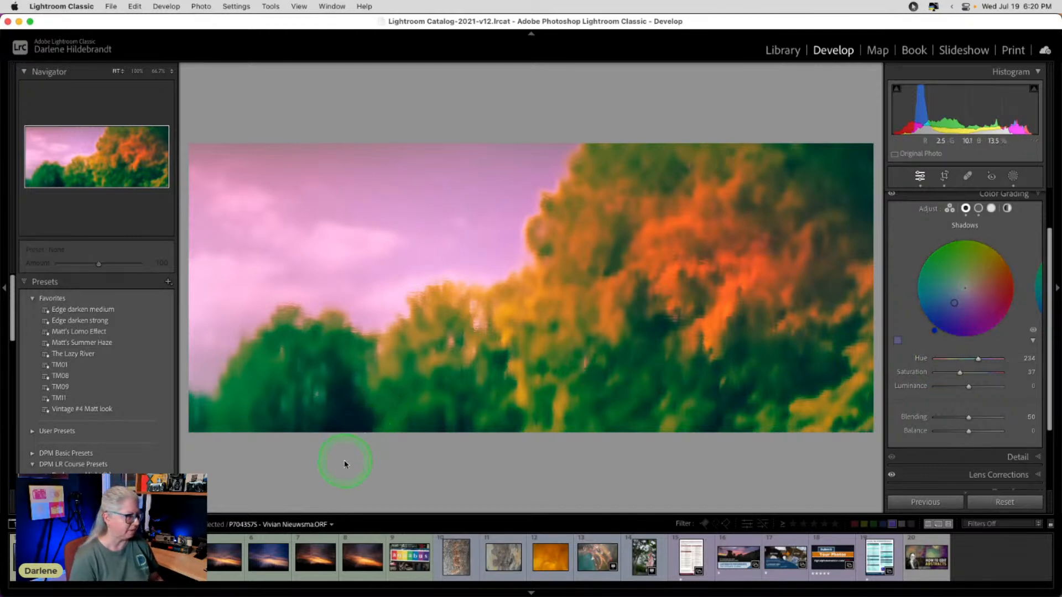
{"action": "key", "text": "backslash"}
Step: Return to the Library grid and create a virtual copy of the edited tree reflection photo
{"action": "key", "text": "g"}
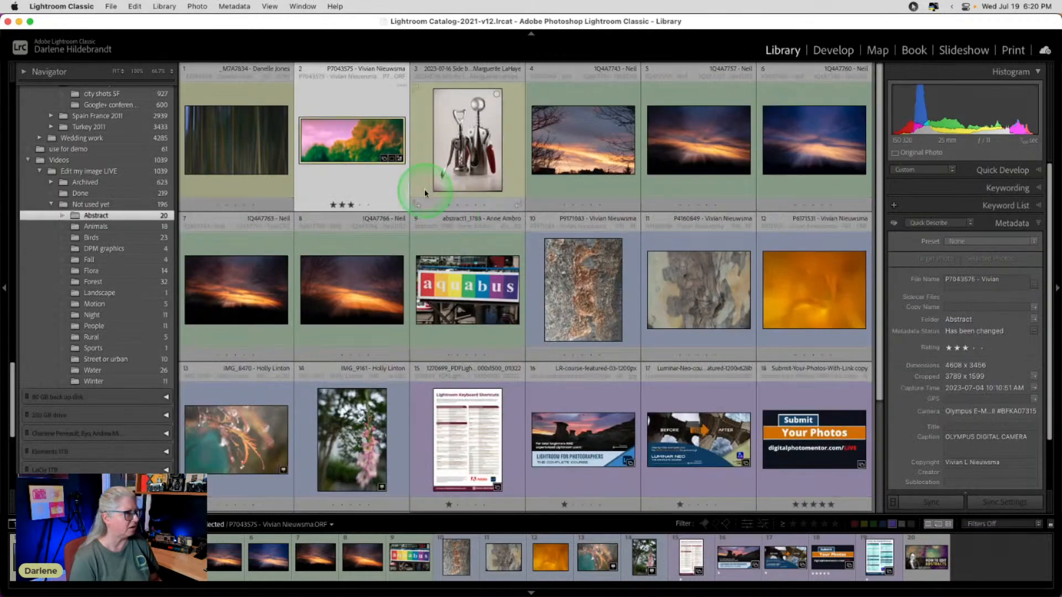
{"action": "right_click", "coordinate": [364, 143]}
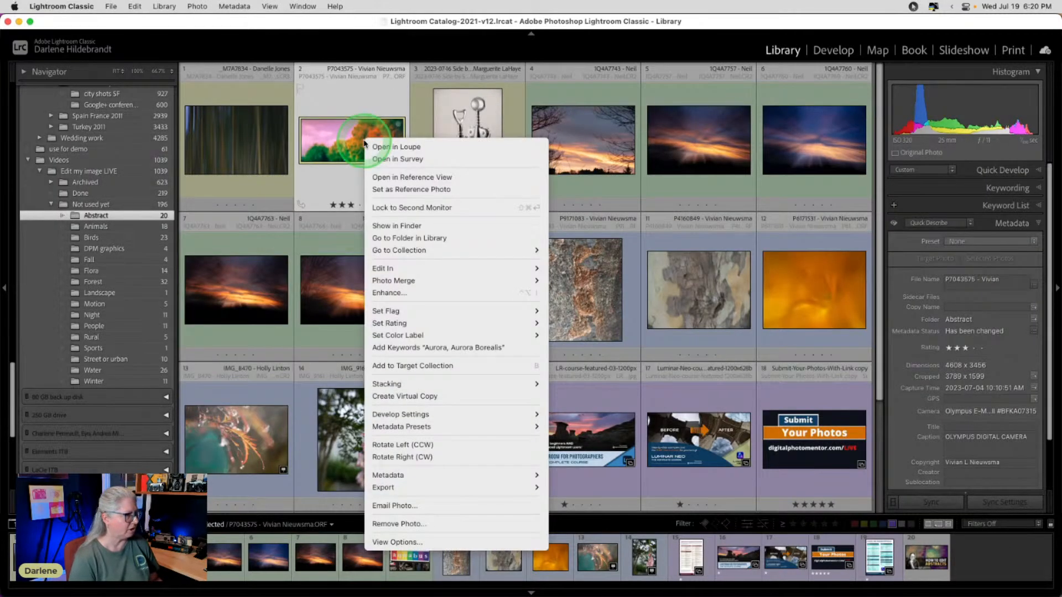
{"action": "left_click", "coordinate": [416, 396]}
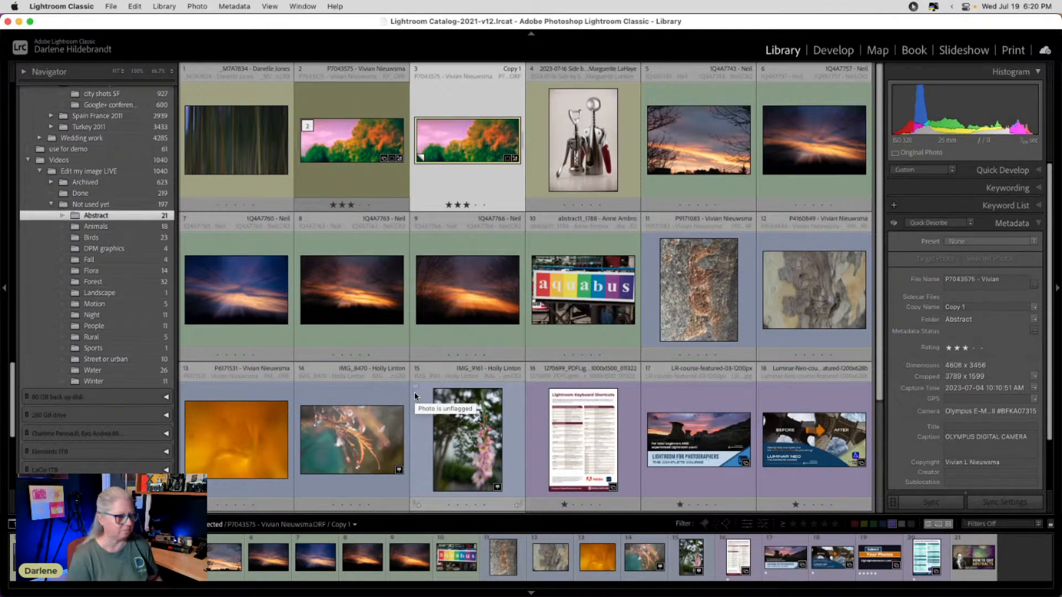
Step: Open the virtual copy in Develop and switch its treatment to Black & White
{"action": "key", "text": "d"}
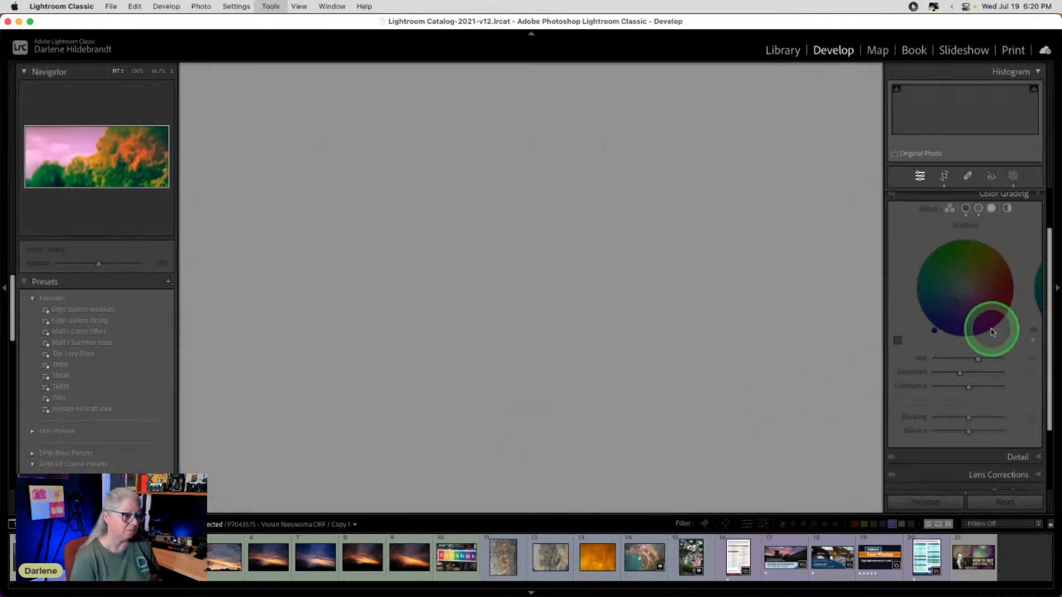
{"action": "scroll", "coordinate": [991, 332], "scroll_direction": "up", "scroll_amount": 5}
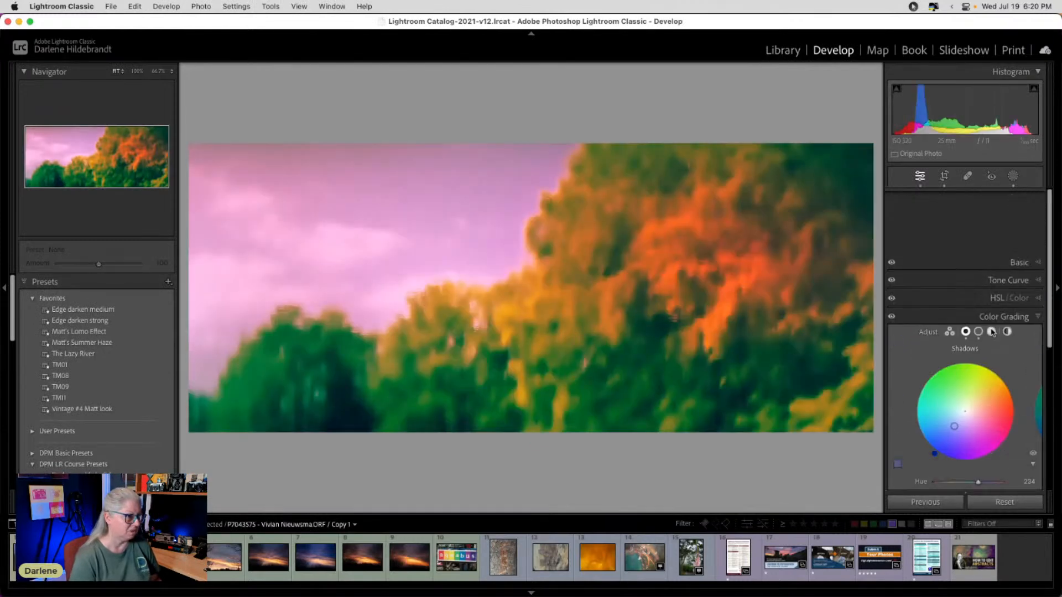
{"action": "left_click", "coordinate": [1018, 198]}
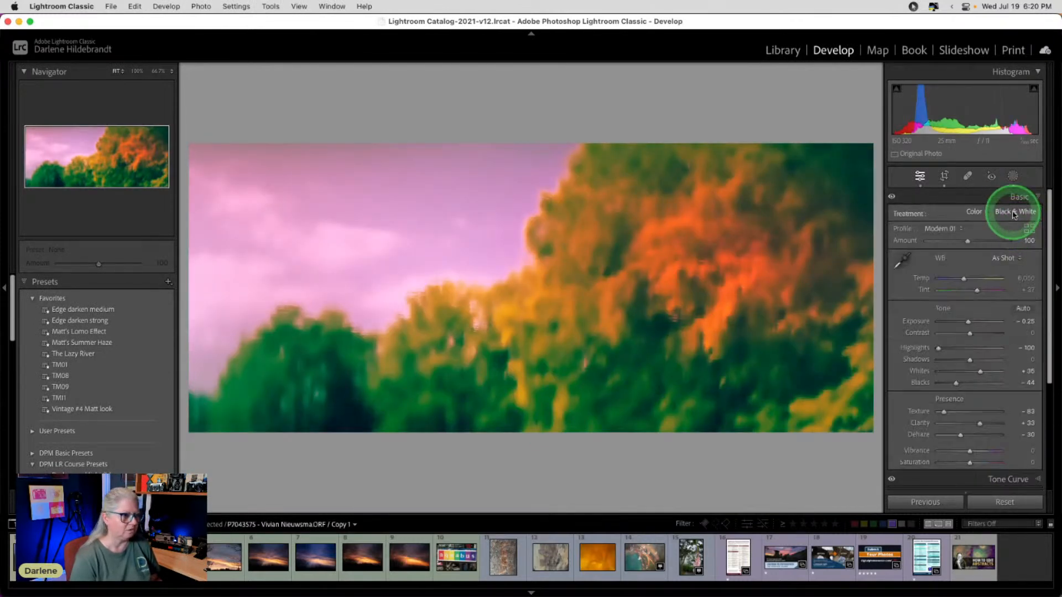
{"action": "left_click", "coordinate": [1014, 212]}
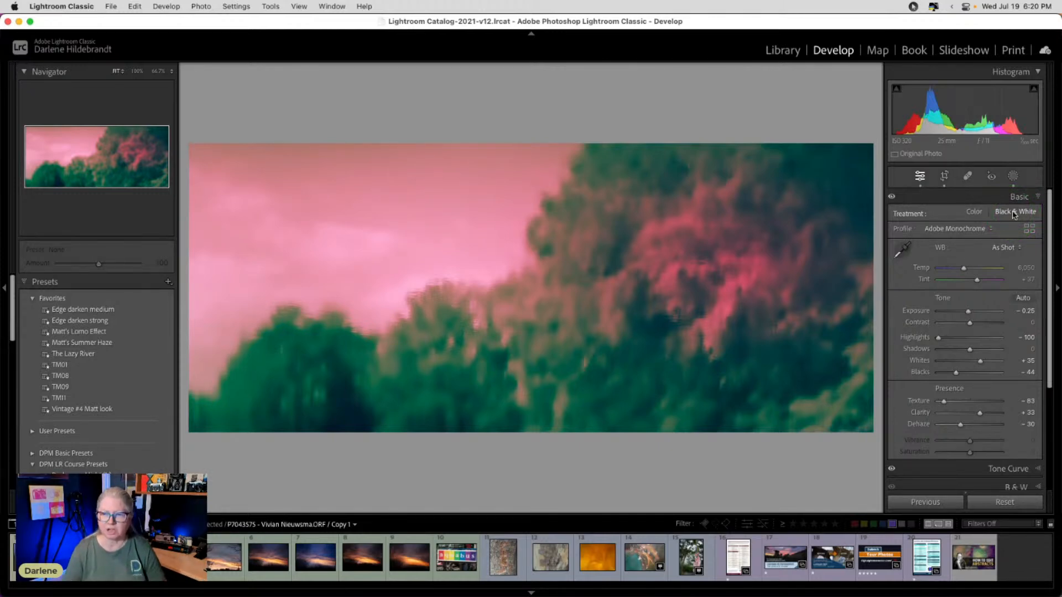
Step: Remove all existing masks from the black-and-white copy and leave masking
{"action": "left_click", "coordinate": [1013, 176]}
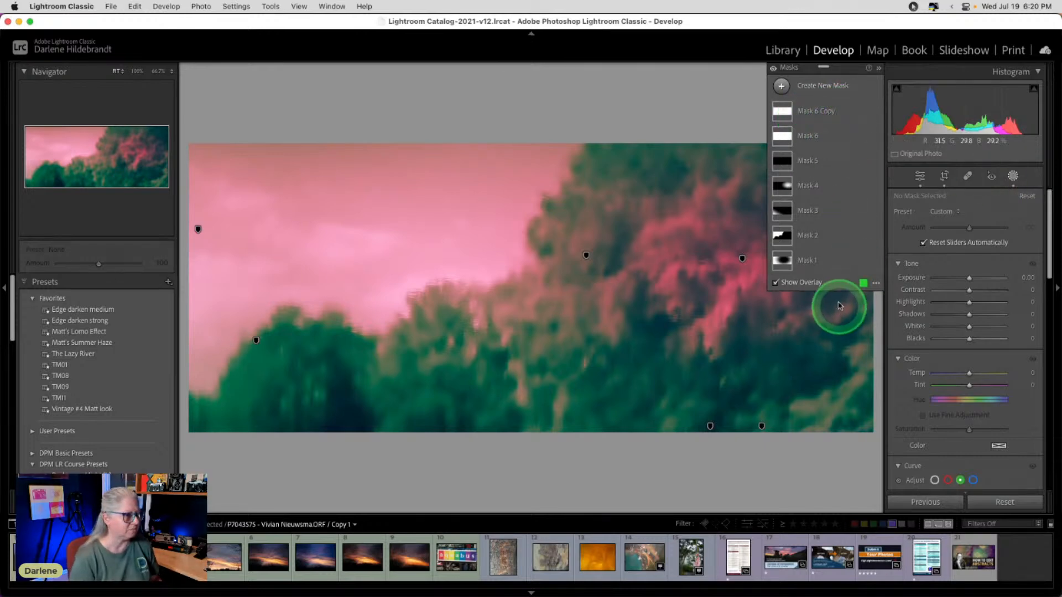
{"action": "mouse_move", "coordinate": [789, 258]}
{"action": "scroll", "coordinate": [952, 299], "scroll_direction": "down", "scroll_amount": 1}
{"action": "scroll", "coordinate": [952, 298], "scroll_direction": "down", "scroll_amount": 10}
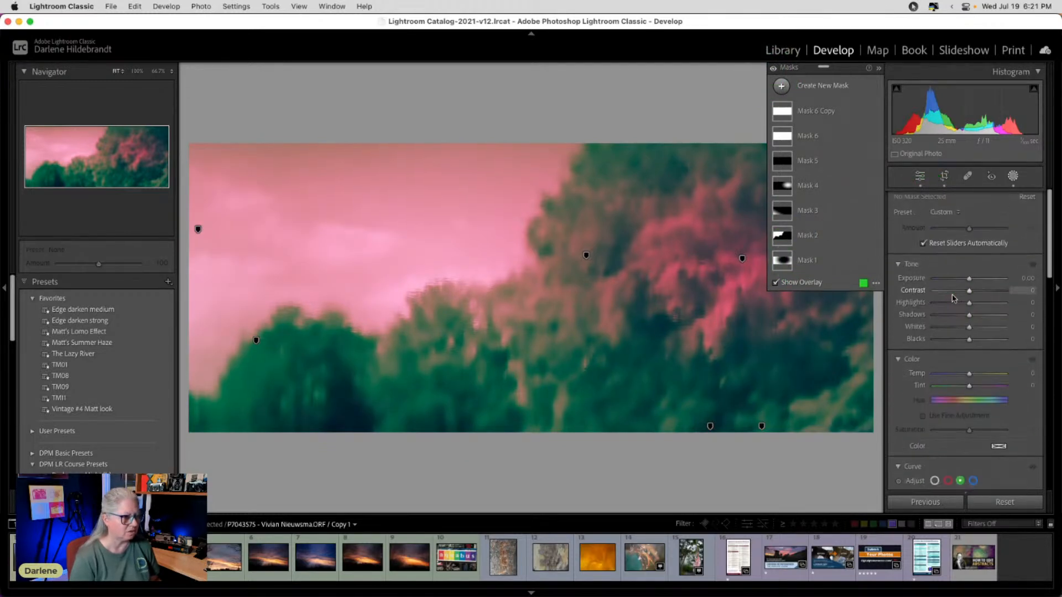
{"action": "scroll", "coordinate": [954, 297], "scroll_direction": "down", "scroll_amount": 3}
{"action": "left_click", "coordinate": [969, 290]}
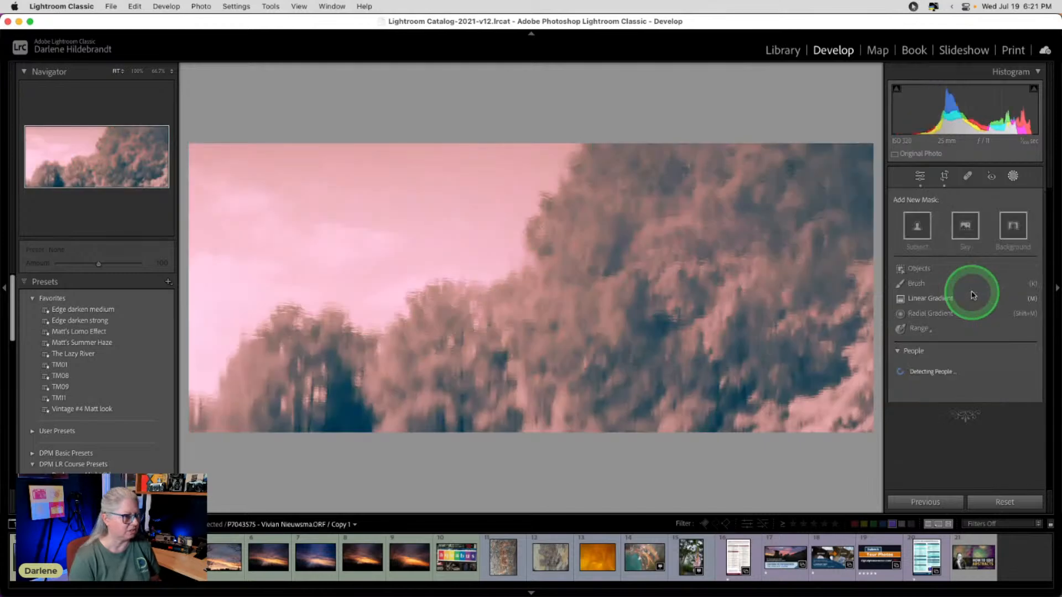
{"action": "left_click", "coordinate": [1013, 175]}
Step: Clear the Color Grading tints from the copy's shadows and midtones
{"action": "scroll", "coordinate": [972, 291], "scroll_direction": "down", "scroll_amount": 5}
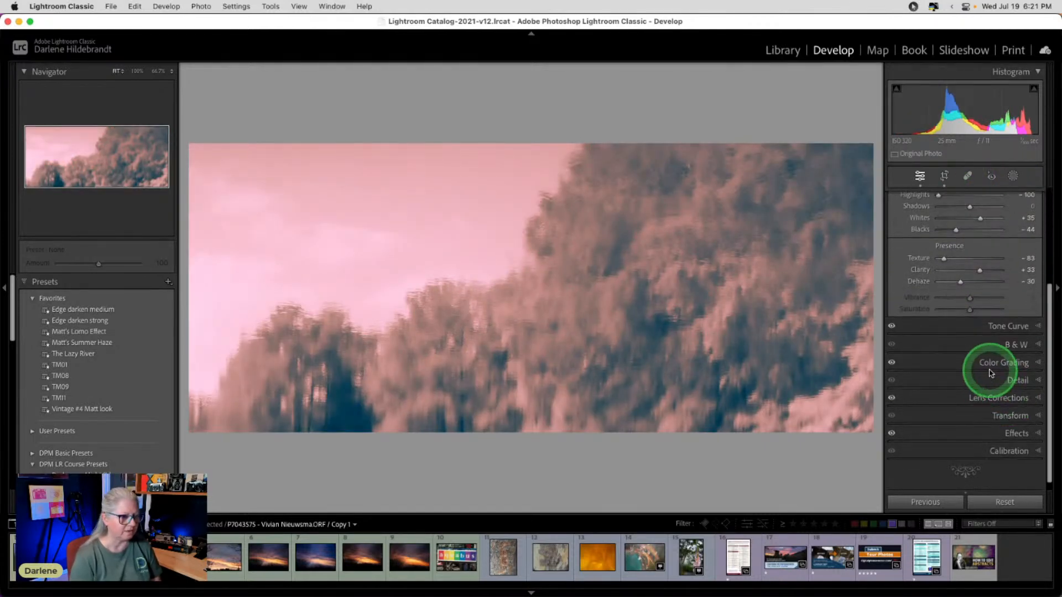
{"action": "left_click", "coordinate": [991, 365]}
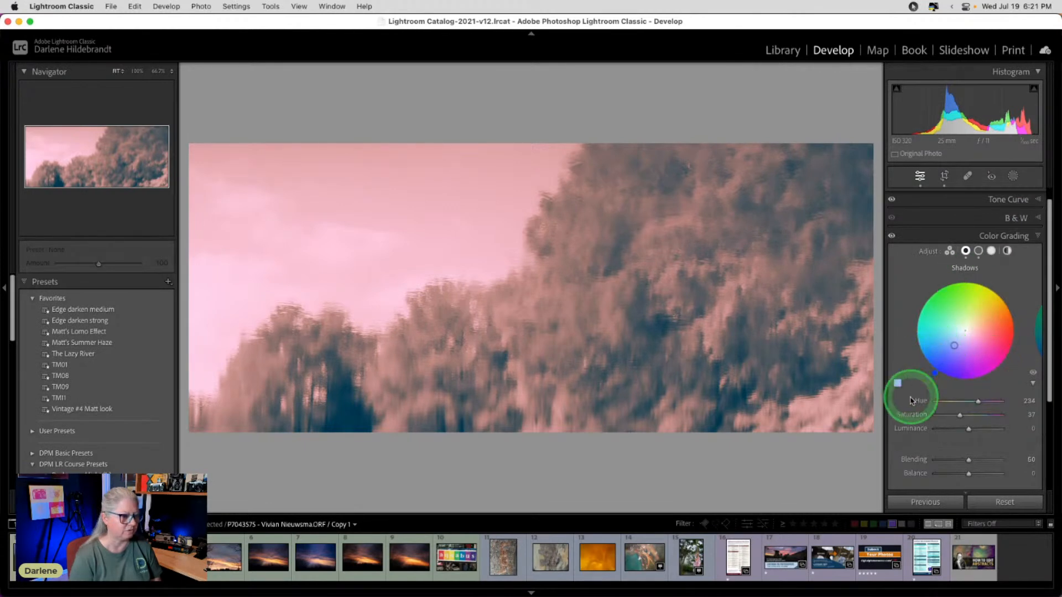
{"action": "left_click", "coordinate": [978, 252]}
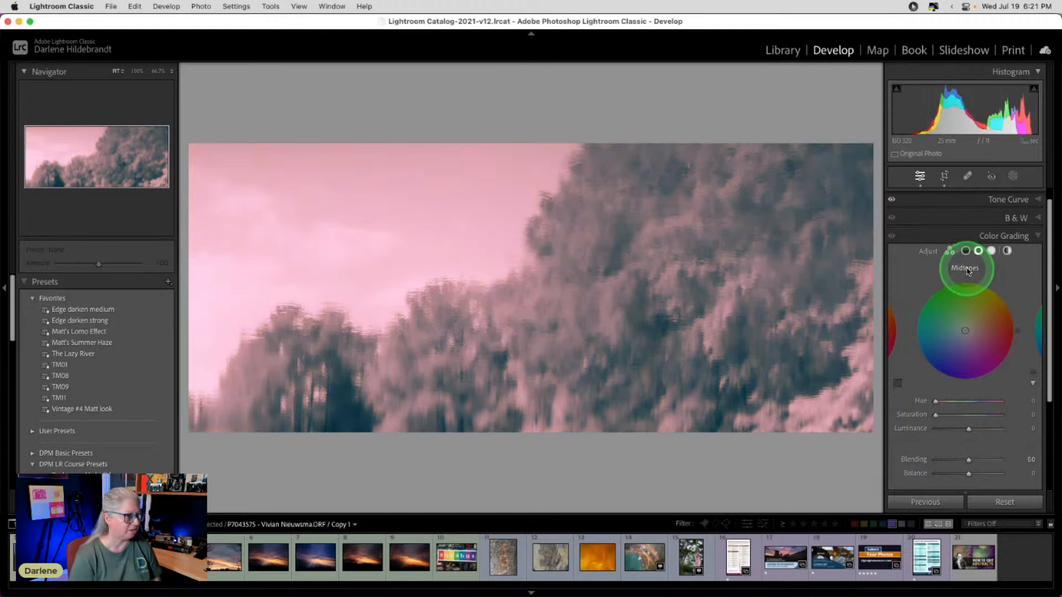
Step: Reset the blue, green and red channel point curves to Linear and check the main RGB curve
{"action": "scroll", "coordinate": [968, 271], "scroll_direction": "up", "scroll_amount": 1}
{"action": "left_click", "coordinate": [968, 216]}
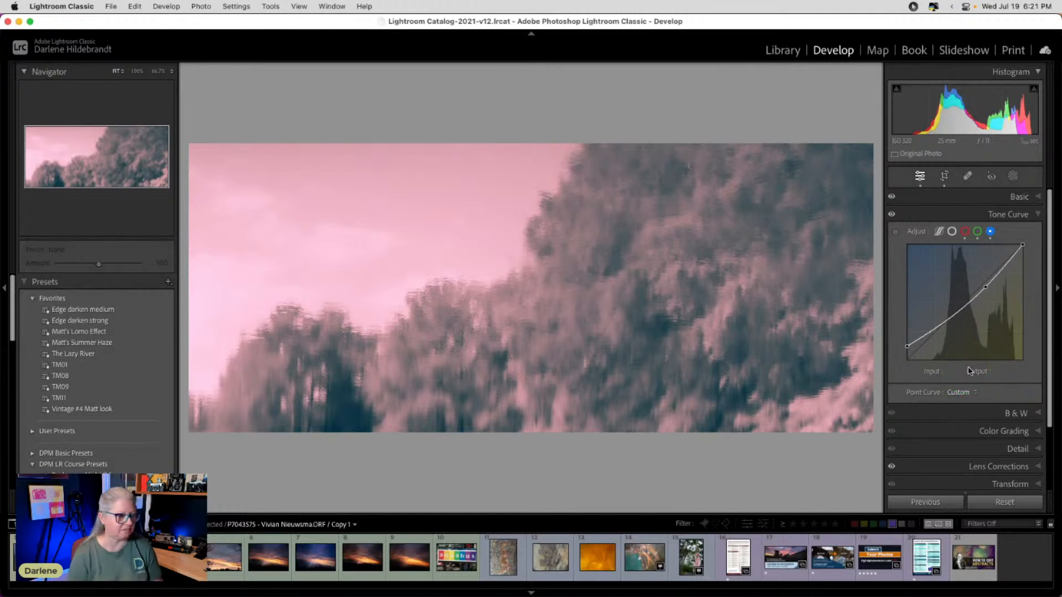
{"action": "left_click", "coordinate": [959, 392]}
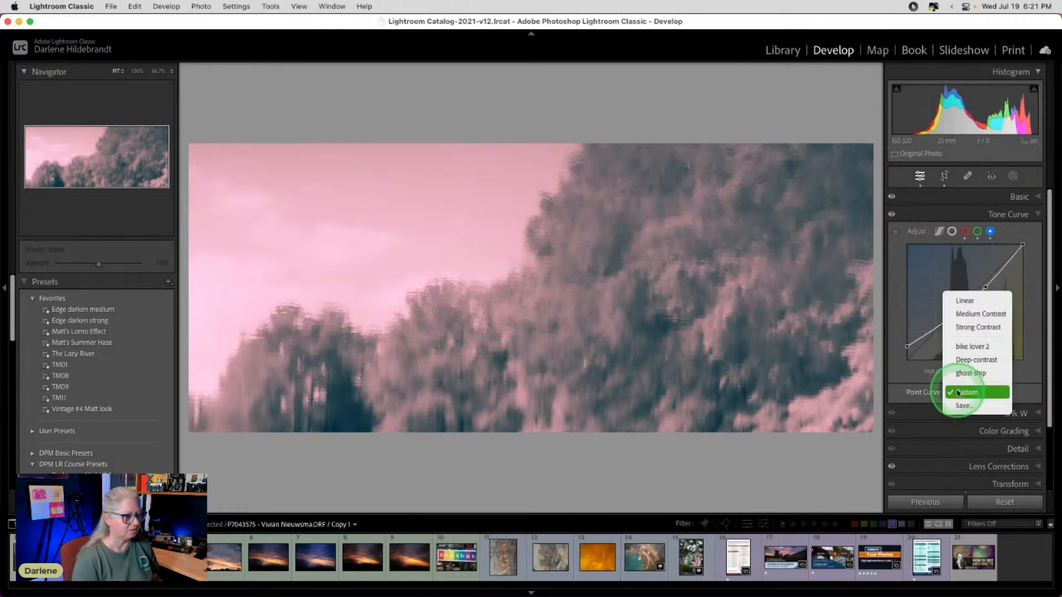
{"action": "left_click", "coordinate": [960, 295]}
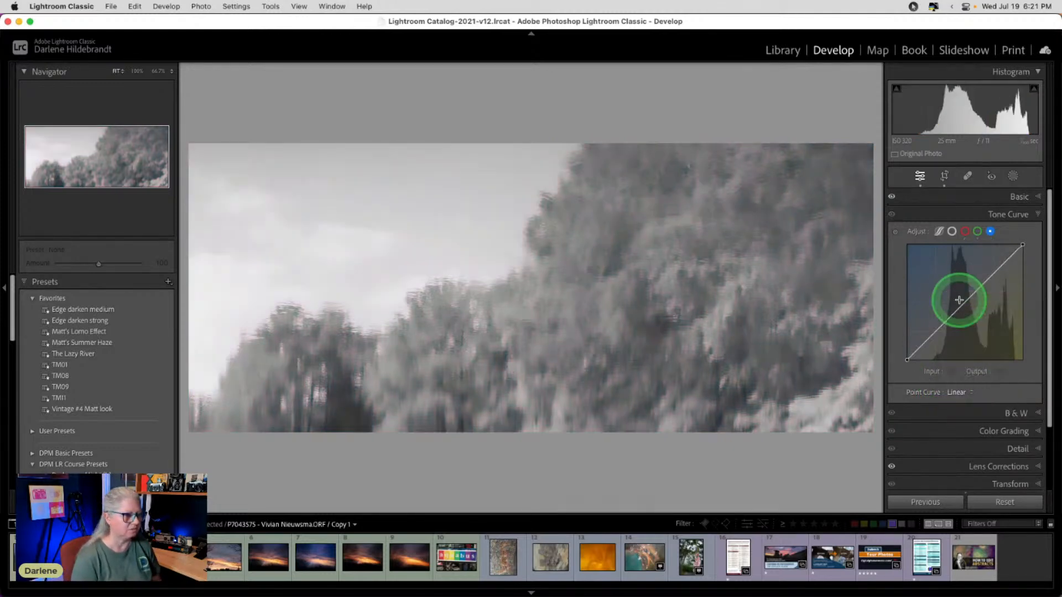
{"action": "left_click", "coordinate": [977, 231]}
{"action": "left_click", "coordinate": [964, 231]}
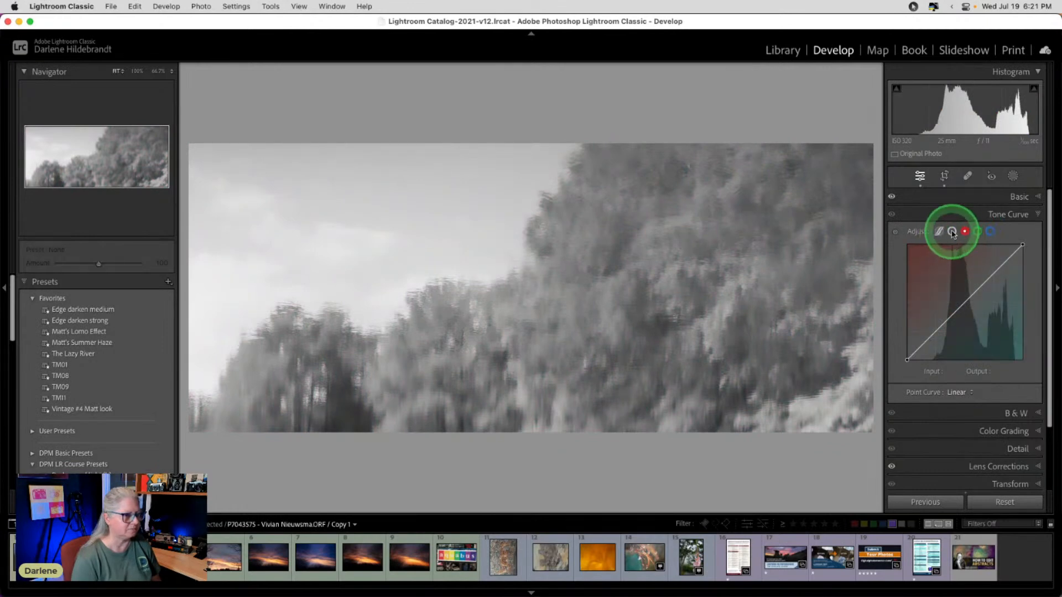
{"action": "left_click", "coordinate": [952, 232]}
{"action": "left_click", "coordinate": [962, 343]}
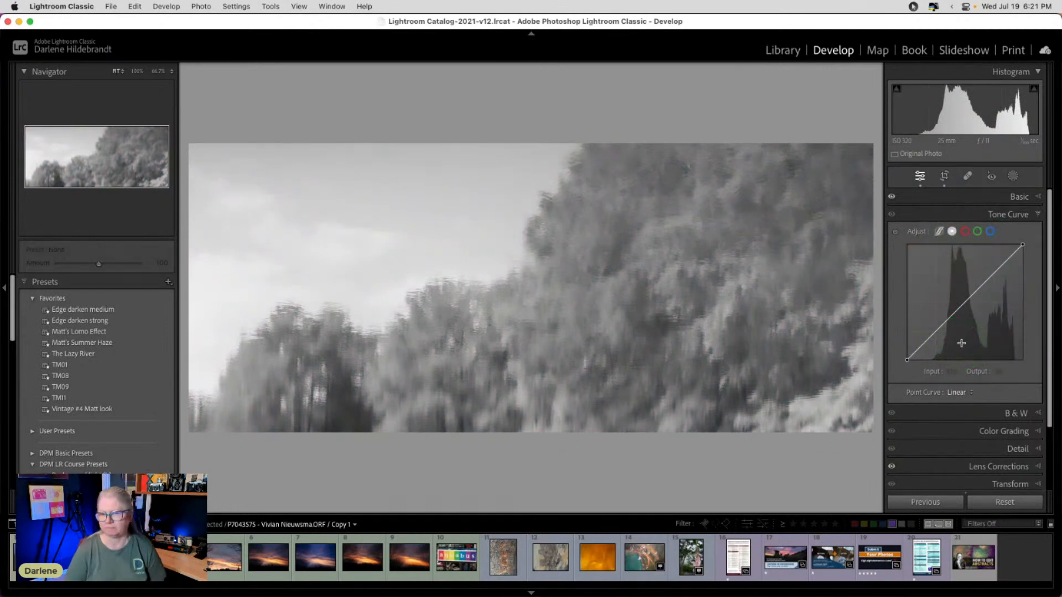
Step: Compare the neutral black-and-white copy before and after its edits, and open the masking tools
{"action": "key", "text": "backslash"}
{"action": "key", "text": "backslash"}
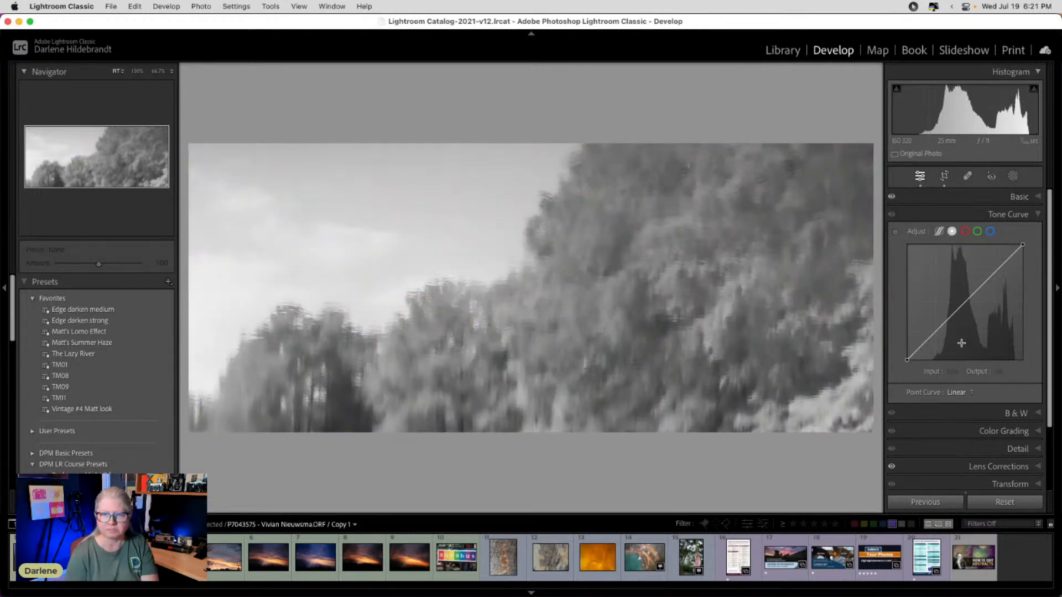
{"action": "left_click", "coordinate": [1014, 177]}
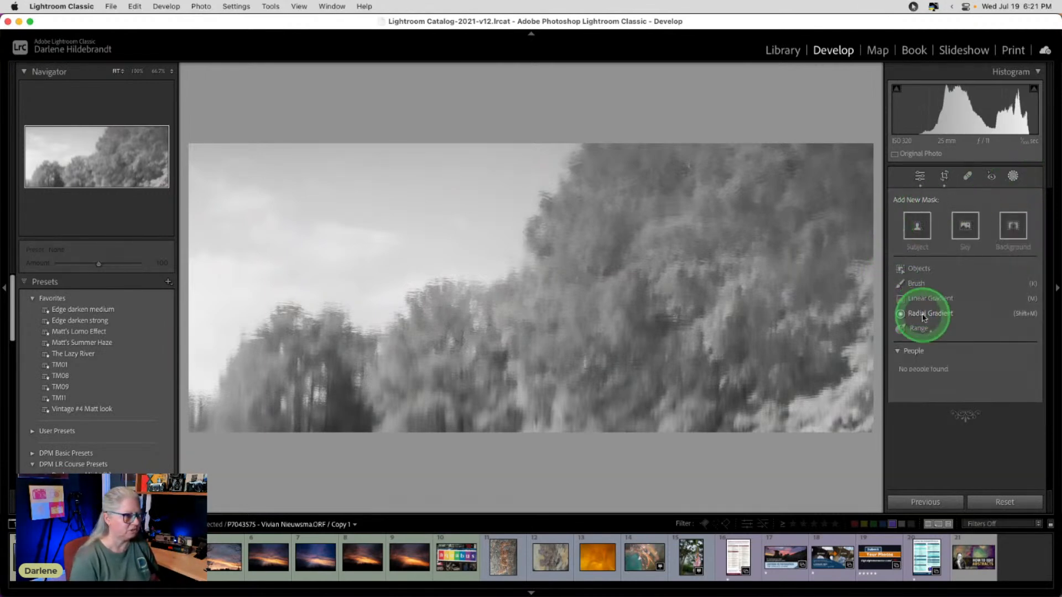
{"action": "left_click", "coordinate": [924, 314]}
{"action": "left_click_drag", "start_coordinate": [339, 238], "coordinate": [439, 301]}
{"action": "key", "text": "super+z"}
Step: Create a Select Sky mask and tint the sky with a strongly saturated blue color
{"action": "left_click", "coordinate": [965, 225]}
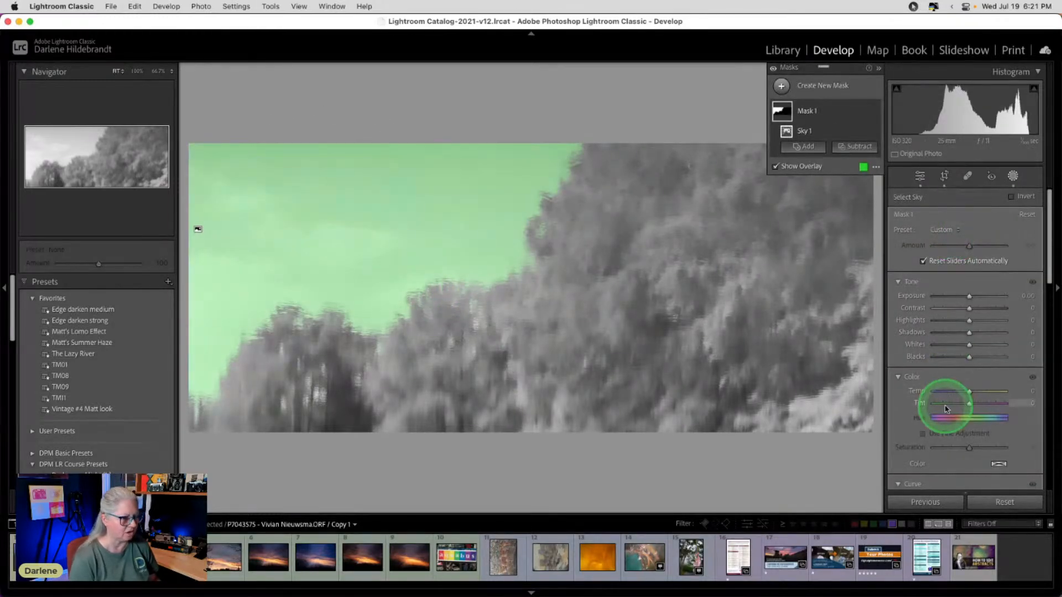
{"action": "left_click", "coordinate": [999, 464]}
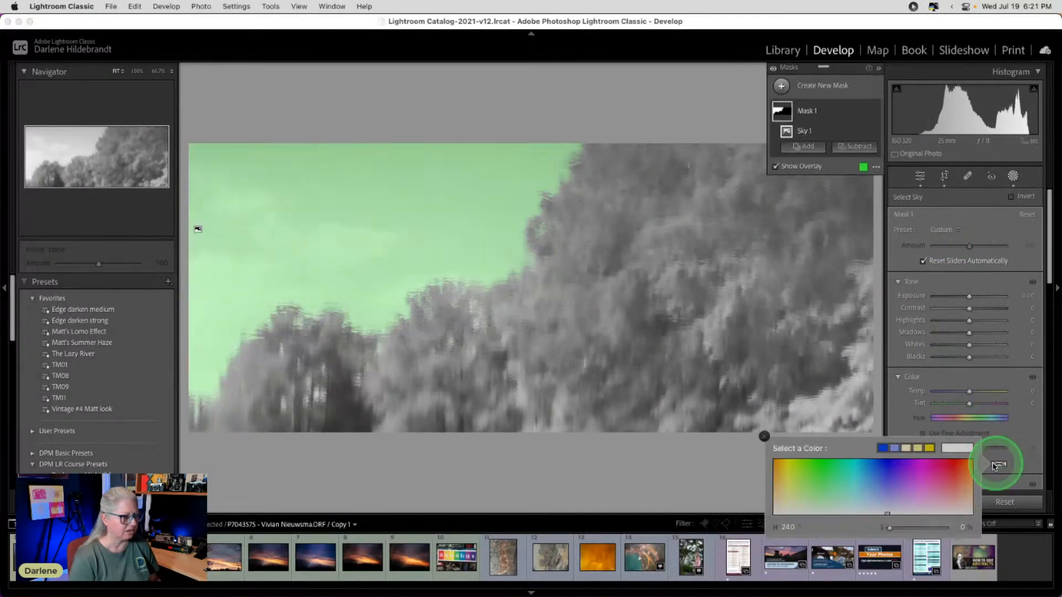
{"action": "left_click", "coordinate": [887, 477]}
{"action": "key", "text": "Return"}
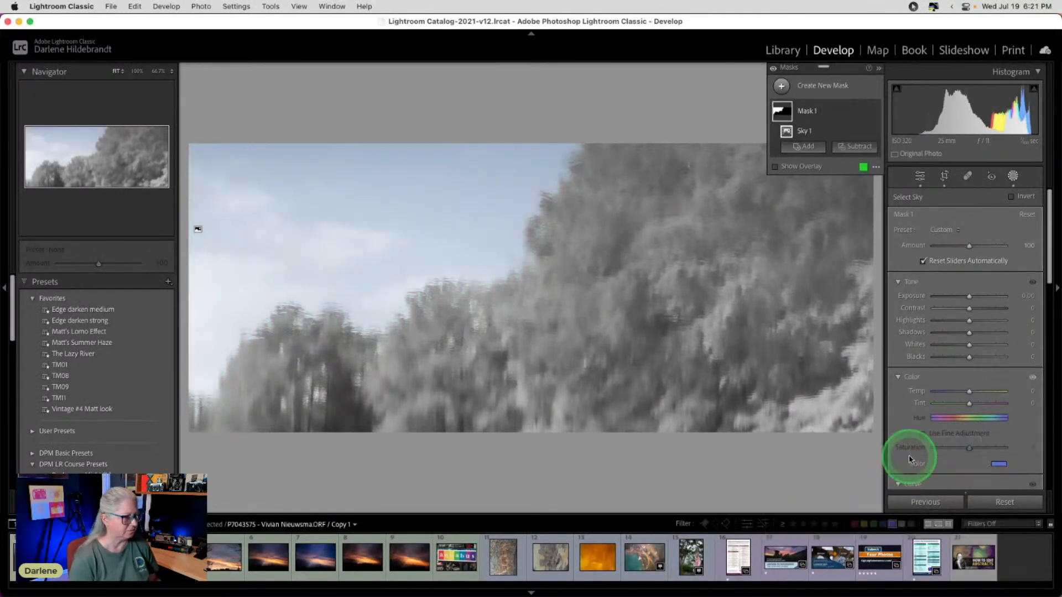
{"action": "left_click", "coordinate": [998, 464]}
{"action": "left_click", "coordinate": [882, 471]}
{"action": "left_click_drag", "start_coordinate": [885, 468], "coordinate": [888, 459]}
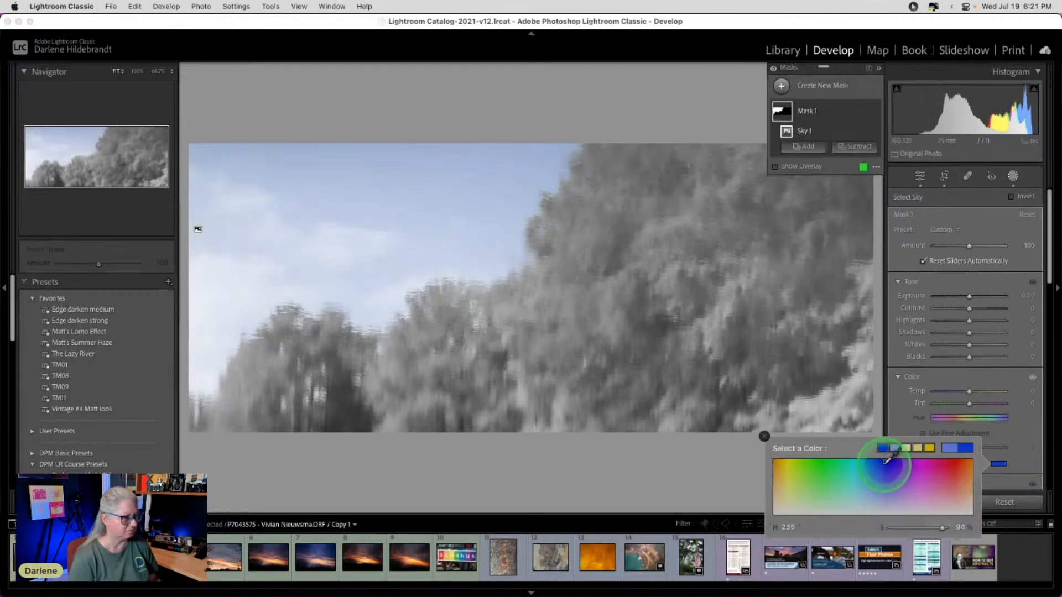
Step: Set the sky mask's Exposure to -0.37 and Highlights to -61, and make an inverted duplicate of it covering the trees
{"action": "mouse_move", "coordinate": [968, 320]}
{"action": "left_mouse_down"}
{"action": "mouse_move", "coordinate": [947, 321]}
{"action": "mouse_move", "coordinate": [968, 297]}
{"action": "mouse_move", "coordinate": [963, 306]}
{"action": "left_mouse_up"}
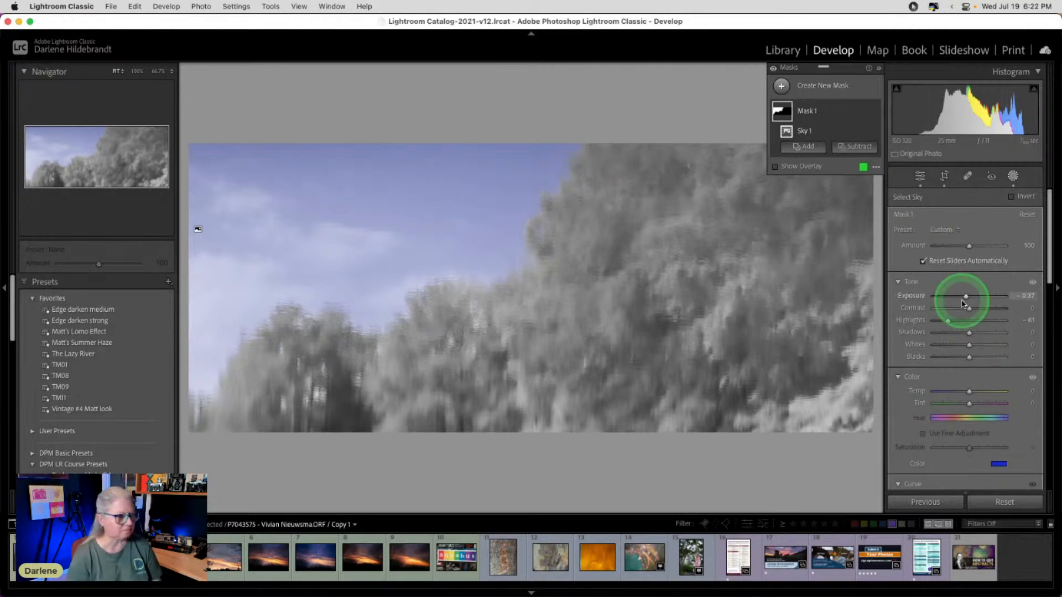
{"action": "left_click", "coordinate": [862, 111]}
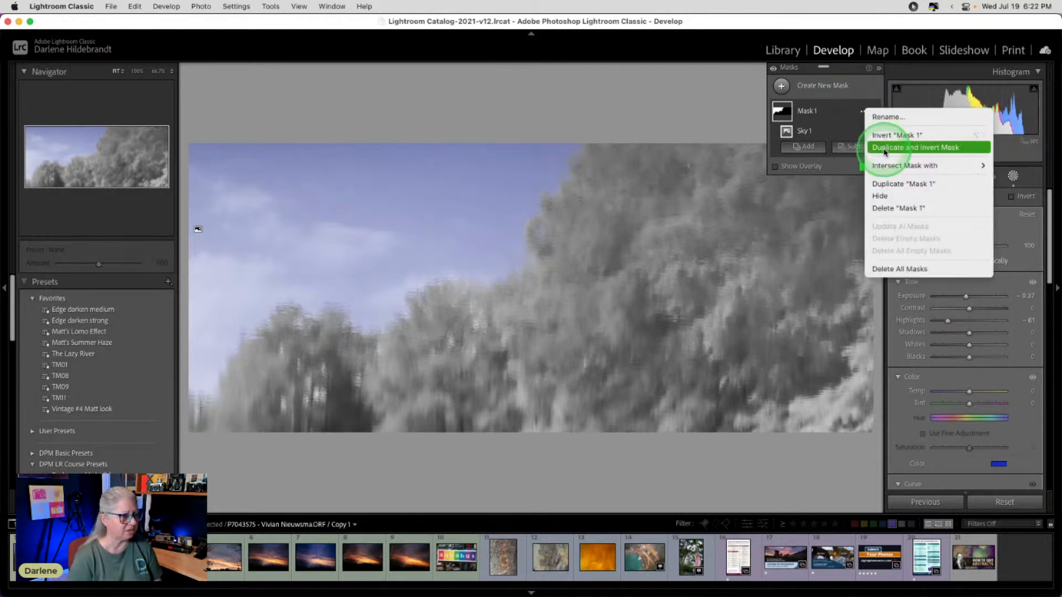
{"action": "left_click", "coordinate": [884, 148]}
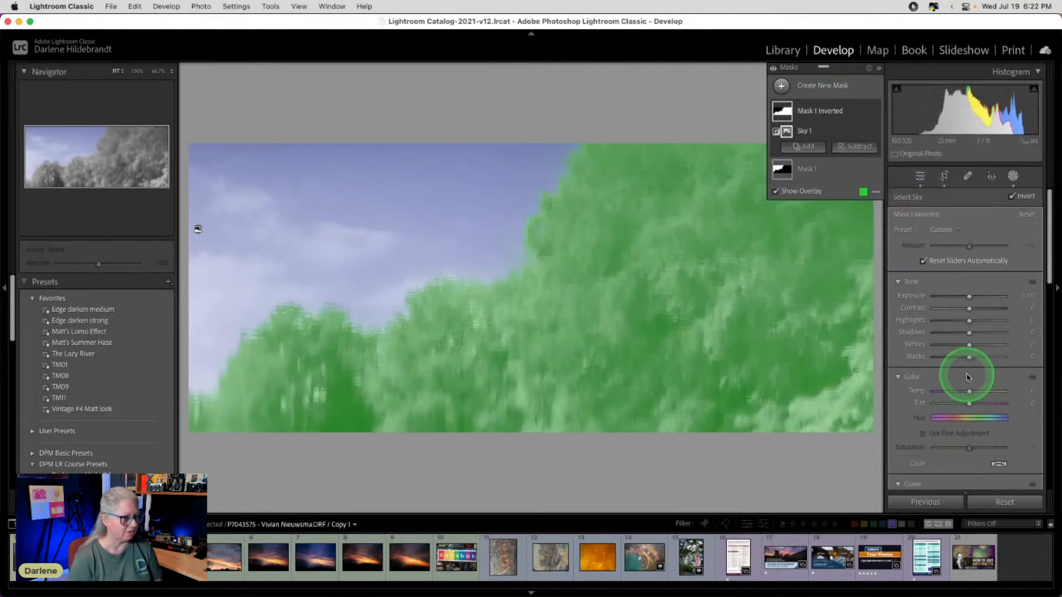
Step: Tint the inverted mask's trees green with hue 91 and saturation 61, close masking and compare the photo before and after
{"action": "left_click", "coordinate": [1000, 464]}
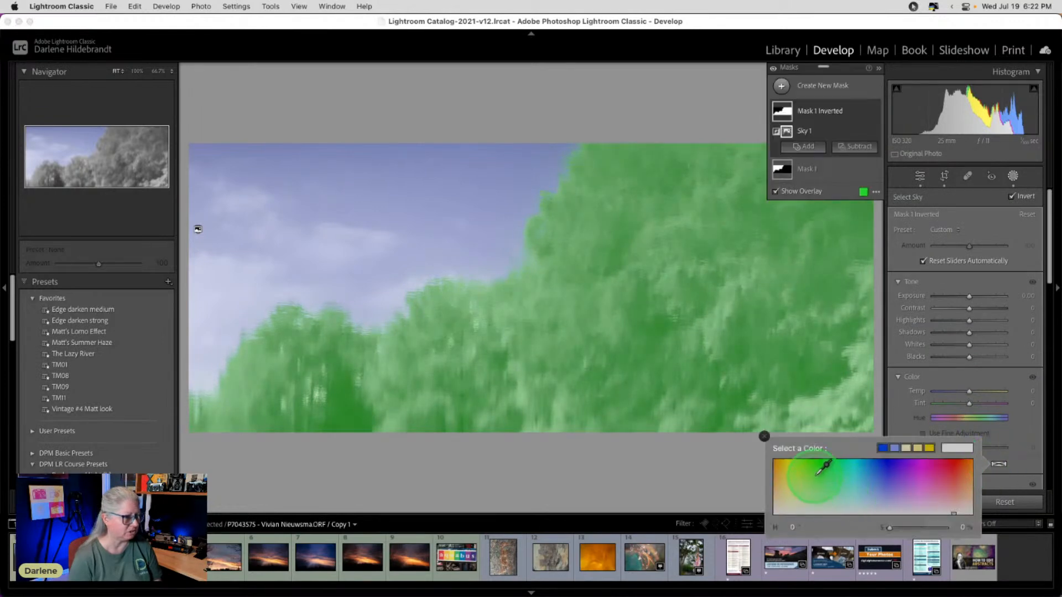
{"action": "left_click", "coordinate": [815, 475]}
{"action": "mouse_move", "coordinate": [813, 480]}
{"action": "left_mouse_down"}
{"action": "mouse_move", "coordinate": [824, 471]}
{"action": "mouse_move", "coordinate": [809, 467]}
{"action": "mouse_move", "coordinate": [804, 481]}
{"action": "left_mouse_up"}
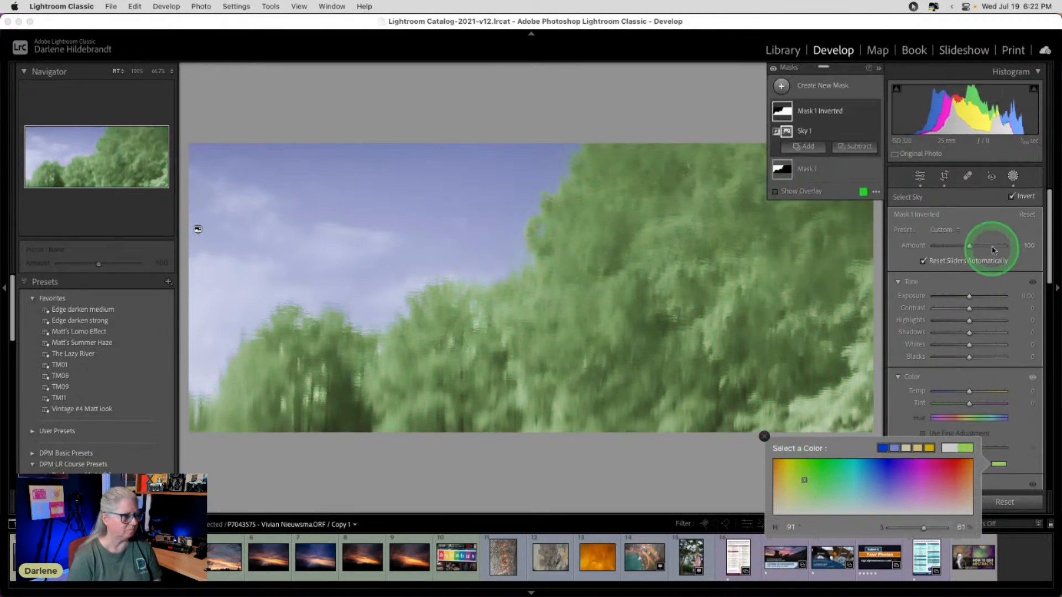
{"action": "left_click", "coordinate": [1015, 177]}
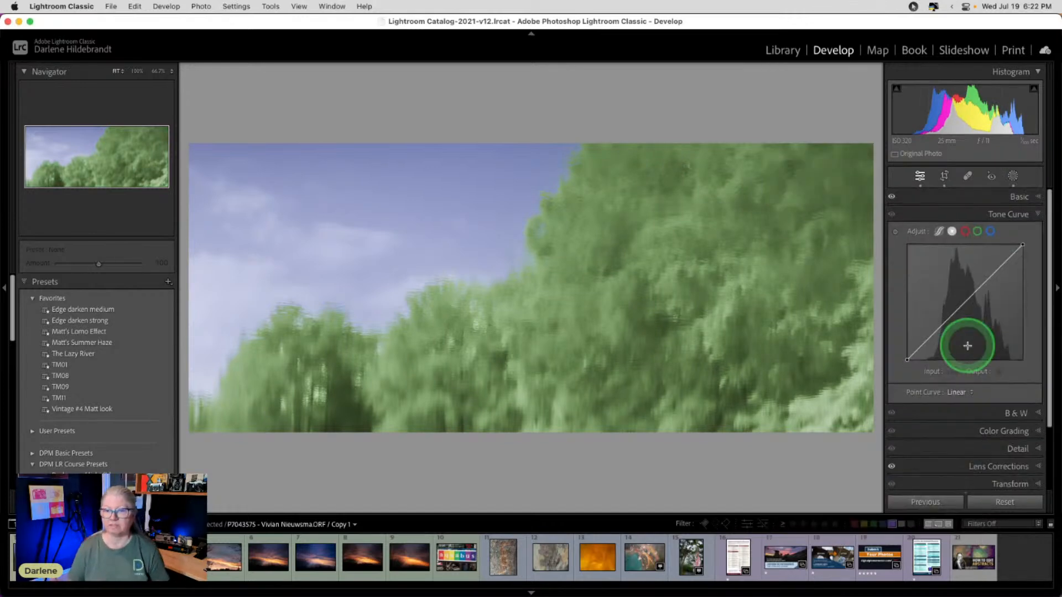
{"action": "key", "text": "backslash"}
{"action": "key", "text": "backslash"}
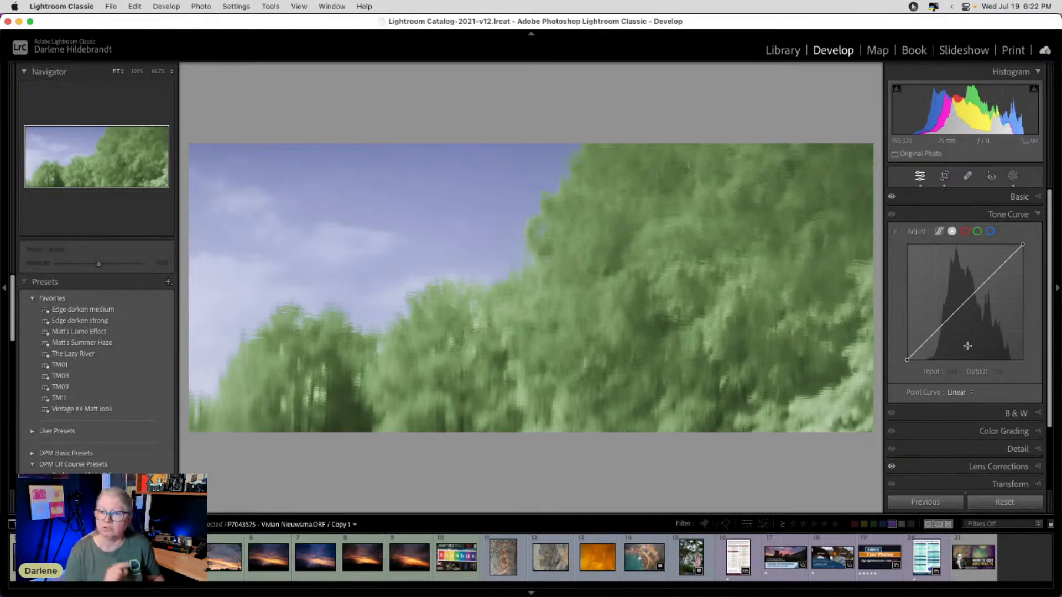
Step: In the Library grid, select the original lake reflection photo along with its virtual copy and give both the red color label
{"action": "key", "text": "g"}
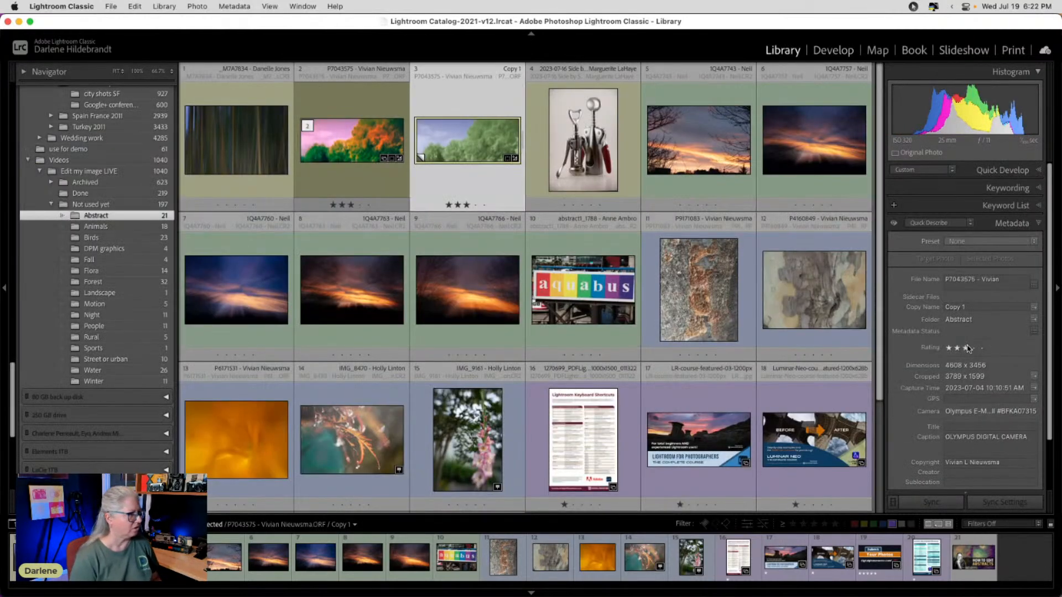
{"action": "left_click", "coordinate": [339, 147]}
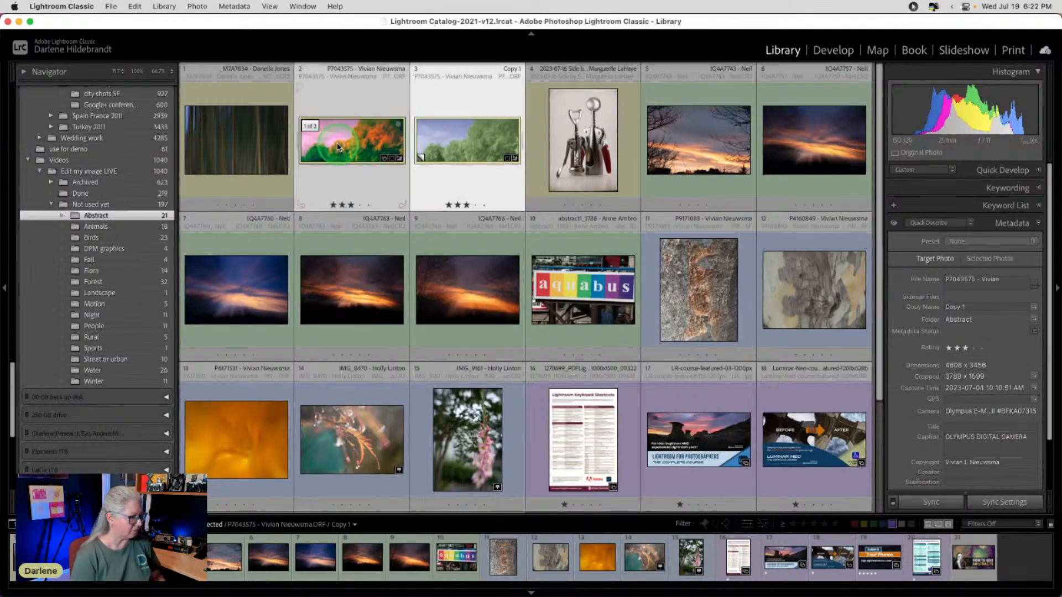
{"action": "key", "text": "6"}
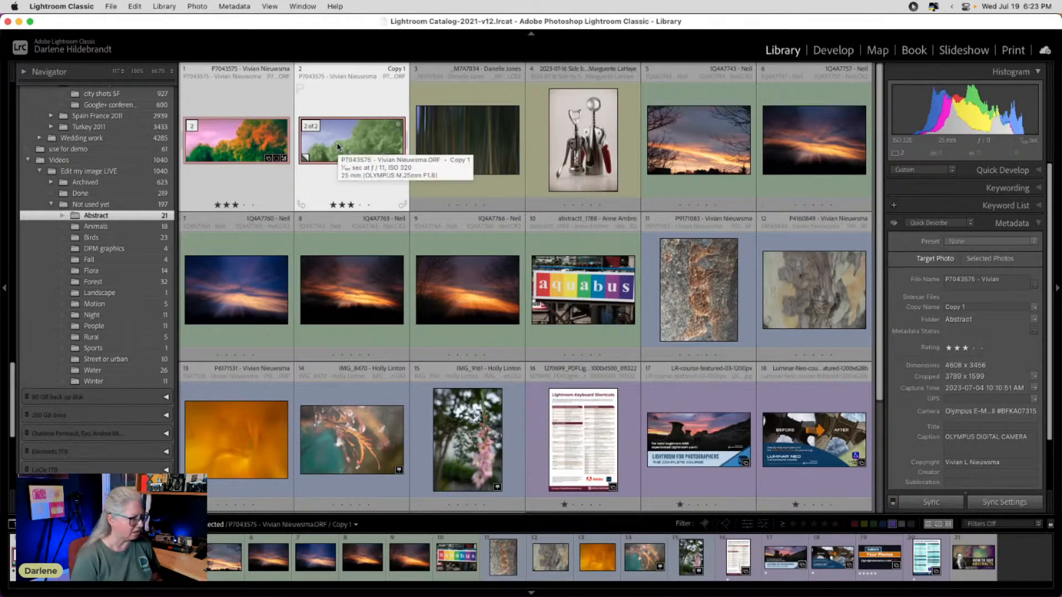
{"action": "scroll", "coordinate": [339, 147], "scroll_direction": "down", "scroll_amount": 3}
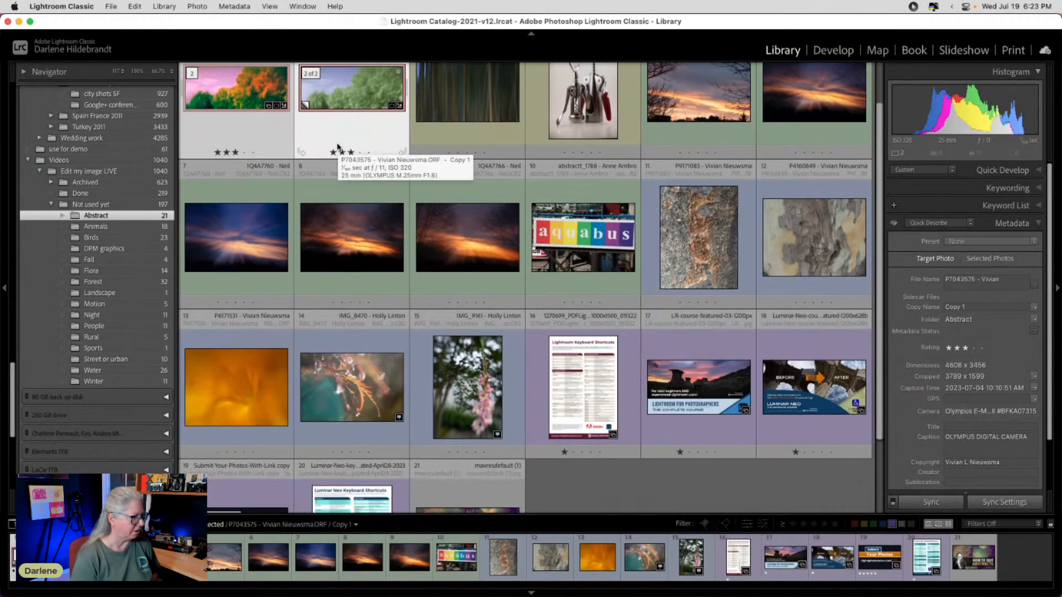
{"action": "scroll", "coordinate": [339, 147], "scroll_direction": "up", "scroll_amount": 3}
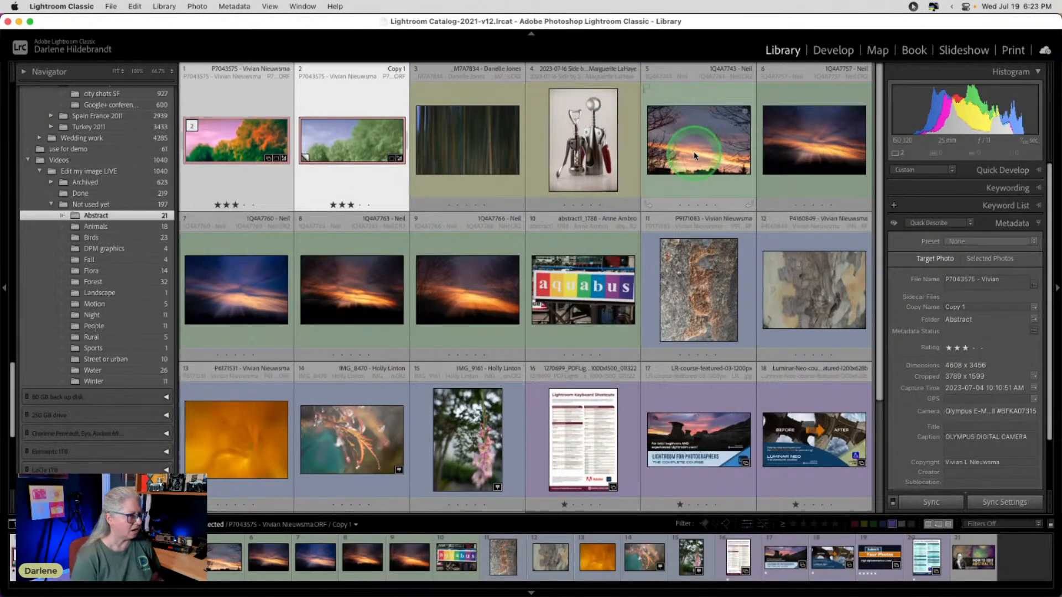
Step: Switch to Luminar Neo and show all photos in the Abstract folder
{"action": "key", "text": "super+Tab"}
{"action": "key", "text": "super+Tab"}
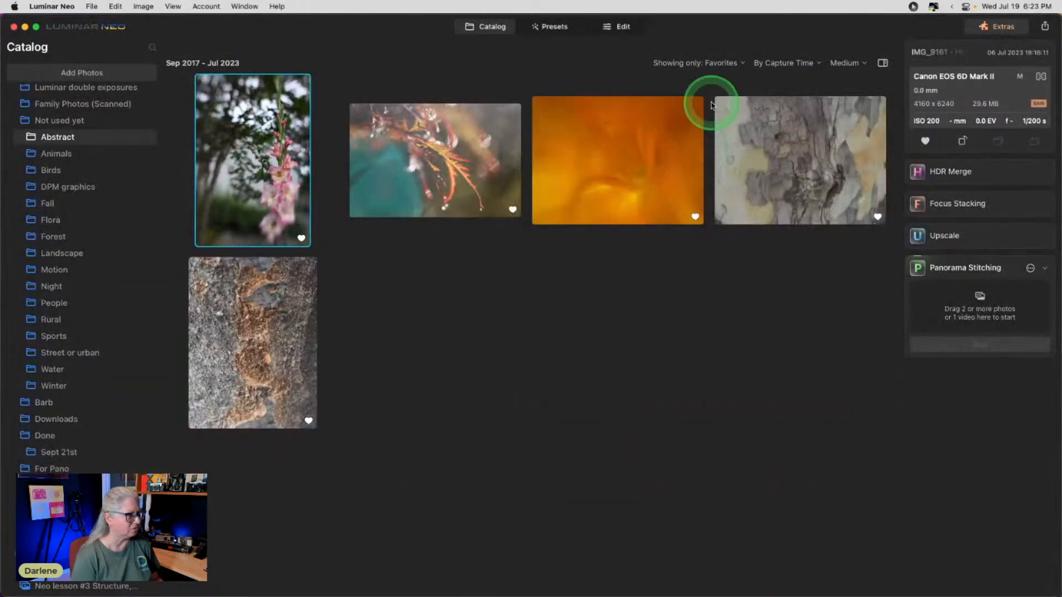
{"action": "left_click", "coordinate": [716, 65]}
{"action": "left_click", "coordinate": [691, 84]}
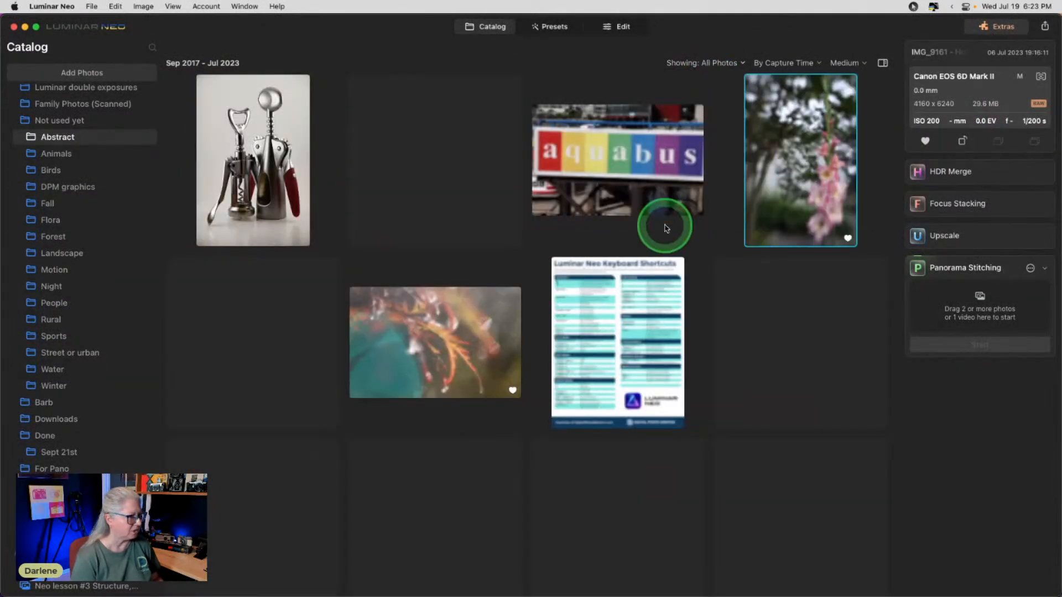
Step: Mark the five sunset photos as favorites and filter the Abstract folder to show only favorites
{"action": "scroll", "coordinate": [700, 221], "scroll_direction": "down", "scroll_amount": 3}
{"action": "left_click", "coordinate": [758, 251]}
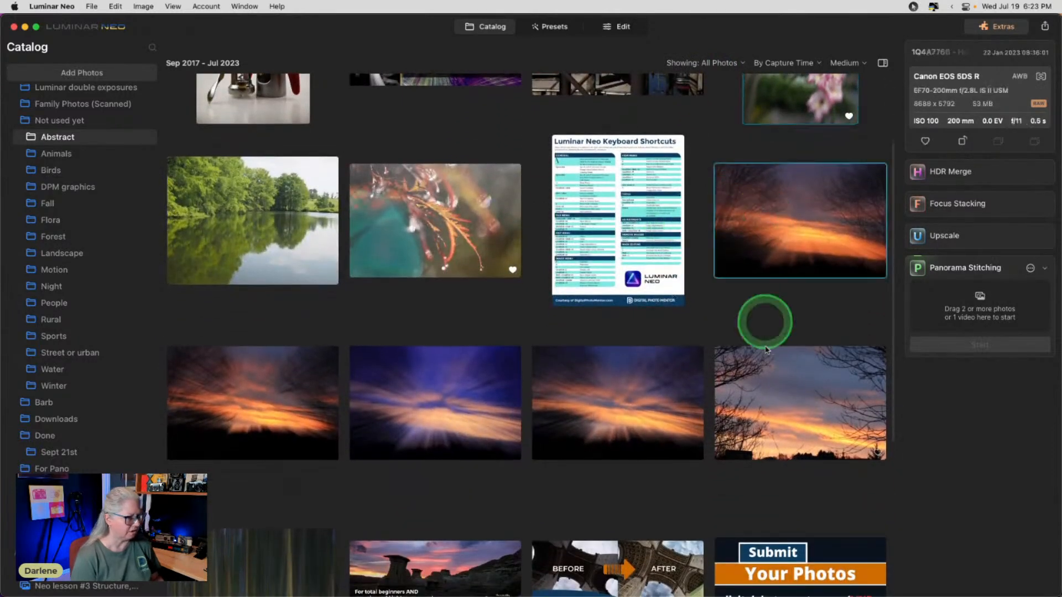
{"action": "left_click", "coordinate": [759, 434], "text": "shift"}
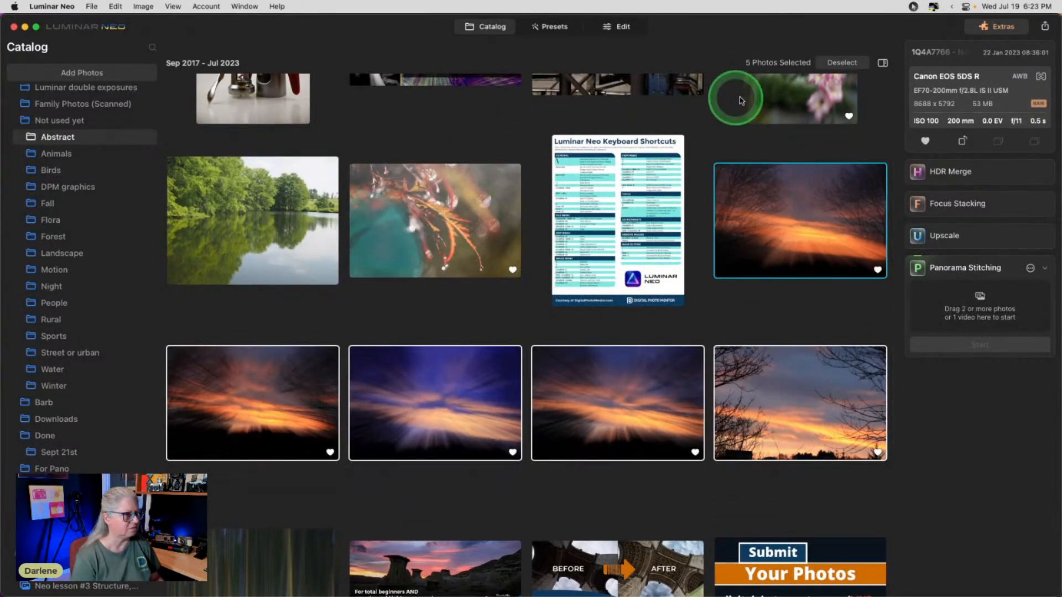
{"action": "left_click", "coordinate": [842, 63]}
{"action": "left_click", "coordinate": [721, 64]}
{"action": "left_click", "coordinate": [686, 110]}
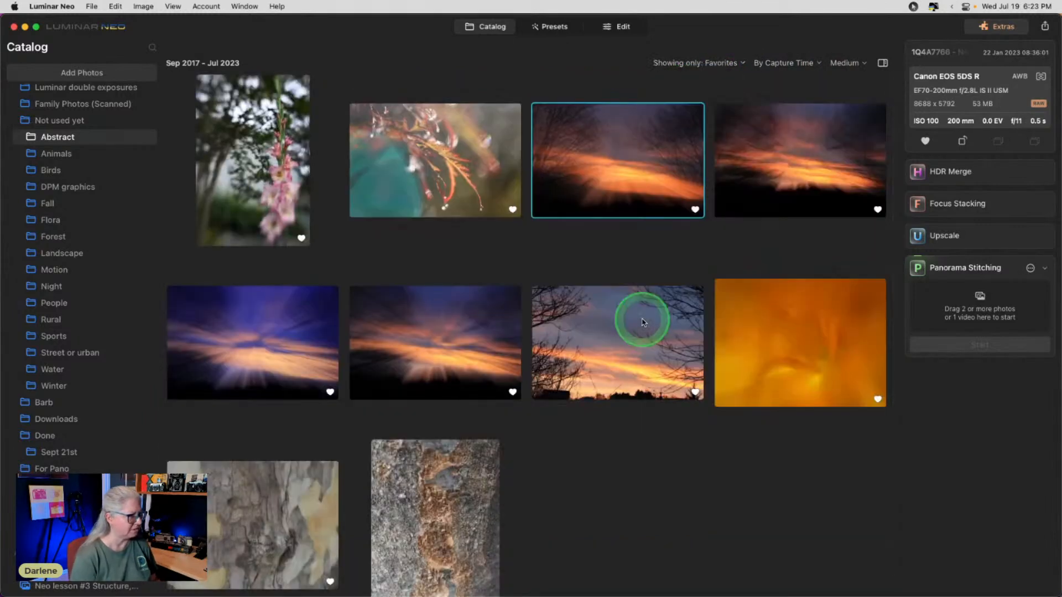
Step: View the sunset photo with bare branches at full size and compare the zoom-blur versions of the scene one by one
{"action": "double_click", "coordinate": [631, 349]}
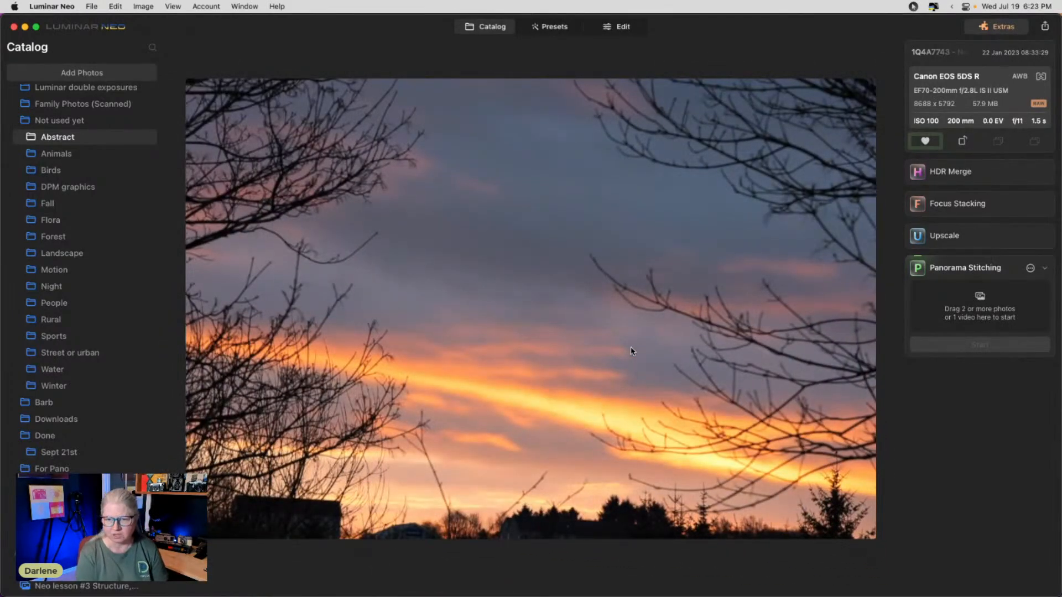
{"action": "key", "text": "Right"}
{"action": "key", "text": "Right"}
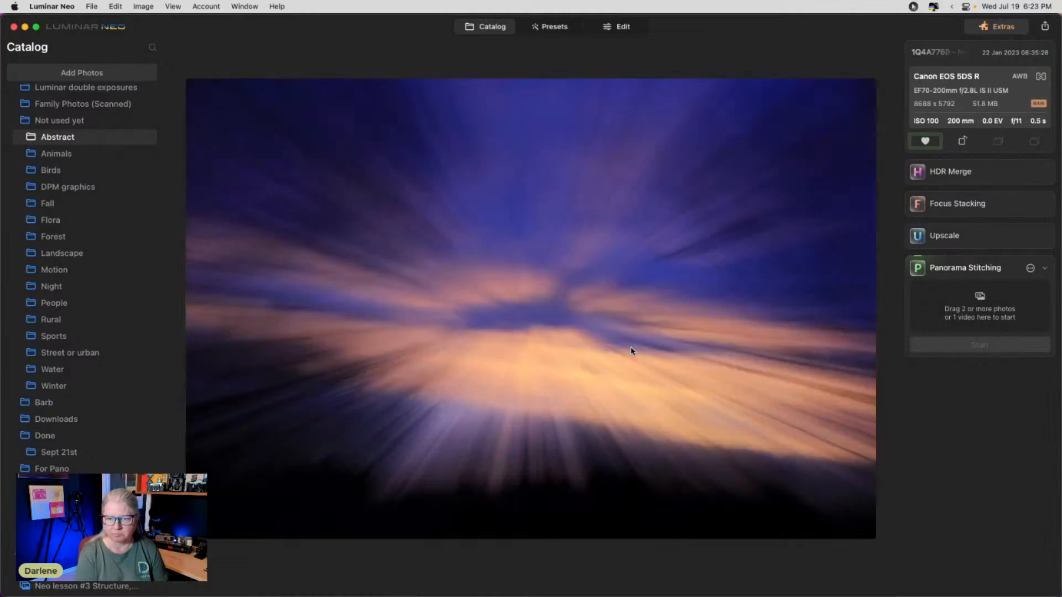
{"action": "key", "text": "Right"}
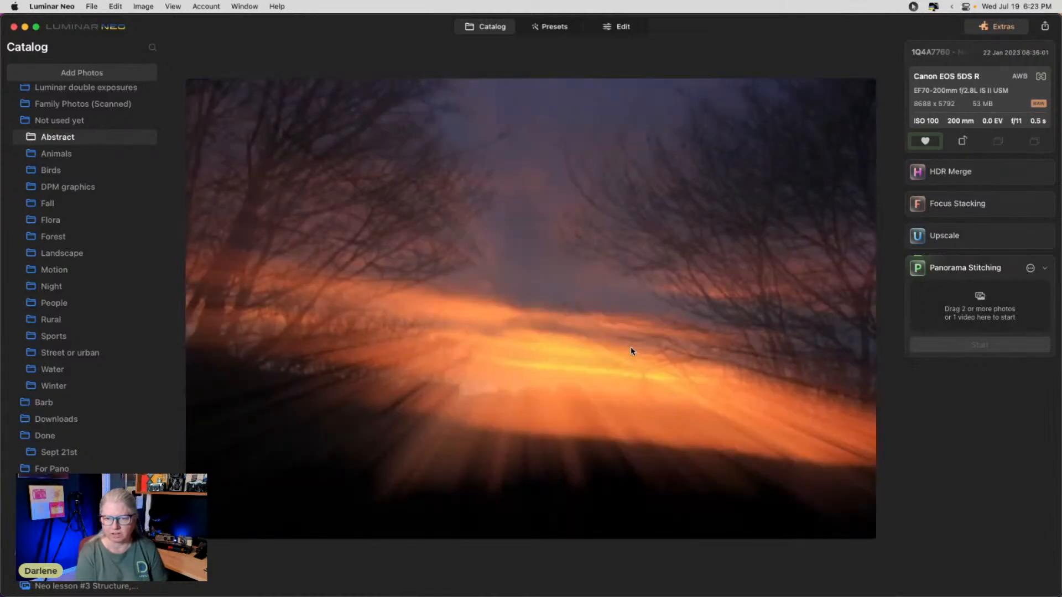
{"action": "key", "text": "Right"}
{"action": "key", "text": "Left"}
{"action": "key", "text": "Left"}
{"action": "key", "text": "Left"}
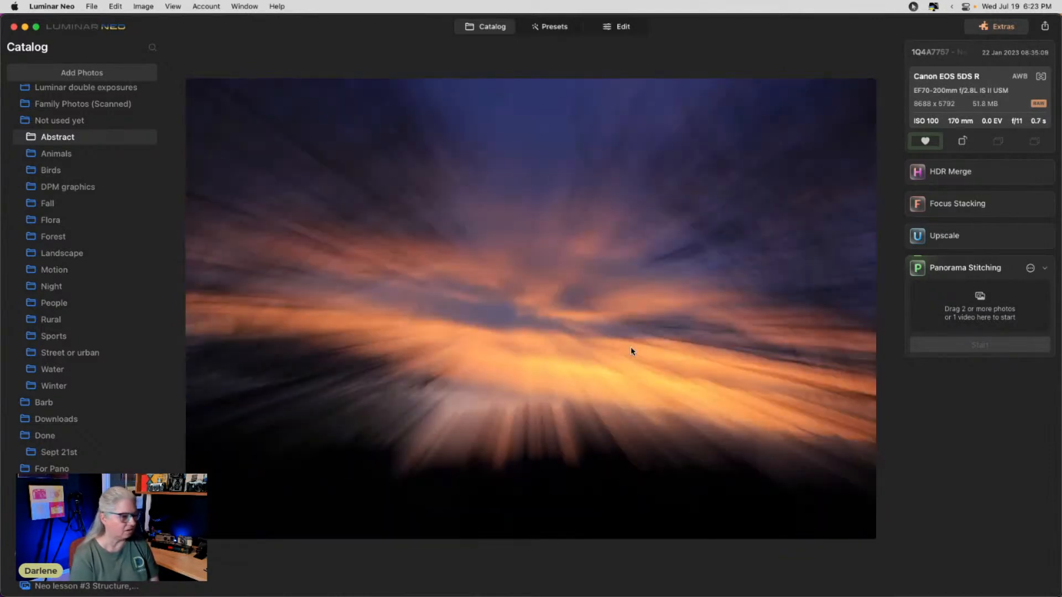
{"action": "key", "text": "Right"}
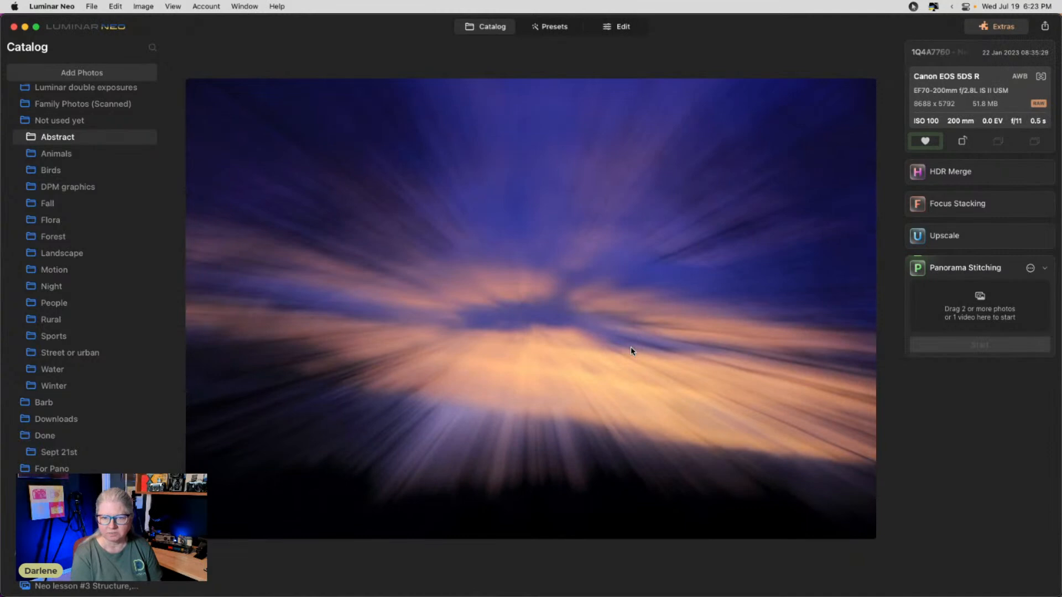
{"action": "key", "text": "Left"}
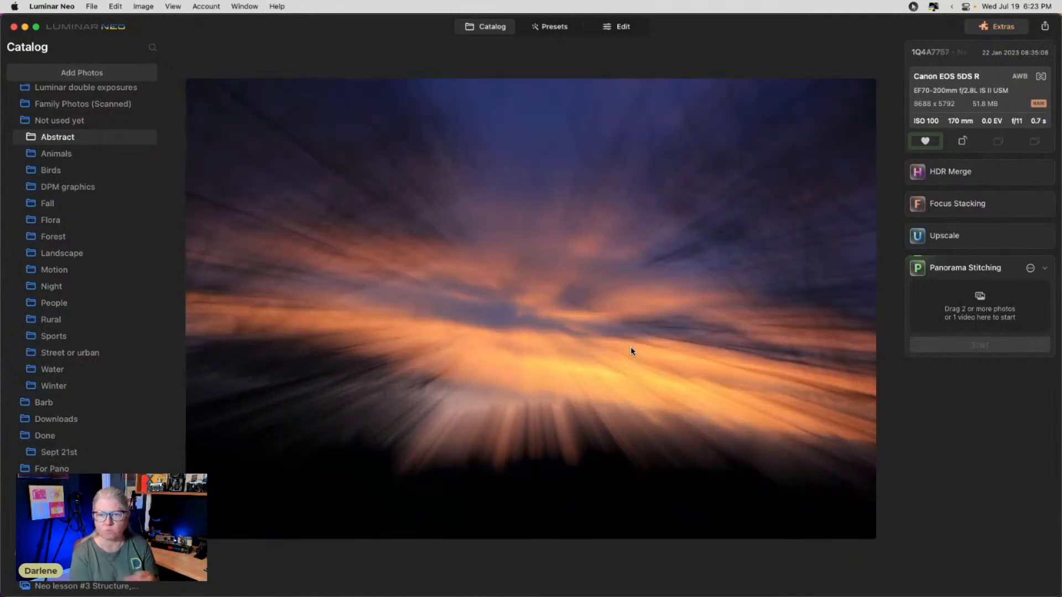
{"action": "key", "text": "Right"}
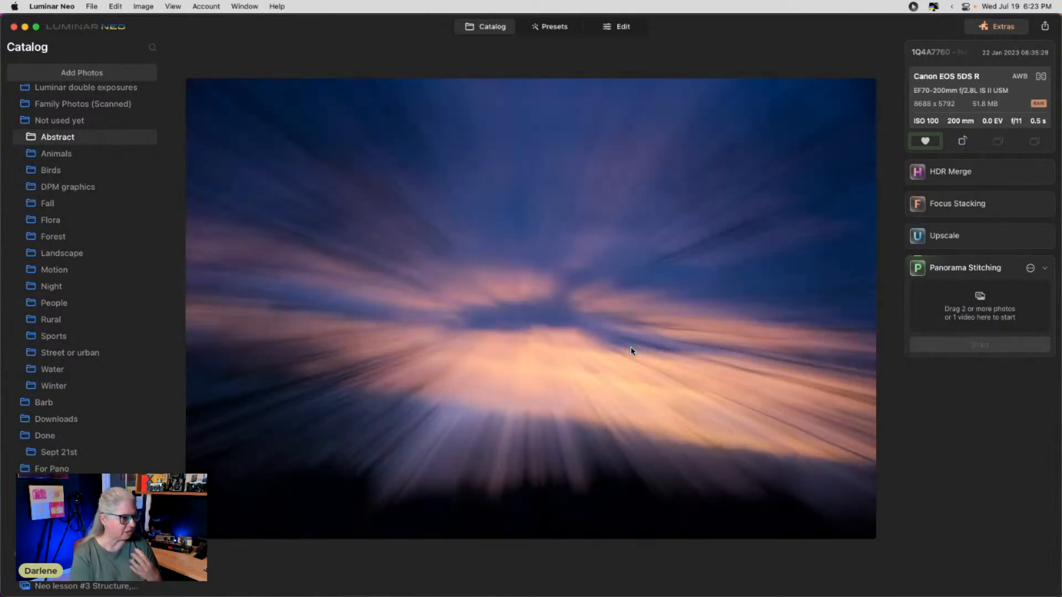
{"action": "key", "text": "Left"}
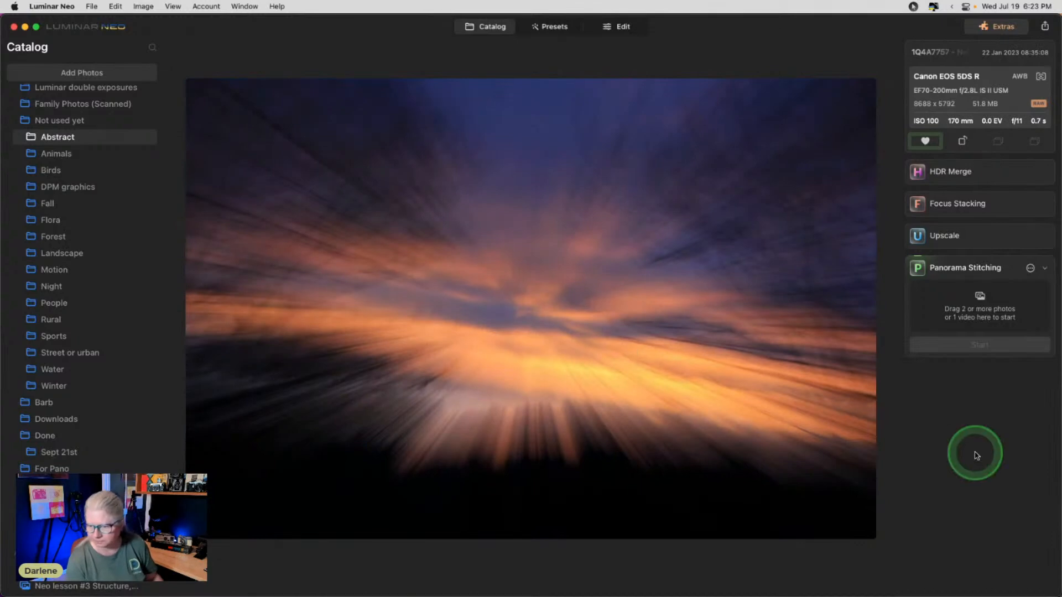
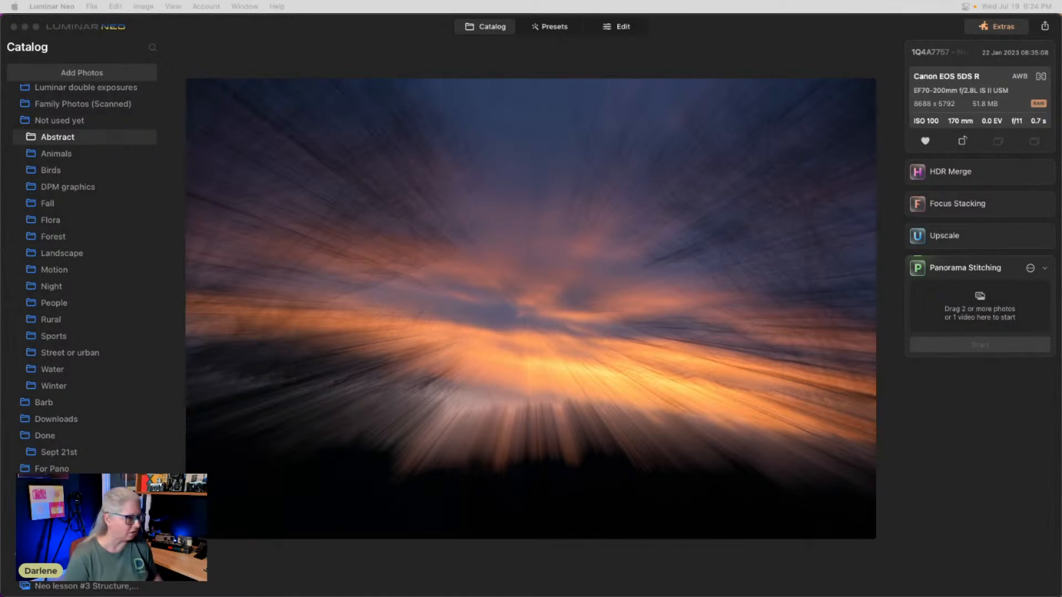
Step: Run HDR Merge on the single zoom-blur sunset photo 1Q4A7757
{"action": "left_click", "coordinate": [579, 57]}
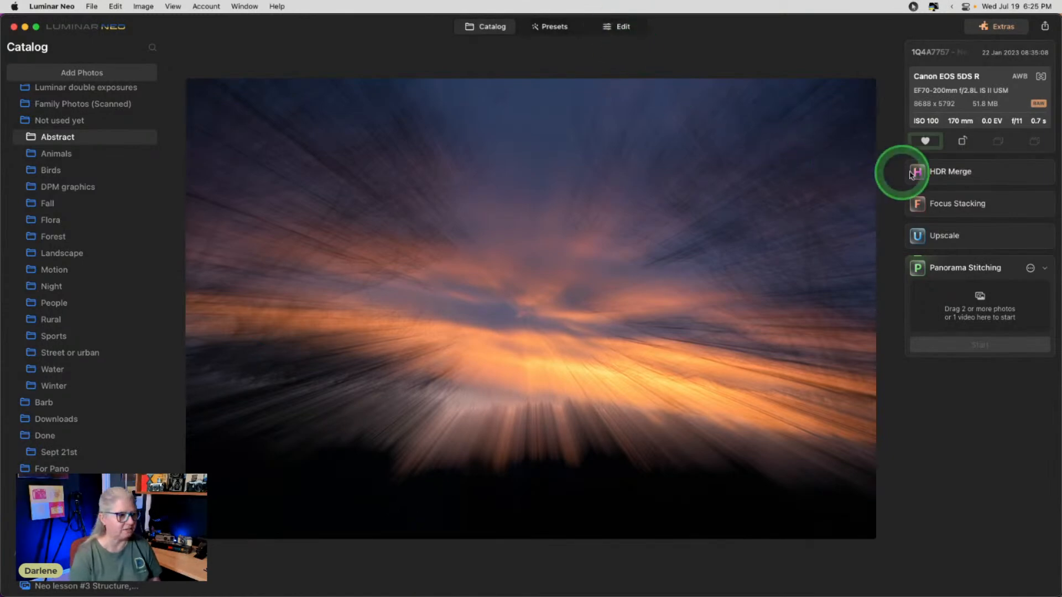
{"action": "left_click", "coordinate": [943, 173]}
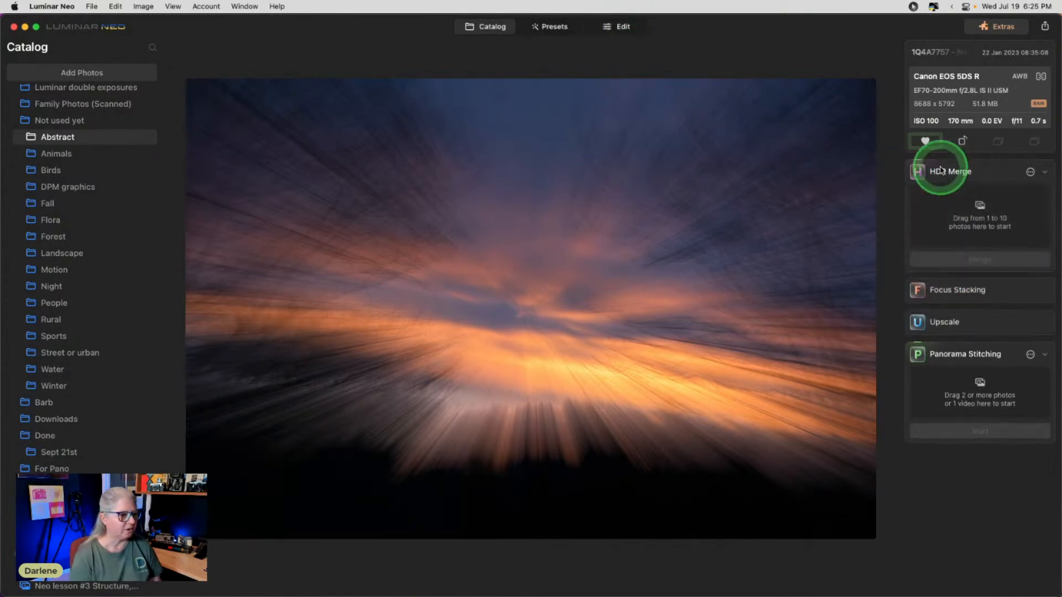
{"action": "double_click", "coordinate": [500, 301]}
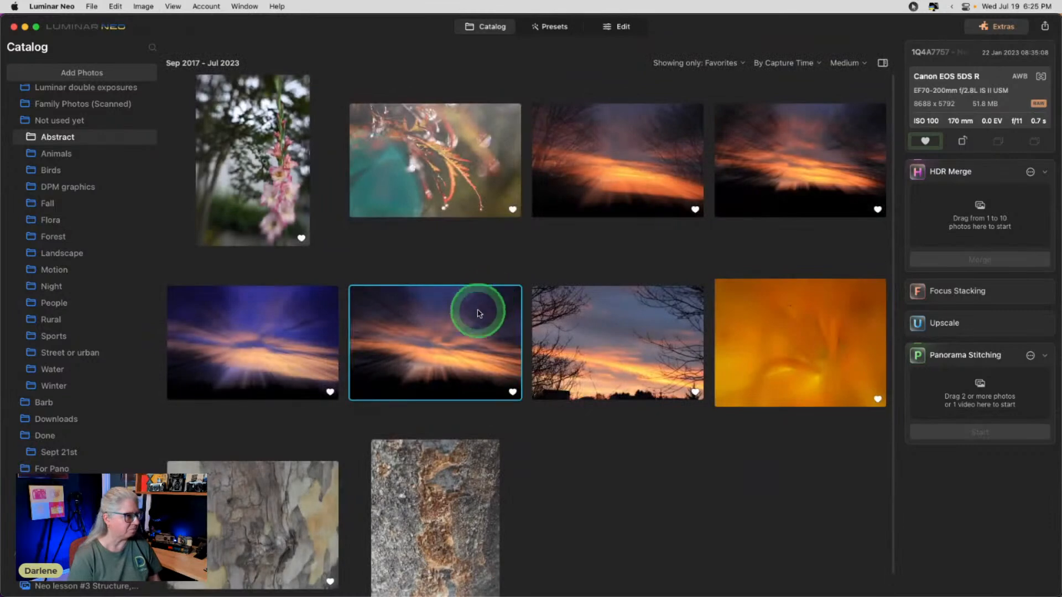
{"action": "left_click_drag", "start_coordinate": [435, 324], "coordinate": [937, 219]}
{"action": "left_click", "coordinate": [983, 260]}
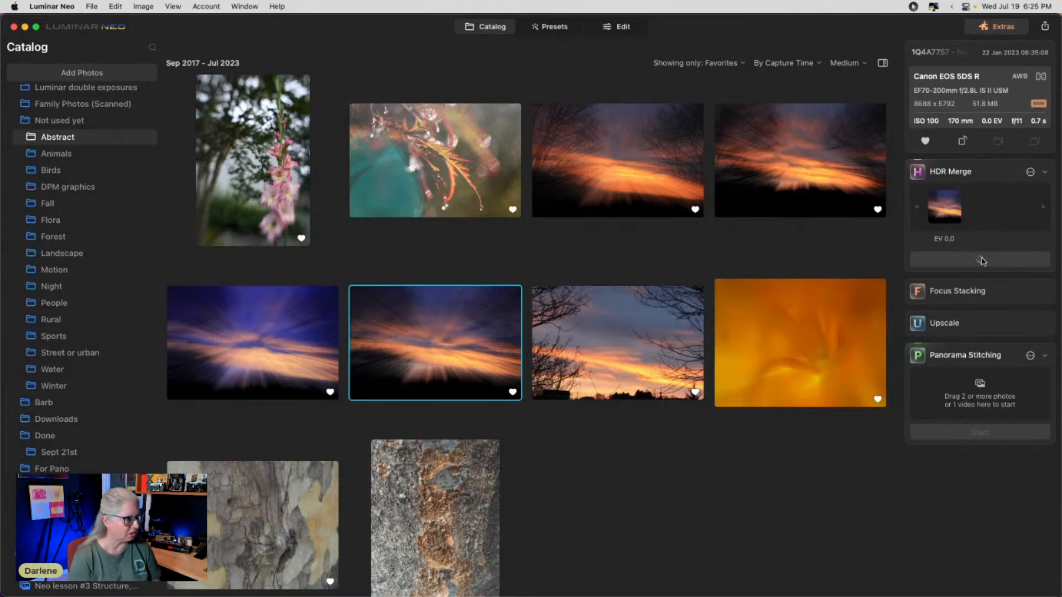
{"action": "left_click", "coordinate": [982, 260]}
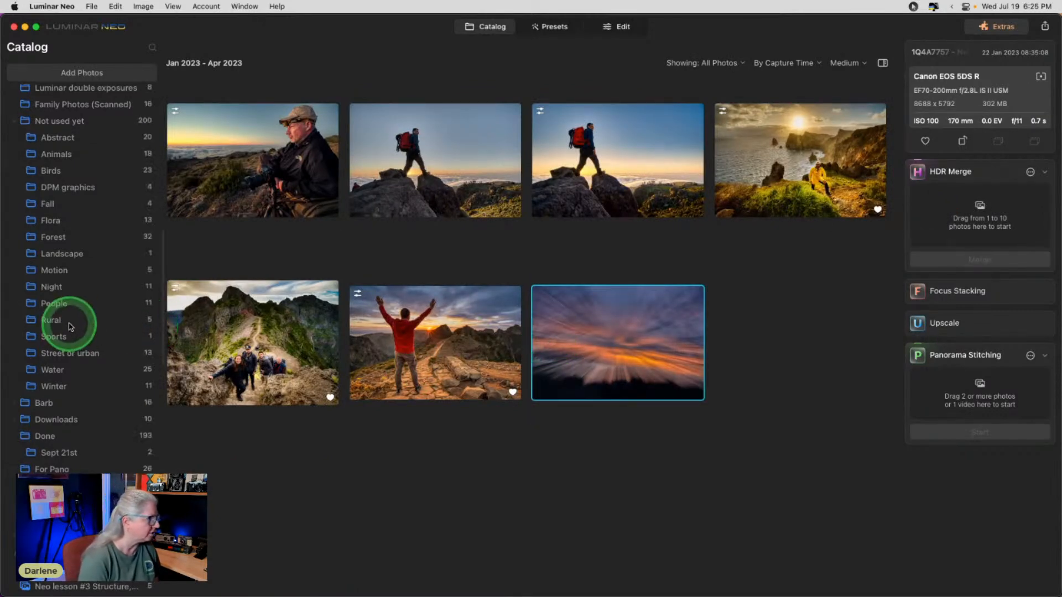
Step: Move the merged HDR photo into the Abstract folder as a favorite, and select it there
{"action": "scroll", "coordinate": [71, 326], "scroll_direction": "up", "scroll_amount": 2}
{"action": "left_click_drag", "start_coordinate": [586, 336], "coordinate": [104, 166]}
{"action": "key", "text": "p"}
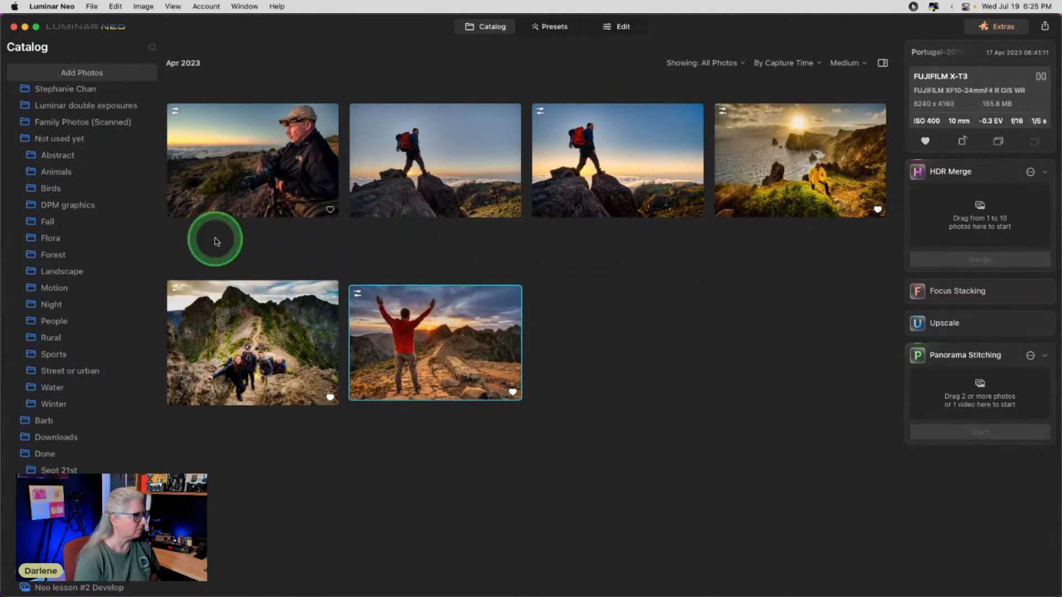
{"action": "left_click", "coordinate": [78, 158]}
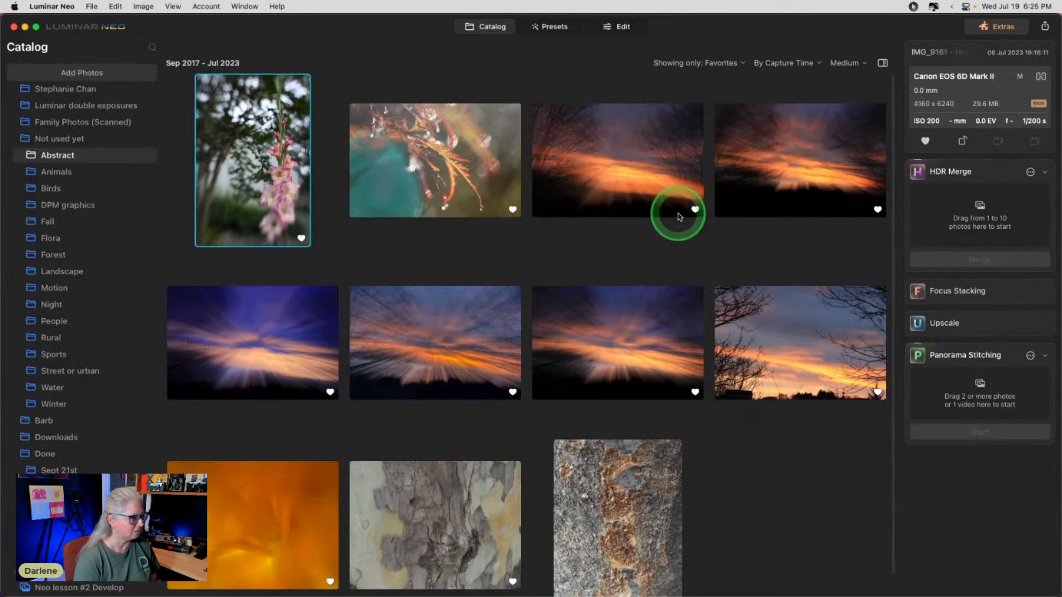
{"action": "left_click", "coordinate": [420, 352]}
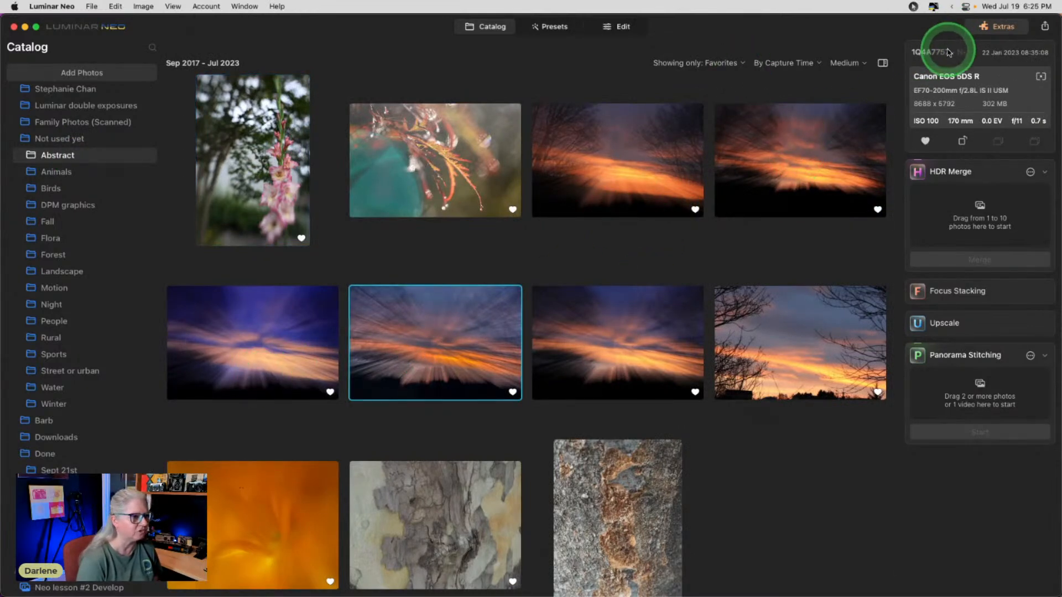
Step: Open the merged HDR zoom-blur sunset photo at full size and bring it into the editing workspace
{"action": "double_click", "coordinate": [600, 321]}
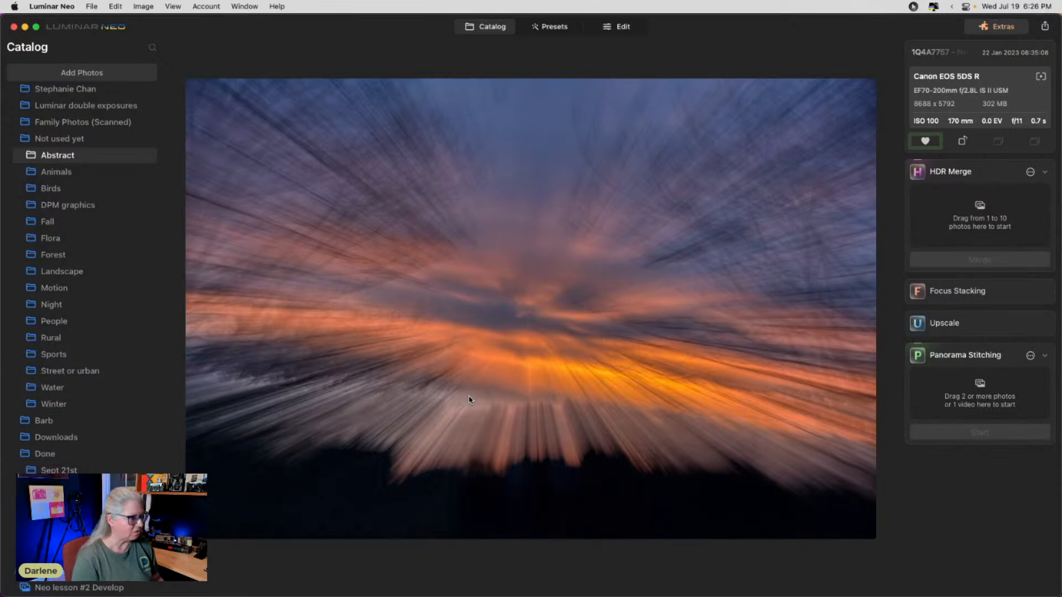
{"action": "key", "text": "space"}
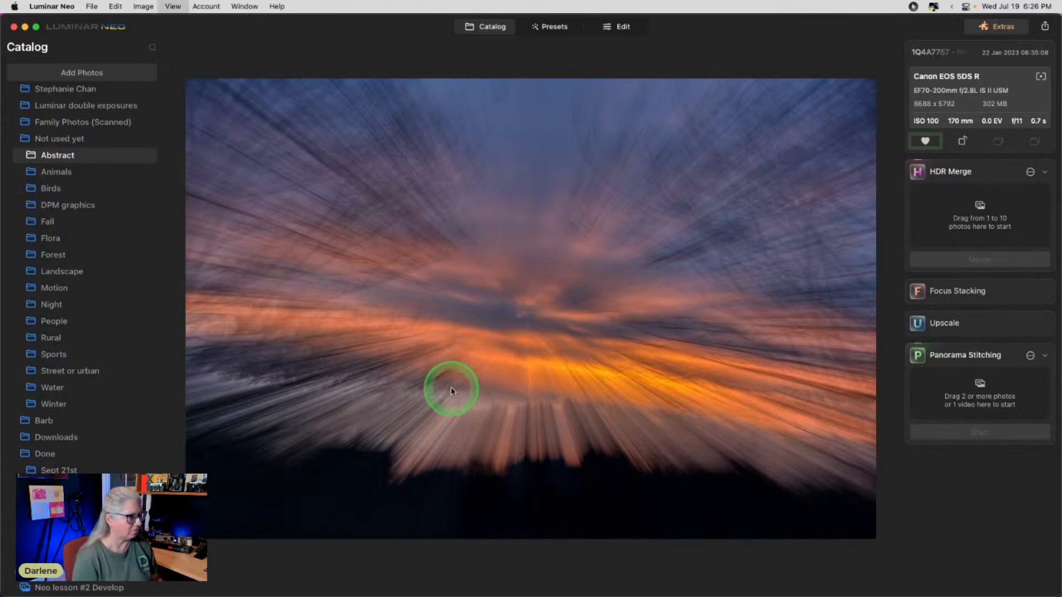
{"action": "left_click", "coordinate": [609, 27]}
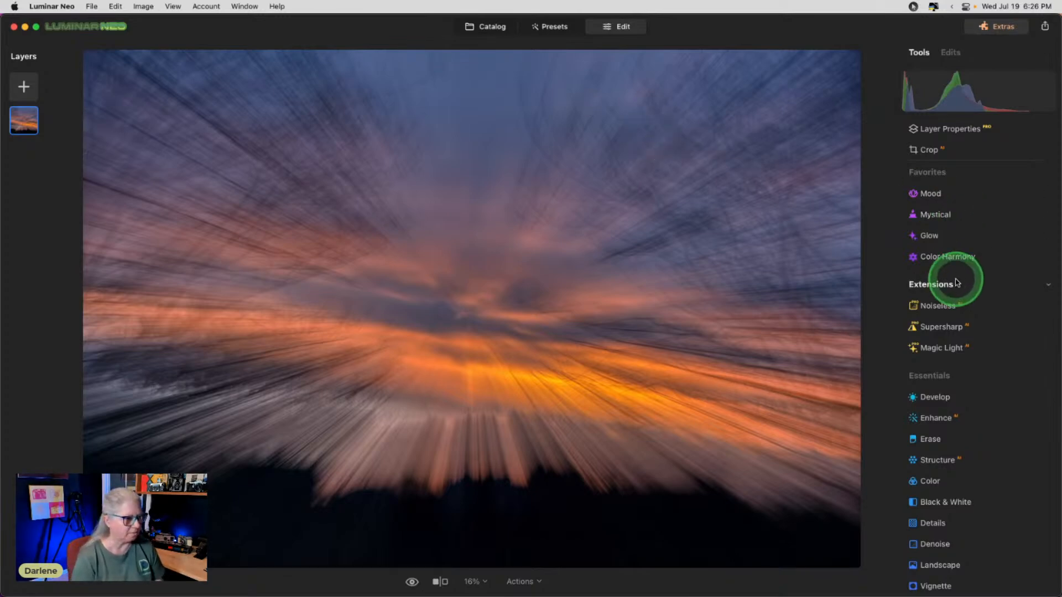
Step: Apply Color Harmony's Color Contrast to the sunset with Amount 38 and Hue 317
{"action": "left_click", "coordinate": [960, 256]}
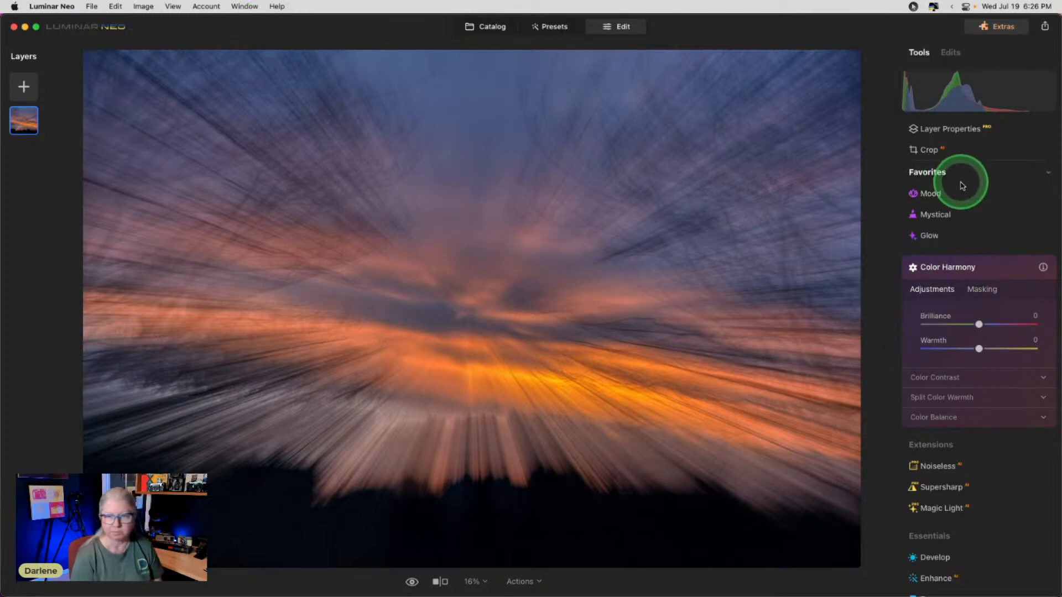
{"action": "left_click", "coordinate": [950, 379]}
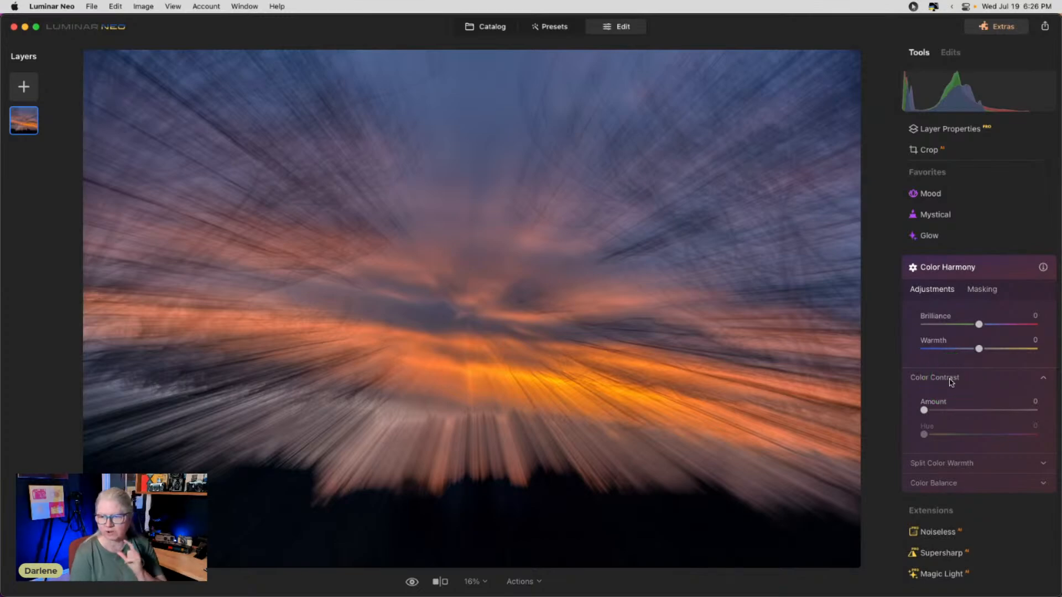
{"action": "left_click_drag", "start_coordinate": [924, 410], "coordinate": [940, 433]}
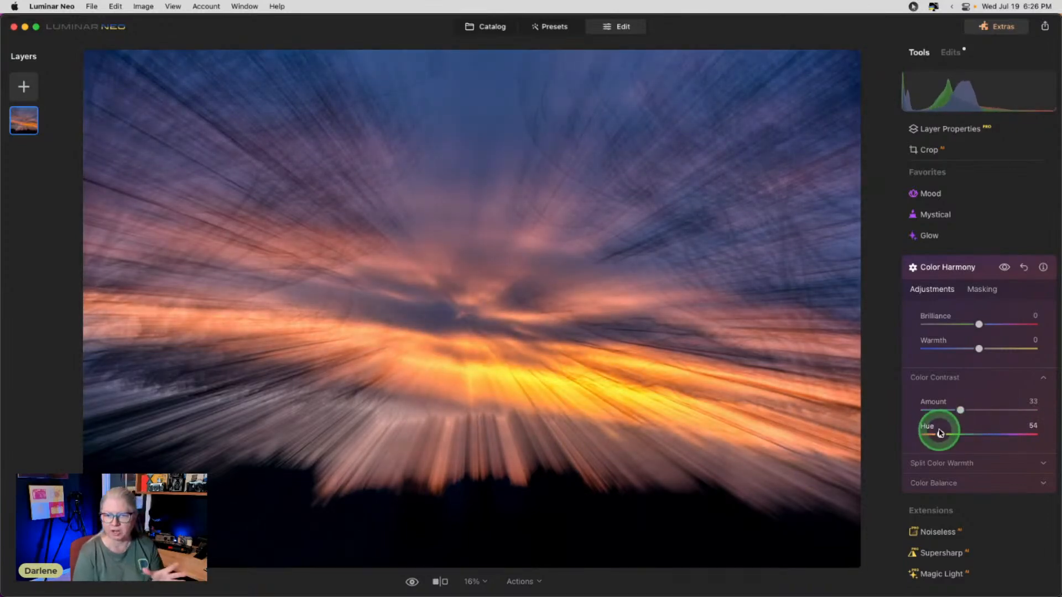
{"action": "left_click_drag", "start_coordinate": [940, 433], "coordinate": [991, 433]}
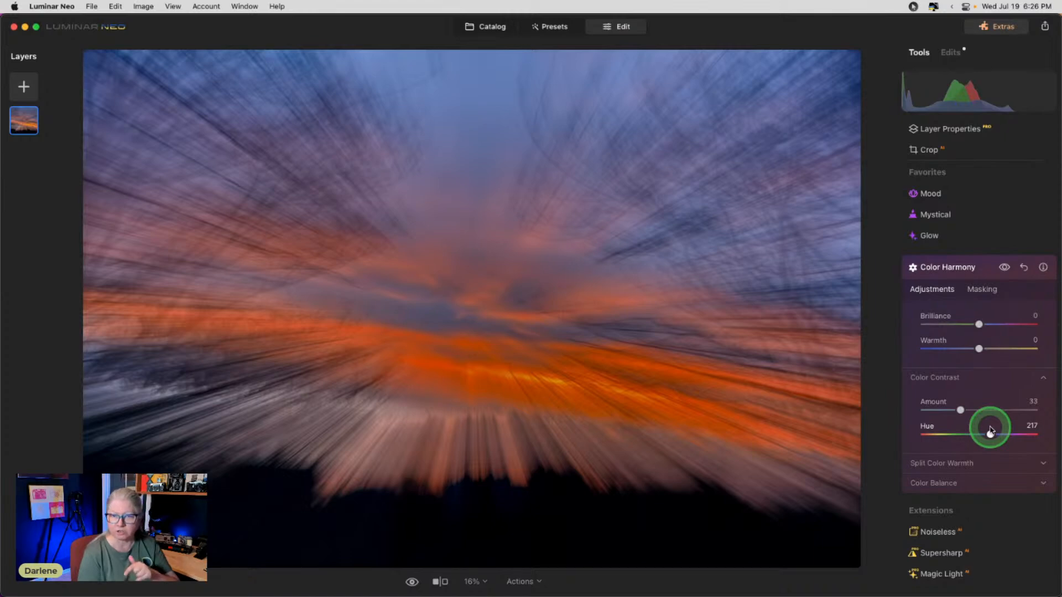
{"action": "left_click_drag", "start_coordinate": [991, 433], "coordinate": [957, 431]}
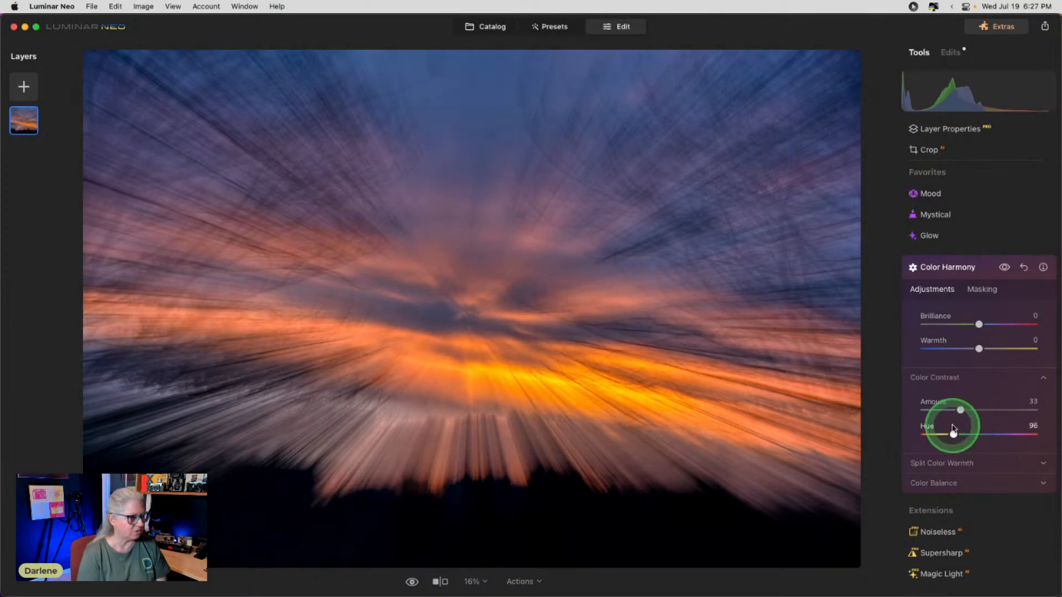
{"action": "left_click_drag", "start_coordinate": [961, 410], "coordinate": [1051, 410]}
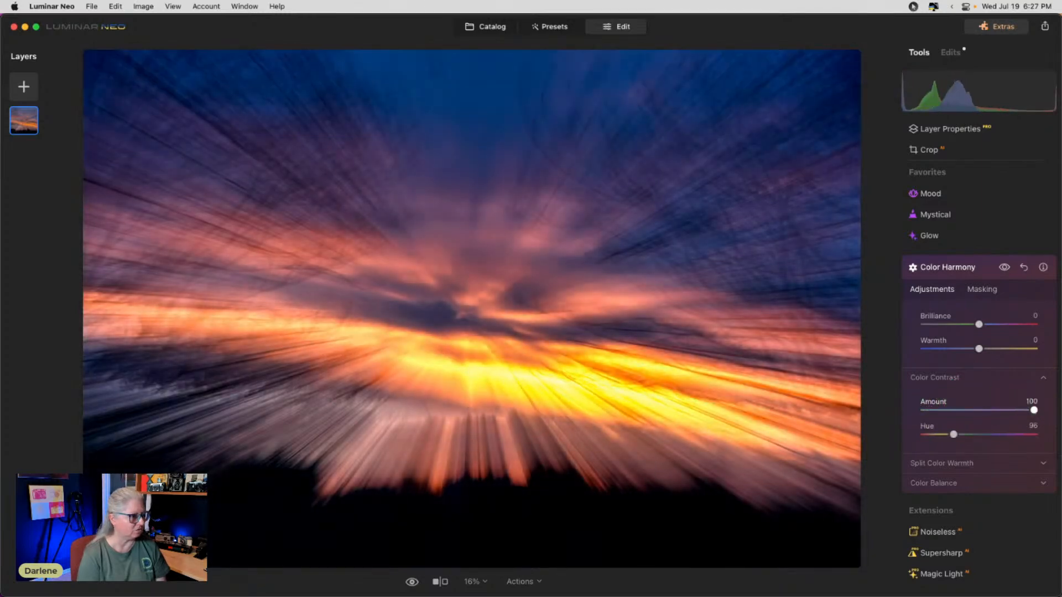
{"action": "left_click_drag", "start_coordinate": [1034, 410], "coordinate": [965, 410]}
Step: Set Color Harmony's Split Color Warmth to Warm 2 and Cool -48
{"action": "left_click", "coordinate": [943, 462]}
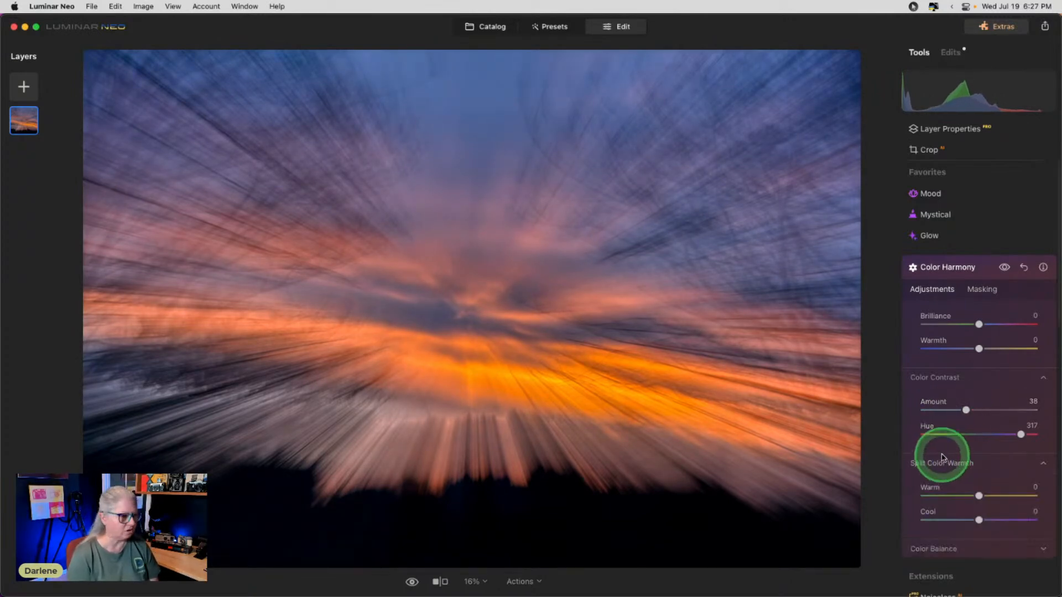
{"action": "left_click_drag", "start_coordinate": [979, 441], "coordinate": [947, 439]}
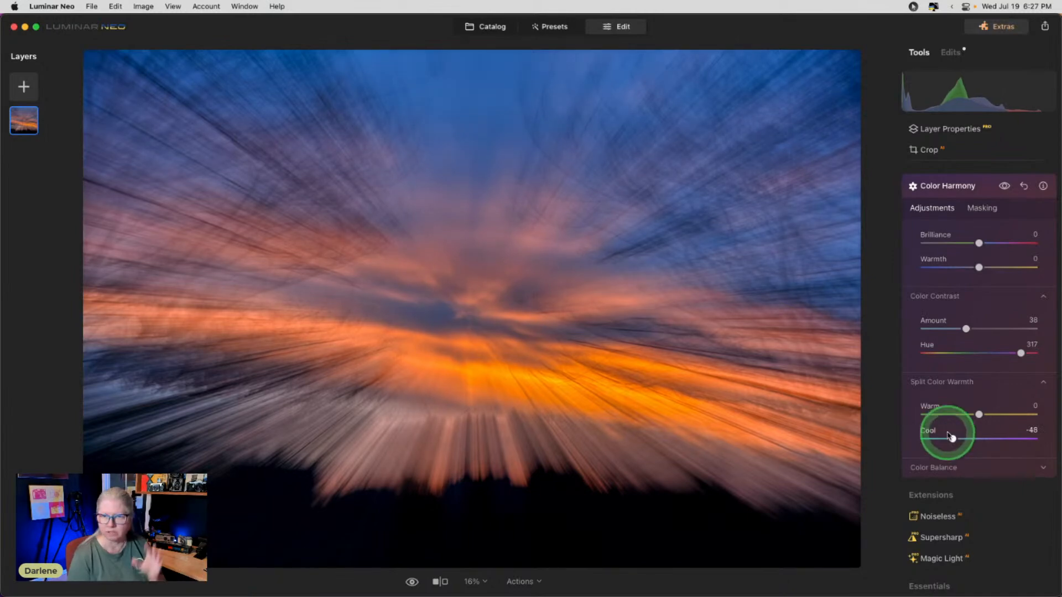
{"action": "left_click", "coordinate": [978, 415]}
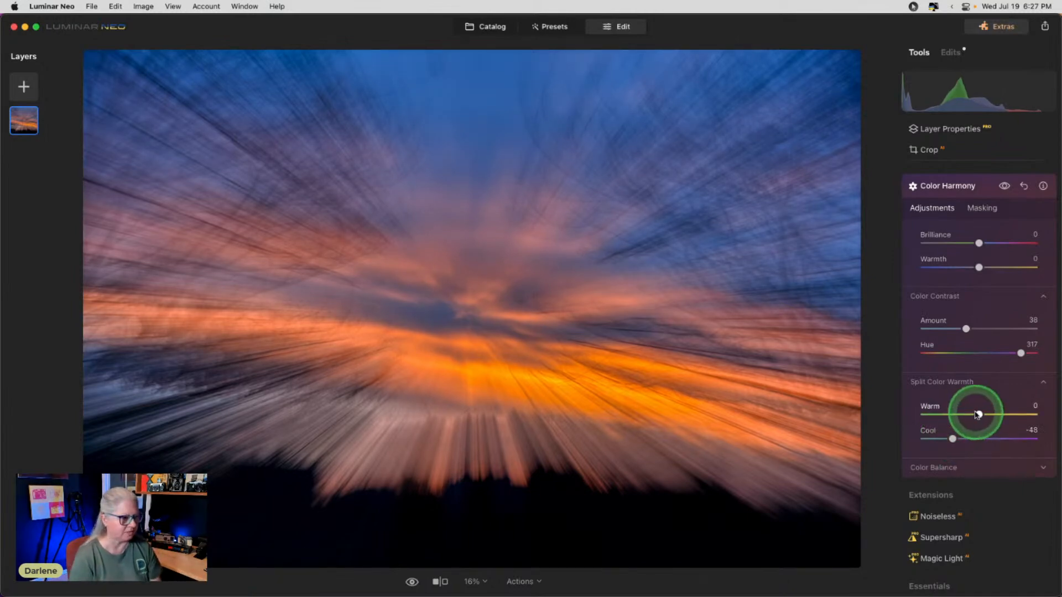
{"action": "mouse_move", "coordinate": [980, 416]}
{"action": "left_mouse_down"}
{"action": "mouse_move", "coordinate": [1020, 412]}
{"action": "mouse_move", "coordinate": [866, 417]}
{"action": "mouse_move", "coordinate": [978, 416]}
{"action": "left_mouse_up"}
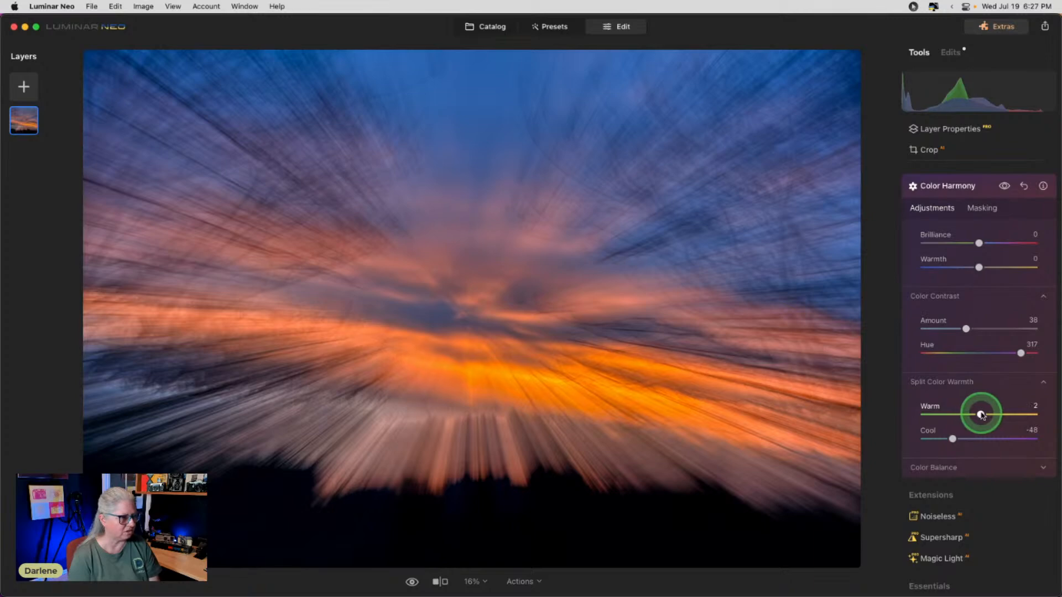
Step: Fine-tune Color Harmony with Brilliance at 8, Color Contrast Amount at 23 and Split Color Warmth's Warm at 0
{"action": "mouse_move", "coordinate": [979, 244]}
{"action": "left_mouse_down"}
{"action": "mouse_move", "coordinate": [965, 242]}
{"action": "mouse_move", "coordinate": [1037, 242]}
{"action": "mouse_move", "coordinate": [967, 242]}
{"action": "mouse_move", "coordinate": [1003, 242]}
{"action": "mouse_move", "coordinate": [990, 242]}
{"action": "left_mouse_up"}
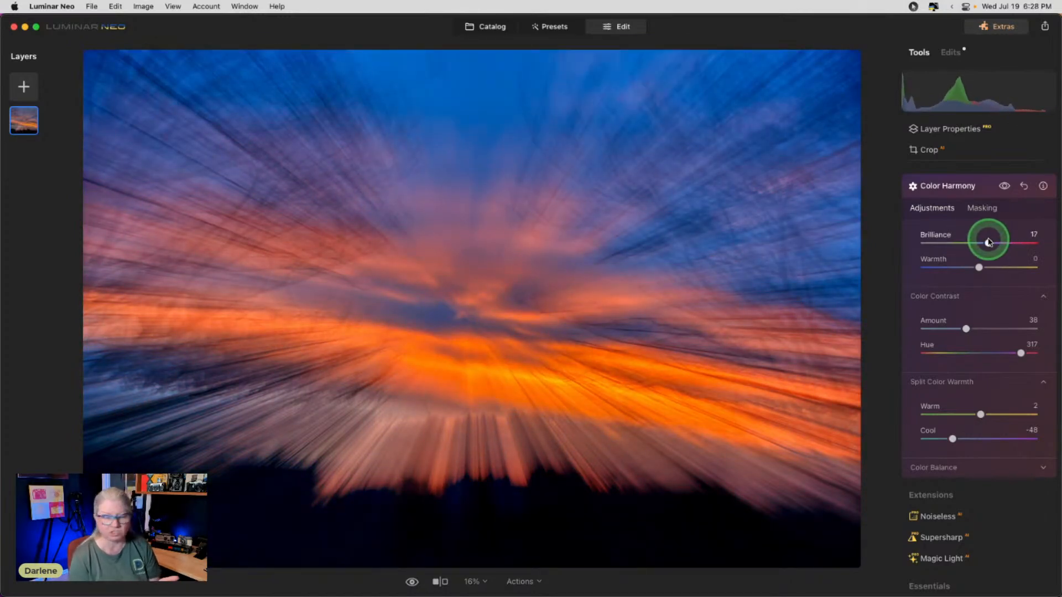
{"action": "left_click_drag", "start_coordinate": [988, 242], "coordinate": [989, 242]}
{"action": "left_click_drag", "start_coordinate": [967, 329], "coordinate": [950, 327]}
{"action": "left_click_drag", "start_coordinate": [981, 414], "coordinate": [980, 412]}
{"action": "left_click", "coordinate": [963, 235]}
{"action": "left_click_drag", "start_coordinate": [964, 236], "coordinate": [980, 238]}
Step: Compare the photo repeatedly with and without the Color Harmony effect, and close the tool
{"action": "left_click", "coordinate": [1024, 187]}
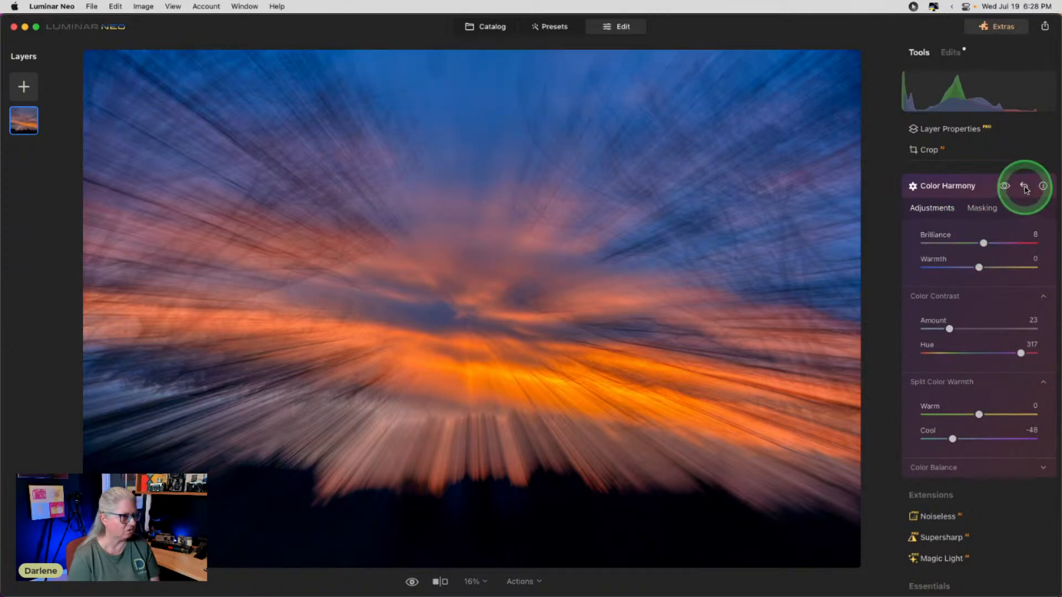
{"action": "left_click", "coordinate": [1005, 186]}
{"action": "left_click", "coordinate": [1005, 187]}
{"action": "left_click", "coordinate": [1005, 187]}
{"action": "left_click", "coordinate": [1006, 187]}
{"action": "left_click", "coordinate": [1006, 187]}
{"action": "left_click", "coordinate": [1006, 187]}
{"action": "left_click", "coordinate": [1006, 187]}
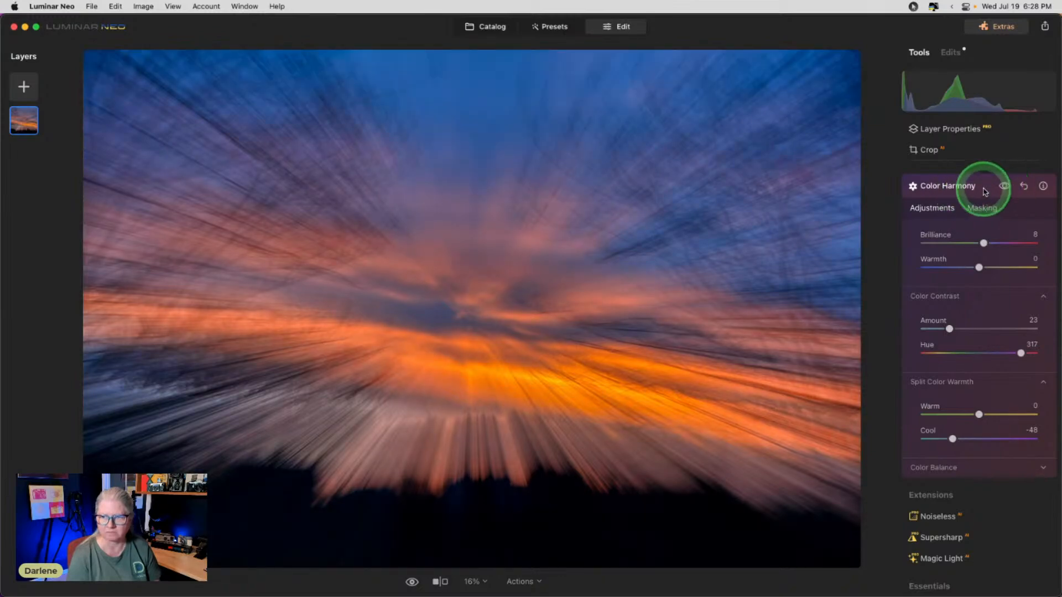
{"action": "left_click", "coordinate": [988, 188]}
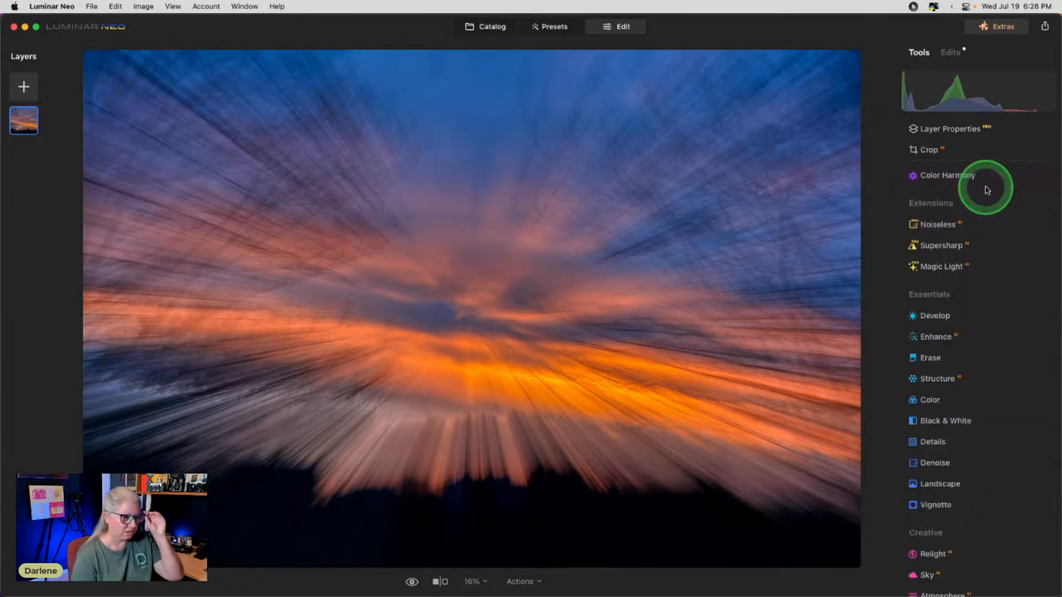
Step: Soften the photo with the Structure tool at Amount -38 and Boost 48, and close the tool
{"action": "scroll", "coordinate": [959, 257], "scroll_direction": "up", "scroll_amount": 3}
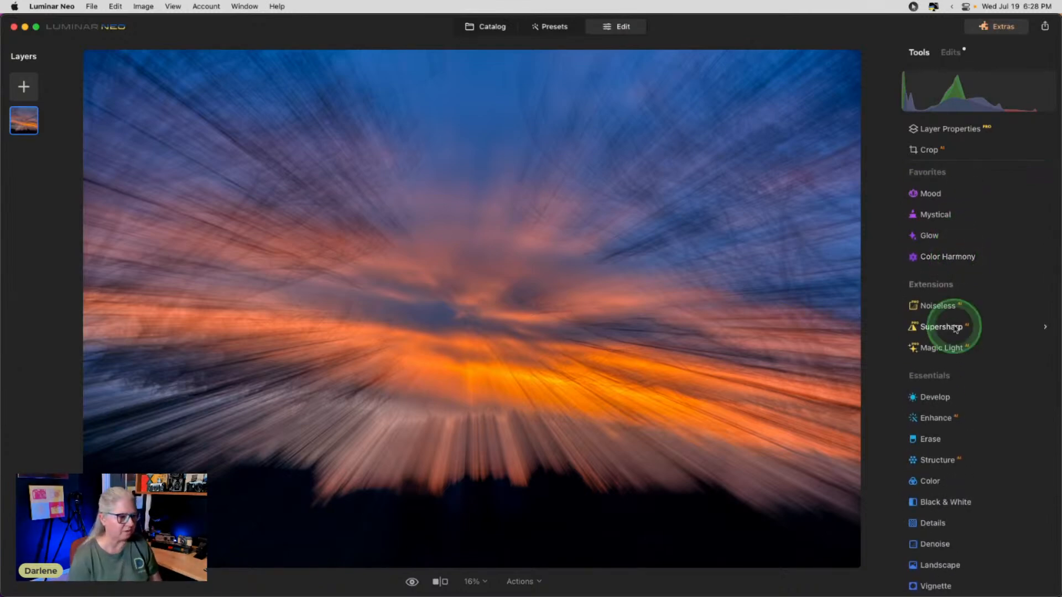
{"action": "left_click", "coordinate": [946, 461]}
{"action": "scroll", "coordinate": [958, 310], "scroll_direction": "down", "scroll_amount": 4}
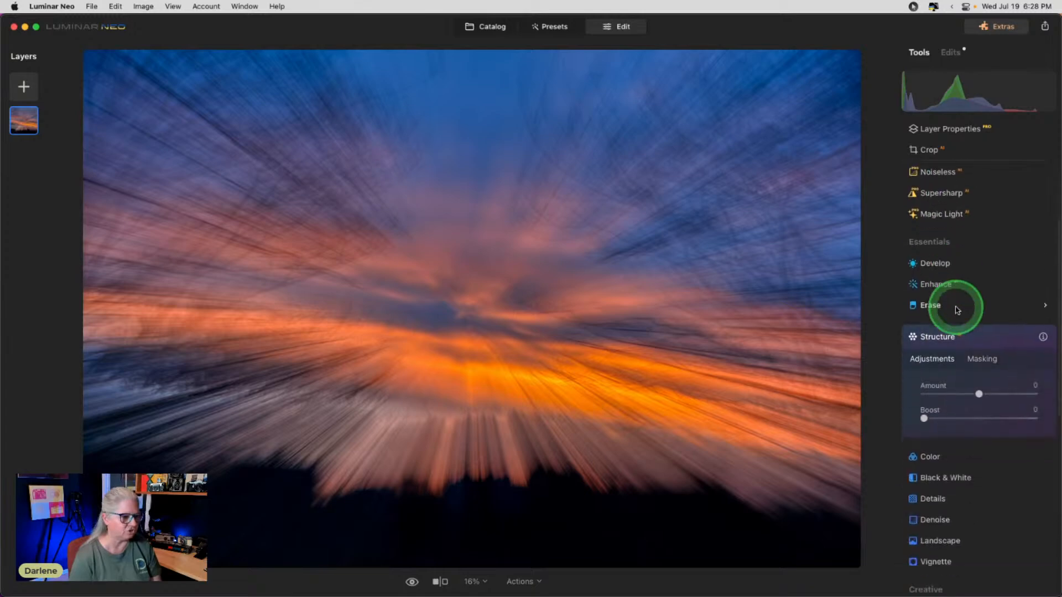
{"action": "left_click_drag", "start_coordinate": [939, 341], "coordinate": [1030, 360]}
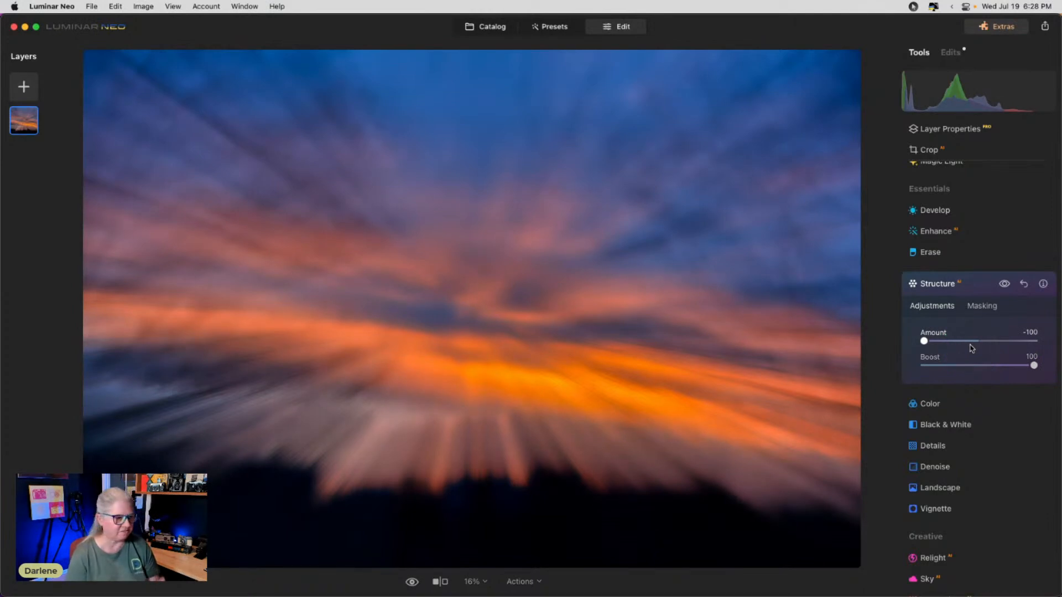
{"action": "left_click", "coordinate": [978, 365]}
{"action": "left_click", "coordinate": [958, 341]}
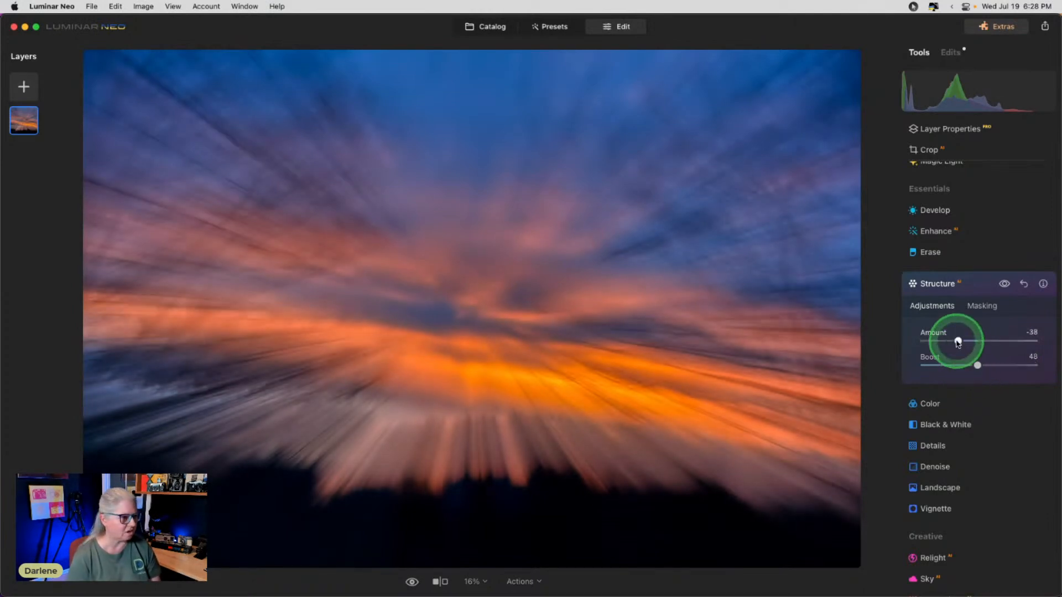
{"action": "left_click", "coordinate": [1024, 284]}
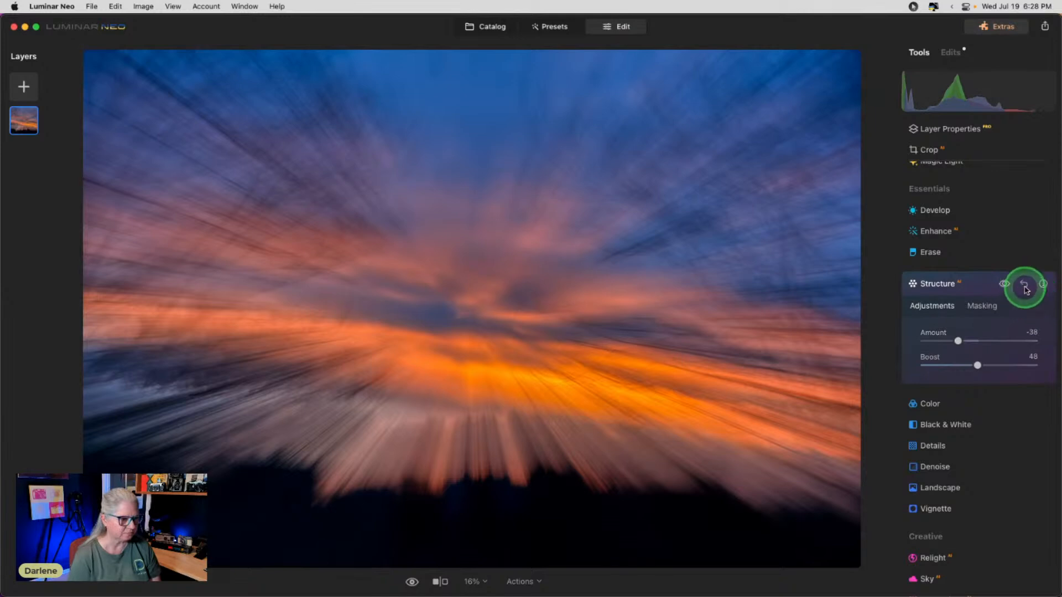
{"action": "left_click", "coordinate": [982, 291]}
Step: Try the Details tool with Small Details at 100 and Medium and Large Details at -100, inspecting the photo at 25%
{"action": "left_click", "coordinate": [956, 335]}
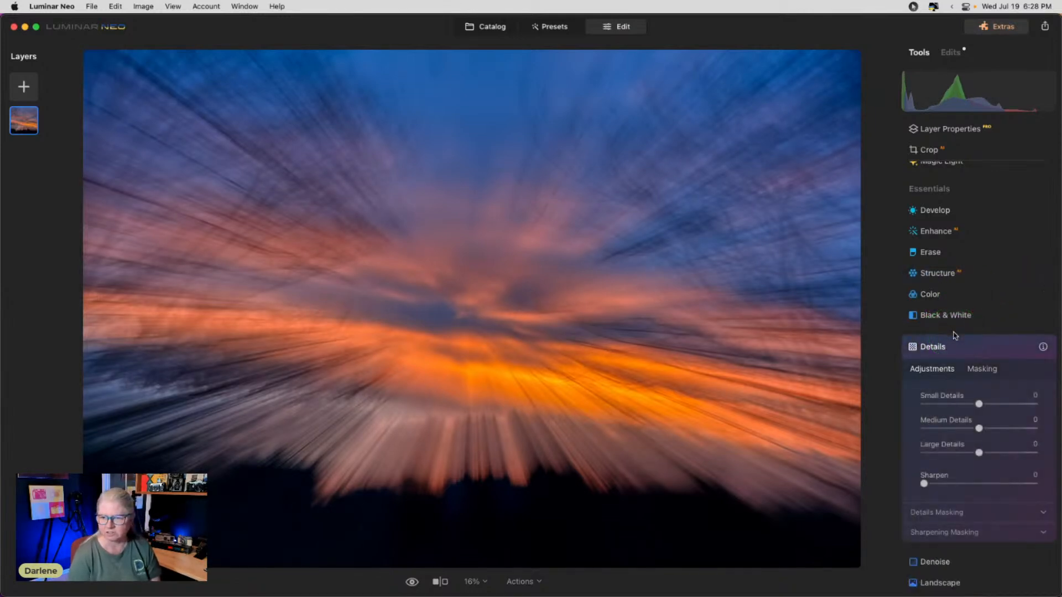
{"action": "scroll", "coordinate": [956, 336], "scroll_direction": "down", "scroll_amount": 3}
{"action": "left_click_drag", "start_coordinate": [956, 370], "coordinate": [876, 373]}
{"action": "left_click_drag", "start_coordinate": [979, 393], "coordinate": [889, 384]}
{"action": "left_click_drag", "start_coordinate": [979, 344], "coordinate": [1044, 345]}
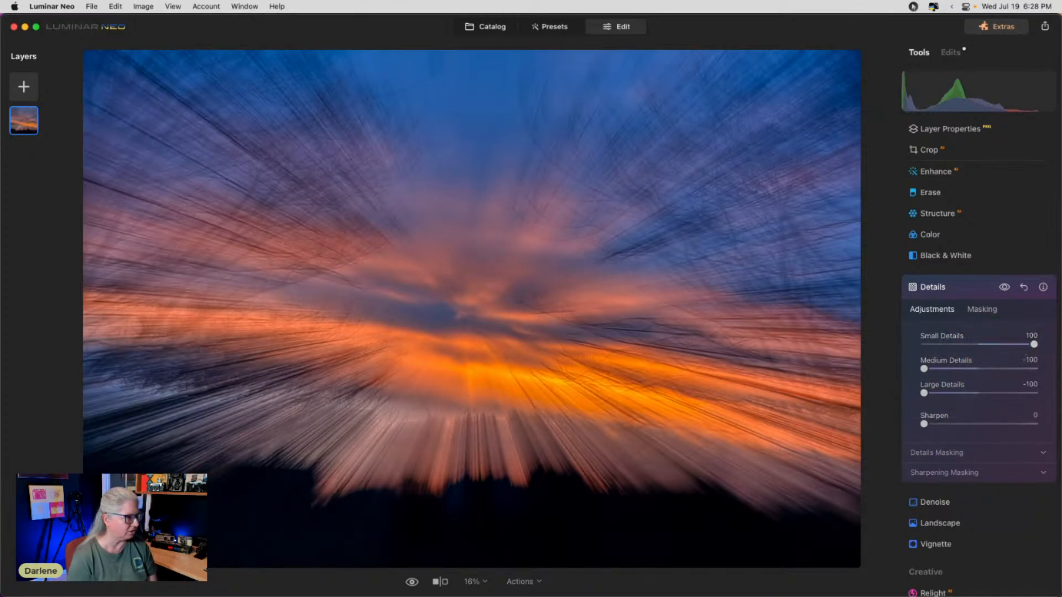
{"action": "left_click", "coordinate": [916, 353]}
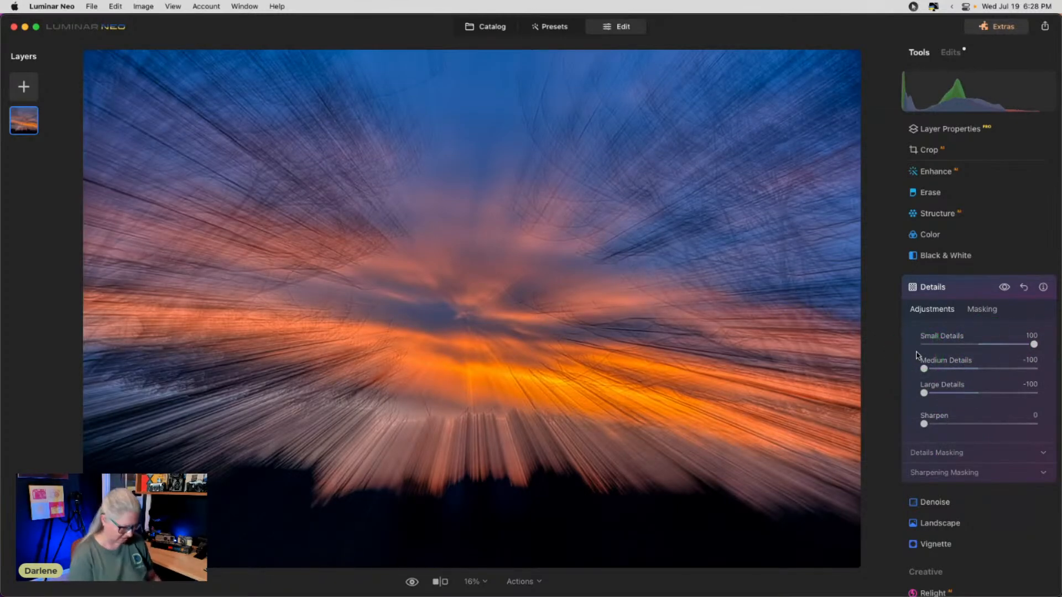
{"action": "key", "text": "super+equal"}
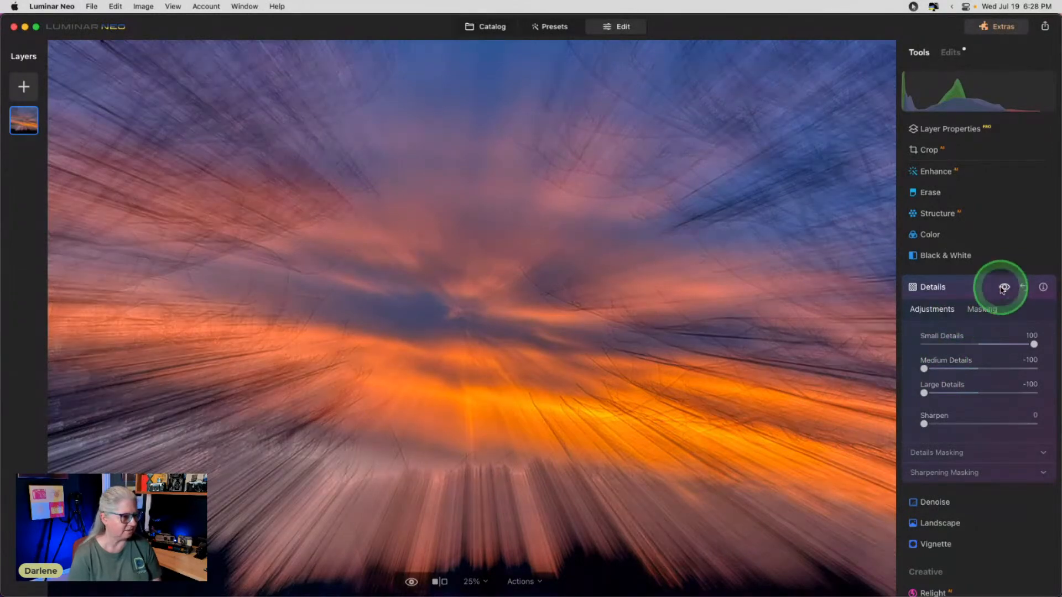
Step: Try the opposite Details settings, Small at -100 and Medium and Large at 100, and compare with and without the effect
{"action": "left_click_drag", "start_coordinate": [924, 368], "coordinate": [1037, 369]}
{"action": "left_click_drag", "start_coordinate": [929, 394], "coordinate": [1034, 392]}
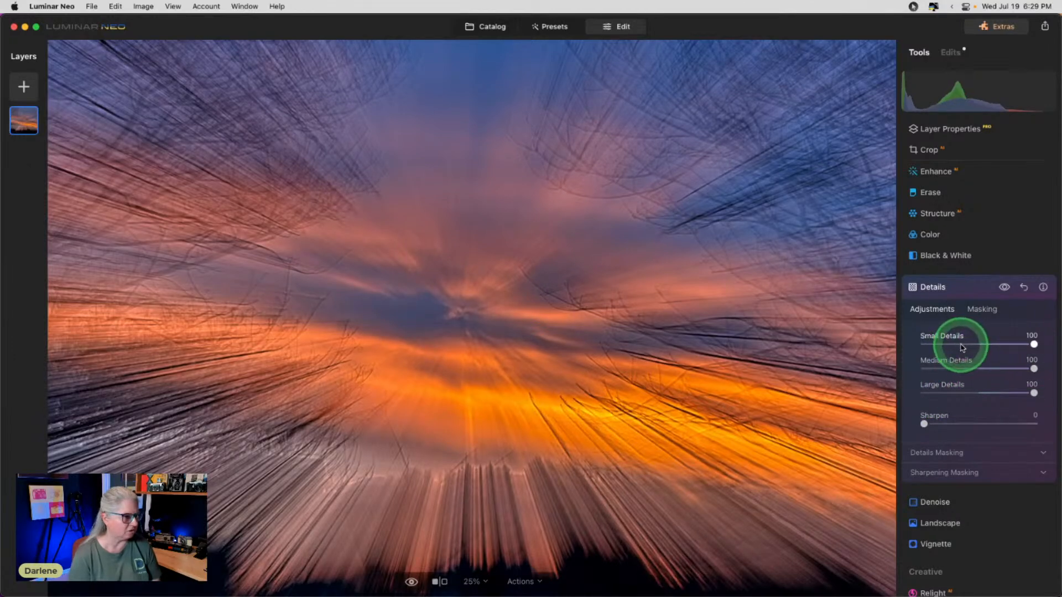
{"action": "left_click_drag", "start_coordinate": [960, 344], "coordinate": [901, 347]}
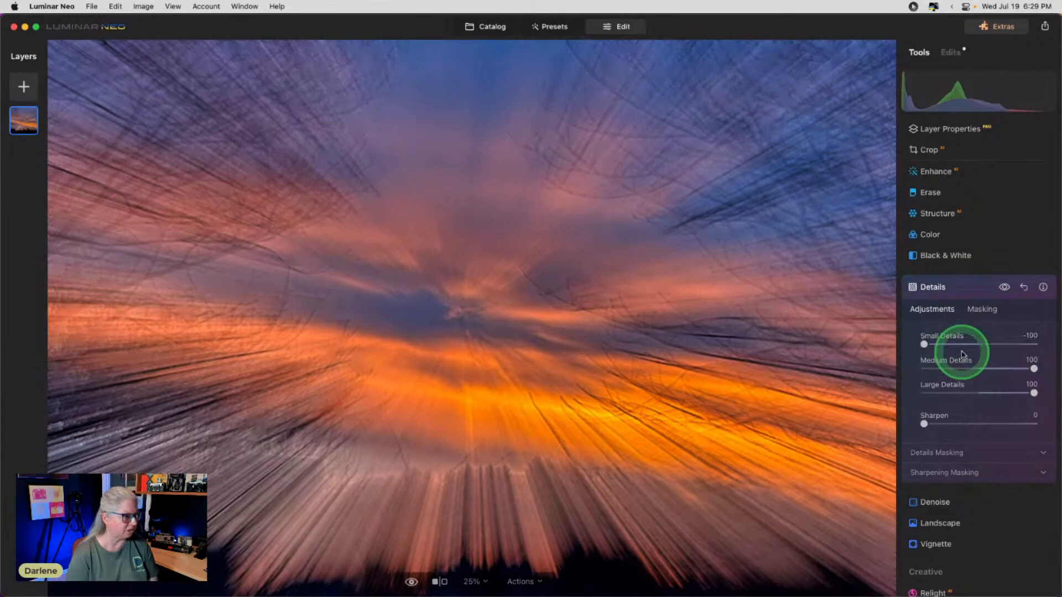
{"action": "left_click", "coordinate": [1004, 288]}
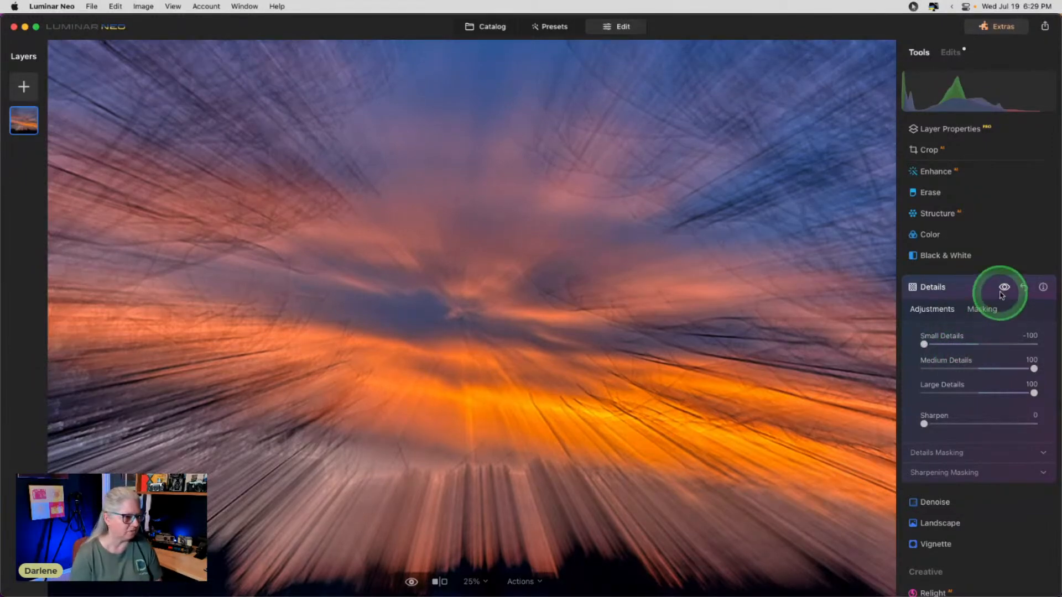
{"action": "left_click", "coordinate": [1004, 289]}
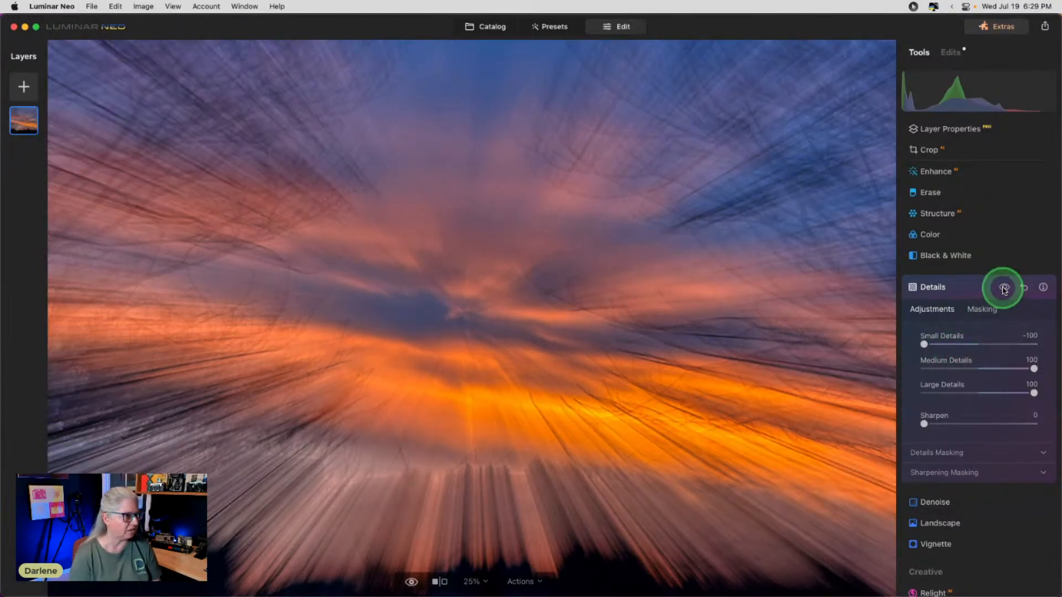
Step: Set Small Details to 48, Medium Details to -37, Large Details to -67 and Sharpen to 17, comparing with and without the effect
{"action": "left_click", "coordinate": [941, 452]}
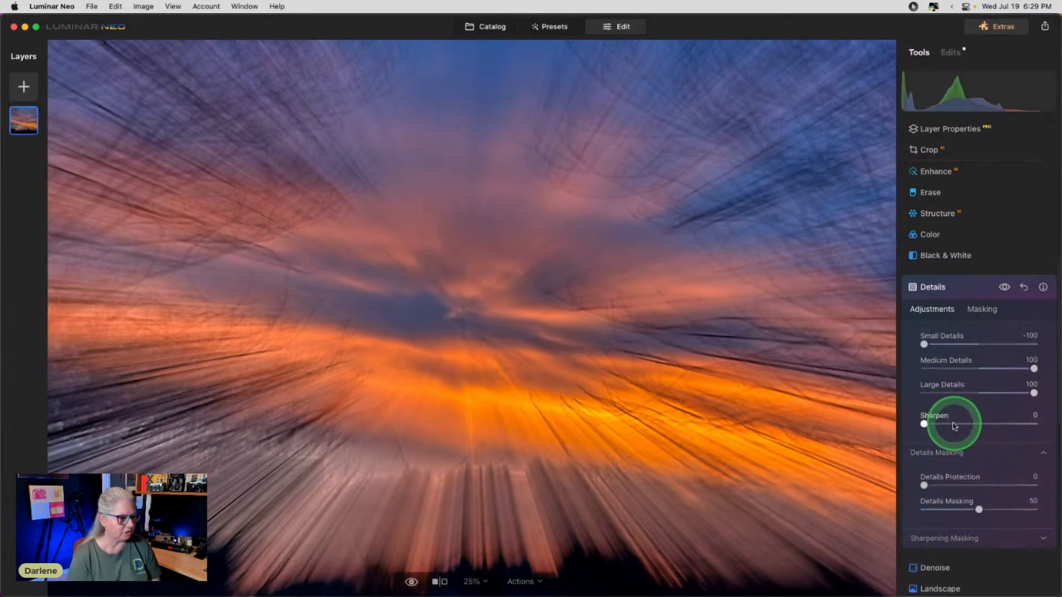
{"action": "left_click_drag", "start_coordinate": [938, 428], "coordinate": [945, 424]}
{"action": "left_click_drag", "start_coordinate": [1034, 394], "coordinate": [943, 392]}
{"action": "left_click", "coordinate": [958, 368]}
{"action": "left_click", "coordinate": [987, 344]}
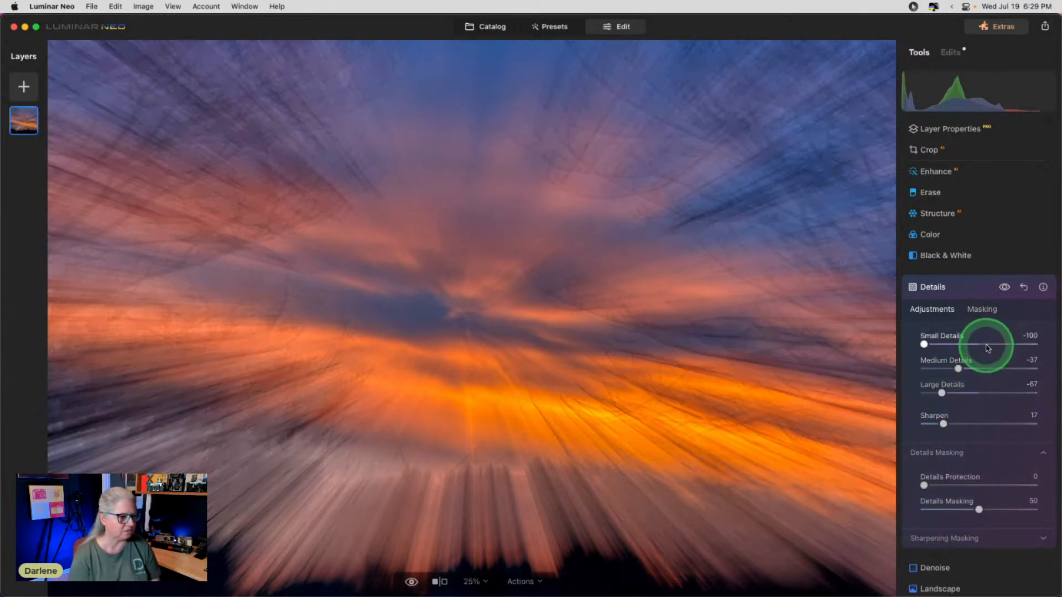
{"action": "left_click_drag", "start_coordinate": [990, 346], "coordinate": [995, 344]}
{"action": "left_click", "coordinate": [1004, 287]}
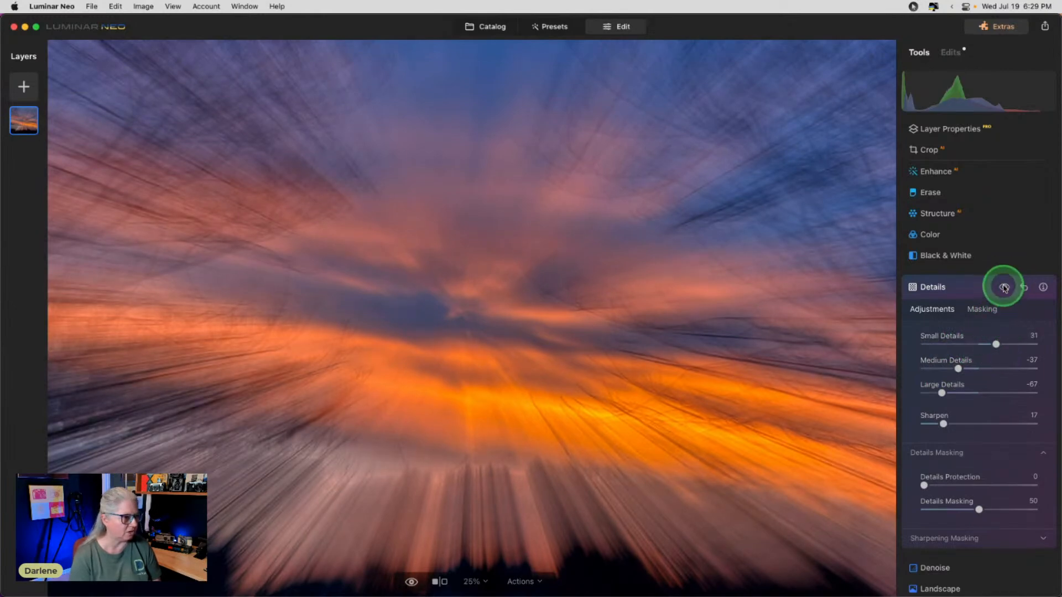
{"action": "left_click_drag", "start_coordinate": [997, 345], "coordinate": [1006, 344]}
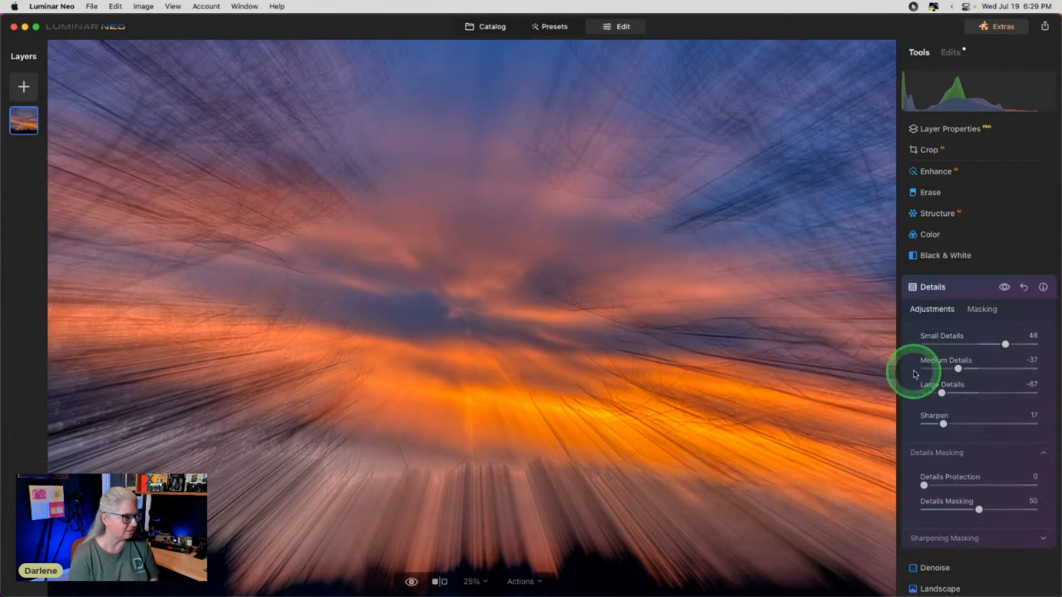
{"action": "left_click", "coordinate": [1004, 288]}
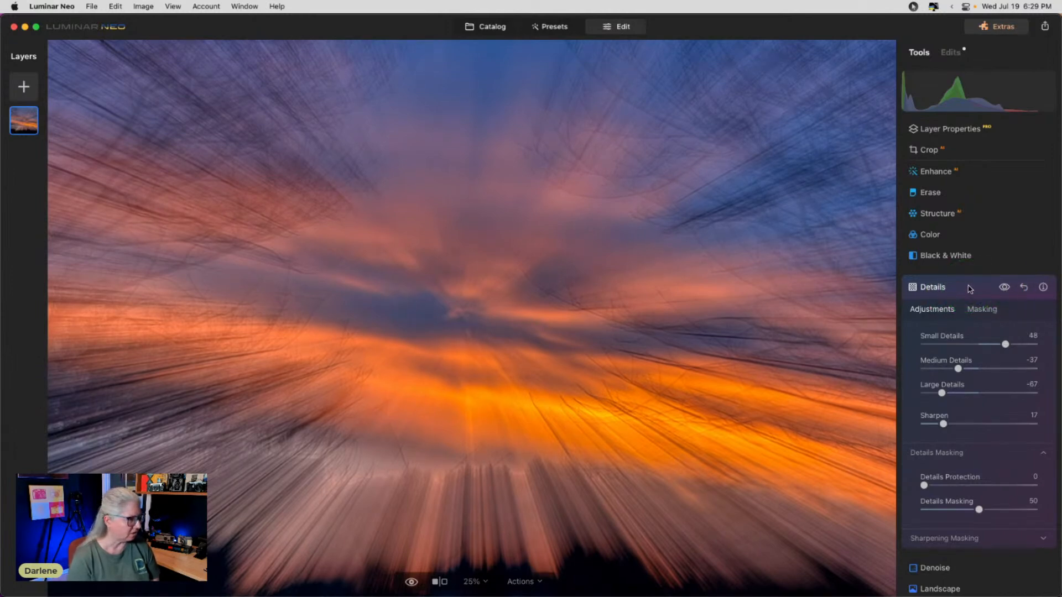
Step: Close the Details tool and compare the edited photo with the original
{"action": "left_click", "coordinate": [969, 288]}
{"action": "scroll", "coordinate": [678, 284], "scroll_direction": "down", "scroll_amount": 5}
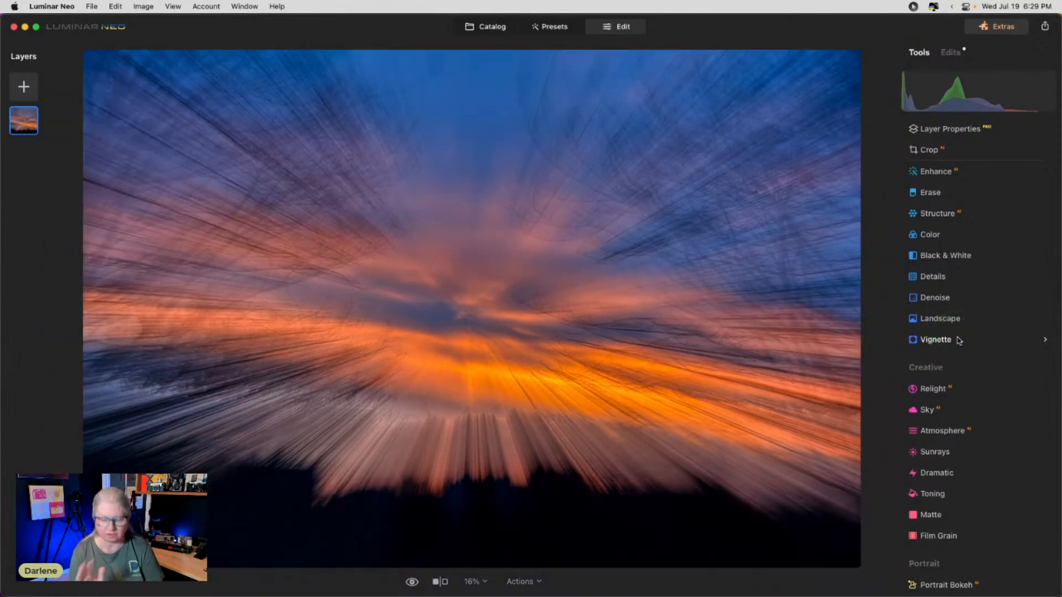
{"action": "key", "text": "backslash"}
{"action": "key", "text": "backslash"}
{"action": "key", "text": "backslash"}
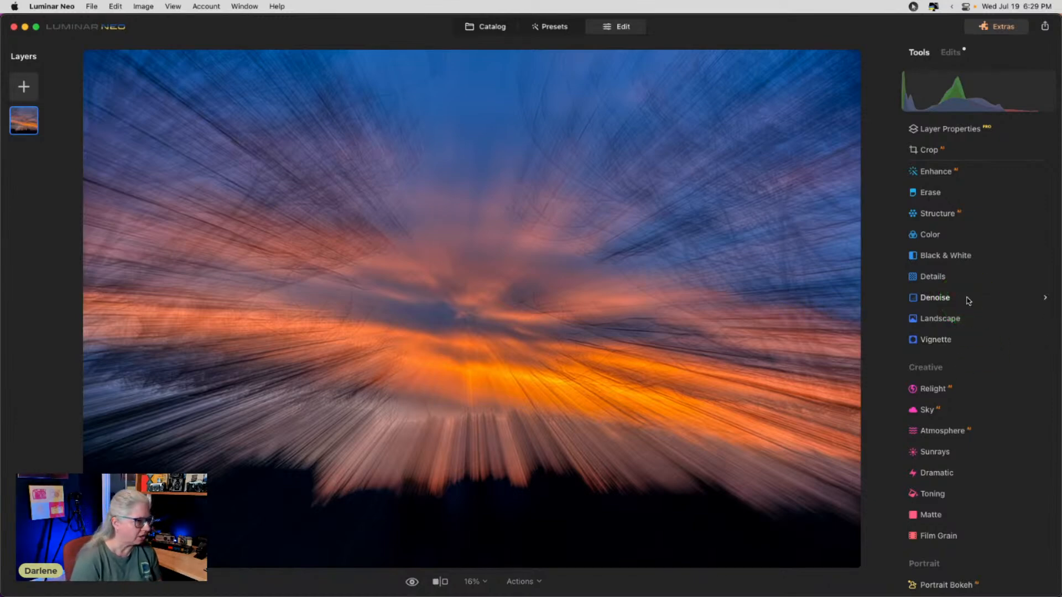
Step: In the Glow tool, try the Glow type at Amount 85 with Contrast -19, comparing with and without the effect
{"action": "scroll", "coordinate": [968, 300], "scroll_direction": "up", "scroll_amount": 5}
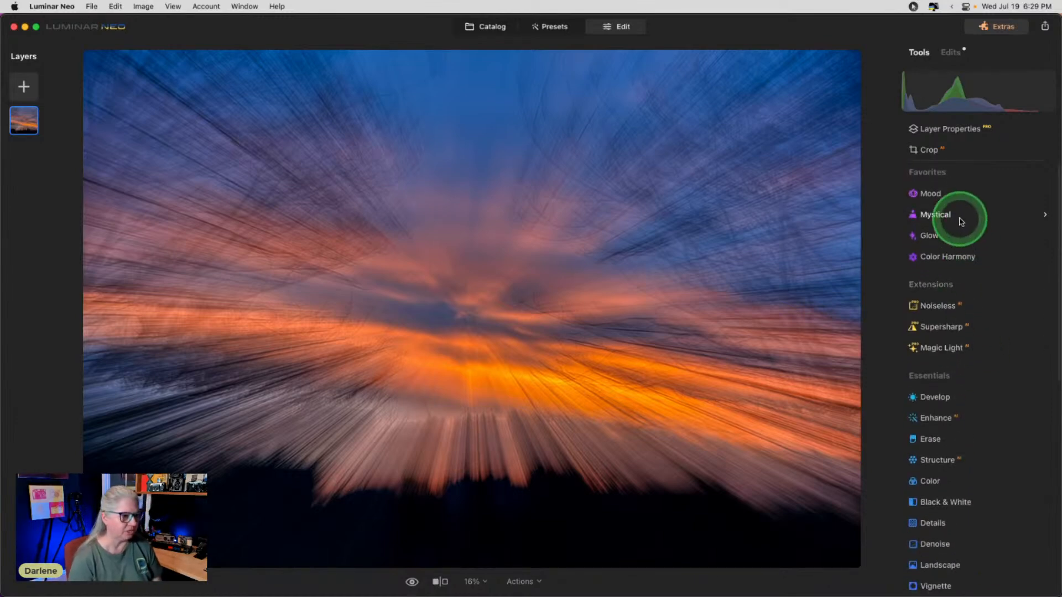
{"action": "left_click", "coordinate": [960, 235]}
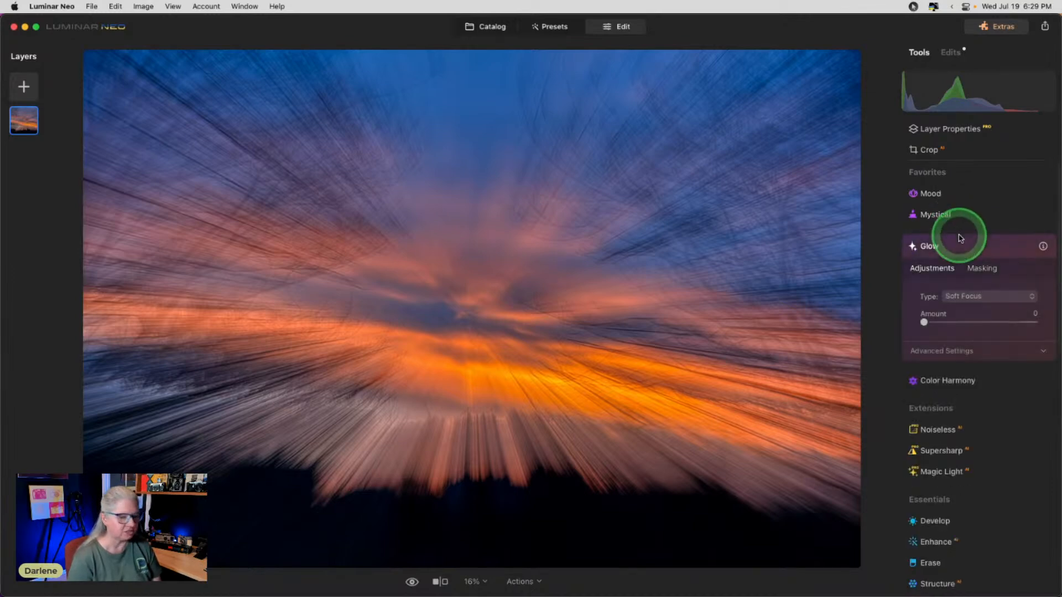
{"action": "left_click", "coordinate": [963, 296]}
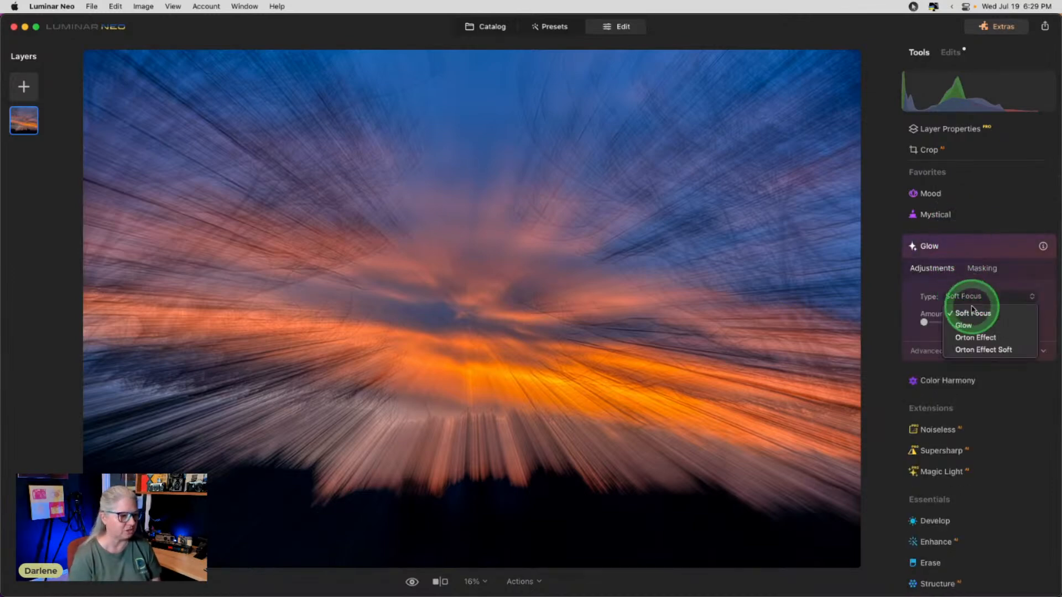
{"action": "left_click", "coordinate": [969, 324]}
{"action": "left_click", "coordinate": [925, 350]}
{"action": "left_click_drag", "start_coordinate": [923, 322], "coordinate": [1018, 323]}
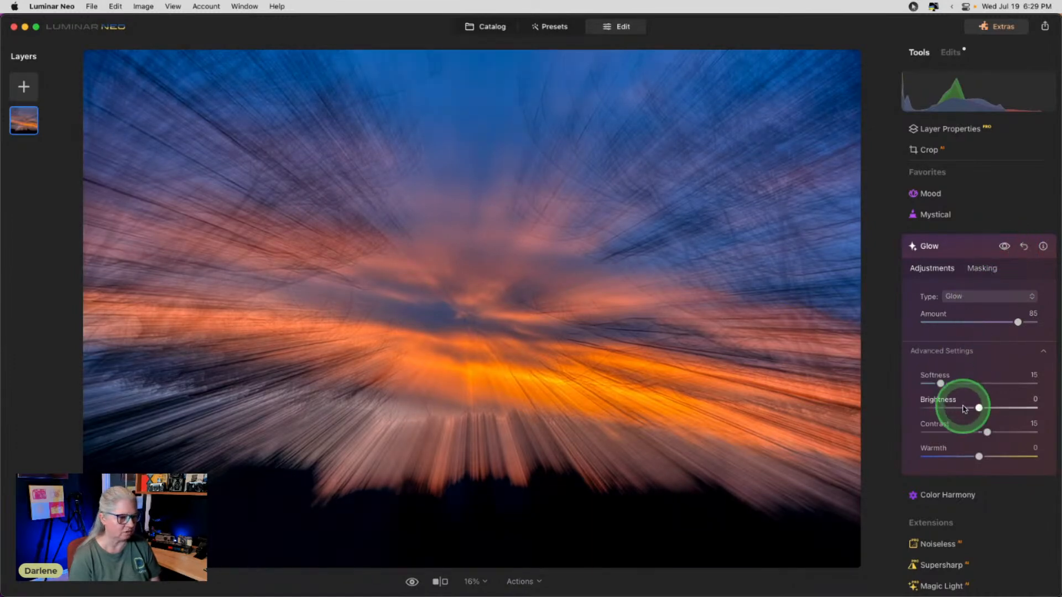
{"action": "mouse_move", "coordinate": [980, 408]}
{"action": "left_mouse_down"}
{"action": "mouse_move", "coordinate": [996, 404]}
{"action": "mouse_move", "coordinate": [937, 394]}
{"action": "mouse_move", "coordinate": [941, 407]}
{"action": "mouse_move", "coordinate": [994, 406]}
{"action": "mouse_move", "coordinate": [984, 433]}
{"action": "mouse_move", "coordinate": [972, 431]}
{"action": "mouse_move", "coordinate": [995, 431]}
{"action": "mouse_move", "coordinate": [957, 431]}
{"action": "mouse_move", "coordinate": [980, 410]}
{"action": "left_mouse_up"}
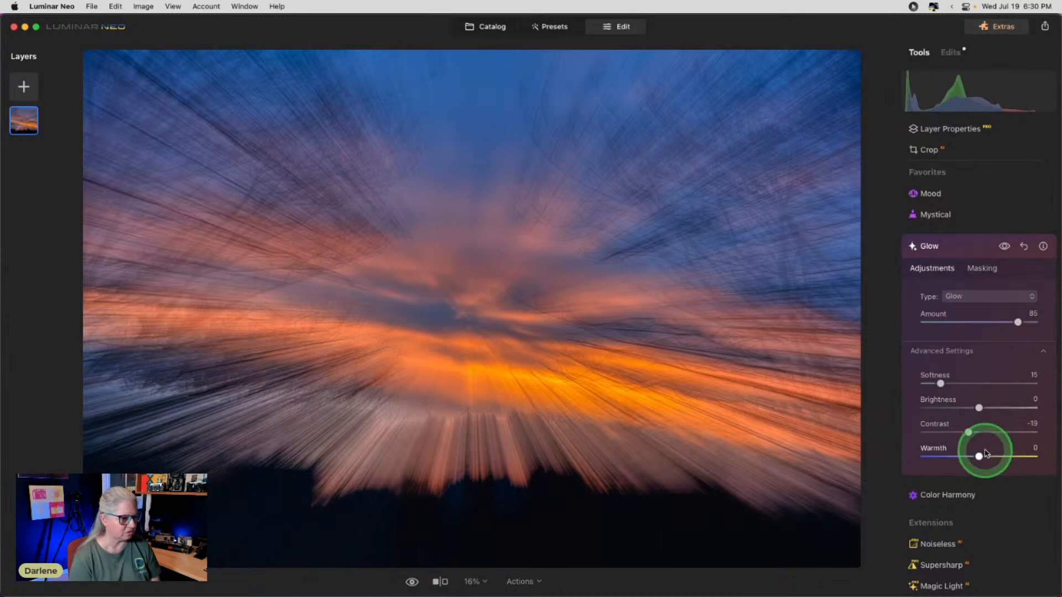
{"action": "left_click", "coordinate": [1006, 249]}
{"action": "left_click", "coordinate": [1006, 249]}
Step: Switch the glow type to Orton Effect with Brightness -78 and Contrast -11, comparing with and without the effect
{"action": "left_click", "coordinate": [982, 306]}
{"action": "left_click", "coordinate": [975, 338]}
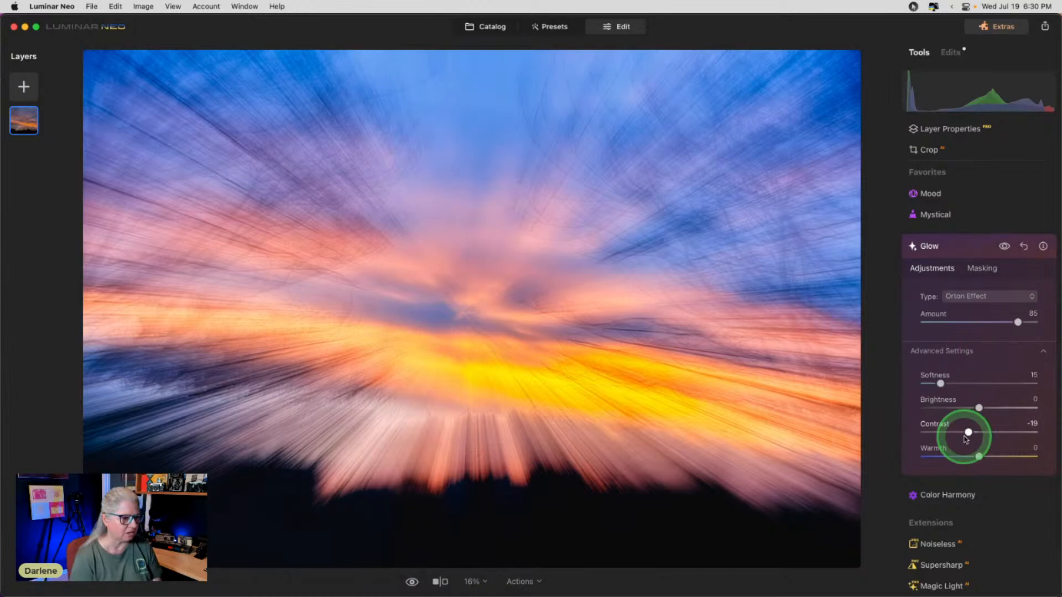
{"action": "mouse_move", "coordinate": [969, 432]}
{"action": "left_mouse_down"}
{"action": "mouse_move", "coordinate": [988, 432]}
{"action": "mouse_move", "coordinate": [974, 406]}
{"action": "mouse_move", "coordinate": [937, 408]}
{"action": "mouse_move", "coordinate": [987, 432]}
{"action": "mouse_move", "coordinate": [948, 432]}
{"action": "mouse_move", "coordinate": [988, 432]}
{"action": "mouse_move", "coordinate": [973, 426]}
{"action": "left_mouse_up"}
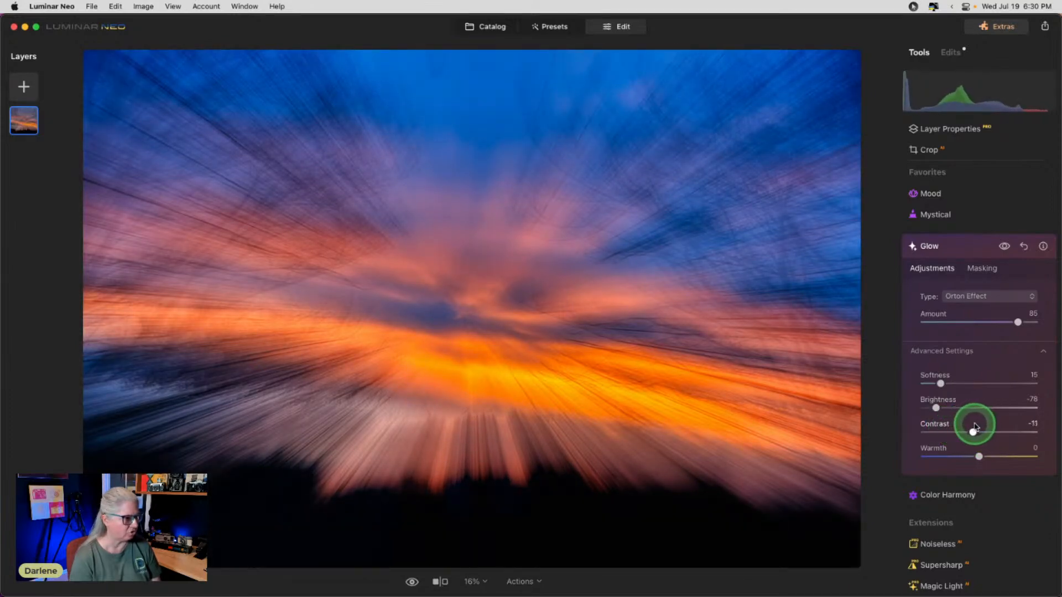
{"action": "left_click", "coordinate": [1005, 248]}
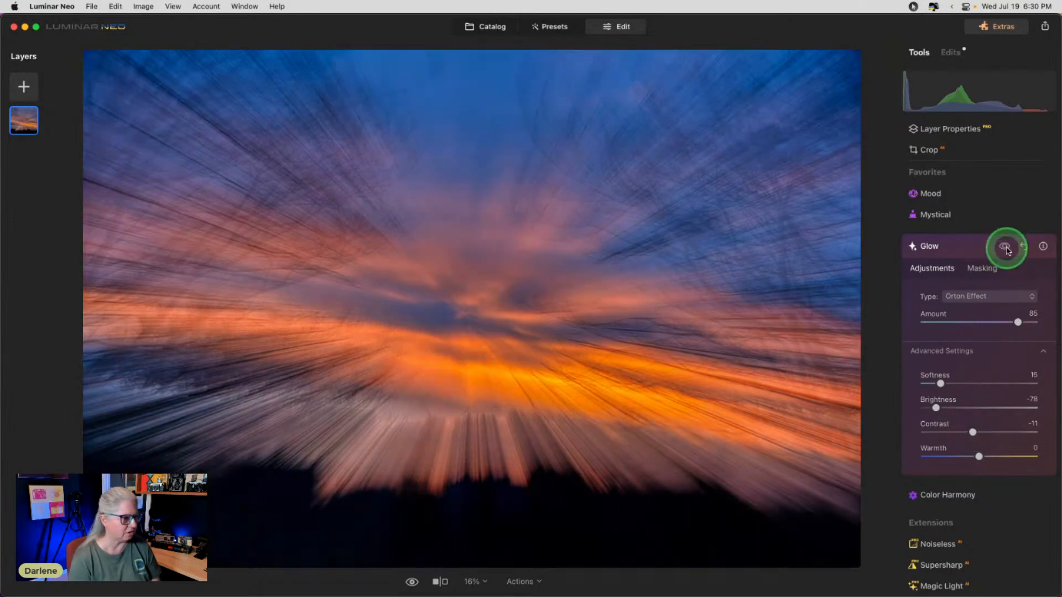
{"action": "left_click", "coordinate": [1005, 247]}
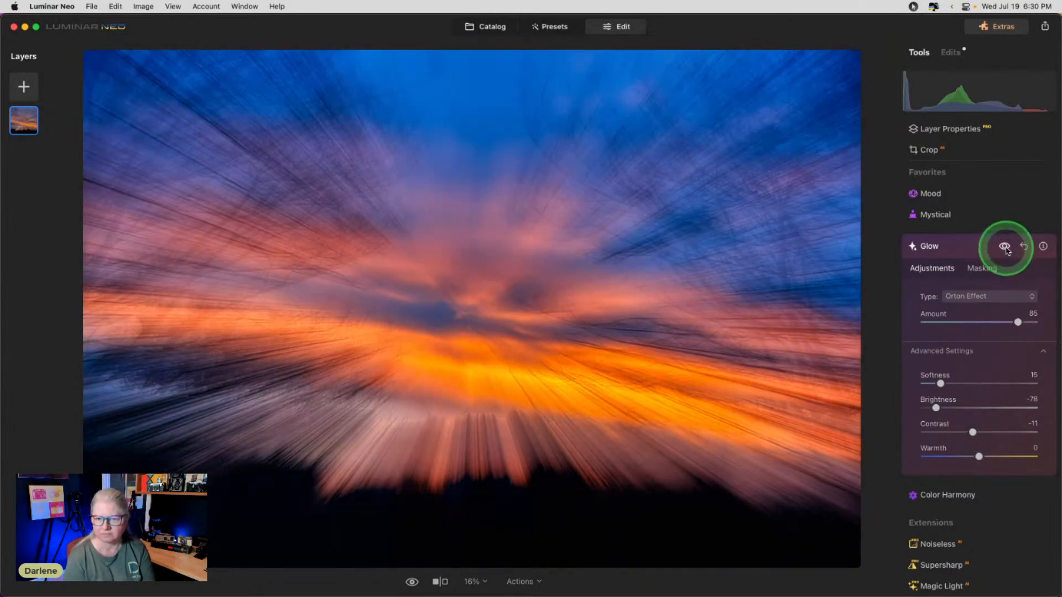
{"action": "left_click", "coordinate": [1005, 247]}
{"action": "left_click", "coordinate": [1005, 248]}
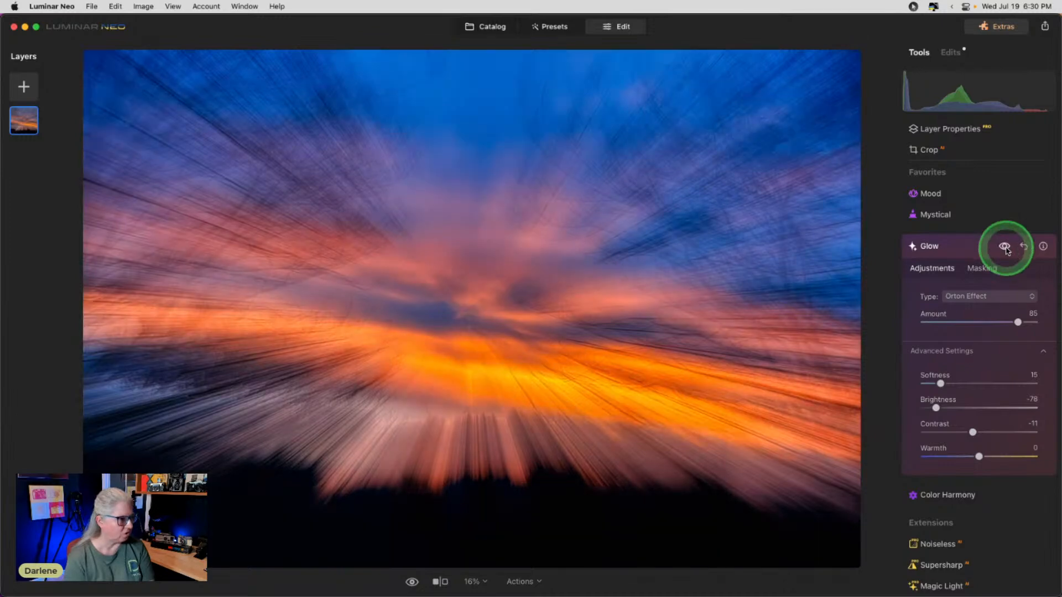
Step: Reduce the Orton Effect Amount to 49, compare with and without it, and close the Glow tool
{"action": "left_click_drag", "start_coordinate": [1017, 323], "coordinate": [978, 316]}
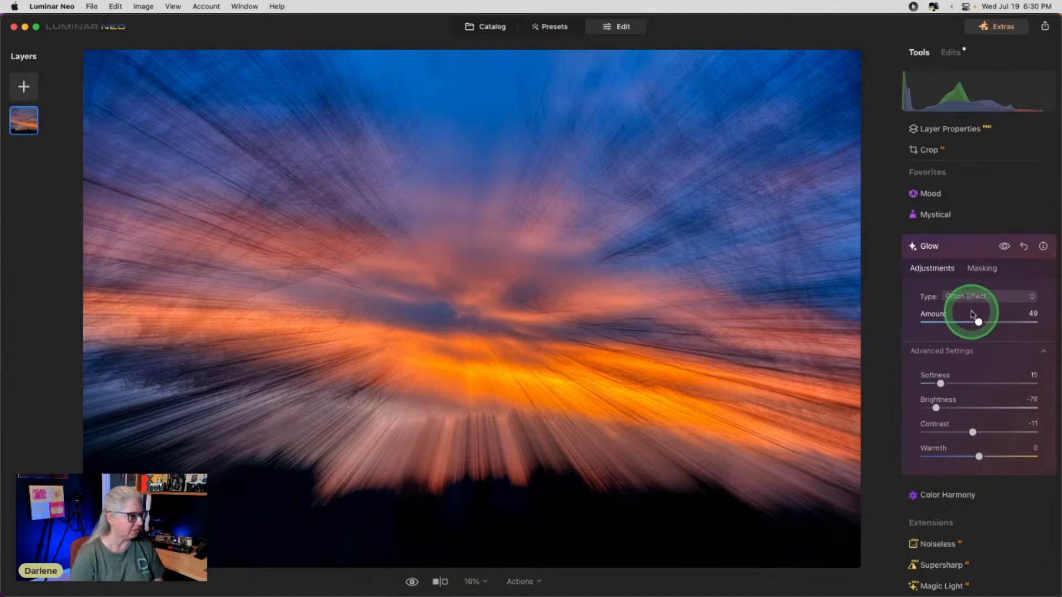
{"action": "left_click", "coordinate": [1004, 246]}
{"action": "left_click", "coordinate": [1004, 246]}
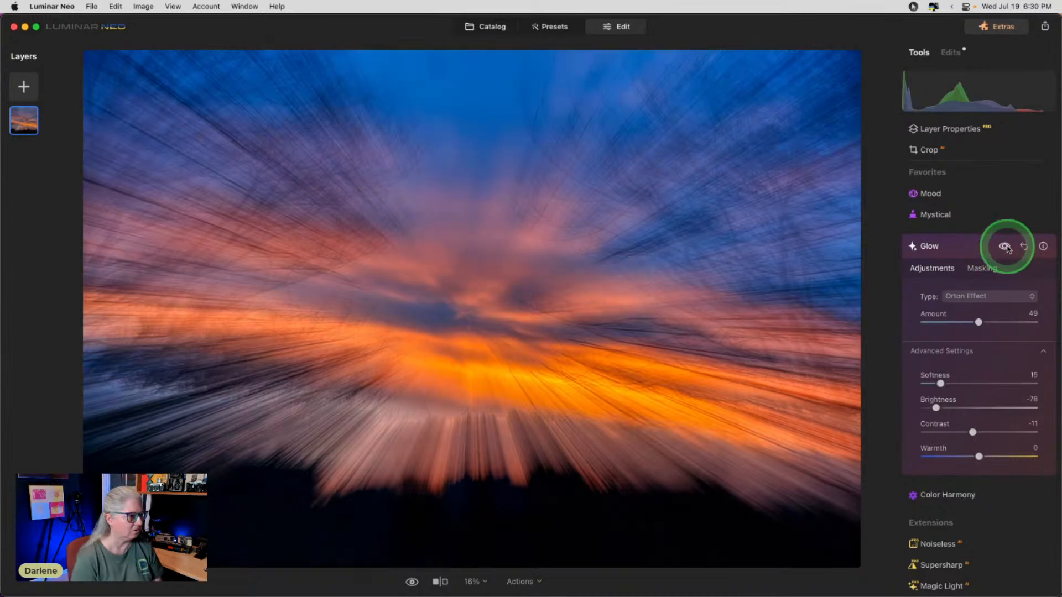
{"action": "left_click", "coordinate": [969, 253]}
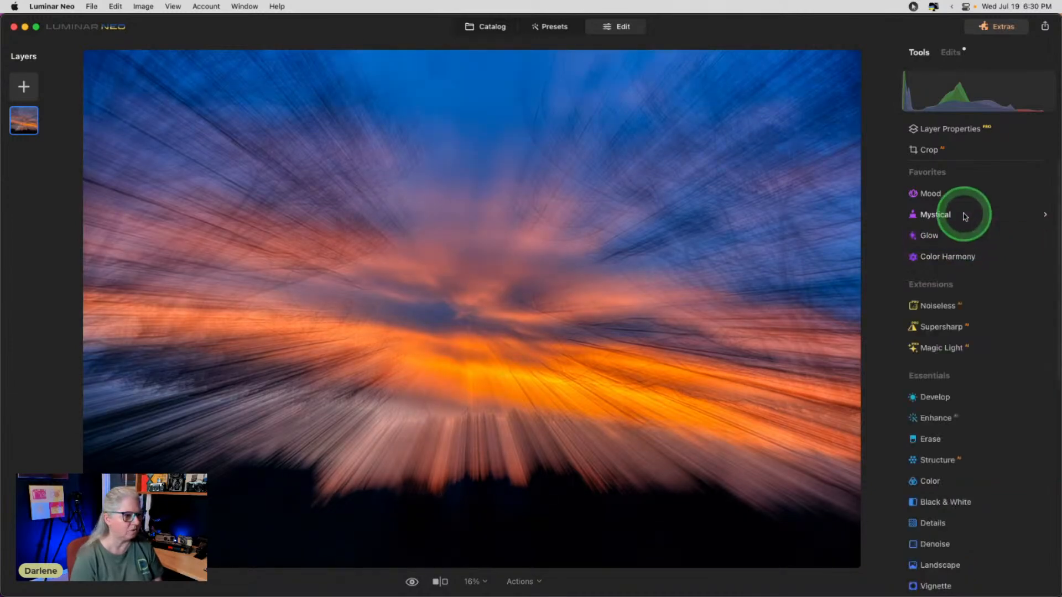
Step: Apply the Mystical tool at Amount 63 with Colorize Saturation -23, comparing with and without the effect
{"action": "left_click", "coordinate": [965, 215]}
{"action": "left_click_drag", "start_coordinate": [924, 283], "coordinate": [994, 283]}
{"action": "left_click", "coordinate": [970, 361]}
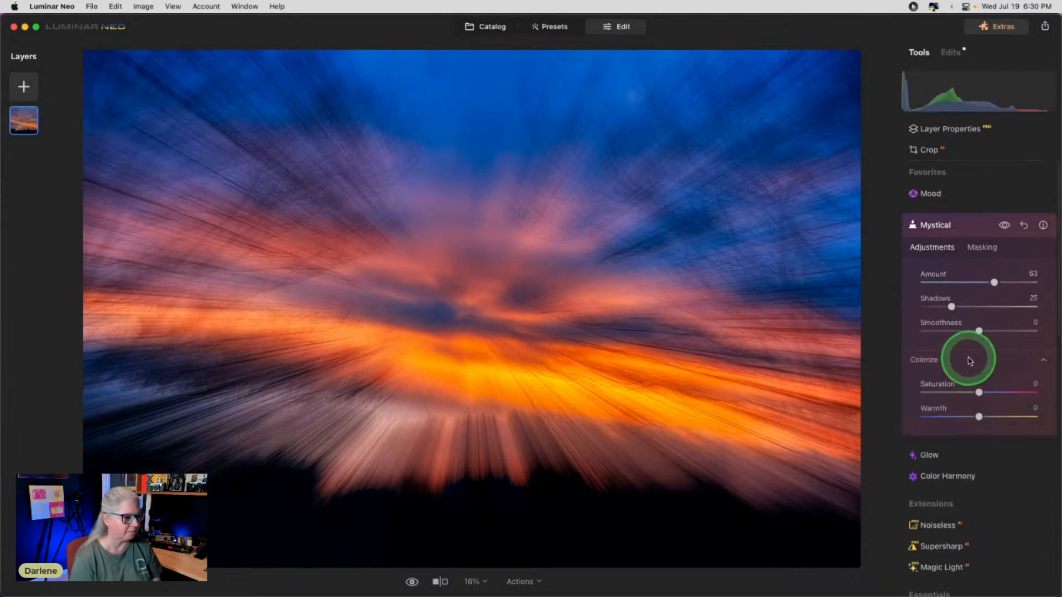
{"action": "left_click", "coordinate": [979, 392]}
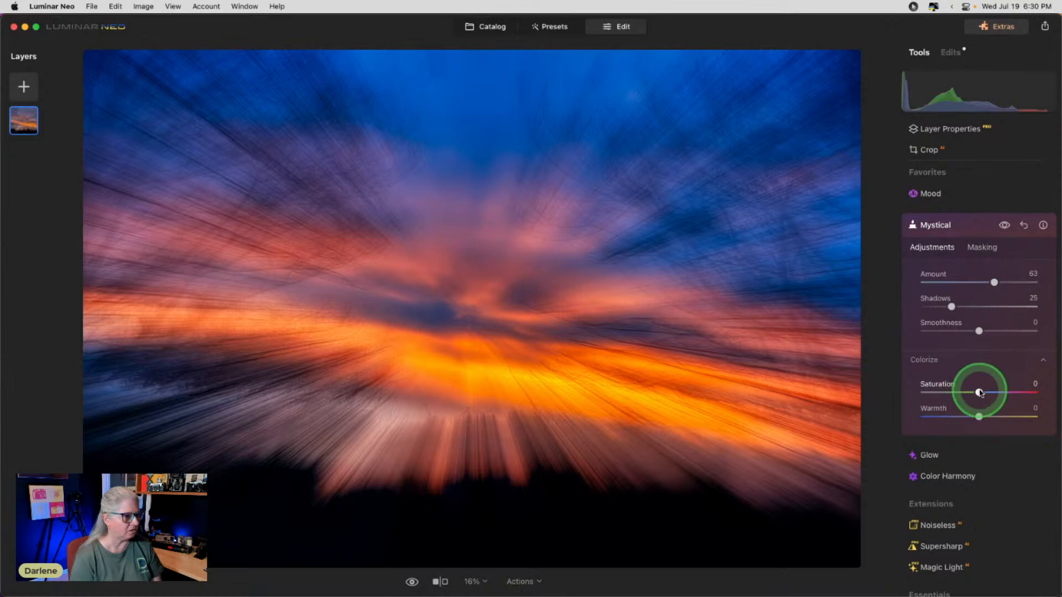
{"action": "mouse_move", "coordinate": [979, 392]}
{"action": "left_mouse_down"}
{"action": "mouse_move", "coordinate": [930, 390]}
{"action": "mouse_move", "coordinate": [1032, 391]}
{"action": "mouse_move", "coordinate": [967, 388]}
{"action": "left_mouse_up"}
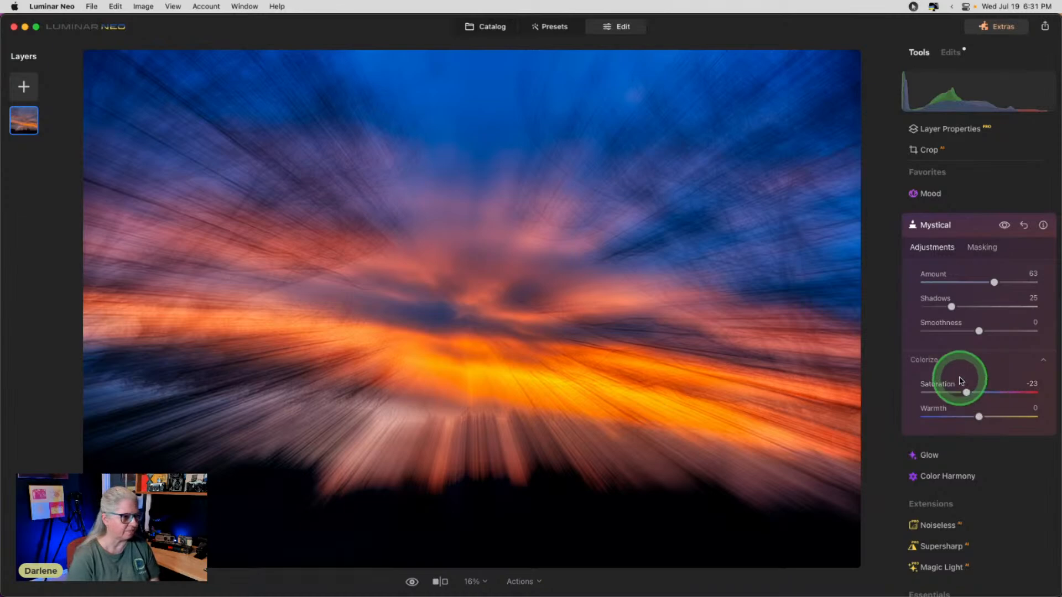
{"action": "left_click", "coordinate": [1003, 225]}
{"action": "left_click", "coordinate": [1004, 227]}
{"action": "left_click", "coordinate": [1005, 227]}
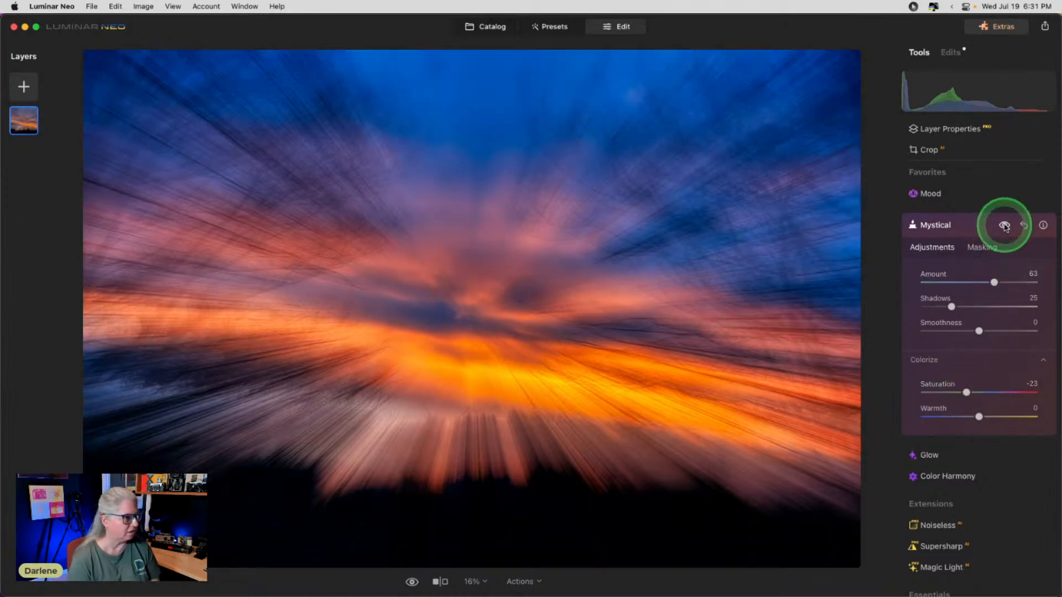
{"action": "left_click", "coordinate": [1005, 226]}
{"action": "left_click", "coordinate": [1005, 226]}
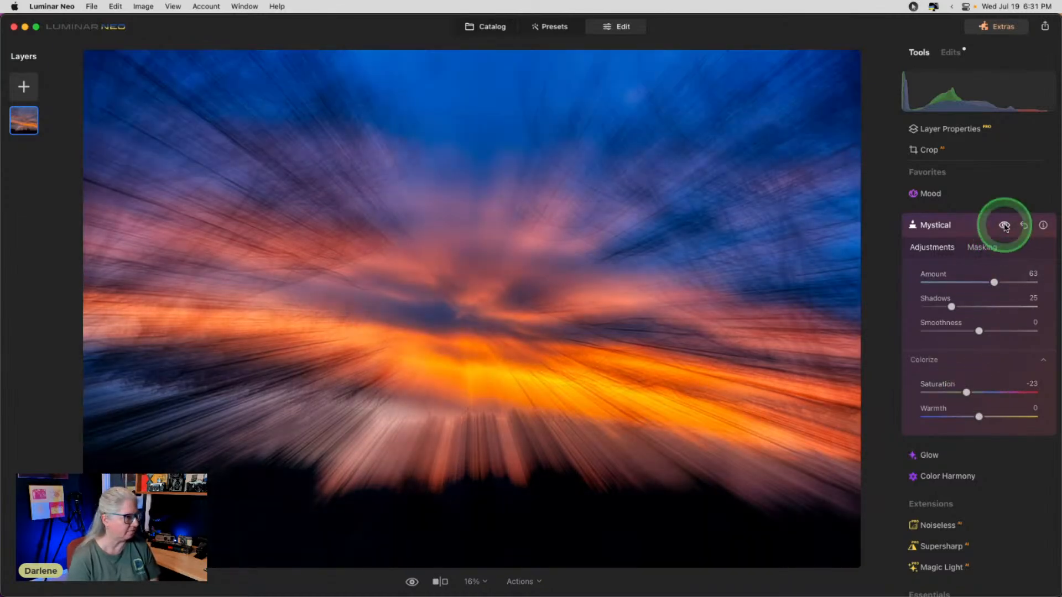
Step: Set Mystical to Amount 93, Shadows 31 and Smoothness -55, compare with and without it, and close the tool
{"action": "left_click_drag", "start_coordinate": [979, 332], "coordinate": [939, 330]}
{"action": "left_click_drag", "start_coordinate": [993, 281], "coordinate": [1025, 280]}
{"action": "mouse_move", "coordinate": [951, 307]}
{"action": "left_mouse_down"}
{"action": "mouse_move", "coordinate": [1017, 312]}
{"action": "mouse_move", "coordinate": [899, 307]}
{"action": "mouse_move", "coordinate": [1019, 307]}
{"action": "mouse_move", "coordinate": [936, 305]}
{"action": "mouse_move", "coordinate": [958, 306]}
{"action": "mouse_move", "coordinate": [941, 333]}
{"action": "mouse_move", "coordinate": [1058, 327]}
{"action": "mouse_move", "coordinate": [858, 325]}
{"action": "mouse_move", "coordinate": [1046, 316]}
{"action": "mouse_move", "coordinate": [842, 316]}
{"action": "mouse_move", "coordinate": [965, 320]}
{"action": "mouse_move", "coordinate": [948, 330]}
{"action": "left_mouse_up"}
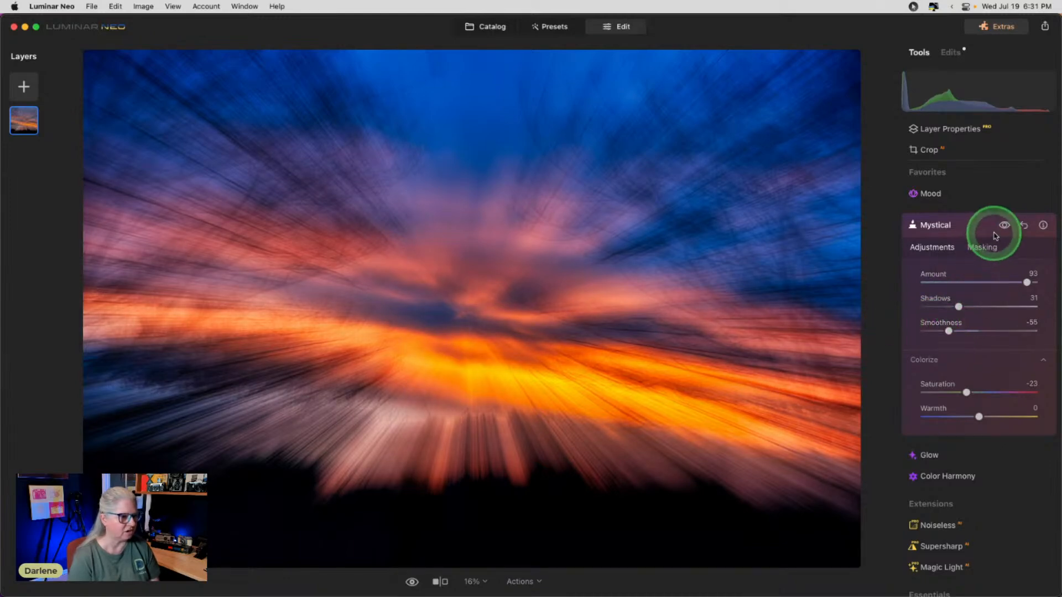
{"action": "left_click", "coordinate": [1005, 226]}
{"action": "left_click", "coordinate": [1004, 225]}
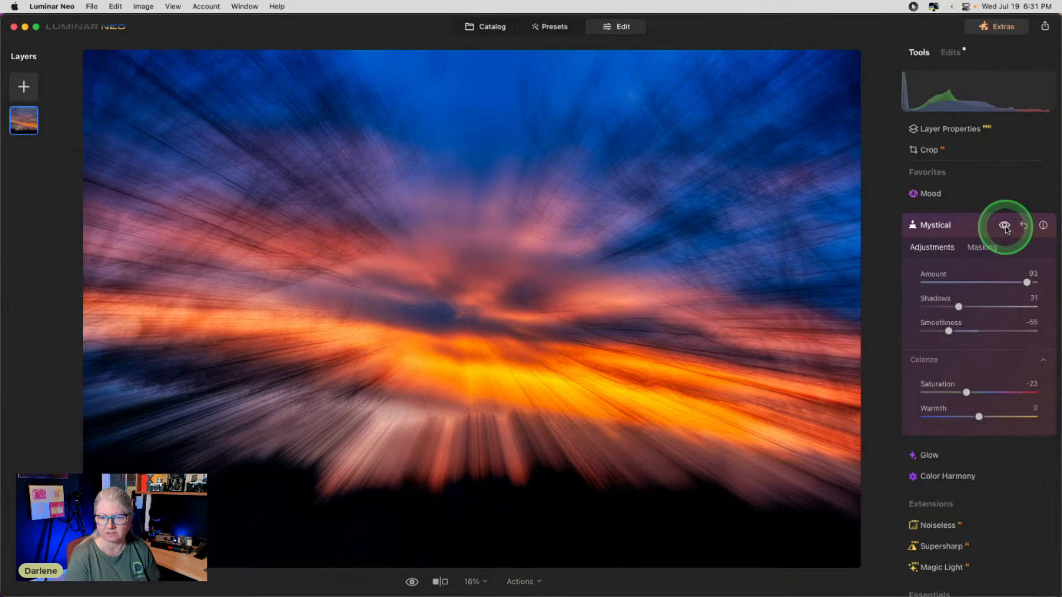
{"action": "left_click", "coordinate": [1005, 225]}
{"action": "left_click", "coordinate": [1005, 225]}
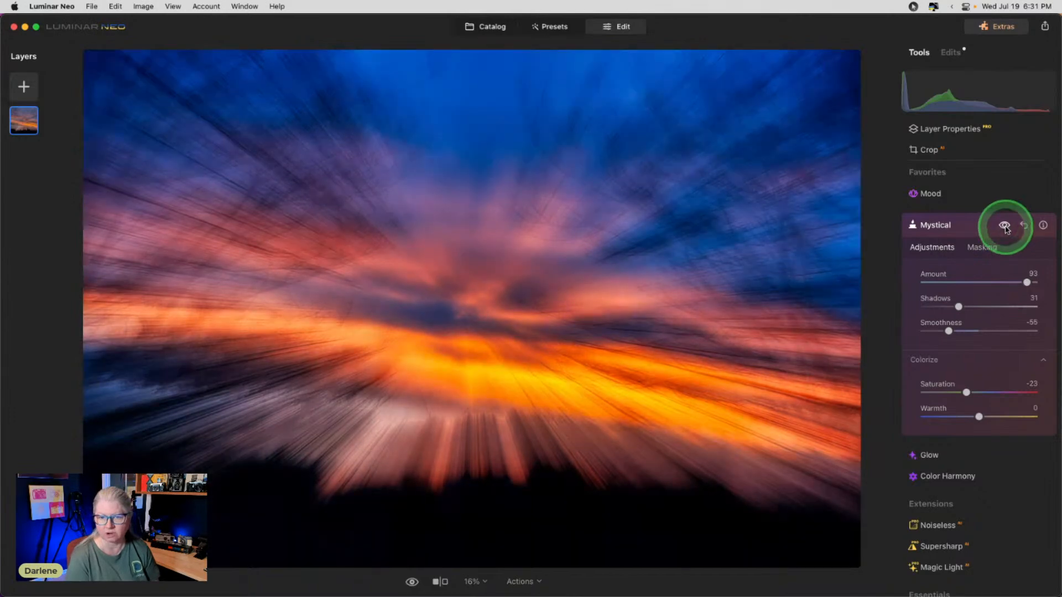
{"action": "left_click", "coordinate": [965, 227]}
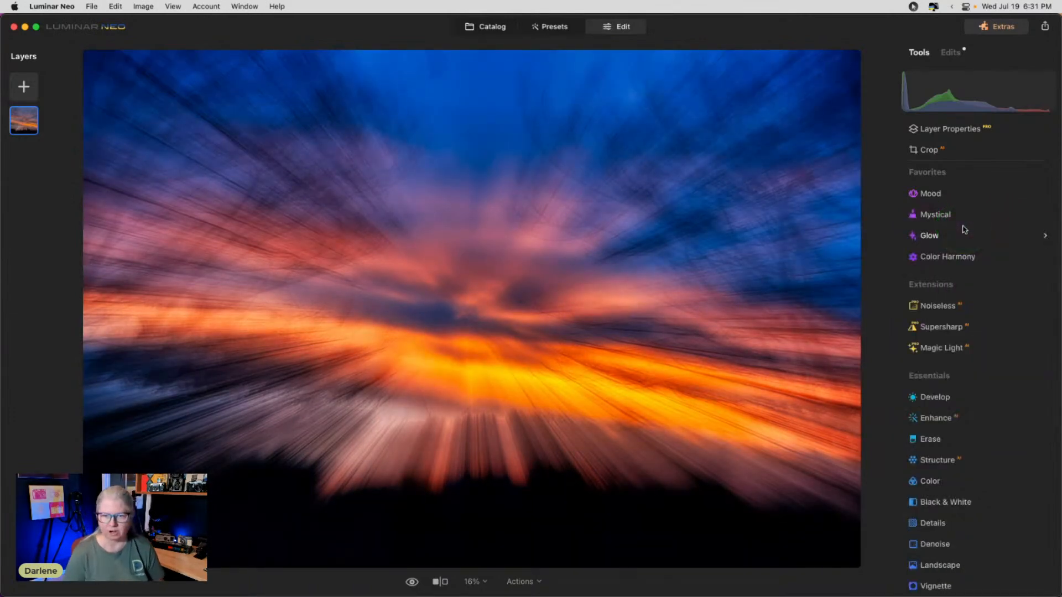
Step: Compare the fully edited sunset with the original photo
{"action": "key", "text": "backslash"}
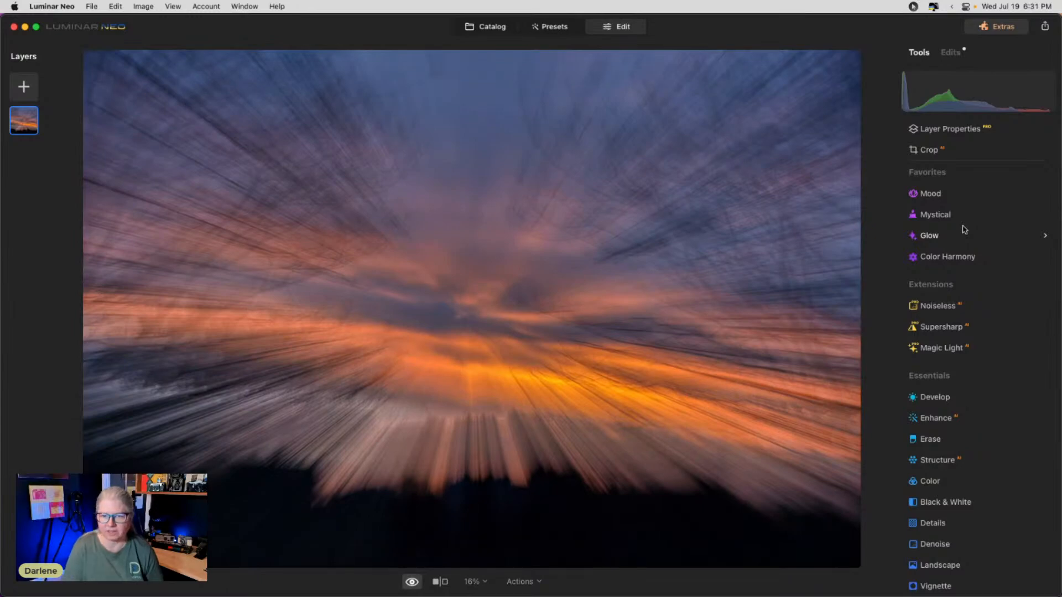
{"action": "key", "text": "backslash"}
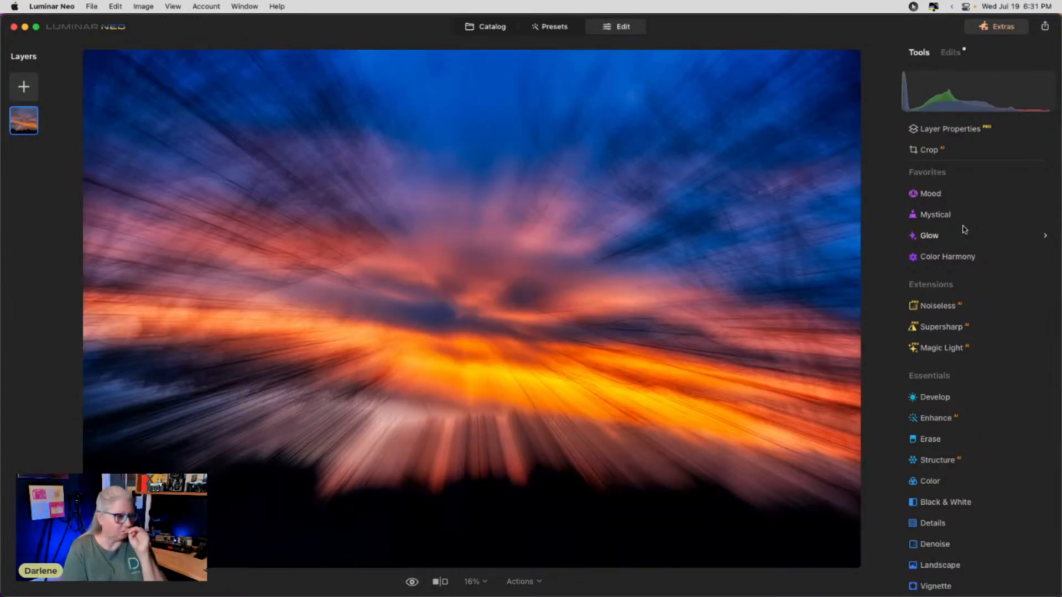
{"action": "left_click", "coordinate": [523, 582]}
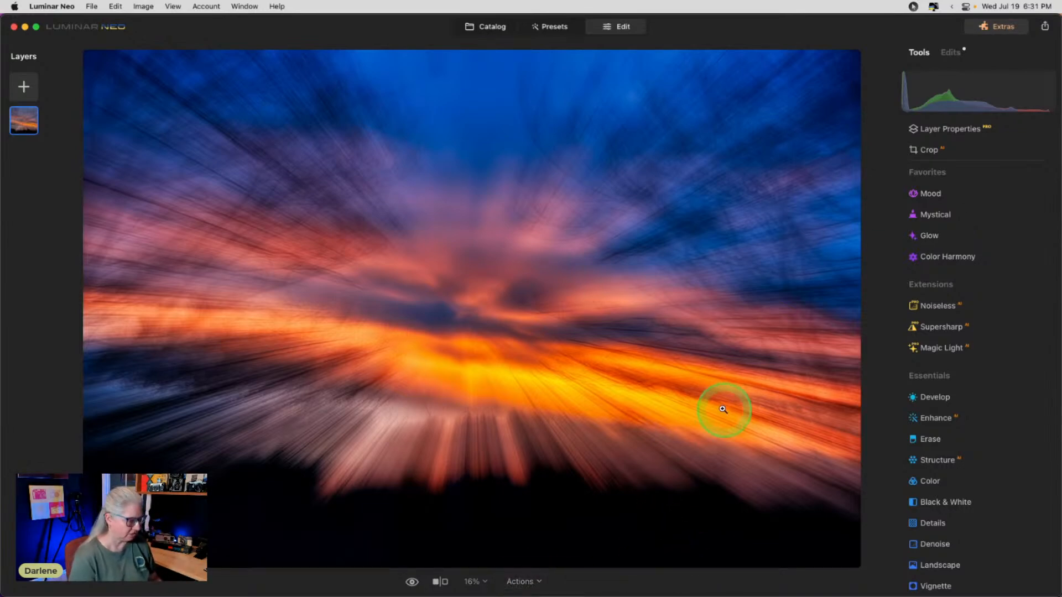
Step: Return to the Catalog and copy the adjustments from the edited HDR sunset
{"action": "key", "text": "g"}
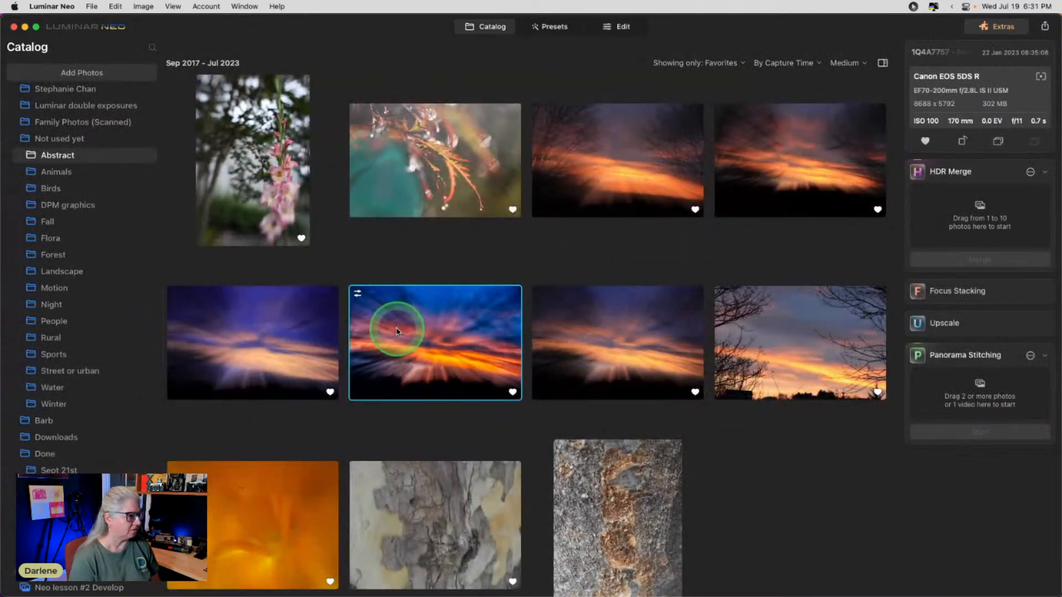
{"action": "right_click", "coordinate": [416, 338]}
{"action": "mouse_move", "coordinate": [445, 389]}
{"action": "left_click", "coordinate": [587, 409]}
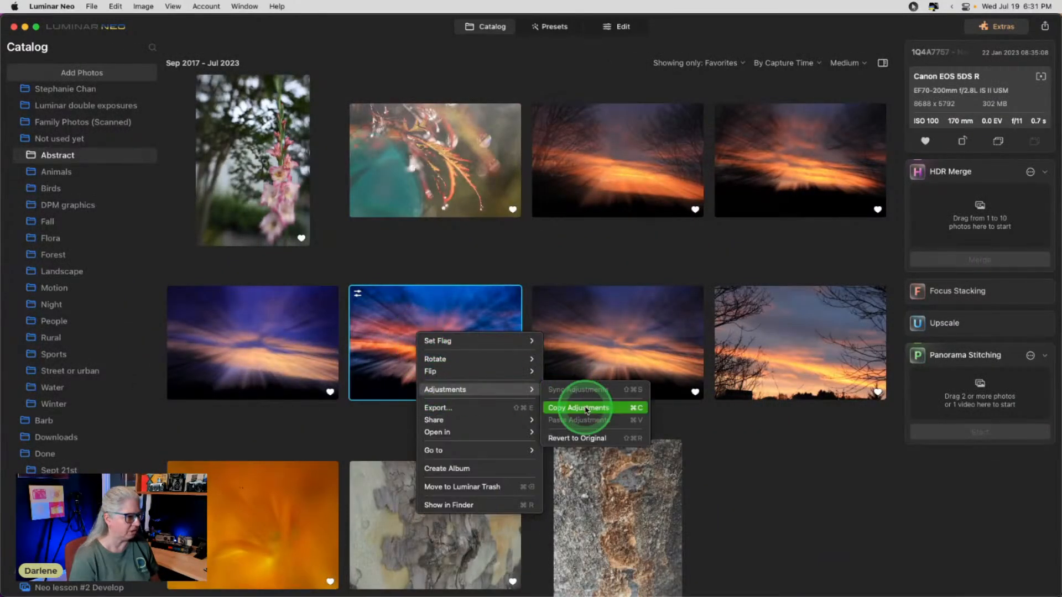
Step: Paste the copied adjustments onto the single RAW zoom-blur sunset next to the edited HDR photo
{"action": "left_click", "coordinate": [606, 374]}
{"action": "right_click", "coordinate": [606, 374]}
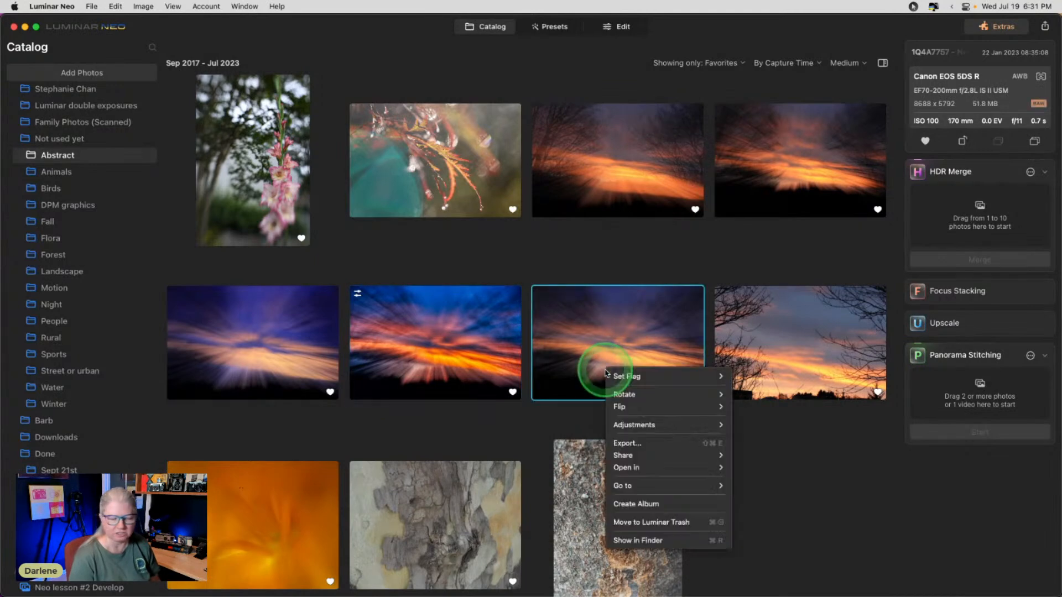
{"action": "left_click", "coordinate": [623, 425]}
{"action": "left_click", "coordinate": [760, 454]}
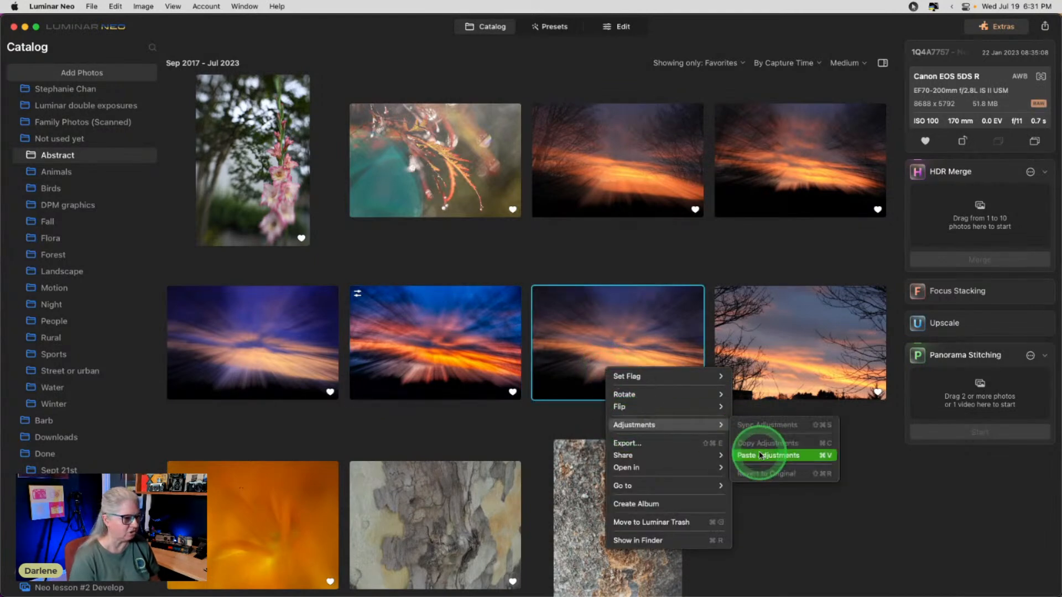
{"action": "left_click", "coordinate": [759, 456]}
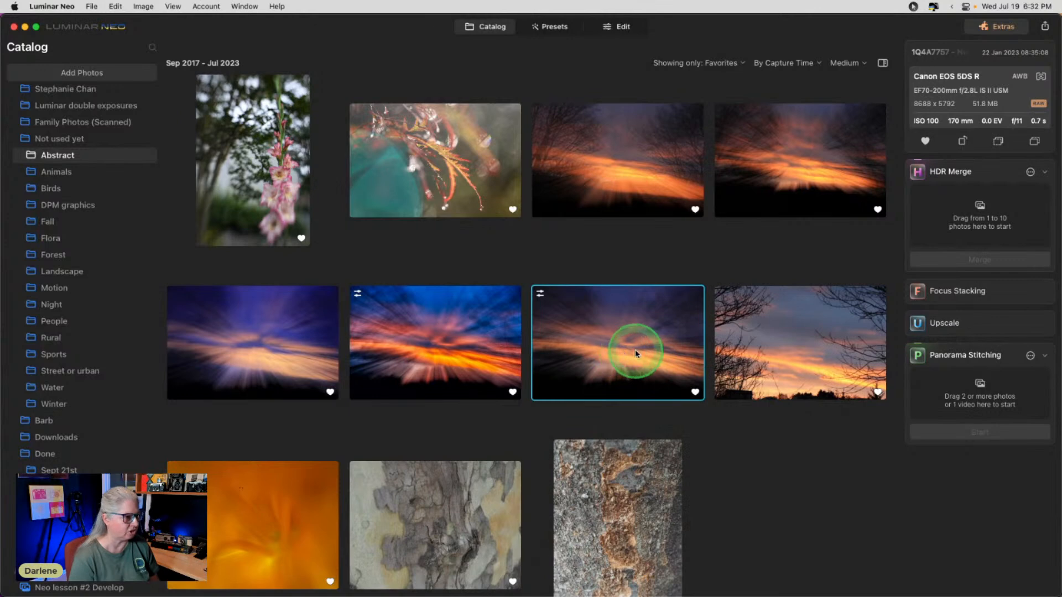
Step: Open the RAW sunset with the pasted adjustments for editing and compare it with its original
{"action": "left_click", "coordinate": [607, 361]}
{"action": "double_click", "coordinate": [566, 339]}
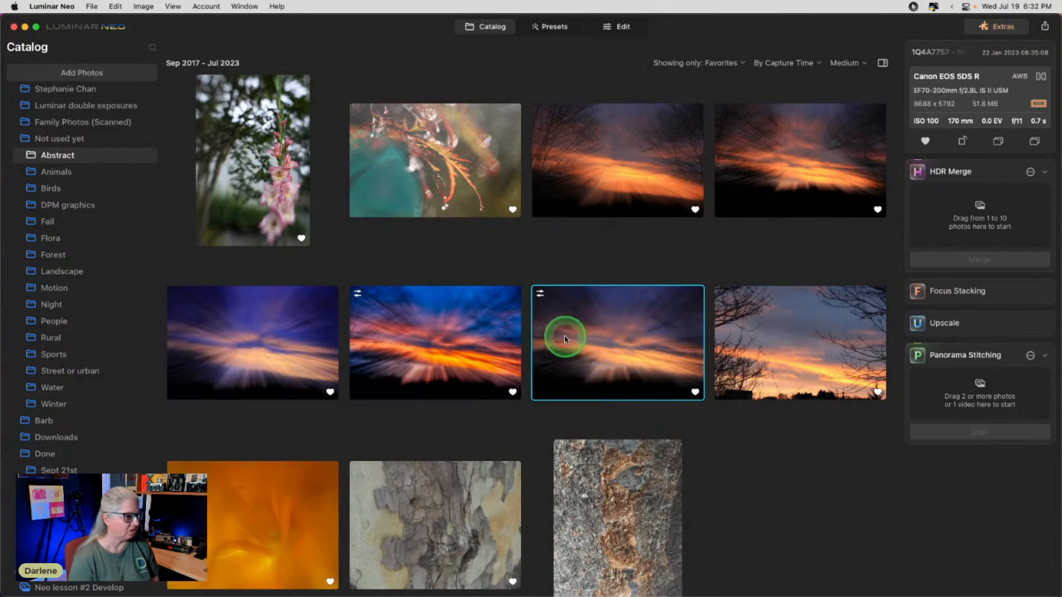
{"action": "left_click", "coordinate": [611, 29]}
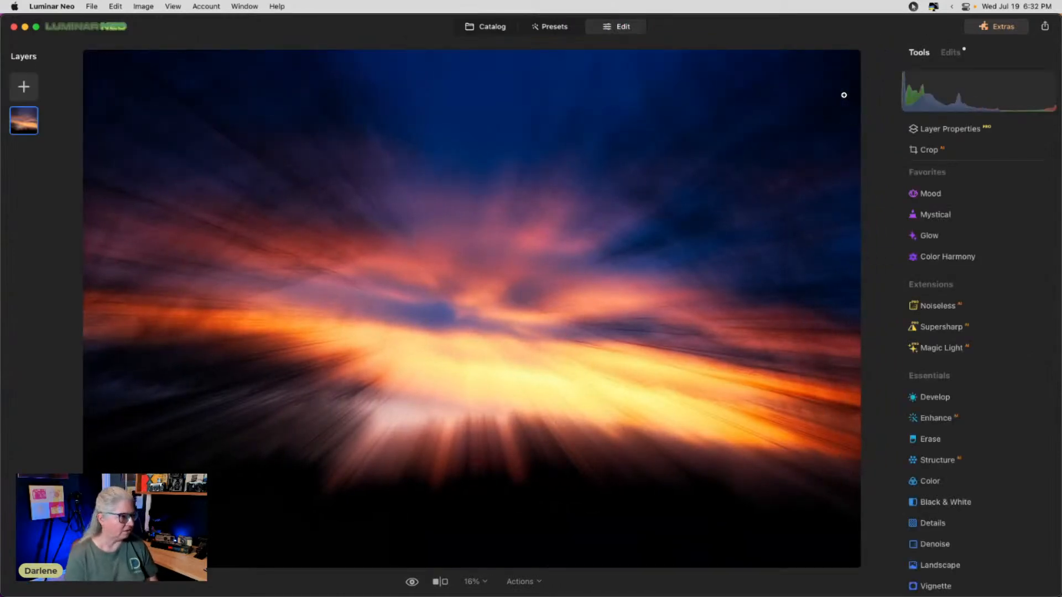
{"action": "key", "text": "backslash"}
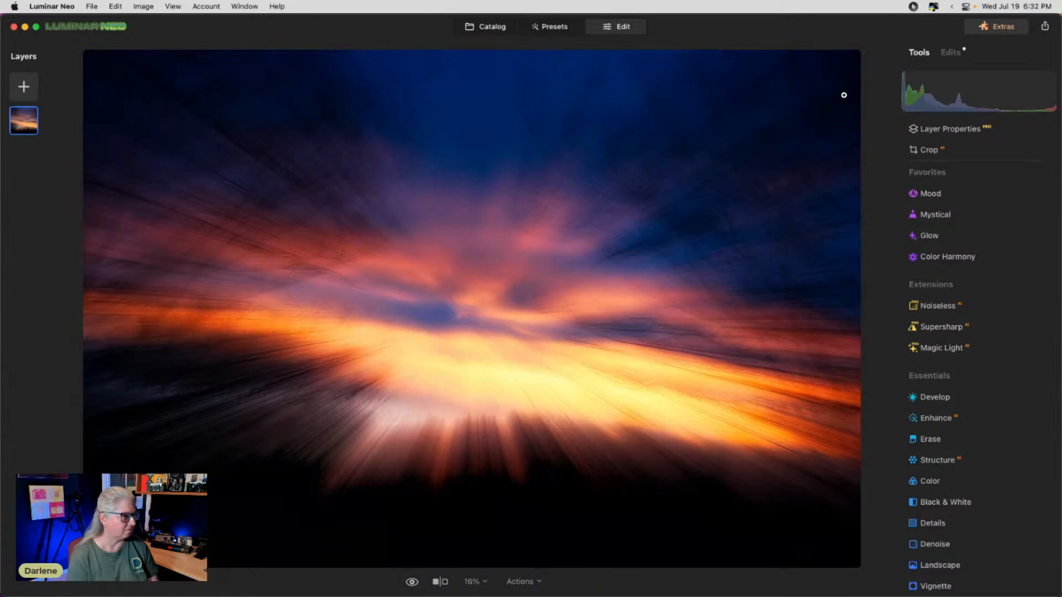
Step: Compare the RAW sunset carrying the pasted adjustments with its unedited version once more
{"action": "key", "text": "backslash"}
{"action": "key", "text": "backslash"}
{"action": "key", "text": "backslash"}
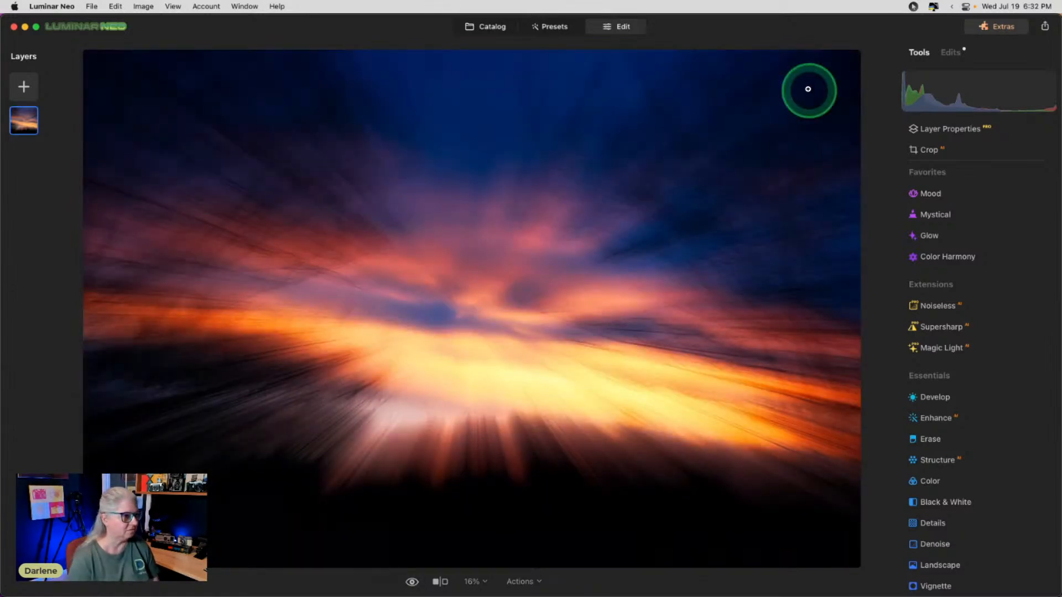
Step: Check the pasted Color Harmony edit, including its Color Contrast settings, and remove the Structure edit from the RAW sunset
{"action": "left_click", "coordinate": [951, 52]}
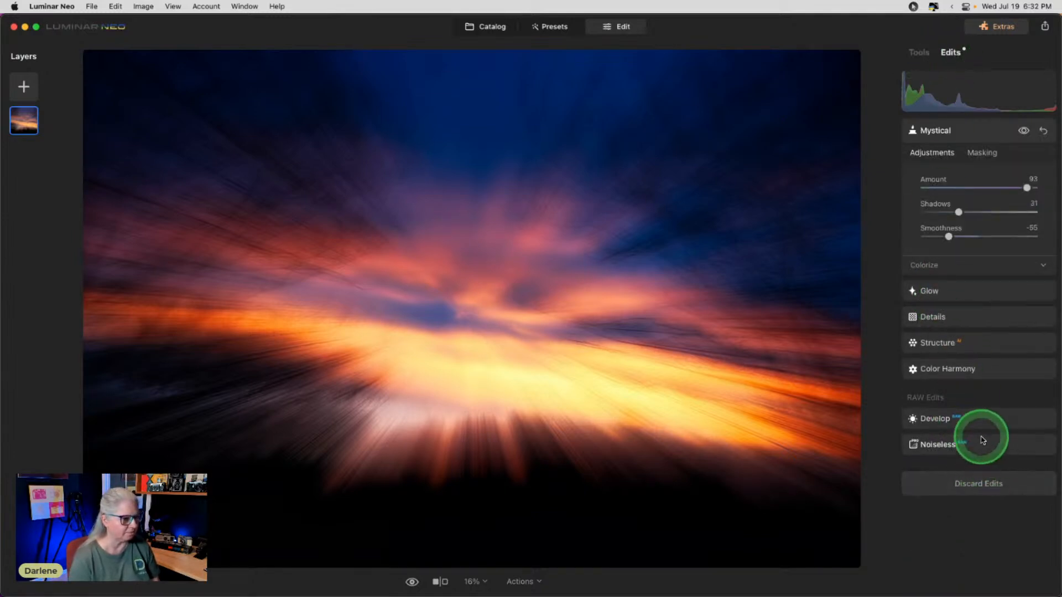
{"action": "left_click", "coordinate": [983, 369]}
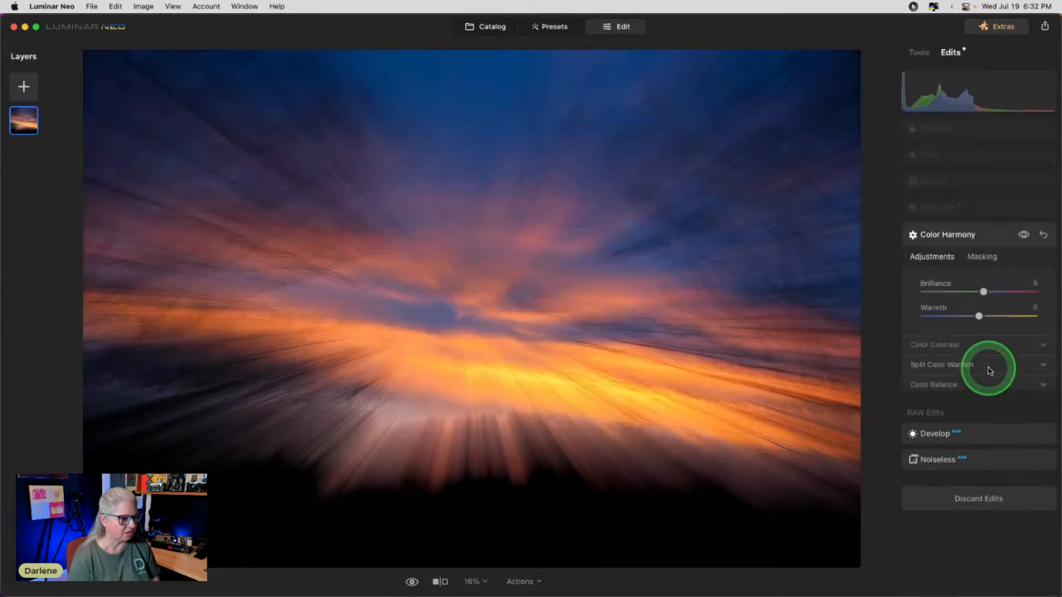
{"action": "left_click", "coordinate": [954, 347]}
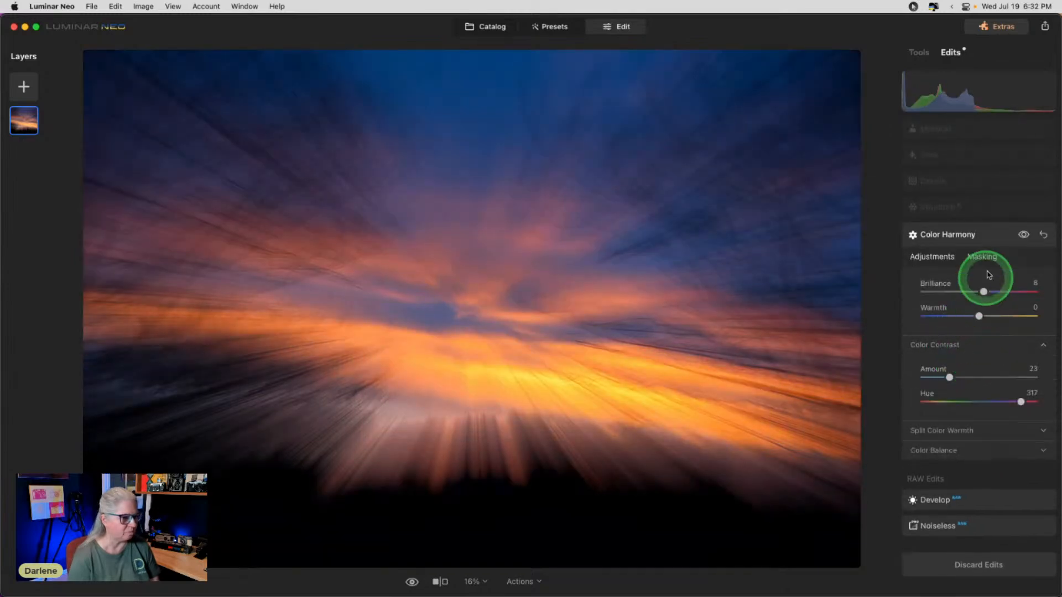
{"action": "left_click", "coordinate": [1023, 235]}
{"action": "left_click", "coordinate": [995, 217]}
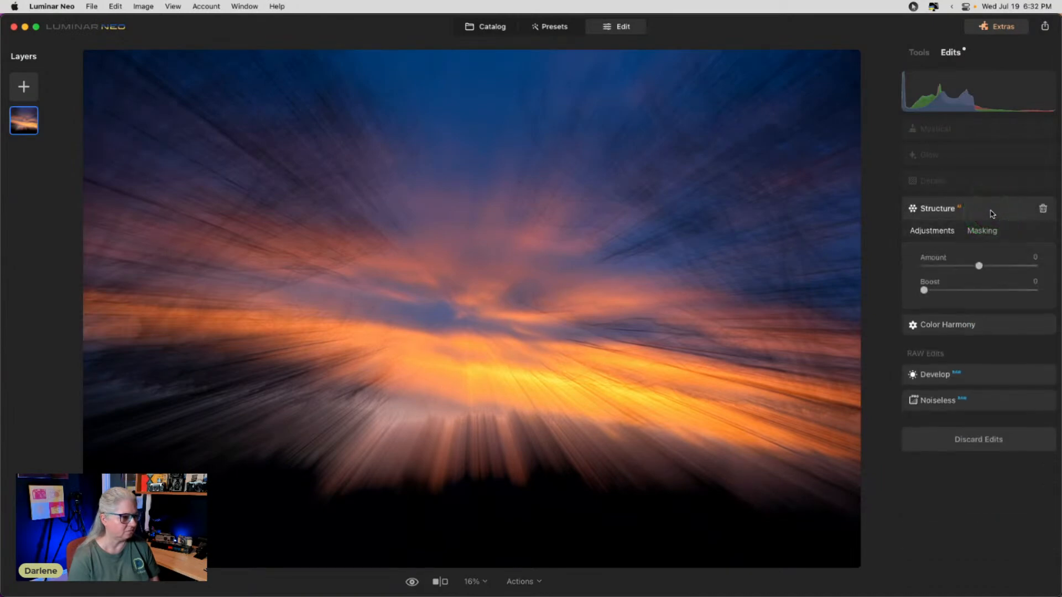
{"action": "left_click", "coordinate": [1043, 209]}
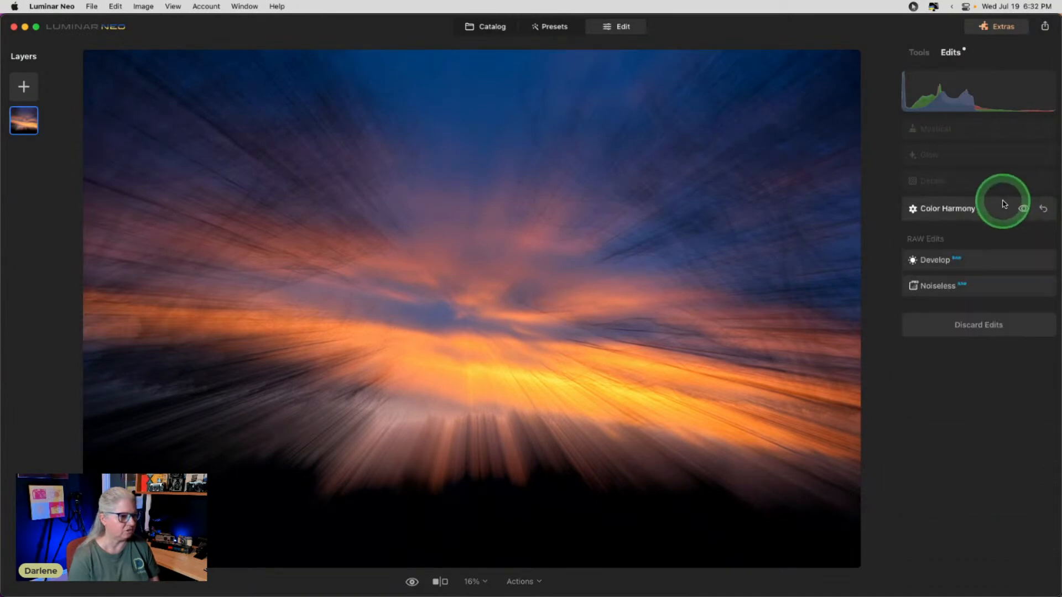
Step: Review the pasted Details settings and preview the photo without the Details effect
{"action": "left_click", "coordinate": [1004, 204]}
{"action": "left_click", "coordinate": [991, 181]}
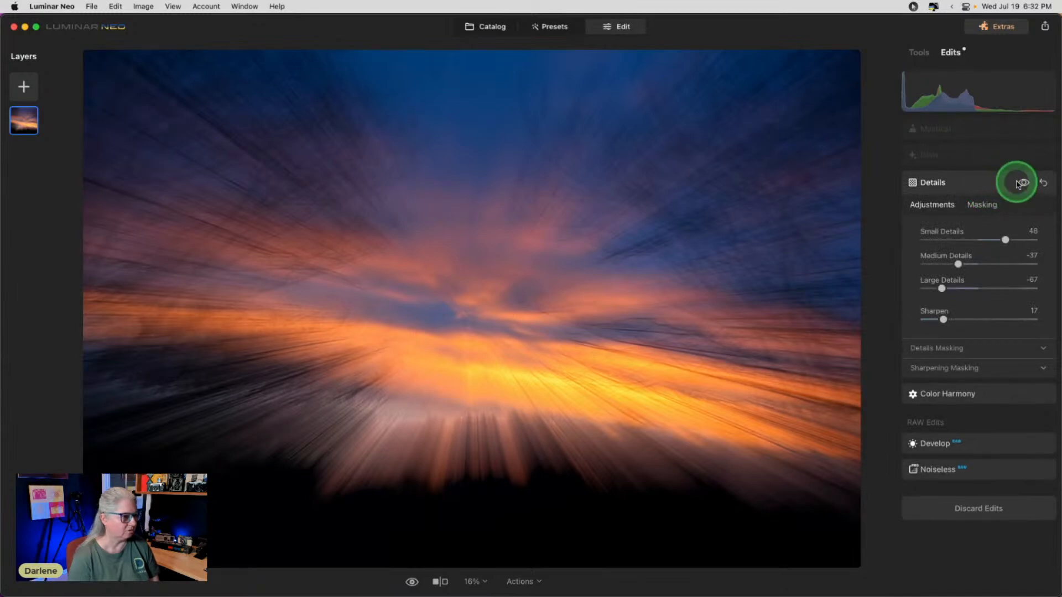
{"action": "left_click", "coordinate": [1017, 182]}
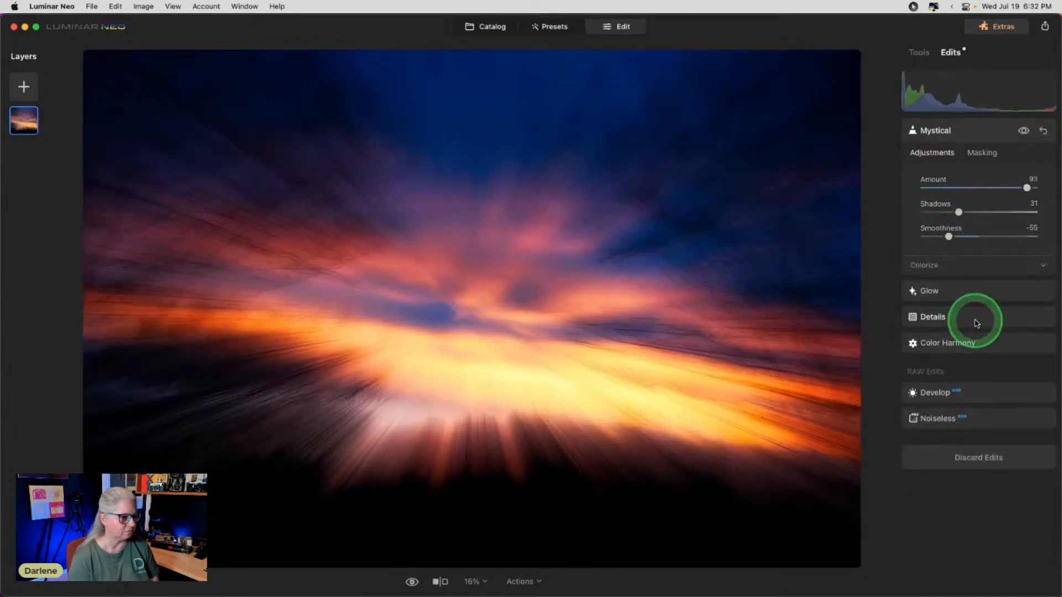
Step: Lower the Glow Amount to 24 and raise Small Details to 69 in the applied edits
{"action": "left_click", "coordinate": [975, 293]}
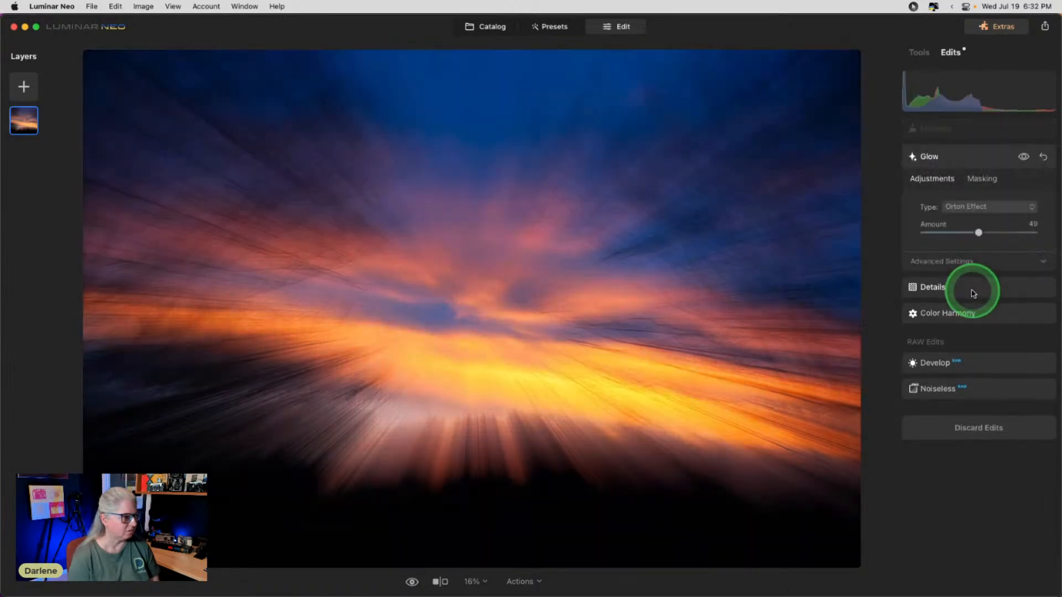
{"action": "left_click_drag", "start_coordinate": [977, 233], "coordinate": [951, 233]}
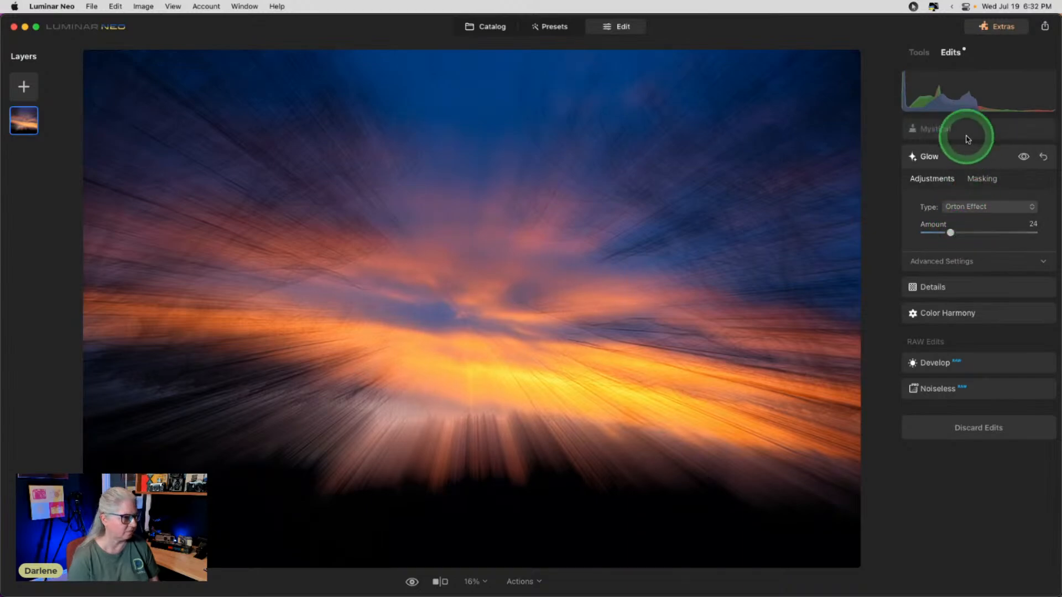
{"action": "left_click", "coordinate": [968, 285]}
{"action": "left_click_drag", "start_coordinate": [1005, 244], "coordinate": [1016, 241]}
{"action": "left_click", "coordinate": [972, 156]}
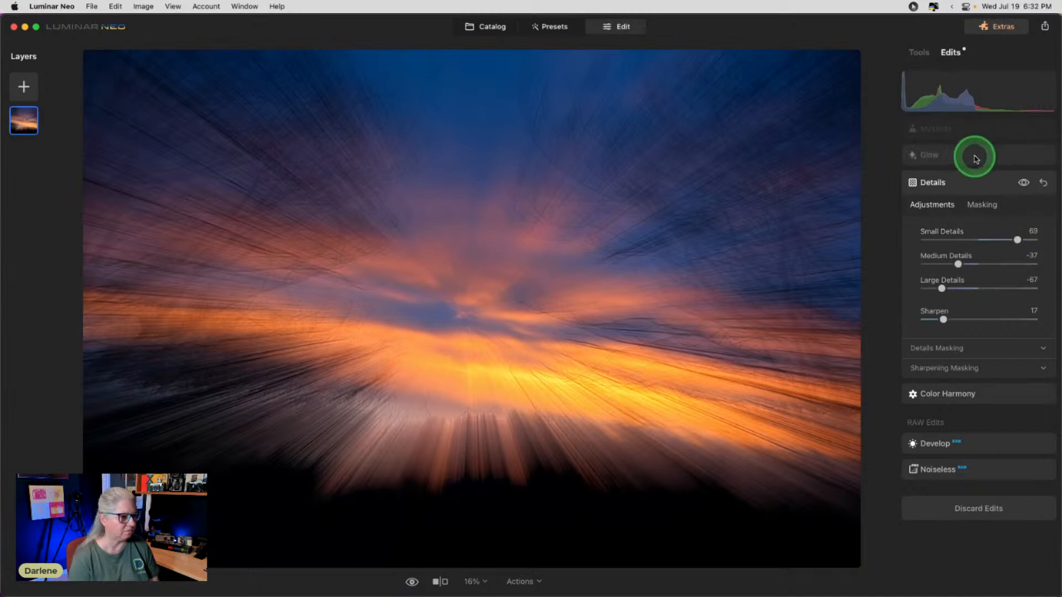
Step: Set the Mystical edit to Amount 38, Shadows 40 and colorize Saturation -19
{"action": "left_click", "coordinate": [975, 135]}
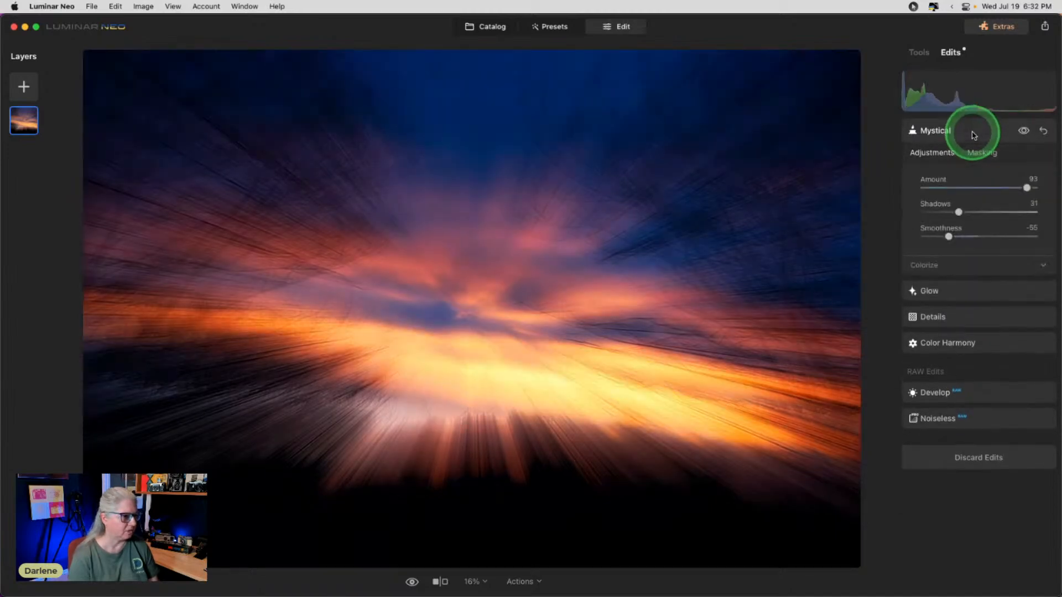
{"action": "left_click", "coordinate": [947, 267]}
{"action": "left_click_drag", "start_coordinate": [1024, 188], "coordinate": [970, 210]}
{"action": "left_click_drag", "start_coordinate": [967, 298], "coordinate": [967, 297]}
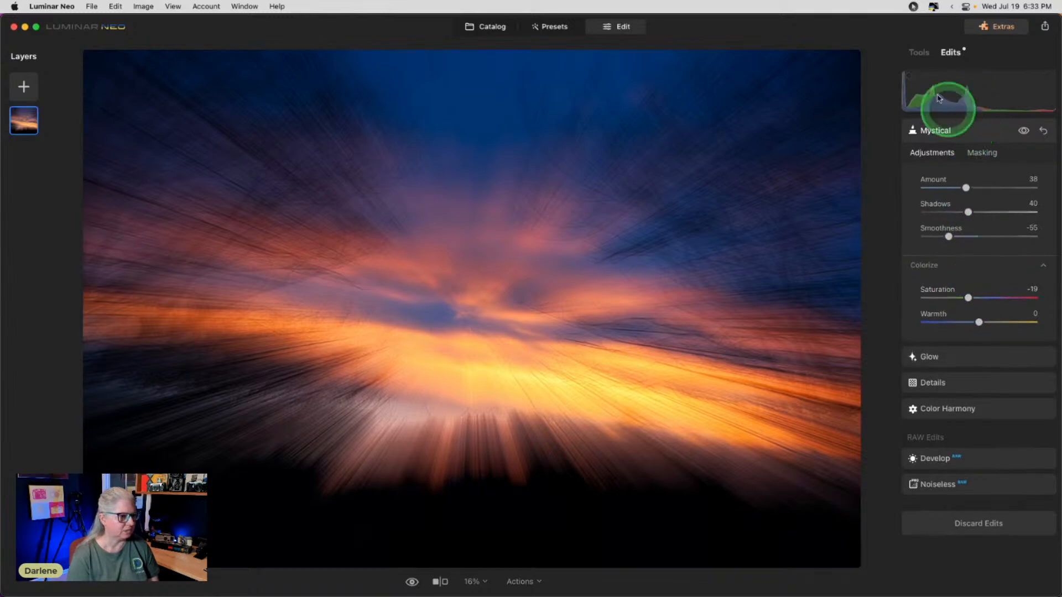
{"action": "left_click", "coordinate": [967, 128]}
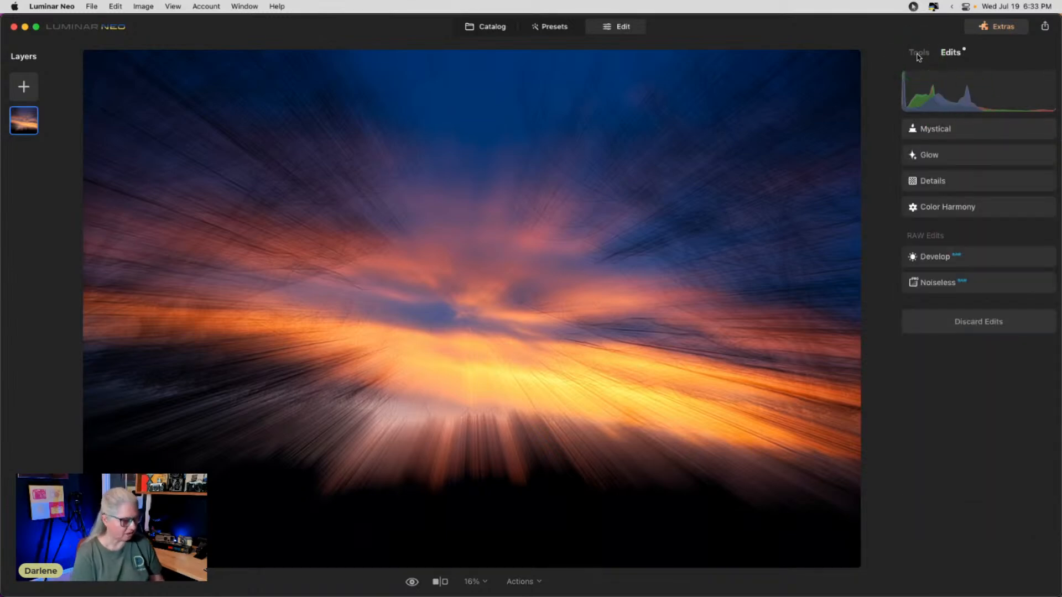
Step: View the adjusted RAW sunset enlarged in the Catalog and reopen it for editing
{"action": "key", "text": "g"}
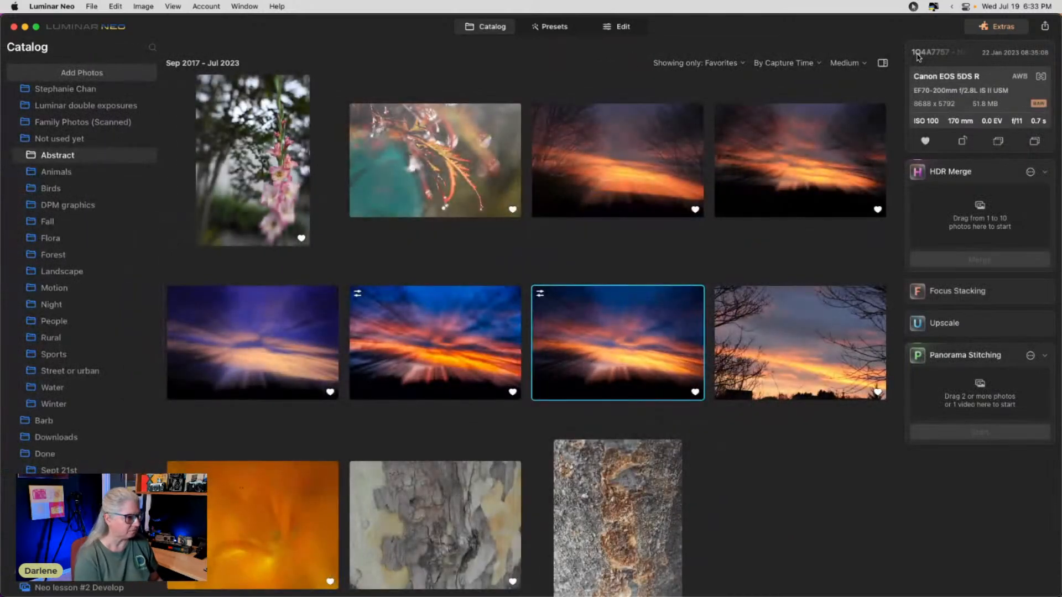
{"action": "double_click", "coordinate": [595, 359]}
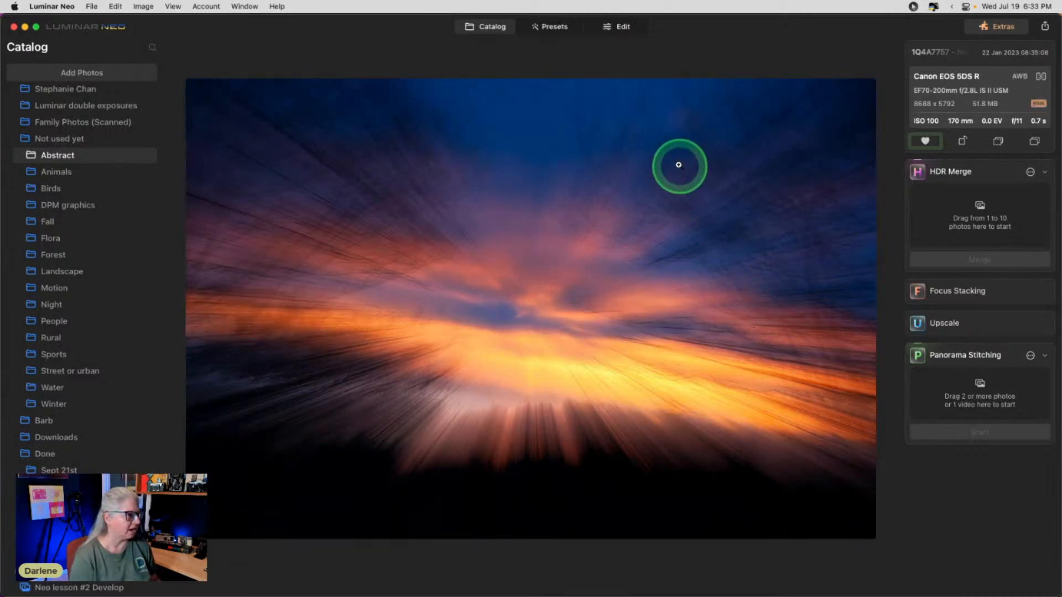
{"action": "left_click", "coordinate": [617, 27]}
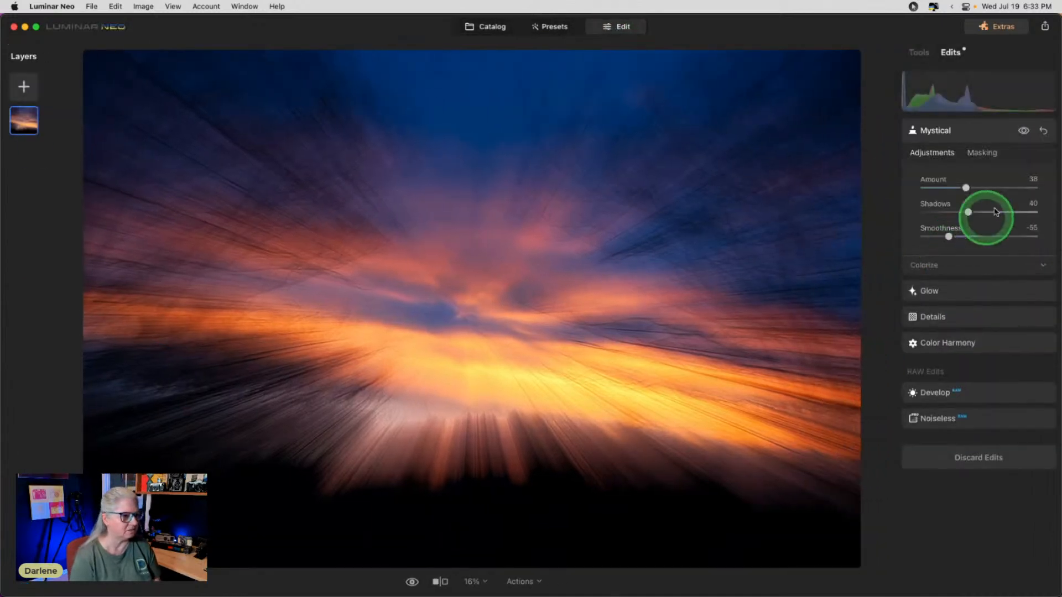
Step: Apply the custom Kharkiv LUT with Mood at an Amount of 65 and compare the photo with its original
{"action": "left_click", "coordinate": [919, 52]}
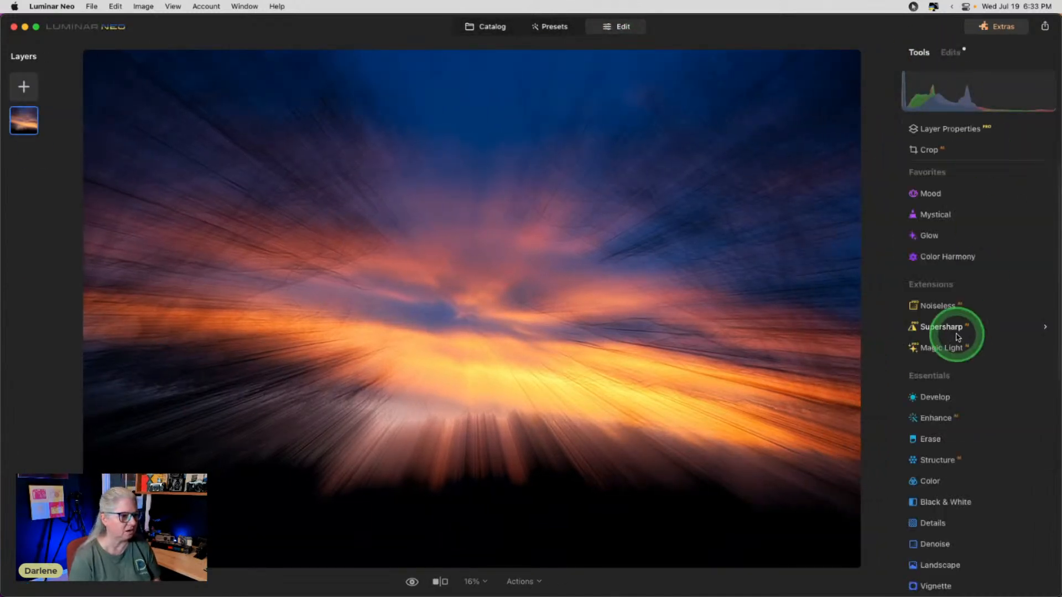
{"action": "left_click", "coordinate": [950, 193]}
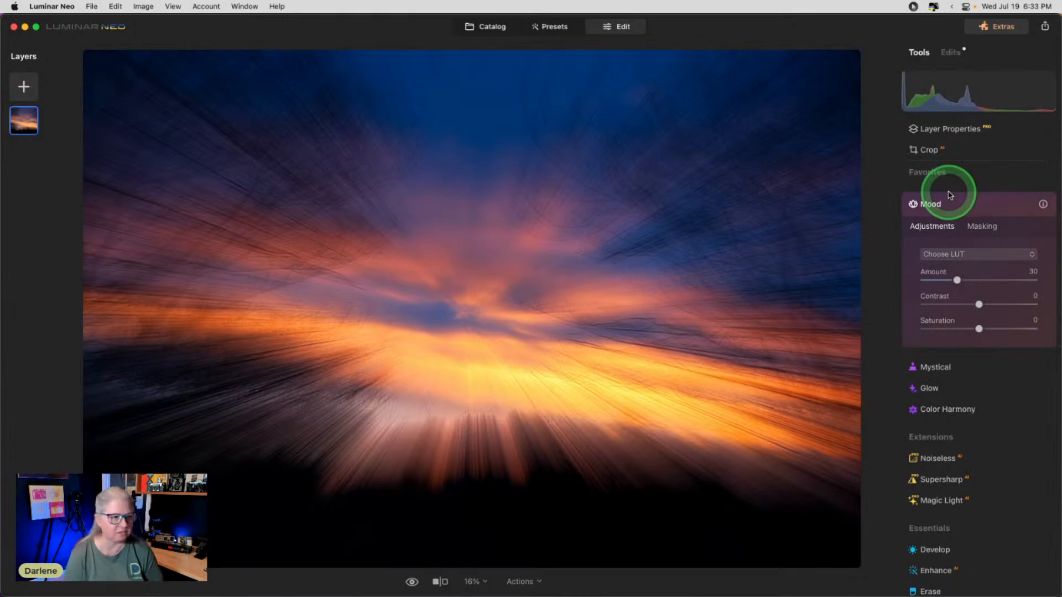
{"action": "left_click", "coordinate": [991, 254]}
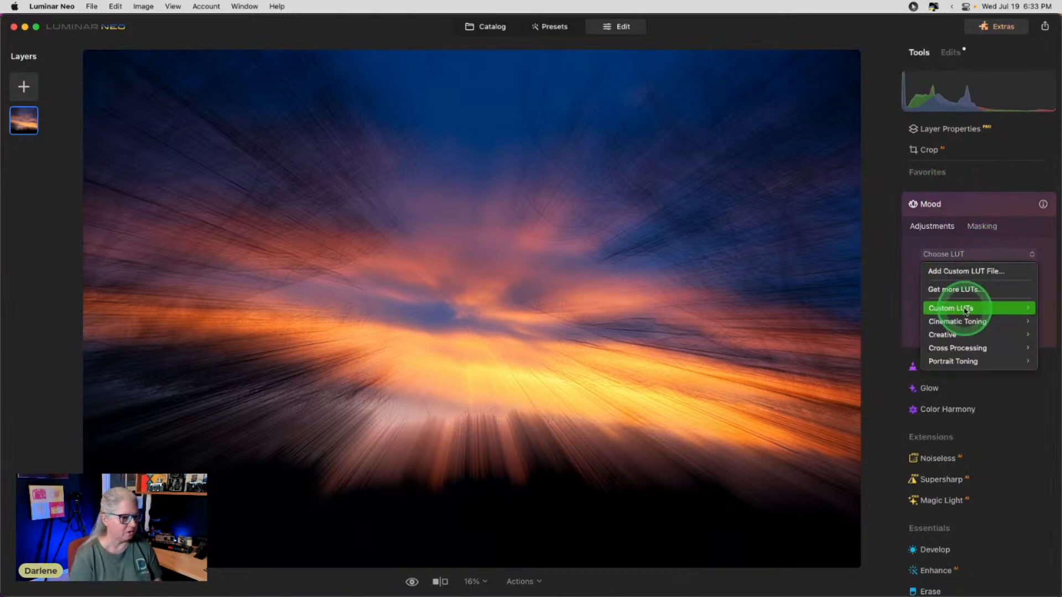
{"action": "left_click", "coordinate": [909, 238]}
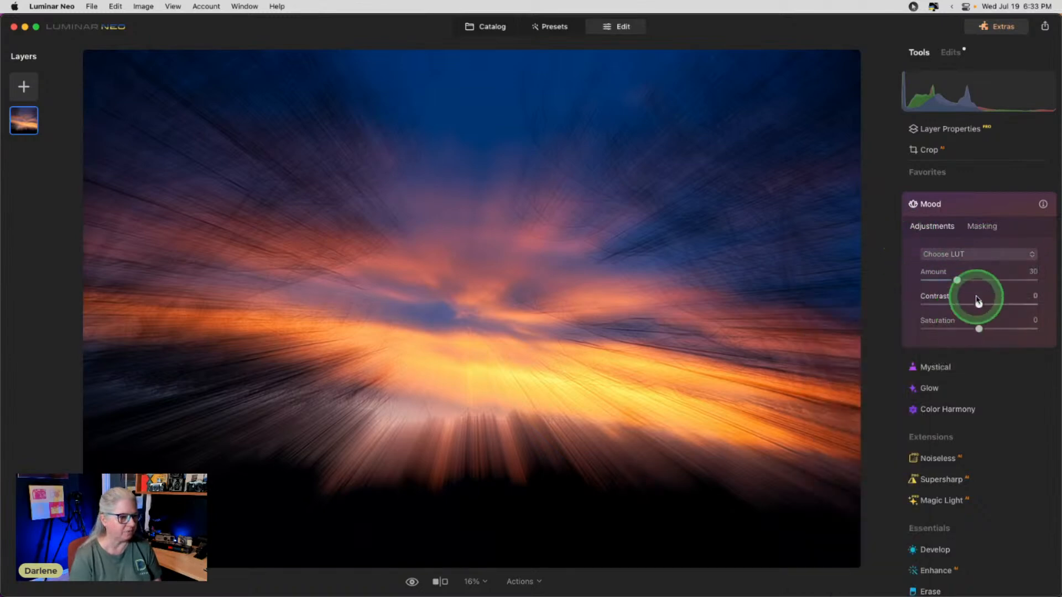
{"action": "left_click_drag", "start_coordinate": [956, 280], "coordinate": [999, 280]}
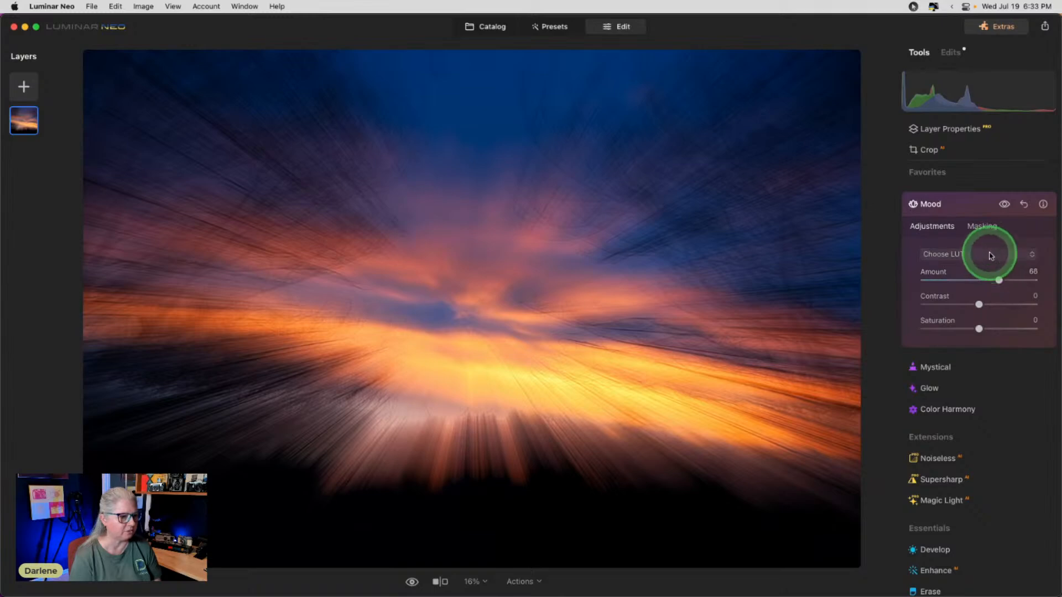
{"action": "left_click", "coordinate": [990, 254]}
{"action": "mouse_move", "coordinate": [943, 308]}
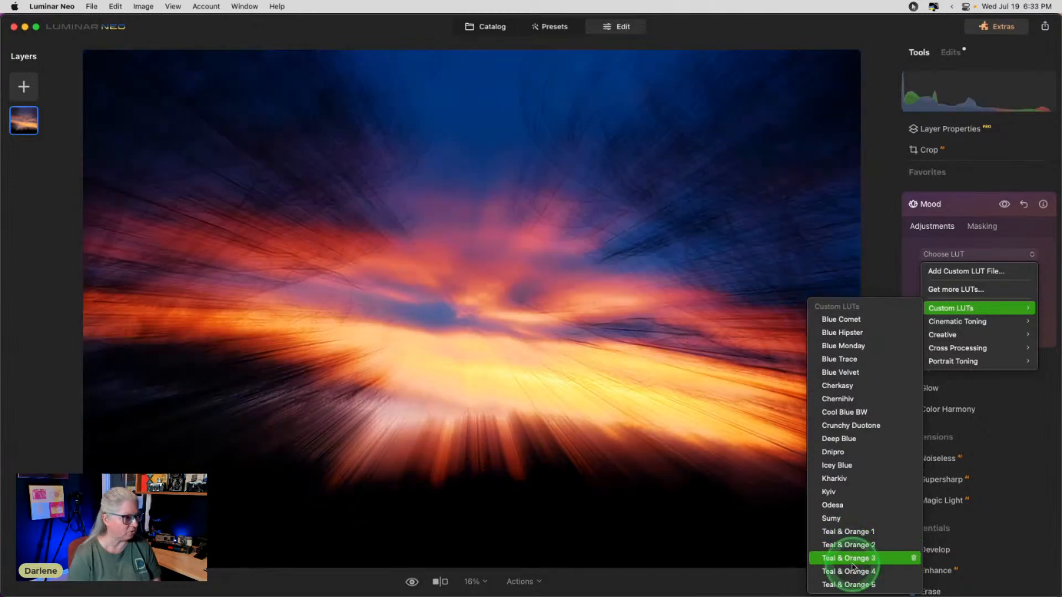
{"action": "left_click", "coordinate": [852, 573]}
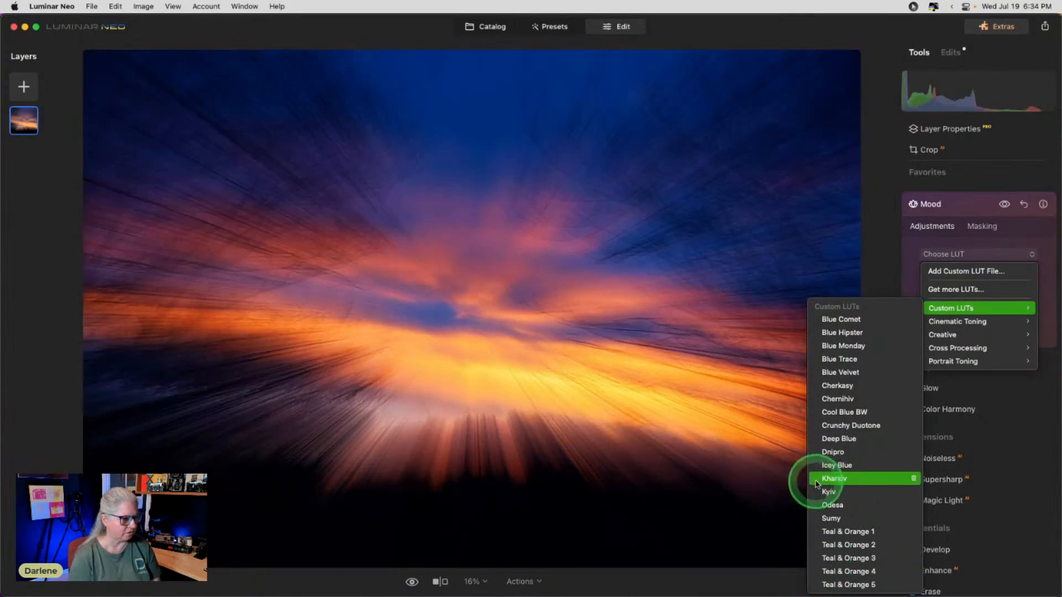
{"action": "left_click", "coordinate": [827, 479]}
{"action": "mouse_move", "coordinate": [999, 280]}
{"action": "left_mouse_down"}
{"action": "mouse_move", "coordinate": [932, 280]}
{"action": "mouse_move", "coordinate": [1023, 281]}
{"action": "mouse_move", "coordinate": [849, 290]}
{"action": "mouse_move", "coordinate": [1019, 280]}
{"action": "mouse_move", "coordinate": [996, 280]}
{"action": "left_mouse_up"}
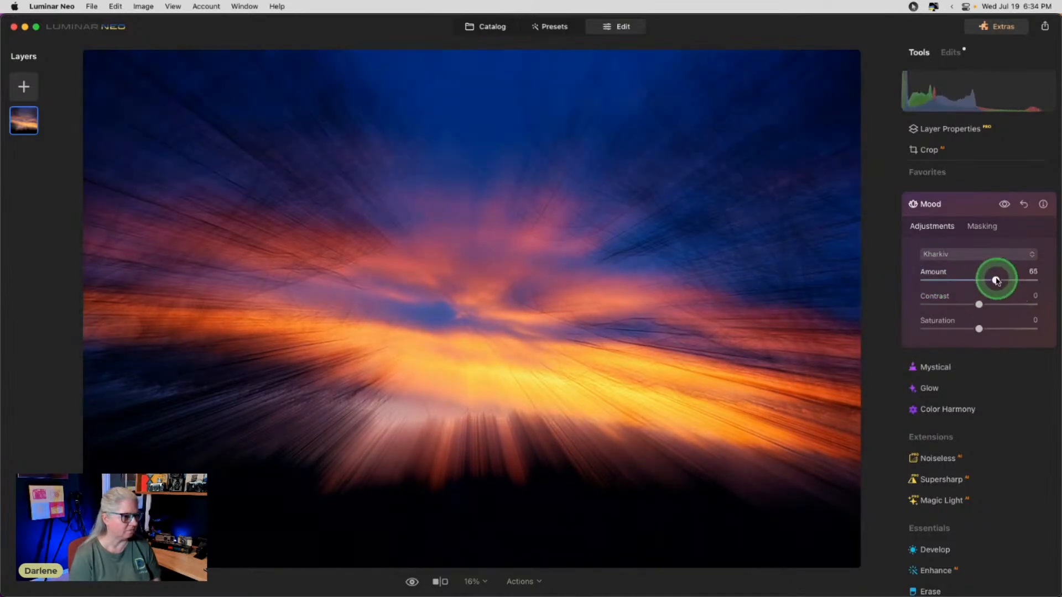
{"action": "left_click", "coordinate": [967, 203]}
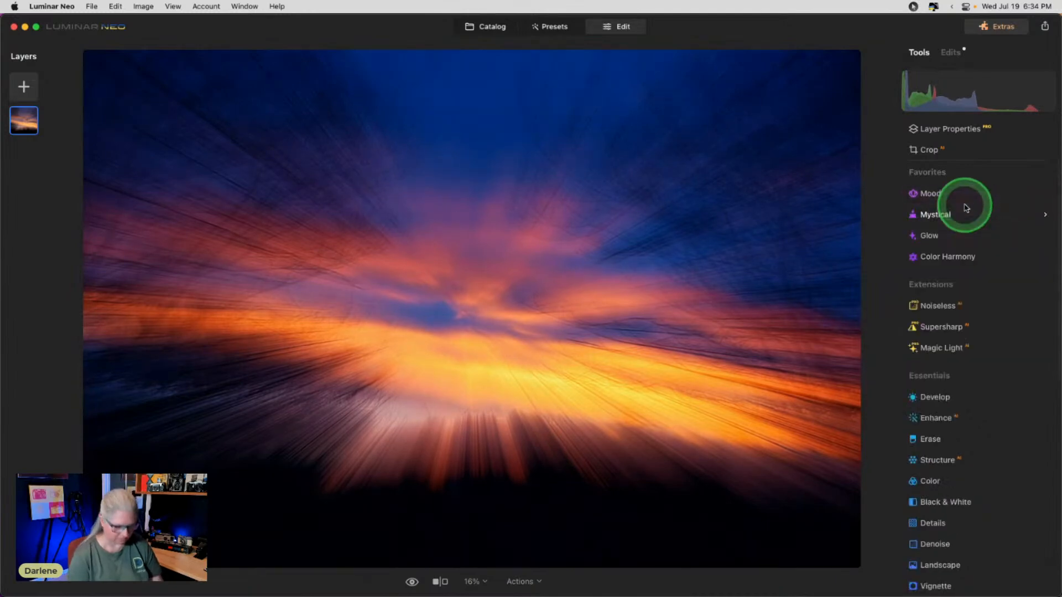
{"action": "key", "text": "backslash"}
{"action": "key", "text": "backslash"}
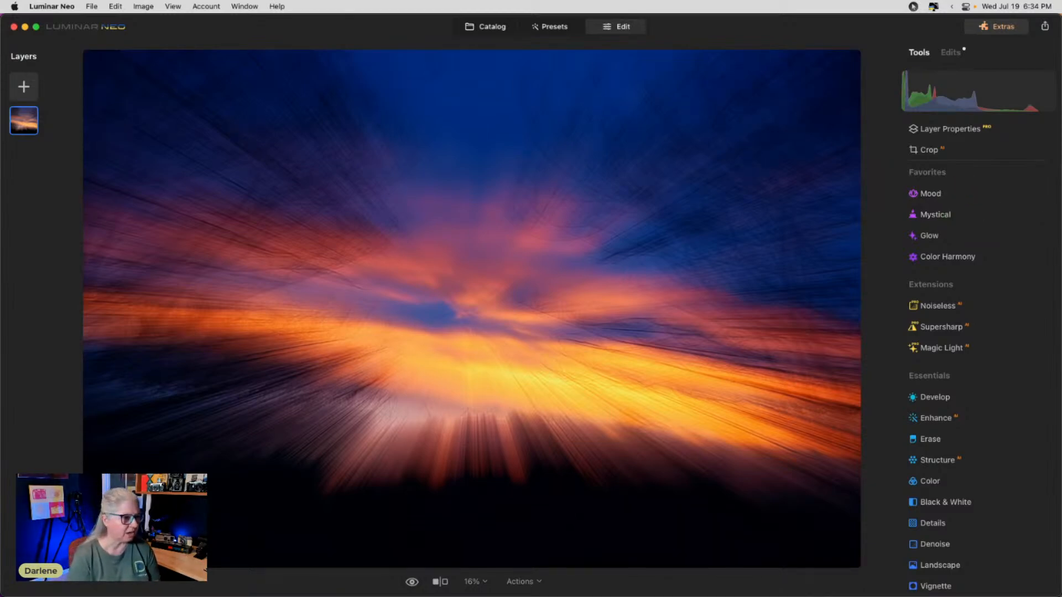
Step: Add Sunrays with an Amount of 49 and place the sun center at the zoom blur's focal point mid-image
{"action": "scroll", "coordinate": [946, 254], "scroll_direction": "down", "scroll_amount": 5}
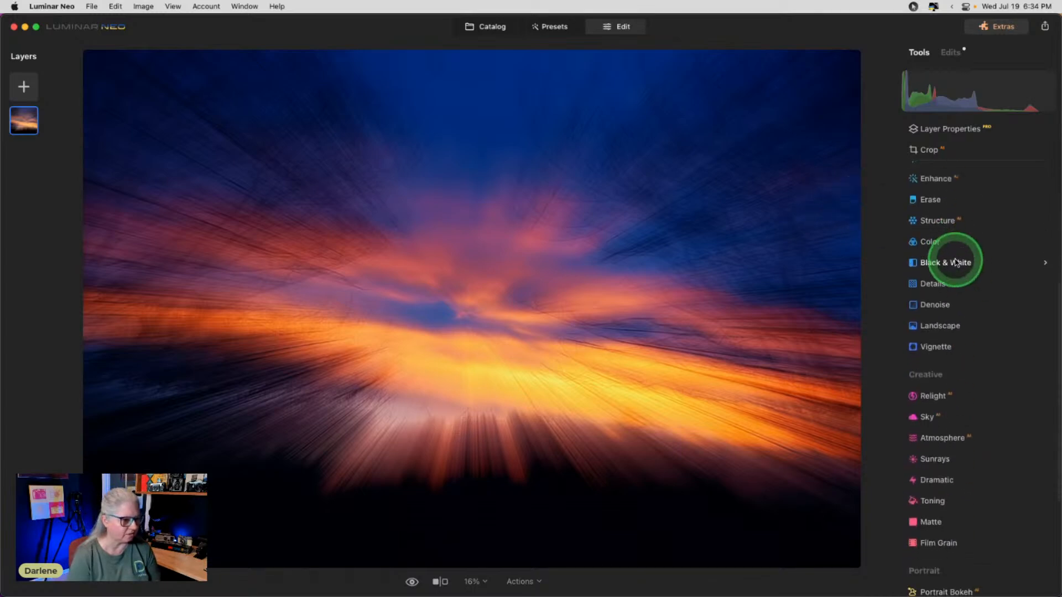
{"action": "scroll", "coordinate": [956, 263], "scroll_direction": "down", "scroll_amount": 1}
{"action": "left_click", "coordinate": [951, 403]}
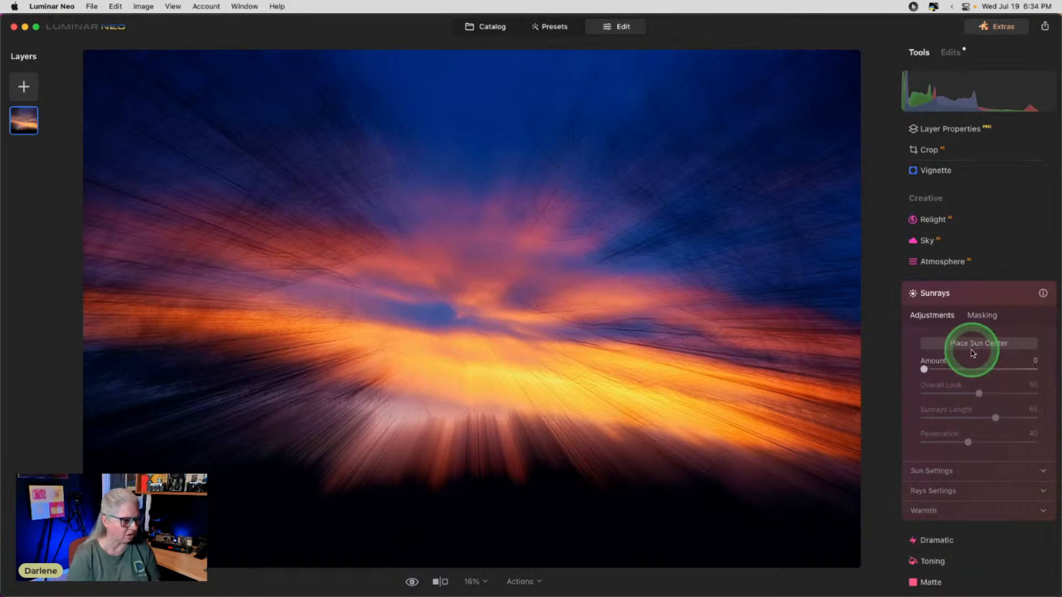
{"action": "left_click", "coordinate": [978, 369]}
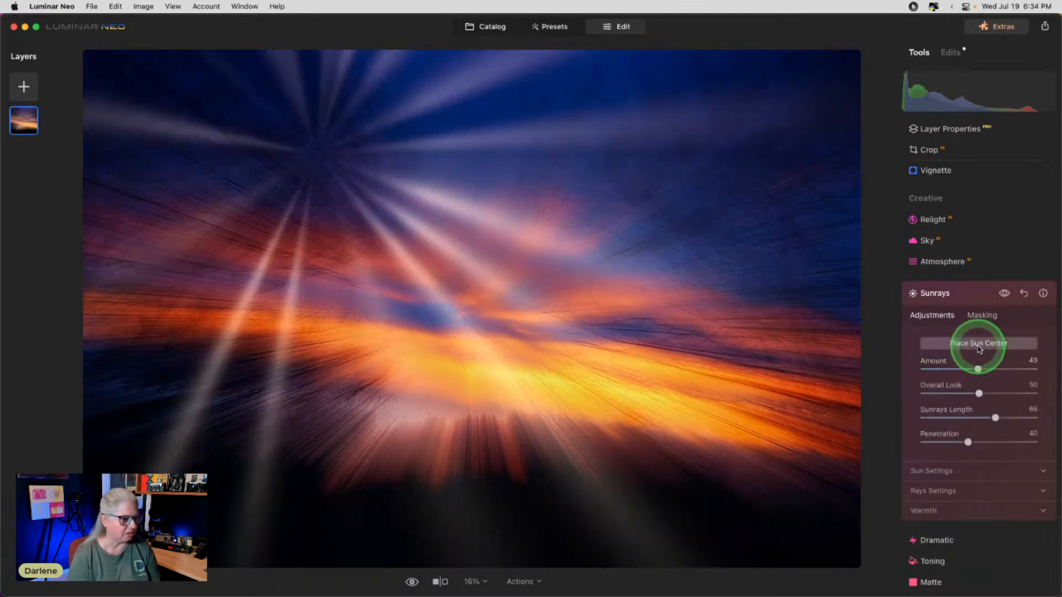
{"action": "left_click", "coordinate": [982, 344]}
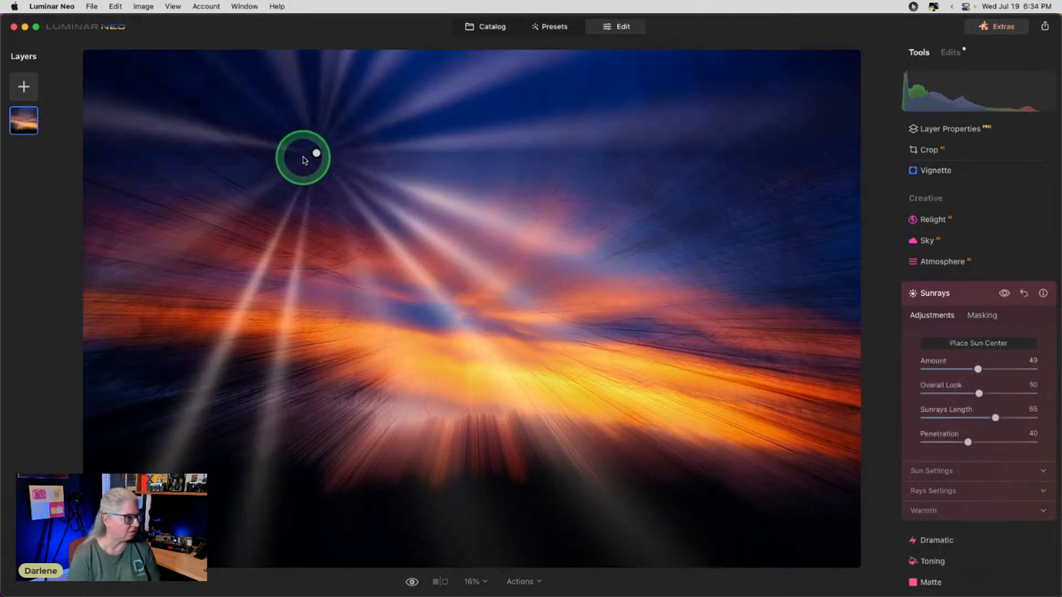
{"action": "left_click_drag", "start_coordinate": [315, 151], "coordinate": [470, 322]}
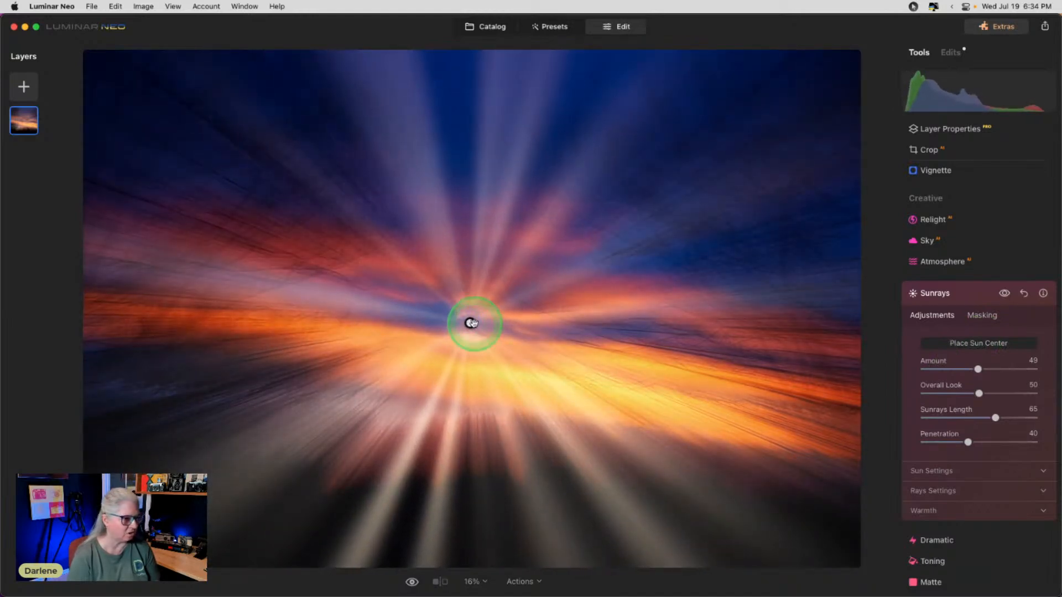
Step: Warm the sunrays by setting Sunrays Warmth to 75 and Sun Warmth to 70
{"action": "left_click", "coordinate": [930, 510]}
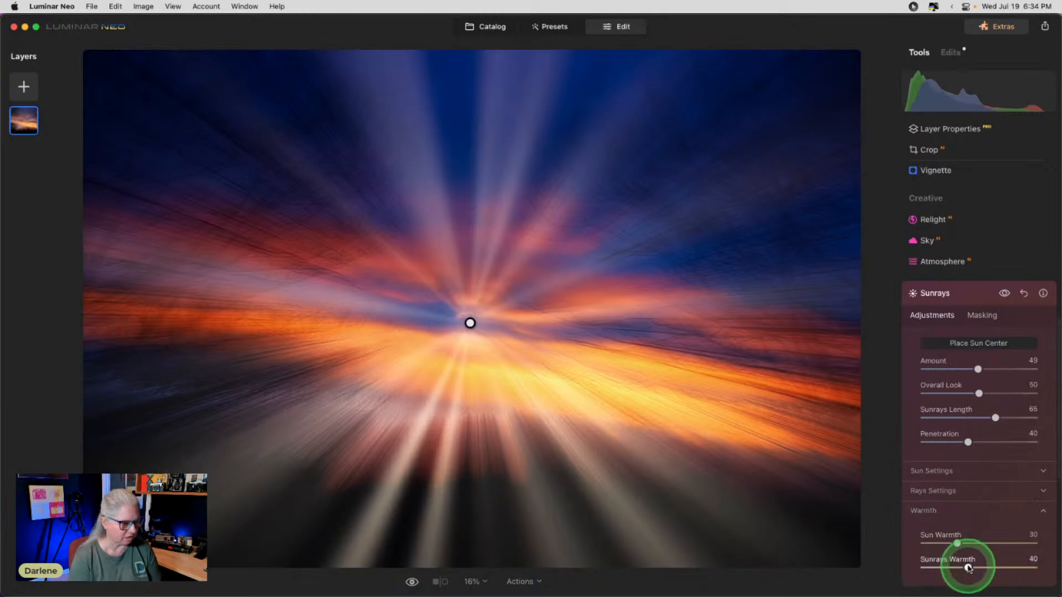
{"action": "left_click_drag", "start_coordinate": [968, 568], "coordinate": [1015, 568]}
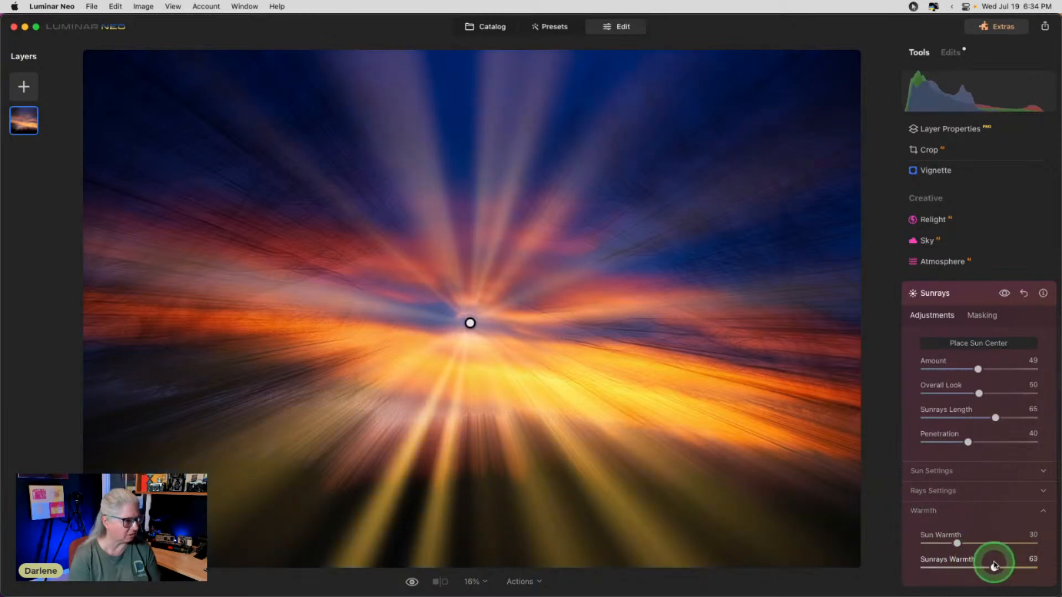
{"action": "left_click_drag", "start_coordinate": [957, 543], "coordinate": [1002, 544]}
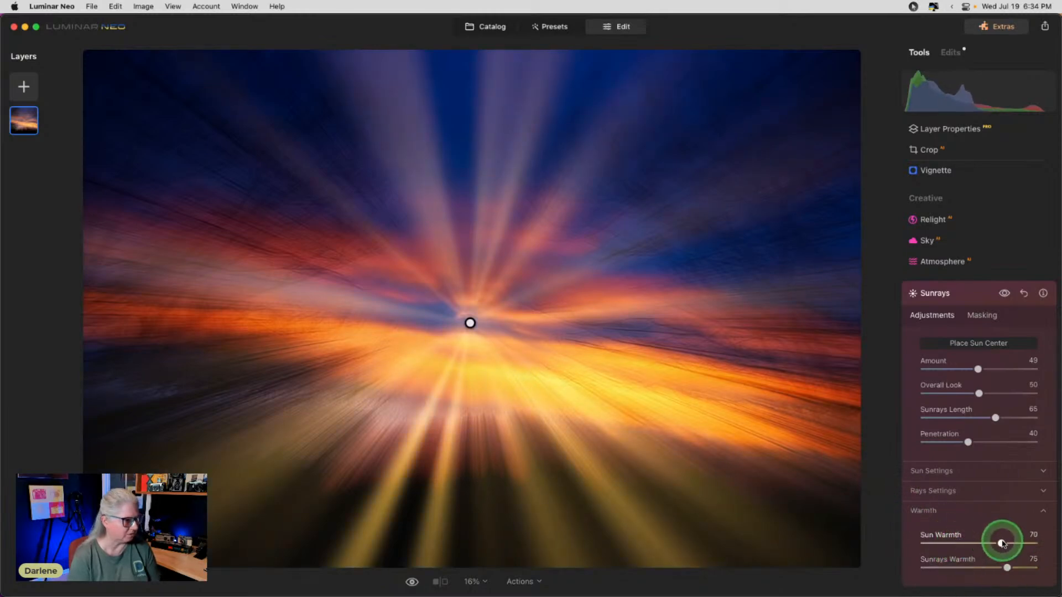
Step: Set the Sunrays Sun Radius to 17 with the sun center marker hidden, and adjust the Sun Glow Radius
{"action": "left_click", "coordinate": [942, 472]}
{"action": "scroll", "coordinate": [942, 472], "scroll_direction": "down", "scroll_amount": 3}
{"action": "left_click", "coordinate": [968, 425]}
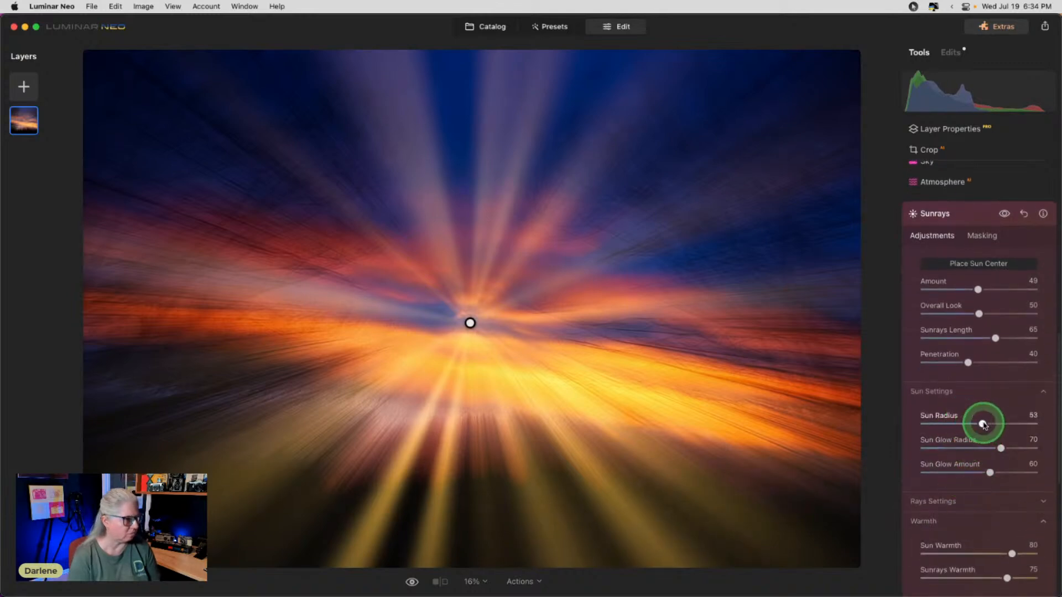
{"action": "left_click_drag", "start_coordinate": [977, 425], "coordinate": [1002, 425]}
{"action": "left_click", "coordinate": [991, 264]}
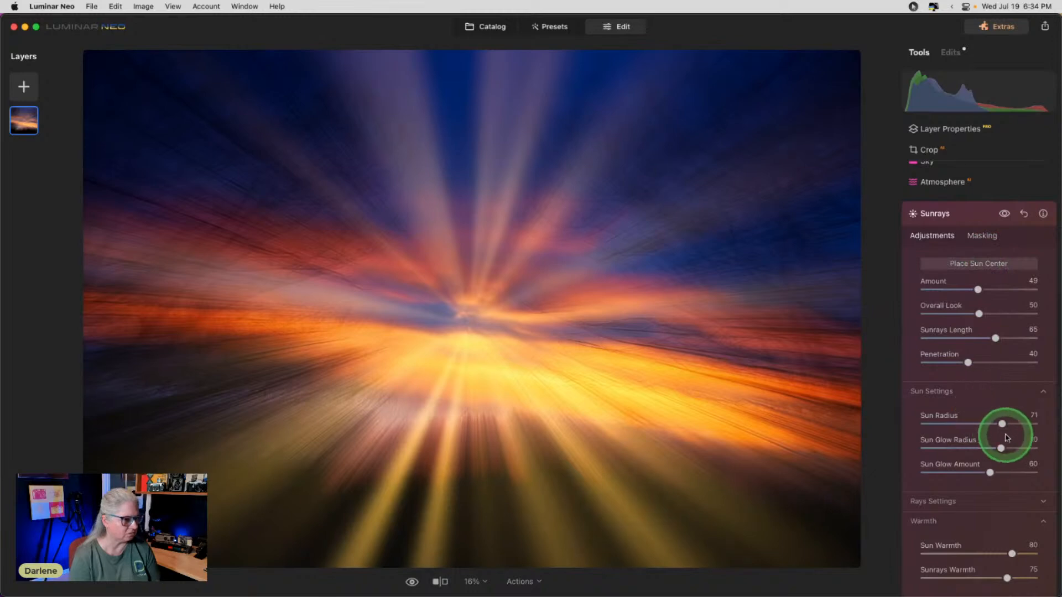
{"action": "left_click_drag", "start_coordinate": [1003, 424], "coordinate": [943, 423]}
{"action": "left_click_drag", "start_coordinate": [1002, 448], "coordinate": [972, 456]}
{"action": "left_click", "coordinate": [940, 390]}
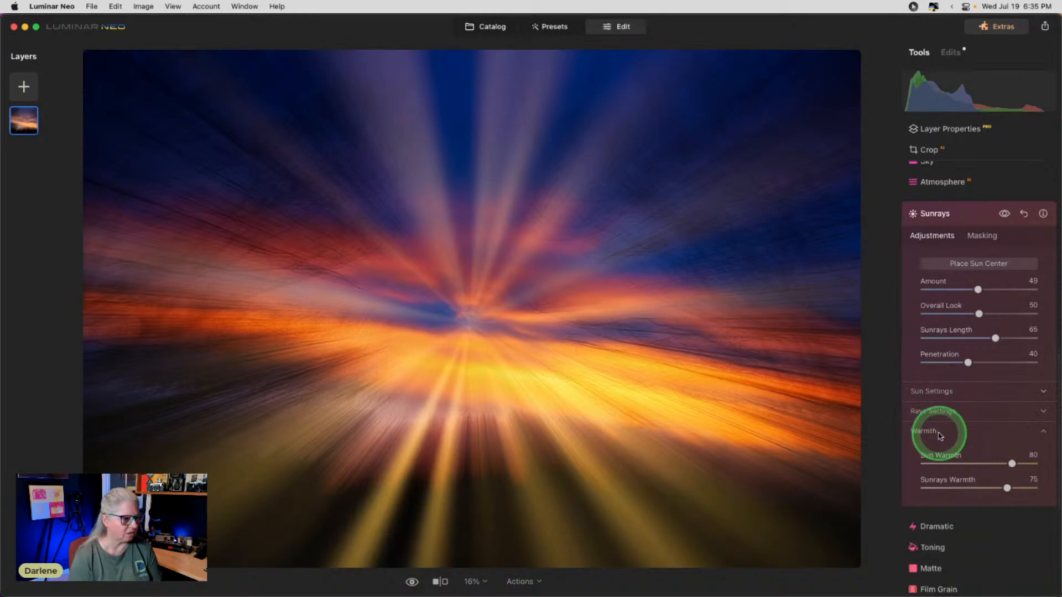
Step: Set Number of Sunrays to 45, Randomize to 23 and Overall Look to 31
{"action": "left_click", "coordinate": [935, 411]}
{"action": "scroll", "coordinate": [935, 406], "scroll_direction": "down", "scroll_amount": 2}
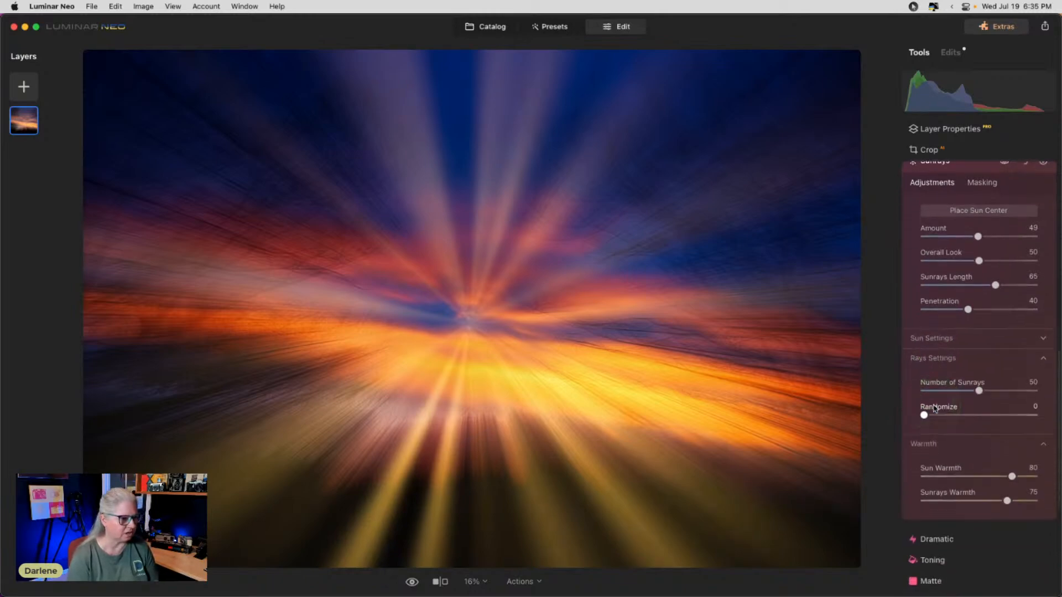
{"action": "mouse_move", "coordinate": [924, 414]}
{"action": "left_mouse_down"}
{"action": "mouse_move", "coordinate": [950, 391]}
{"action": "mouse_move", "coordinate": [1019, 390]}
{"action": "left_mouse_up"}
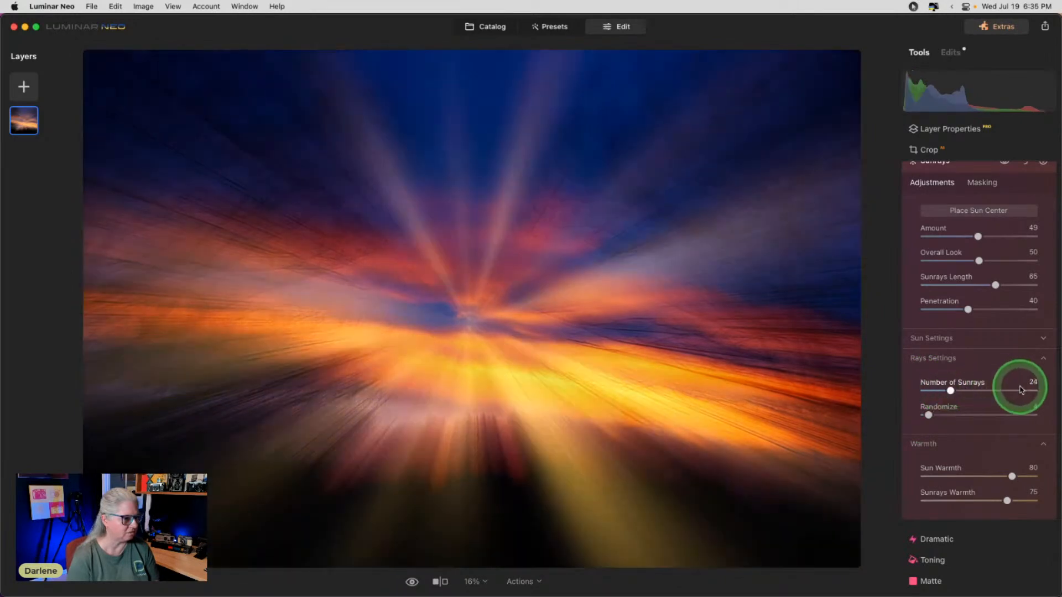
{"action": "left_click", "coordinate": [937, 391]}
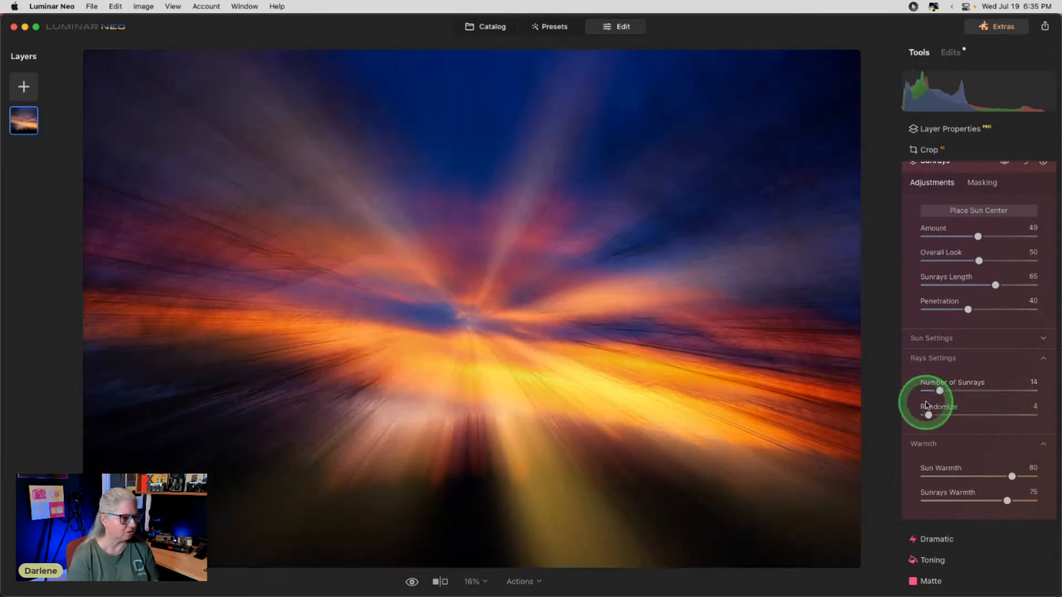
{"action": "left_click", "coordinate": [938, 415]}
{"action": "left_click_drag", "start_coordinate": [939, 416], "coordinate": [953, 416]}
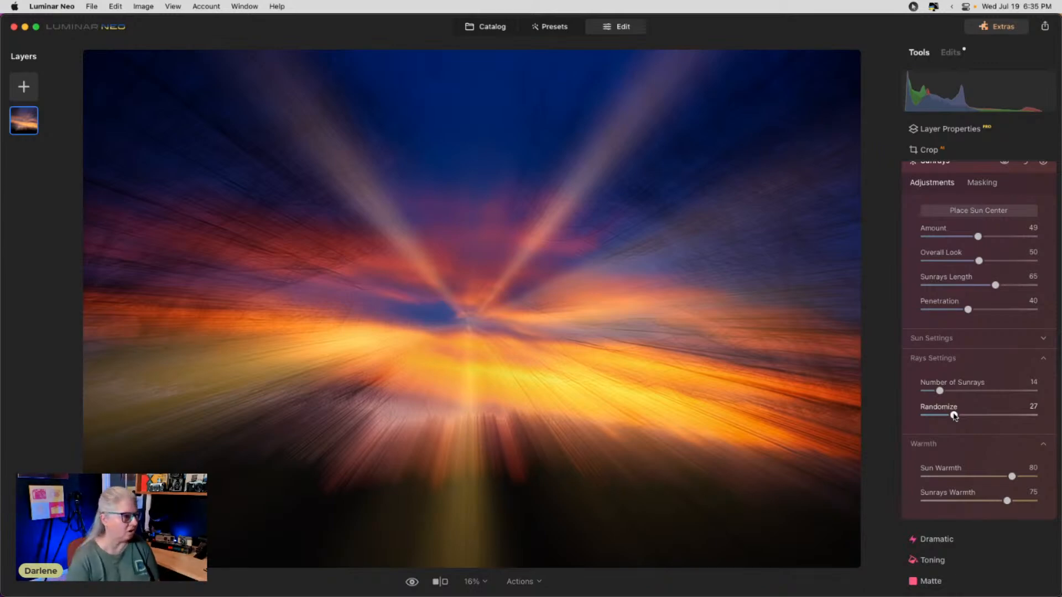
{"action": "mouse_move", "coordinate": [940, 392]}
{"action": "left_mouse_down"}
{"action": "mouse_move", "coordinate": [974, 391]}
{"action": "mouse_move", "coordinate": [950, 415]}
{"action": "left_mouse_up"}
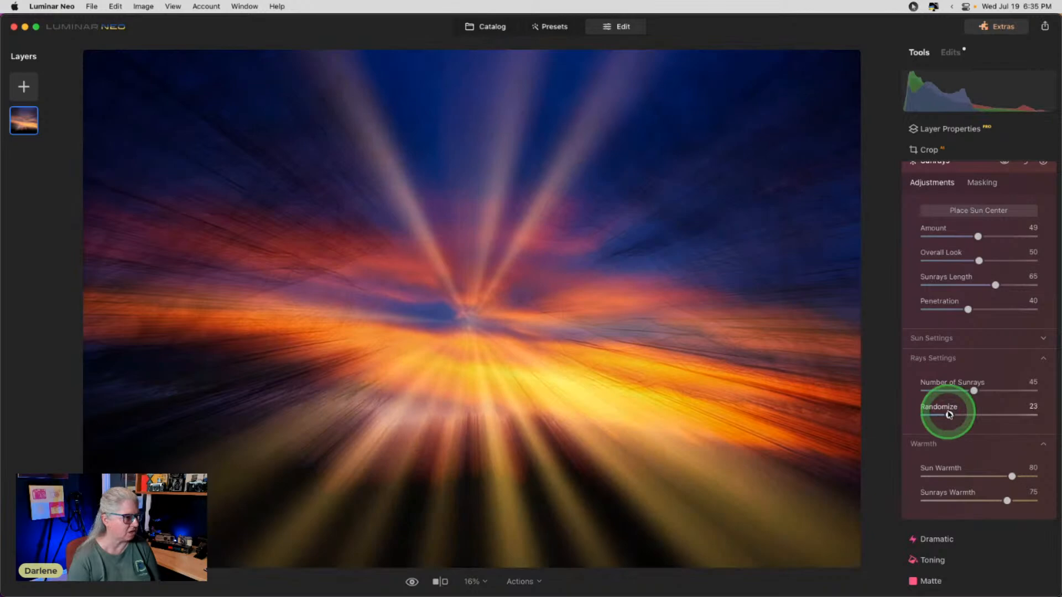
{"action": "mouse_move", "coordinate": [955, 256]}
{"action": "left_mouse_down"}
{"action": "mouse_move", "coordinate": [1054, 263]}
{"action": "mouse_move", "coordinate": [943, 255]}
{"action": "mouse_move", "coordinate": [974, 261]}
{"action": "mouse_move", "coordinate": [952, 260]}
{"action": "left_mouse_up"}
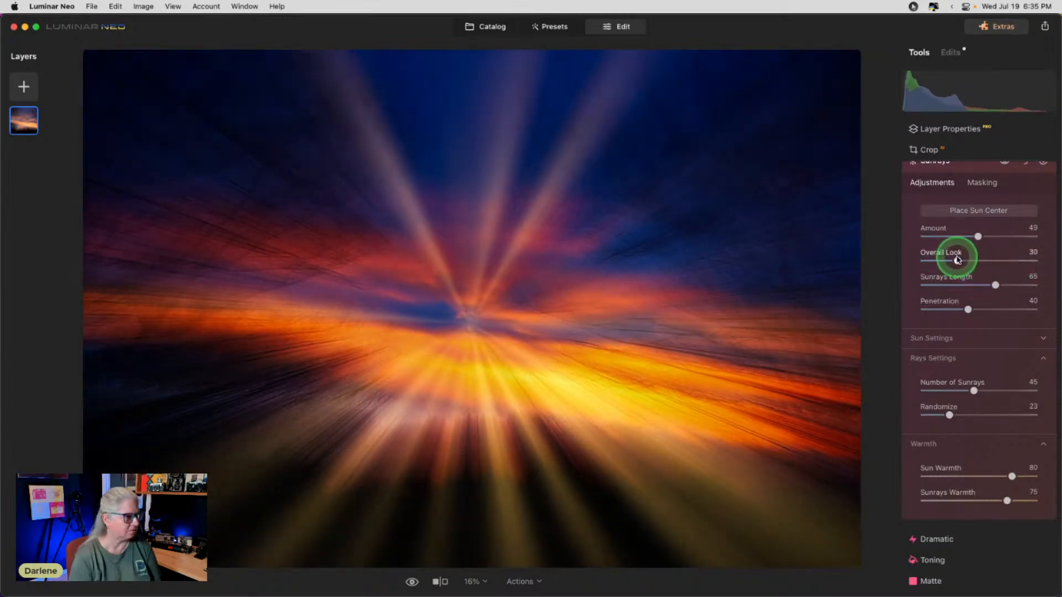
Step: Limit the Sunrays to the lower part of the photo with a linear gradient mask fading out toward the sky
{"action": "left_click", "coordinate": [980, 182]}
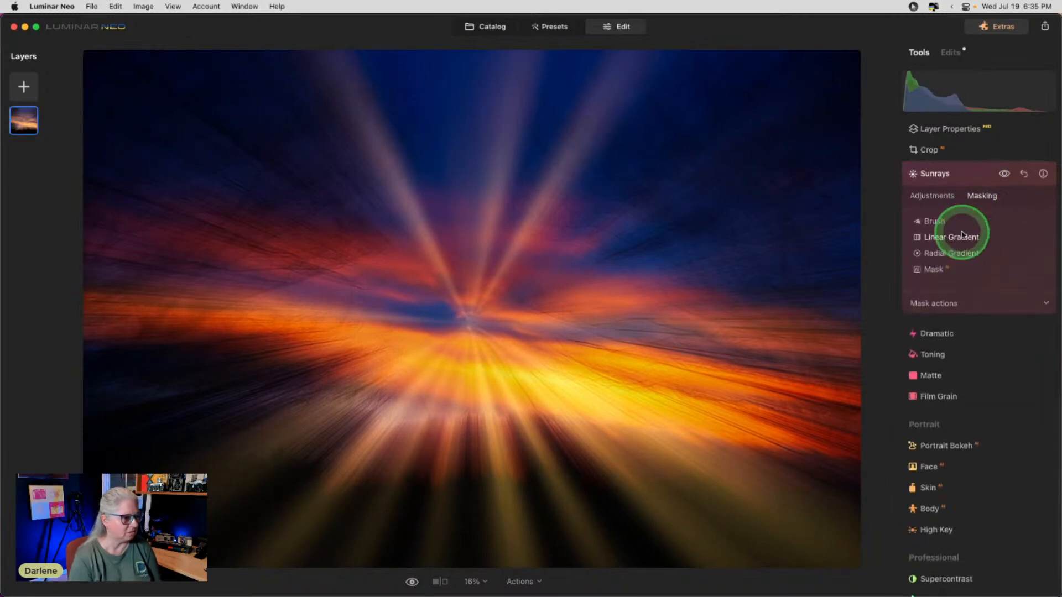
{"action": "left_click", "coordinate": [934, 239]}
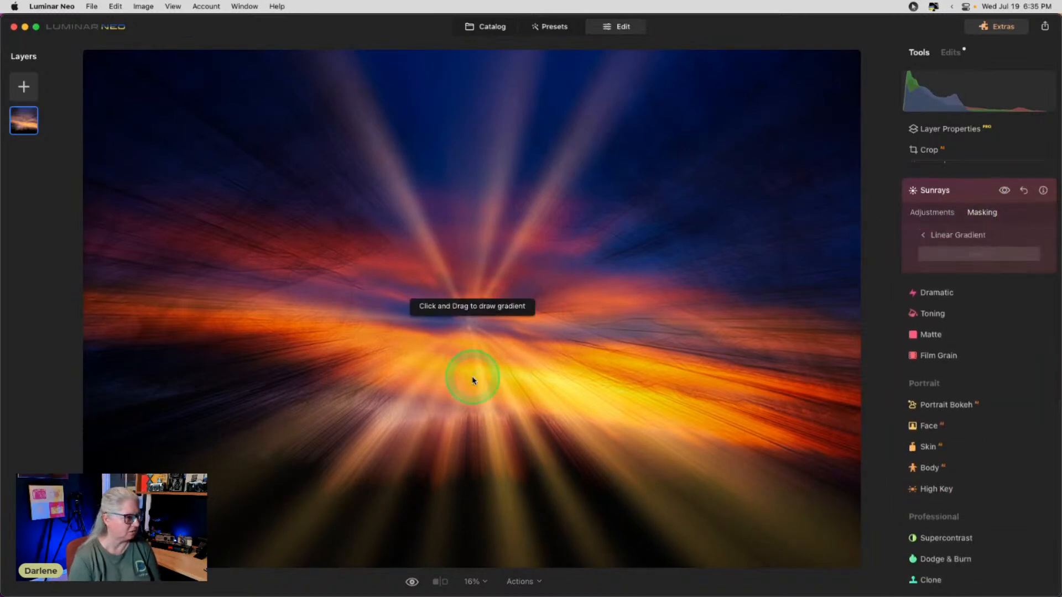
{"action": "left_click_drag", "start_coordinate": [469, 437], "coordinate": [490, 209]}
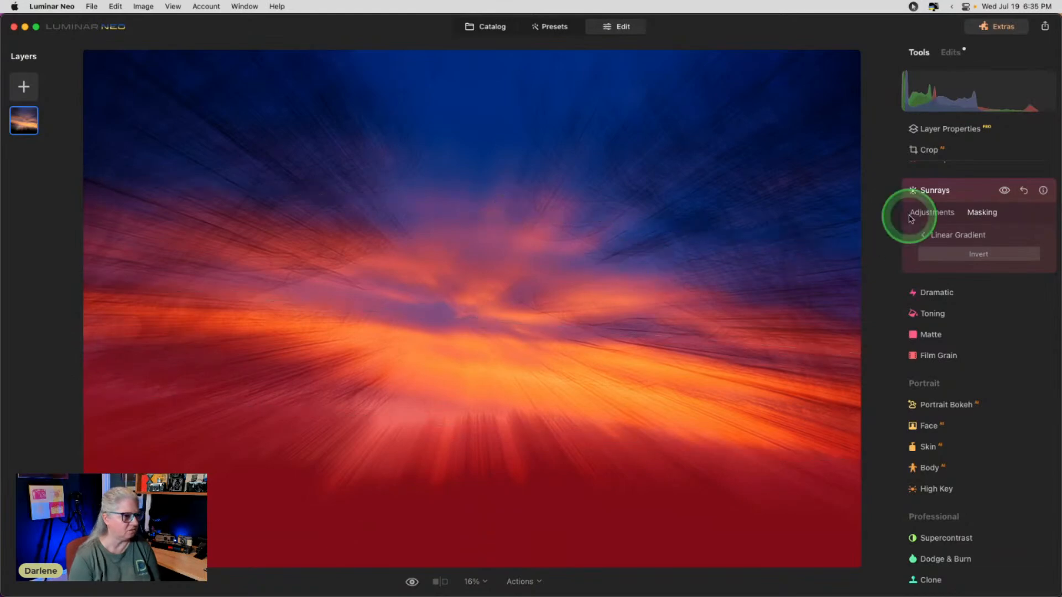
{"action": "left_click", "coordinate": [934, 214]}
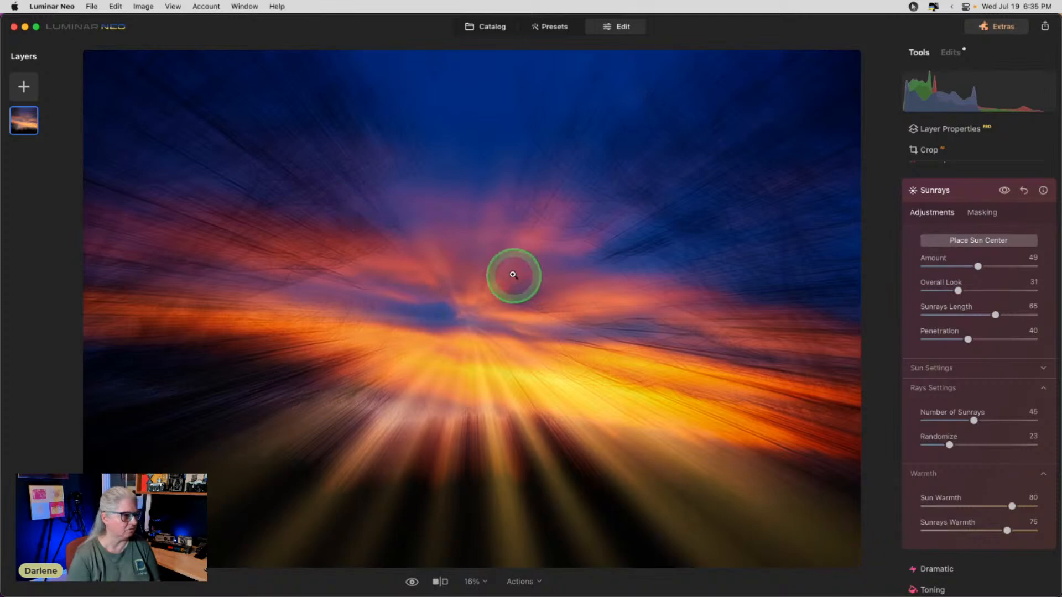
Step: Paint part of the Sunrays back across the sky with a mask brush of Size 301 and Strength 22
{"action": "left_click", "coordinate": [979, 214]}
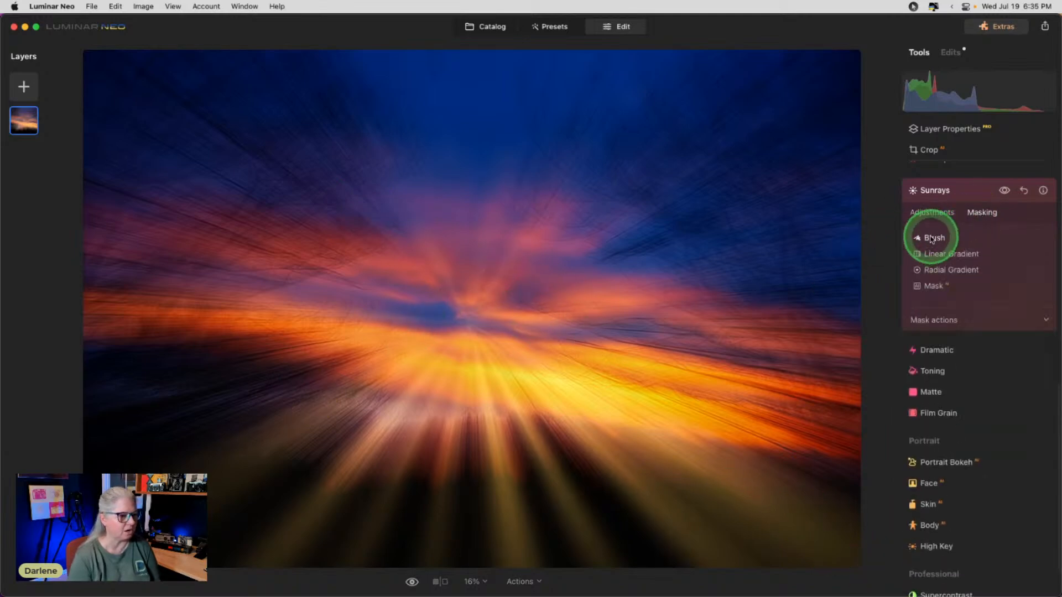
{"action": "left_click", "coordinate": [933, 237]}
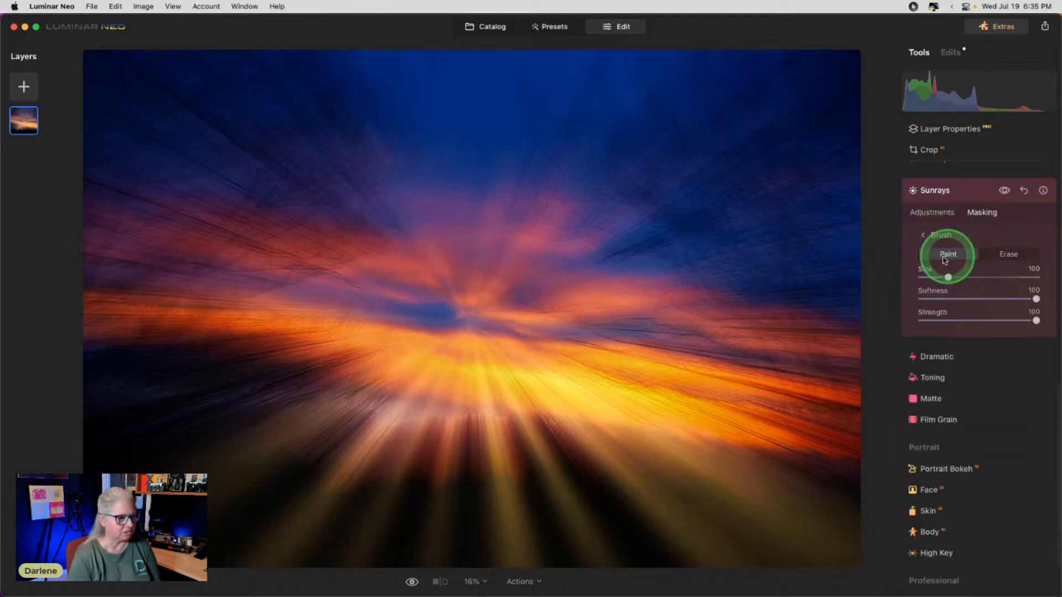
{"action": "left_click_drag", "start_coordinate": [947, 277], "coordinate": [1007, 275]}
{"action": "left_click", "coordinate": [946, 319]}
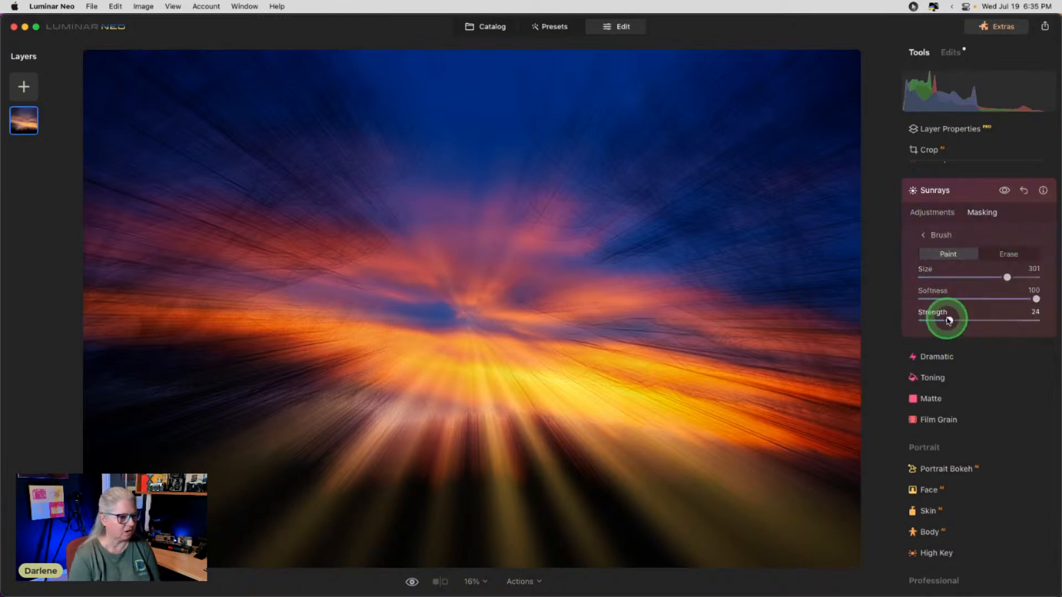
{"action": "mouse_move", "coordinate": [187, 199]}
{"action": "left_mouse_down"}
{"action": "mouse_move", "coordinate": [652, 259]}
{"action": "mouse_move", "coordinate": [822, 249]}
{"action": "mouse_move", "coordinate": [137, 242]}
{"action": "mouse_move", "coordinate": [615, 266]}
{"action": "mouse_move", "coordinate": [853, 264]}
{"action": "left_mouse_up"}
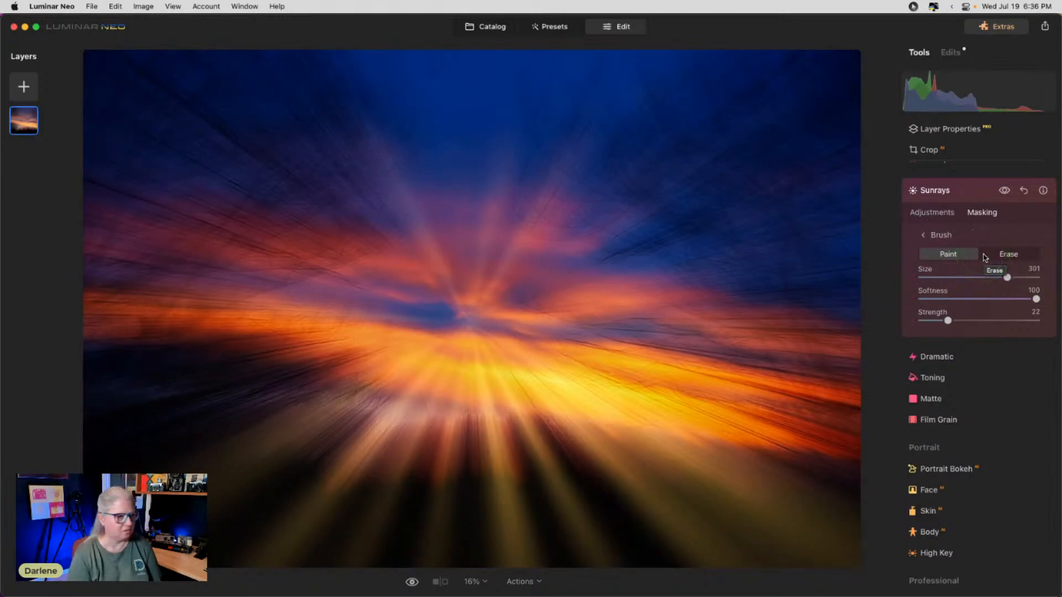
Step: Soften the Sunrays with Amount 33, Overall Look 38, Sunrays Length 48 and Penetration 38
{"action": "left_click", "coordinate": [933, 212]}
{"action": "mouse_move", "coordinate": [977, 266]}
{"action": "left_mouse_down"}
{"action": "mouse_move", "coordinate": [943, 264]}
{"action": "mouse_move", "coordinate": [959, 265]}
{"action": "left_mouse_up"}
{"action": "left_click_drag", "start_coordinate": [995, 315], "coordinate": [965, 339]}
{"action": "left_click_drag", "start_coordinate": [958, 290], "coordinate": [956, 292]}
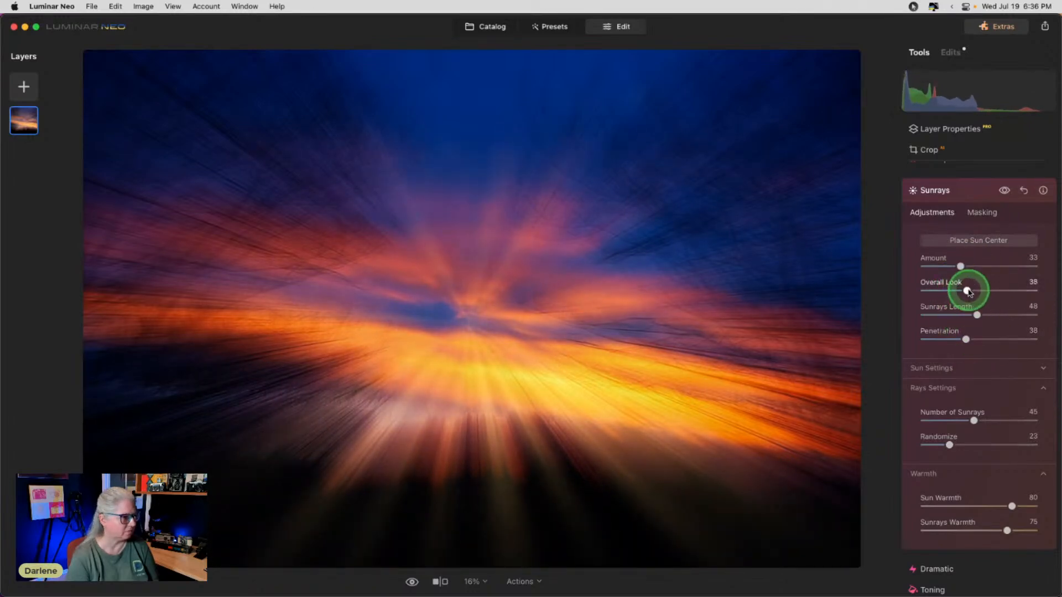
Step: Try different ray patterns and settle on Number of Sunrays 57 with Randomize 21
{"action": "left_click_drag", "start_coordinate": [949, 444], "coordinate": [982, 446]}
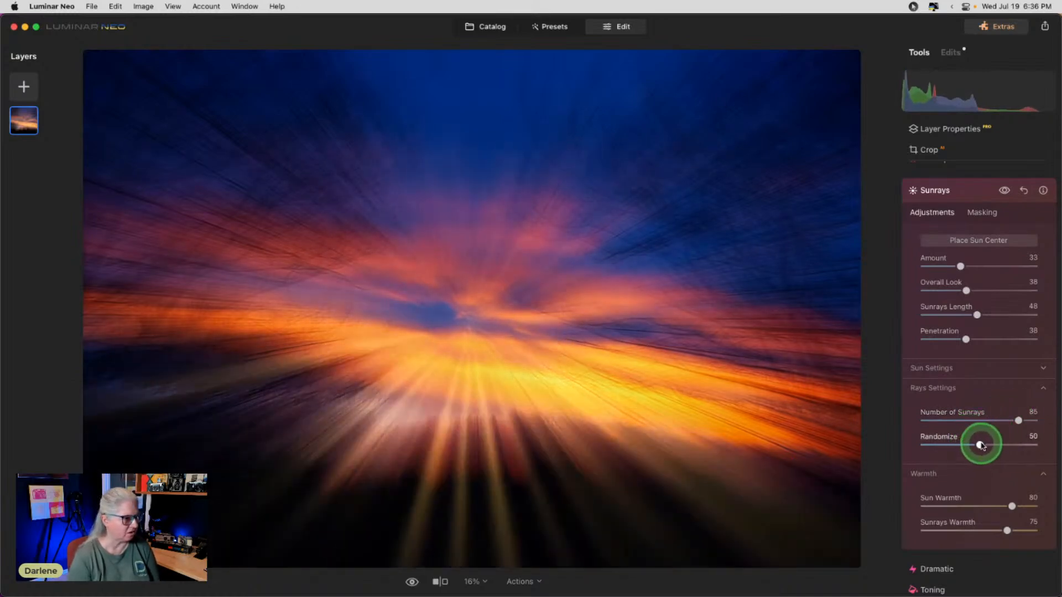
{"action": "left_click_drag", "start_coordinate": [1019, 420], "coordinate": [988, 423]}
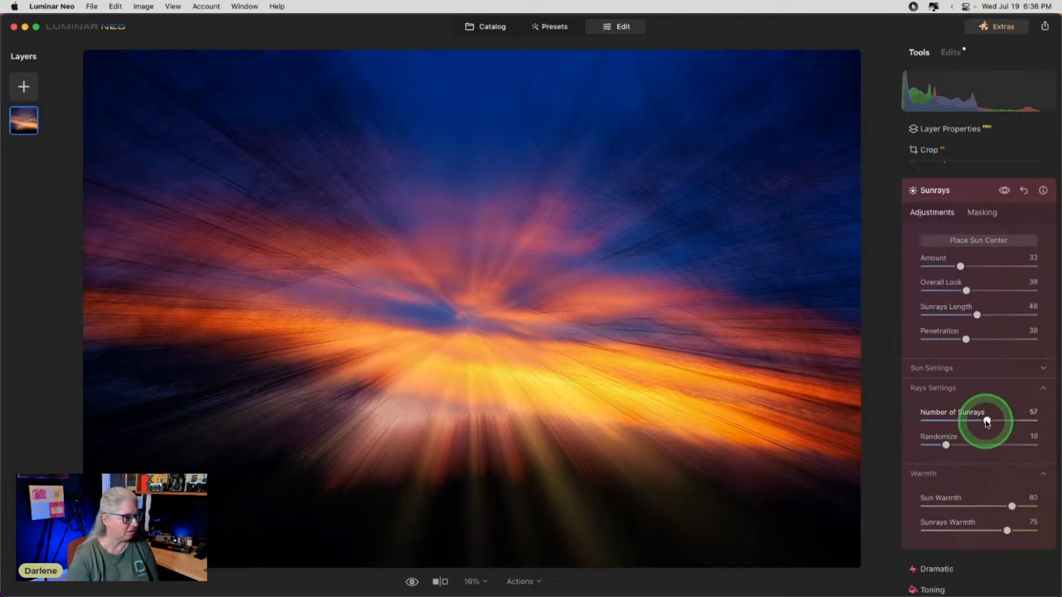
{"action": "left_click_drag", "start_coordinate": [946, 445], "coordinate": [950, 447]}
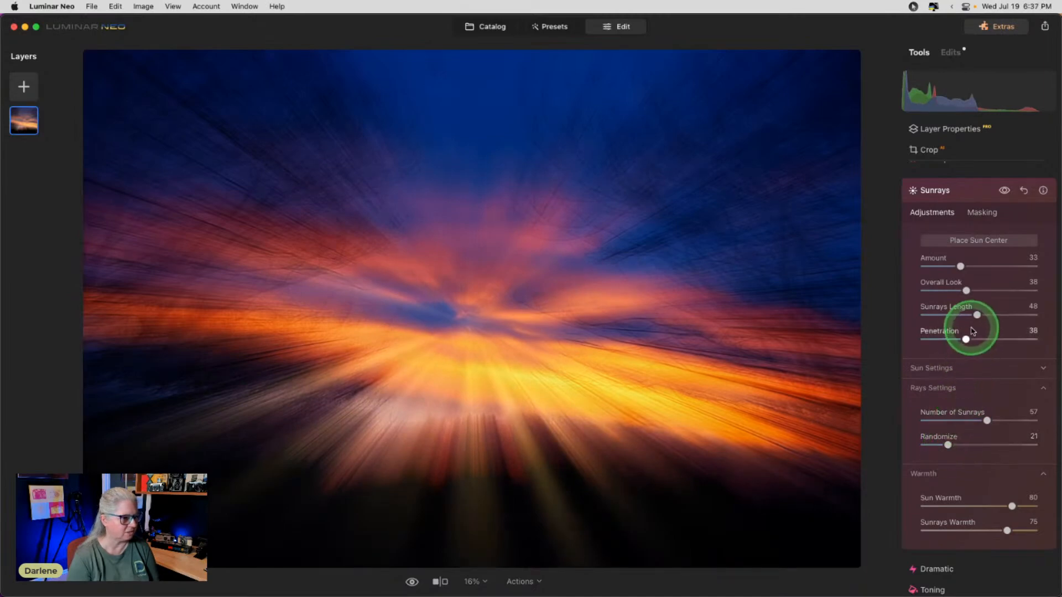
Step: Set Sunrays Length to 37 and Penetration to 55, with Sun Glow Radius 67 and Sun Glow Amount 75
{"action": "mouse_move", "coordinate": [976, 315]}
{"action": "left_mouse_down"}
{"action": "mouse_move", "coordinate": [965, 314]}
{"action": "mouse_move", "coordinate": [985, 339]}
{"action": "mouse_move", "coordinate": [963, 315]}
{"action": "left_mouse_up"}
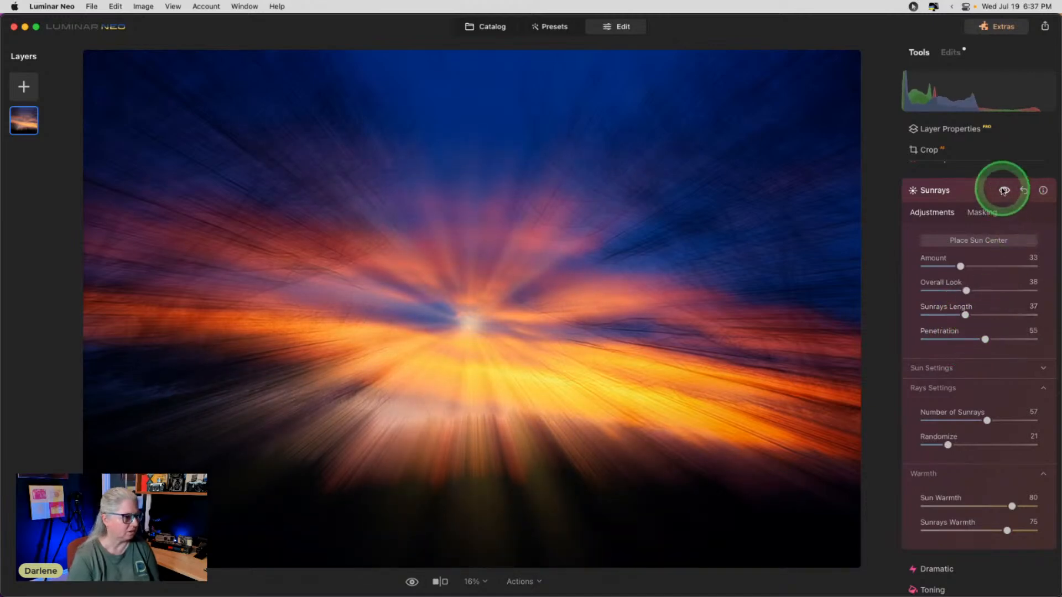
{"action": "left_click", "coordinate": [947, 369]}
{"action": "left_click_drag", "start_coordinate": [996, 437], "coordinate": [996, 400]}
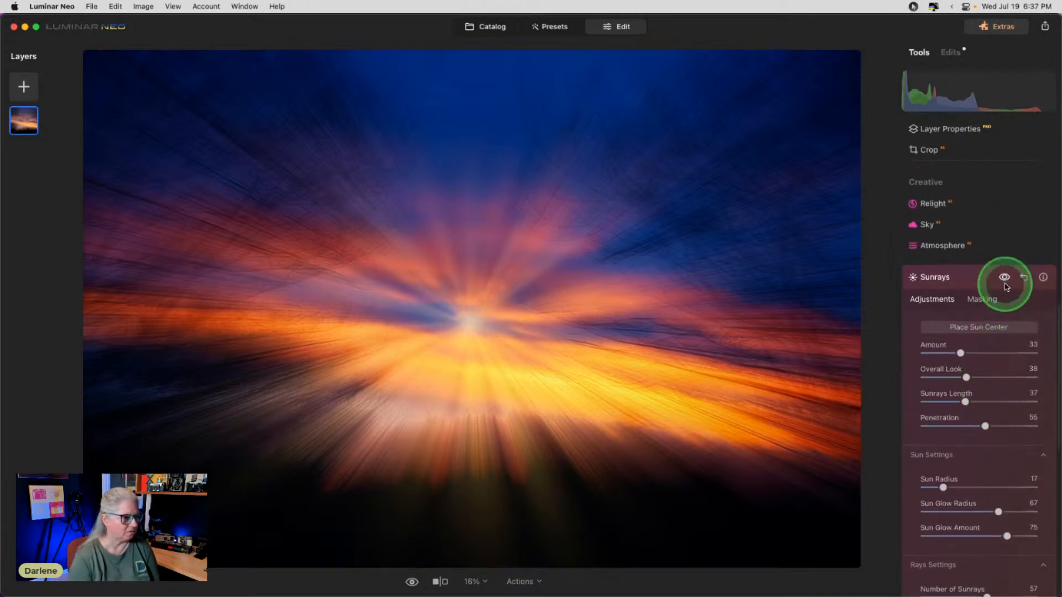
Step: Compare the photo with and without Sunrays, close the tool, and compare the edit with the original
{"action": "left_click", "coordinate": [1004, 277]}
{"action": "left_click", "coordinate": [1004, 281]}
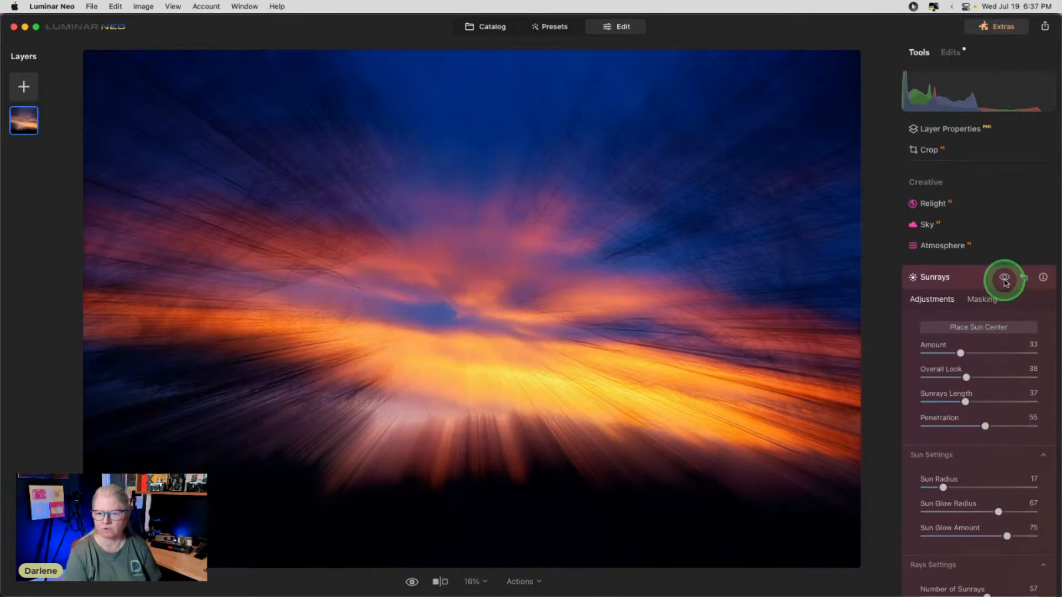
{"action": "left_click", "coordinate": [981, 278]}
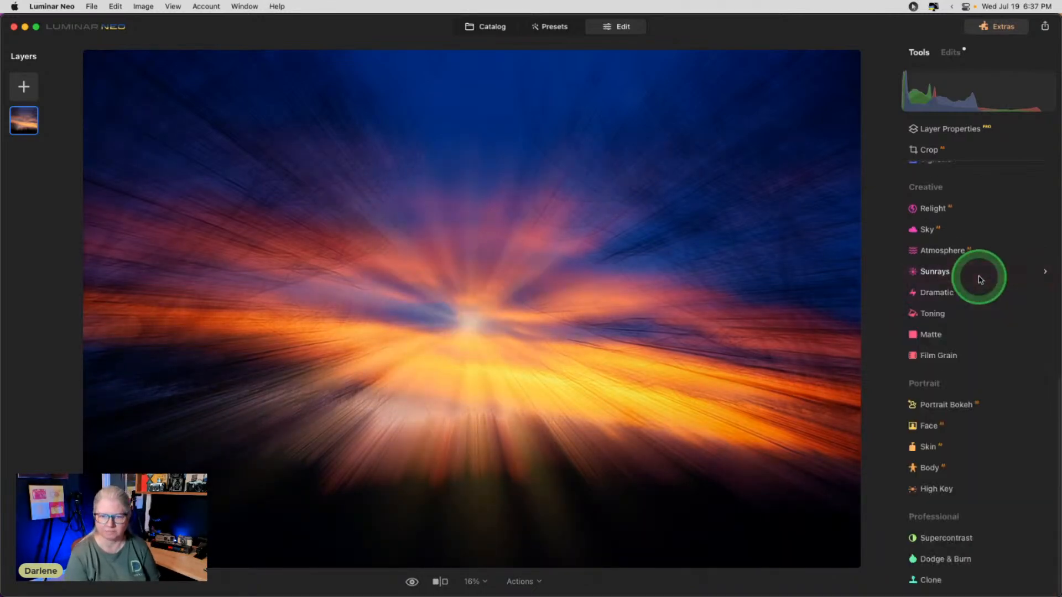
{"action": "key", "text": "backslash"}
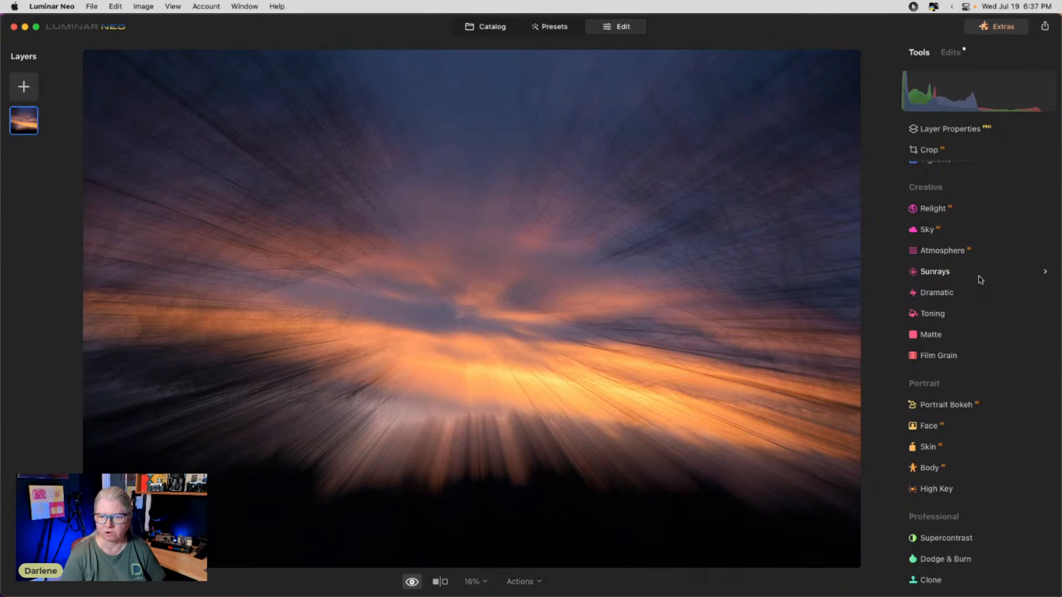
{"action": "key", "text": "backslash"}
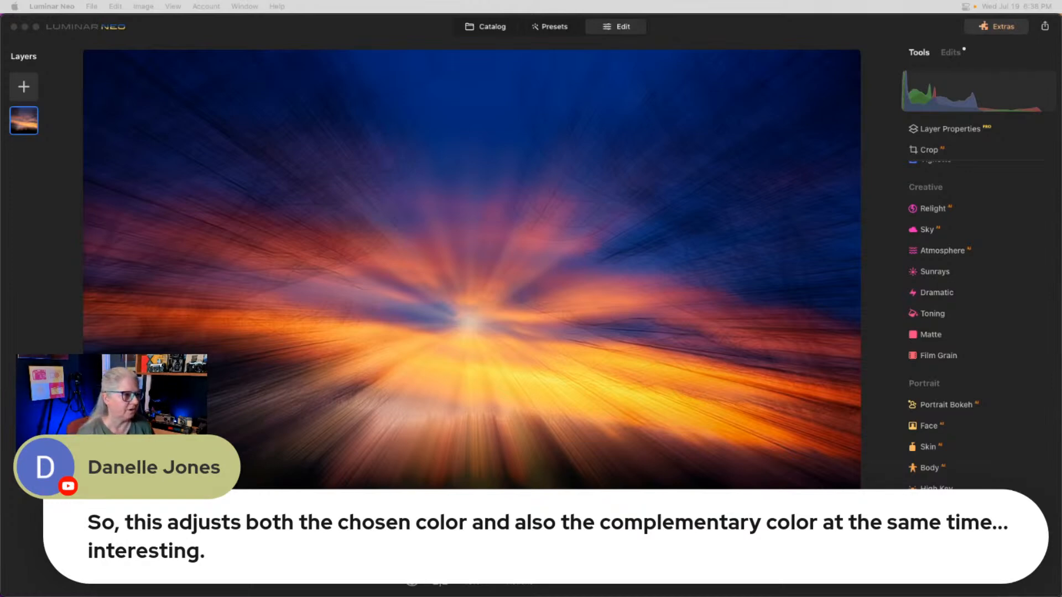
Step: Add Color Harmony with a Color Contrast Amount of 21 and a Hue of 224
{"action": "left_click", "coordinate": [875, 187]}
{"action": "scroll", "coordinate": [940, 264], "scroll_direction": "up", "scroll_amount": 8}
{"action": "left_click", "coordinate": [940, 266]}
{"action": "left_click", "coordinate": [929, 387]}
{"action": "left_click_drag", "start_coordinate": [929, 389], "coordinate": [959, 380]}
{"action": "left_click_drag", "start_coordinate": [924, 406], "coordinate": [935, 408]}
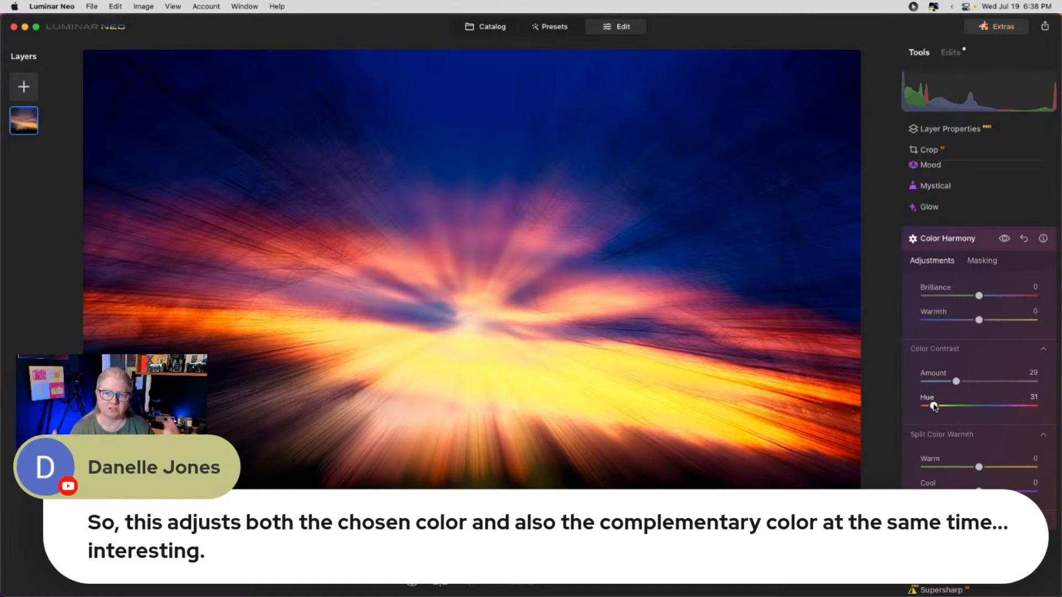
{"action": "left_click_drag", "start_coordinate": [935, 408], "coordinate": [993, 403]}
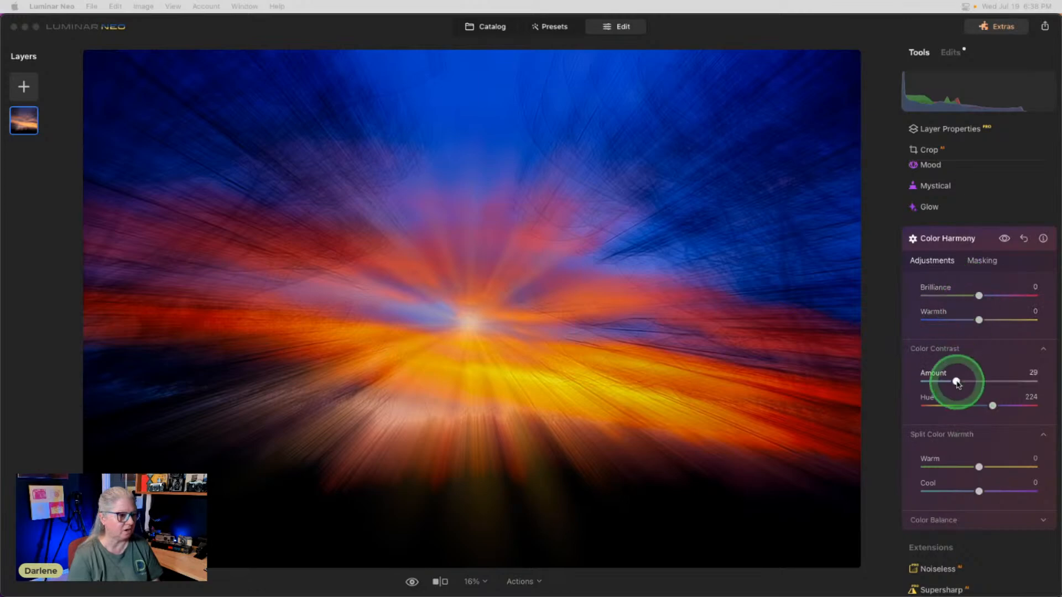
{"action": "mouse_move", "coordinate": [954, 381]}
{"action": "left_mouse_down"}
{"action": "mouse_move", "coordinate": [938, 380]}
{"action": "mouse_move", "coordinate": [955, 380]}
{"action": "left_mouse_up"}
Step: Limit the Color Harmony effect to the upper sky with a linear gradient mask fading out above the horizon
{"action": "left_click", "coordinate": [979, 263]}
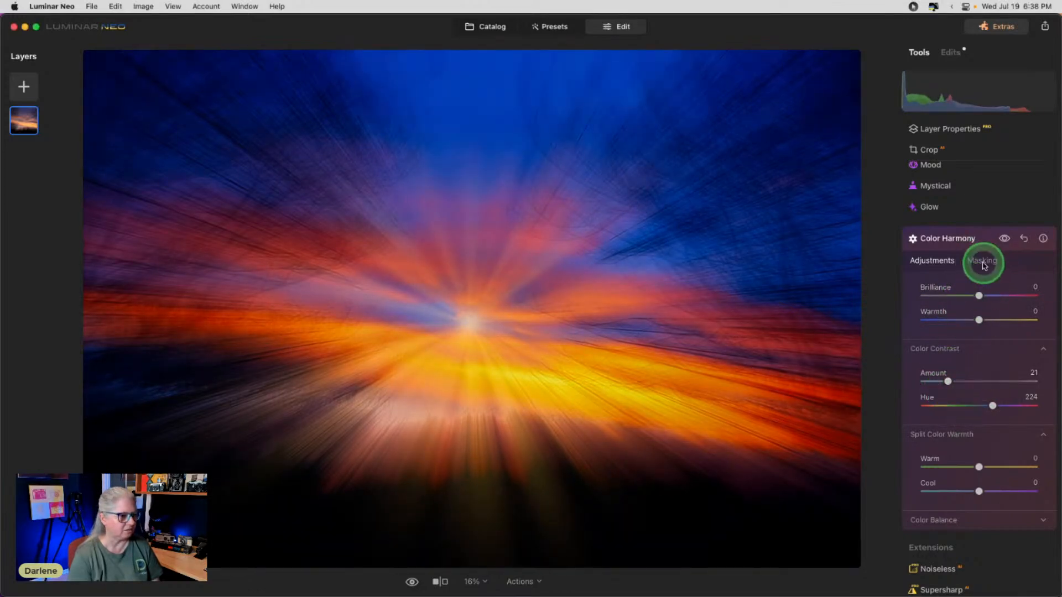
{"action": "left_click", "coordinate": [952, 302]}
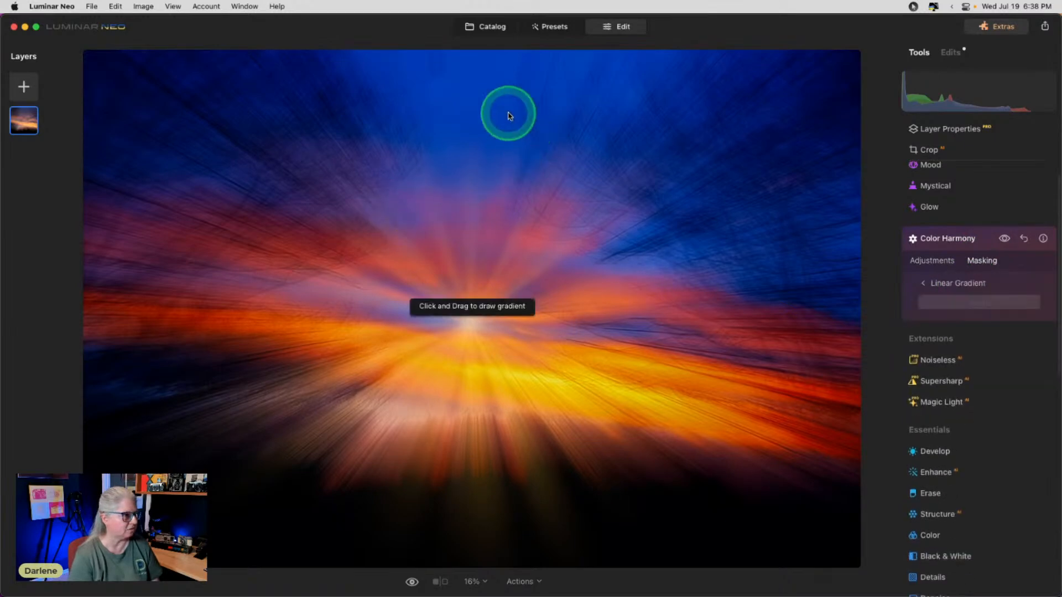
{"action": "left_click_drag", "start_coordinate": [510, 109], "coordinate": [487, 282]}
{"action": "left_click", "coordinate": [923, 260]}
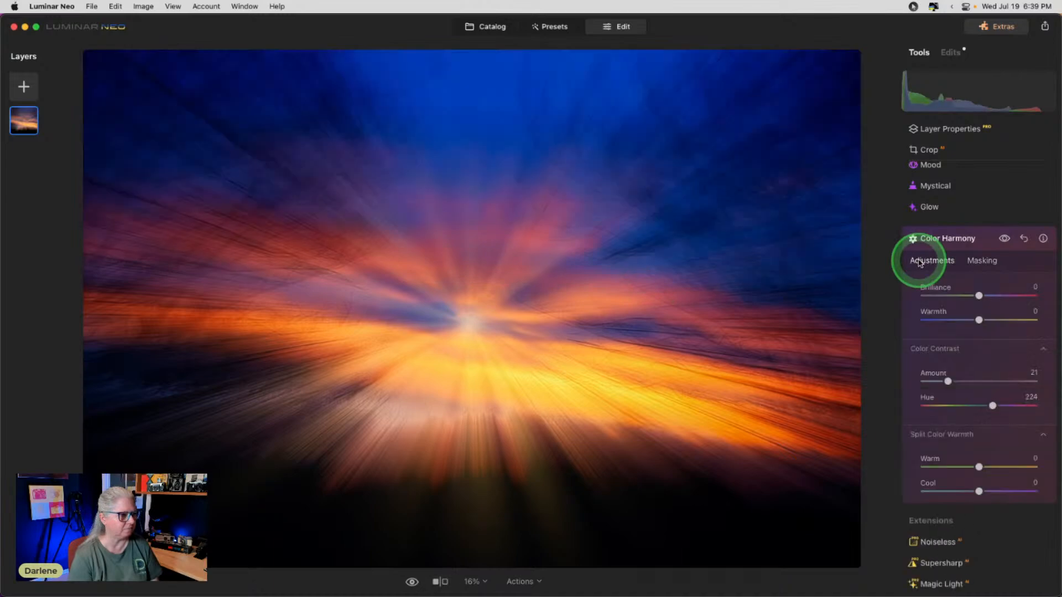
Step: Compare the photo with and without Color Harmony, close the tool, and check the edit against the original
{"action": "left_click", "coordinate": [1005, 239]}
{"action": "left_click", "coordinate": [1005, 239]}
{"action": "left_click", "coordinate": [1005, 239]}
{"action": "left_click", "coordinate": [1005, 239]}
{"action": "left_click", "coordinate": [1004, 239]}
{"action": "left_click", "coordinate": [1005, 239]}
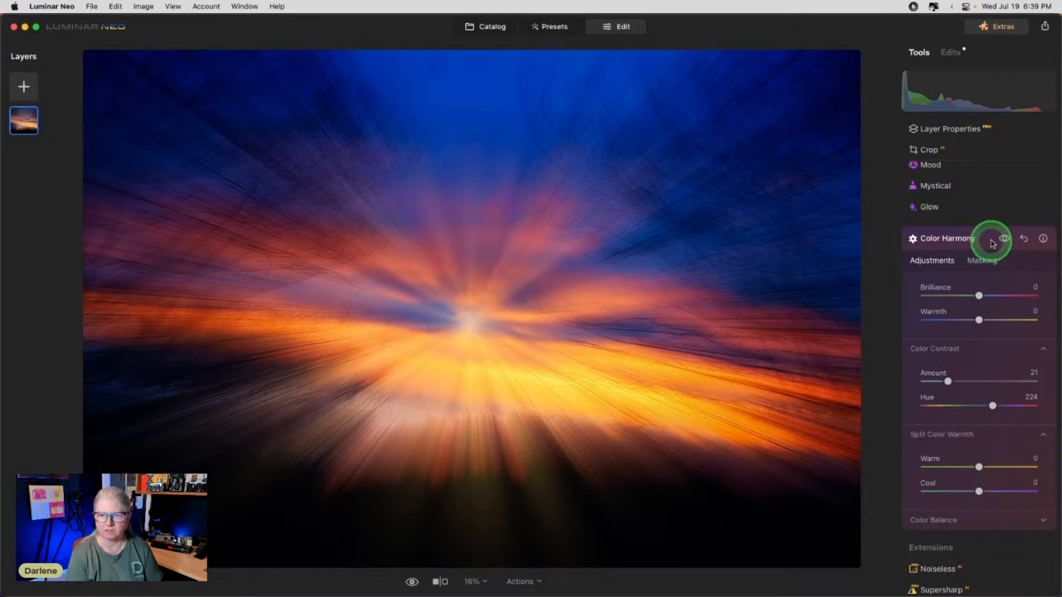
{"action": "left_click", "coordinate": [992, 240]}
{"action": "key", "text": "backslash"}
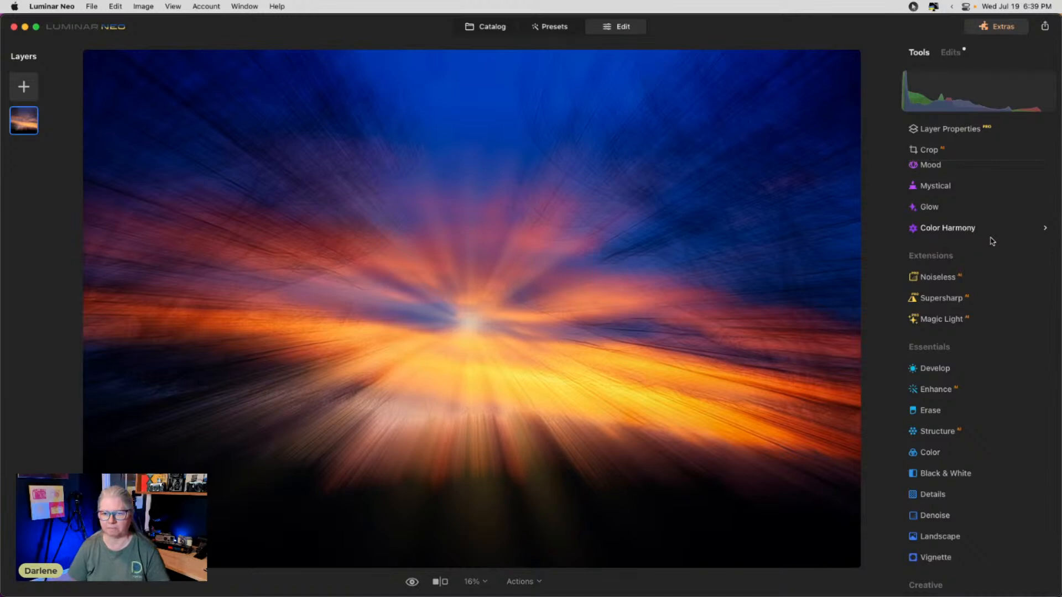
{"action": "left_click", "coordinate": [992, 241]}
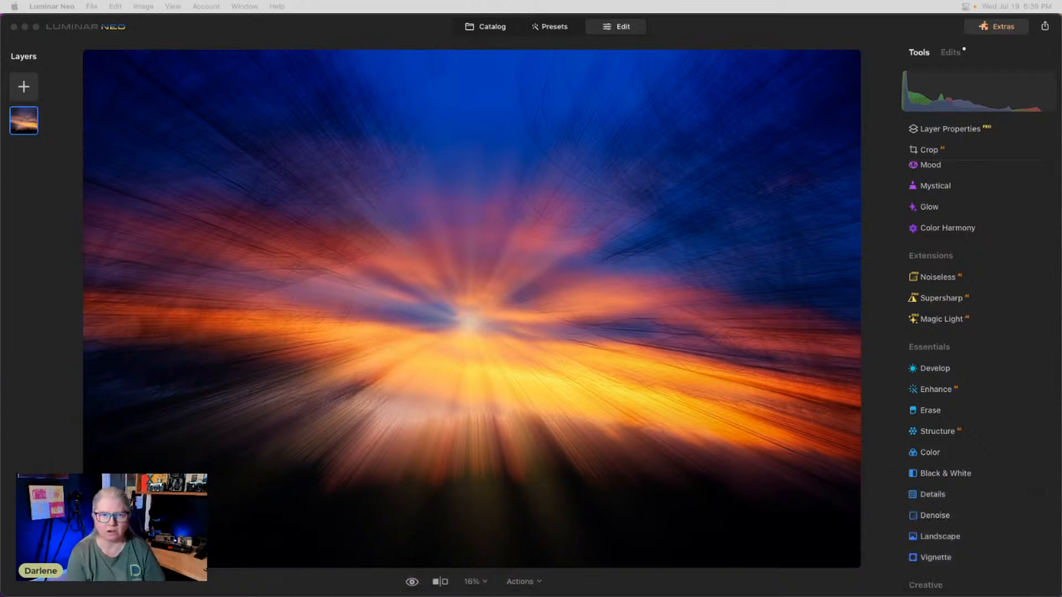
Step: Open the image choices for adding a new layer and browse the full My Images collection
{"action": "left_click", "coordinate": [42, 177]}
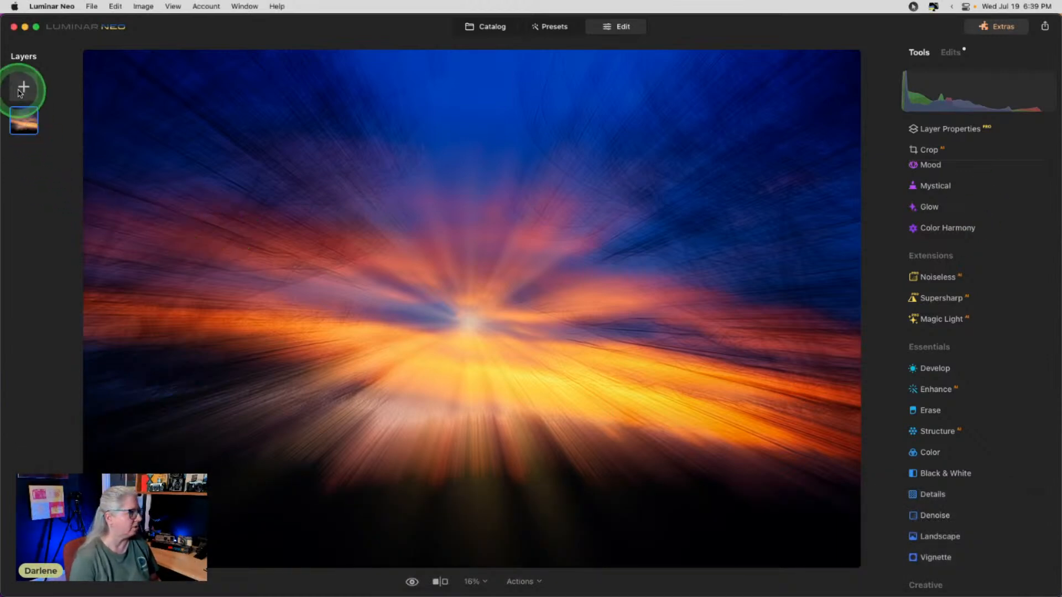
{"action": "left_click", "coordinate": [22, 89]}
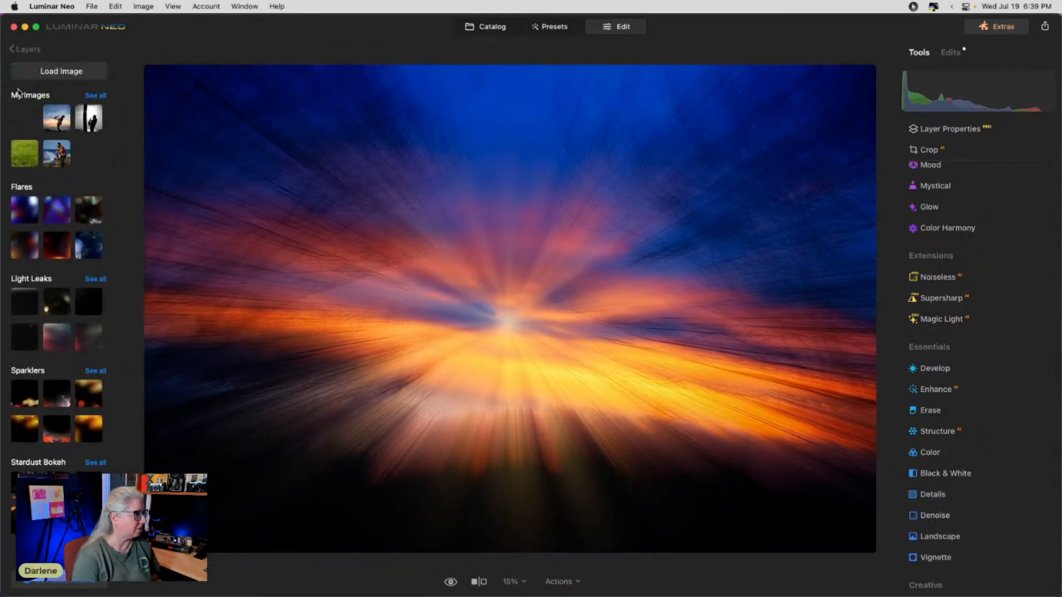
{"action": "left_click", "coordinate": [93, 96]}
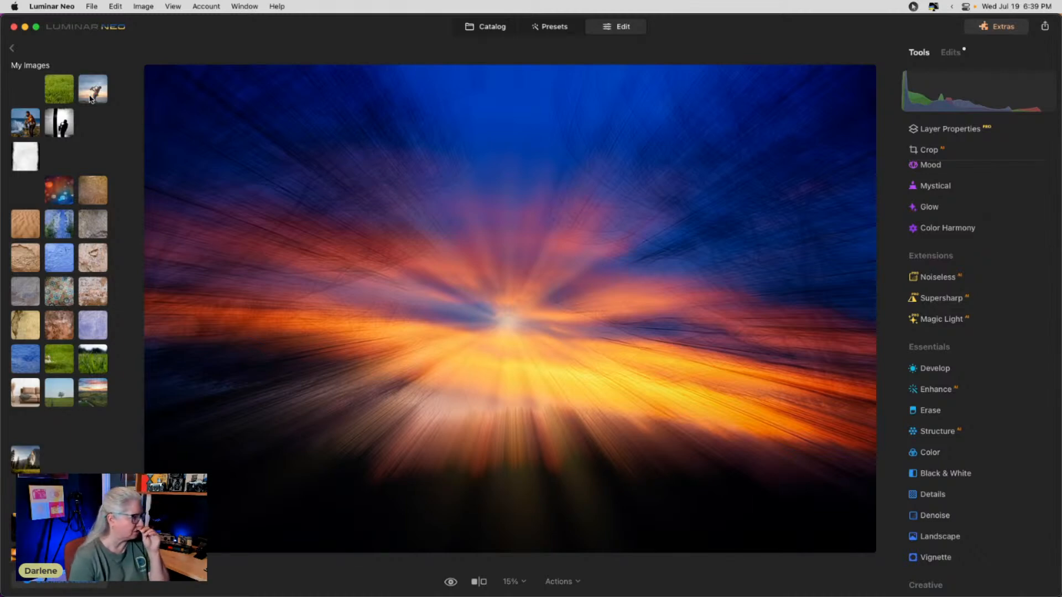
{"action": "left_click", "coordinate": [3, 47]}
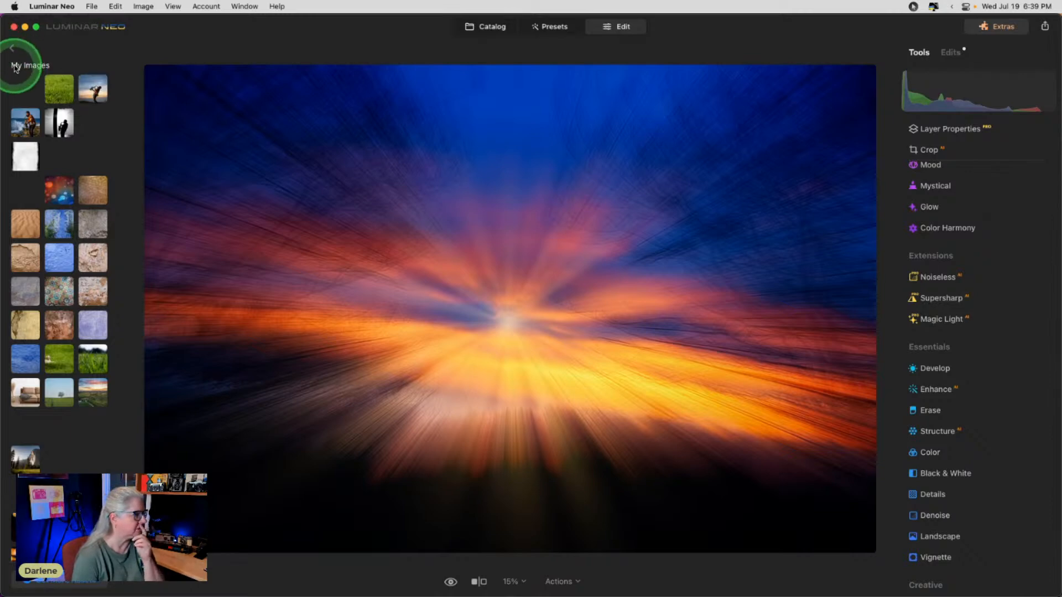
{"action": "left_click", "coordinate": [13, 49]}
Step: Load Skygull-flying.png from the Cut out objects folder in Pictures and add it as a new layer over the sunset
{"action": "left_click", "coordinate": [56, 72]}
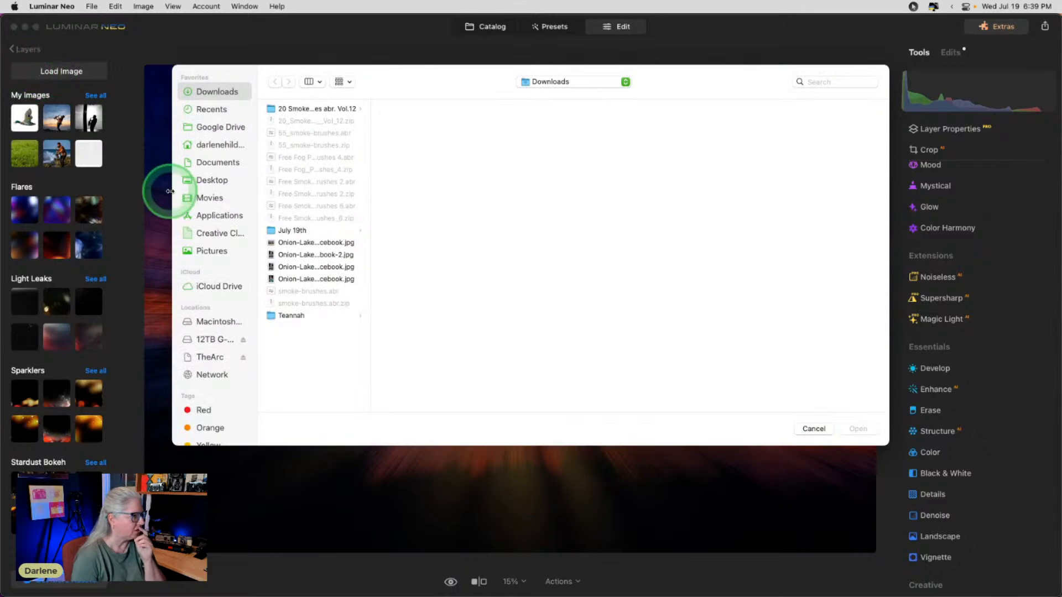
{"action": "left_click", "coordinate": [213, 252]}
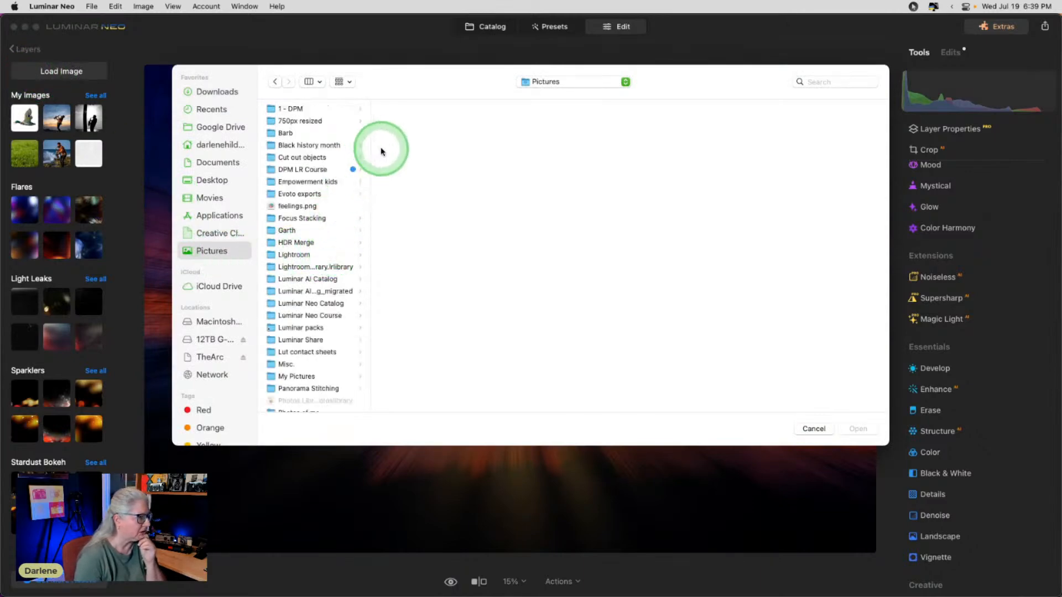
{"action": "left_click", "coordinate": [305, 158]}
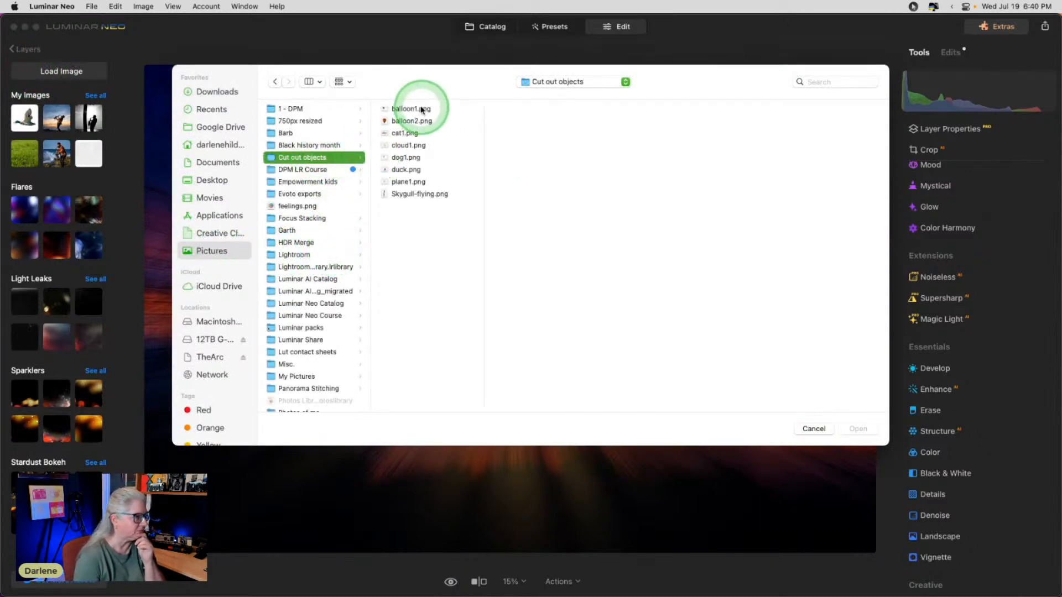
{"action": "left_click", "coordinate": [403, 171]}
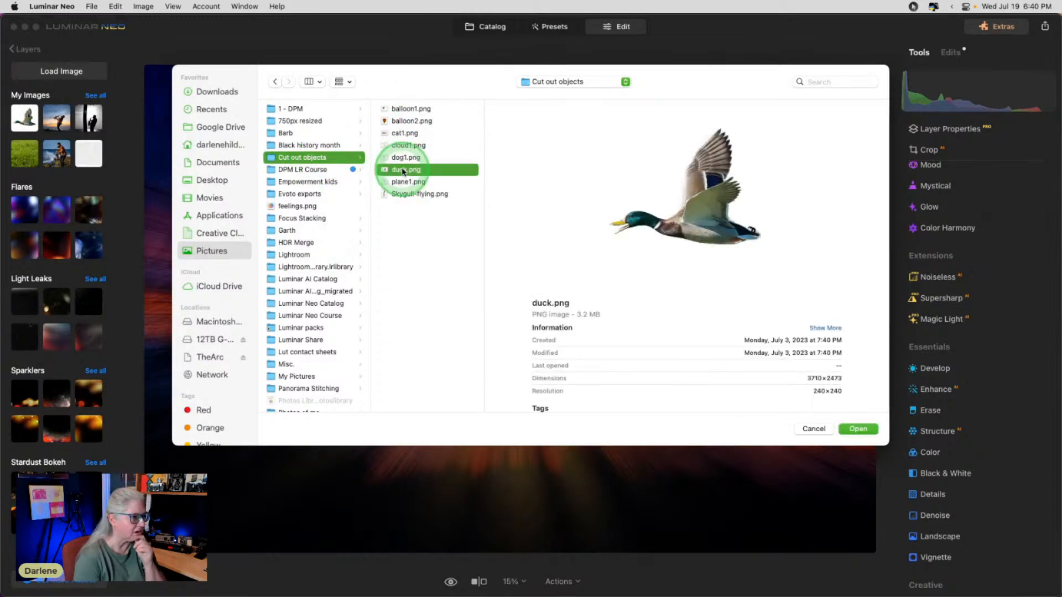
{"action": "key", "text": "Down"}
{"action": "key", "text": "Down"}
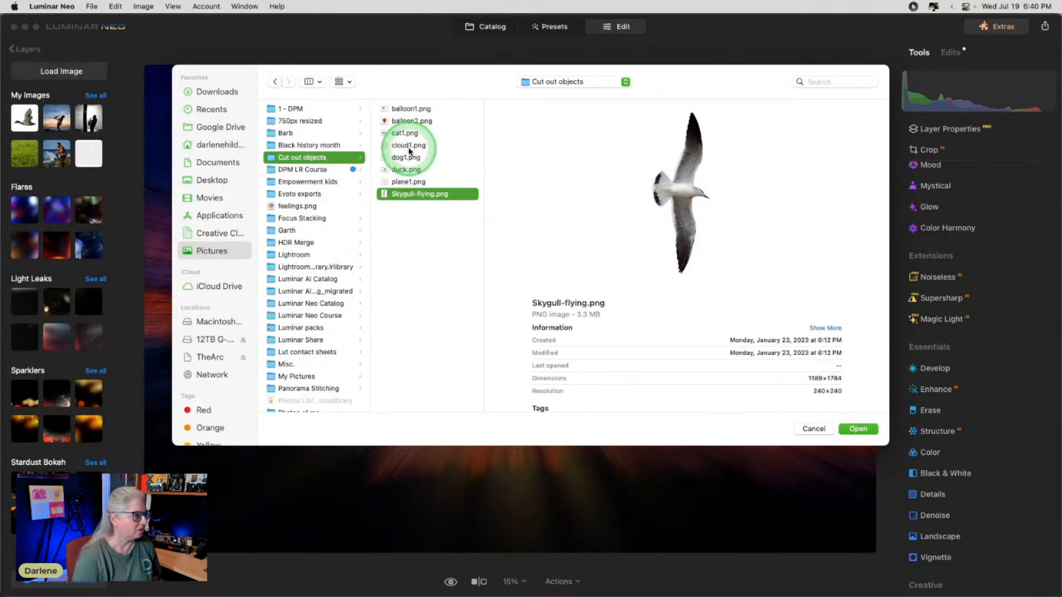
{"action": "key", "text": "Return"}
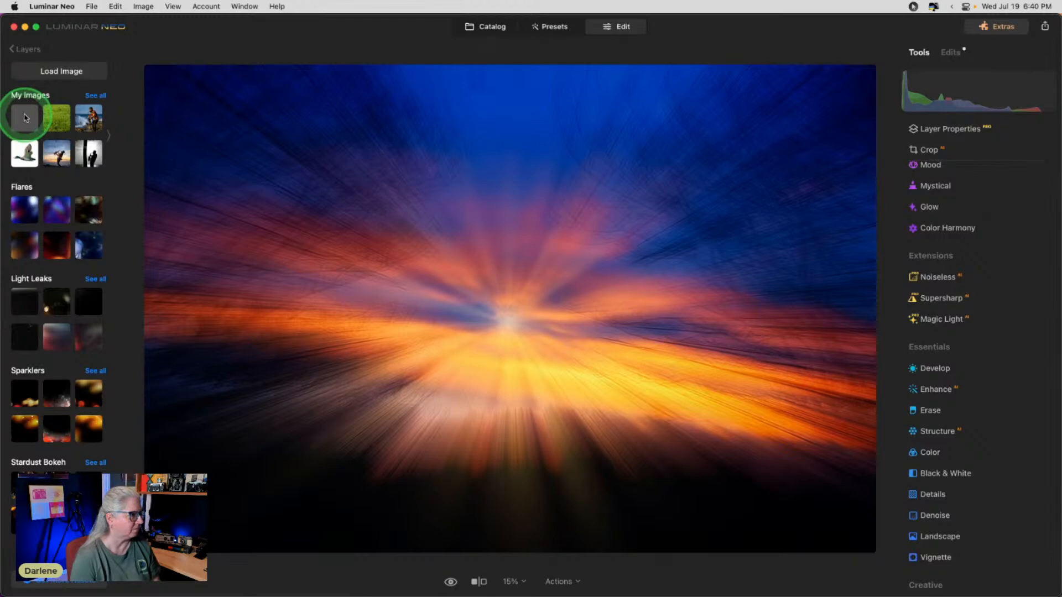
{"action": "left_click", "coordinate": [96, 95]}
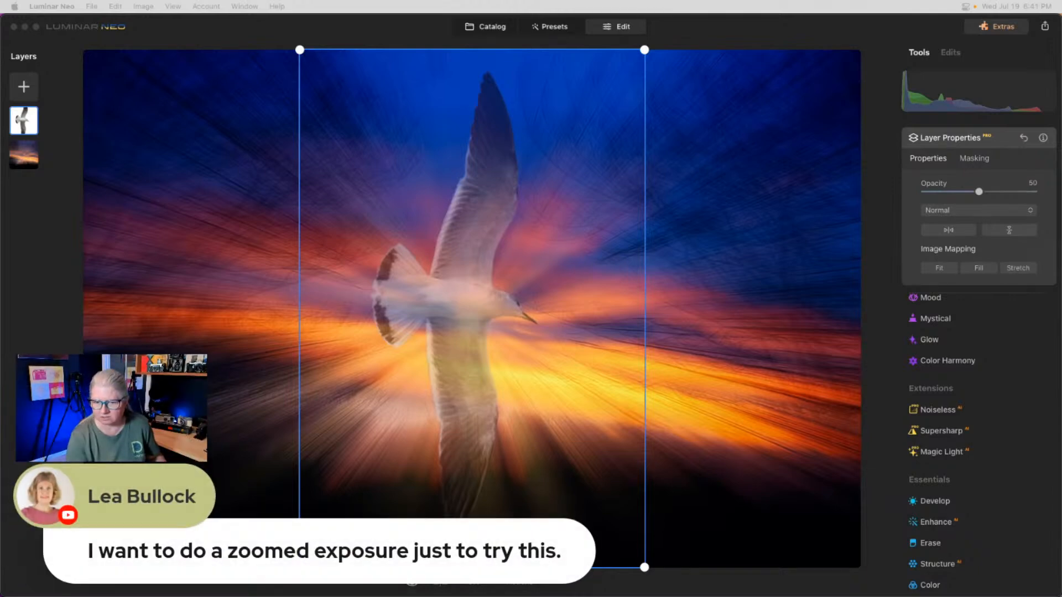
Step: Shrink the gull layer to about three quarters of its size, place it over the bright center, and rotate it slightly clockwise
{"action": "scroll", "coordinate": [980, 438], "scroll_direction": "up", "scroll_amount": 1}
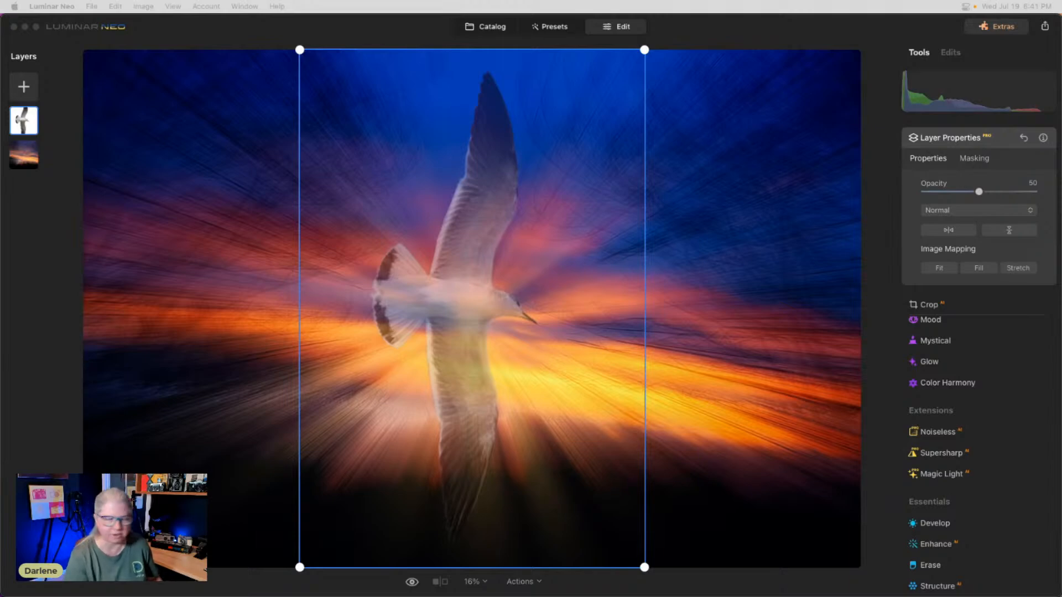
{"action": "left_click", "coordinate": [543, 250]}
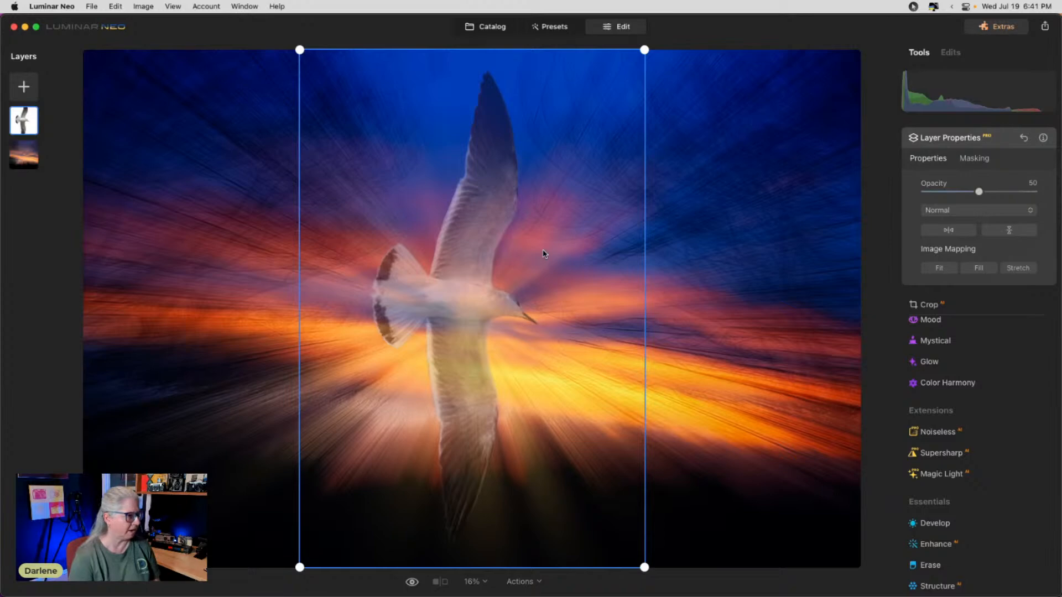
{"action": "left_click_drag", "start_coordinate": [299, 50], "coordinate": [385, 177]}
{"action": "left_click_drag", "start_coordinate": [533, 340], "coordinate": [493, 292]}
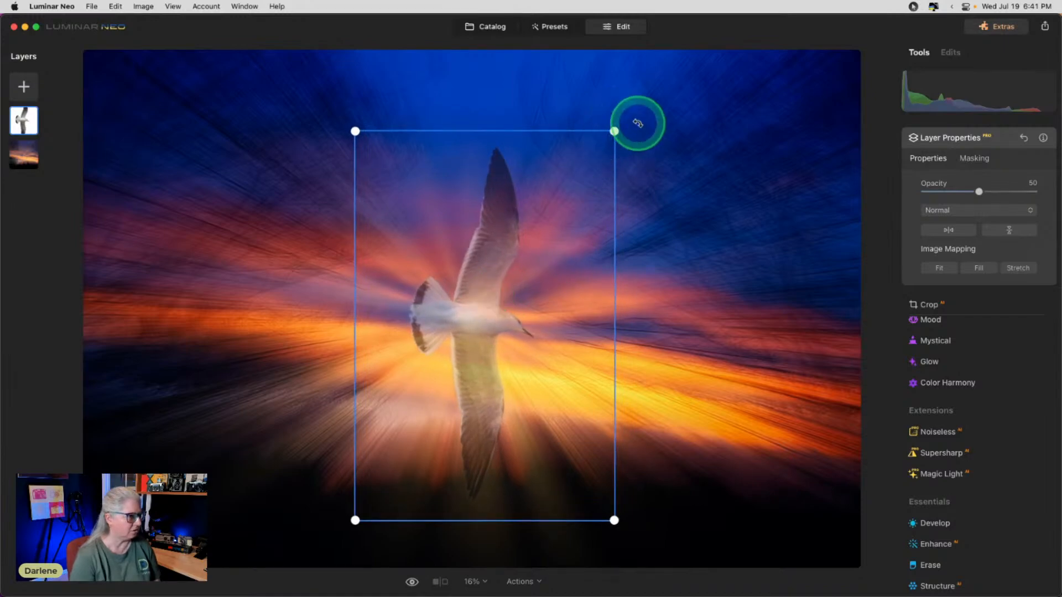
{"action": "left_click_drag", "start_coordinate": [638, 121], "coordinate": [658, 145]}
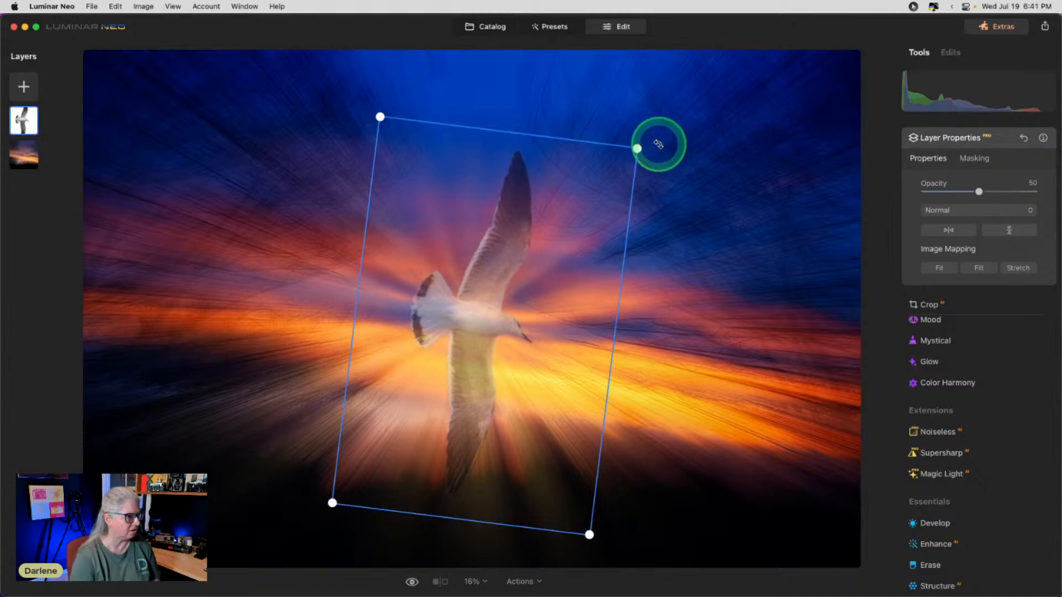
Step: Preview the Darken blend mode on the gull layer
{"action": "left_click", "coordinate": [966, 210]}
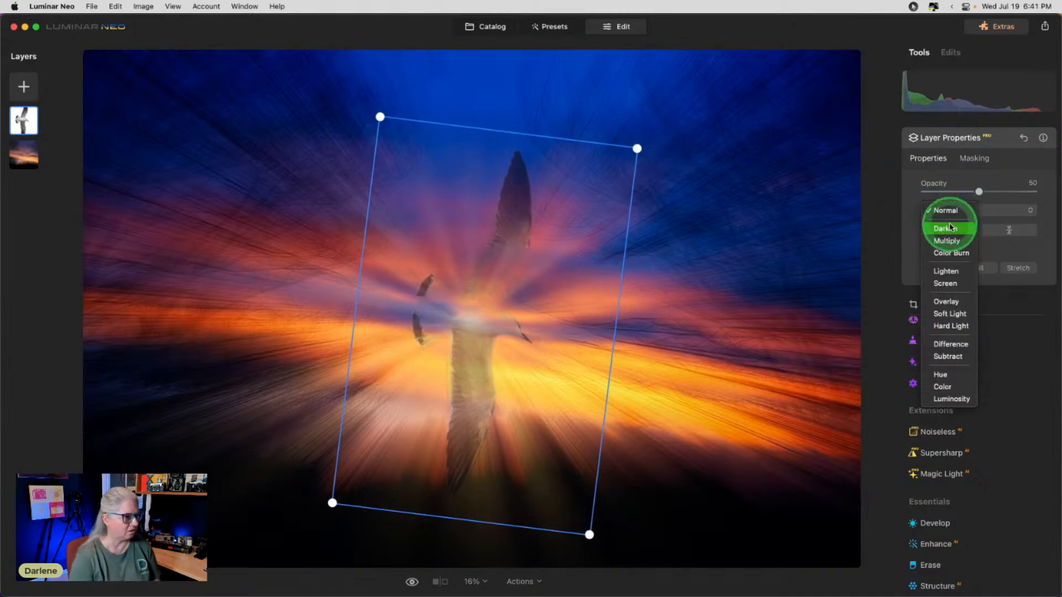
Step: Raise the bird layer's opacity to 100 and try the Darken blend mode before returning it to Normal
{"action": "left_click", "coordinate": [950, 227]}
{"action": "left_click_drag", "start_coordinate": [978, 192], "coordinate": [1050, 196]}
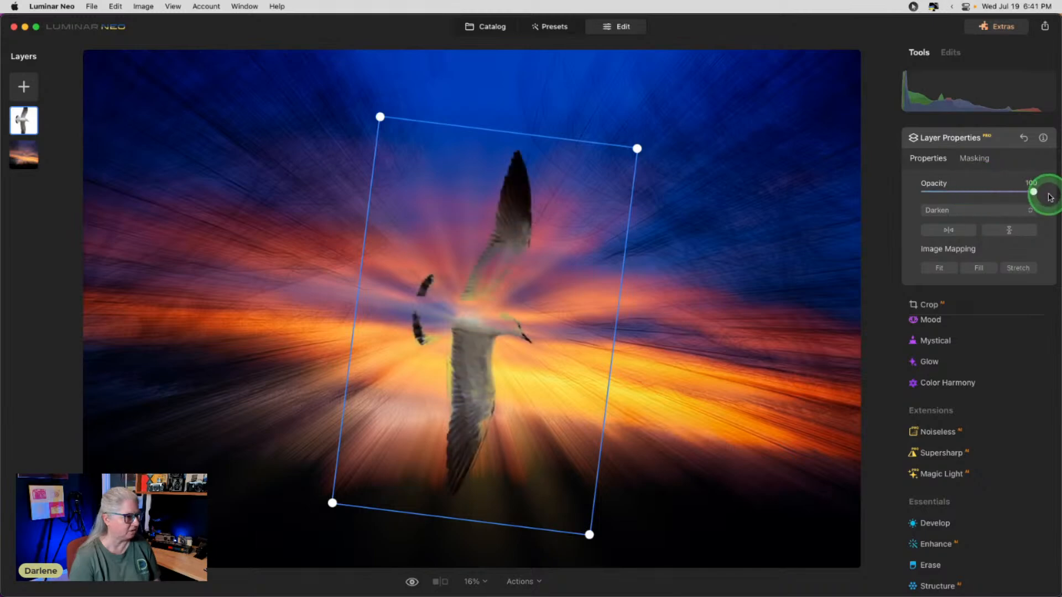
{"action": "left_click", "coordinate": [929, 208]}
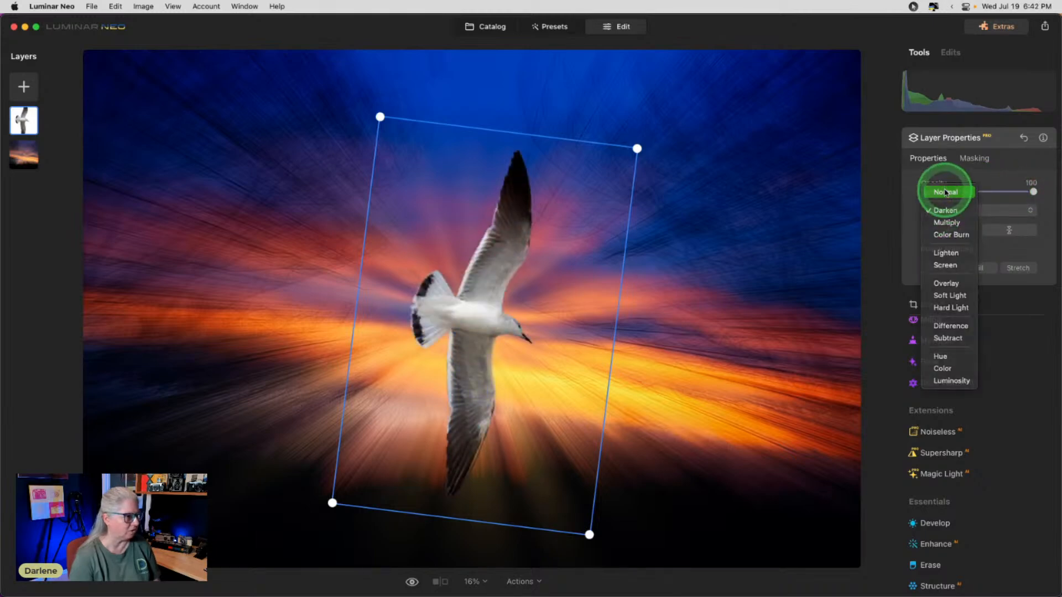
{"action": "left_click", "coordinate": [946, 192]}
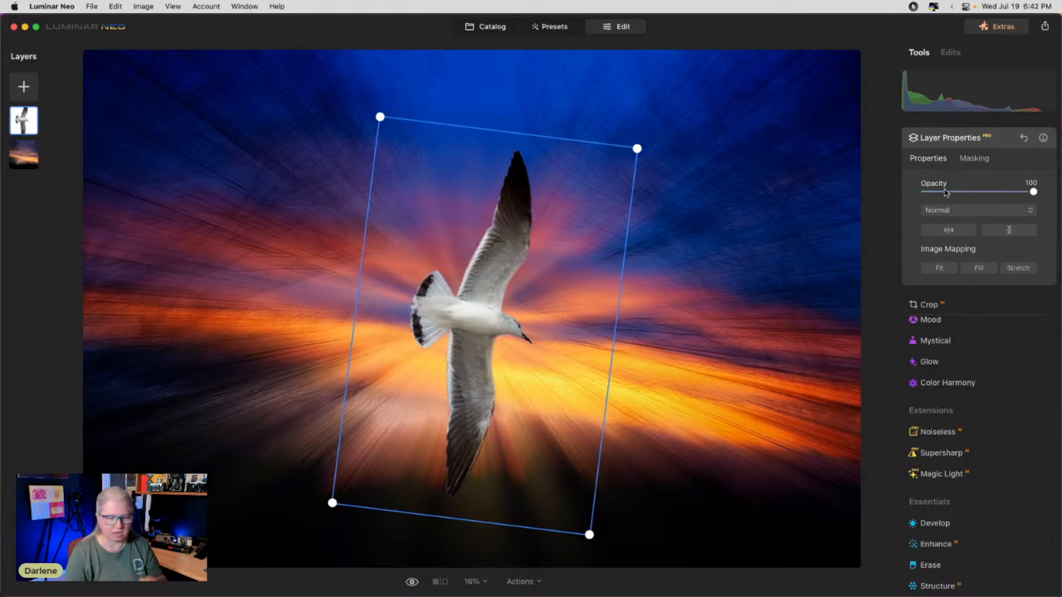
{"action": "left_click", "coordinate": [934, 182]}
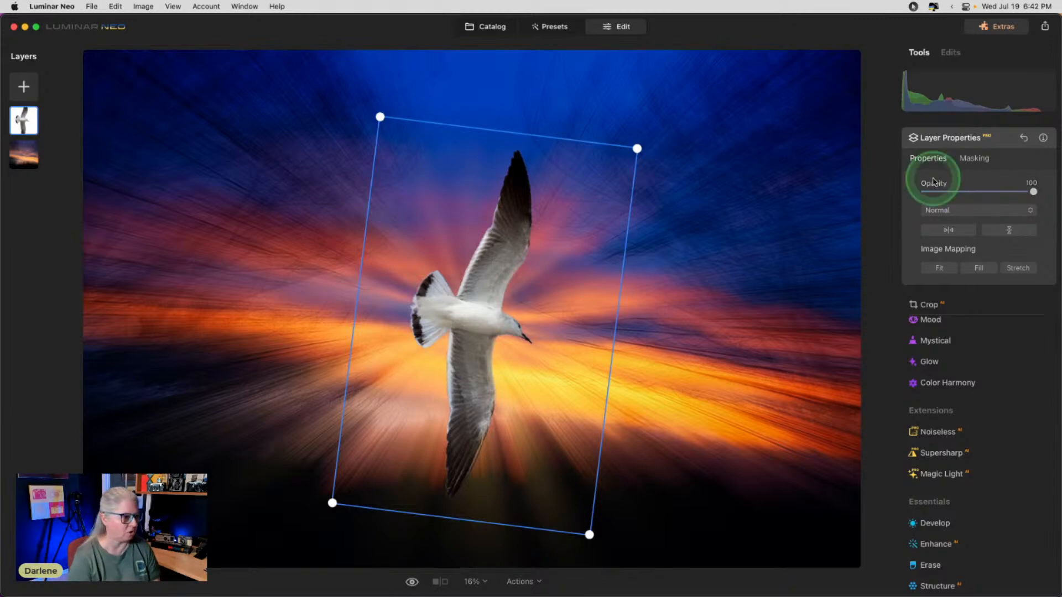
Step: Blend the bird layer into the zoom-blurred sunset with Hard Light and a reduced opacity, and close its layer properties
{"action": "left_click", "coordinate": [950, 210]}
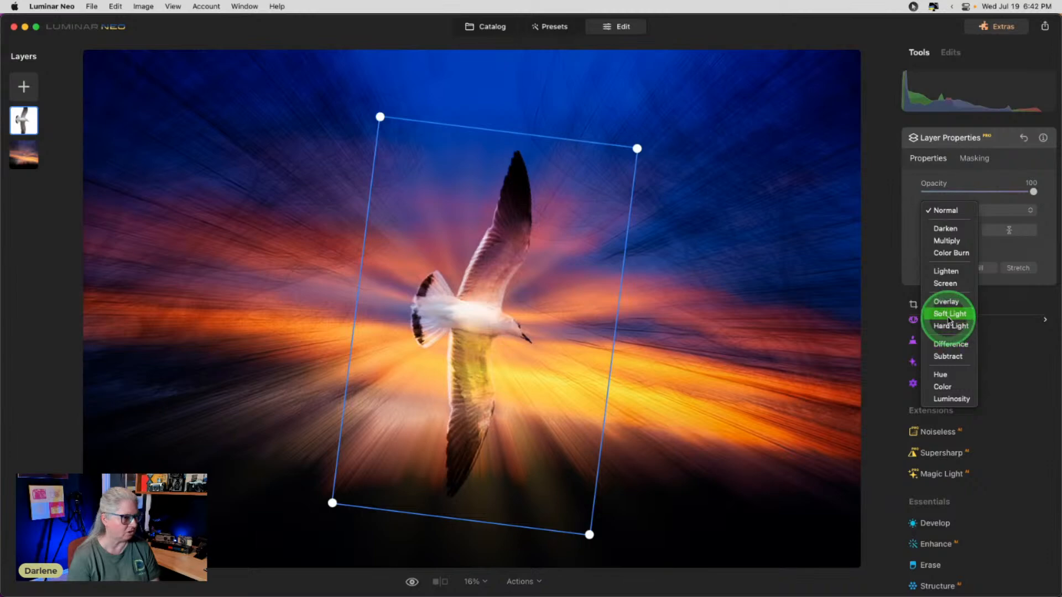
{"action": "left_click", "coordinate": [948, 326]}
{"action": "left_click_drag", "start_coordinate": [1032, 191], "coordinate": [992, 191]}
{"action": "left_click", "coordinate": [1004, 143]}
{"action": "left_click", "coordinate": [975, 298]}
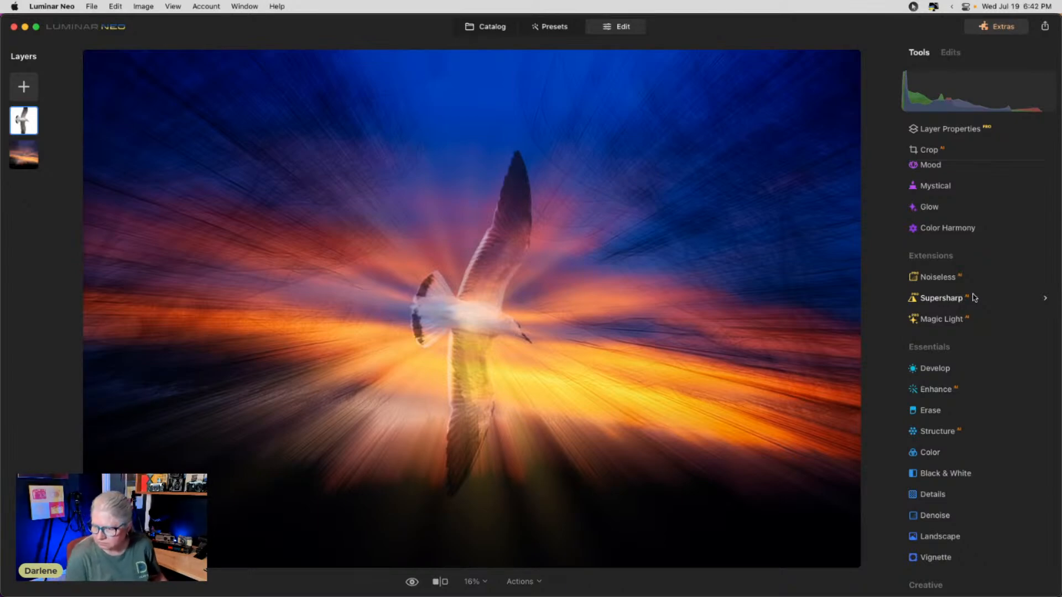
{"action": "left_click", "coordinate": [993, 301]}
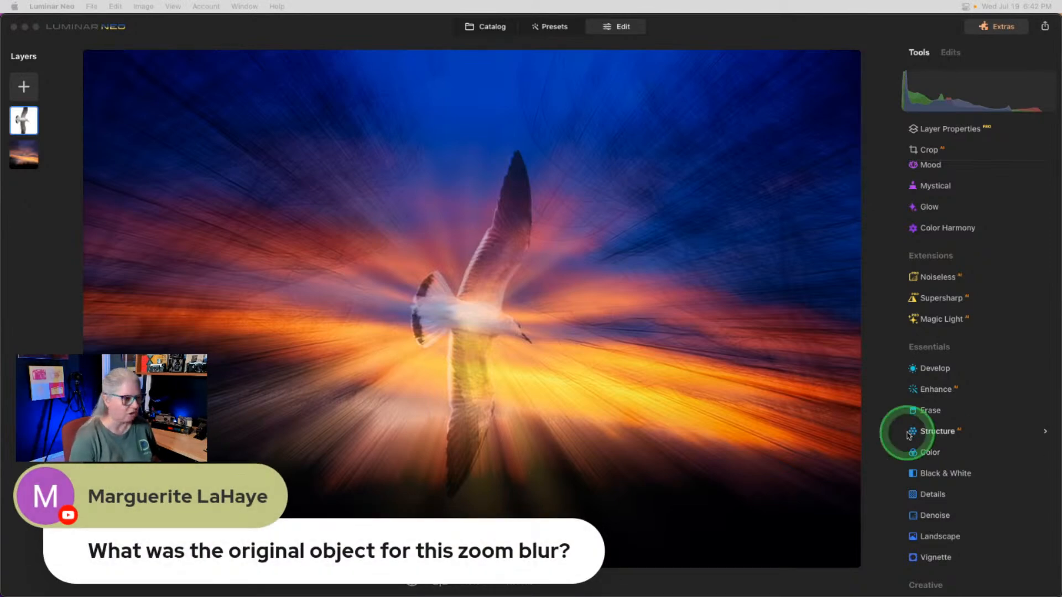
Step: Return to the catalog and view the original unblurred sunset photo with the bare branches
{"action": "left_click", "coordinate": [882, 389]}
{"action": "key", "text": "g"}
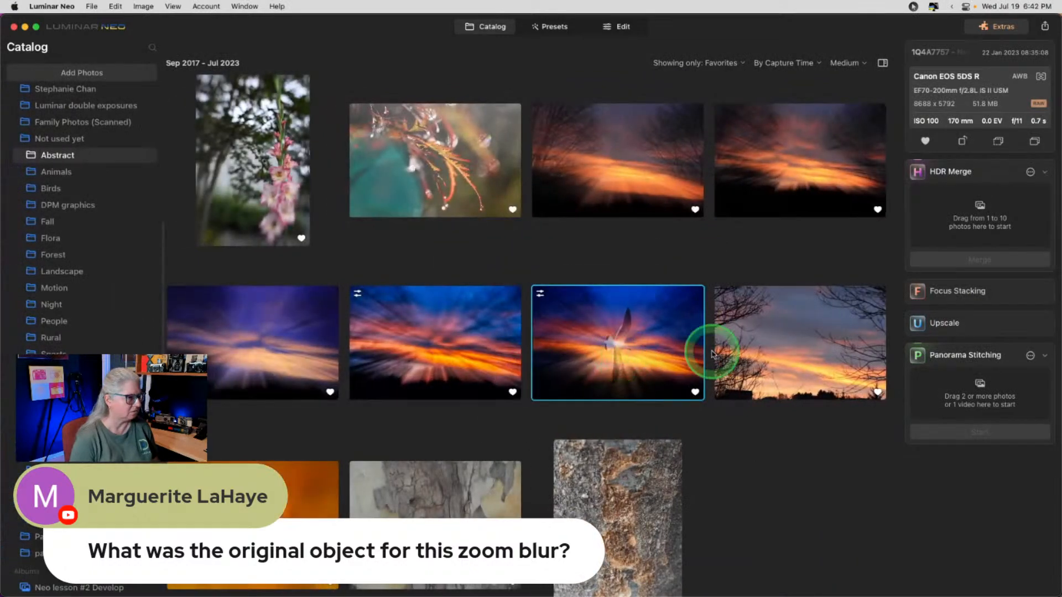
{"action": "double_click", "coordinate": [759, 356]}
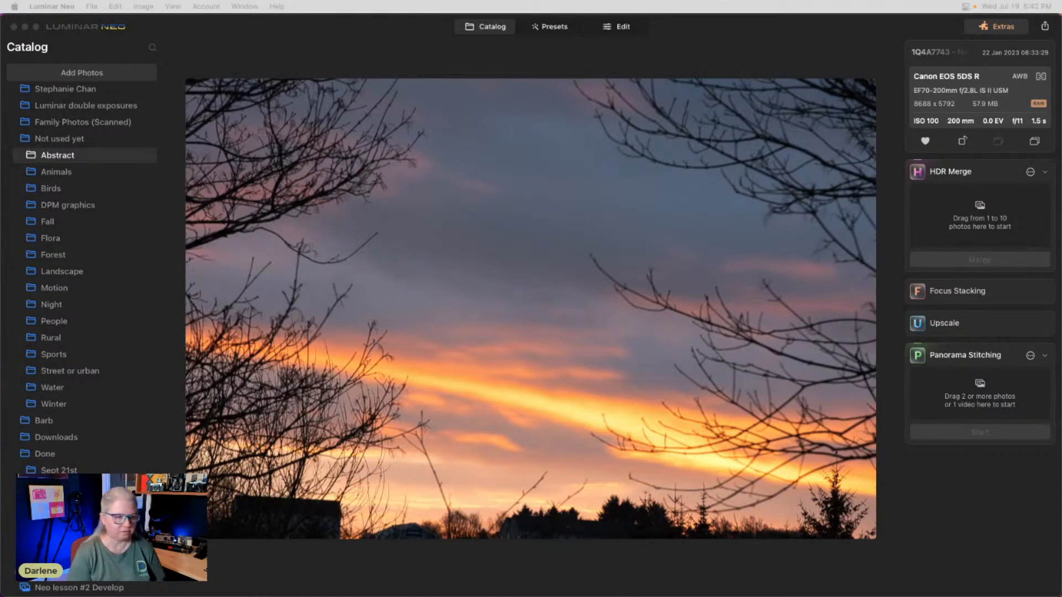
{"action": "left_click", "coordinate": [894, 471]}
Step: Switch to Lightroom Classic and compare the five sunset photos side by side in Survey view without the surrounding panels
{"action": "key", "text": "super+Tab"}
{"action": "key", "text": "super+Tab"}
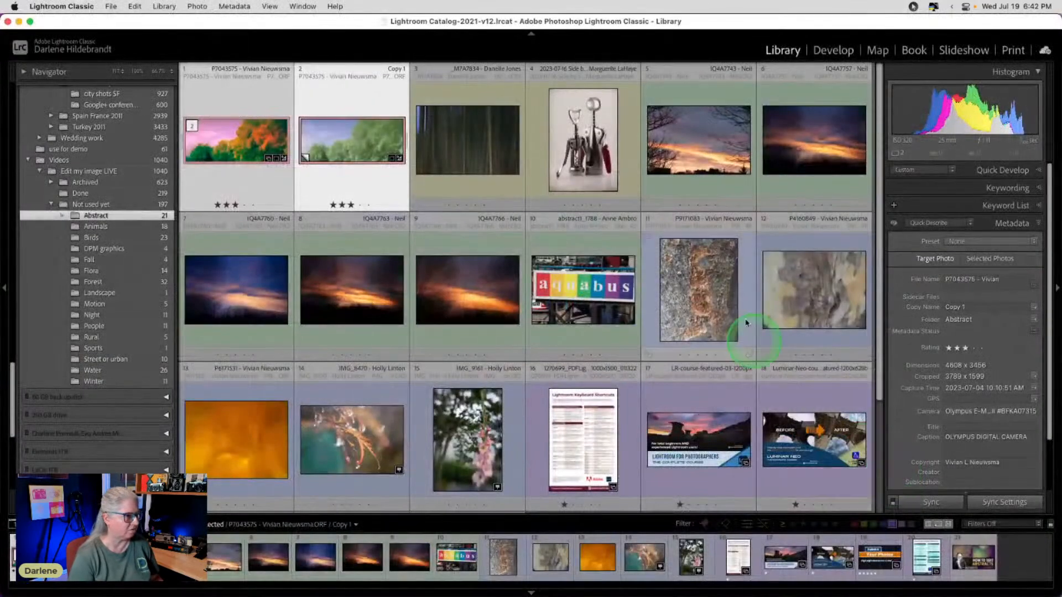
{"action": "left_click", "coordinate": [483, 292], "text": "shift"}
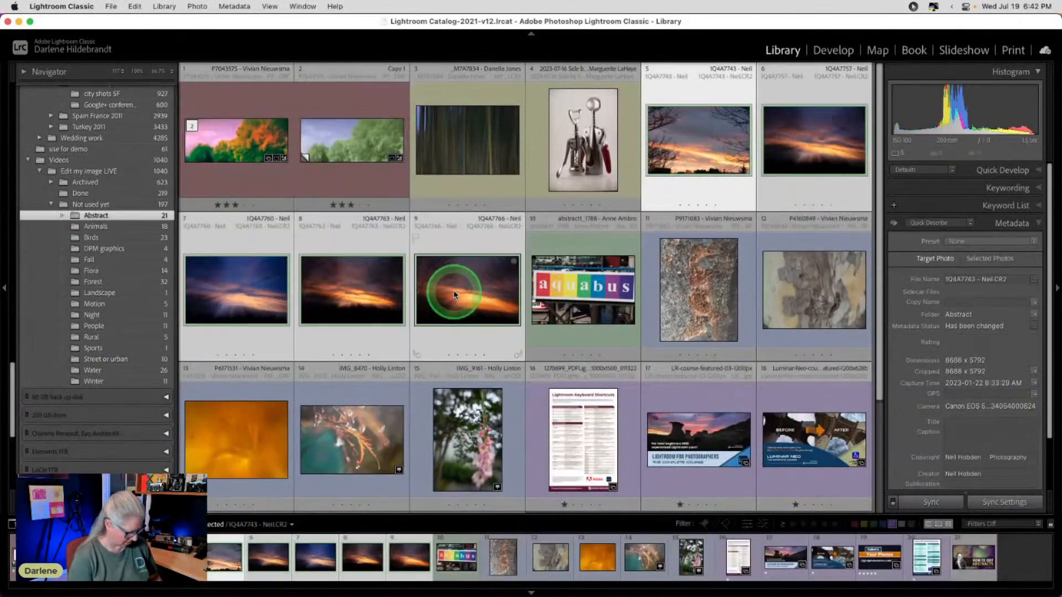
{"action": "key", "text": "n"}
{"action": "key", "text": "shift+Tab"}
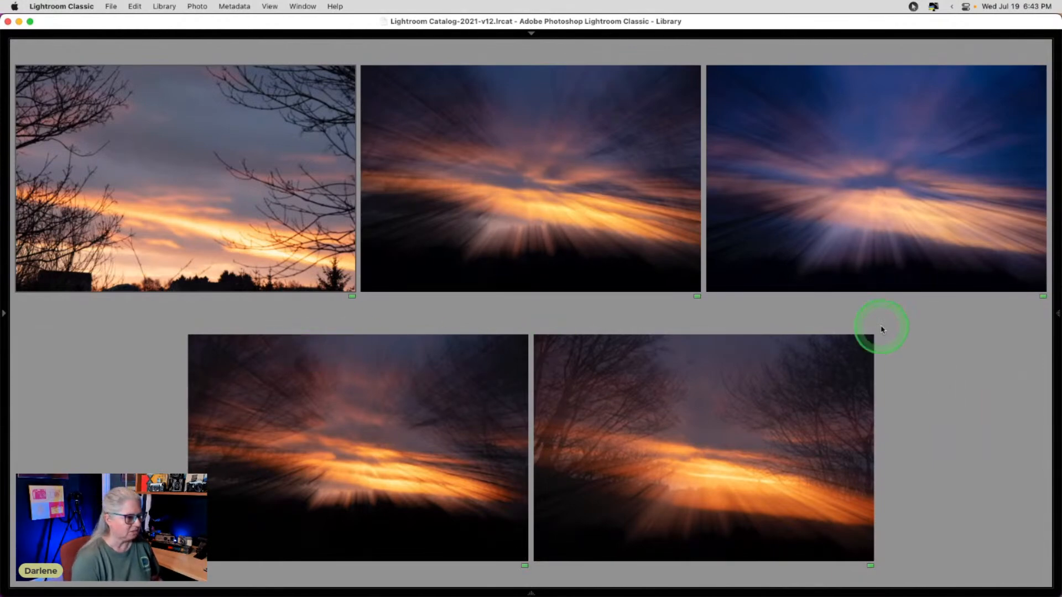
{"action": "key", "text": "shift+Tab"}
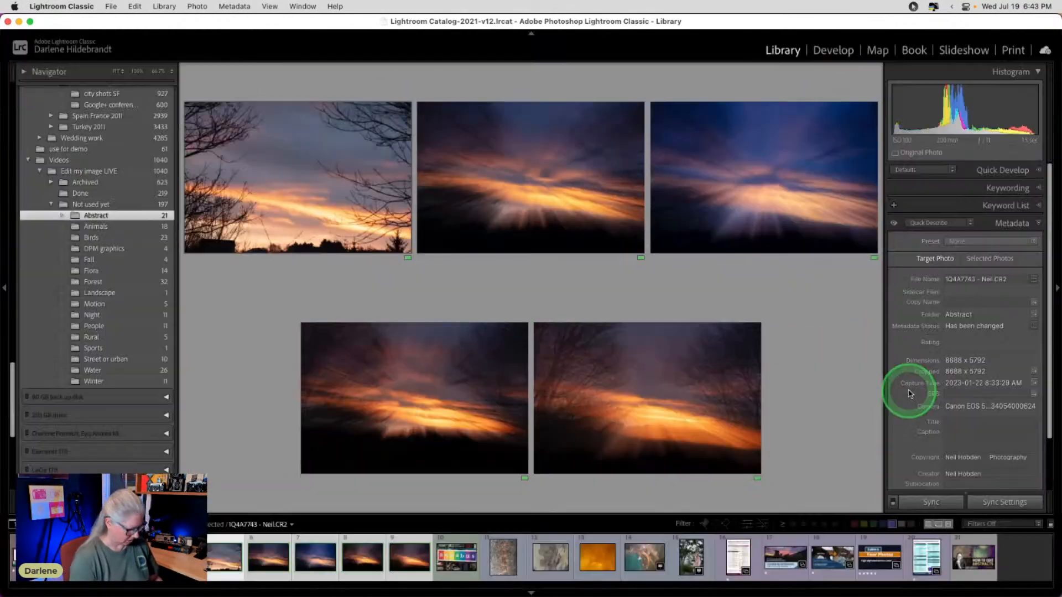
Step: Return to the photo grid and give the five selected sunset photos the red color label
{"action": "key", "text": "g"}
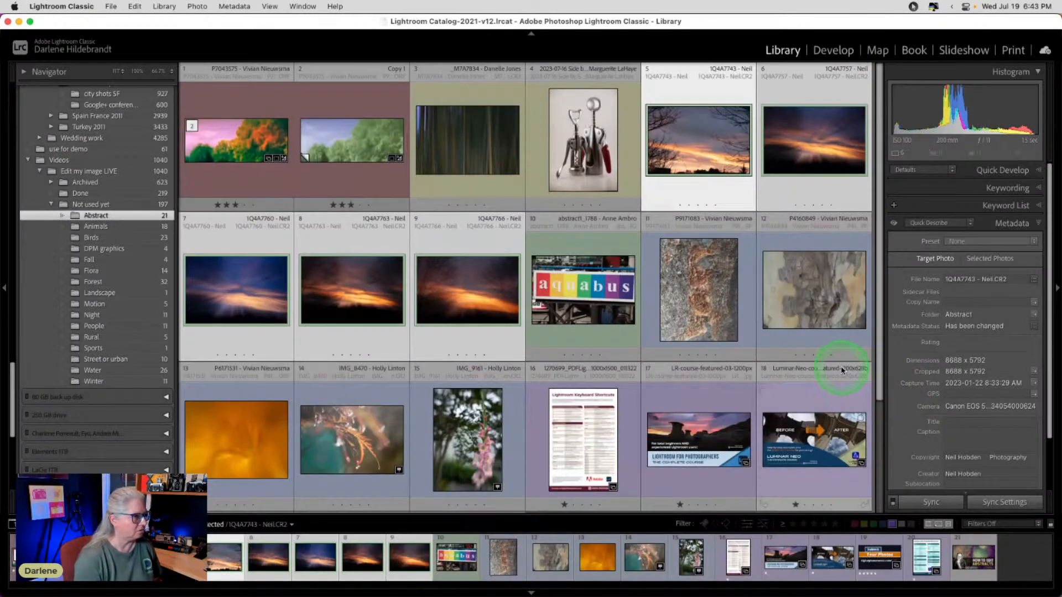
{"action": "key", "text": "6"}
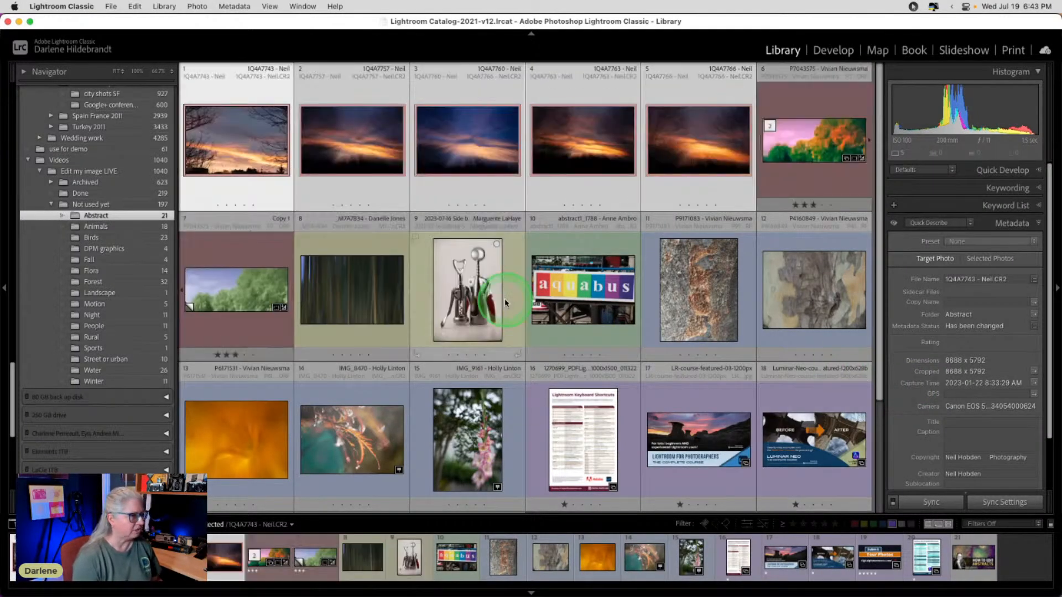
Step: Switch back to Luminar Neo and look through the favorites in the Abstract folder
{"action": "key", "text": "super+Tab"}
{"action": "left_click", "coordinate": [651, 283]}
{"action": "left_click", "coordinate": [652, 284]}
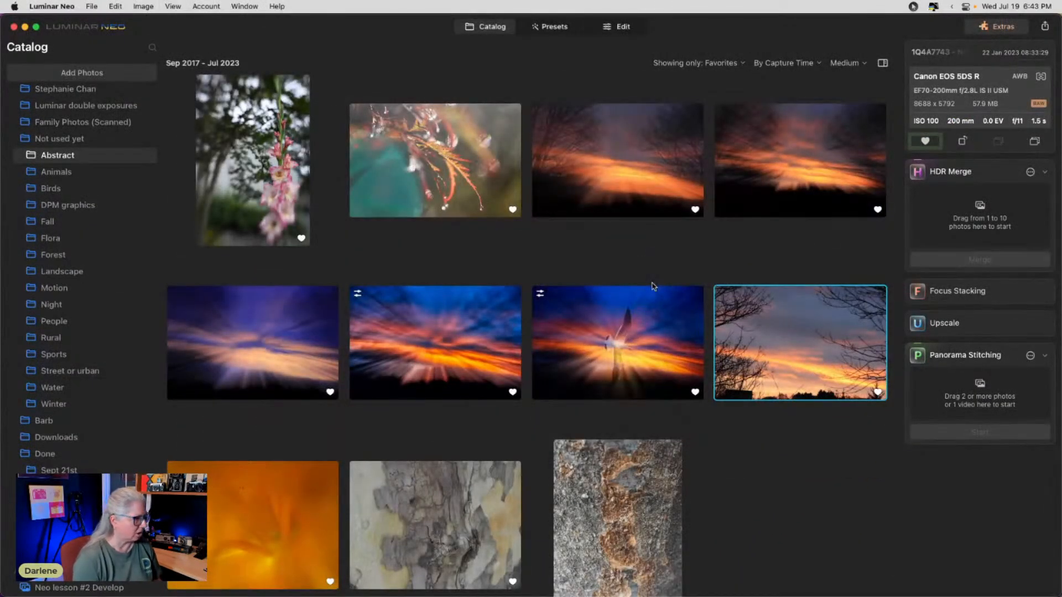
{"action": "scroll", "coordinate": [654, 286], "scroll_direction": "up", "scroll_amount": 1}
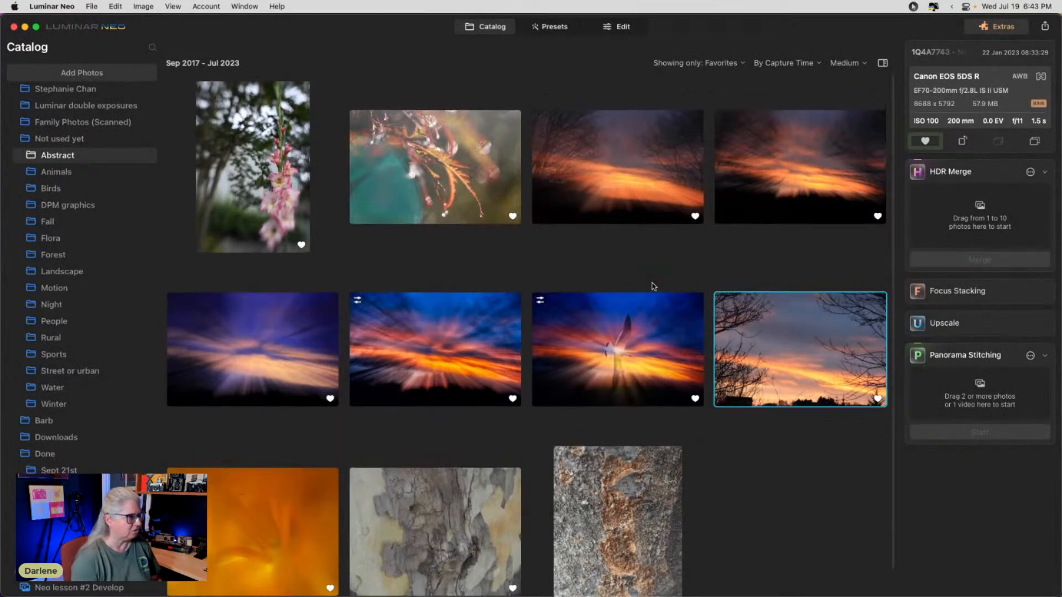
{"action": "scroll", "coordinate": [654, 286], "scroll_direction": "down", "scroll_amount": 3}
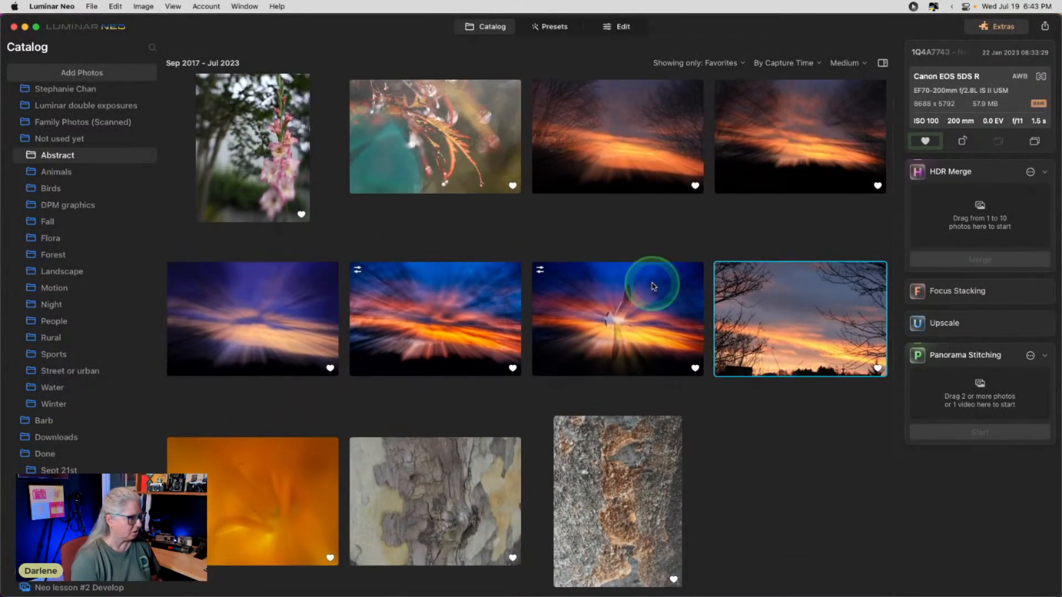
Step: View the orange macro photo enlarged and check the Abstract folder's photos in Lightroom Classic
{"action": "key", "text": "super+Tab"}
{"action": "key", "text": "super+Tab"}
{"action": "key", "text": "super+Tab"}
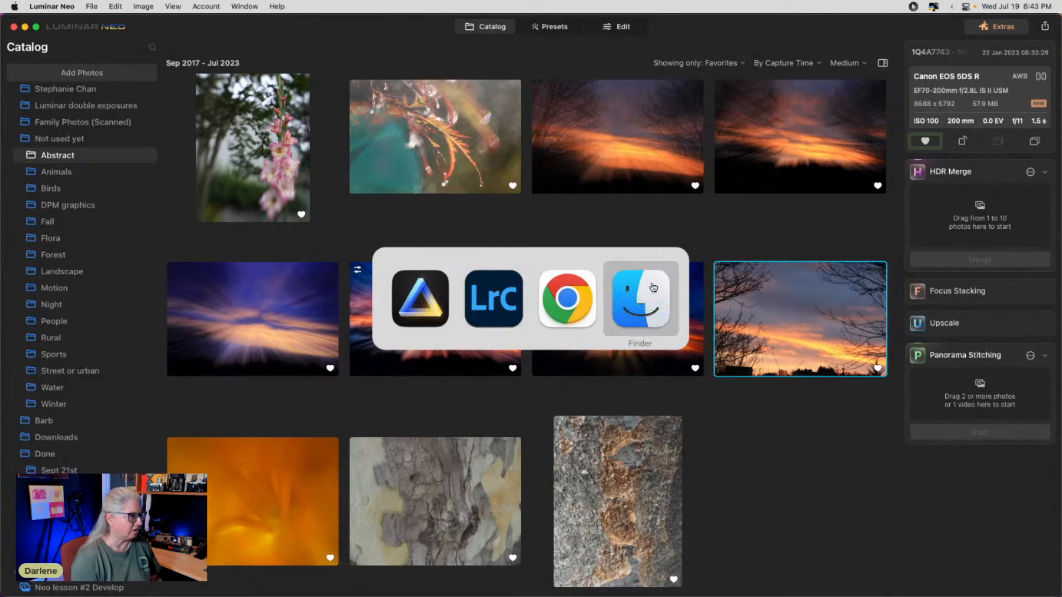
{"action": "double_click", "coordinate": [247, 489]}
{"action": "key", "text": "super+Tab"}
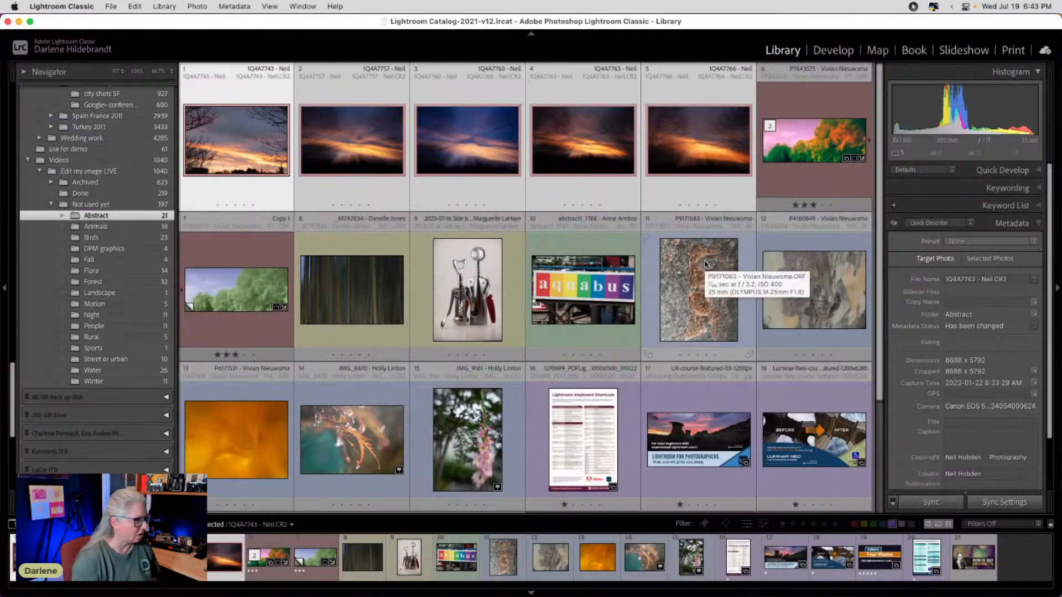
{"action": "scroll", "coordinate": [705, 264], "scroll_direction": "down", "scroll_amount": 2}
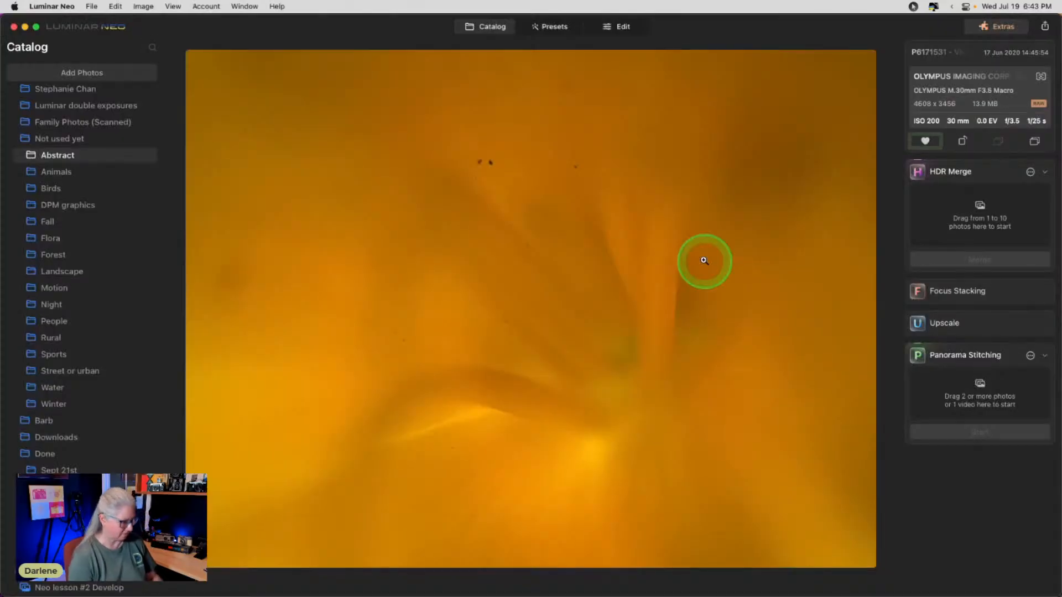
Step: Open the orange macro photo from the Abstract folder for editing
{"action": "key", "text": "space"}
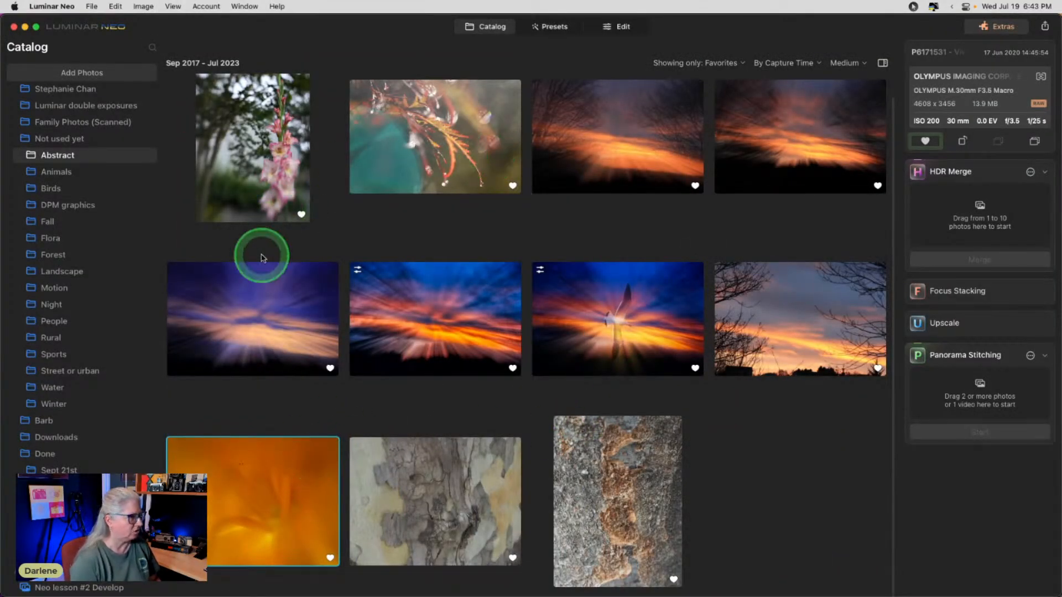
{"action": "double_click", "coordinate": [271, 496]}
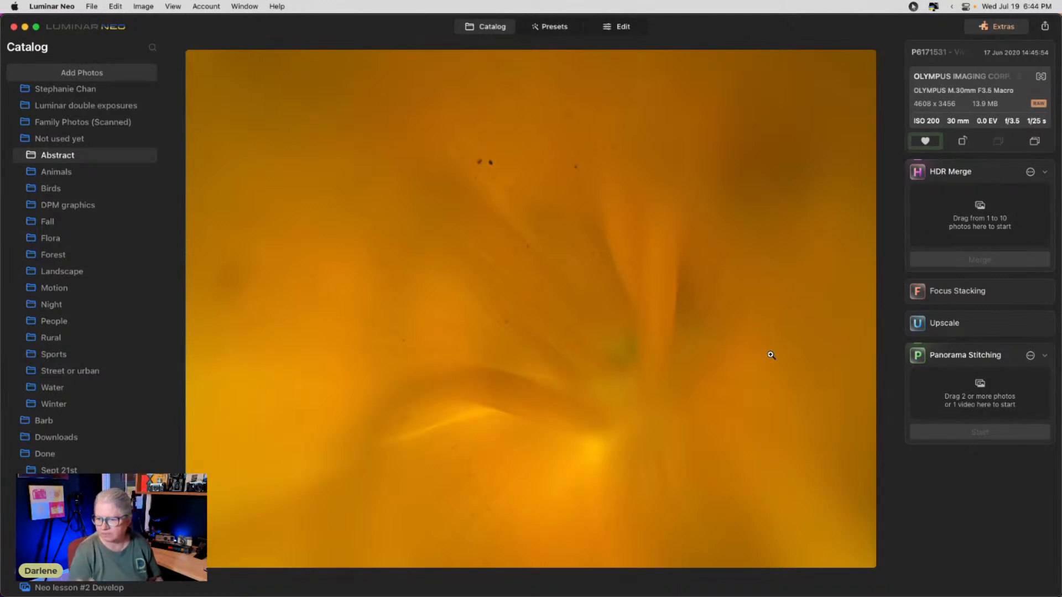
{"action": "left_click", "coordinate": [622, 28]}
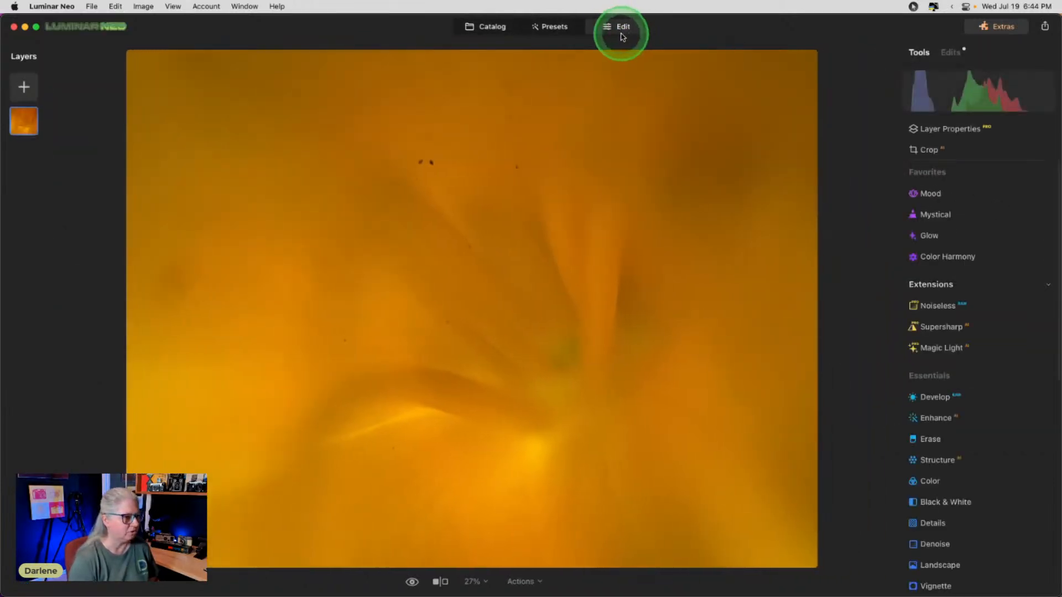
Step: Apply Color Harmony to the orange photo with Color Contrast amount 20, hue 116, and Split Color Warmth warm at -22
{"action": "left_click", "coordinate": [939, 257]}
{"action": "left_click_drag", "start_coordinate": [924, 399], "coordinate": [992, 398]}
{"action": "left_click_drag", "start_coordinate": [924, 424], "coordinate": [935, 396]}
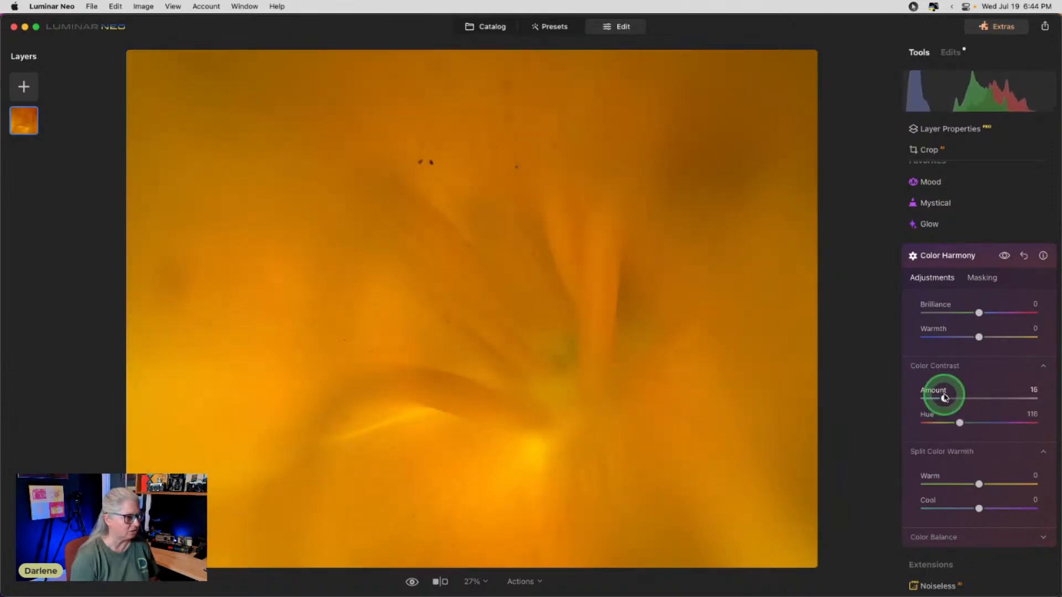
{"action": "left_click_drag", "start_coordinate": [946, 398], "coordinate": [947, 399]}
{"action": "left_click_drag", "start_coordinate": [978, 484], "coordinate": [972, 505]}
{"action": "left_click", "coordinate": [972, 254]}
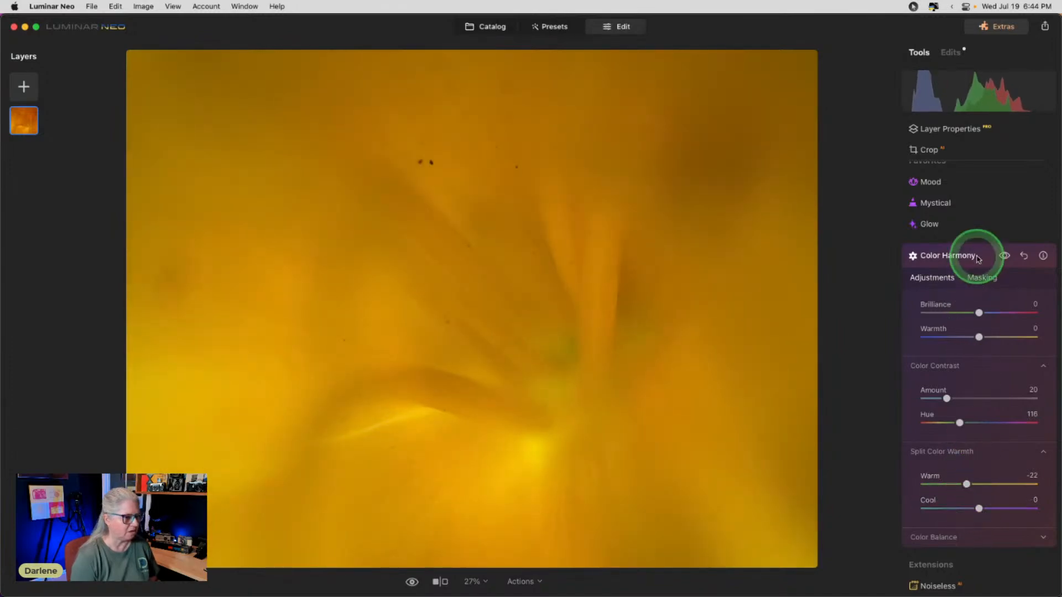
Step: Adjust the photo's HSL luminance, setting Orange to -25, Yellow to 50 and Green to -24
{"action": "left_click", "coordinate": [932, 301]}
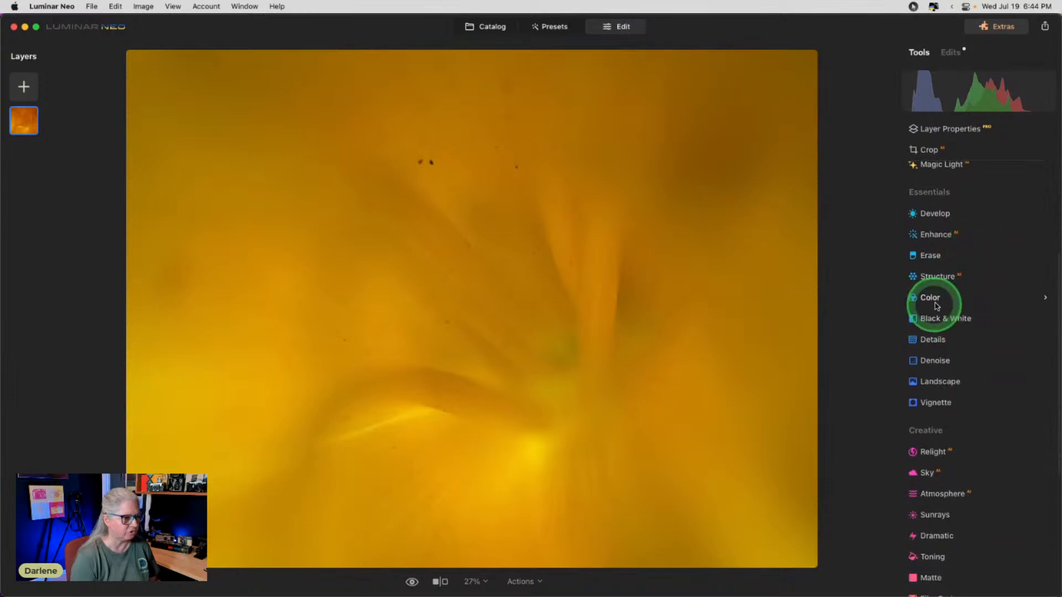
{"action": "left_click", "coordinate": [949, 437]}
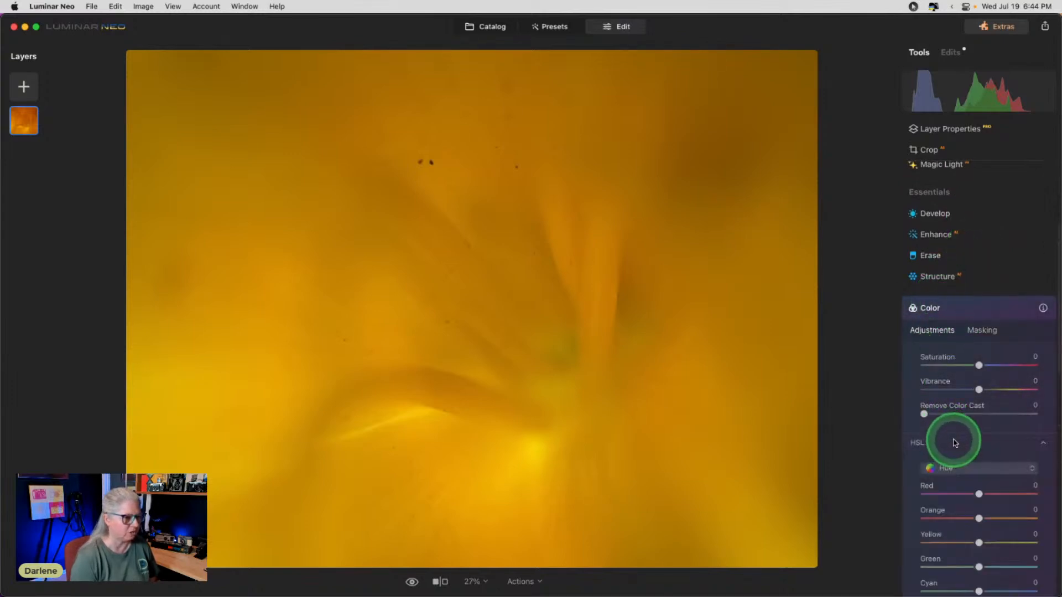
{"action": "scroll", "coordinate": [948, 437], "scroll_direction": "down", "scroll_amount": 5}
{"action": "left_click", "coordinate": [960, 298]}
{"action": "left_click", "coordinate": [962, 332]}
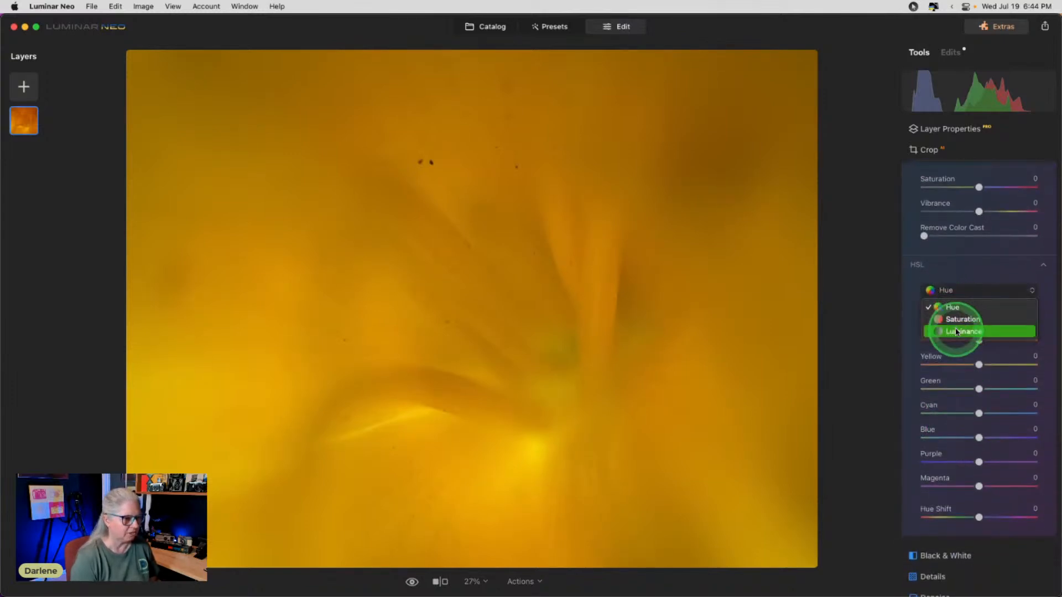
{"action": "left_click", "coordinate": [973, 411]}
{"action": "left_click_drag", "start_coordinate": [978, 388], "coordinate": [949, 381]}
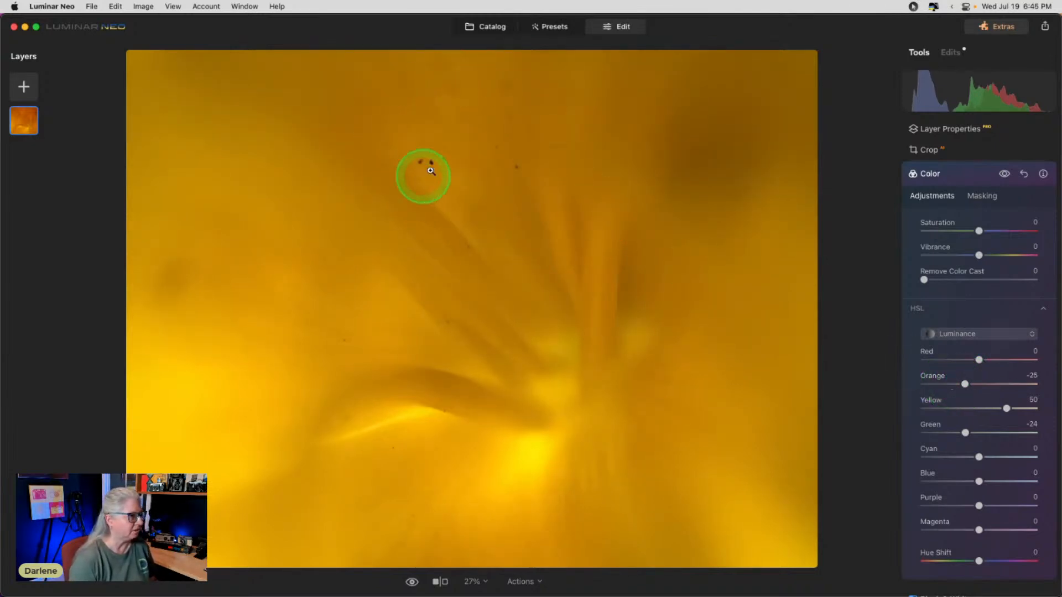
{"action": "left_click", "coordinate": [973, 175]}
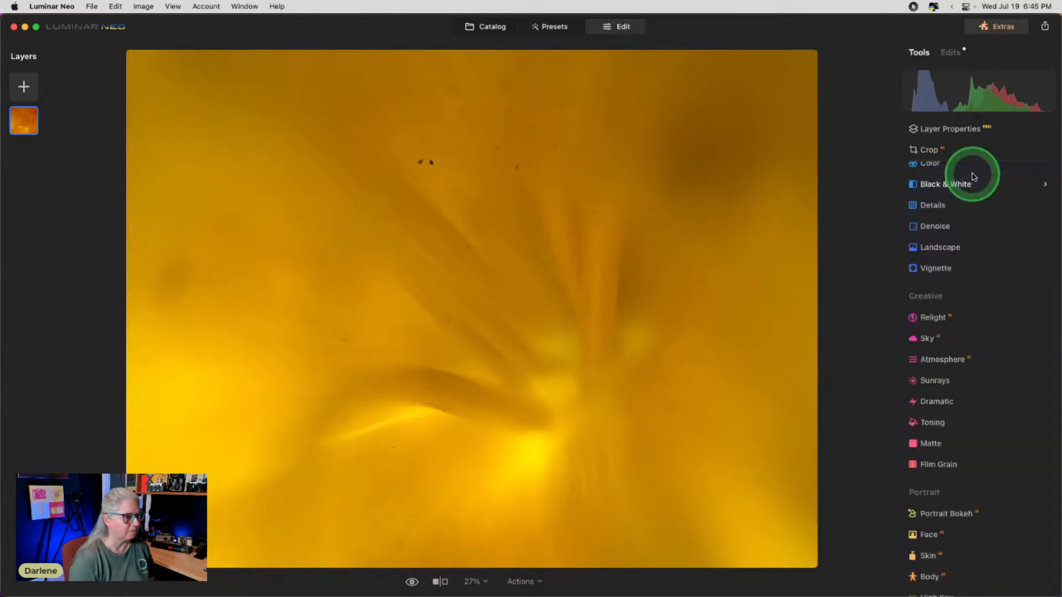
Step: Run the Erase tool's automatic dust spot removal on the orange photo
{"action": "scroll", "coordinate": [944, 360], "scroll_direction": "up", "scroll_amount": 5}
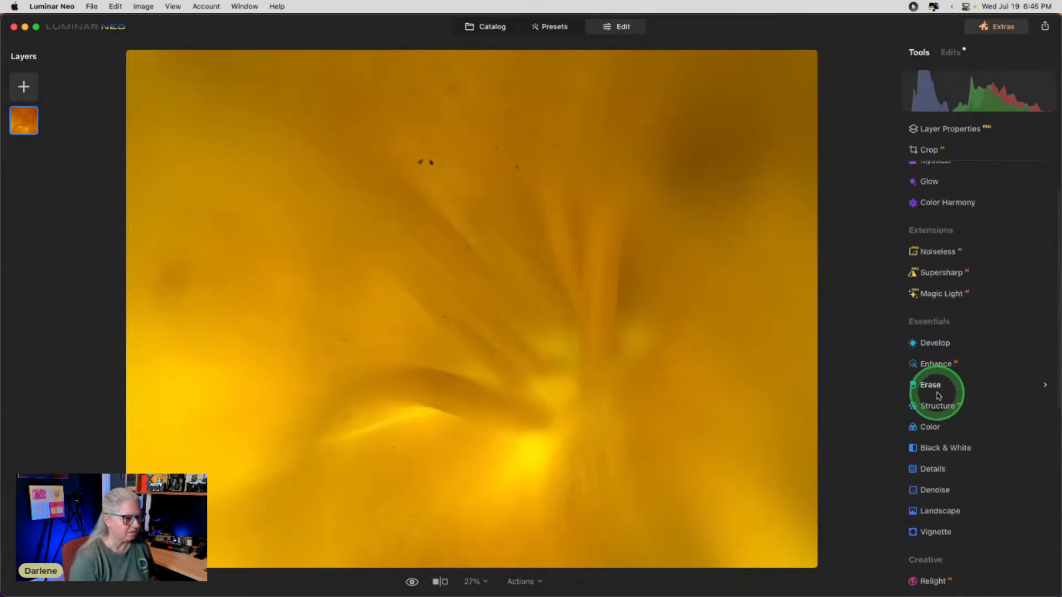
{"action": "left_click", "coordinate": [942, 387]}
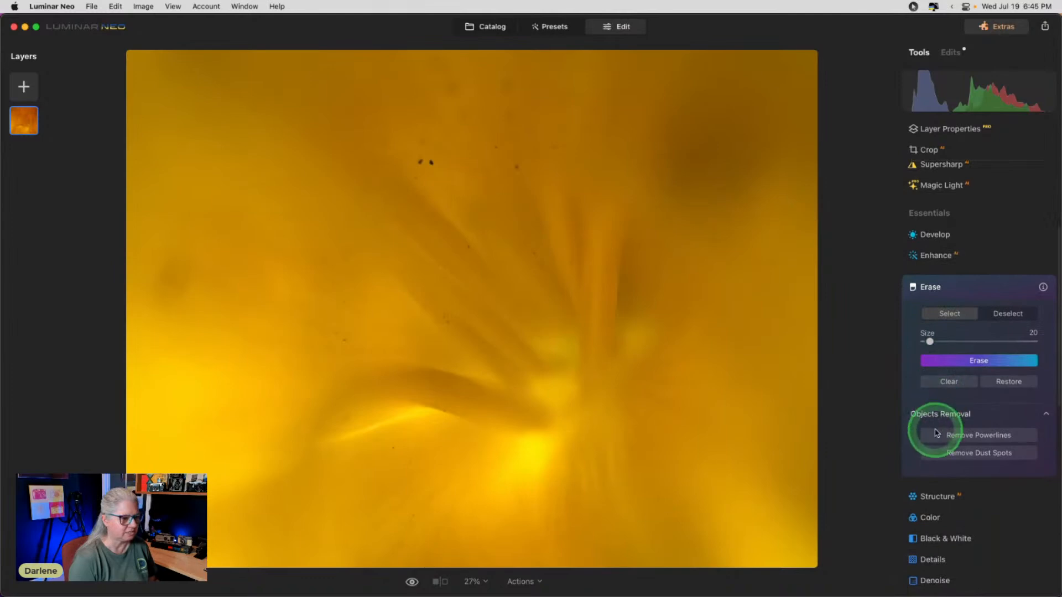
{"action": "left_click", "coordinate": [982, 455]}
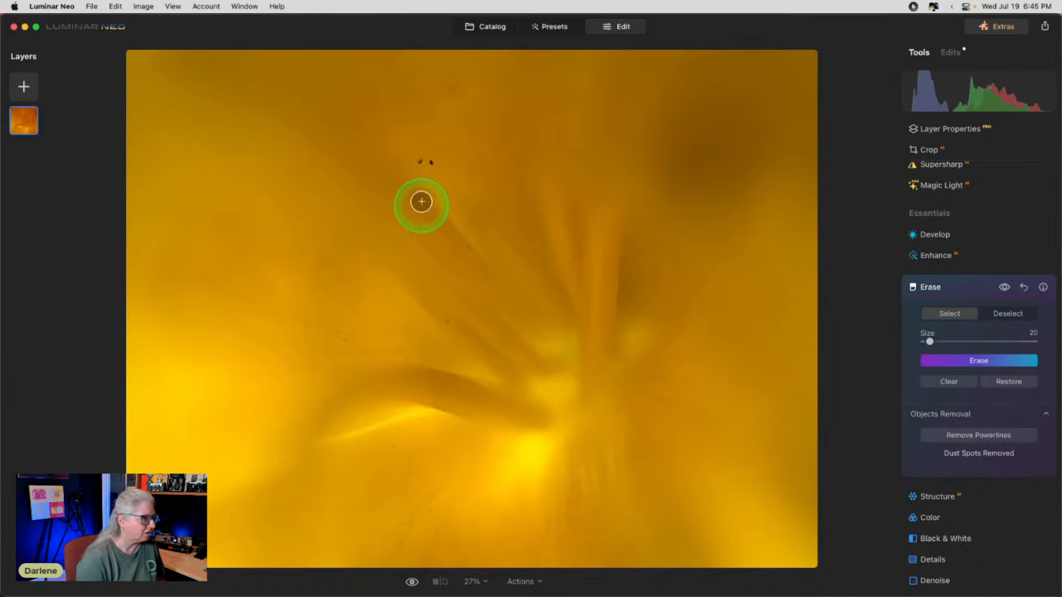
Step: Mark the remaining dark specks in the upper part of the photo with a size 20 brush and erase them
{"action": "mouse_move", "coordinate": [418, 161]}
{"action": "left_mouse_down"}
{"action": "mouse_move", "coordinate": [427, 161]}
{"action": "mouse_move", "coordinate": [416, 166]}
{"action": "left_mouse_up"}
{"action": "left_click", "coordinate": [450, 91]}
{"action": "left_click", "coordinate": [496, 149]}
{"action": "left_click", "coordinate": [984, 361]}
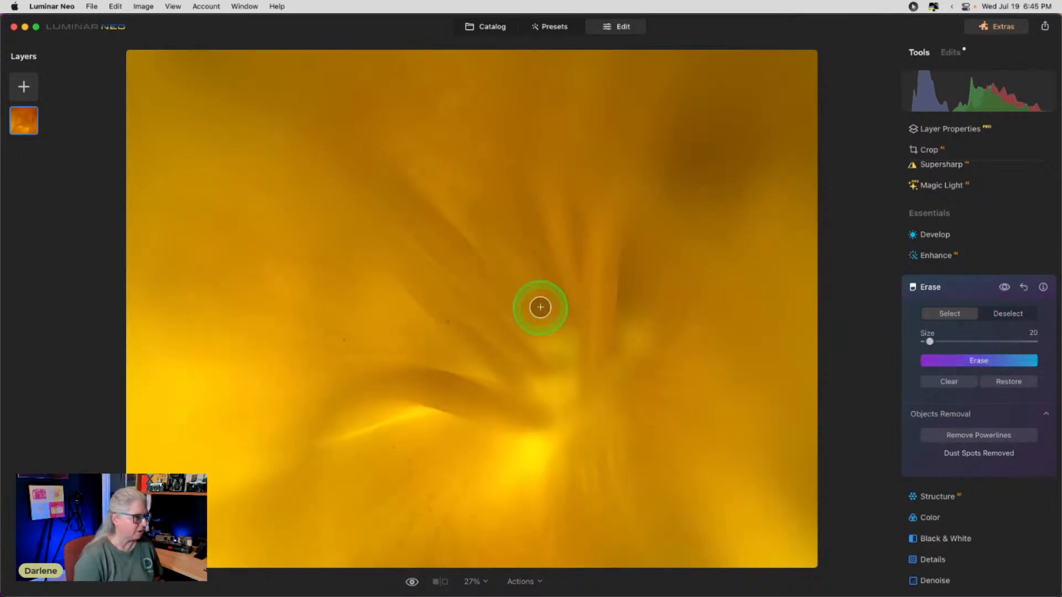
Step: Close the Erase tool and examine the orange photo at 100% for remaining dark specks
{"action": "left_click", "coordinate": [474, 304]}
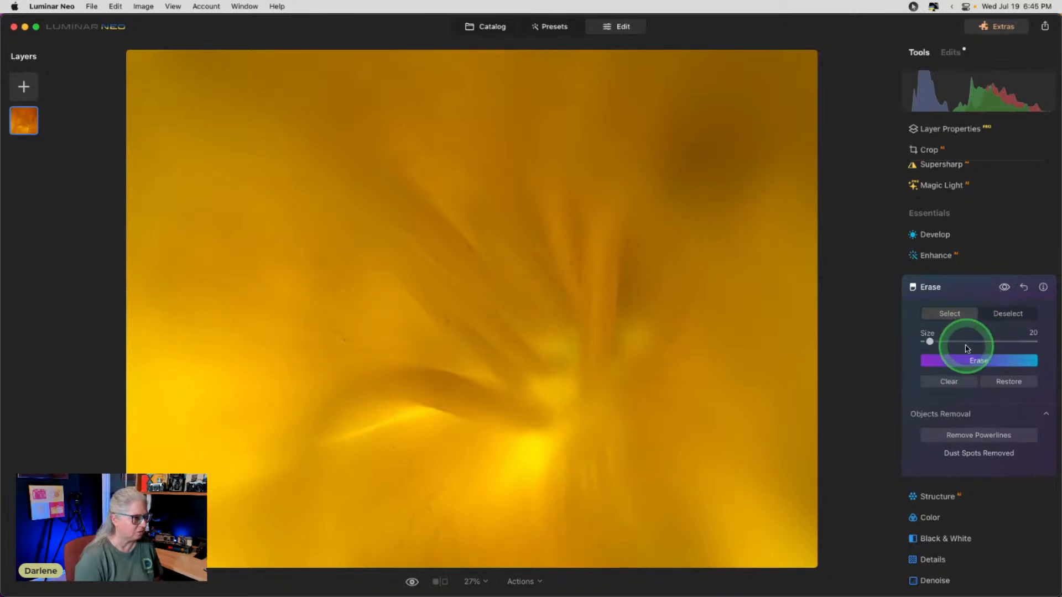
{"action": "left_click", "coordinate": [978, 285]}
{"action": "double_click", "coordinate": [444, 279]}
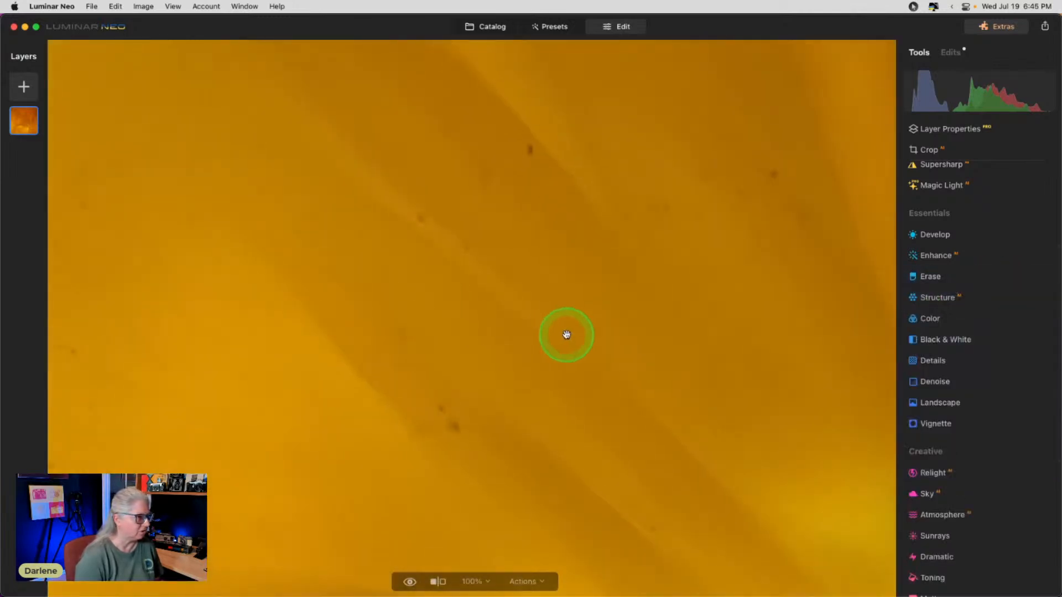
{"action": "left_click_drag", "start_coordinate": [533, 340], "coordinate": [688, 206]}
{"action": "left_click_drag", "start_coordinate": [391, 336], "coordinate": [649, 310]}
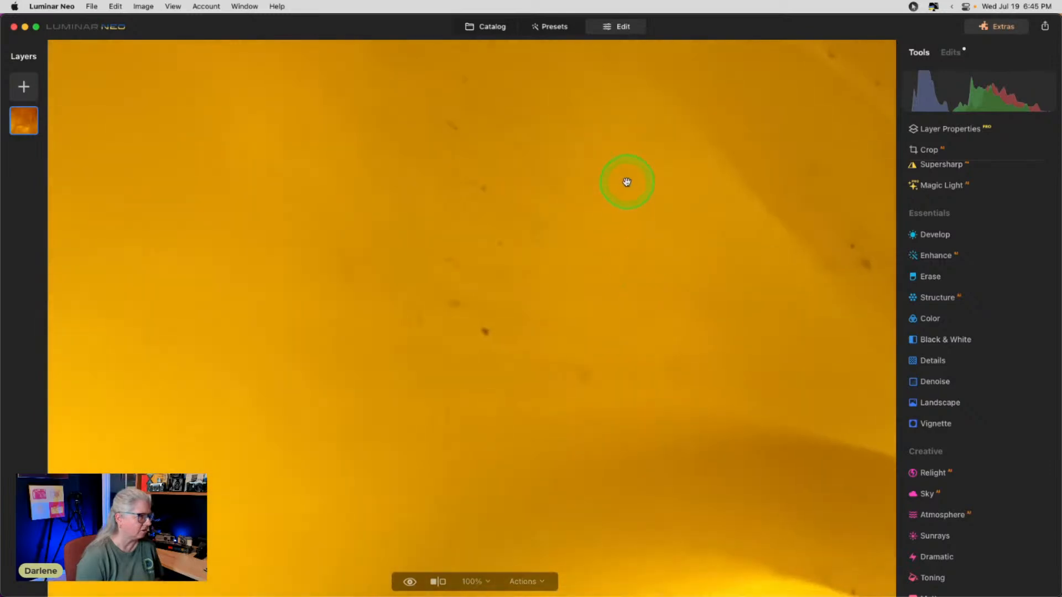
{"action": "left_click_drag", "start_coordinate": [626, 182], "coordinate": [675, 337]}
{"action": "left_click_drag", "start_coordinate": [700, 234], "coordinate": [387, 268]}
{"action": "left_click_drag", "start_coordinate": [658, 384], "coordinate": [387, 270]}
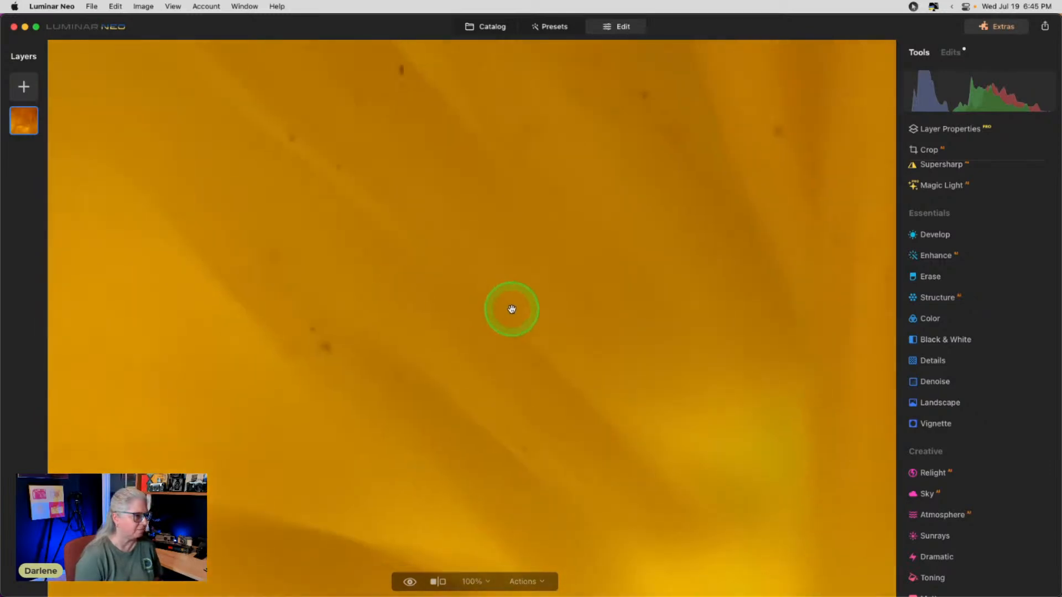
{"action": "double_click", "coordinate": [511, 308]}
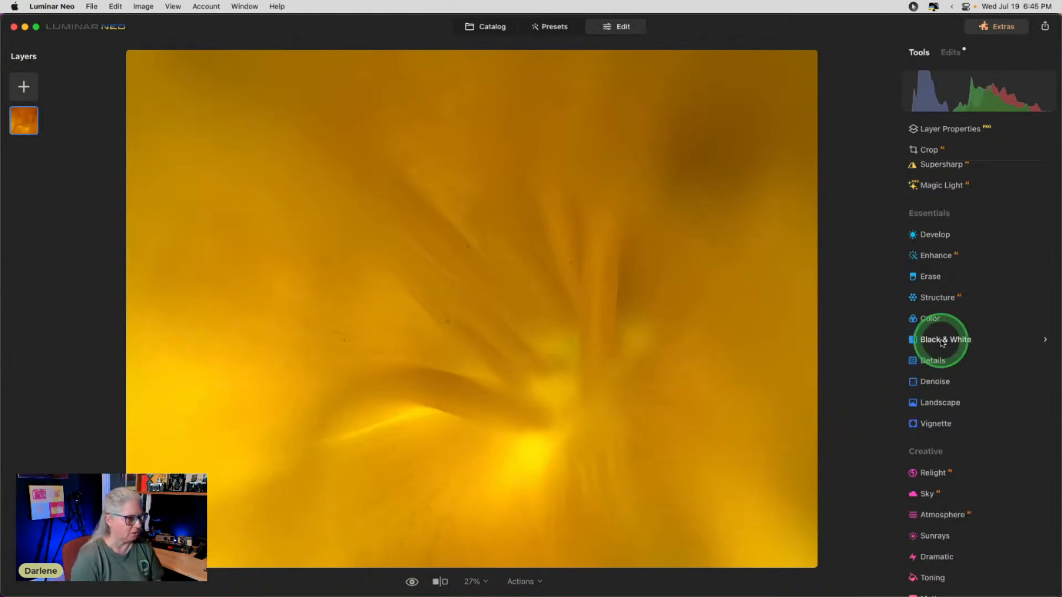
Step: Apply High Key to the orange photo with Amount 24, Dynamic High Key 74 and Saturation 93
{"action": "scroll", "coordinate": [955, 340], "scroll_direction": "down", "scroll_amount": 3}
{"action": "scroll", "coordinate": [956, 342], "scroll_direction": "down", "scroll_amount": 3}
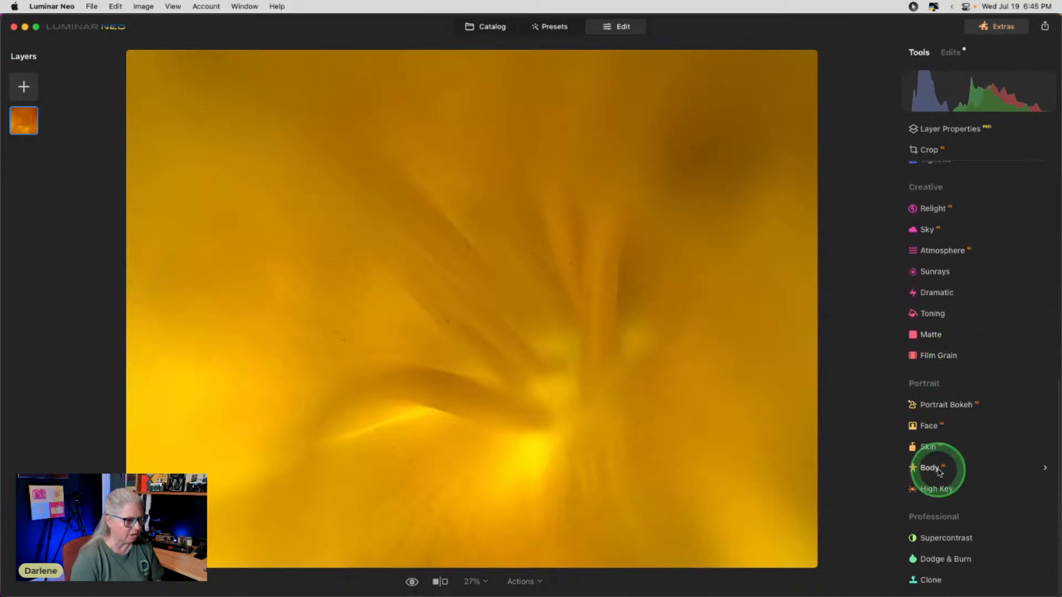
{"action": "left_click", "coordinate": [937, 487]}
{"action": "scroll", "coordinate": [961, 371], "scroll_direction": "down", "scroll_amount": 2}
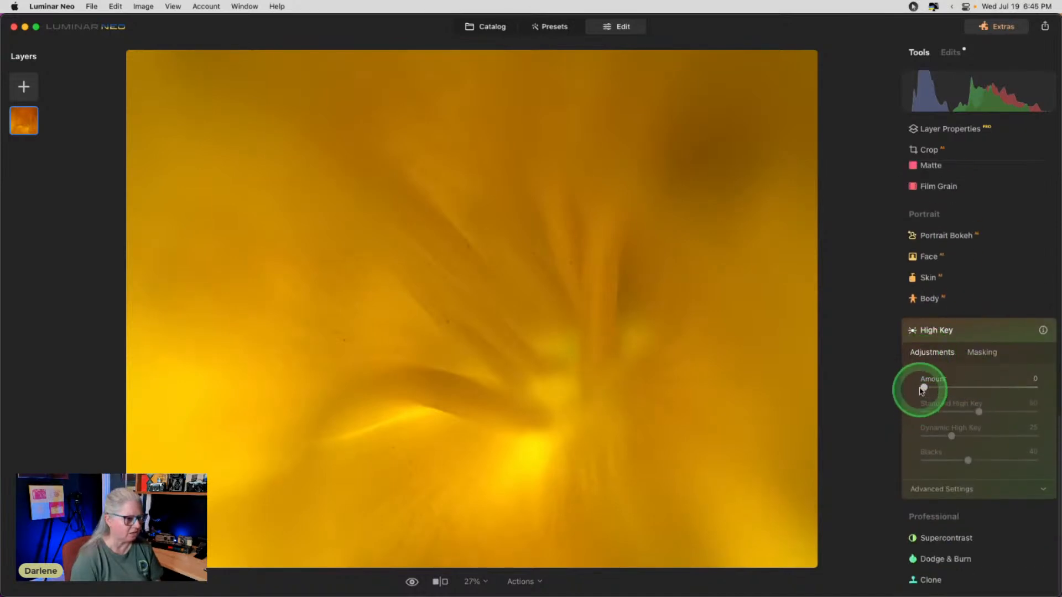
{"action": "left_click_drag", "start_coordinate": [925, 388], "coordinate": [998, 387]}
{"action": "left_click", "coordinate": [941, 488]}
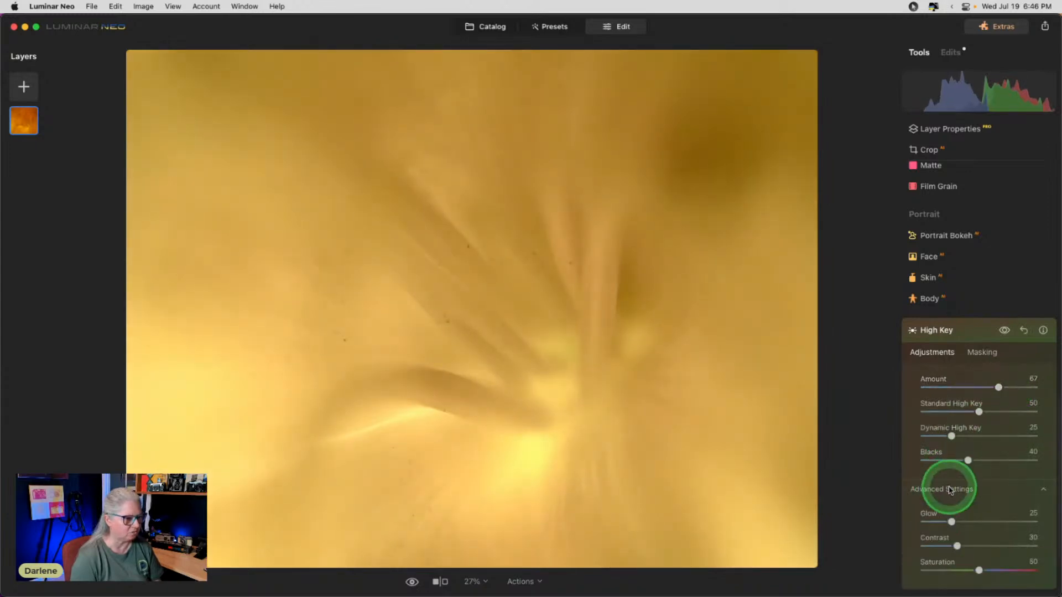
{"action": "left_click_drag", "start_coordinate": [979, 495], "coordinate": [1026, 489]}
{"action": "left_click_drag", "start_coordinate": [951, 360], "coordinate": [1006, 359]}
{"action": "left_click_drag", "start_coordinate": [999, 312], "coordinate": [952, 313]}
Step: Compare the orange photo with and without the High Key effect
{"action": "left_click", "coordinate": [1005, 255]}
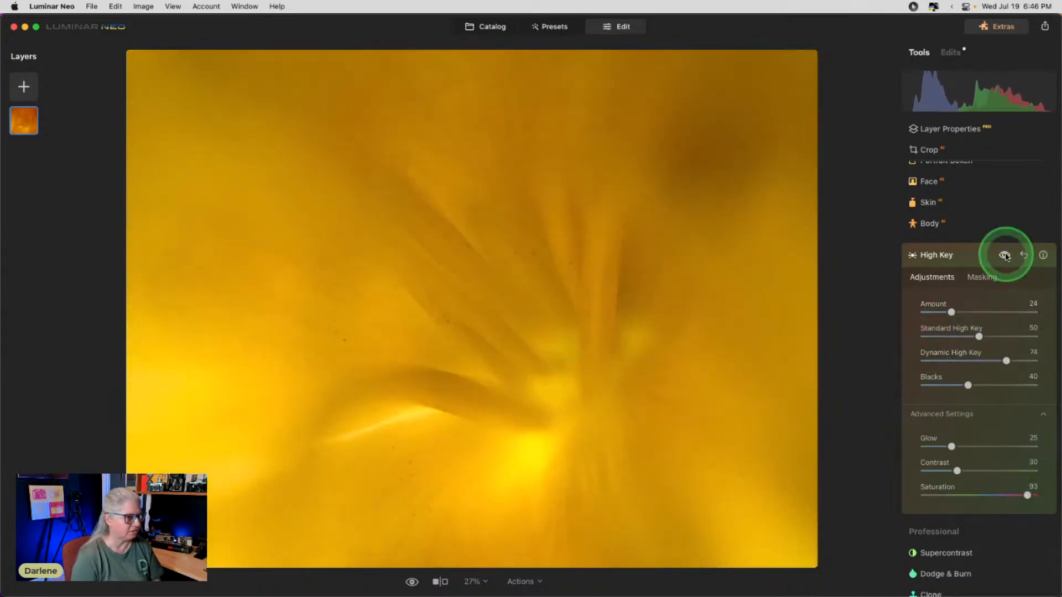
{"action": "left_click", "coordinate": [1005, 255]}
{"action": "left_click", "coordinate": [1005, 255]}
{"action": "left_click", "coordinate": [1004, 255]}
{"action": "left_click", "coordinate": [1005, 256]}
{"action": "left_click", "coordinate": [1004, 255]}
Step: Refine High Key with Saturation 100, Glow 17 and Contrast 17, and check the effect on and off
{"action": "left_click", "coordinate": [1014, 502]}
{"action": "left_click_drag", "start_coordinate": [1014, 502], "coordinate": [1045, 496]}
{"action": "left_click_drag", "start_coordinate": [953, 449], "coordinate": [940, 469]}
{"action": "left_click", "coordinate": [1003, 257]}
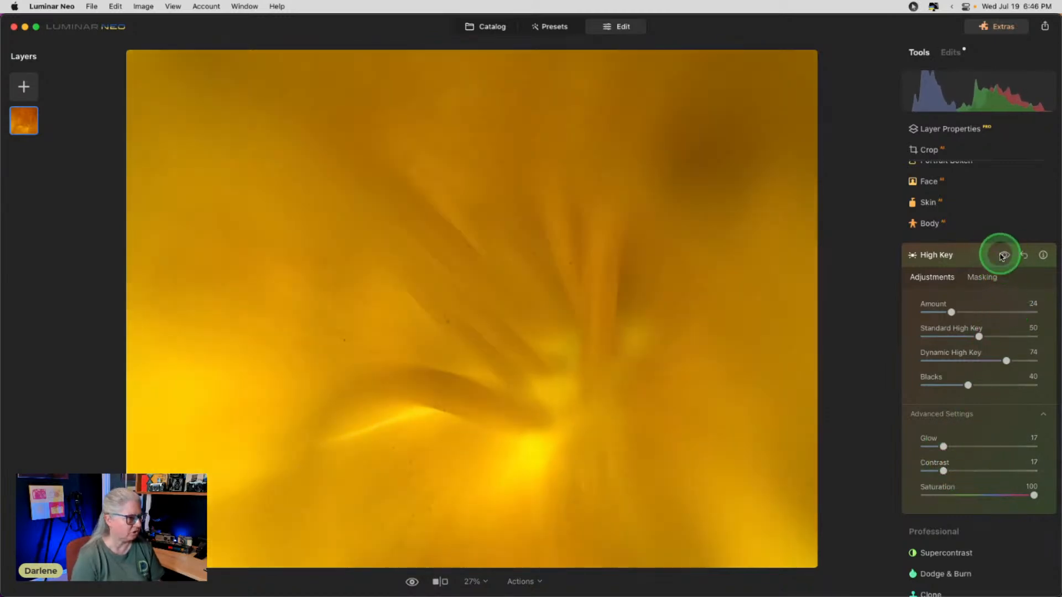
{"action": "left_click", "coordinate": [1003, 256]}
{"action": "left_click", "coordinate": [1003, 256]}
{"action": "left_click", "coordinate": [1003, 257]}
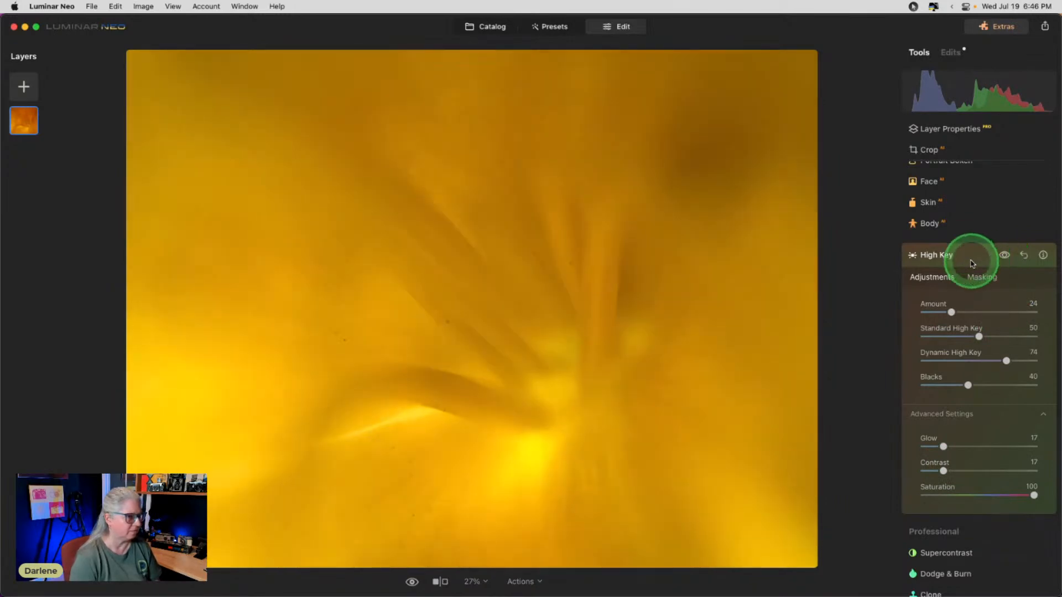
{"action": "left_click", "coordinate": [973, 257]}
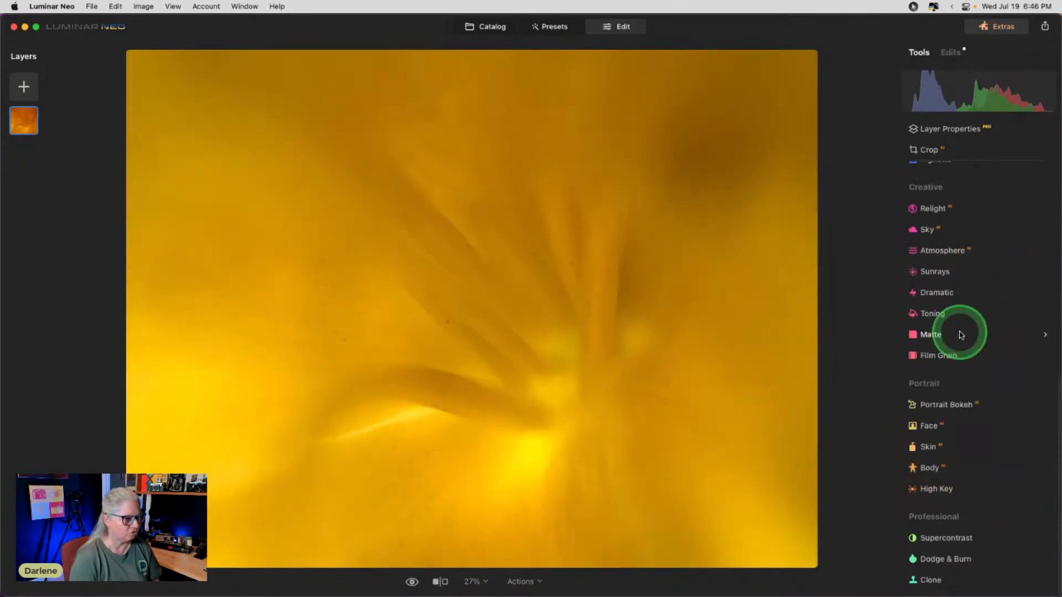
Step: Apply the Dramatic effect with Amount 20, Local Contrast 74, Brightness -15 and Saturation 100
{"action": "left_click", "coordinate": [951, 292]}
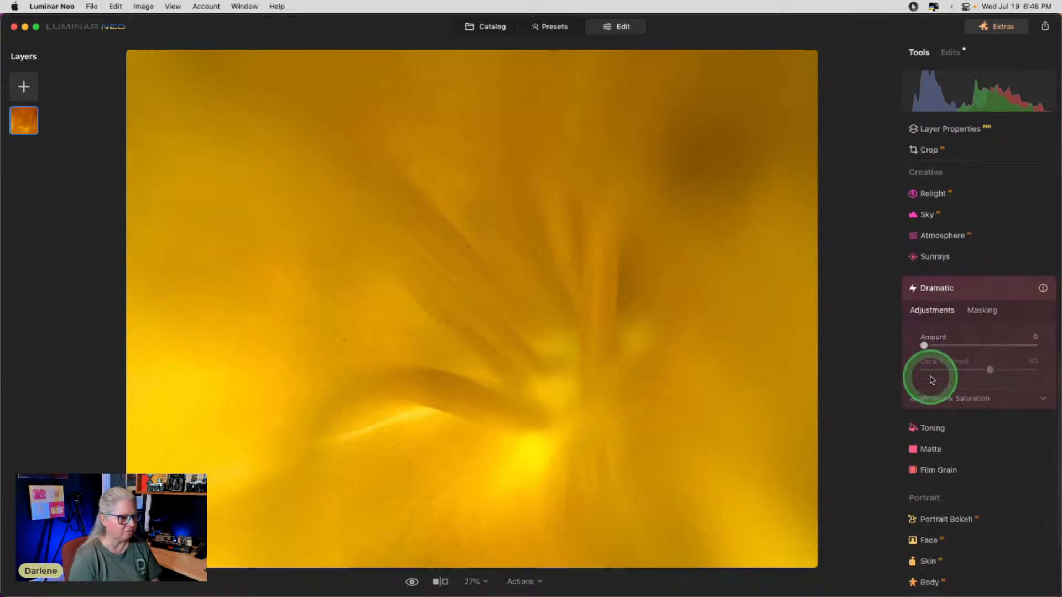
{"action": "left_click", "coordinate": [934, 403]}
{"action": "left_click_drag", "start_coordinate": [925, 345], "coordinate": [1034, 370]}
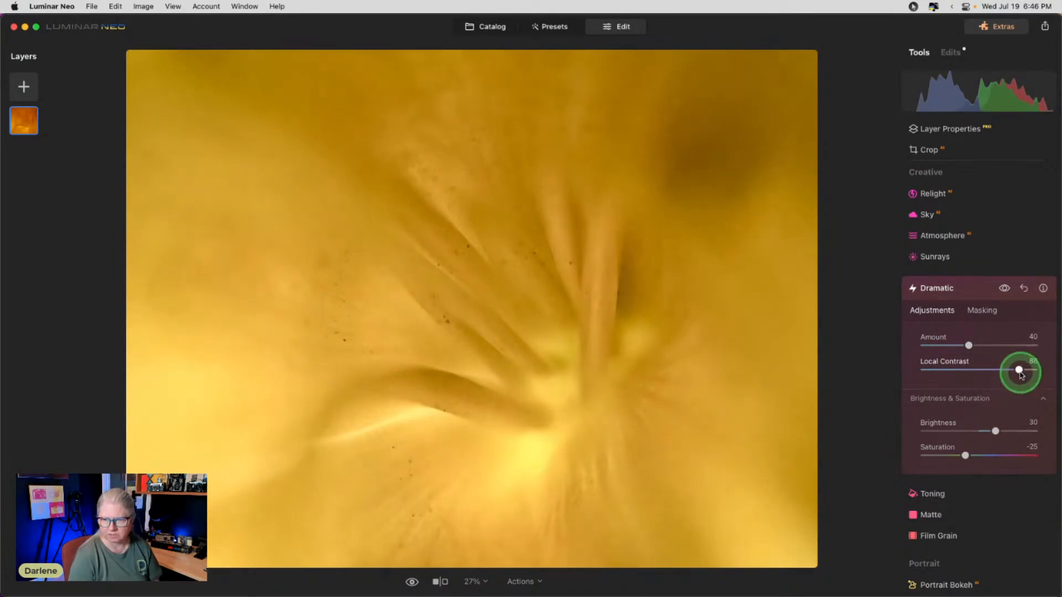
{"action": "left_click_drag", "start_coordinate": [1021, 374], "coordinate": [1005, 370]}
{"action": "mouse_move", "coordinate": [961, 444]}
{"action": "left_mouse_down"}
{"action": "mouse_move", "coordinate": [953, 451]}
{"action": "mouse_move", "coordinate": [1014, 455]}
{"action": "mouse_move", "coordinate": [1029, 450]}
{"action": "mouse_move", "coordinate": [1017, 441]}
{"action": "mouse_move", "coordinate": [1043, 434]}
{"action": "mouse_move", "coordinate": [969, 430]}
{"action": "left_mouse_up"}
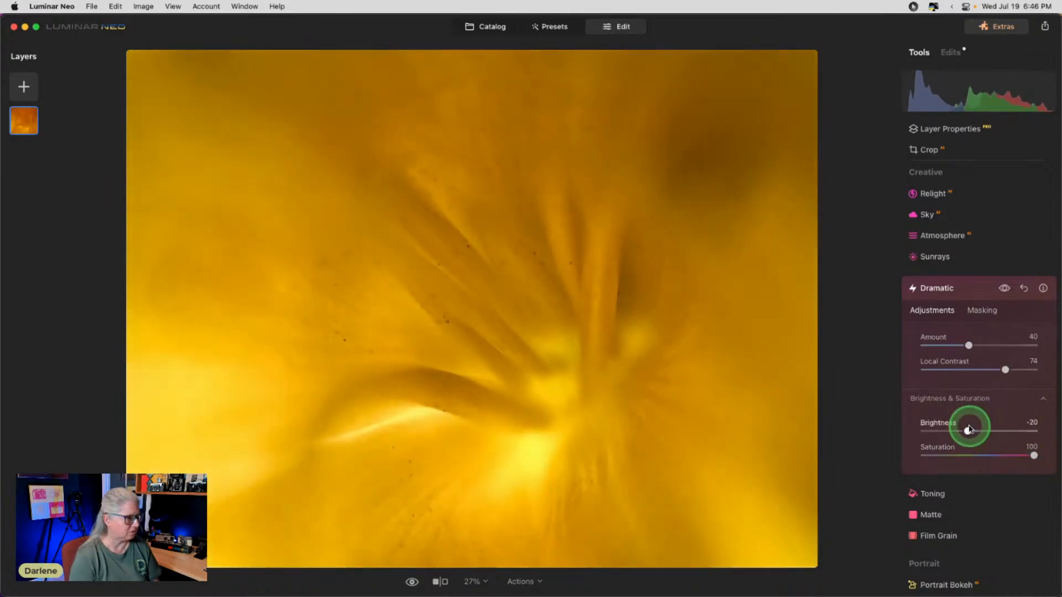
{"action": "left_click_drag", "start_coordinate": [969, 345], "coordinate": [946, 345]}
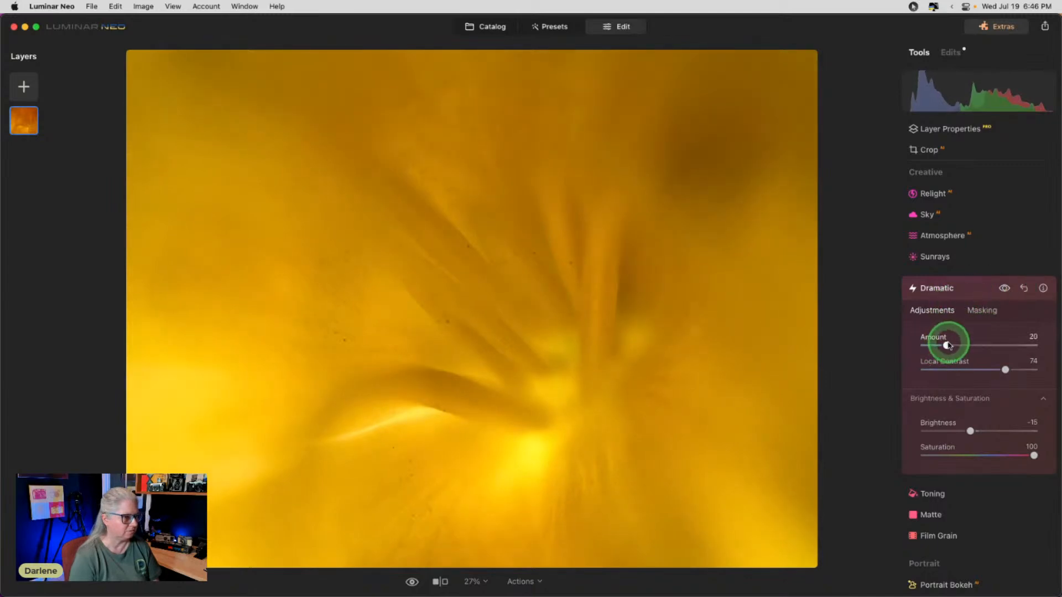
{"action": "left_click", "coordinate": [970, 296]}
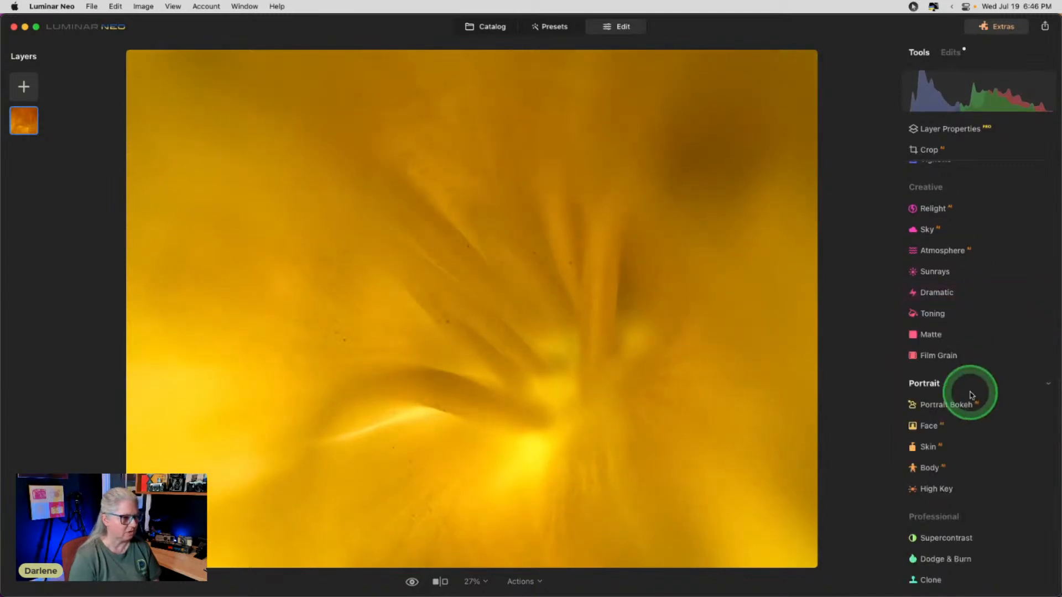
Step: Add a vignette to the photo with Amount -70, Size 36, Roundness 55 and Feather -100
{"action": "scroll", "coordinate": [969, 394], "scroll_direction": "up", "scroll_amount": 5}
{"action": "left_click", "coordinate": [945, 382]}
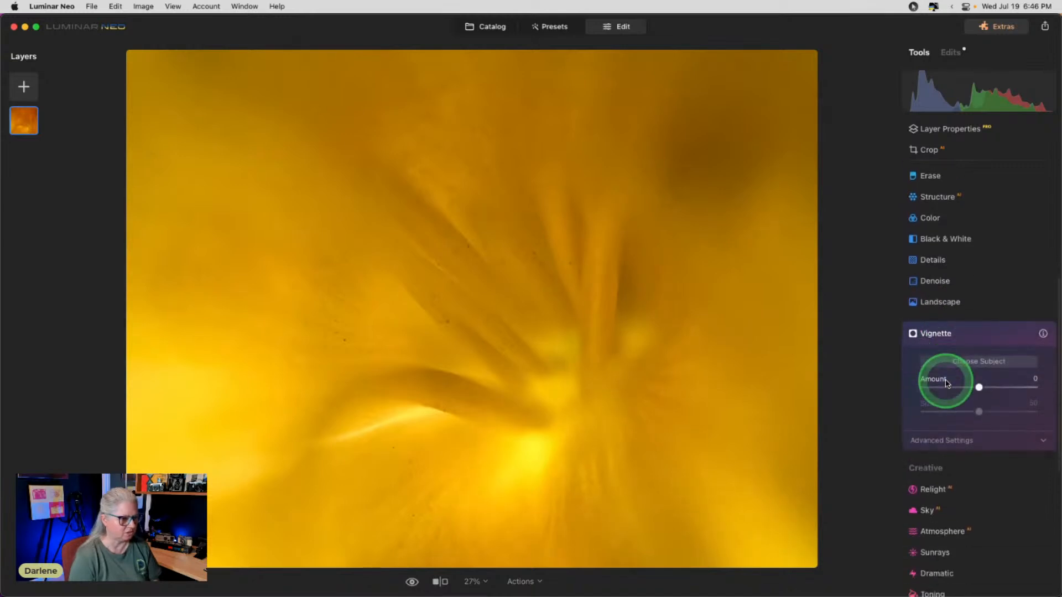
{"action": "left_click_drag", "start_coordinate": [965, 360], "coordinate": [947, 383]}
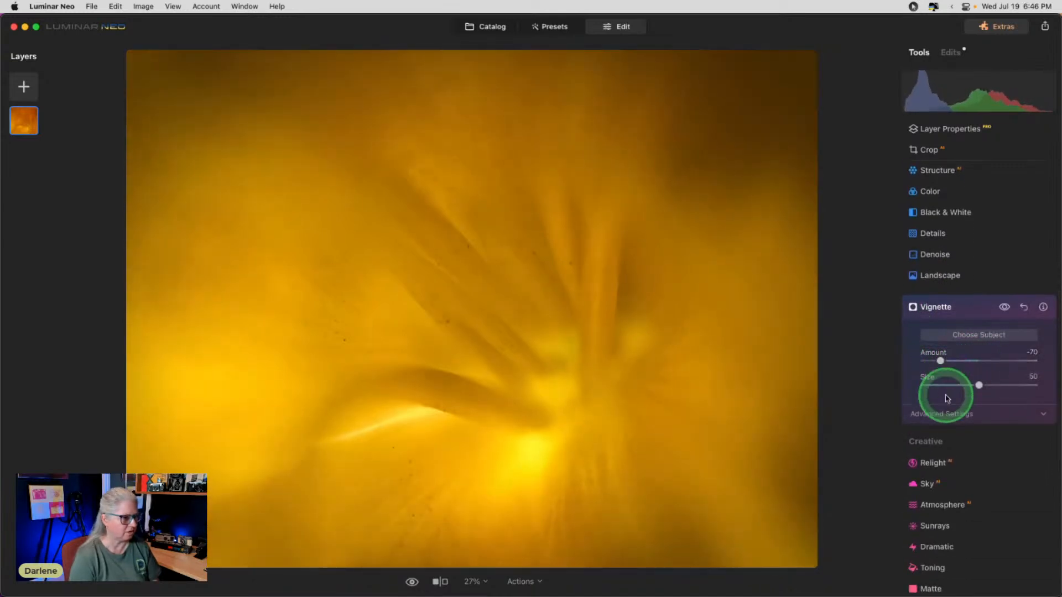
{"action": "left_click", "coordinate": [947, 414]}
{"action": "left_click_drag", "start_coordinate": [975, 449], "coordinate": [1010, 447]}
{"action": "left_click_drag", "start_coordinate": [979, 471], "coordinate": [881, 467]}
{"action": "left_click_drag", "start_coordinate": [978, 385], "coordinate": [963, 381]}
Step: Set the vignette's Inner Light to 18 and Amount to -53, keeping its edge hard with Feather -100
{"action": "left_click_drag", "start_coordinate": [939, 471], "coordinate": [1008, 471]}
{"action": "left_click", "coordinate": [939, 496]}
{"action": "mouse_move", "coordinate": [939, 496]}
{"action": "left_mouse_down"}
{"action": "mouse_move", "coordinate": [925, 496]}
{"action": "mouse_move", "coordinate": [945, 494]}
{"action": "left_mouse_up"}
{"action": "left_click_drag", "start_coordinate": [942, 361], "coordinate": [951, 362]}
{"action": "left_click_drag", "start_coordinate": [1009, 471], "coordinate": [888, 470]}
Step: Reposition the vignette's centre over the petal folds, soften it with Feather 68, and compare it on and off
{"action": "left_click_drag", "start_coordinate": [591, 243], "coordinate": [581, 283]}
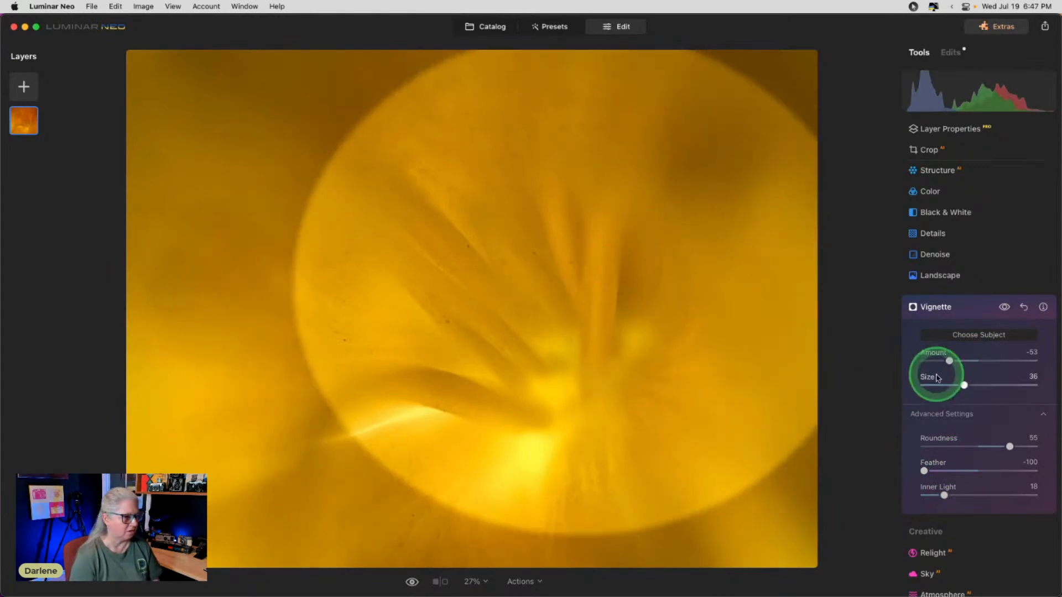
{"action": "left_click_drag", "start_coordinate": [1013, 470], "coordinate": [1014, 471]}
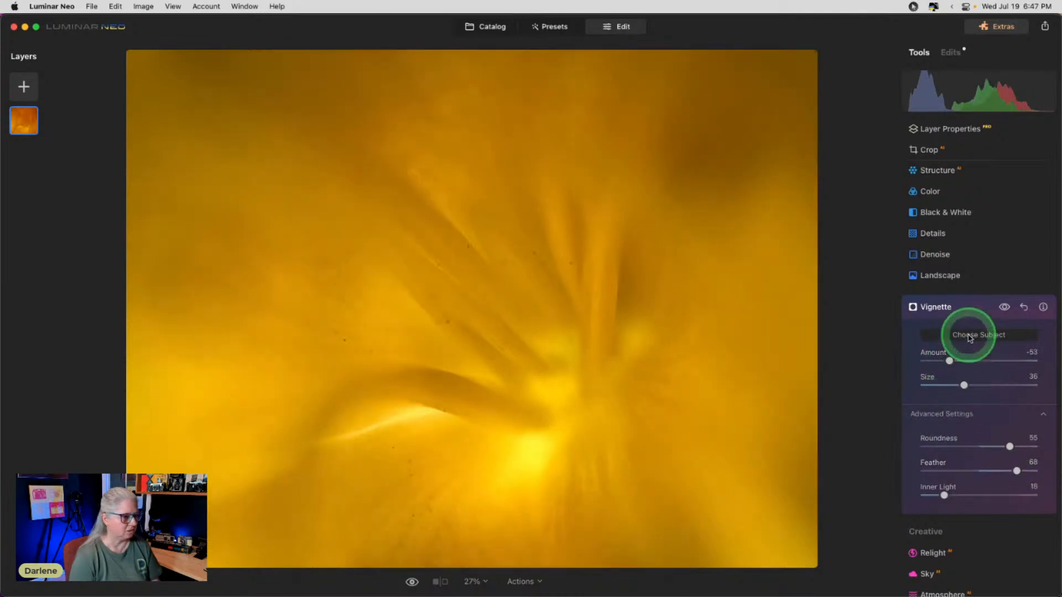
{"action": "left_click", "coordinate": [1004, 308]}
{"action": "left_click", "coordinate": [1004, 307]}
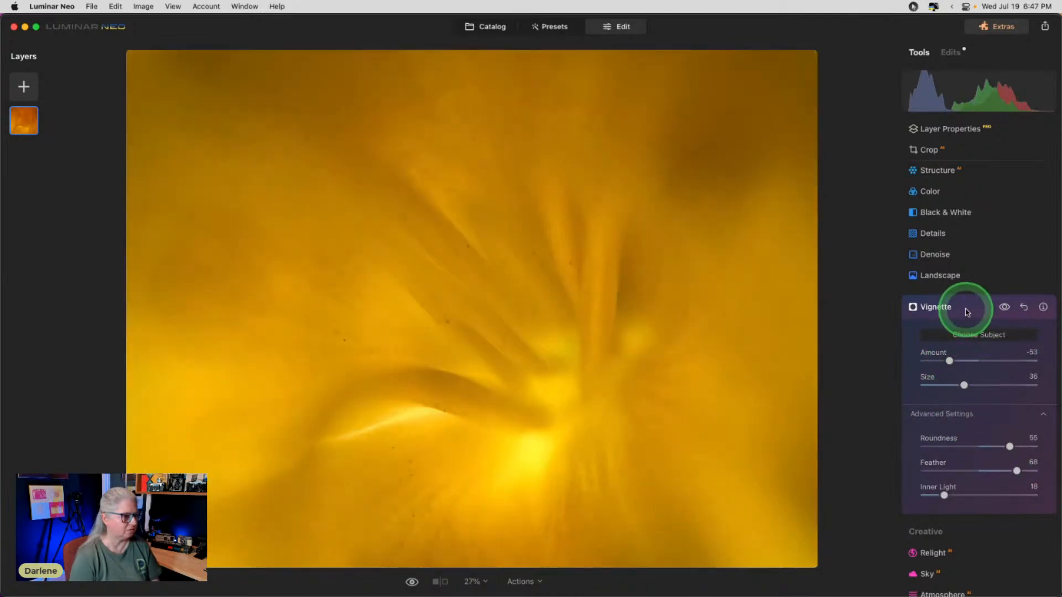
{"action": "left_click", "coordinate": [968, 310]}
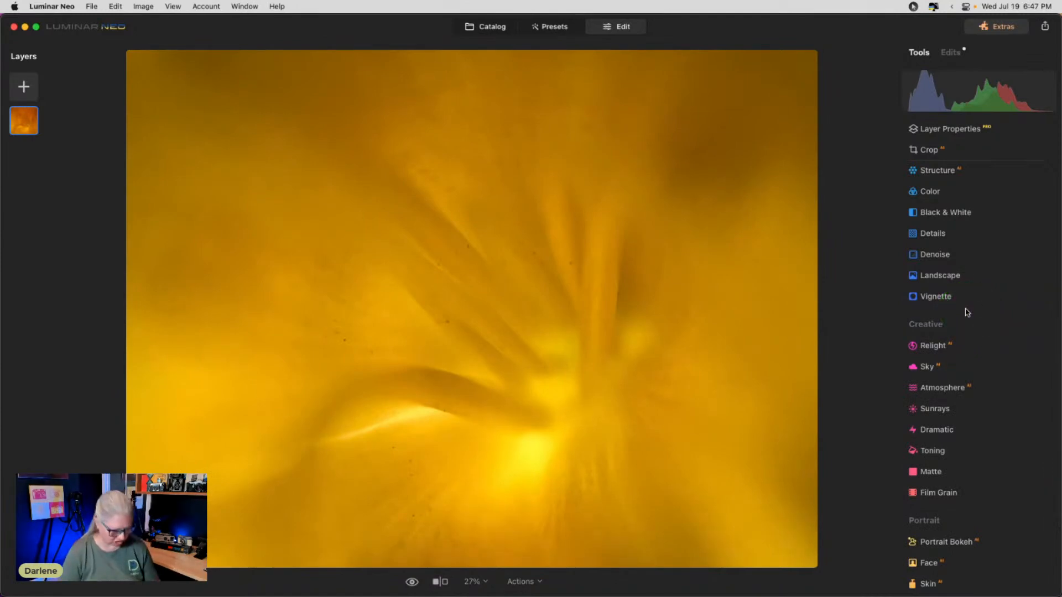
Step: Compare the edited orange photo with its original version
{"action": "key", "text": "backslash"}
{"action": "key", "text": "backslash"}
{"action": "key", "text": "backslash"}
{"action": "key", "text": "backslash"}
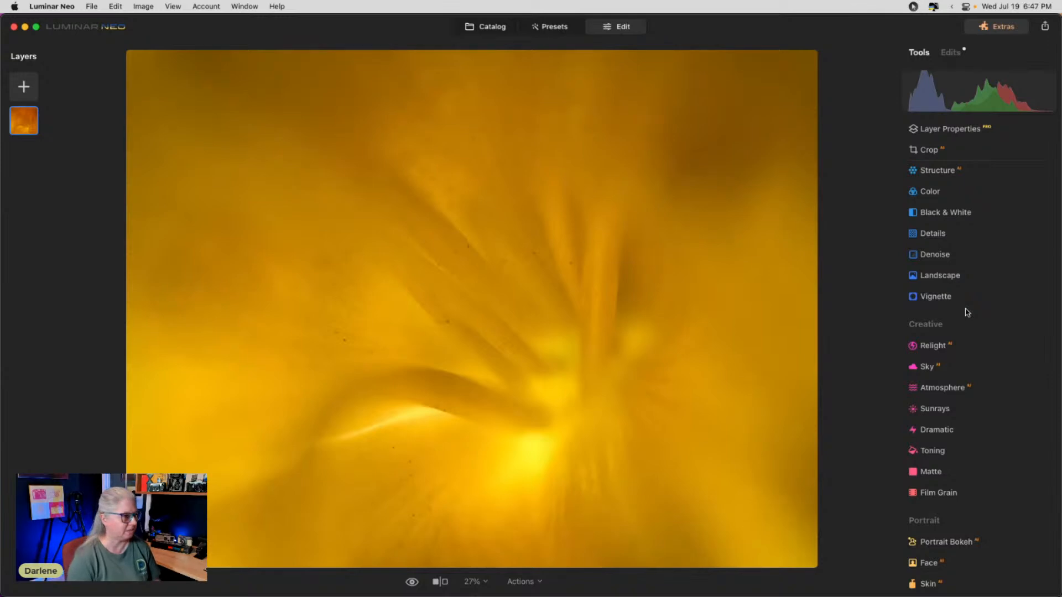
Step: Try the Glow tool's Orton Effect with Amount 76 and Brightness -100, and compare it on and off
{"action": "scroll", "coordinate": [967, 313], "scroll_direction": "up", "scroll_amount": 5}
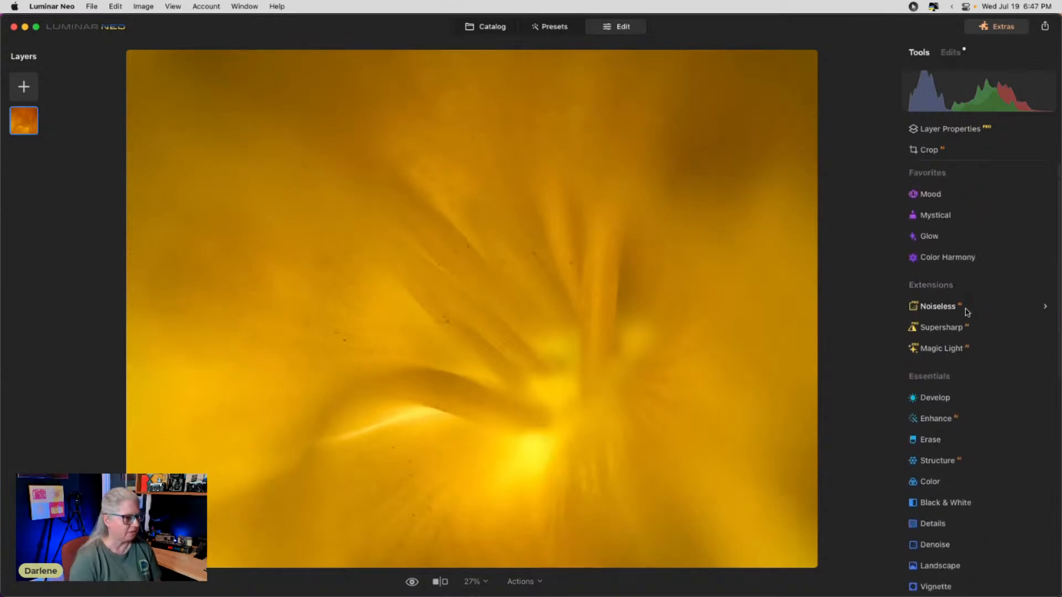
{"action": "left_click", "coordinate": [949, 236]}
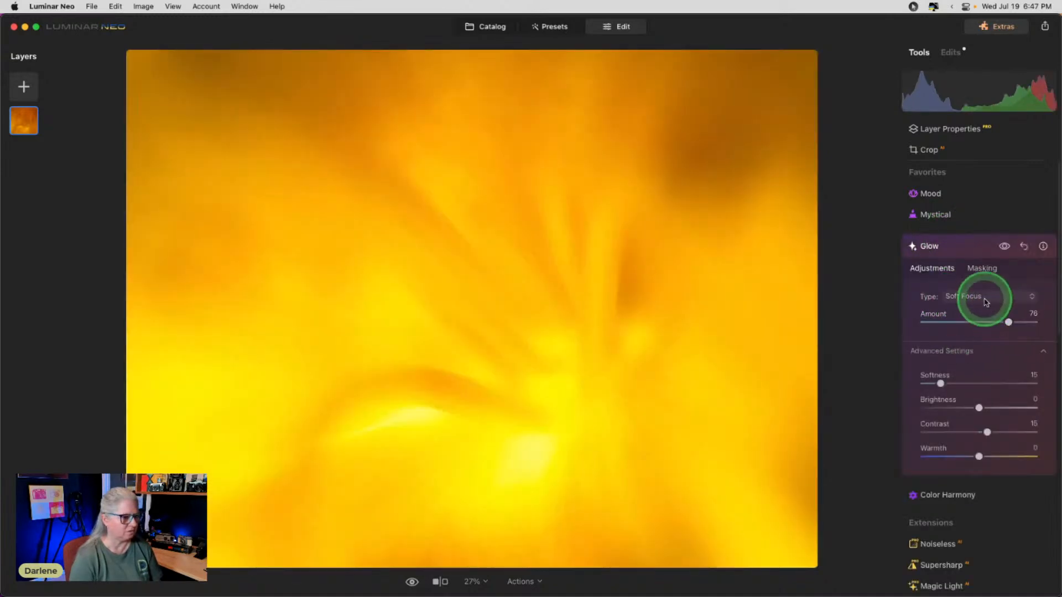
{"action": "left_click", "coordinate": [983, 297]}
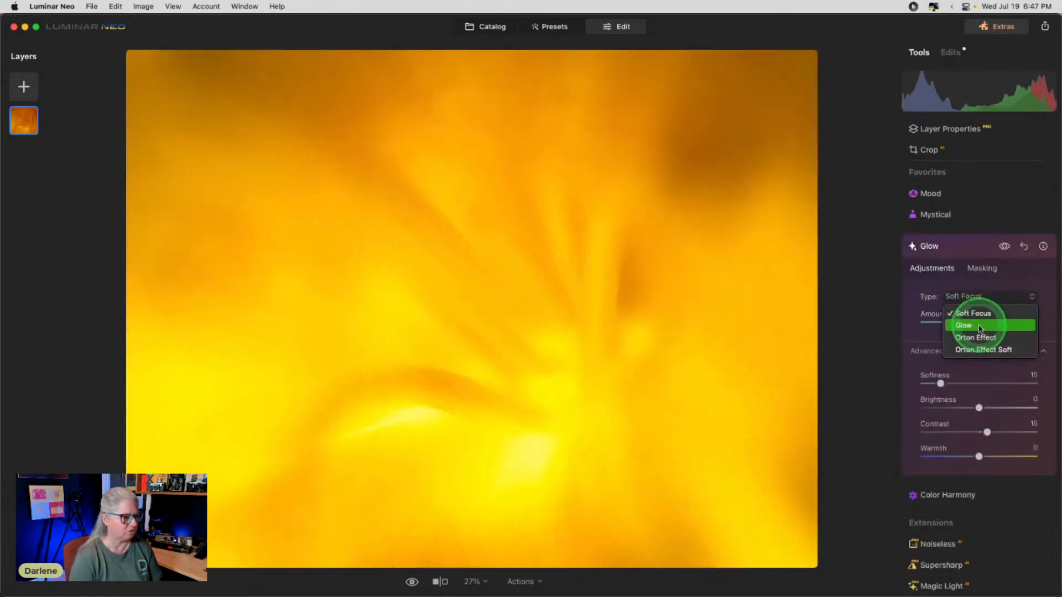
{"action": "left_click", "coordinate": [974, 338]}
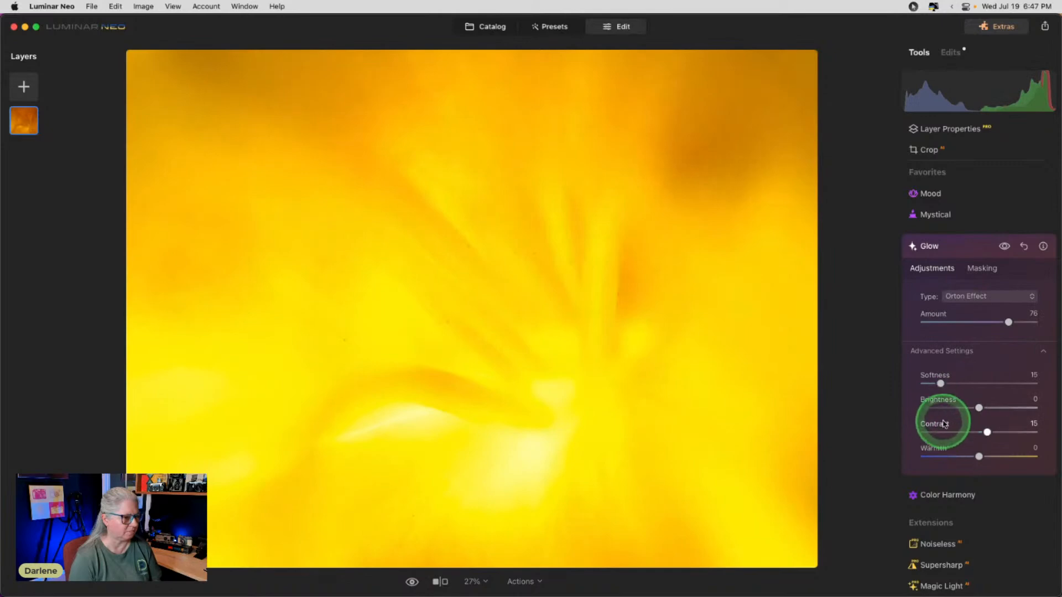
{"action": "left_click_drag", "start_coordinate": [944, 407], "coordinate": [873, 395]}
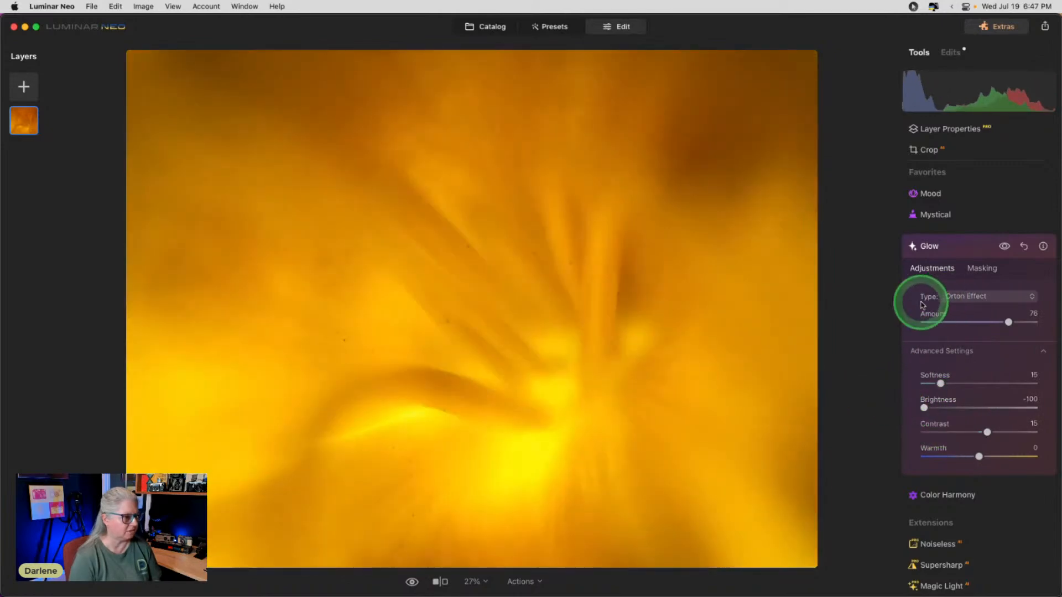
{"action": "left_click", "coordinate": [1003, 247]}
{"action": "left_click", "coordinate": [1003, 248]}
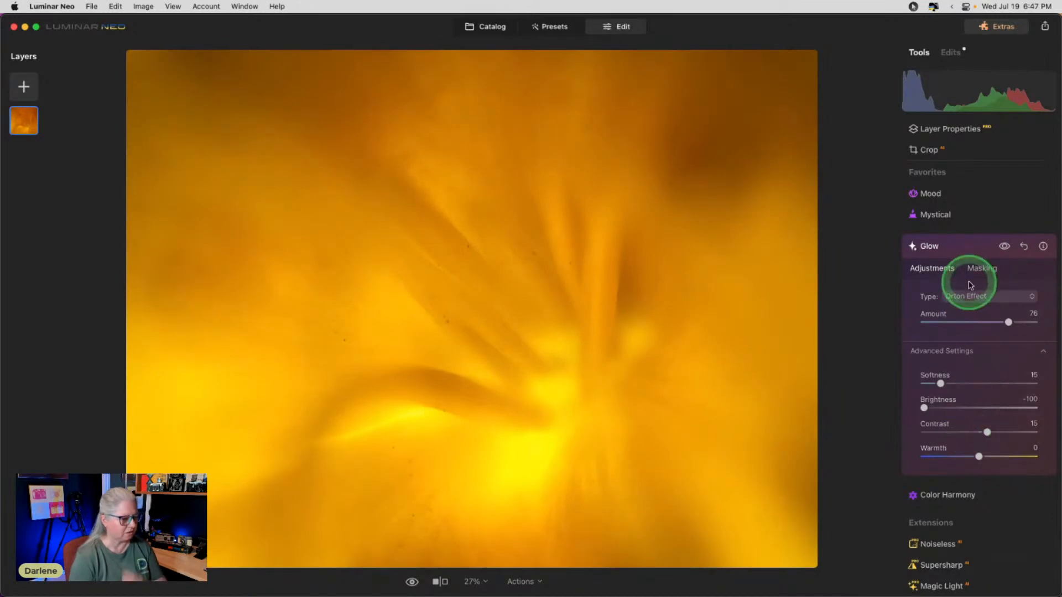
Step: Try the Glow type in the Glow tool and reset all of the tool's settings
{"action": "left_click", "coordinate": [971, 297]}
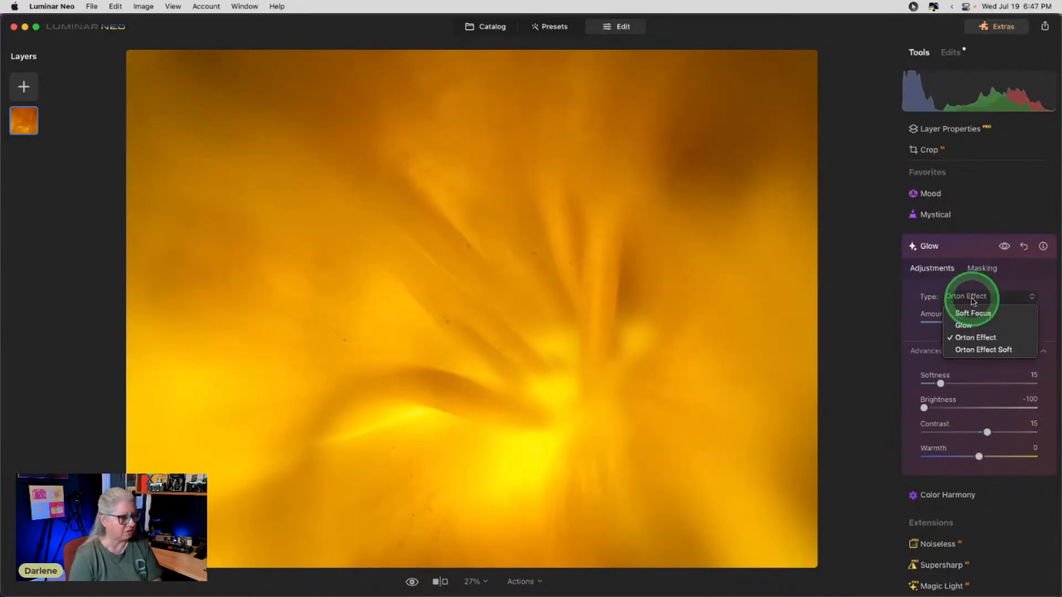
{"action": "left_click", "coordinate": [965, 325]}
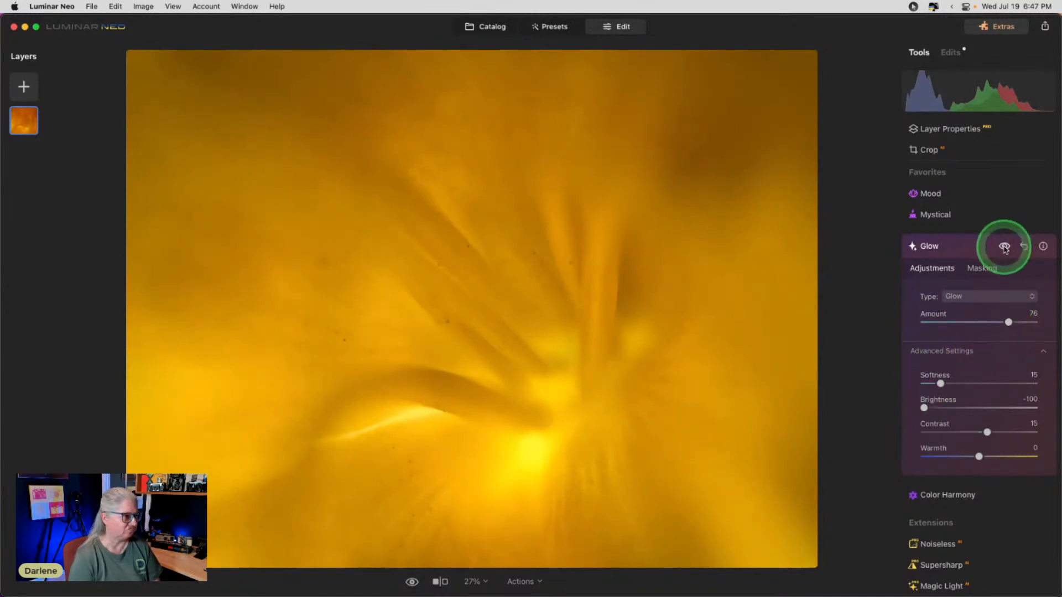
{"action": "left_click", "coordinate": [1024, 248]}
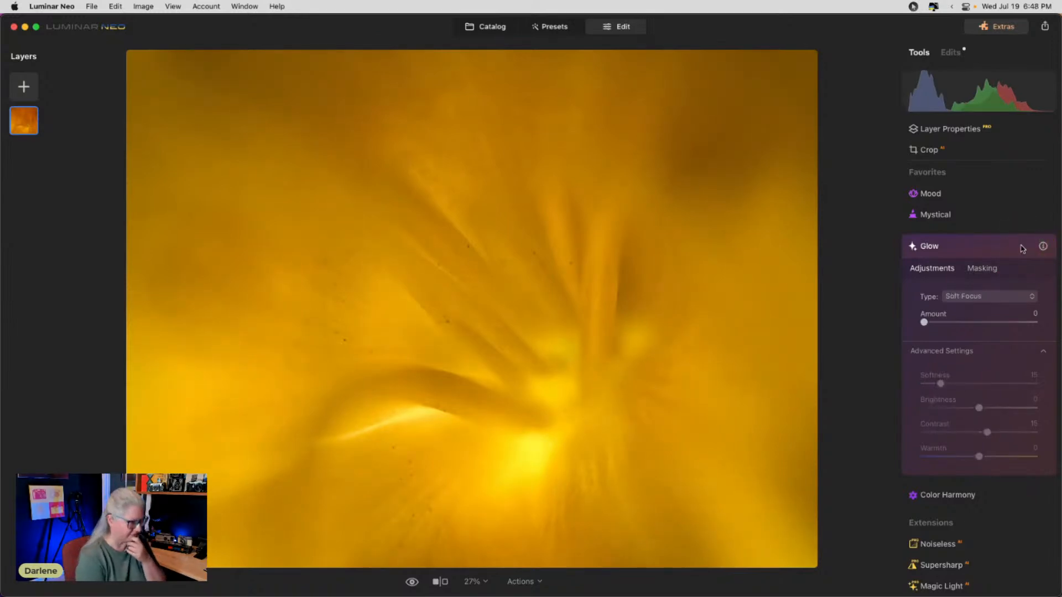
Step: Return to the catalog and open the edited zoom-blur sunset photo without the bird in single view
{"action": "key", "text": "g"}
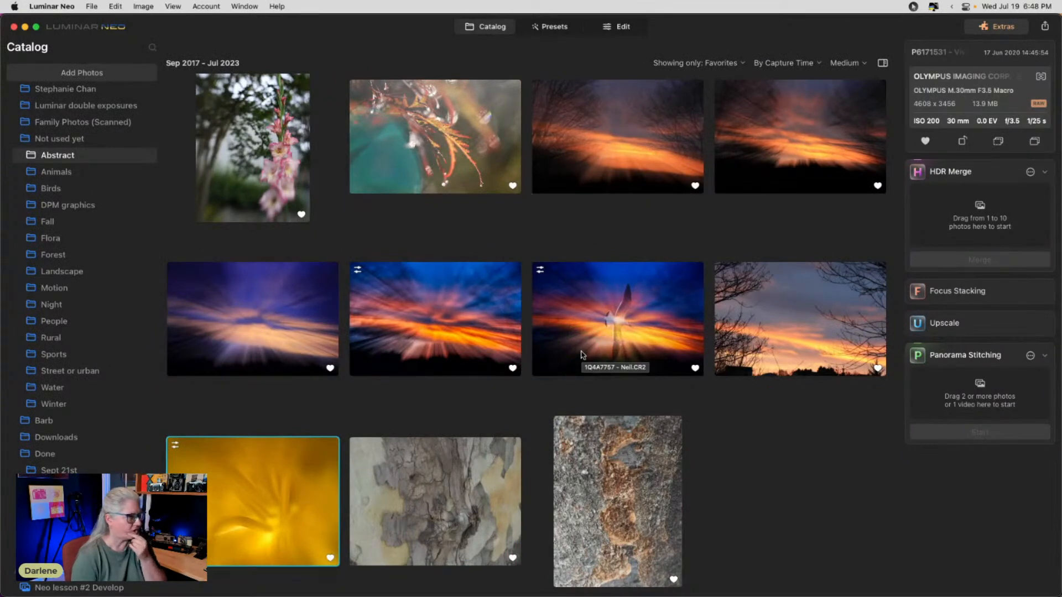
{"action": "double_click", "coordinate": [438, 313]}
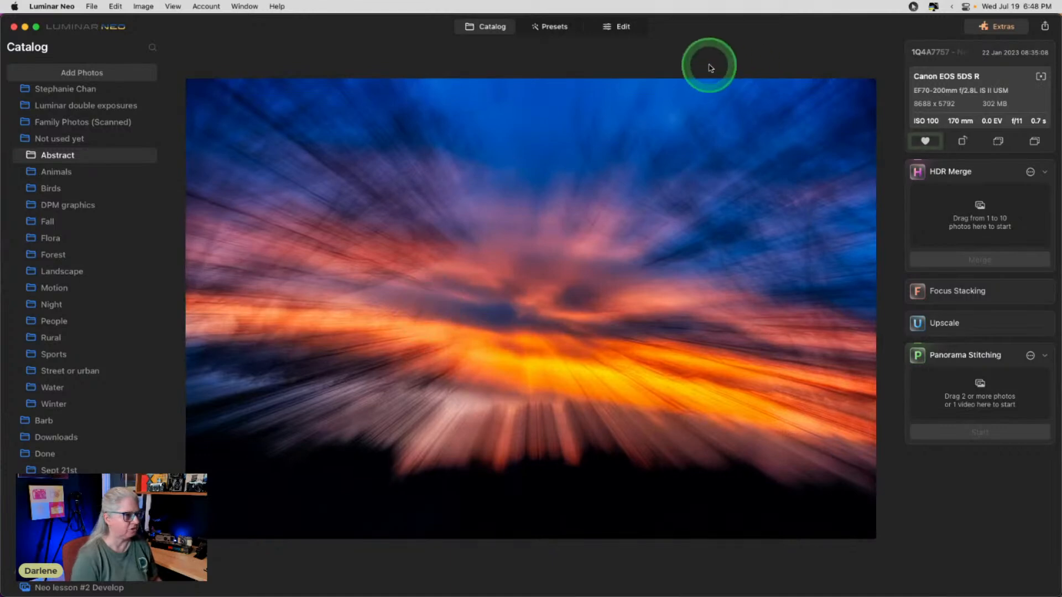
Step: Open the zoom-blur sunset for editing, duplicate its layer and blend the duplicate with Multiply at 51 opacity
{"action": "left_click", "coordinate": [622, 26]}
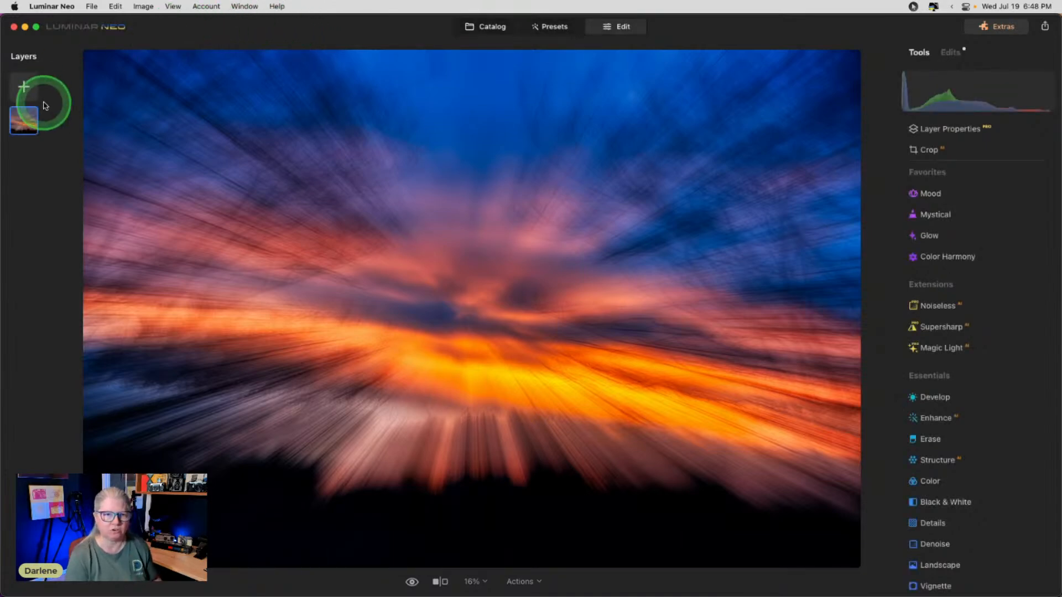
{"action": "right_click", "coordinate": [24, 119]}
{"action": "left_click", "coordinate": [36, 135]}
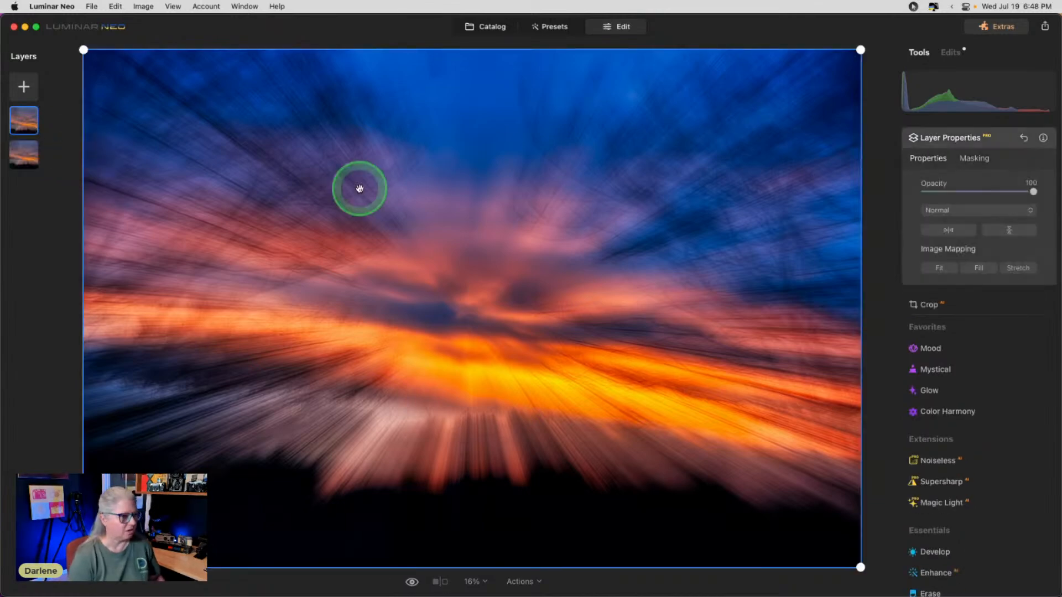
{"action": "left_click", "coordinate": [946, 211]}
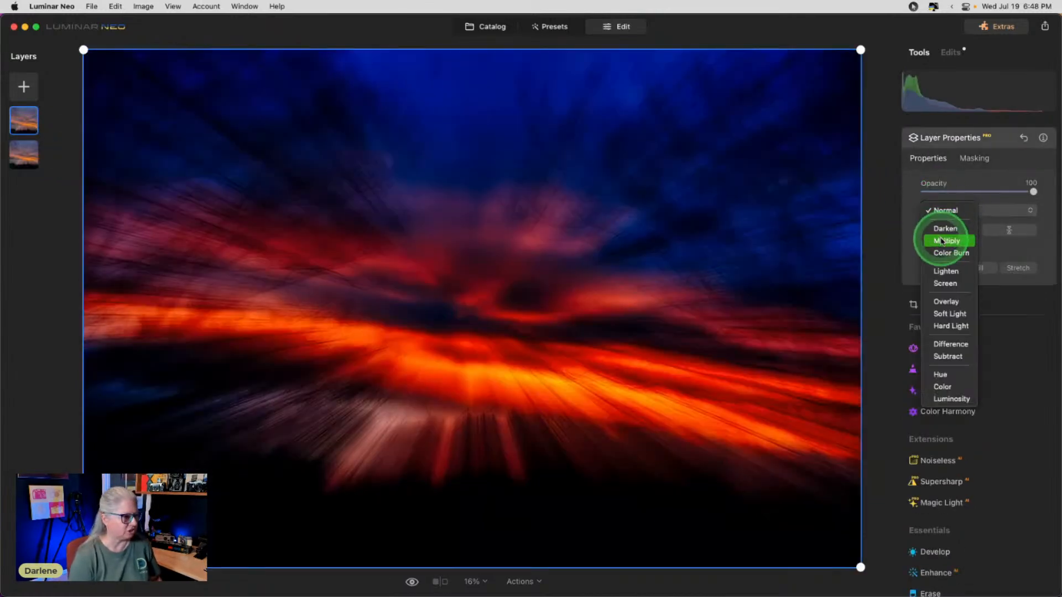
{"action": "left_click", "coordinate": [944, 240]}
{"action": "left_click_drag", "start_coordinate": [1033, 191], "coordinate": [980, 190]}
Step: Change the duplicate layer's blend mode to Soft Light and its opacity to 32
{"action": "left_click", "coordinate": [949, 210]}
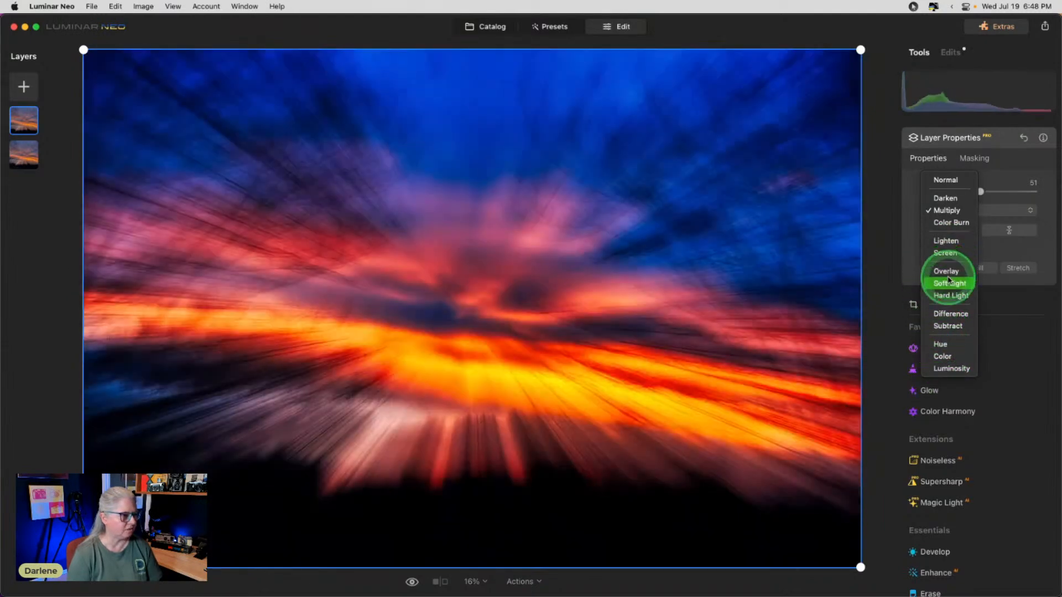
{"action": "left_click", "coordinate": [949, 284]}
{"action": "mouse_move", "coordinate": [980, 191]}
{"action": "left_mouse_down"}
{"action": "mouse_move", "coordinate": [1027, 189]}
{"action": "mouse_move", "coordinate": [925, 192]}
{"action": "mouse_move", "coordinate": [996, 190]}
{"action": "mouse_move", "coordinate": [960, 192]}
{"action": "left_mouse_up"}
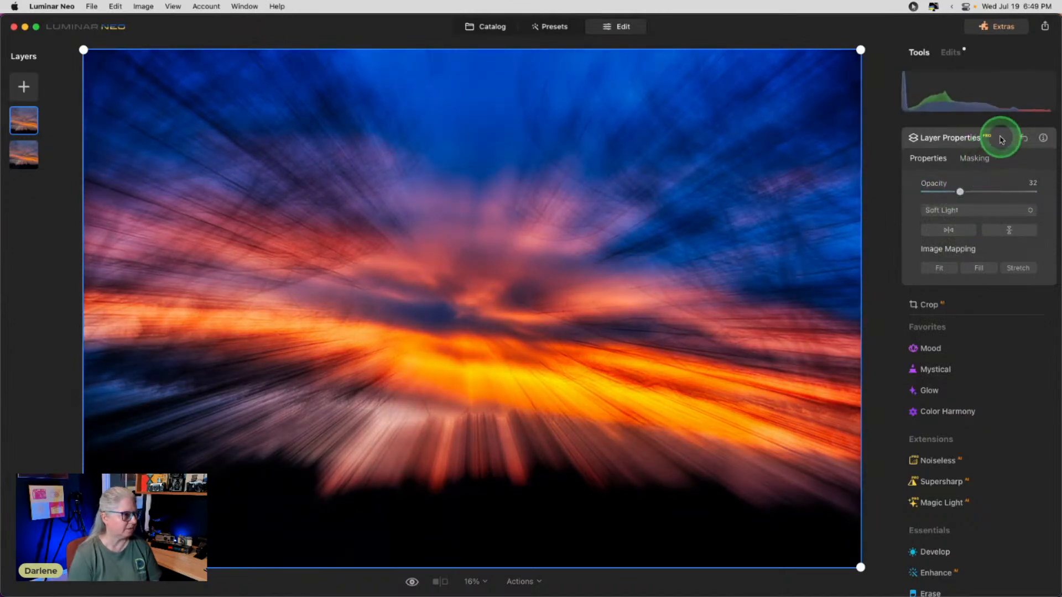
{"action": "left_click", "coordinate": [996, 137]}
Step: Remove the duplicate layer from the sunset photo and return to the catalog grid
{"action": "right_click", "coordinate": [18, 122]}
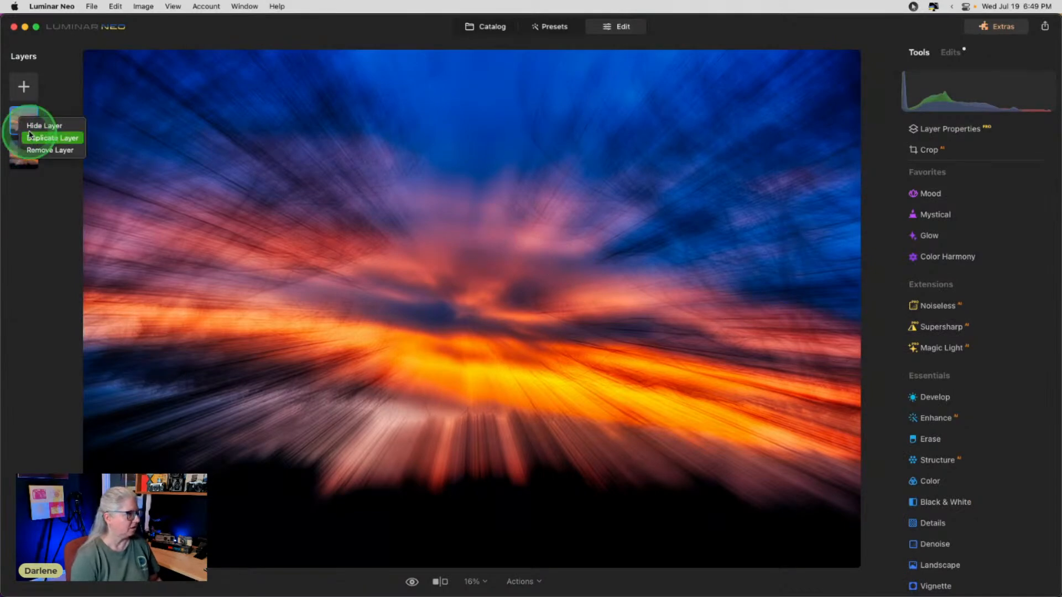
{"action": "left_click", "coordinate": [33, 150]}
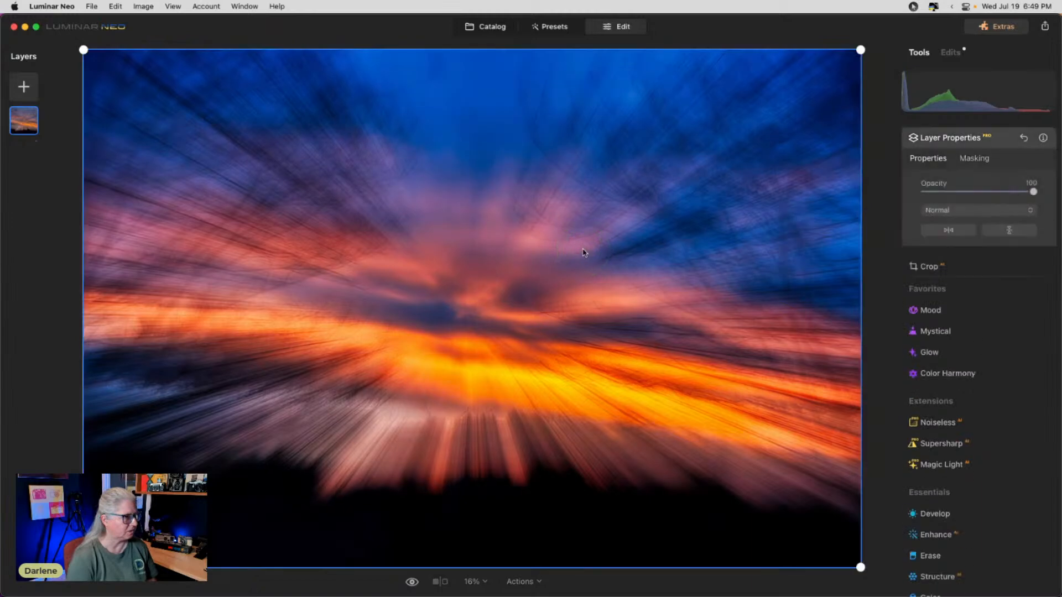
{"action": "key", "text": "g"}
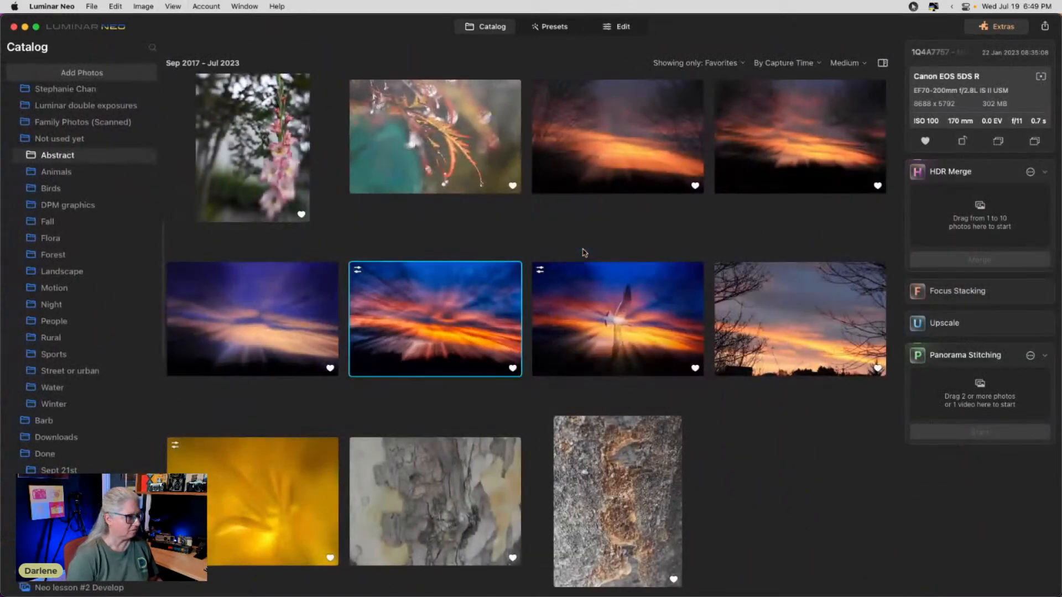
{"action": "left_click", "coordinate": [584, 253]}
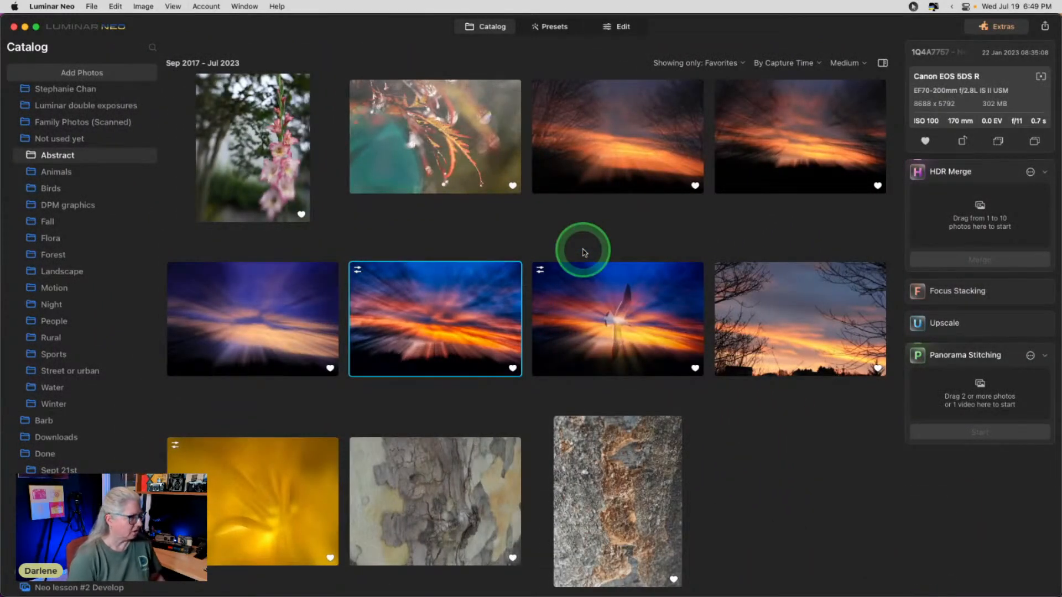
Step: Switch to Lightroom Classic and open the corkscrew photo from the Abstract folder in single view
{"action": "key", "text": "super+Tab"}
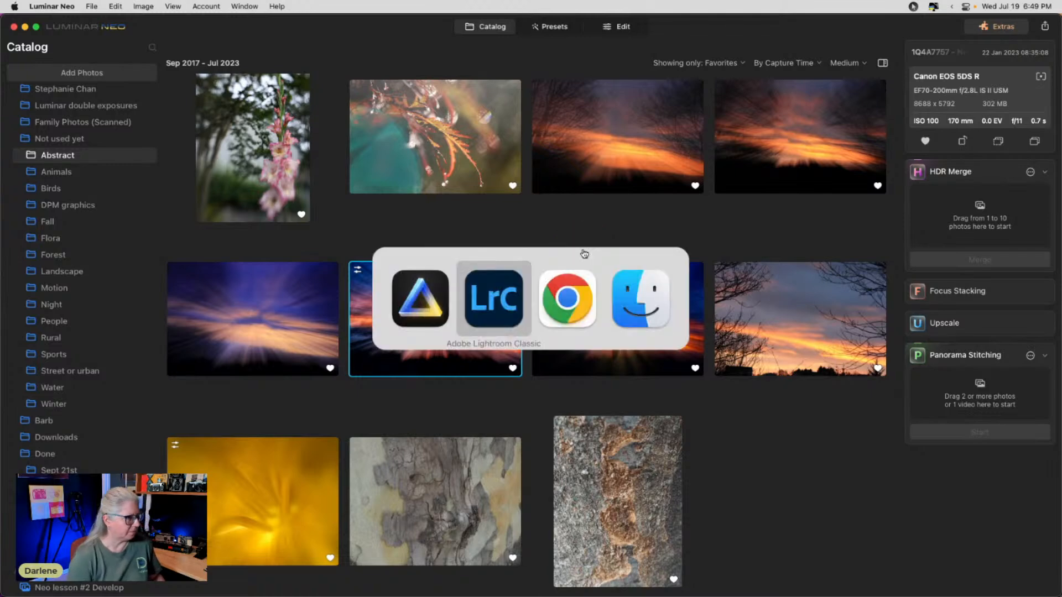
{"action": "left_click", "coordinate": [584, 253]}
{"action": "scroll", "coordinate": [587, 249], "scroll_direction": "up", "scroll_amount": 1}
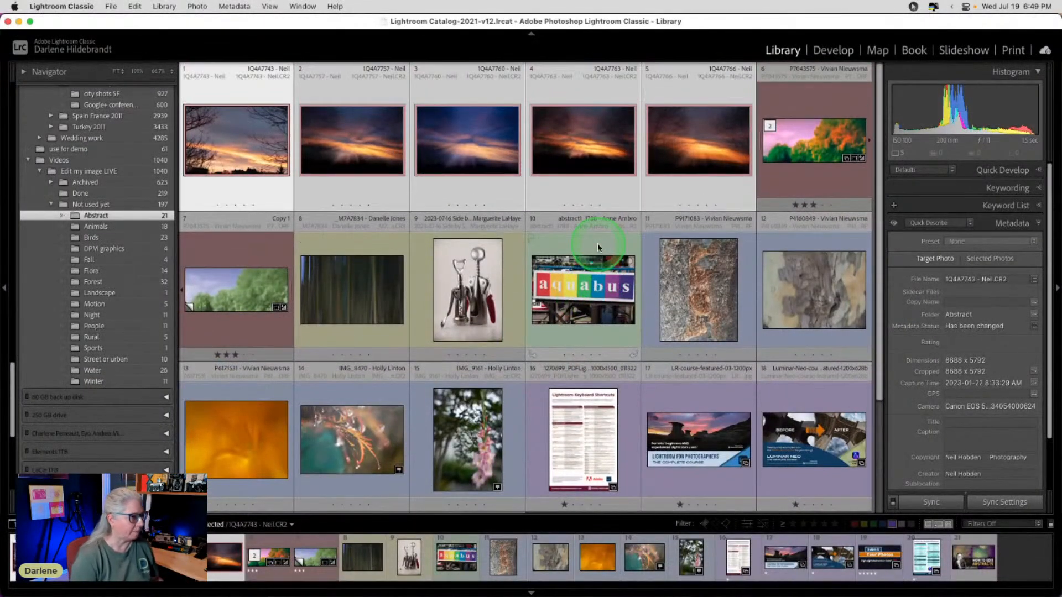
{"action": "left_click", "coordinate": [629, 240]}
{"action": "scroll", "coordinate": [630, 241], "scroll_direction": "down", "scroll_amount": 1}
{"action": "left_click", "coordinate": [354, 285]}
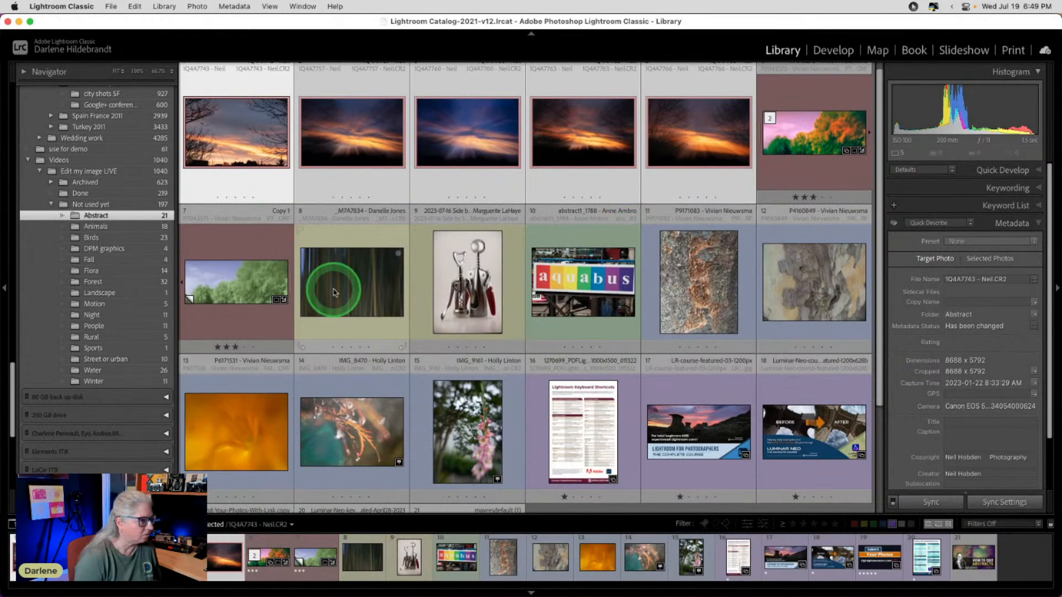
{"action": "left_click", "coordinate": [444, 296]}
{"action": "double_click", "coordinate": [444, 296]}
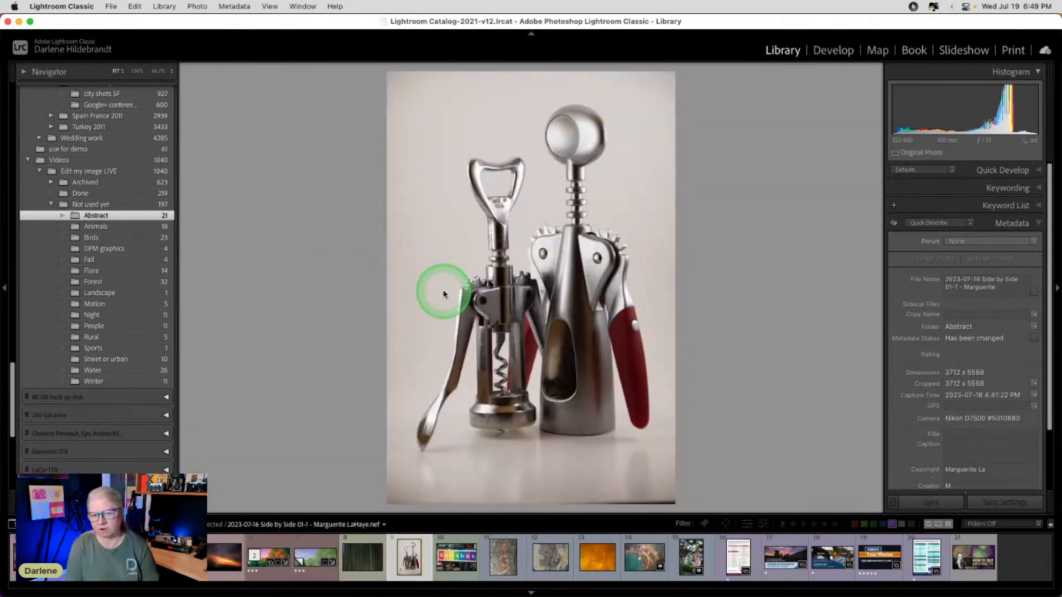
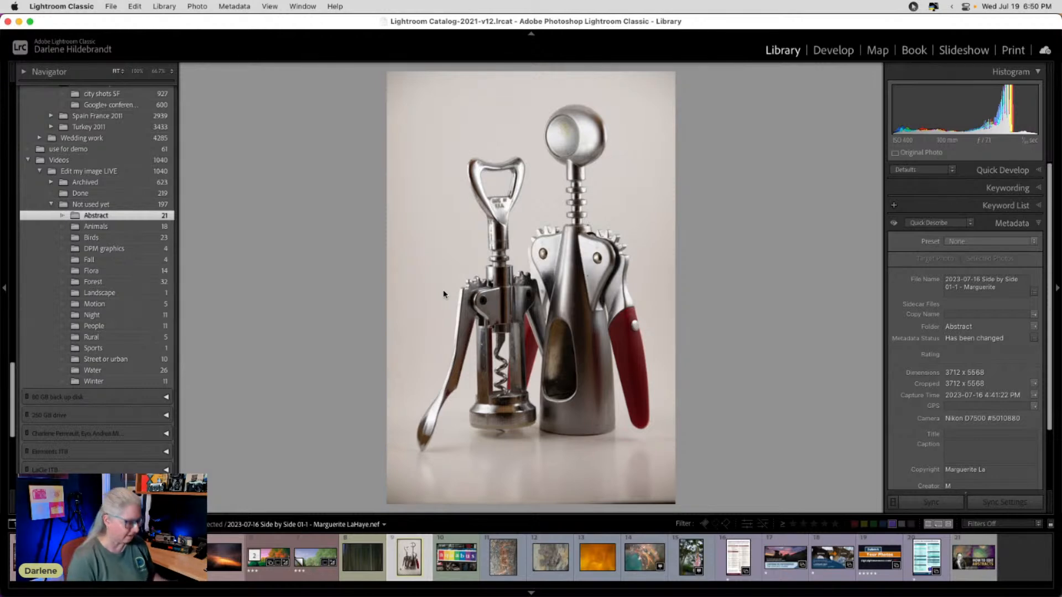
Step: Create a folder named Still life inside "Not used yet" and include the selected corkscrew photo in it
{"action": "key", "text": "g"}
{"action": "left_click", "coordinate": [445, 300]}
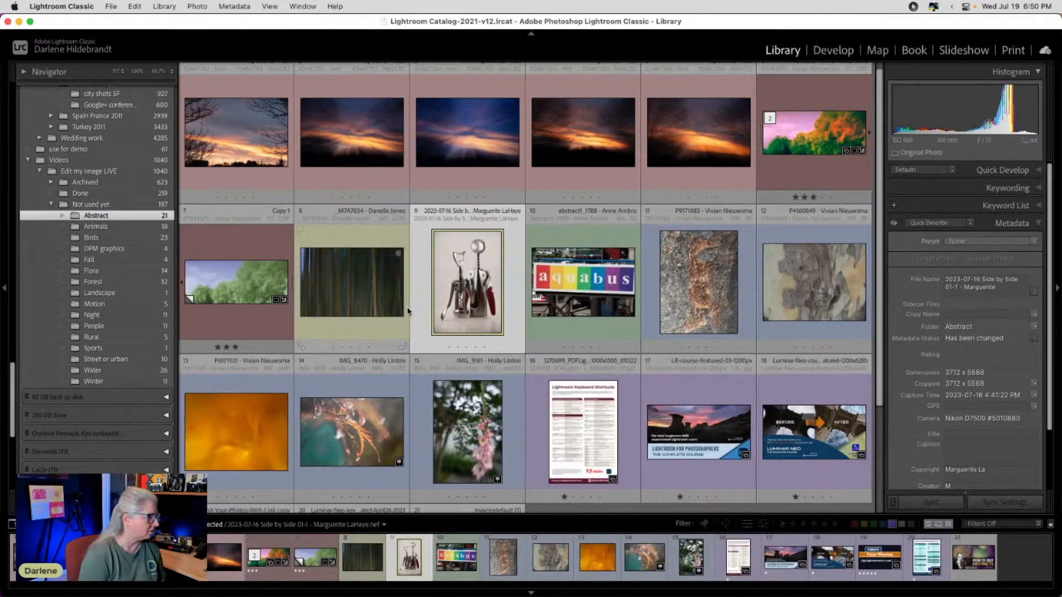
{"action": "right_click", "coordinate": [128, 207]}
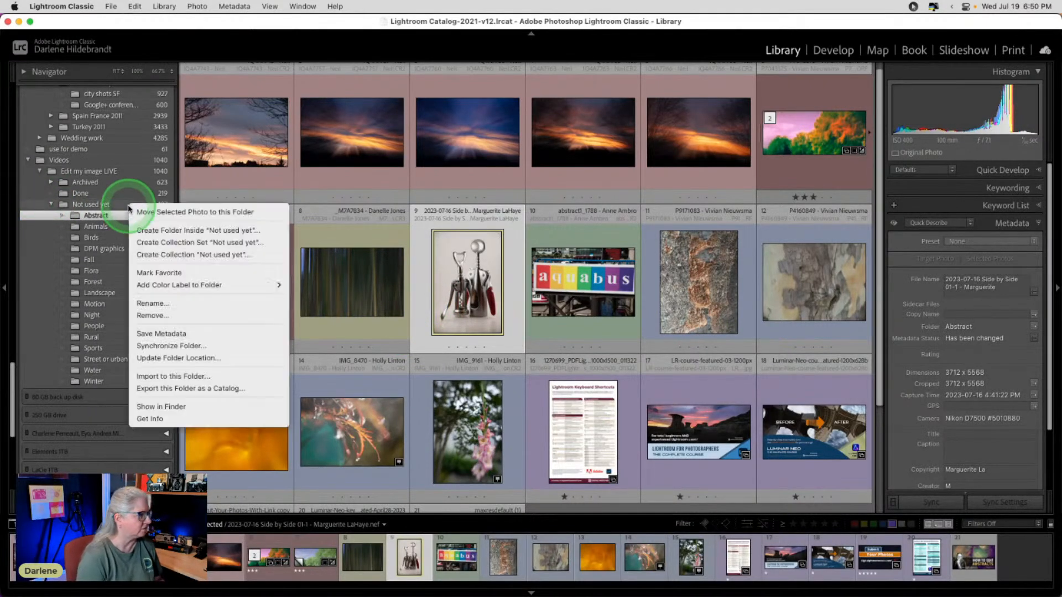
{"action": "left_click", "coordinate": [149, 237]}
{"action": "type", "text": "Still li"}
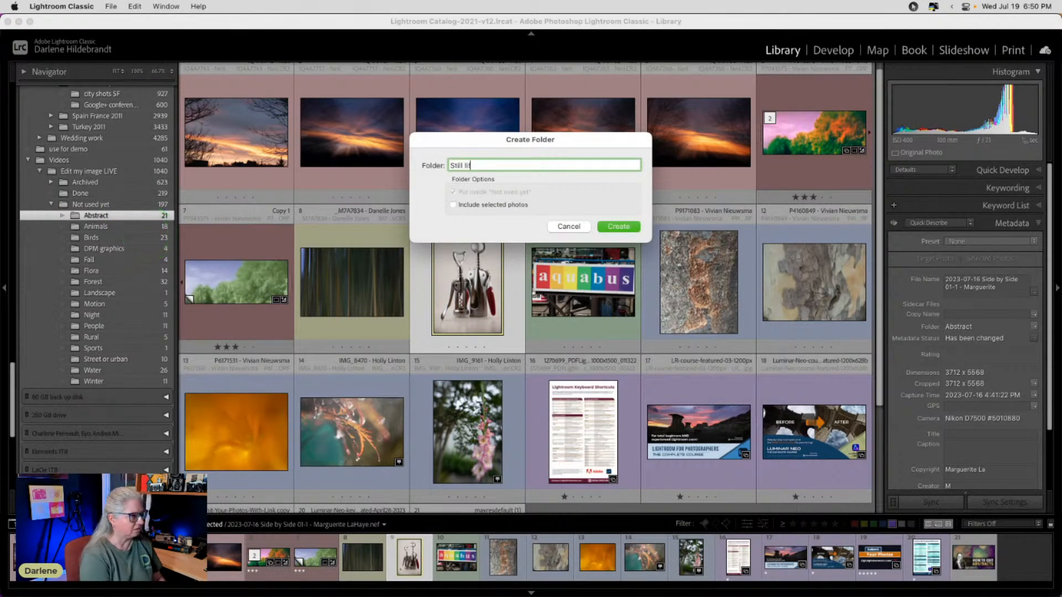
{"action": "type", "text": "fe"}
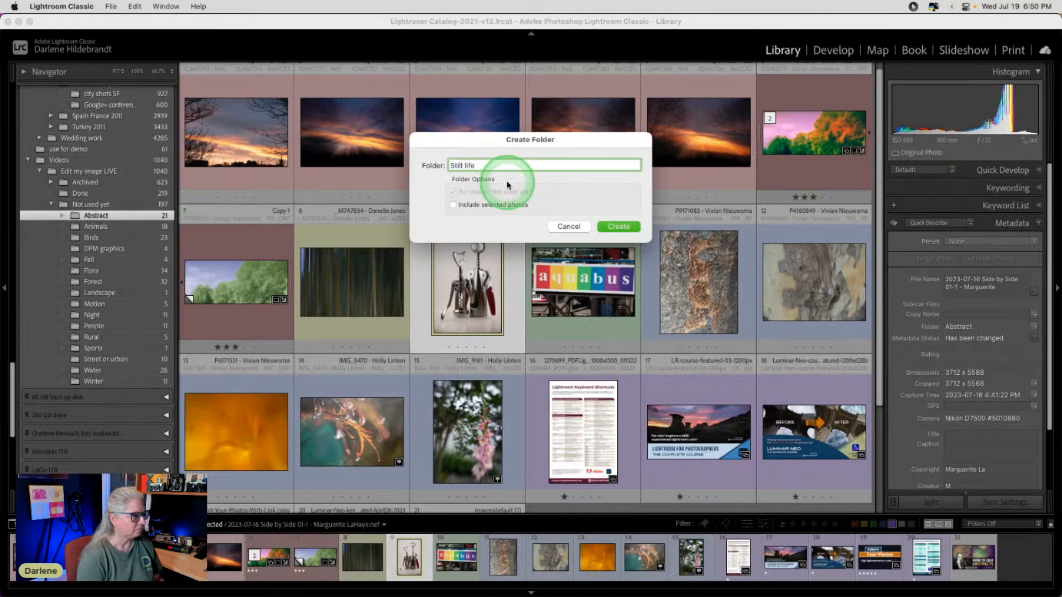
{"action": "left_click", "coordinate": [613, 225]}
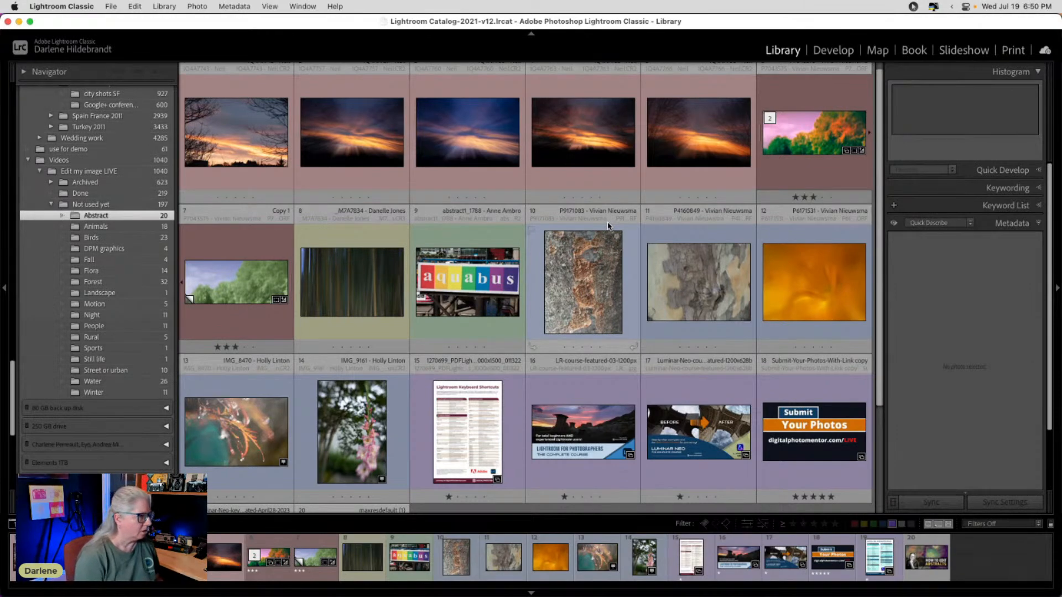
Step: Give the orange abstract photo a red color label
{"action": "left_click", "coordinate": [789, 304]}
{"action": "key", "text": "6"}
{"action": "left_click", "coordinate": [682, 257]}
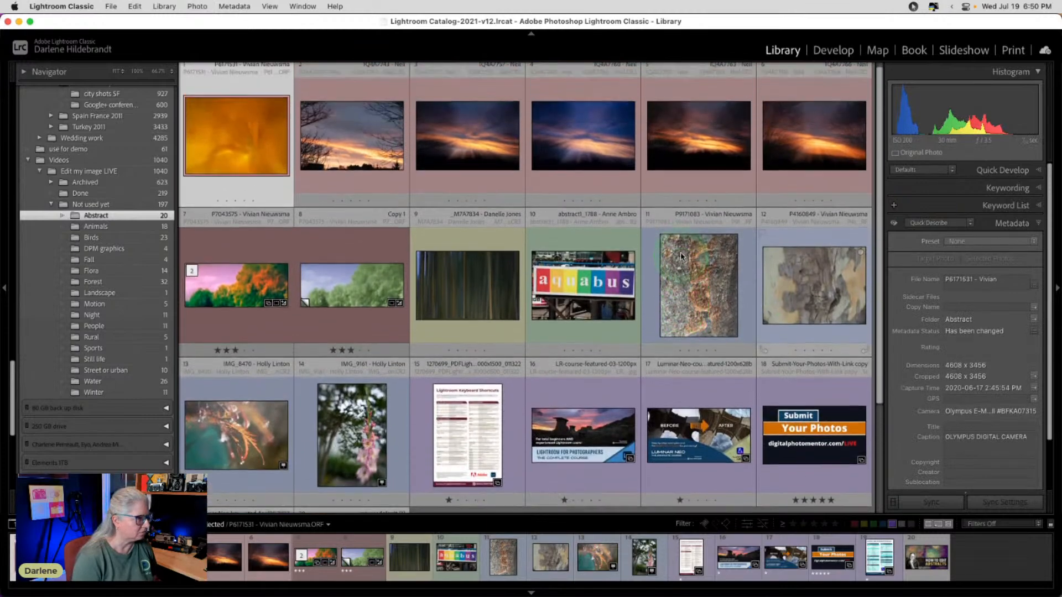
Step: Open the vertically blurred forest photo in Develop and raise its Exposure to about +1.1
{"action": "left_click", "coordinate": [478, 283]}
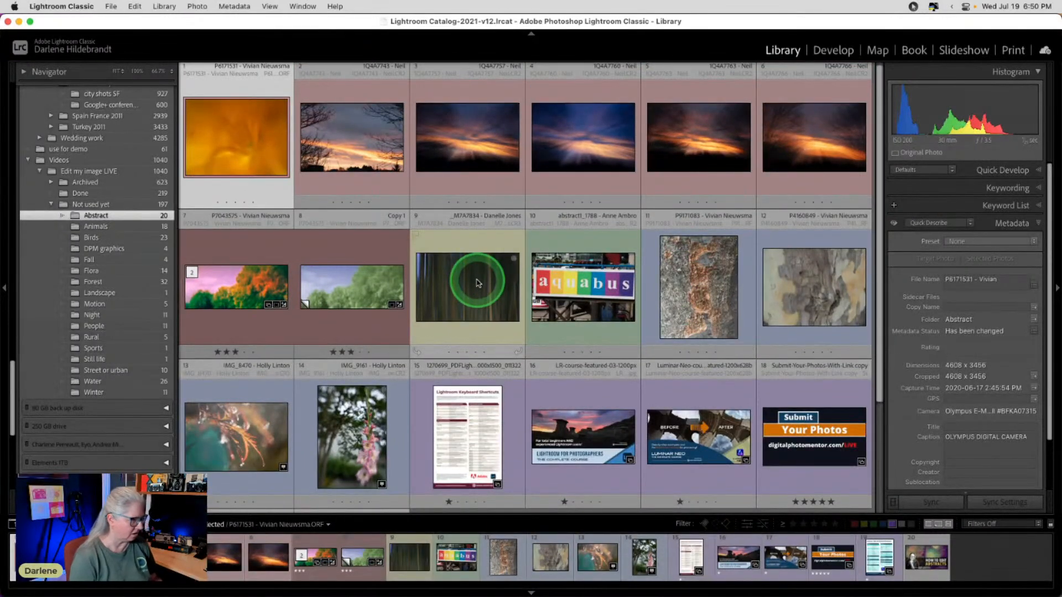
{"action": "key", "text": "d"}
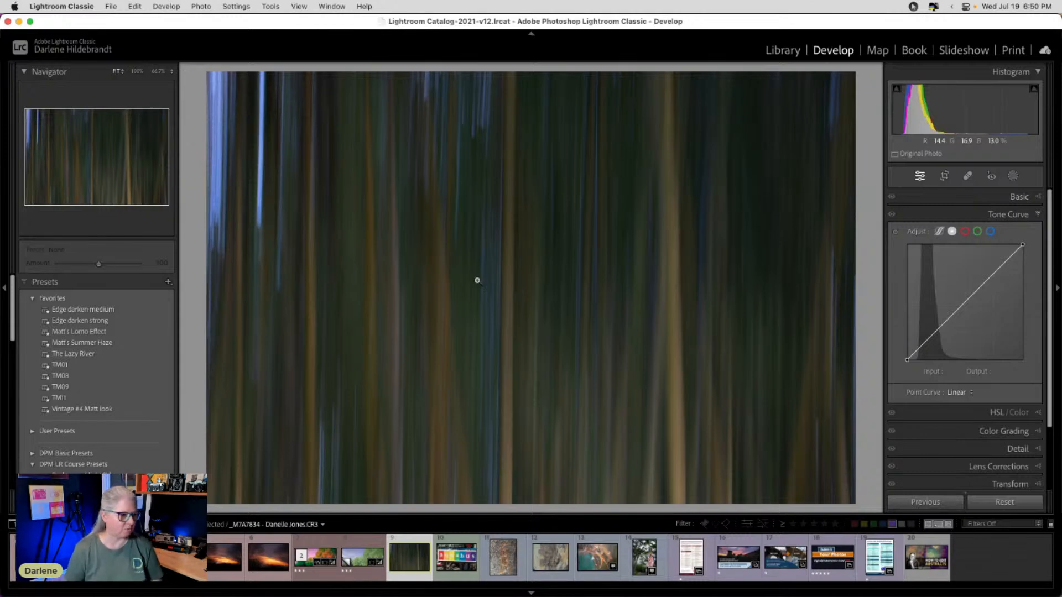
{"action": "left_click", "coordinate": [1021, 197]}
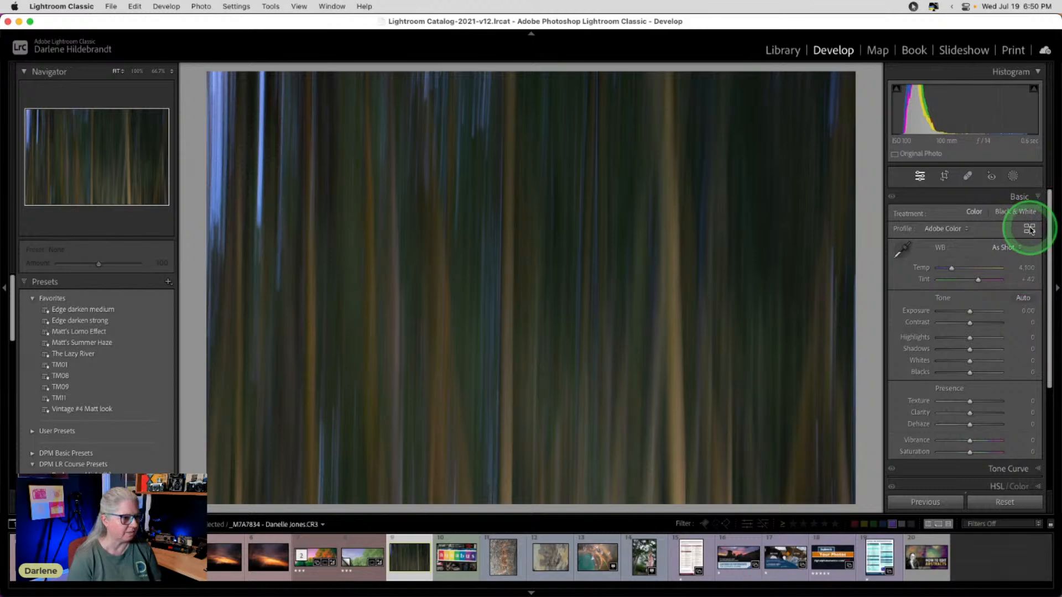
{"action": "left_click", "coordinate": [1030, 229]}
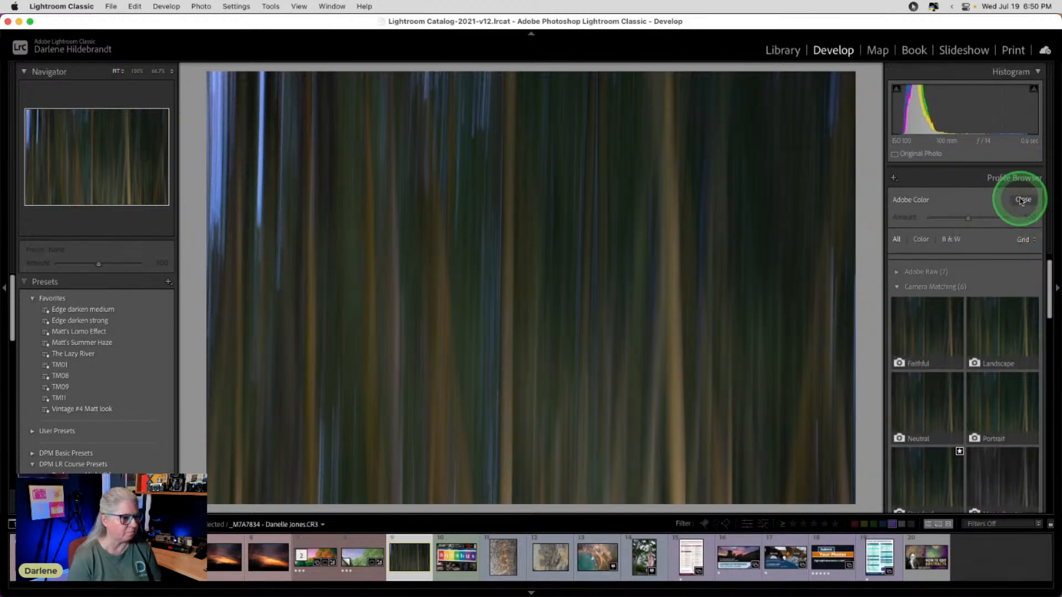
{"action": "left_click", "coordinate": [1022, 200]}
{"action": "left_click_drag", "start_coordinate": [970, 310], "coordinate": [976, 311]}
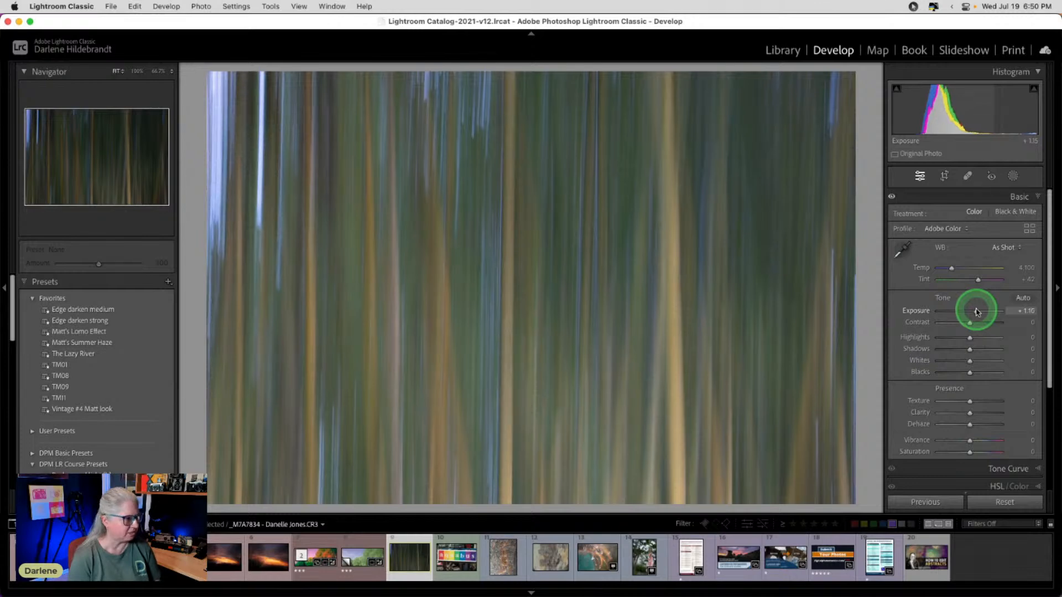
Step: Preview the Camera Faithful profile on the forest photo and apply the Camera Landscape profile
{"action": "left_click", "coordinate": [1029, 229]}
{"action": "left_click", "coordinate": [920, 315]}
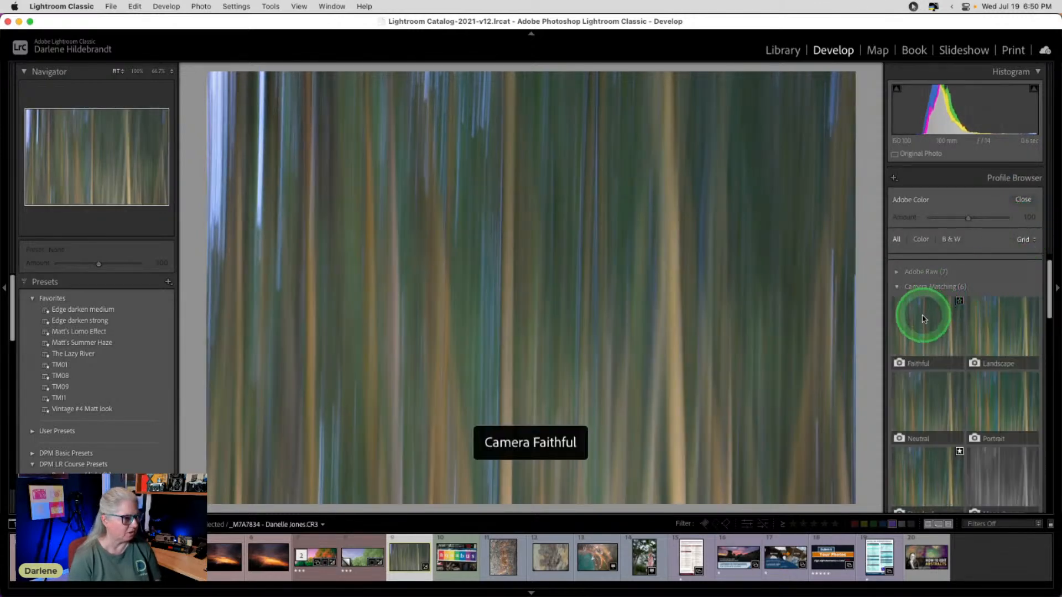
{"action": "left_click", "coordinate": [994, 320]}
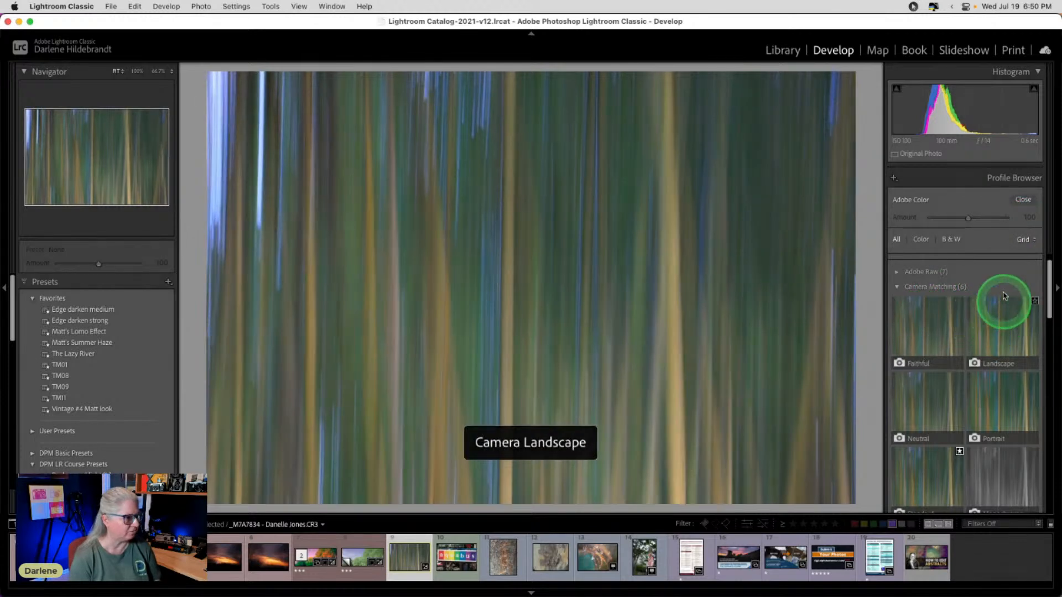
{"action": "left_click", "coordinate": [991, 312]}
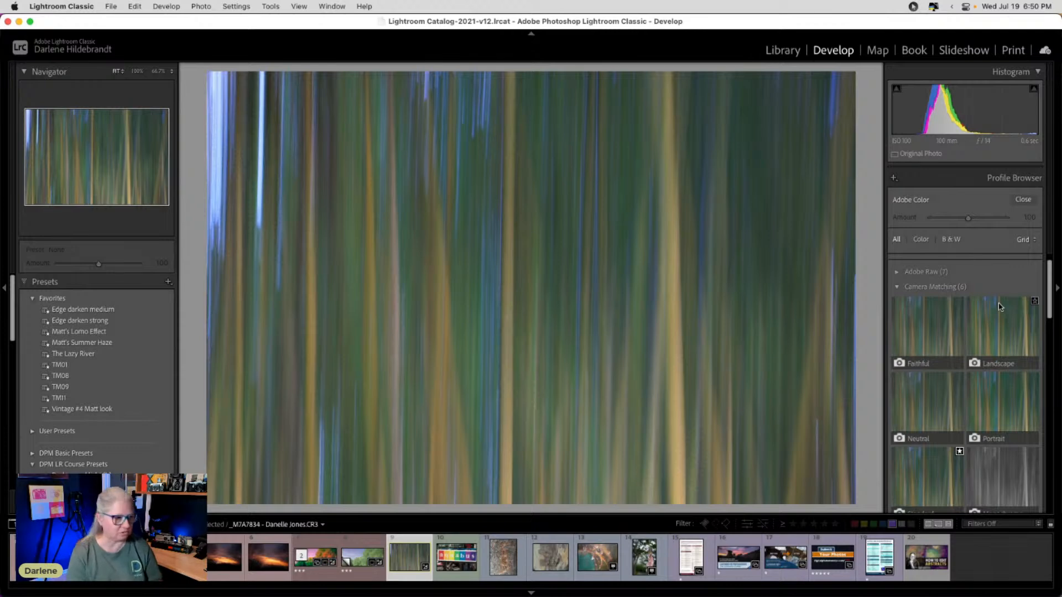
{"action": "left_click", "coordinate": [1000, 307]}
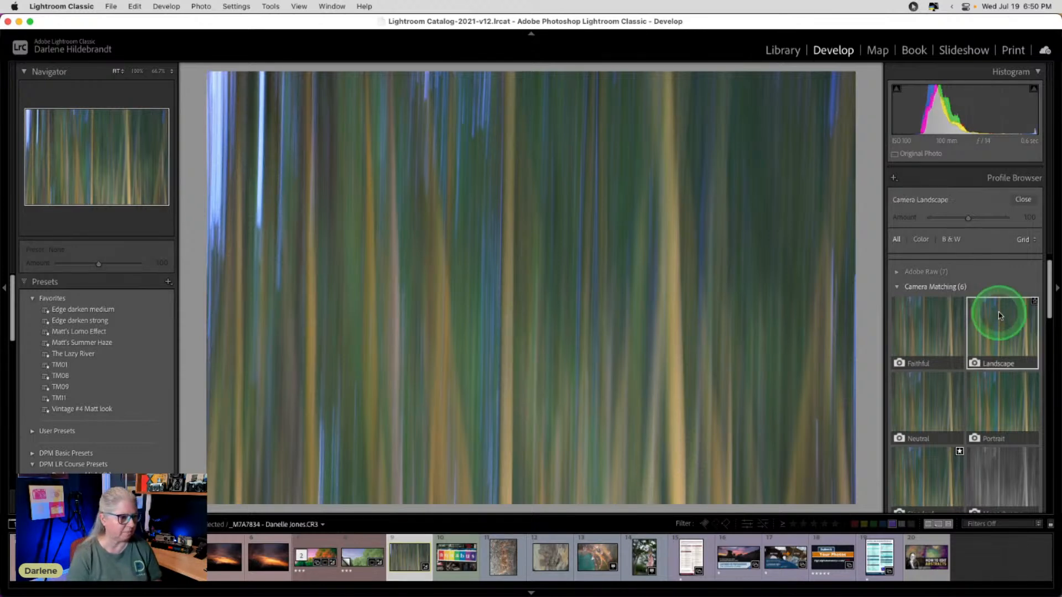
{"action": "left_click", "coordinate": [968, 218]}
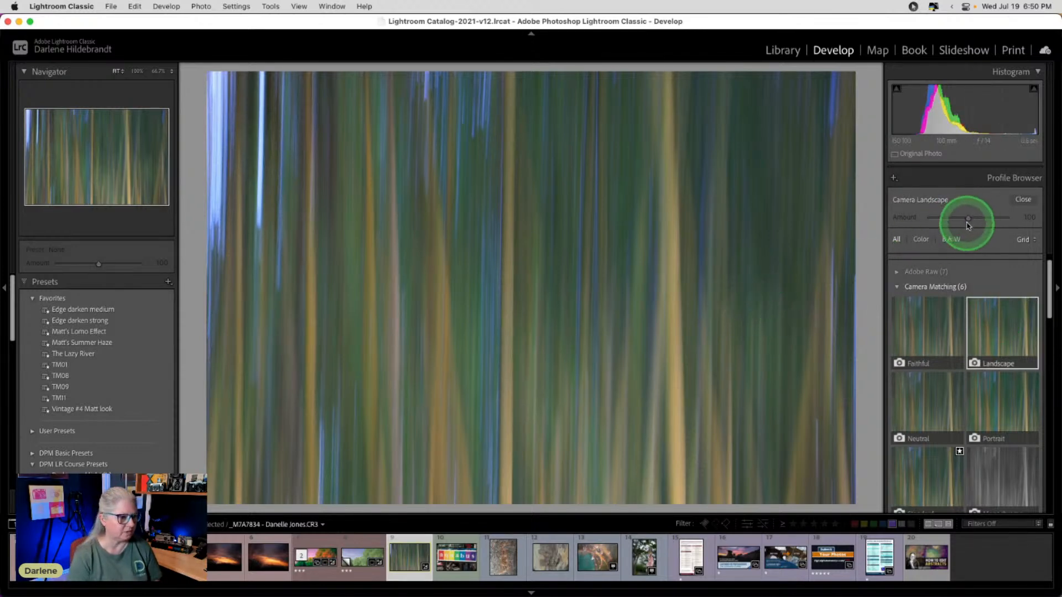
Step: Preview the Modern profiles on the forest photo and apply Modern 07 with an Amount of 103
{"action": "scroll", "coordinate": [965, 332], "scroll_direction": "down", "scroll_amount": 8}
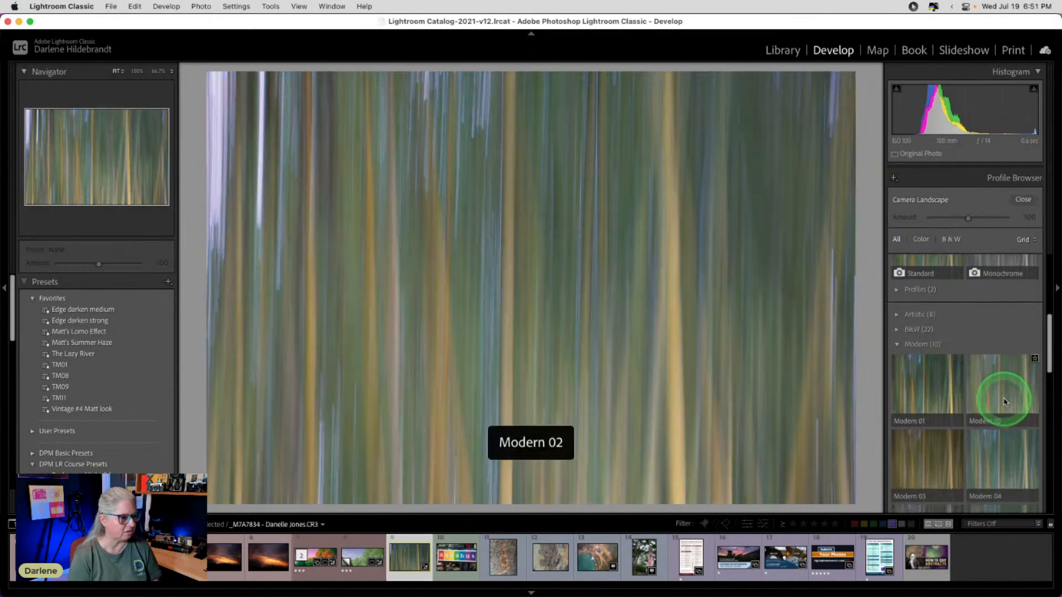
{"action": "scroll", "coordinate": [962, 409], "scroll_direction": "down", "scroll_amount": 2}
{"action": "scroll", "coordinate": [935, 407], "scroll_direction": "down", "scroll_amount": 2}
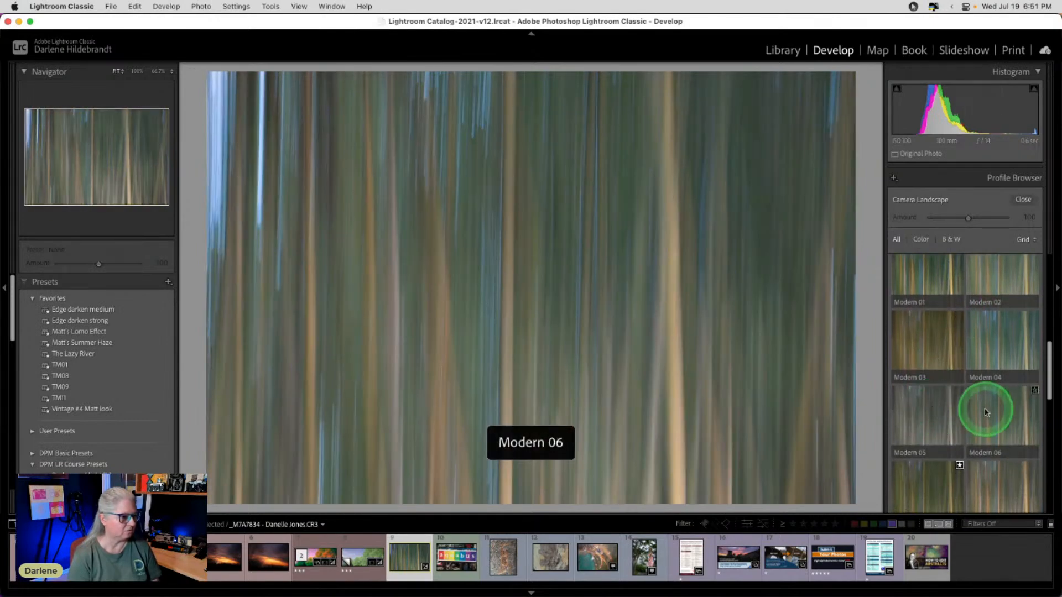
{"action": "scroll", "coordinate": [982, 409], "scroll_direction": "down", "scroll_amount": 2}
{"action": "left_click", "coordinate": [921, 422]}
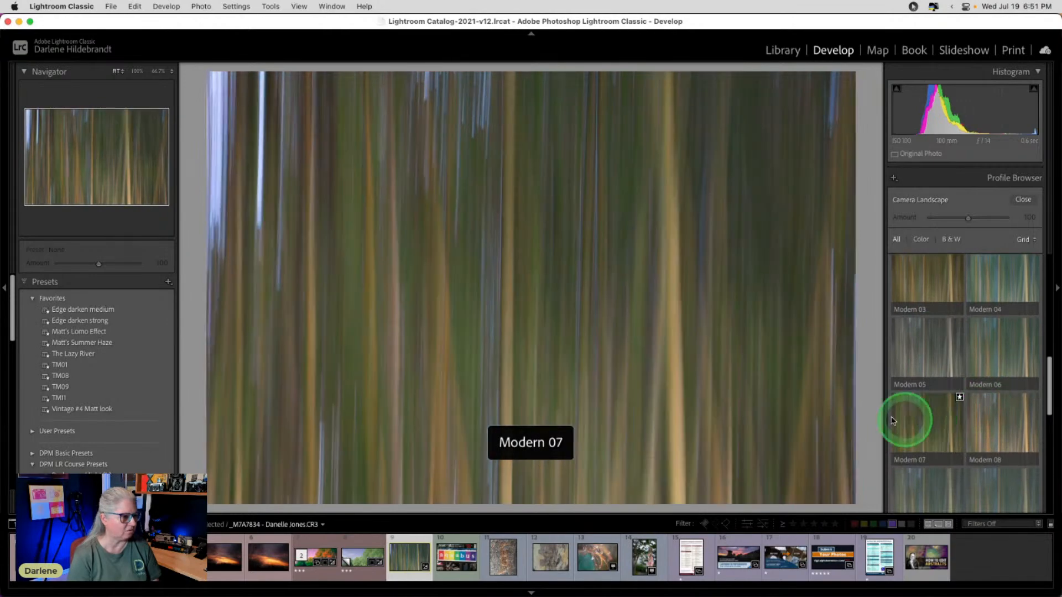
{"action": "scroll", "coordinate": [933, 419], "scroll_direction": "down", "scroll_amount": 2}
{"action": "scroll", "coordinate": [929, 420], "scroll_direction": "up", "scroll_amount": 1}
{"action": "left_click", "coordinate": [928, 409]}
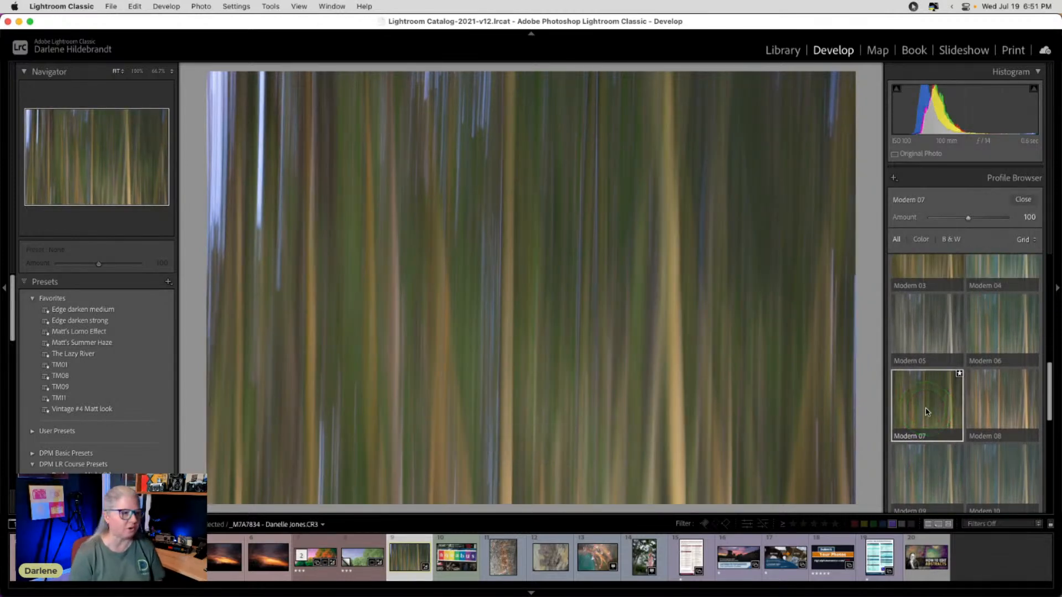
{"action": "mouse_move", "coordinate": [969, 221]}
{"action": "left_mouse_down"}
{"action": "mouse_move", "coordinate": [1024, 218]}
{"action": "mouse_move", "coordinate": [890, 223]}
{"action": "mouse_move", "coordinate": [969, 218]}
{"action": "left_mouse_up"}
Step: Try the Vintage 07 profile on the forest photo at an Amount of 184 and switch to Vintage 06
{"action": "scroll", "coordinate": [935, 370], "scroll_direction": "down", "scroll_amount": 3}
{"action": "scroll", "coordinate": [939, 371], "scroll_direction": "down", "scroll_amount": 2}
{"action": "scroll", "coordinate": [933, 409], "scroll_direction": "down", "scroll_amount": 2}
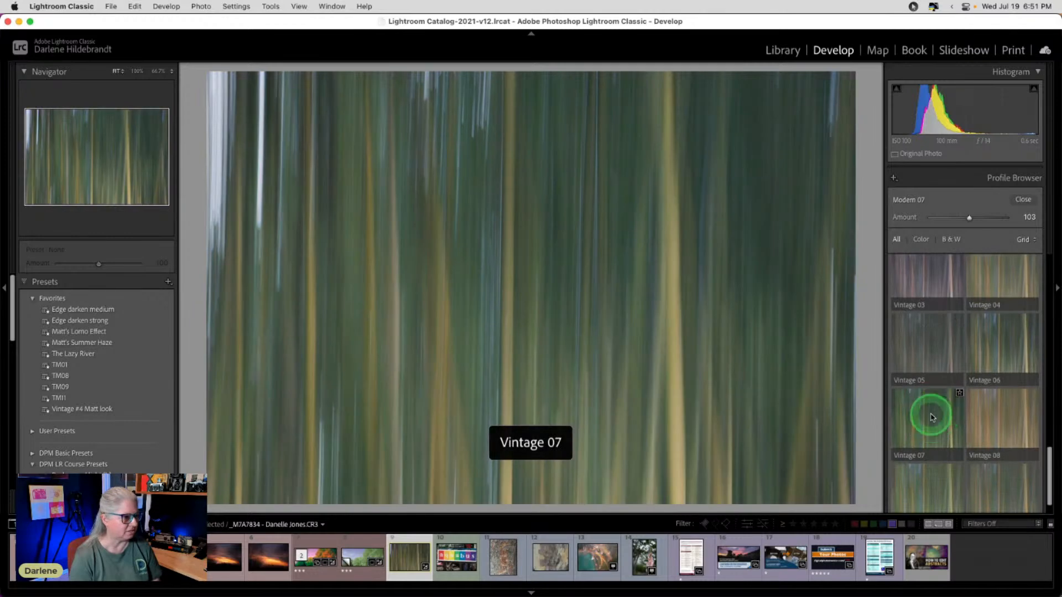
{"action": "left_click", "coordinate": [932, 418]}
{"action": "left_click_drag", "start_coordinate": [960, 218], "coordinate": [1000, 218]}
{"action": "left_click", "coordinate": [987, 346]}
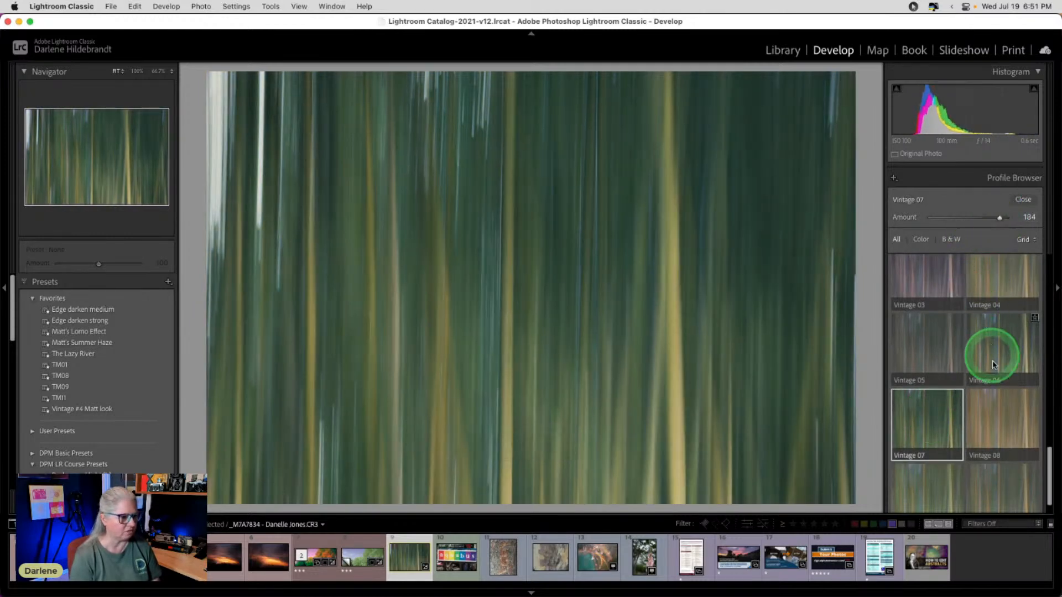
Step: Preview the Artistic profiles on the forest photo and collapse their group again
{"action": "scroll", "coordinate": [1005, 355], "scroll_direction": "up", "scroll_amount": 5}
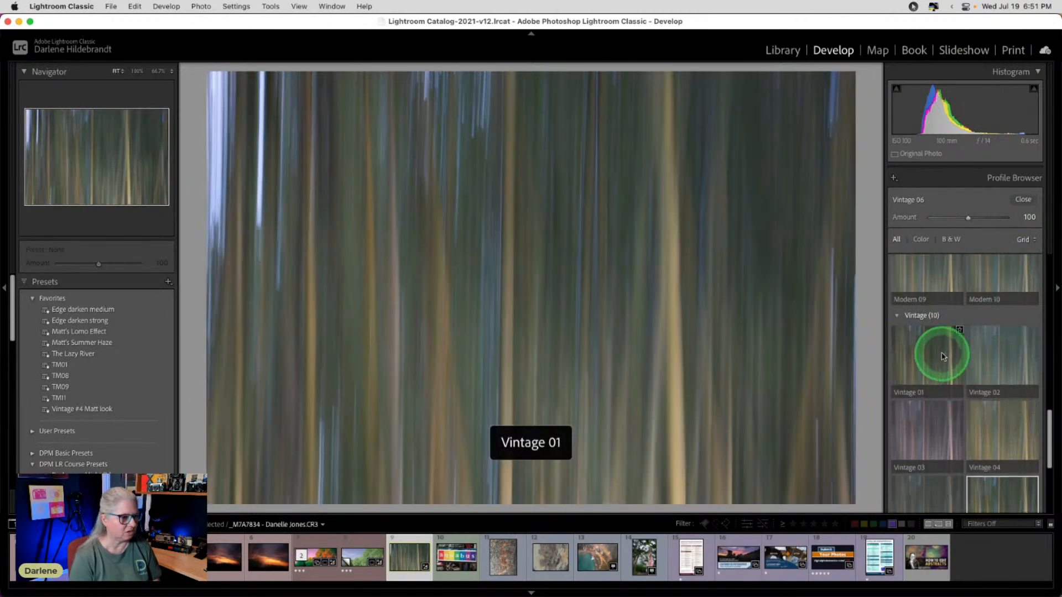
{"action": "scroll", "coordinate": [940, 352], "scroll_direction": "up", "scroll_amount": 5}
{"action": "scroll", "coordinate": [941, 354], "scroll_direction": "up", "scroll_amount": 5}
{"action": "left_click", "coordinate": [897, 345]}
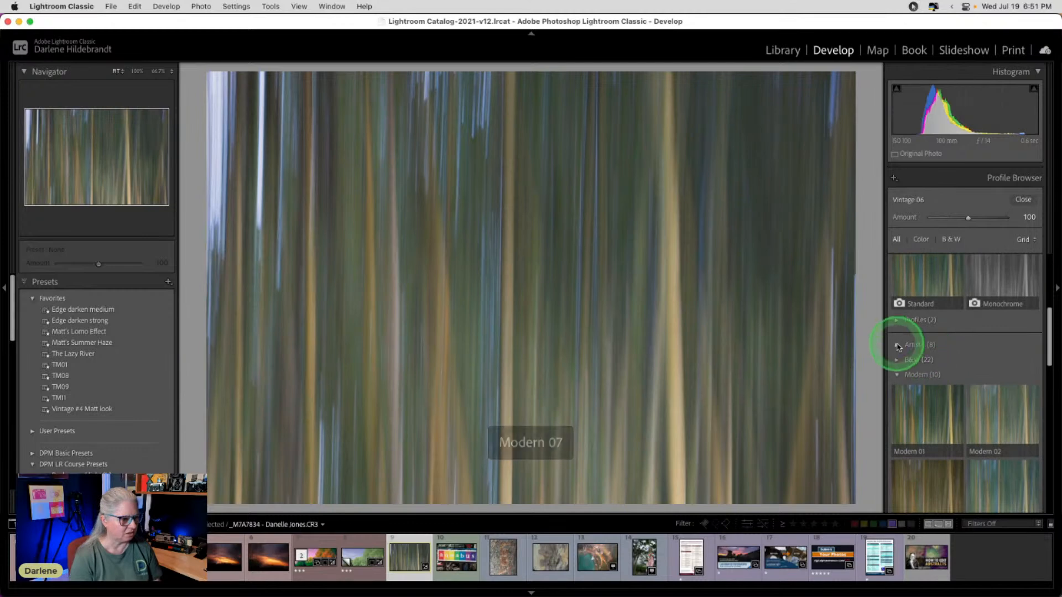
{"action": "scroll", "coordinate": [907, 354], "scroll_direction": "down", "scroll_amount": 3}
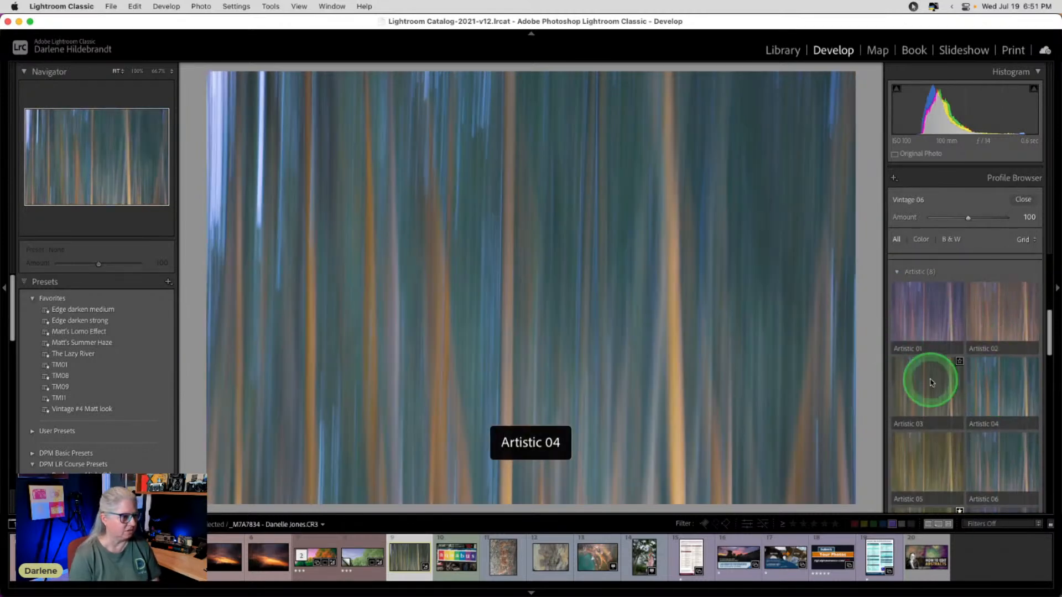
{"action": "scroll", "coordinate": [931, 379], "scroll_direction": "down", "scroll_amount": 2}
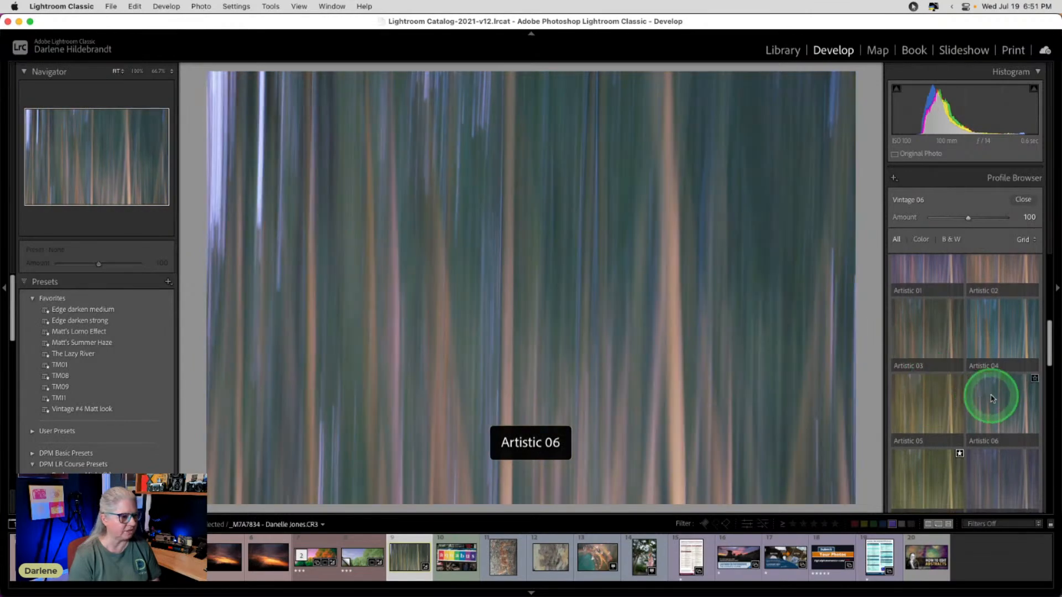
{"action": "scroll", "coordinate": [987, 398], "scroll_direction": "down", "scroll_amount": 2}
{"action": "scroll", "coordinate": [918, 399], "scroll_direction": "up", "scroll_amount": 6}
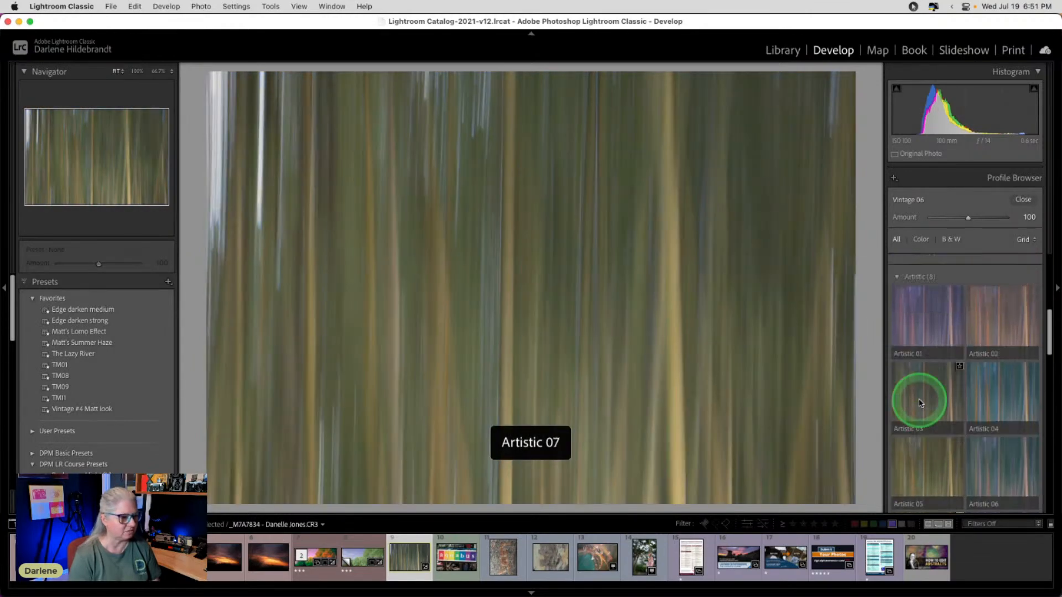
{"action": "left_click", "coordinate": [900, 347]}
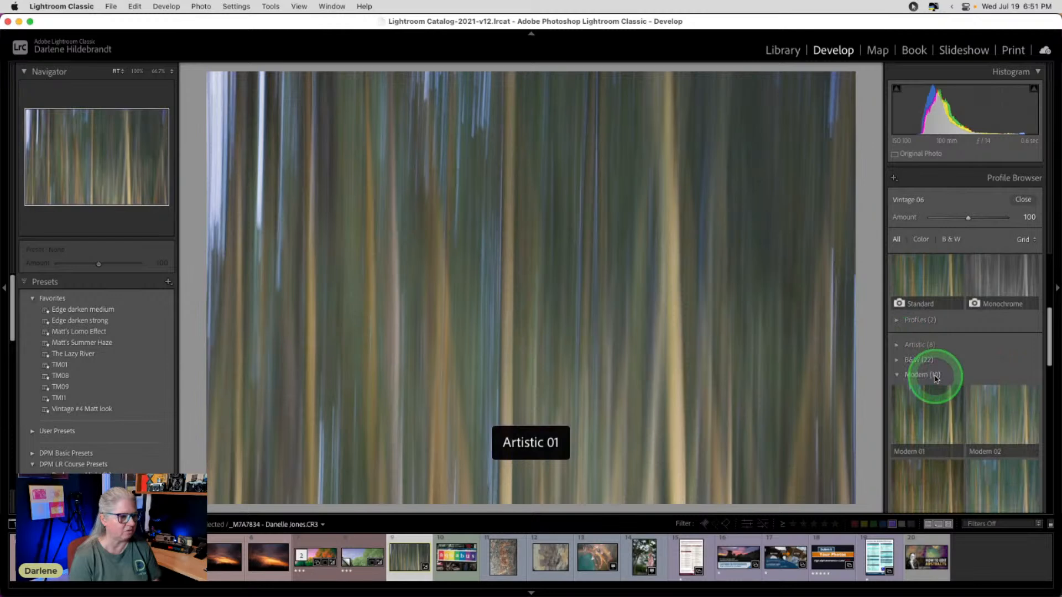
Step: Apply the Camera Portrait profile to the forest photo and close the profile browser
{"action": "scroll", "coordinate": [936, 380], "scroll_direction": "up", "scroll_amount": 3}
{"action": "scroll", "coordinate": [983, 326], "scroll_direction": "up", "scroll_amount": 2}
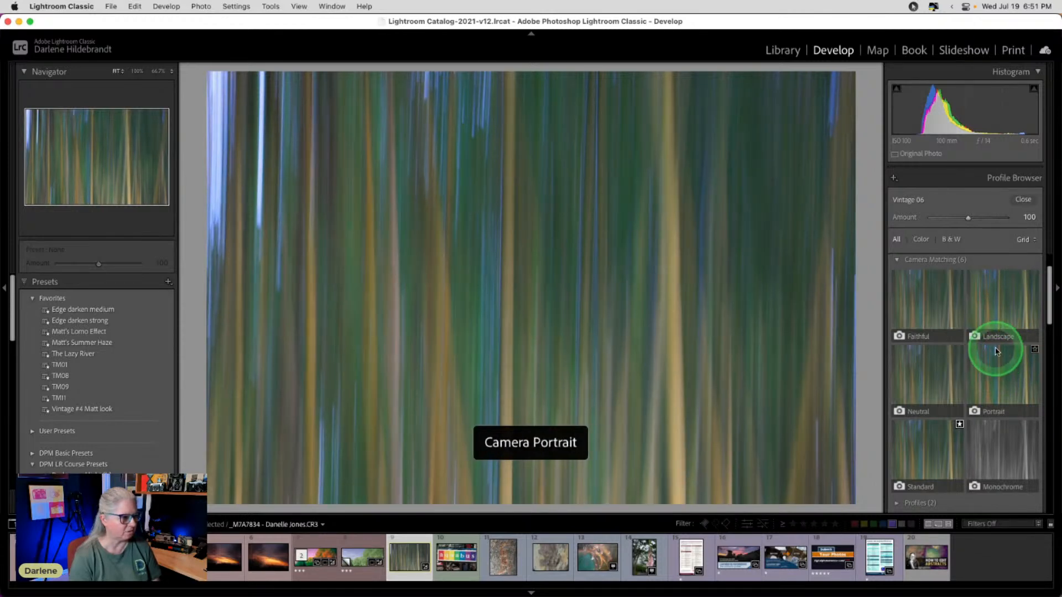
{"action": "left_click", "coordinate": [995, 388]}
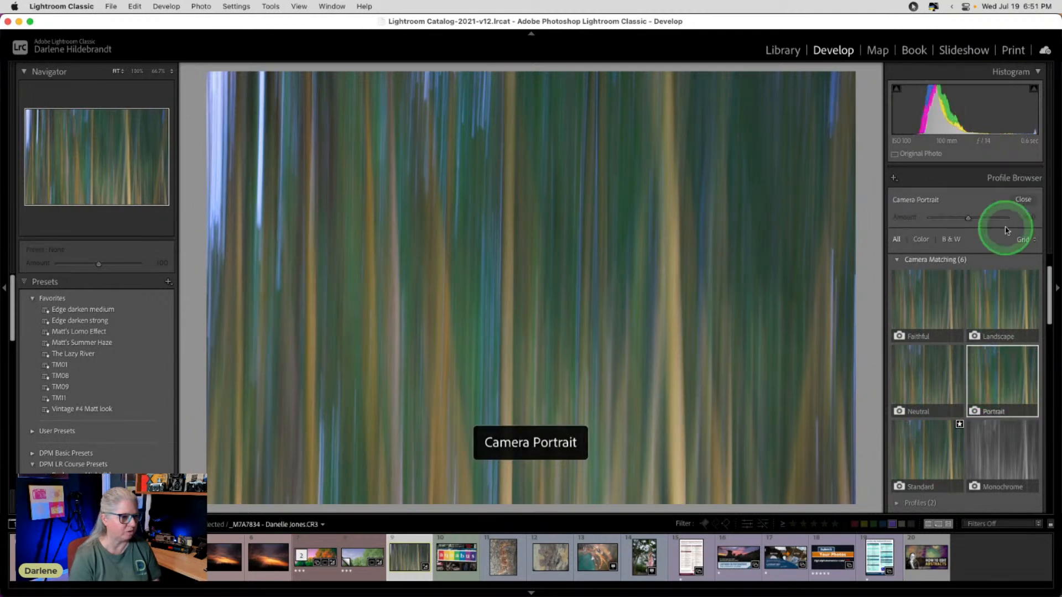
{"action": "left_click", "coordinate": [1023, 199]}
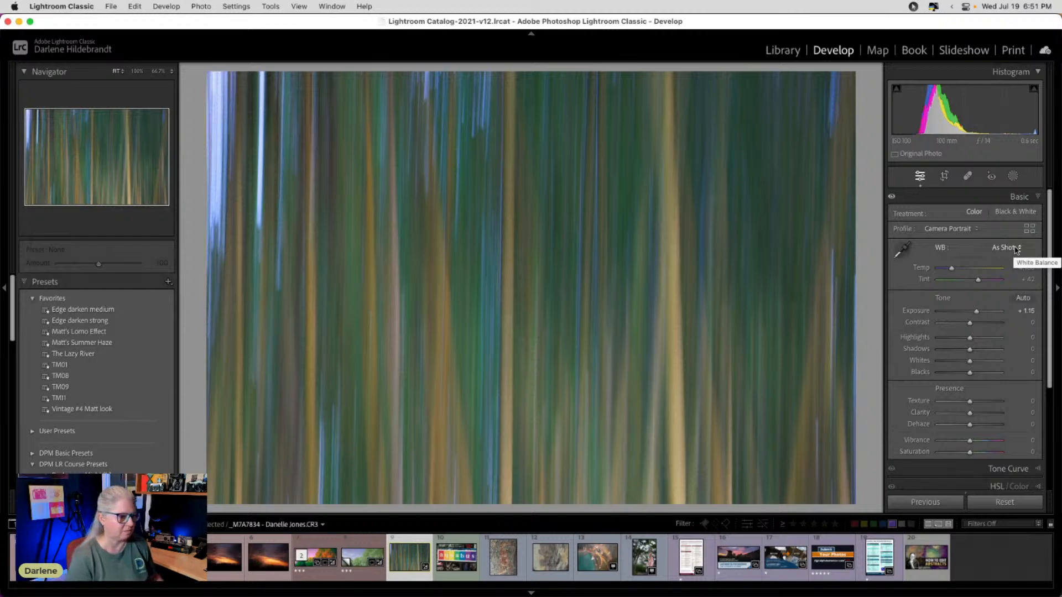
Step: Auto-set Whites and Blacks, and refine the tones to Whites +55, Blacks −40 and Highlights −21
{"action": "double_click", "coordinate": [918, 360], "text": "shift"}
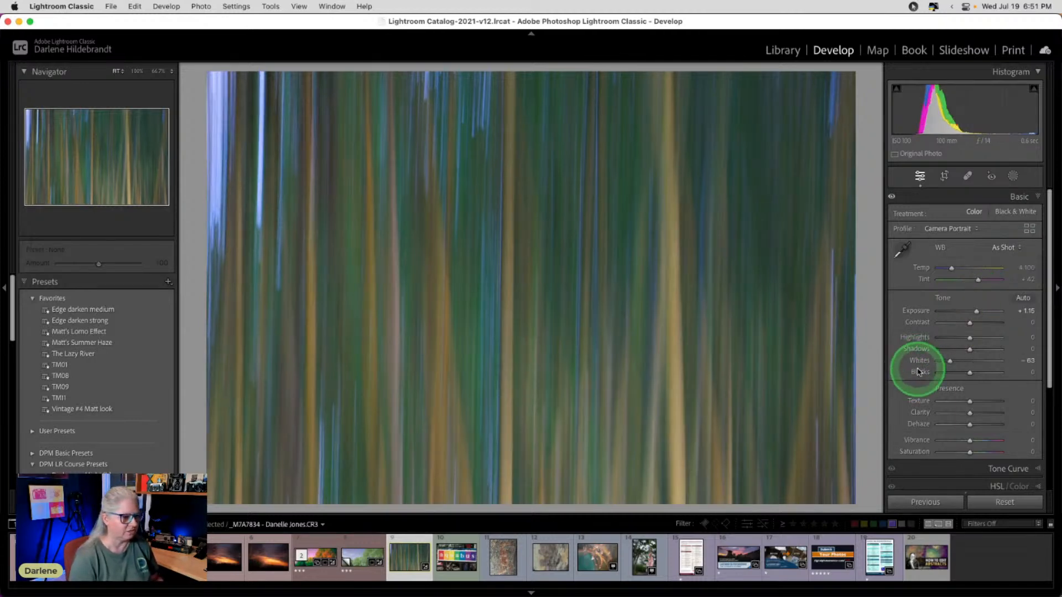
{"action": "double_click", "coordinate": [919, 372], "text": "shift"}
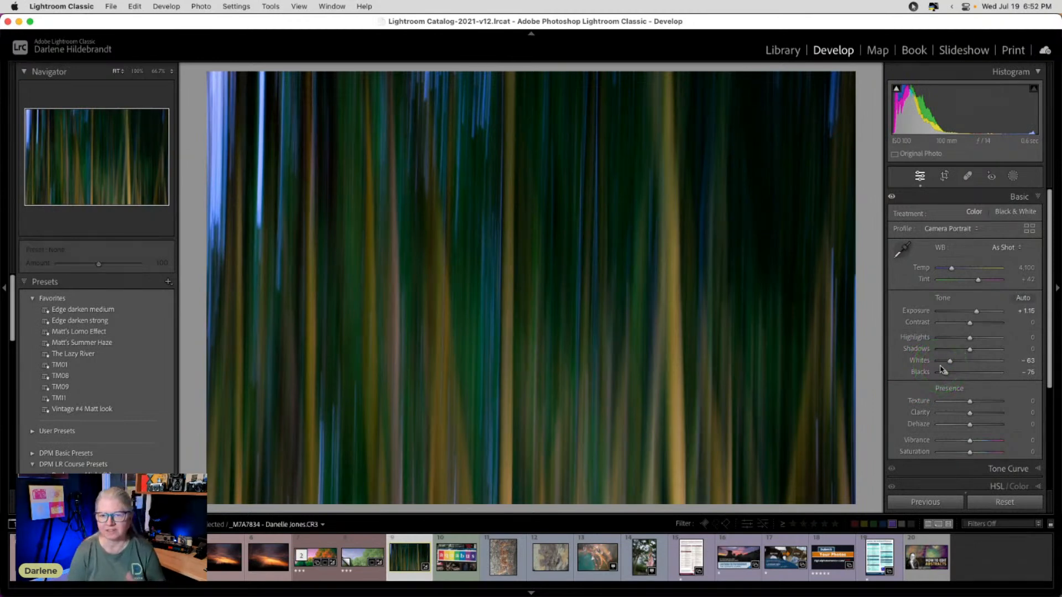
{"action": "mouse_move", "coordinate": [943, 369]}
{"action": "left_mouse_down"}
{"action": "mouse_move", "coordinate": [991, 361]}
{"action": "mouse_move", "coordinate": [954, 340]}
{"action": "mouse_move", "coordinate": [964, 339]}
{"action": "left_mouse_up"}
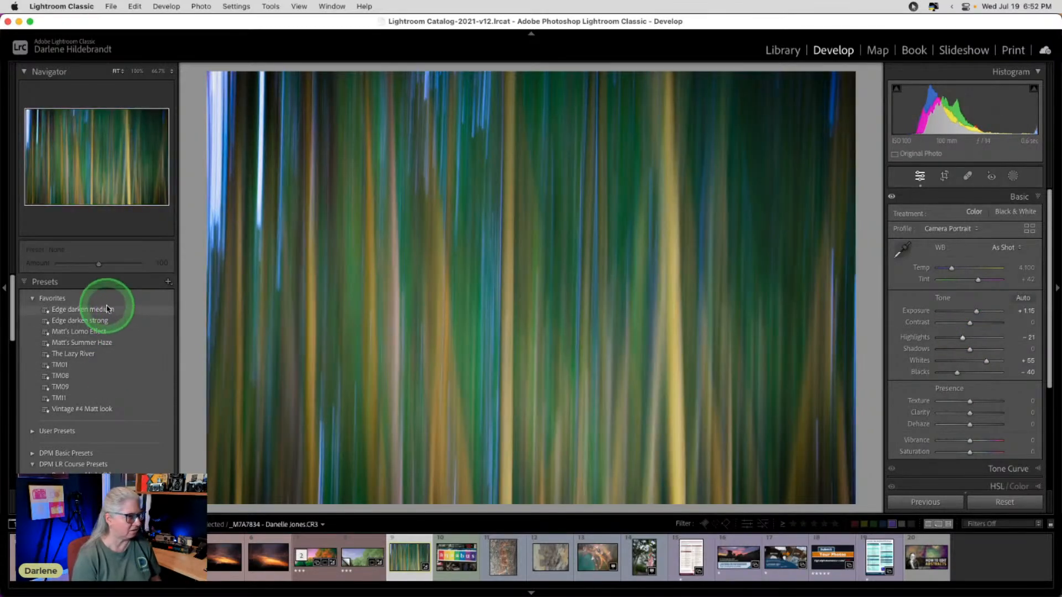
Step: Apply the Edge darken medium preset and adjust Whites to +47 and Highlights to about −16
{"action": "left_click", "coordinate": [103, 310]}
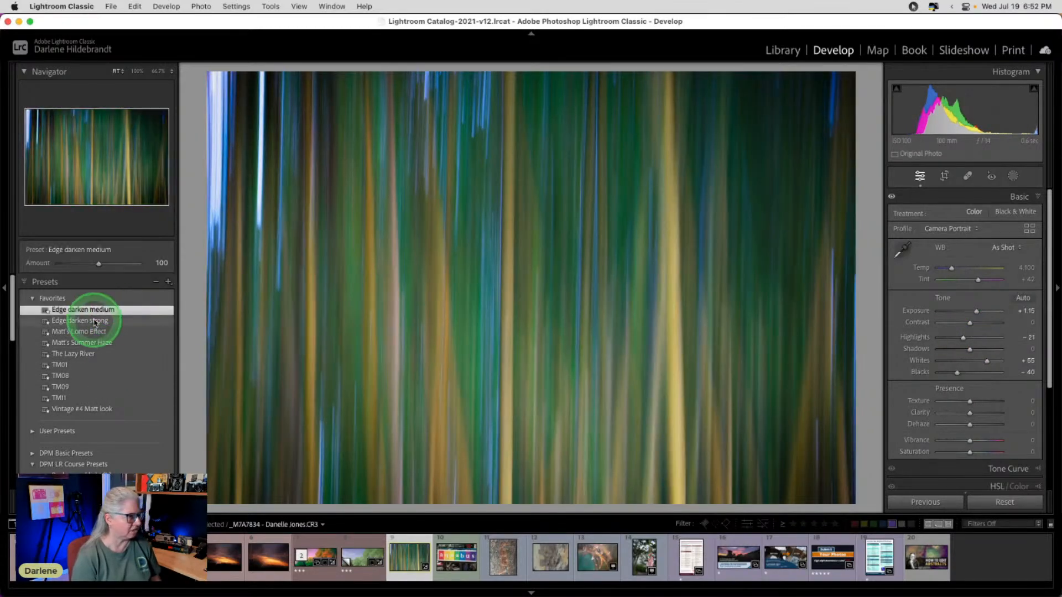
{"action": "left_click_drag", "start_coordinate": [990, 364], "coordinate": [964, 340]}
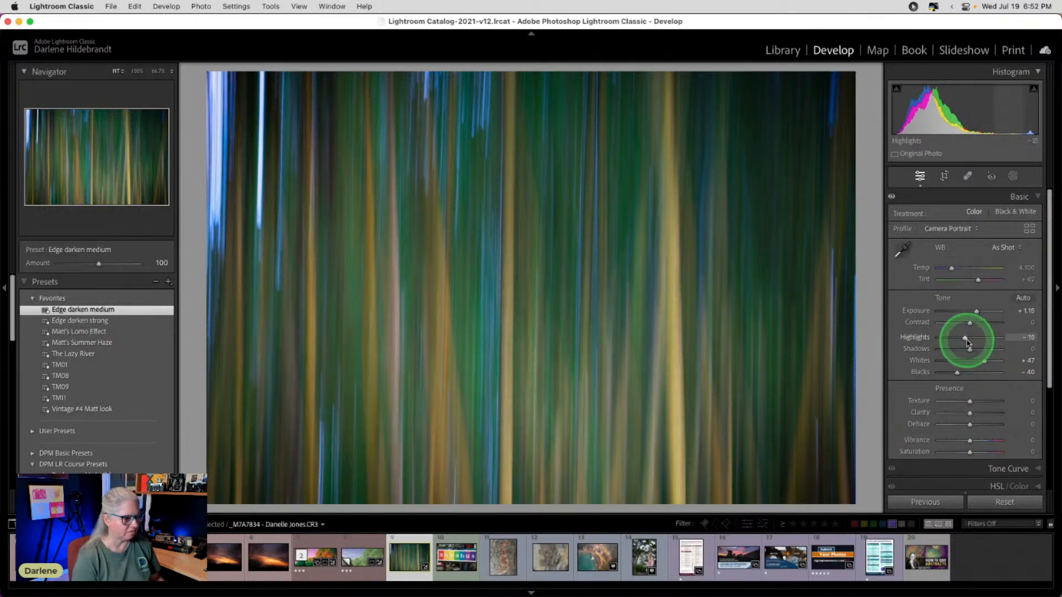
Step: Try shifting the Yellow hue to about −94 in the HSL settings and reset it
{"action": "scroll", "coordinate": [962, 336], "scroll_direction": "down", "scroll_amount": 3}
{"action": "left_click", "coordinate": [964, 391]}
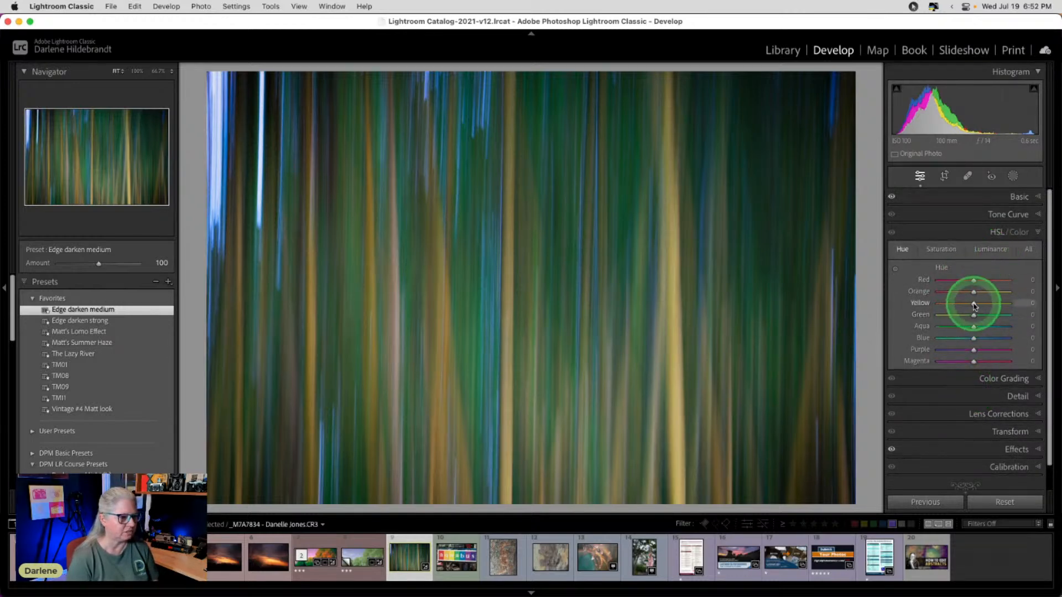
{"action": "mouse_move", "coordinate": [974, 304]}
{"action": "left_mouse_down"}
{"action": "mouse_move", "coordinate": [1003, 301]}
{"action": "mouse_move", "coordinate": [940, 307]}
{"action": "left_mouse_up"}
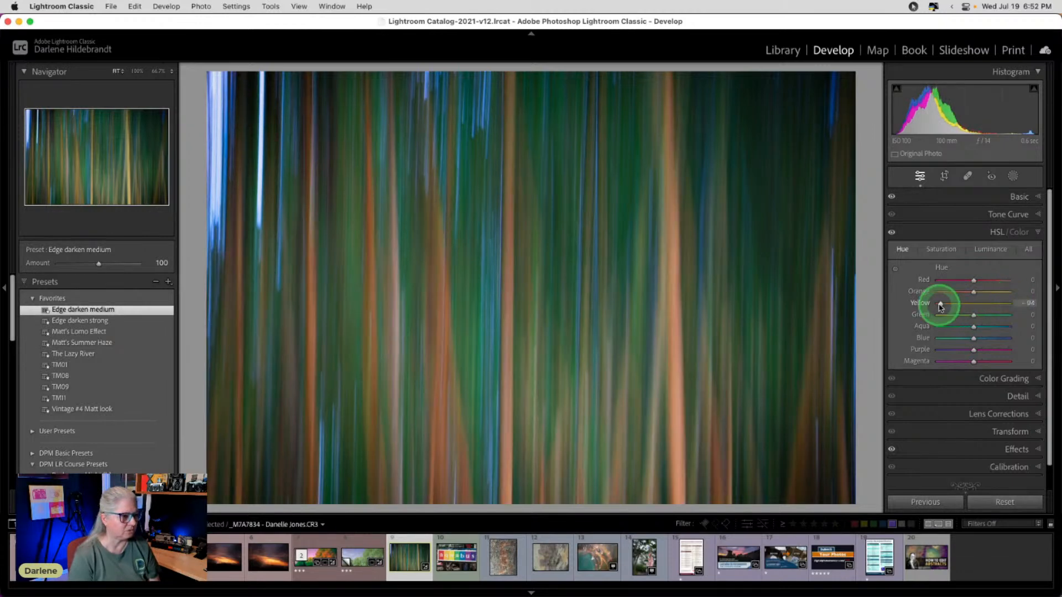
{"action": "double_click", "coordinate": [920, 303]}
Step: Adjust the yellow and orange luminance, and set HSL saturation to Yellow +53, Green +35, Aqua +47 and Blue about +31
{"action": "left_click", "coordinate": [989, 249]}
{"action": "mouse_move", "coordinate": [974, 306]}
{"action": "left_mouse_down"}
{"action": "mouse_move", "coordinate": [998, 304]}
{"action": "mouse_move", "coordinate": [966, 316]}
{"action": "mouse_move", "coordinate": [985, 316]}
{"action": "mouse_move", "coordinate": [962, 336]}
{"action": "mouse_move", "coordinate": [980, 318]}
{"action": "mouse_move", "coordinate": [979, 290]}
{"action": "mouse_move", "coordinate": [920, 290]}
{"action": "mouse_move", "coordinate": [975, 285]}
{"action": "mouse_move", "coordinate": [963, 290]}
{"action": "left_mouse_up"}
{"action": "left_click", "coordinate": [941, 249]}
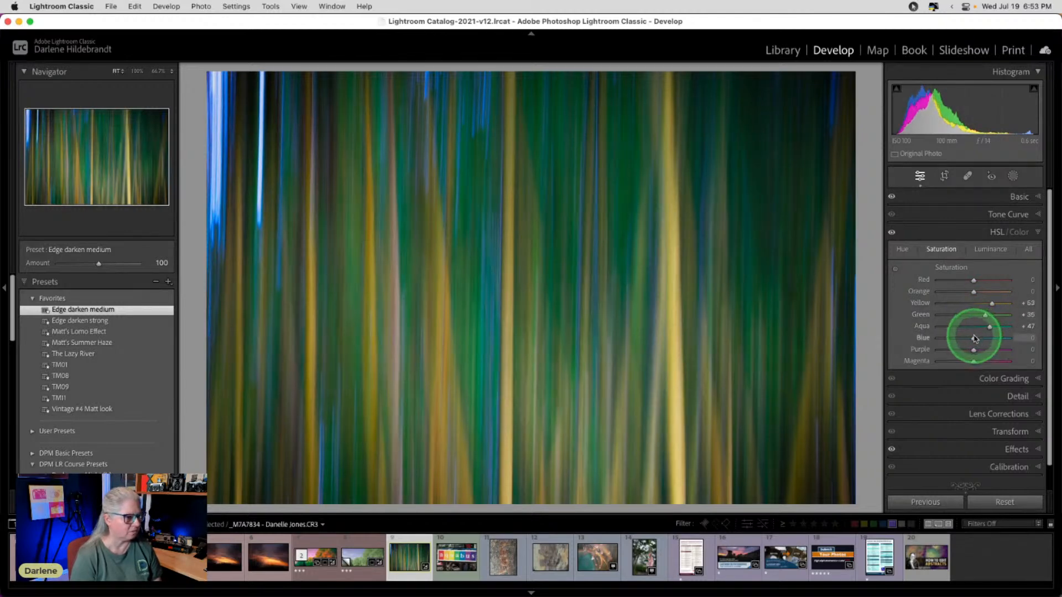
{"action": "mouse_move", "coordinate": [988, 338]}
{"action": "left_mouse_down"}
{"action": "mouse_move", "coordinate": [1015, 332]}
{"action": "mouse_move", "coordinate": [914, 332]}
{"action": "mouse_move", "coordinate": [985, 336]}
{"action": "left_mouse_up"}
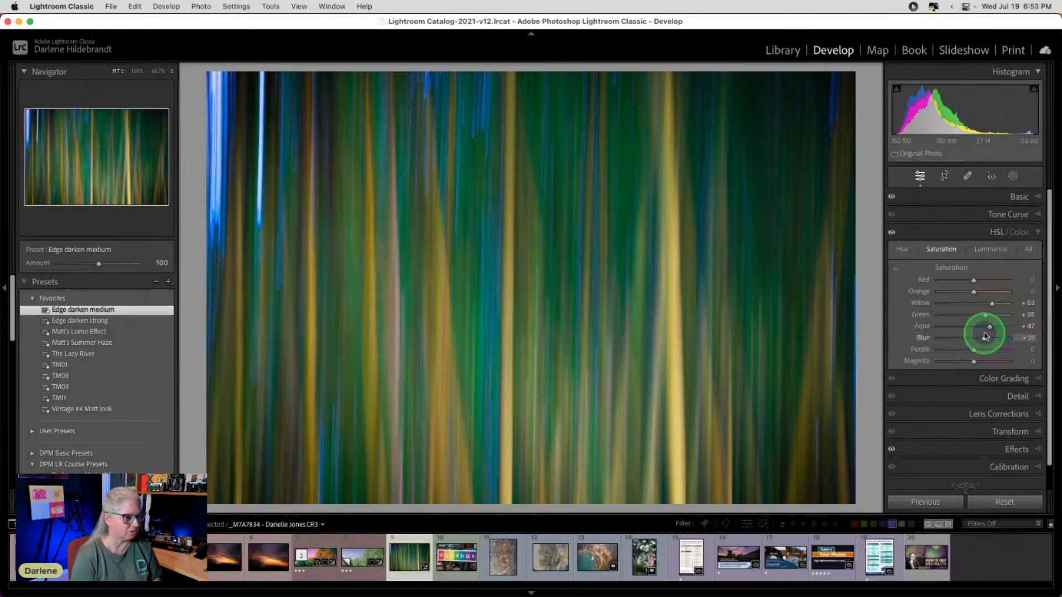
Step: Shift the HSL hue of Blue to −50 and Aqua to −13
{"action": "left_click", "coordinate": [902, 249]}
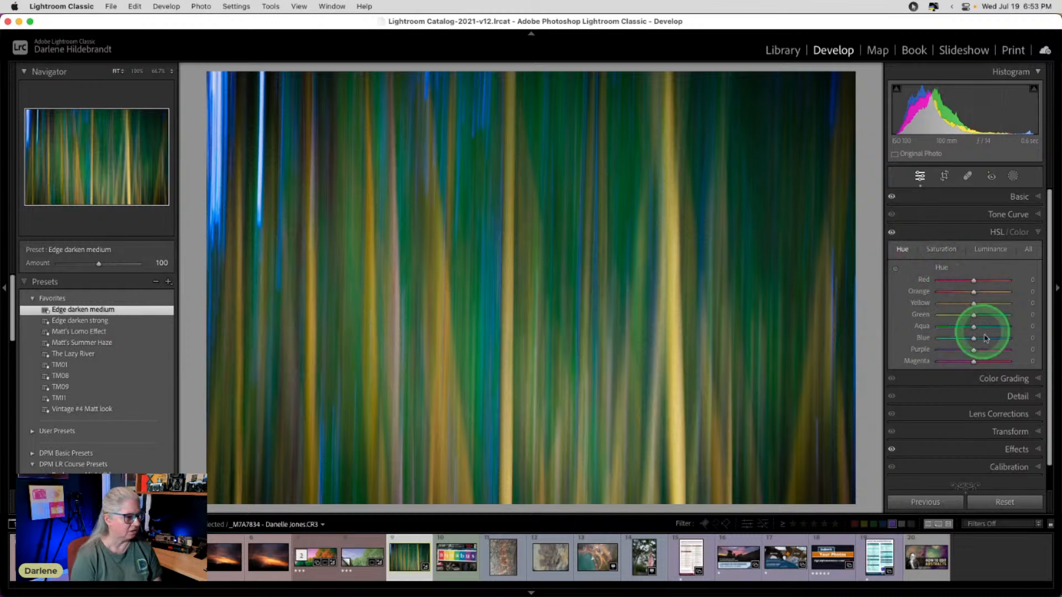
{"action": "left_click_drag", "start_coordinate": [973, 339], "coordinate": [951, 338]}
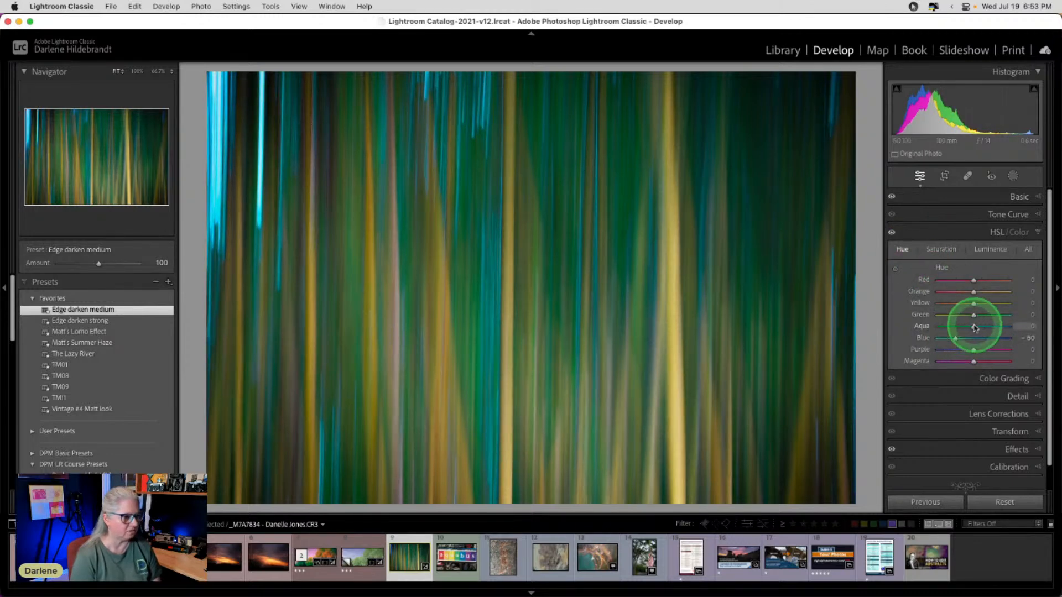
{"action": "left_click_drag", "start_coordinate": [962, 327], "coordinate": [1016, 327]}
{"action": "left_click_drag", "start_coordinate": [988, 327], "coordinate": [972, 328]}
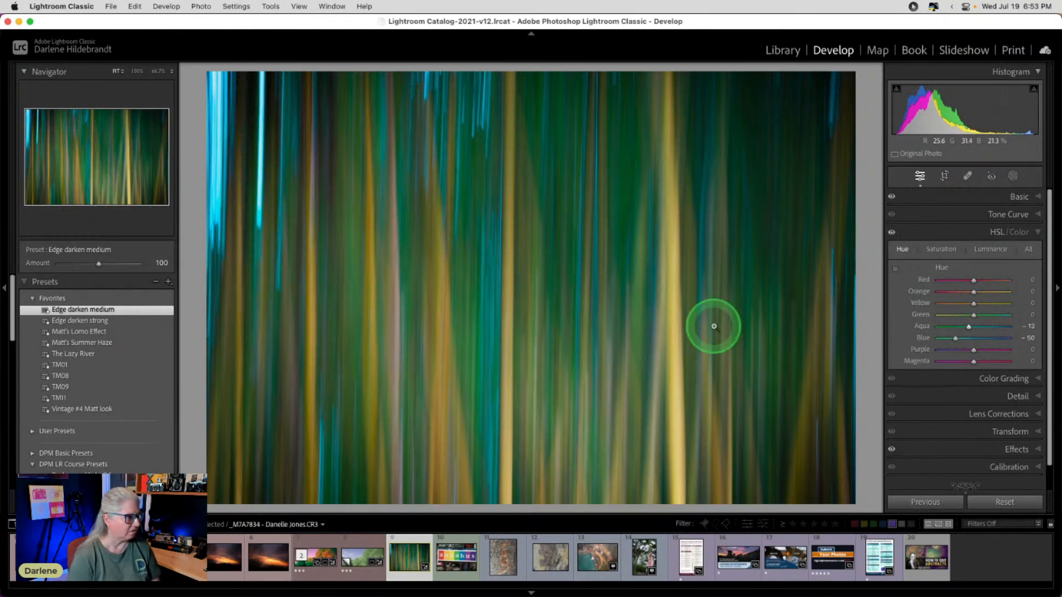
Step: Refine the basic tones of the forest photo to Exposure +1.25, Highlights −10 and Whites +43
{"action": "left_click", "coordinate": [1015, 197]}
{"action": "left_click_drag", "start_coordinate": [986, 363], "coordinate": [973, 360]}
{"action": "left_click_drag", "start_coordinate": [972, 310], "coordinate": [977, 356]}
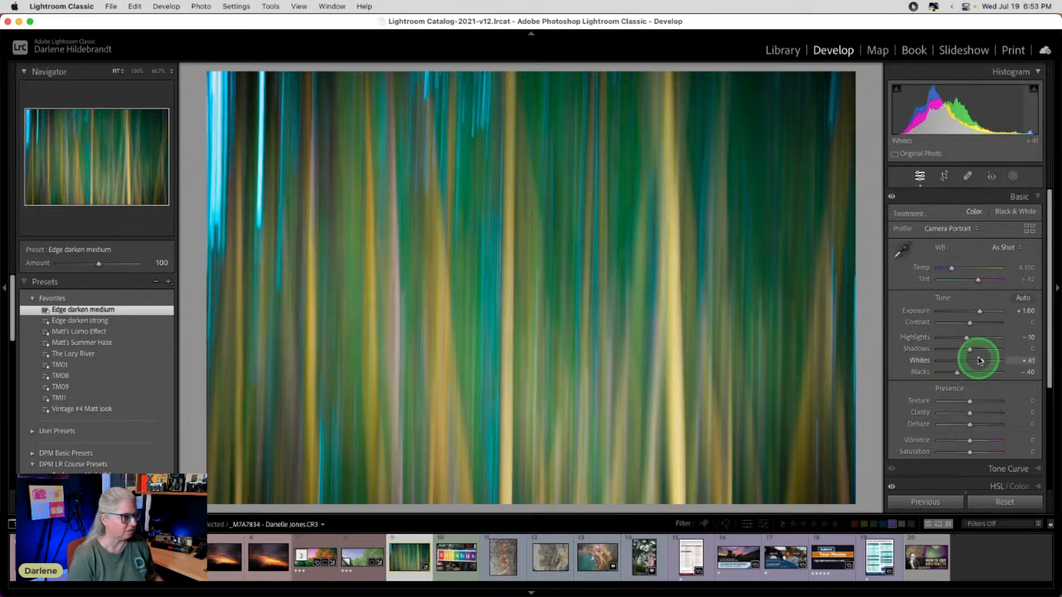
{"action": "left_click_drag", "start_coordinate": [977, 310], "coordinate": [979, 311]}
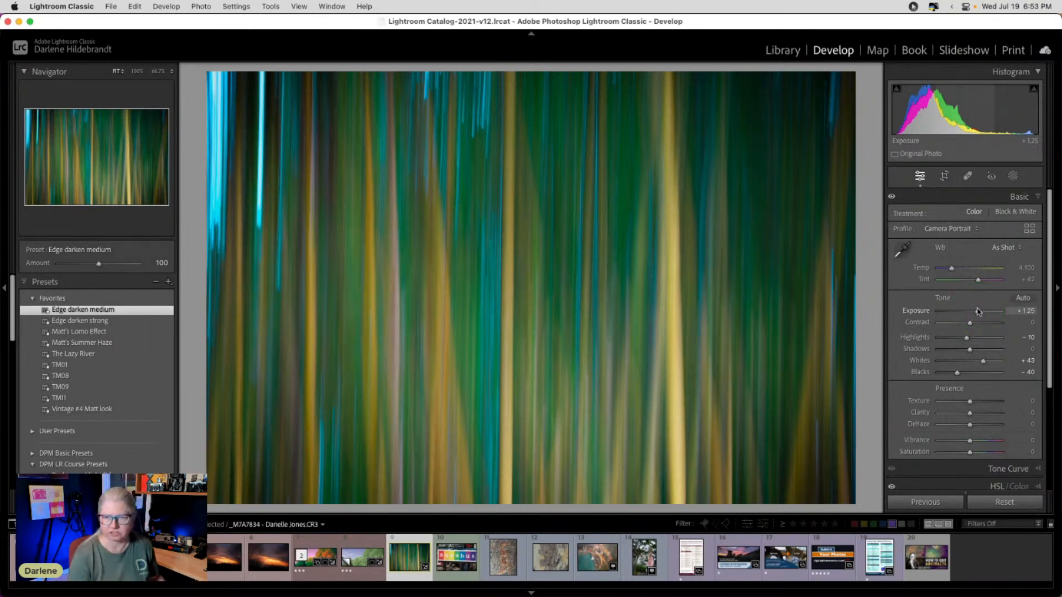
Step: Remove the bright streak along the photo's upper left edge with content-aware removal at Size 82, lower its Opacity to 56 and refresh the result
{"action": "left_click", "coordinate": [967, 175]}
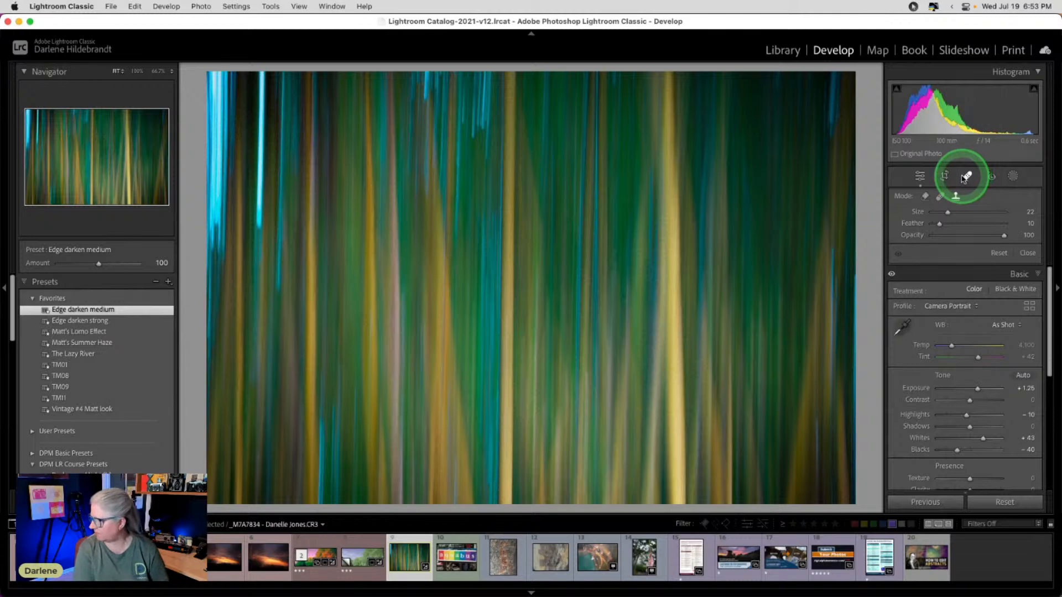
{"action": "left_click", "coordinate": [926, 197]}
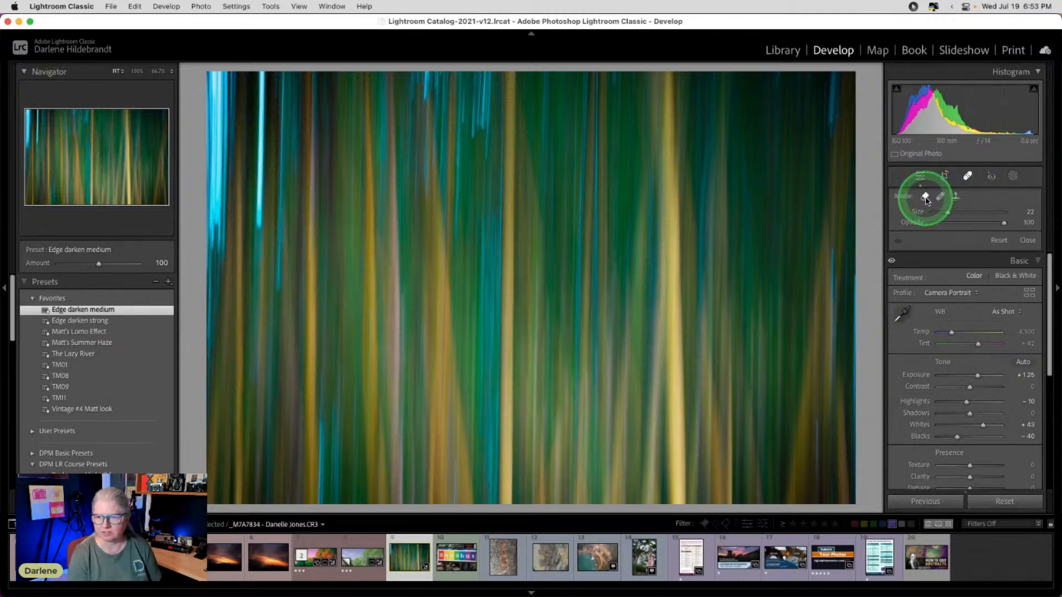
{"action": "left_click_drag", "start_coordinate": [946, 213], "coordinate": [991, 213]}
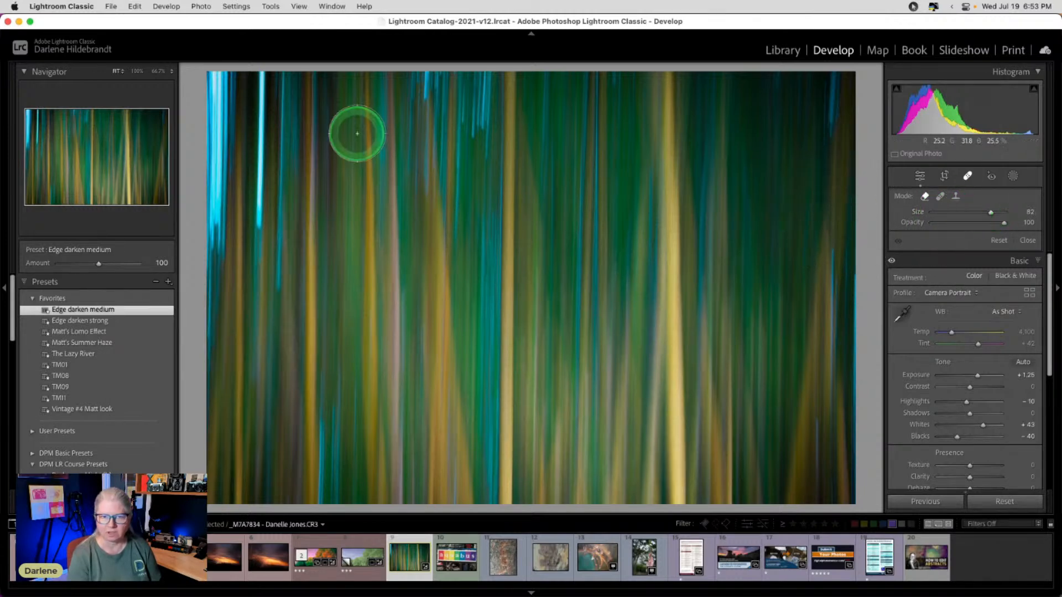
{"action": "left_click_drag", "start_coordinate": [217, 81], "coordinate": [211, 327]}
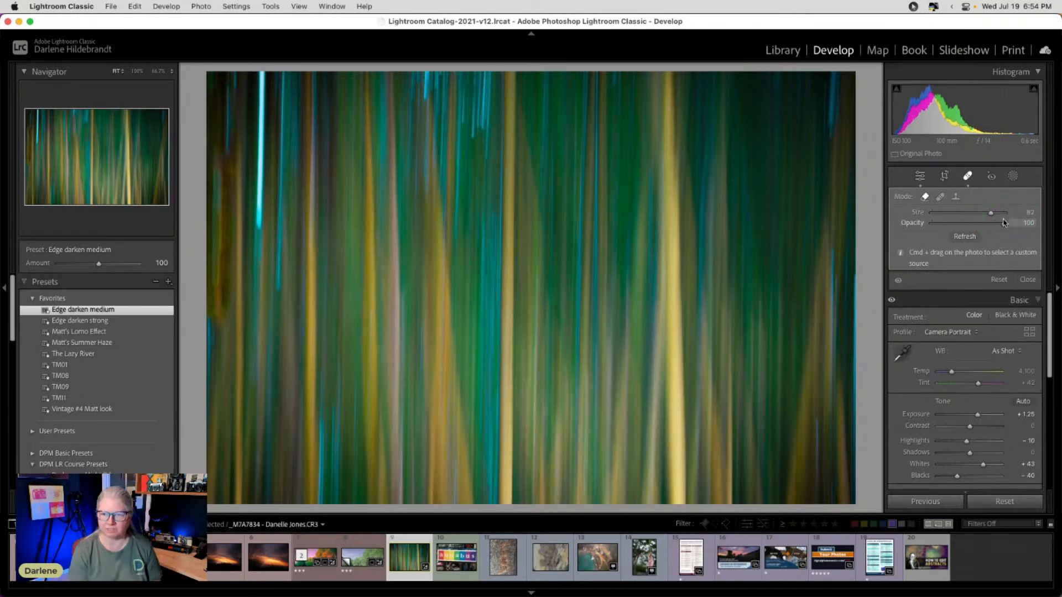
{"action": "left_click_drag", "start_coordinate": [1005, 223], "coordinate": [970, 224]}
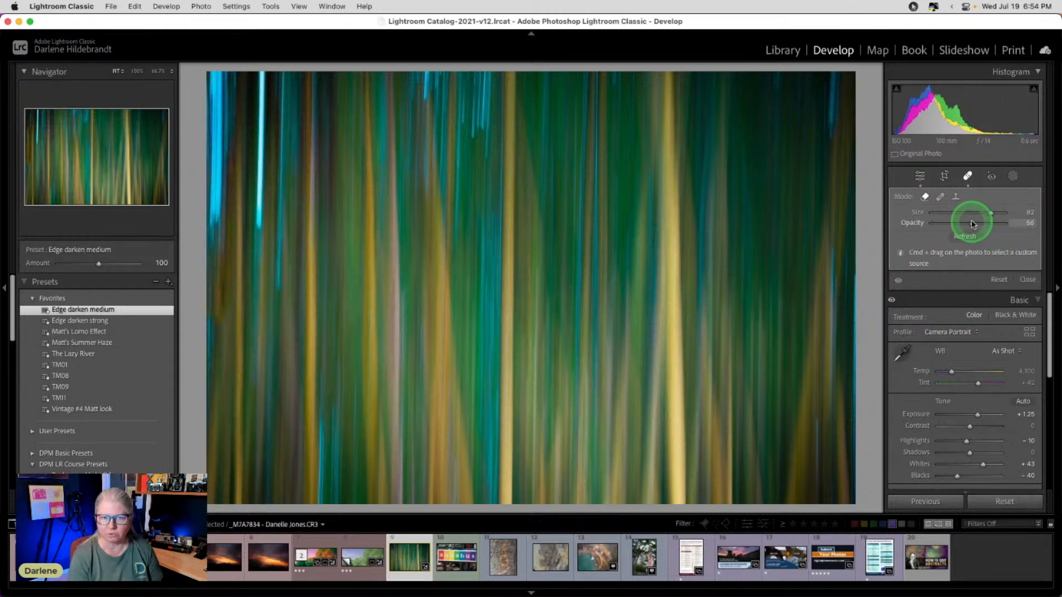
{"action": "left_click", "coordinate": [962, 237]}
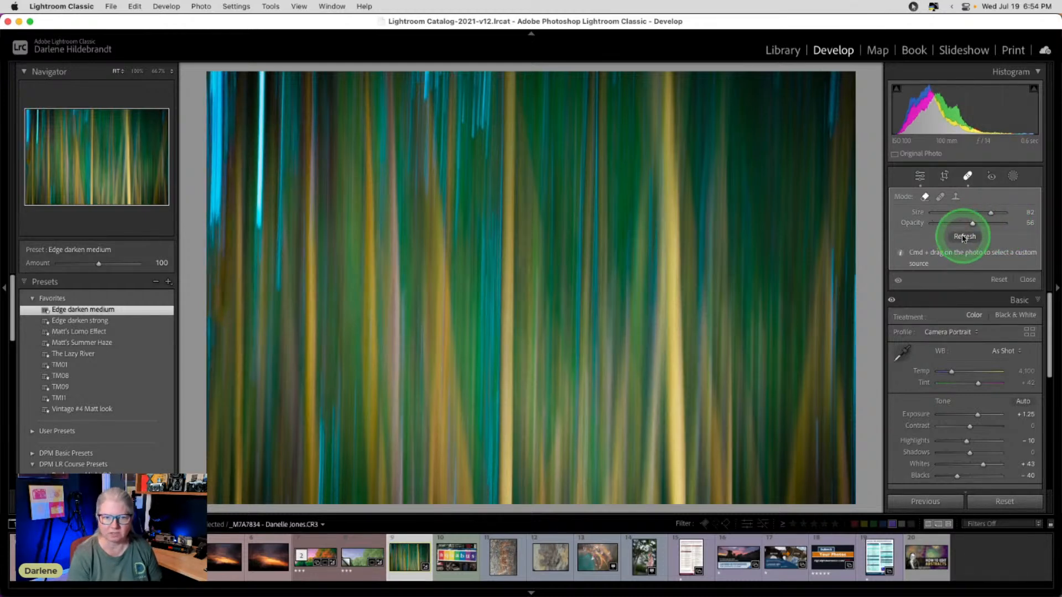
Step: Compare the photo with and without the streak removal, and set the removal's Opacity to 67
{"action": "left_click", "coordinate": [898, 281]}
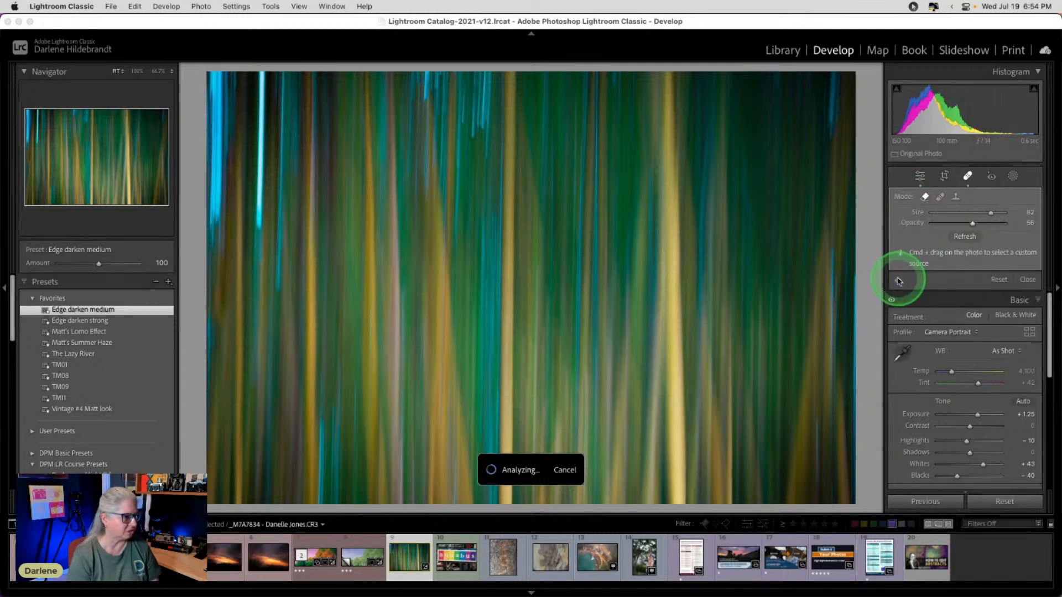
{"action": "left_click", "coordinate": [897, 282]}
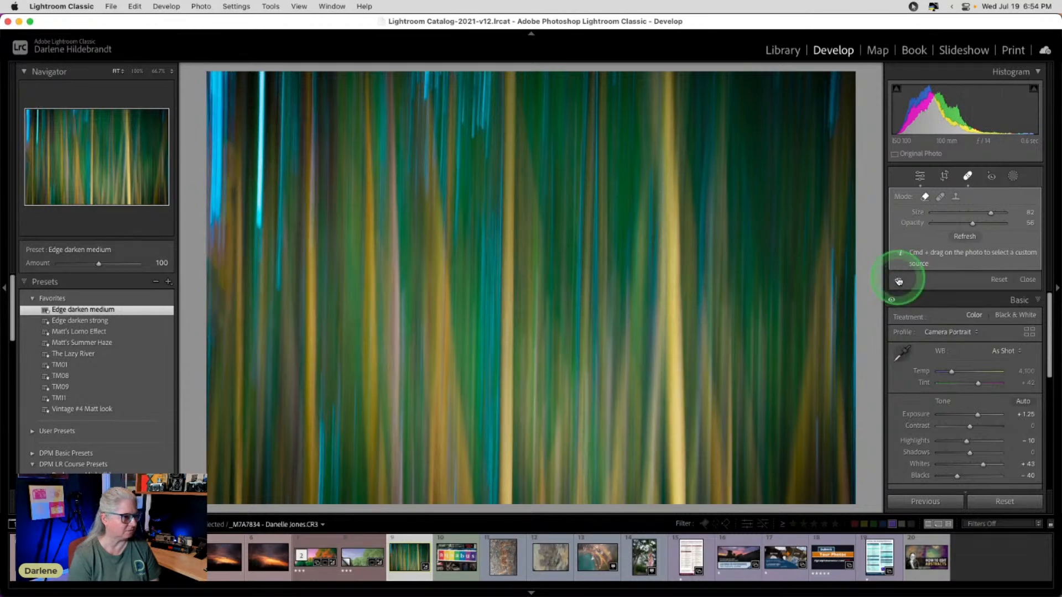
{"action": "left_click", "coordinate": [899, 282]}
{"action": "left_click", "coordinate": [898, 282]}
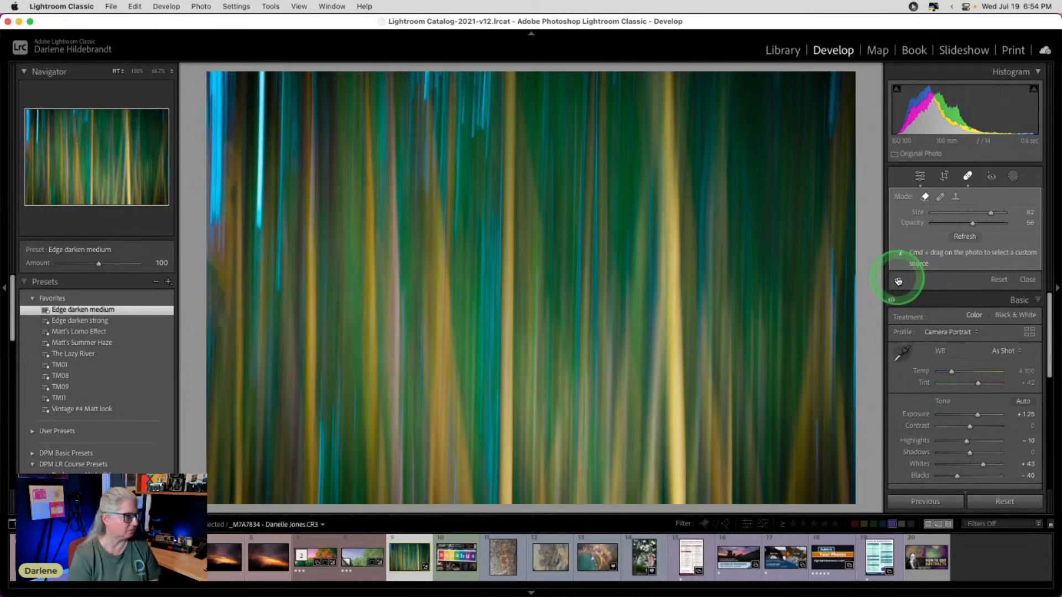
{"action": "mouse_move", "coordinate": [972, 223]}
{"action": "left_mouse_down"}
{"action": "mouse_move", "coordinate": [1015, 225]}
{"action": "mouse_move", "coordinate": [828, 226]}
{"action": "mouse_move", "coordinate": [980, 224]}
{"action": "left_mouse_up"}
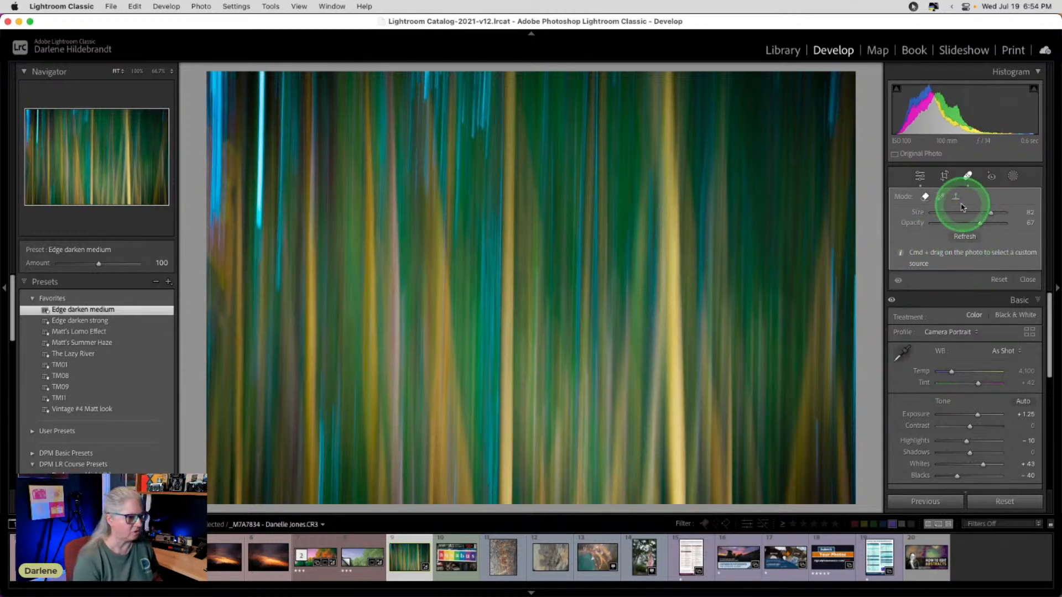
Step: Switch the upper left edge streak's removal to Heal, sample it from the green and gold area left of centre, and set Feather 63 and Opacity 54
{"action": "left_click", "coordinate": [941, 197]}
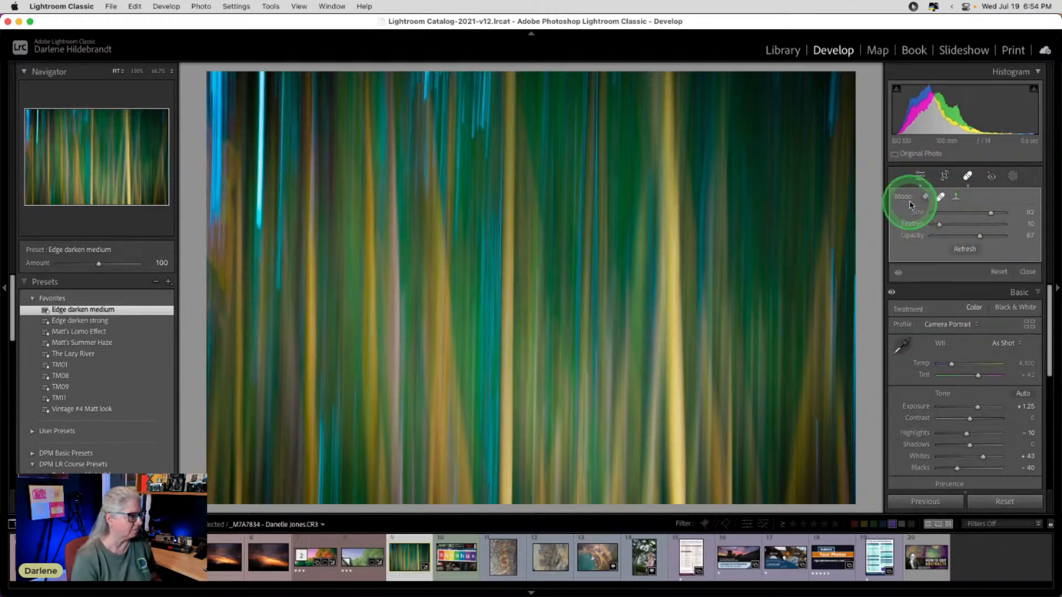
{"action": "left_click_drag", "start_coordinate": [291, 166], "coordinate": [287, 413]}
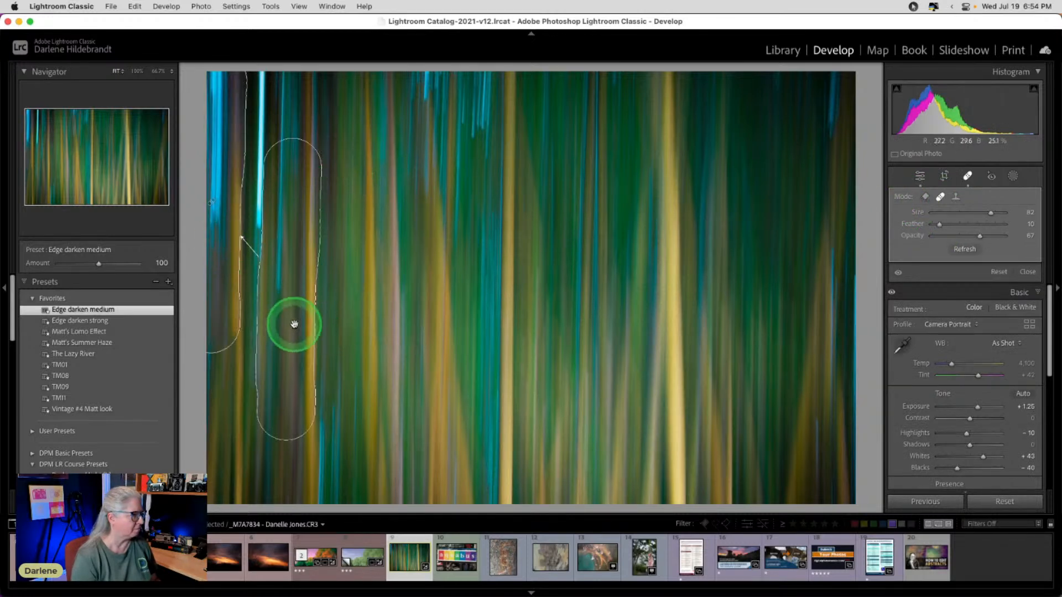
{"action": "left_click_drag", "start_coordinate": [295, 324], "coordinate": [343, 323]}
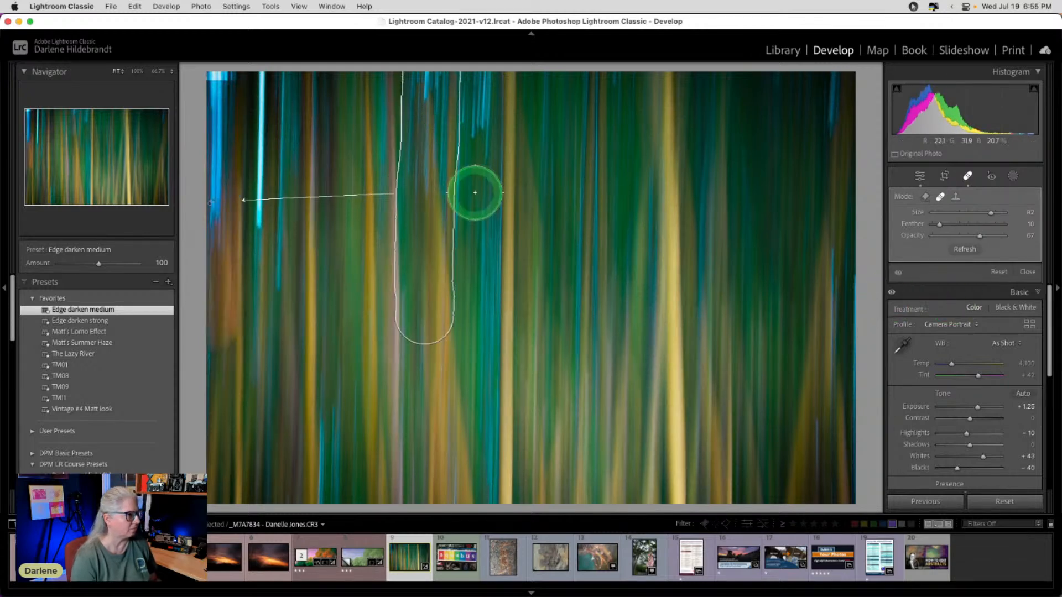
{"action": "mouse_move", "coordinate": [446, 168]}
{"action": "left_mouse_down"}
{"action": "mouse_move", "coordinate": [425, 159]}
{"action": "mouse_move", "coordinate": [424, 182]}
{"action": "left_mouse_up"}
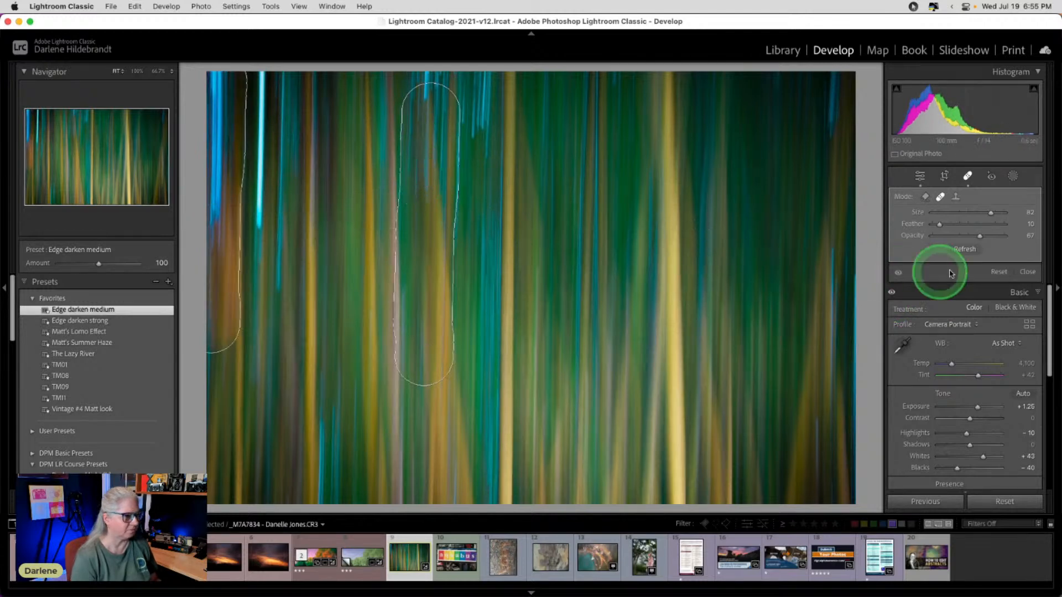
{"action": "mouse_move", "coordinate": [981, 236]}
{"action": "left_mouse_down"}
{"action": "mouse_move", "coordinate": [1016, 235]}
{"action": "mouse_move", "coordinate": [820, 245]}
{"action": "left_mouse_up"}
{"action": "left_click", "coordinate": [977, 225]}
{"action": "left_click_drag", "start_coordinate": [934, 235], "coordinate": [975, 238]}
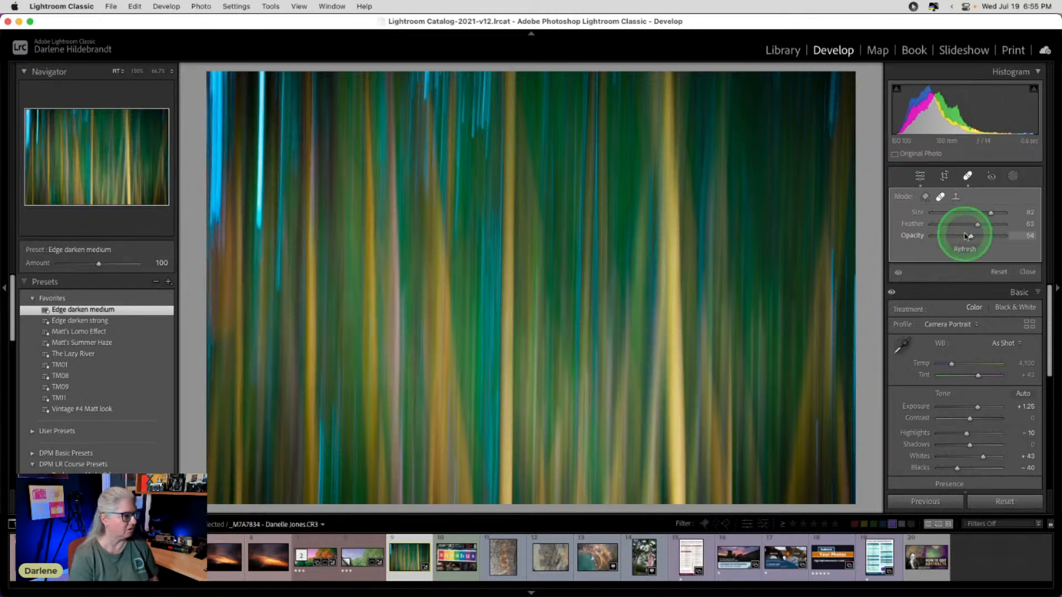
Step: Heal the second bright blue streak near the photo's upper left at Size 79, discarding the earlier attempts
{"action": "key", "text": "Delete"}
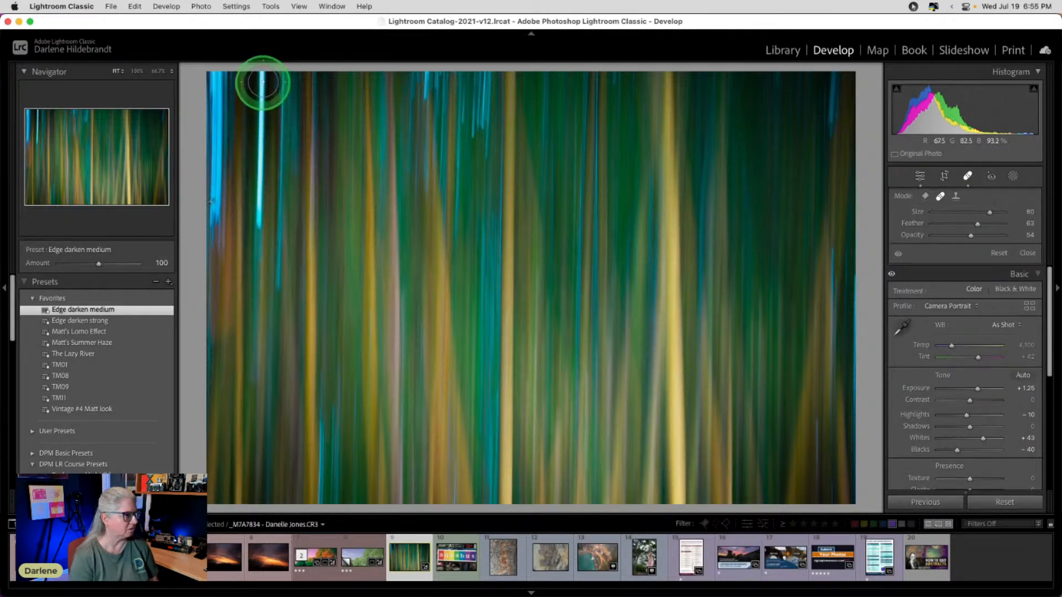
{"action": "left_click_drag", "start_coordinate": [260, 83], "coordinate": [263, 232]}
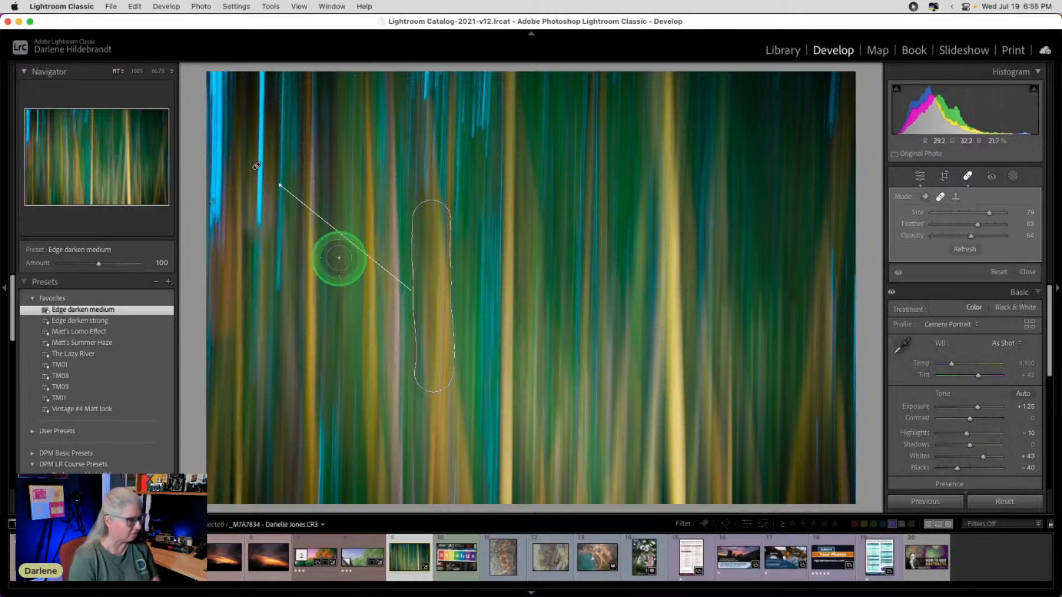
{"action": "key", "text": "Delete"}
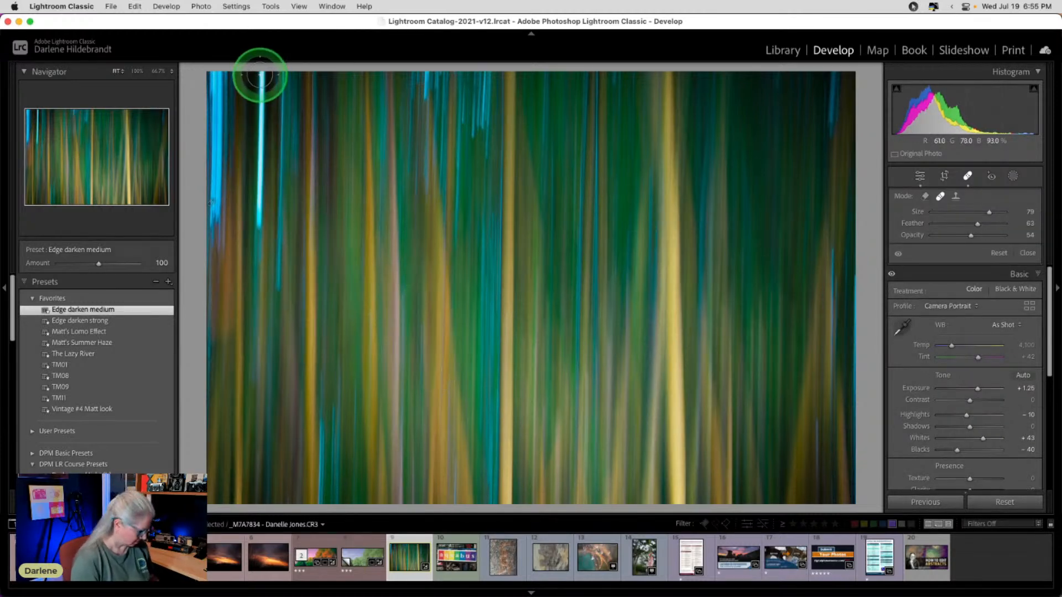
{"action": "left_click_drag", "start_coordinate": [260, 76], "coordinate": [257, 219]}
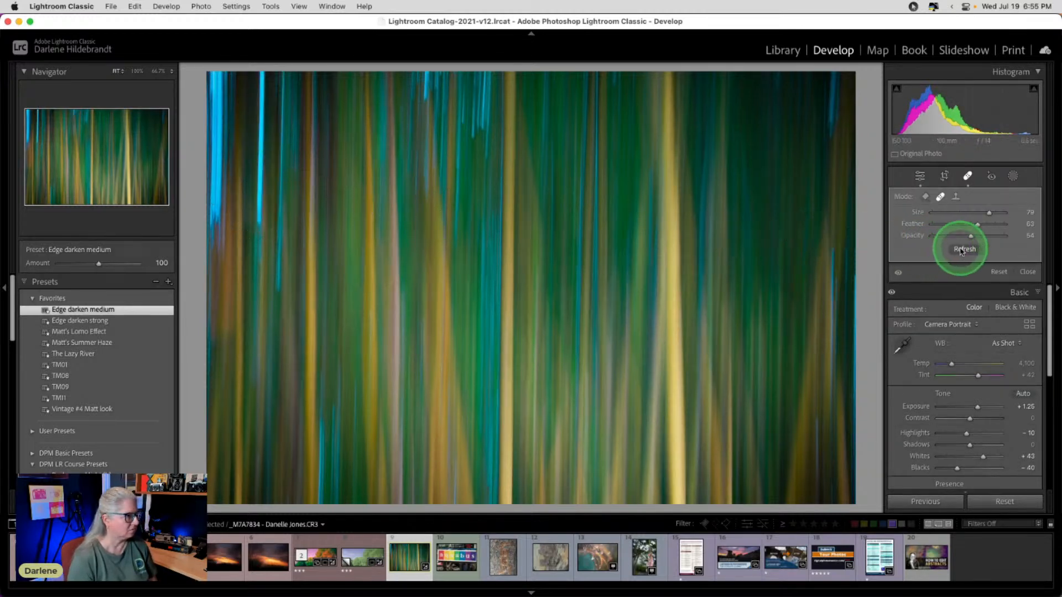
Step: Compare the photo with and without the healing spots on the two bright streaks
{"action": "left_click", "coordinate": [898, 273]}
{"action": "left_click", "coordinate": [898, 273]}
{"action": "left_click", "coordinate": [898, 274]}
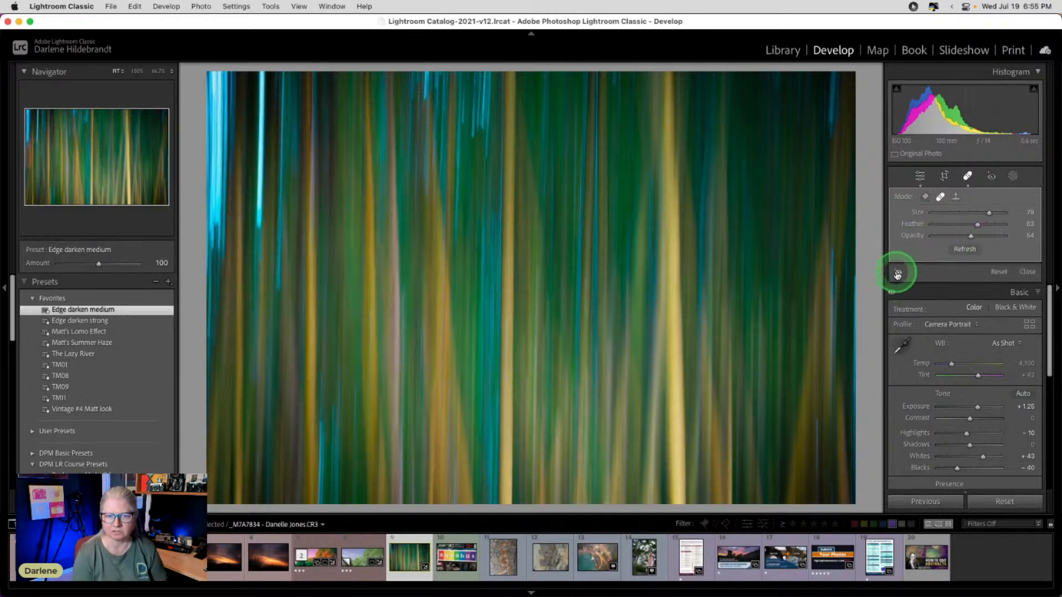
{"action": "left_click", "coordinate": [897, 274]}
{"action": "left_click", "coordinate": [898, 274]}
{"action": "left_click", "coordinate": [898, 274]}
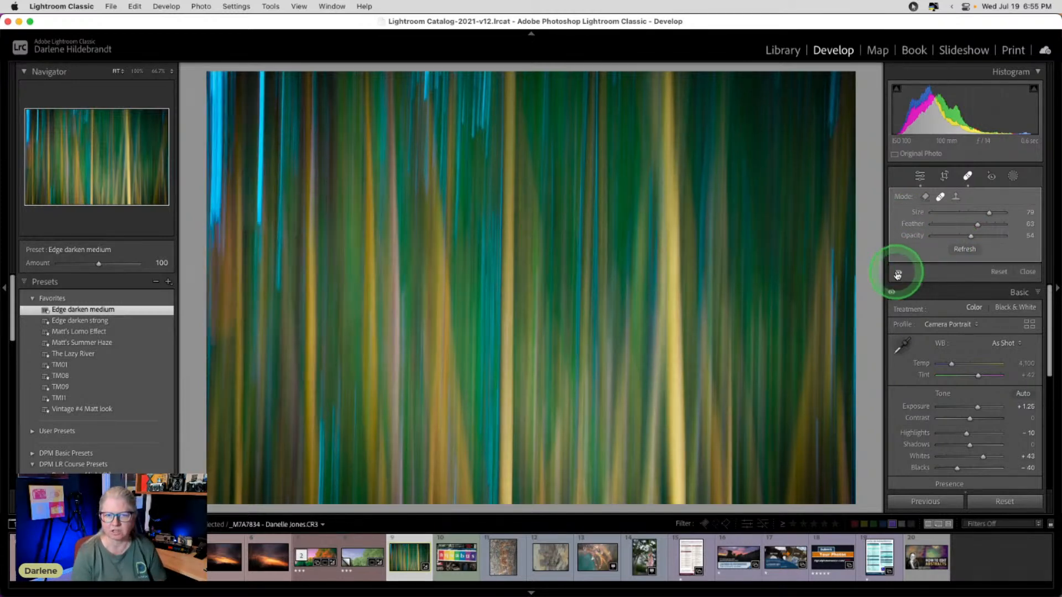
{"action": "left_click", "coordinate": [898, 275]}
{"action": "left_click", "coordinate": [898, 274]}
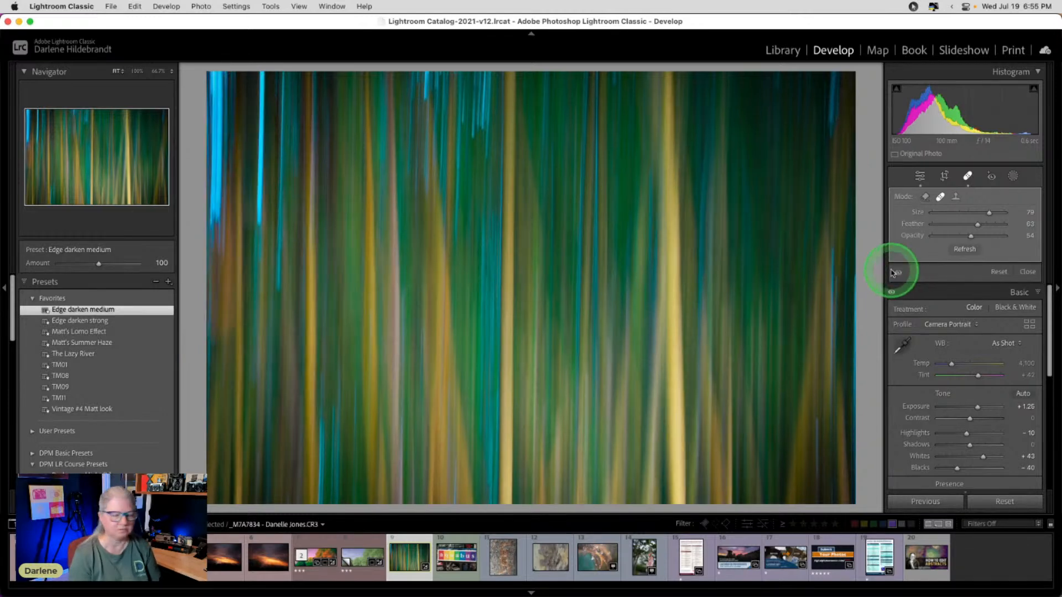
{"action": "left_click", "coordinate": [898, 274]}
{"action": "left_click", "coordinate": [897, 274]}
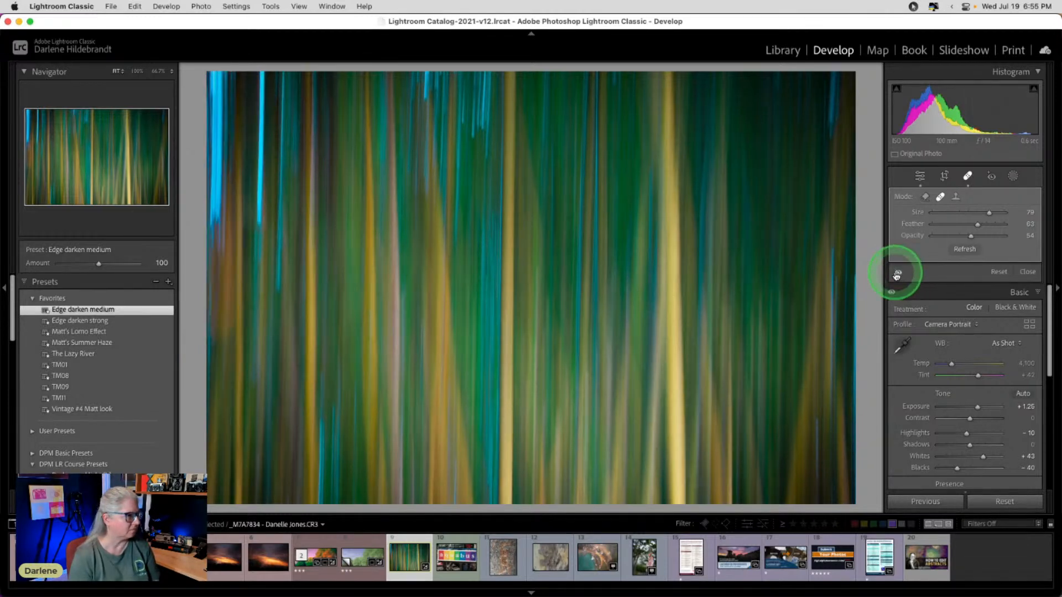
Step: Resample the edge streak's healing spot from the teal area just left of the central trunk, set its Opacity to 46, and finish healing
{"action": "left_click", "coordinate": [217, 147]}
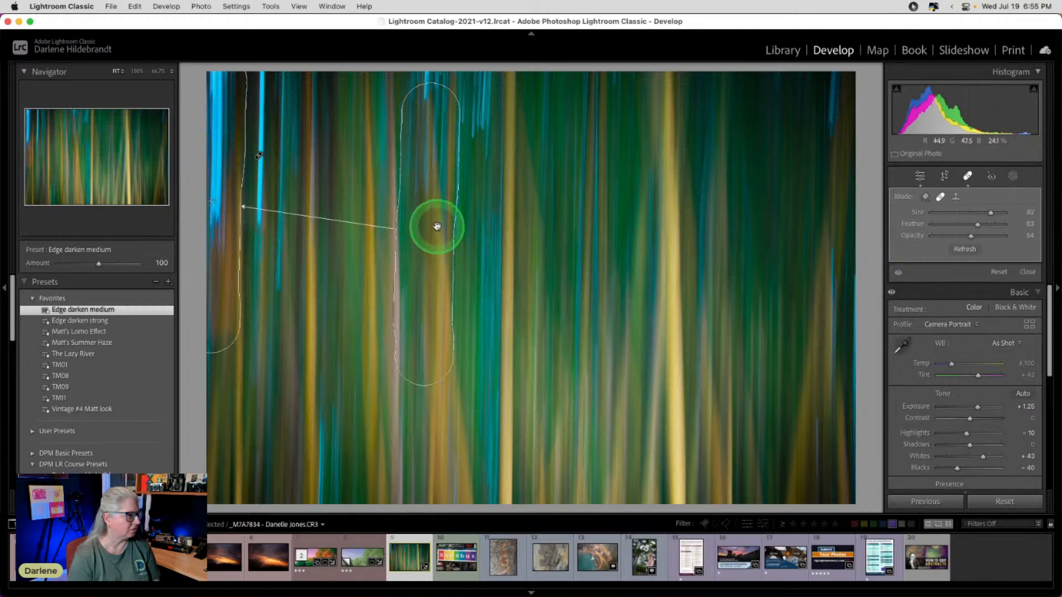
{"action": "mouse_move", "coordinate": [436, 230]}
{"action": "left_mouse_down"}
{"action": "mouse_move", "coordinate": [475, 207]}
{"action": "mouse_move", "coordinate": [483, 183]}
{"action": "mouse_move", "coordinate": [470, 183]}
{"action": "mouse_move", "coordinate": [472, 209]}
{"action": "left_mouse_up"}
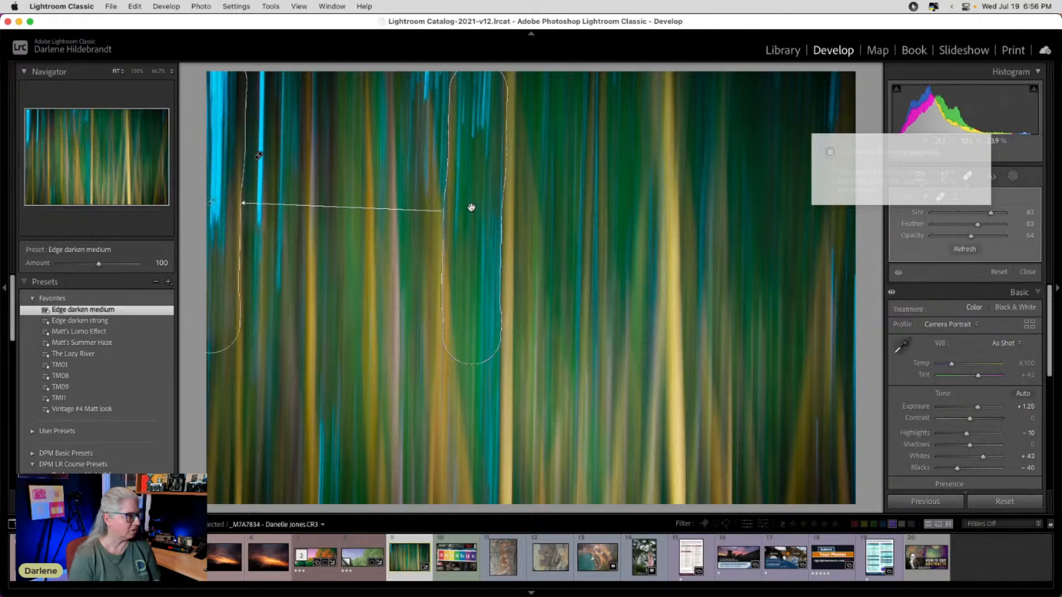
{"action": "left_click", "coordinate": [471, 208]}
{"action": "left_click_drag", "start_coordinate": [971, 236], "coordinate": [965, 240]}
{"action": "left_click", "coordinate": [1027, 272]}
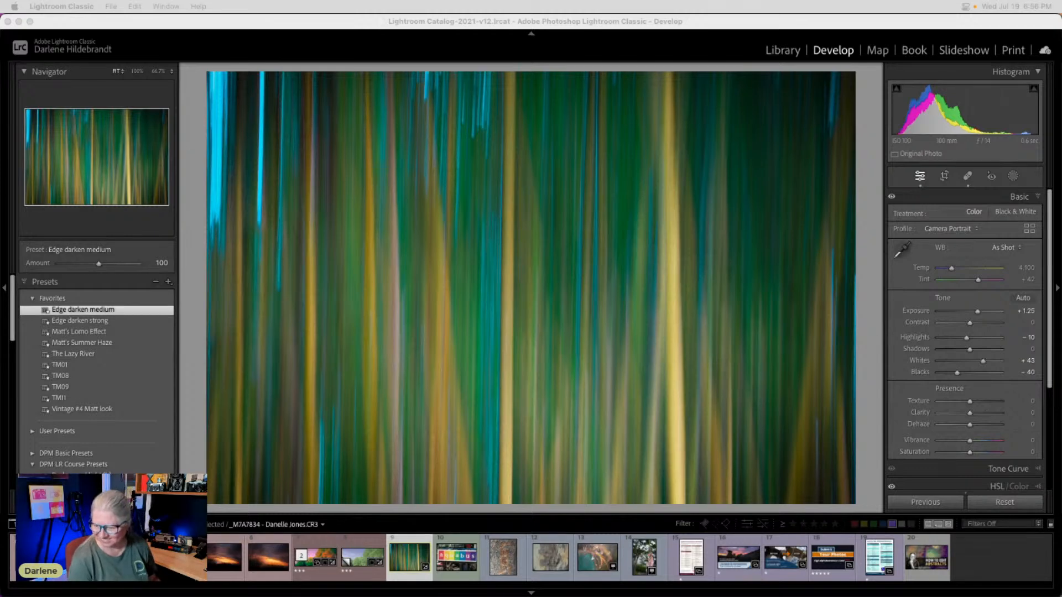
Step: Set the photo's Texture to +79, Clarity to +62 and Dehaze to +42, and compare it with the unedited version
{"action": "left_click_drag", "start_coordinate": [970, 402], "coordinate": [794, 408]}
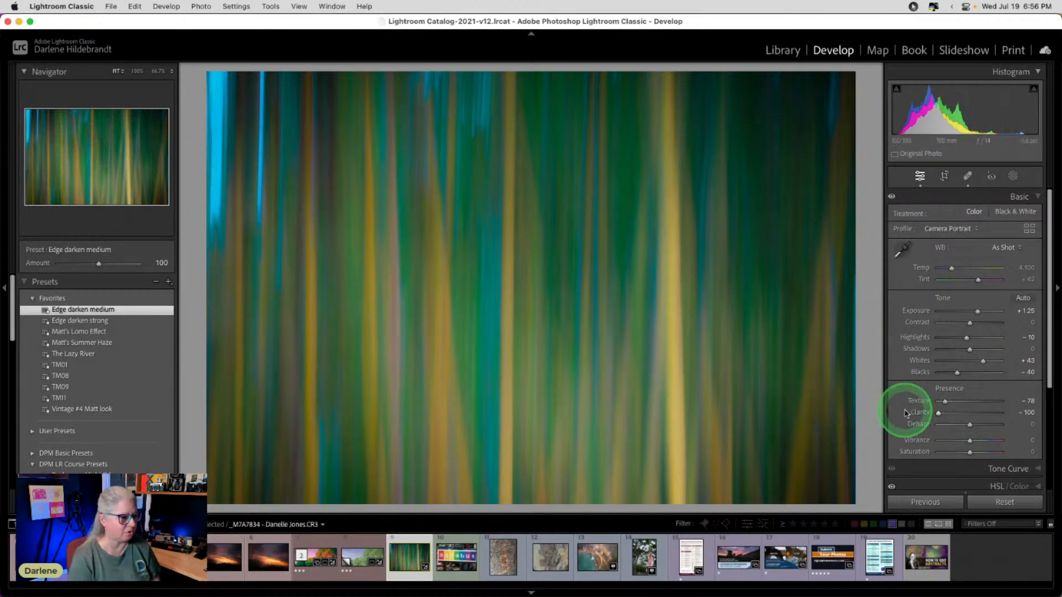
{"action": "left_click_drag", "start_coordinate": [937, 412], "coordinate": [983, 422]}
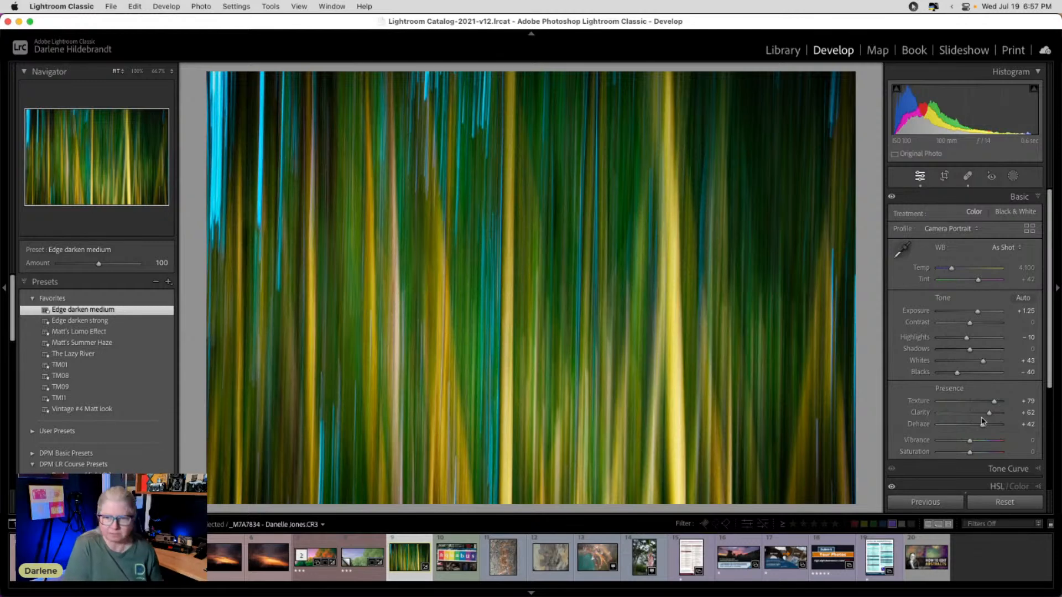
{"action": "key", "text": "backslash"}
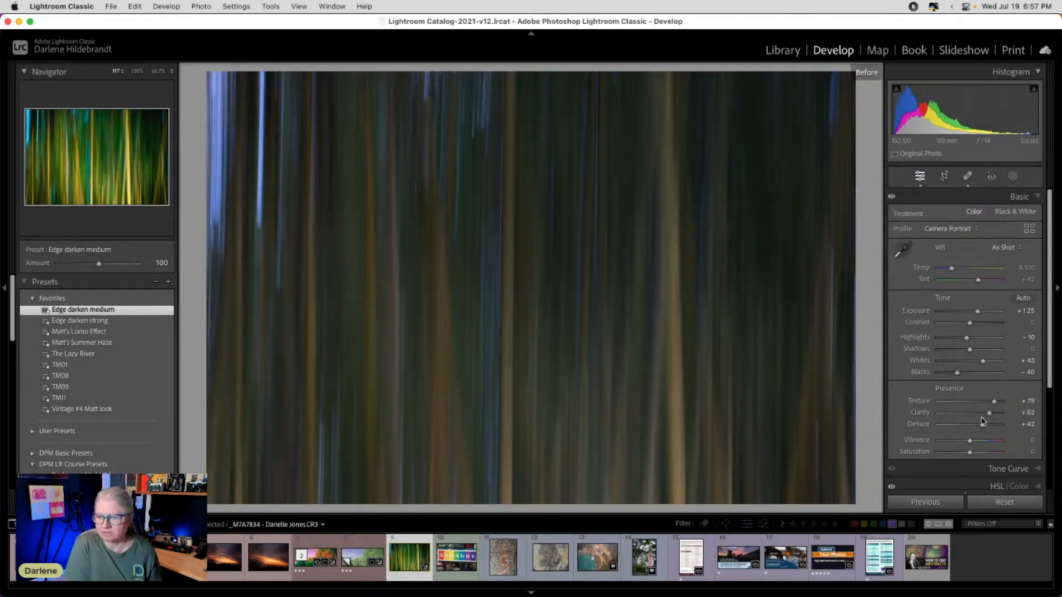
{"action": "key", "text": "backslash"}
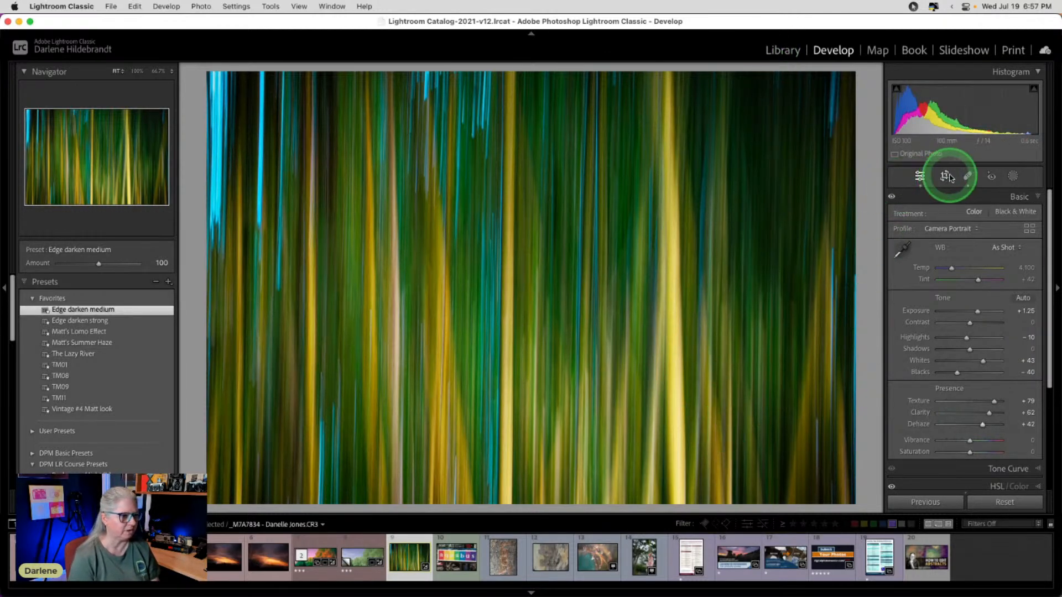
Step: Clone the upper-centre blue streaks onto the dark area at the photo's upper right at Opacity 100
{"action": "left_click", "coordinate": [967, 177]}
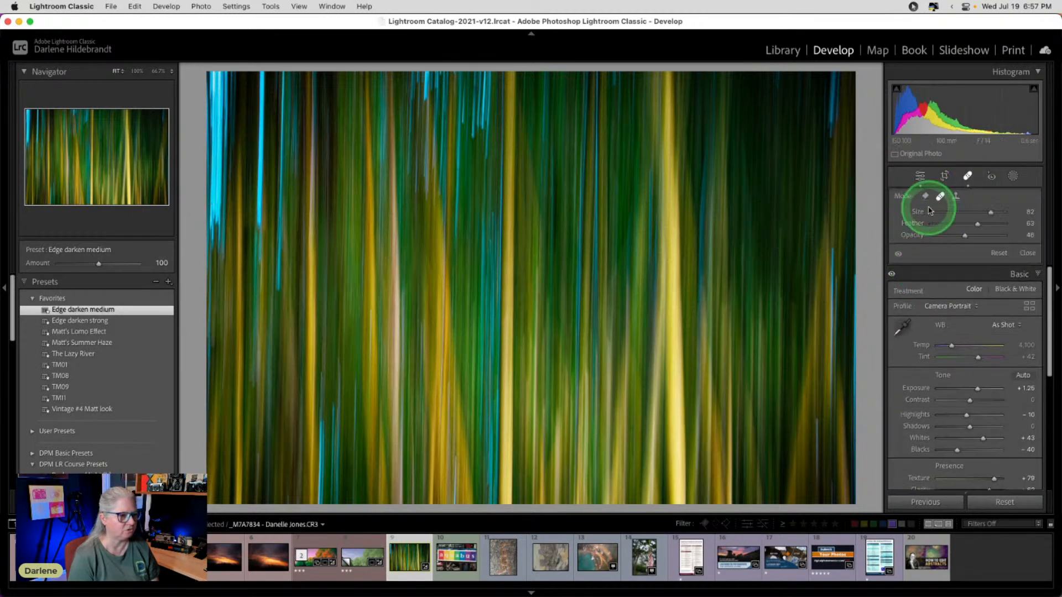
{"action": "left_click", "coordinate": [956, 198]}
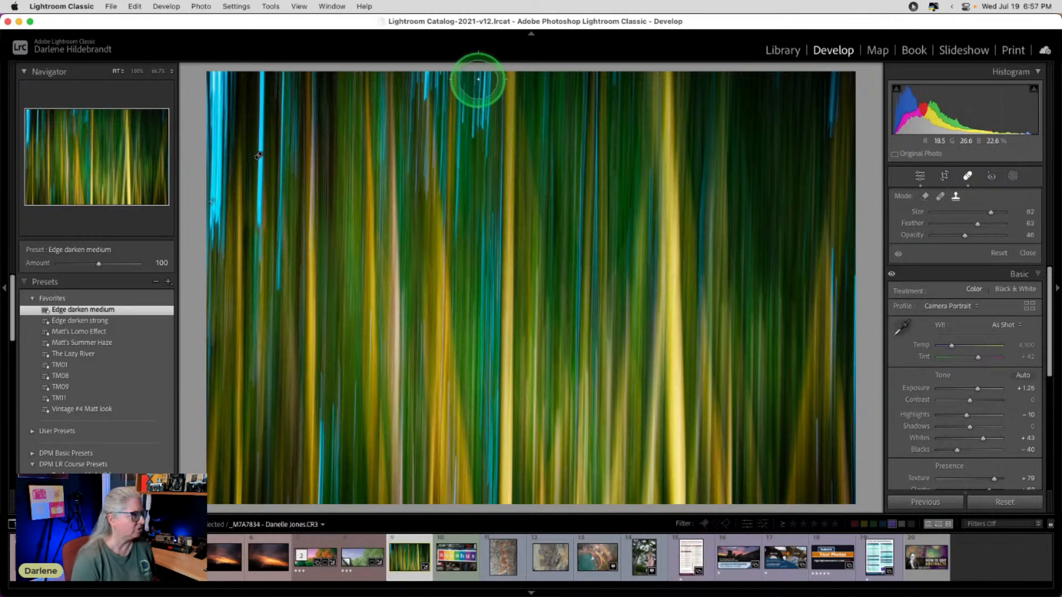
{"action": "left_click_drag", "start_coordinate": [478, 78], "coordinate": [477, 169]}
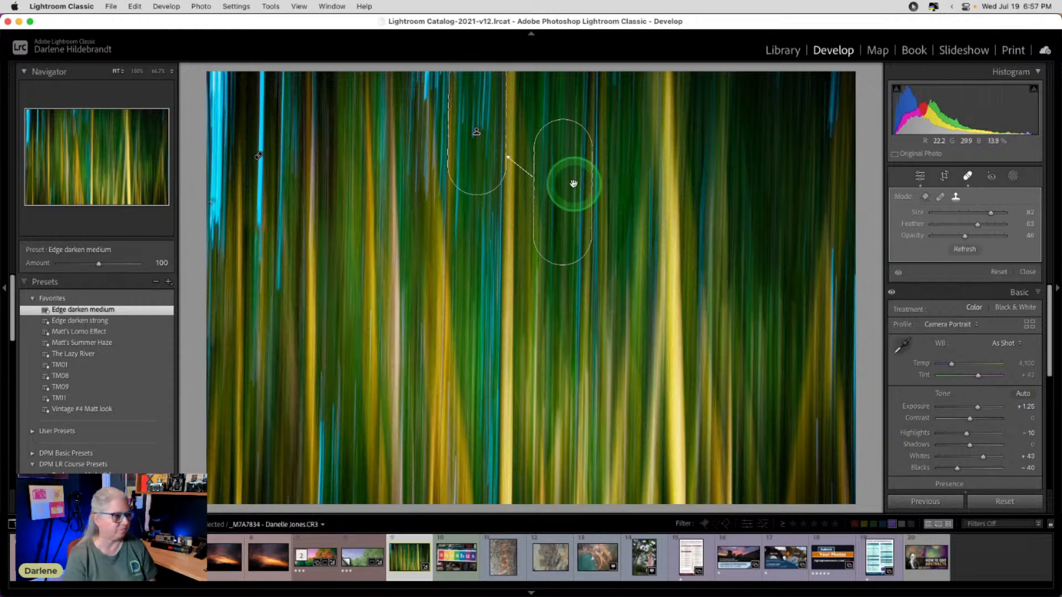
{"action": "mouse_move", "coordinate": [474, 157]}
{"action": "left_mouse_down"}
{"action": "mouse_move", "coordinate": [652, 161]}
{"action": "mouse_move", "coordinate": [762, 138]}
{"action": "left_mouse_up"}
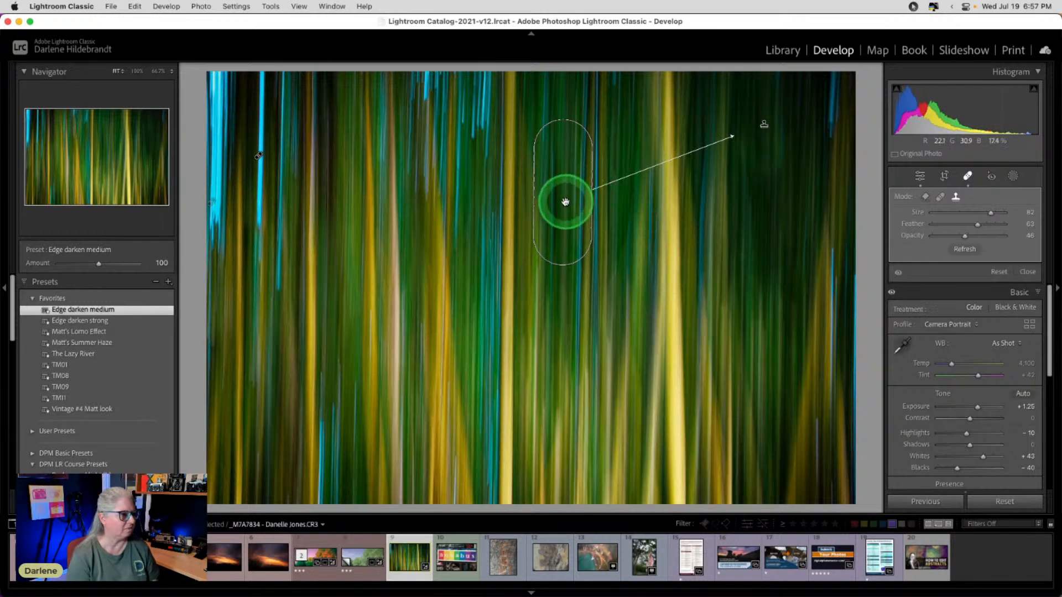
{"action": "left_click_drag", "start_coordinate": [565, 214], "coordinate": [473, 122]}
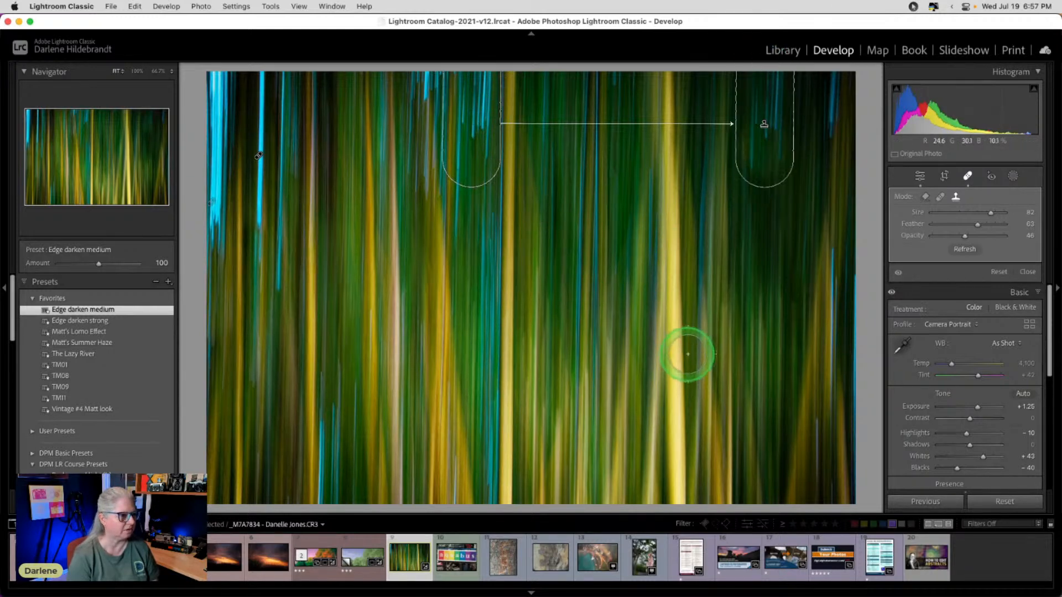
{"action": "left_click_drag", "start_coordinate": [965, 238], "coordinate": [1029, 236]}
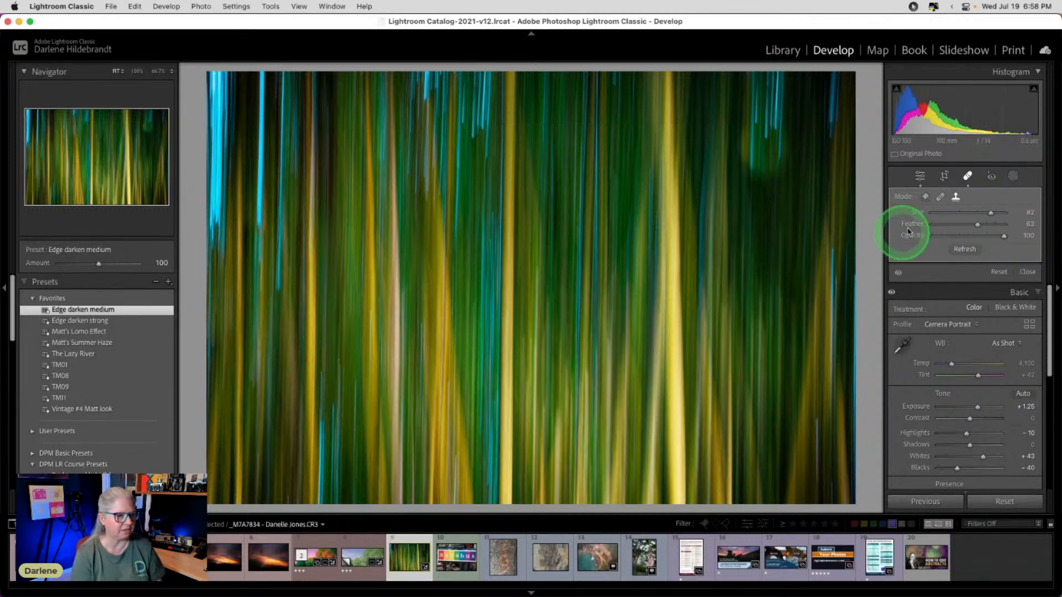
Step: Change the upper right cloned streaks to Heal mode and set their Opacity to 98
{"action": "left_click", "coordinate": [940, 199]}
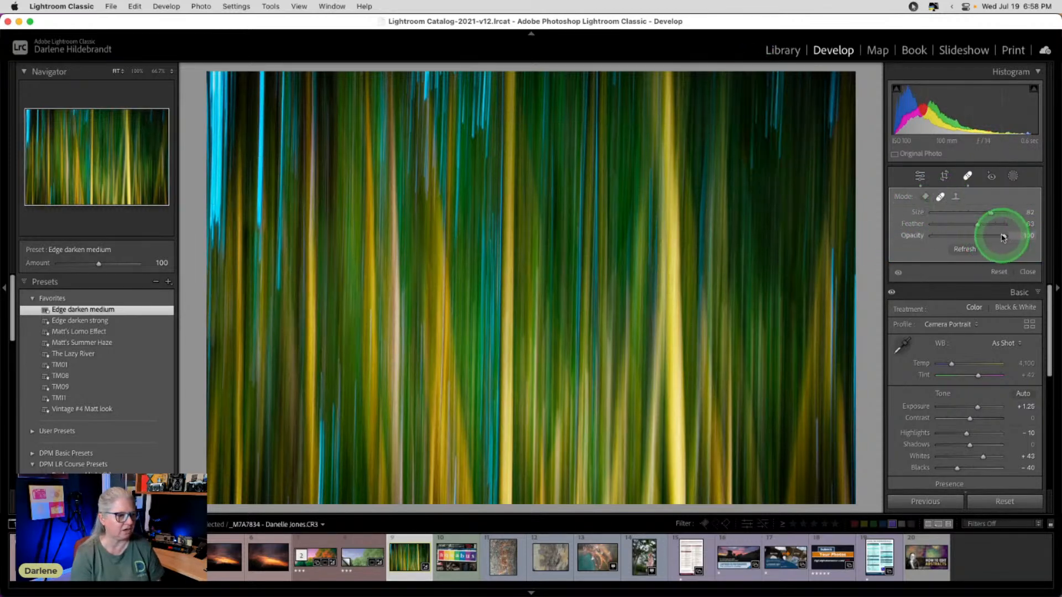
{"action": "mouse_move", "coordinate": [1004, 238]}
{"action": "left_mouse_down"}
{"action": "mouse_move", "coordinate": [976, 238]}
{"action": "mouse_move", "coordinate": [994, 238]}
{"action": "left_mouse_up"}
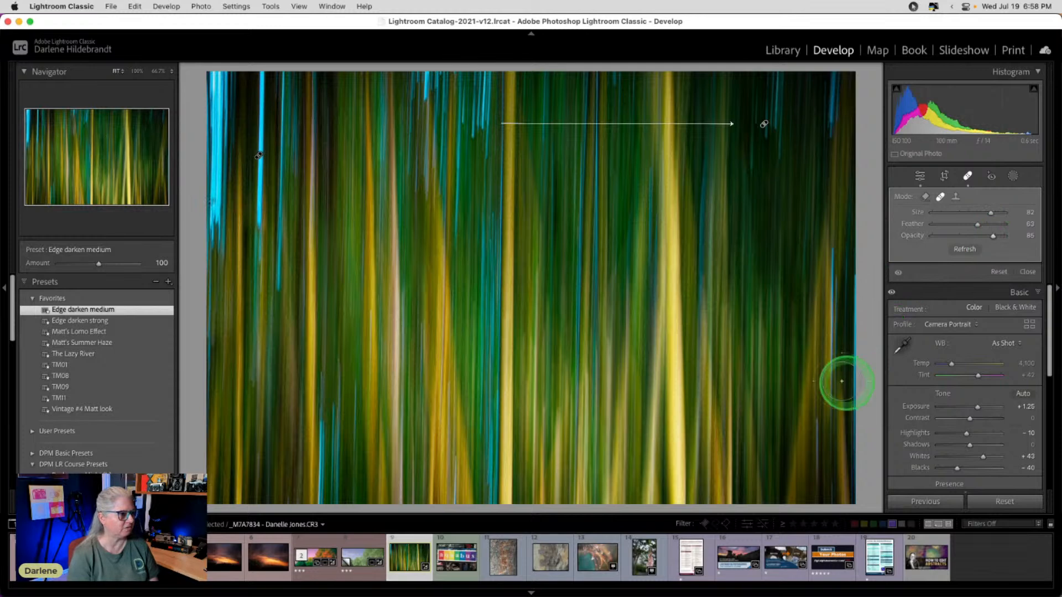
{"action": "left_click_drag", "start_coordinate": [996, 238], "coordinate": [1003, 238]}
{"action": "left_click", "coordinate": [1002, 238]}
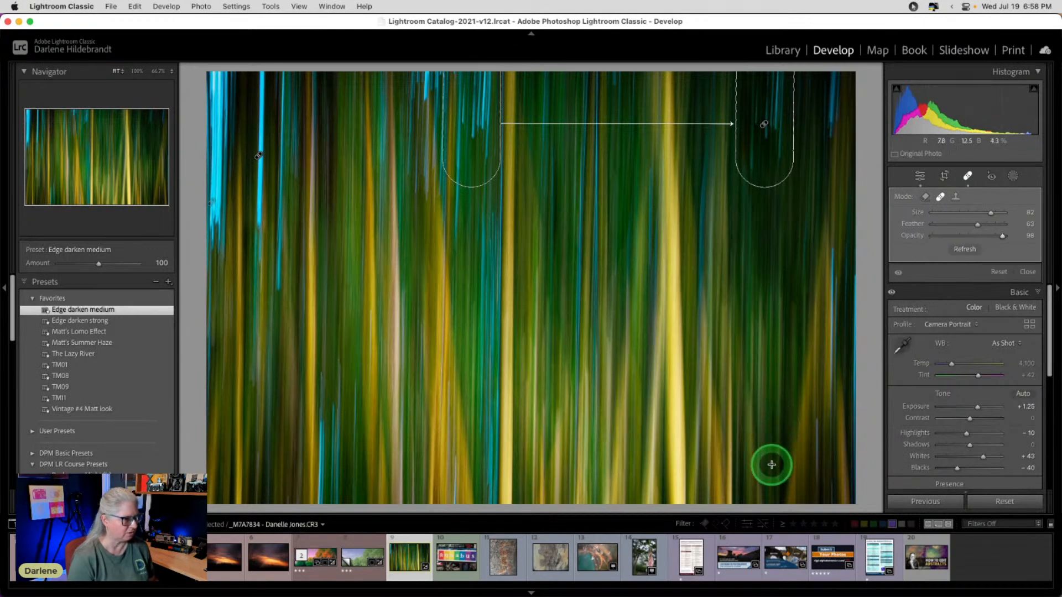
Step: Heal blue streaks from the photo's lower left onto its lower right at Opacity 76, compare with and without the spots, and finish healing
{"action": "left_click_drag", "start_coordinate": [772, 430], "coordinate": [774, 514]}
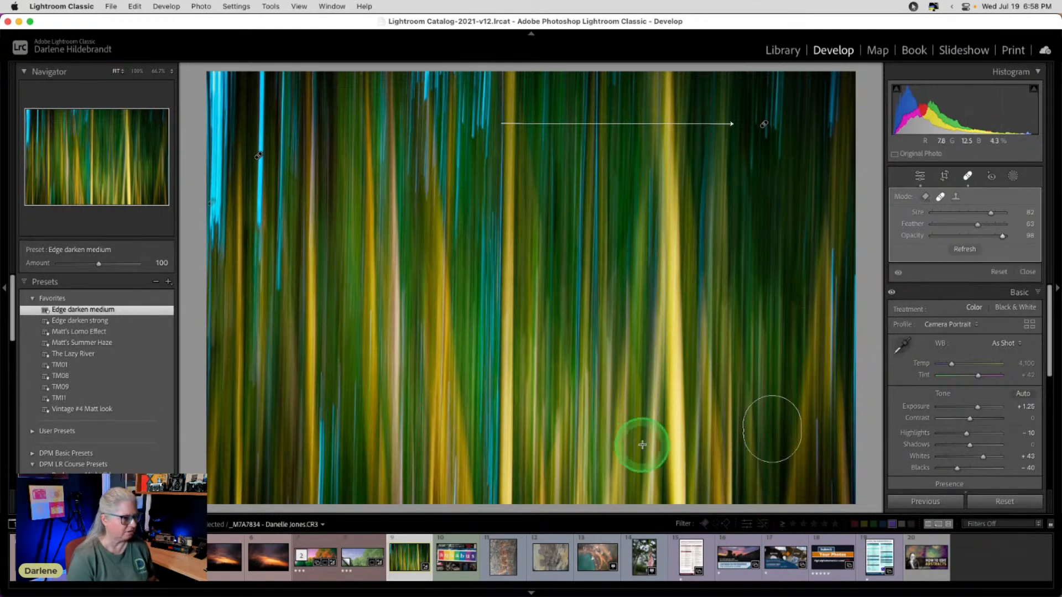
{"action": "mouse_move", "coordinate": [767, 438]}
{"action": "left_mouse_down"}
{"action": "mouse_move", "coordinate": [688, 430]}
{"action": "mouse_move", "coordinate": [588, 403]}
{"action": "mouse_move", "coordinate": [581, 391]}
{"action": "mouse_move", "coordinate": [386, 429]}
{"action": "mouse_move", "coordinate": [330, 460]}
{"action": "mouse_move", "coordinate": [344, 455]}
{"action": "left_mouse_up"}
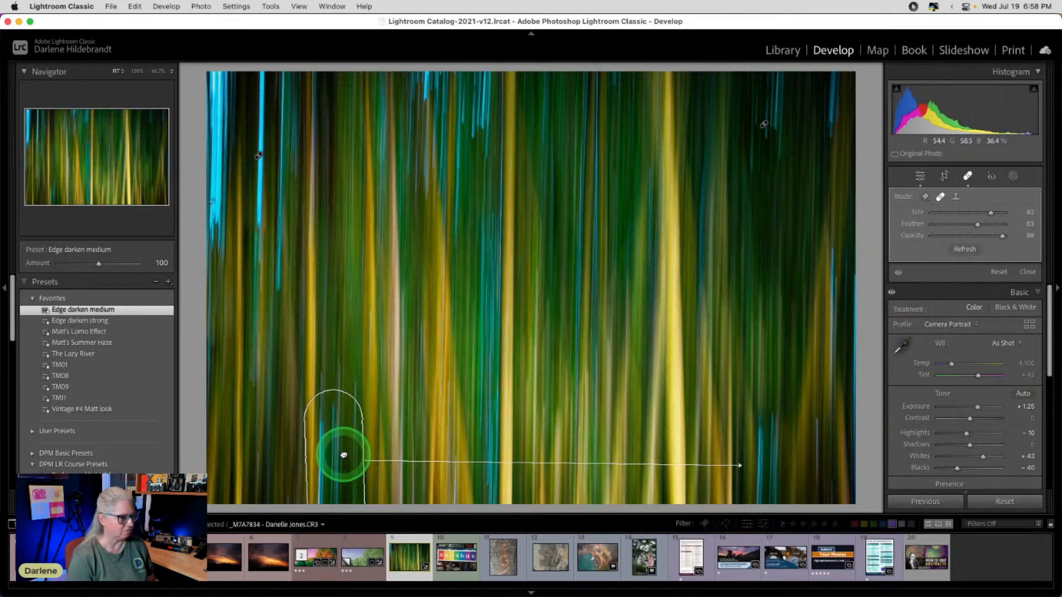
{"action": "left_click_drag", "start_coordinate": [1001, 236], "coordinate": [992, 238]}
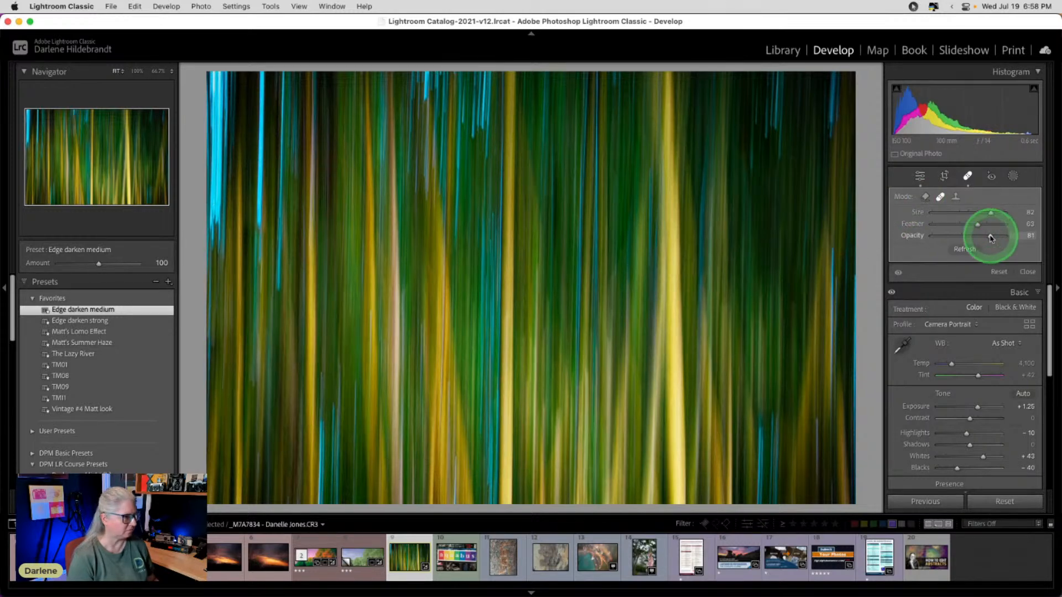
{"action": "mouse_move", "coordinate": [334, 418]}
{"action": "left_mouse_down"}
{"action": "mouse_move", "coordinate": [334, 479]}
{"action": "mouse_move", "coordinate": [344, 477]}
{"action": "mouse_move", "coordinate": [326, 473]}
{"action": "left_mouse_up"}
{"action": "mouse_move", "coordinate": [988, 242]}
{"action": "left_mouse_down"}
{"action": "mouse_move", "coordinate": [1010, 239]}
{"action": "mouse_move", "coordinate": [988, 238]}
{"action": "left_mouse_up"}
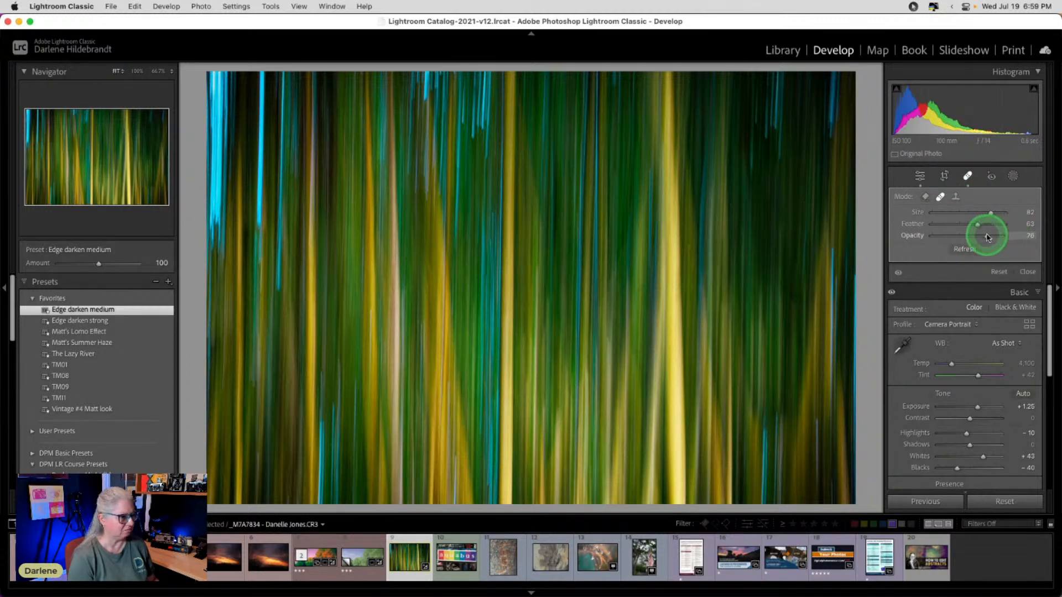
{"action": "left_click", "coordinate": [899, 273]}
{"action": "left_click", "coordinate": [899, 273]}
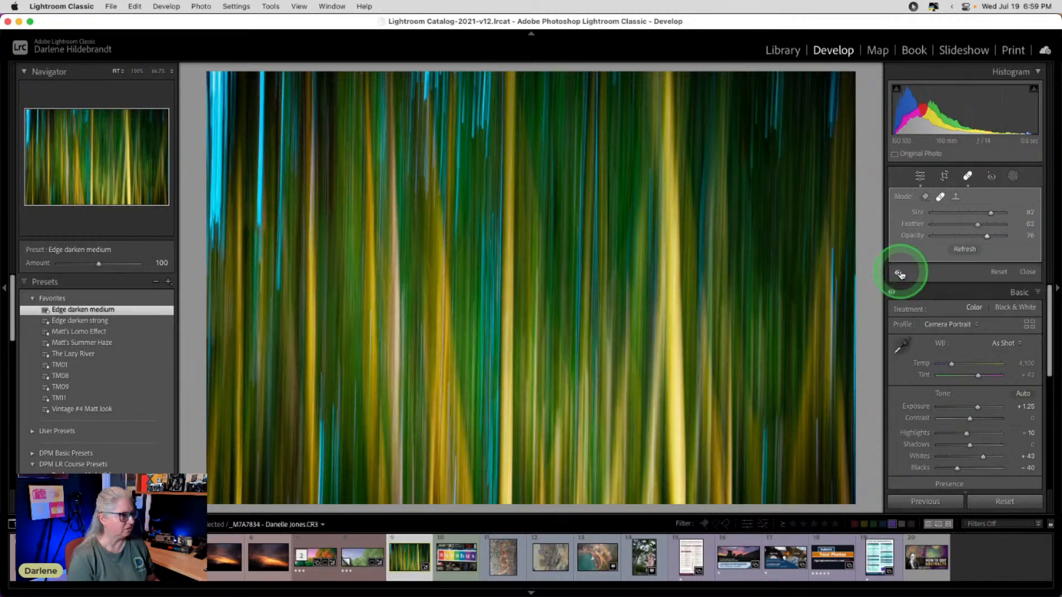
{"action": "left_click", "coordinate": [1028, 271]}
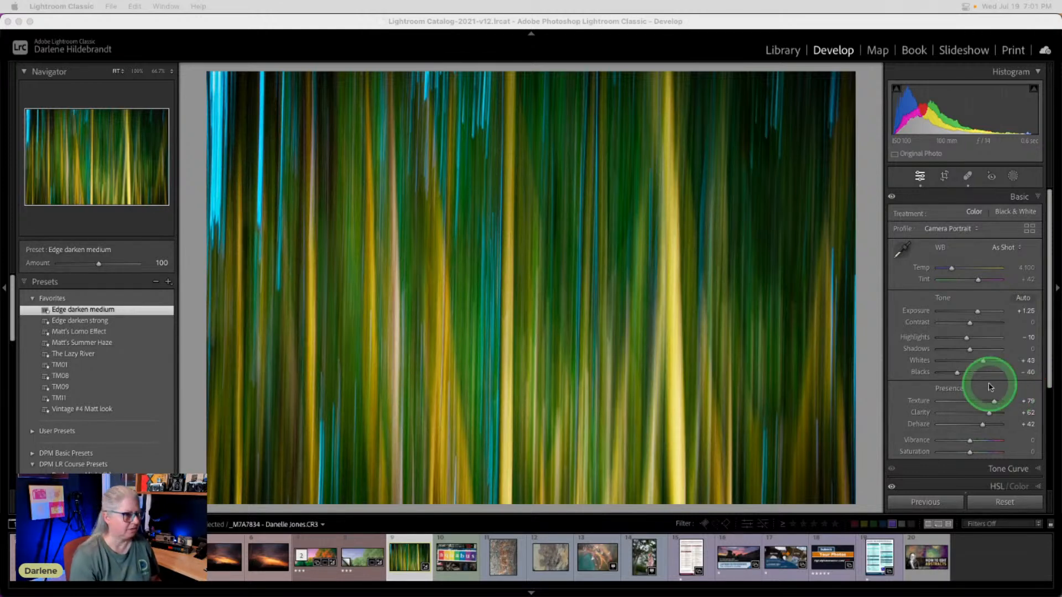
Step: Return to the Library grid and give the finished blurred forest photo the red colour label
{"action": "left_click", "coordinate": [876, 366]}
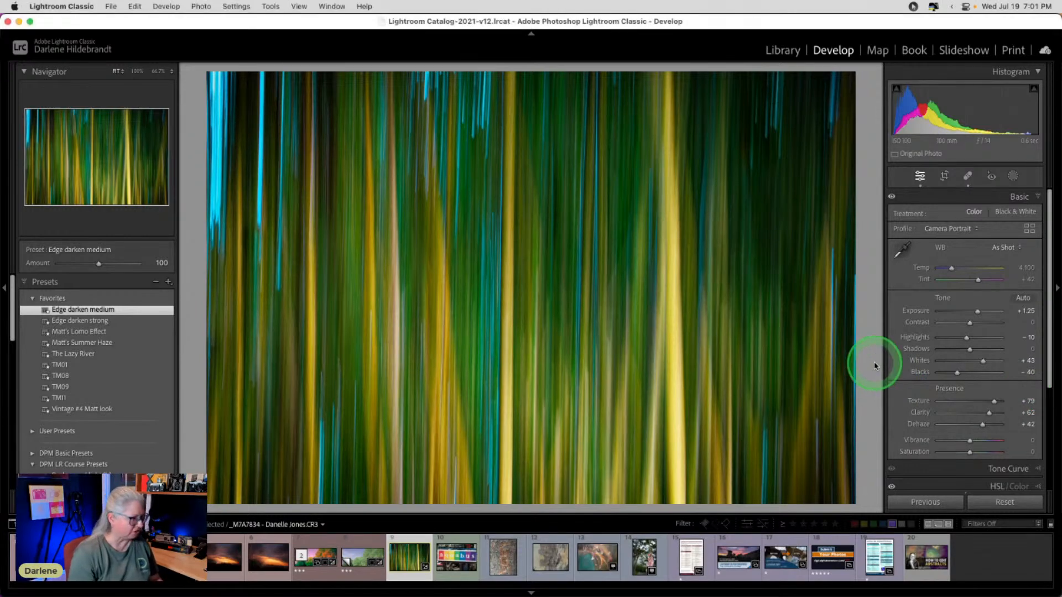
{"action": "key", "text": "g"}
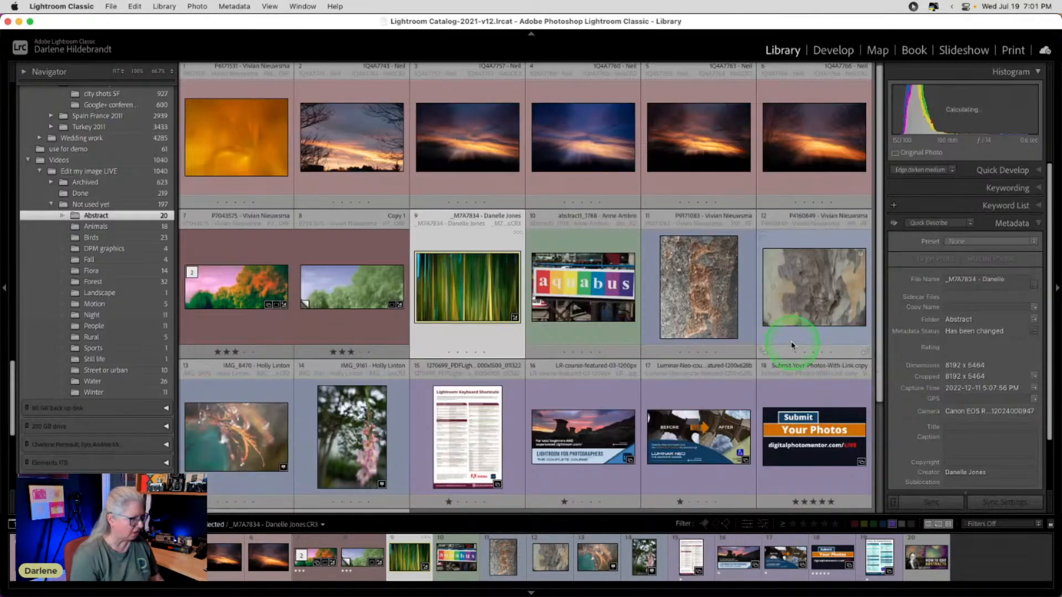
{"action": "key", "text": "6"}
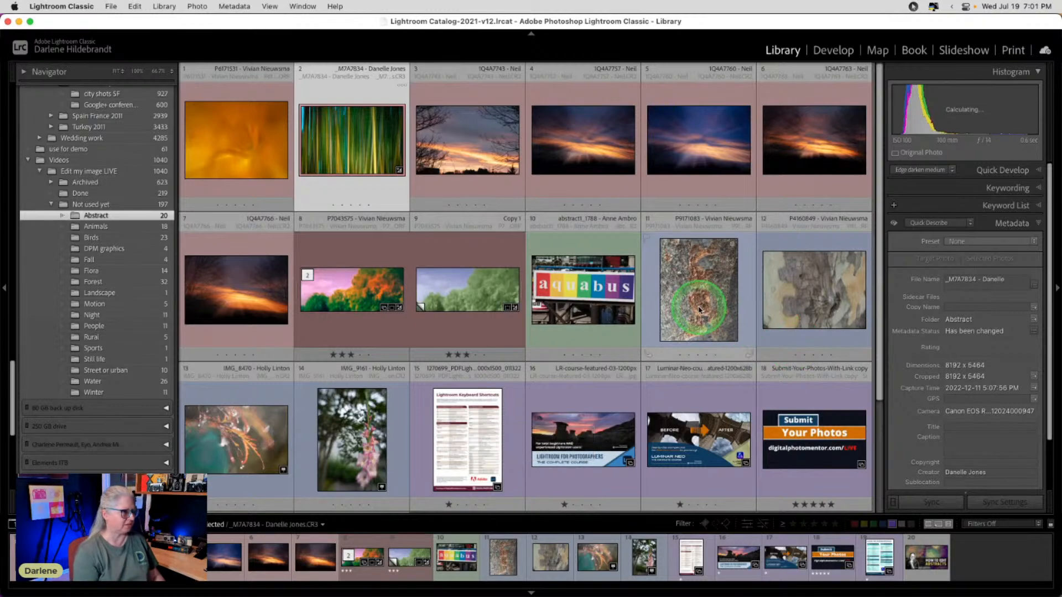
Step: Open the rainbow-coloured aquabus sign photo from the Abstract folder in the Develop module
{"action": "left_click", "coordinate": [582, 292]}
{"action": "double_click", "coordinate": [582, 292]}
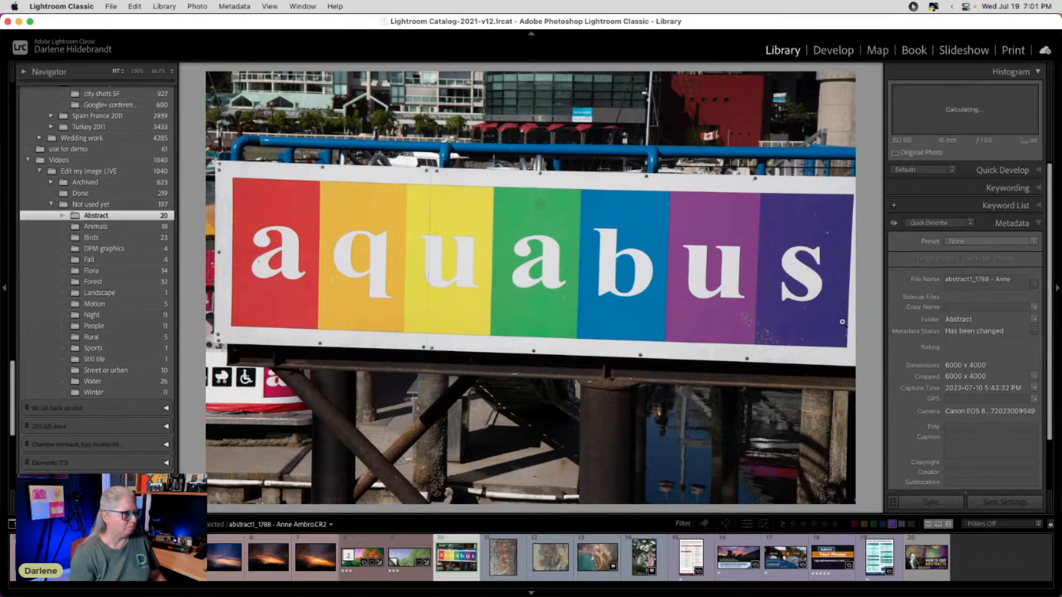
{"action": "key", "text": "d"}
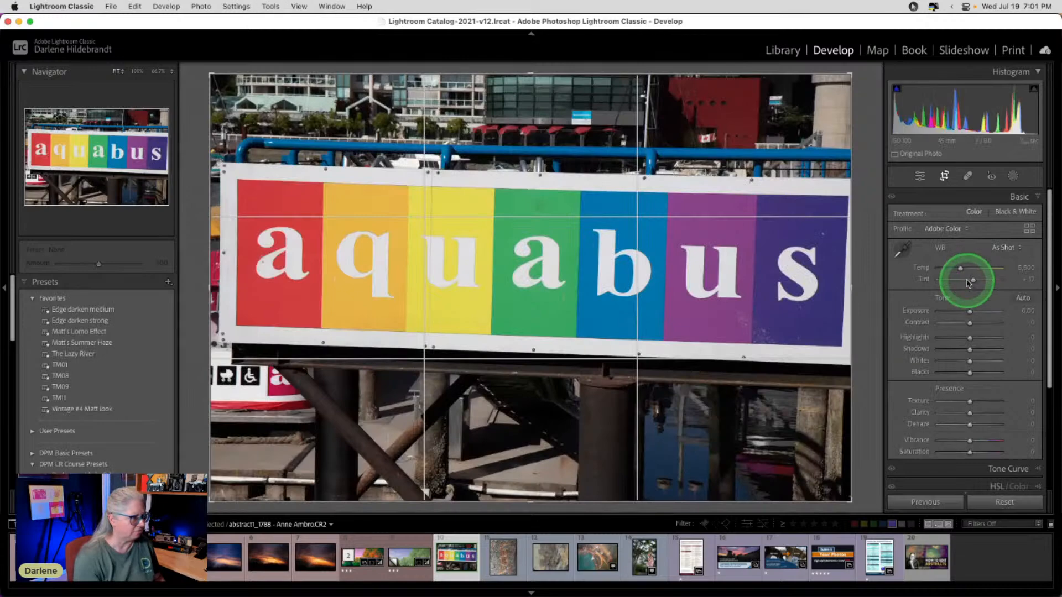
Step: Try to auto-straighten the aquabus photo and crop it tightly around the sign's white border
{"action": "left_click", "coordinate": [1021, 235]}
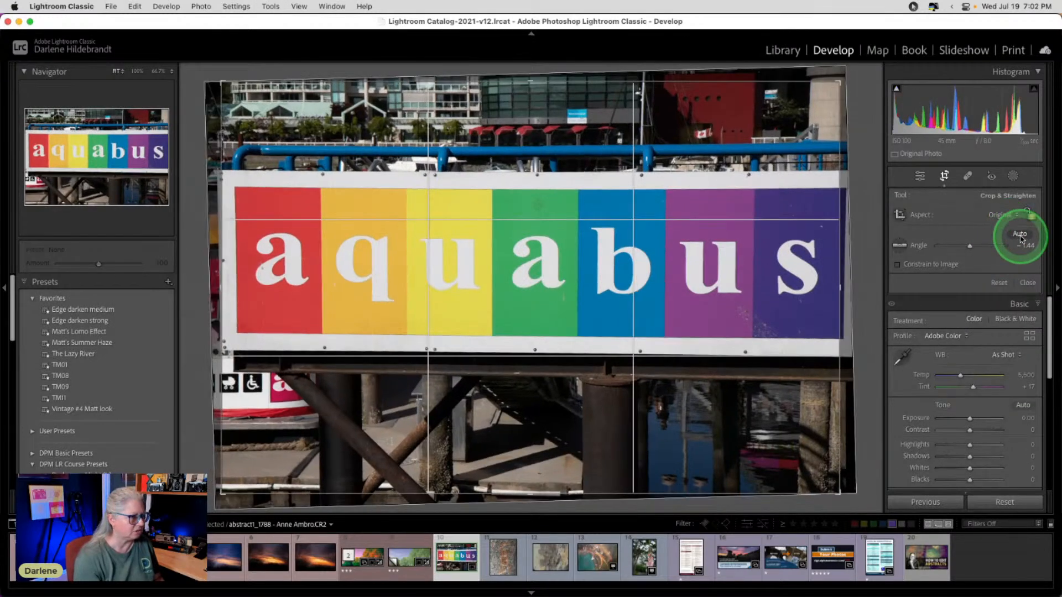
{"action": "double_click", "coordinate": [840, 286]}
{"action": "key", "text": "r"}
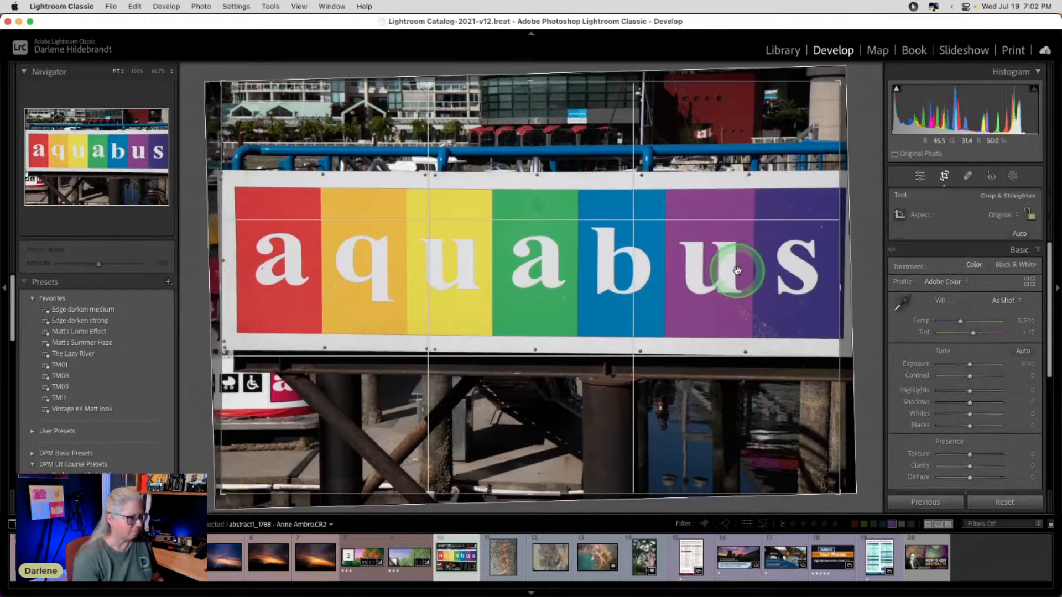
{"action": "left_click_drag", "start_coordinate": [718, 497], "coordinate": [723, 458]}
{"action": "left_click_drag", "start_coordinate": [838, 291], "coordinate": [841, 288]}
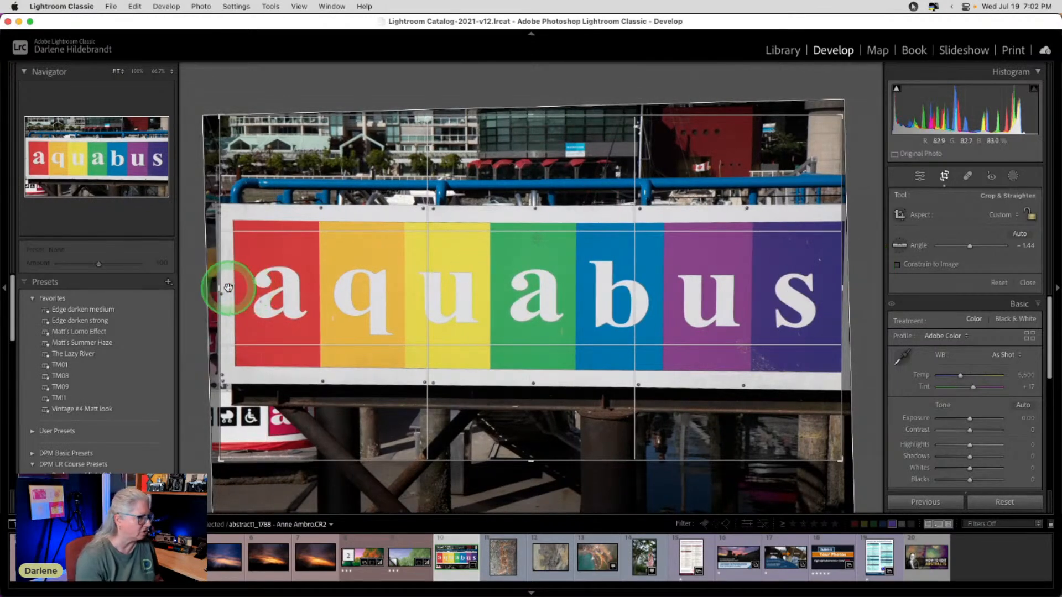
{"action": "left_click_drag", "start_coordinate": [219, 289], "coordinate": [222, 289]}
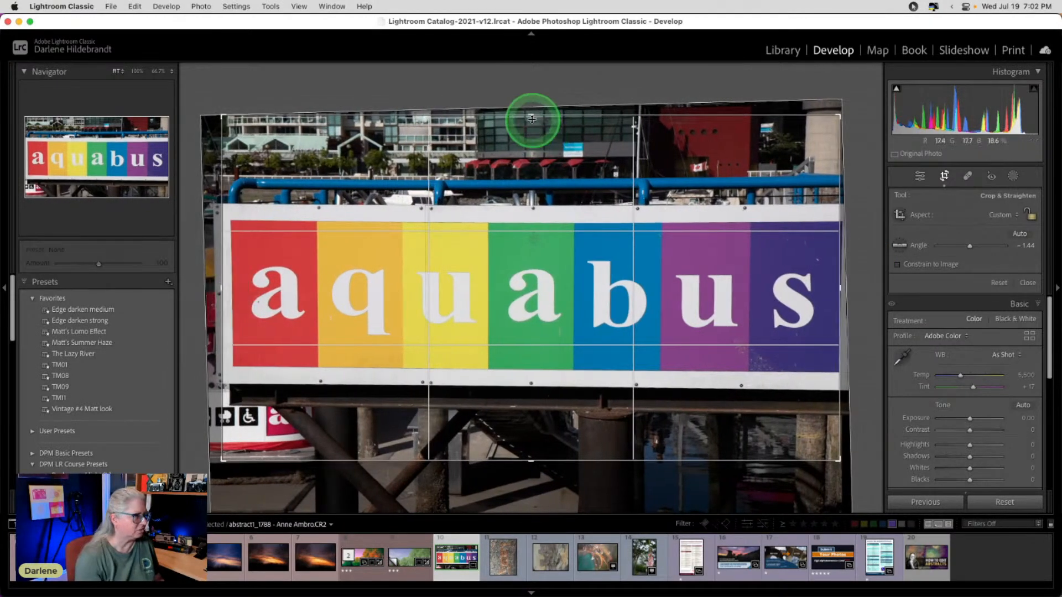
{"action": "left_click_drag", "start_coordinate": [532, 114], "coordinate": [531, 158]}
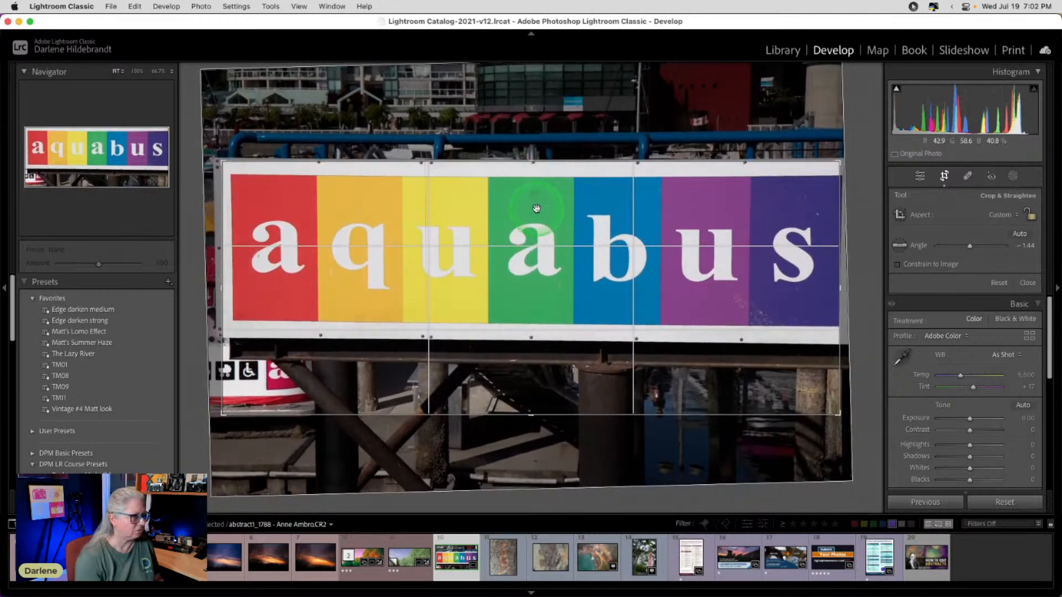
{"action": "left_click_drag", "start_coordinate": [531, 416], "coordinate": [530, 376]}
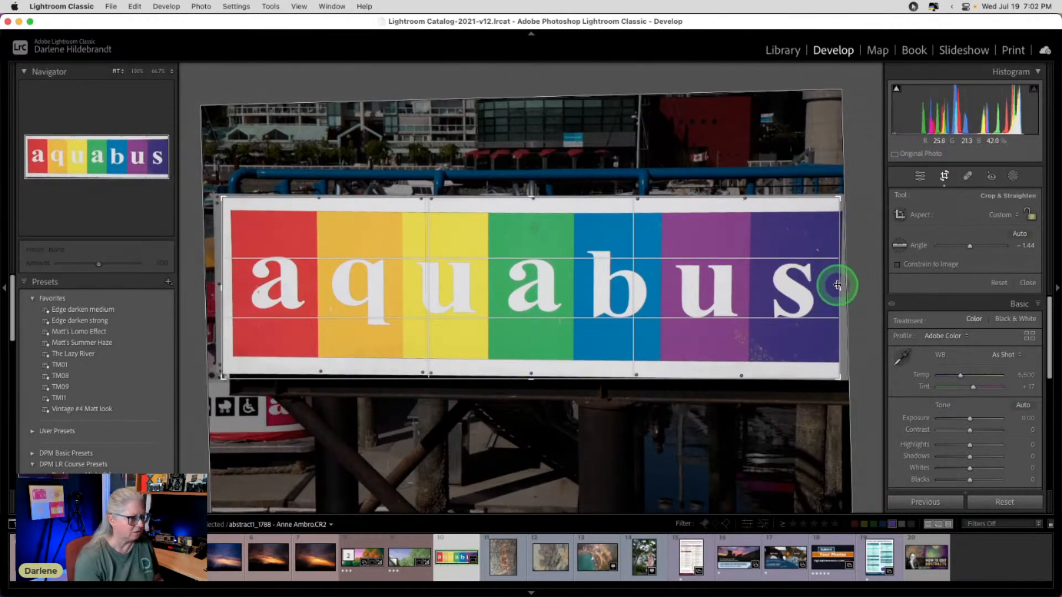
{"action": "left_click_drag", "start_coordinate": [838, 285], "coordinate": [842, 284]}
{"action": "key", "text": "Return"}
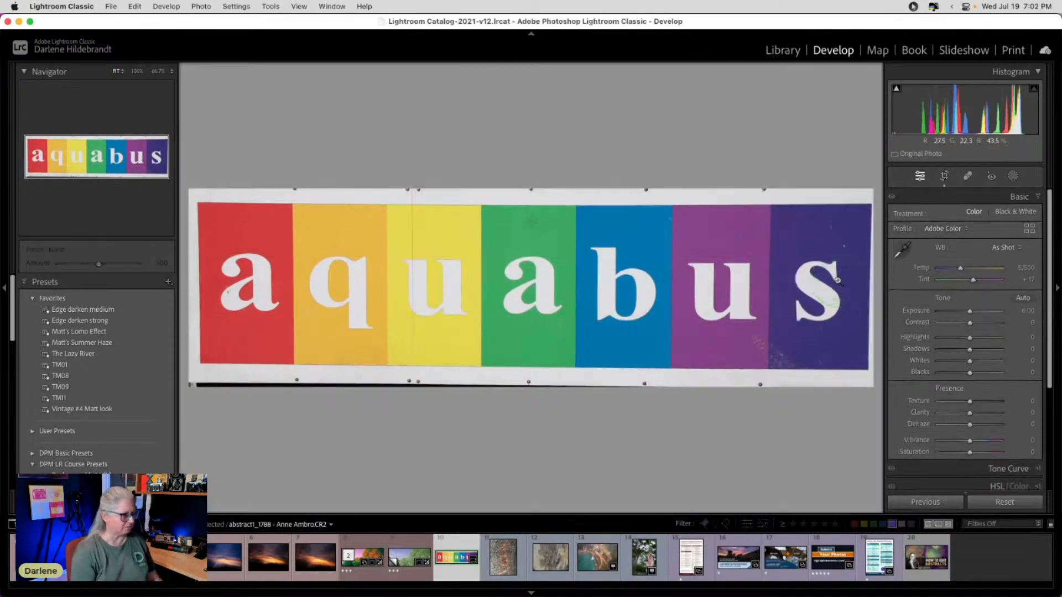
{"action": "key", "text": "r"}
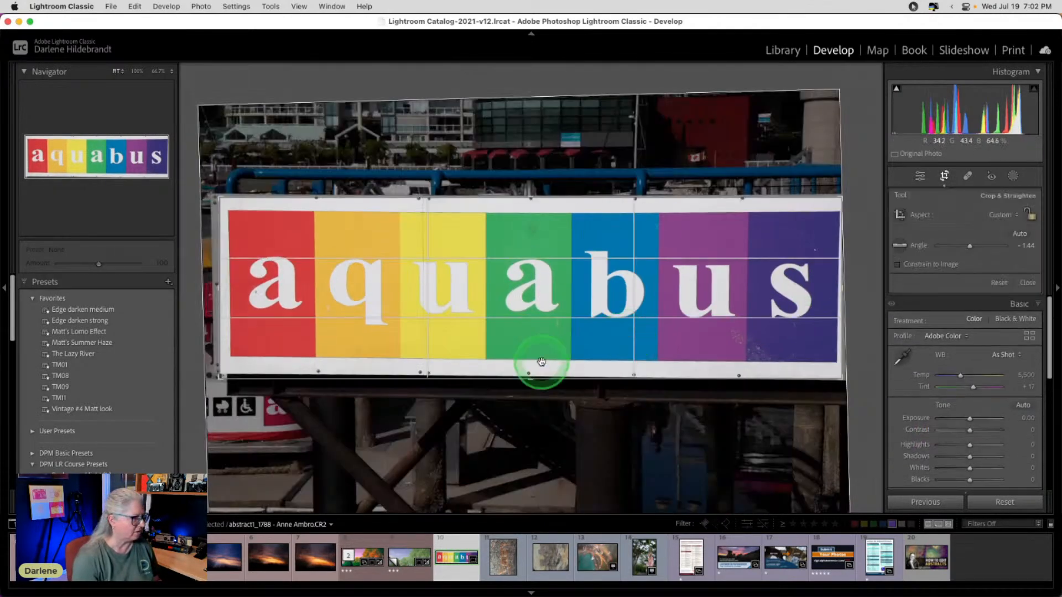
{"action": "left_click_drag", "start_coordinate": [530, 379], "coordinate": [530, 374]}
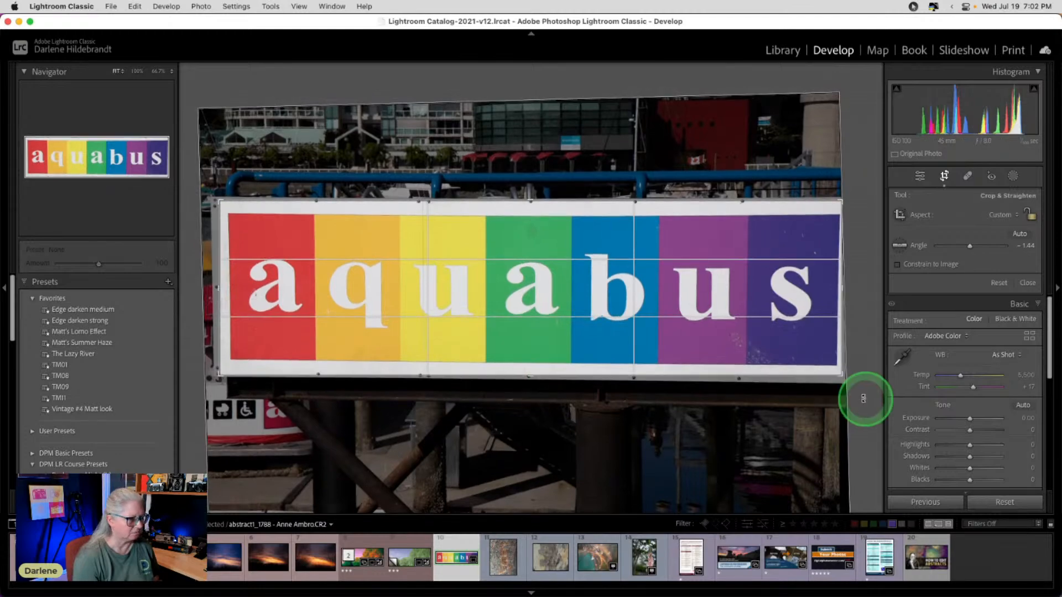
Step: Reset the crop and correct the sign's perspective with Guided Upright lines along its top, bottom, left red edge and purple-indigo boundary
{"action": "scroll", "coordinate": [915, 368], "scroll_direction": "down", "scroll_amount": 8}
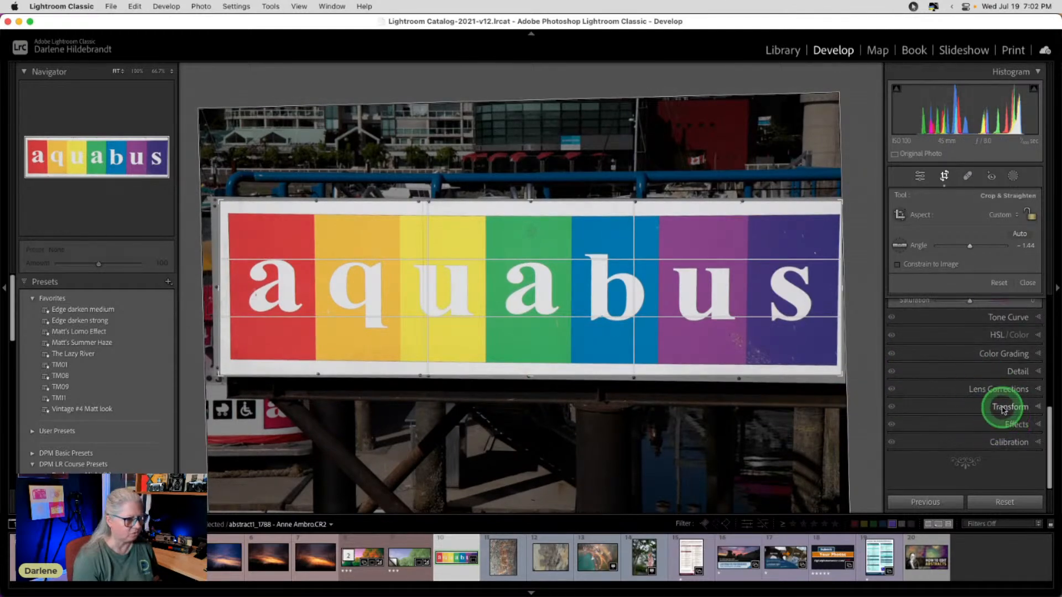
{"action": "left_click", "coordinate": [1004, 408]}
{"action": "left_click", "coordinate": [999, 283]}
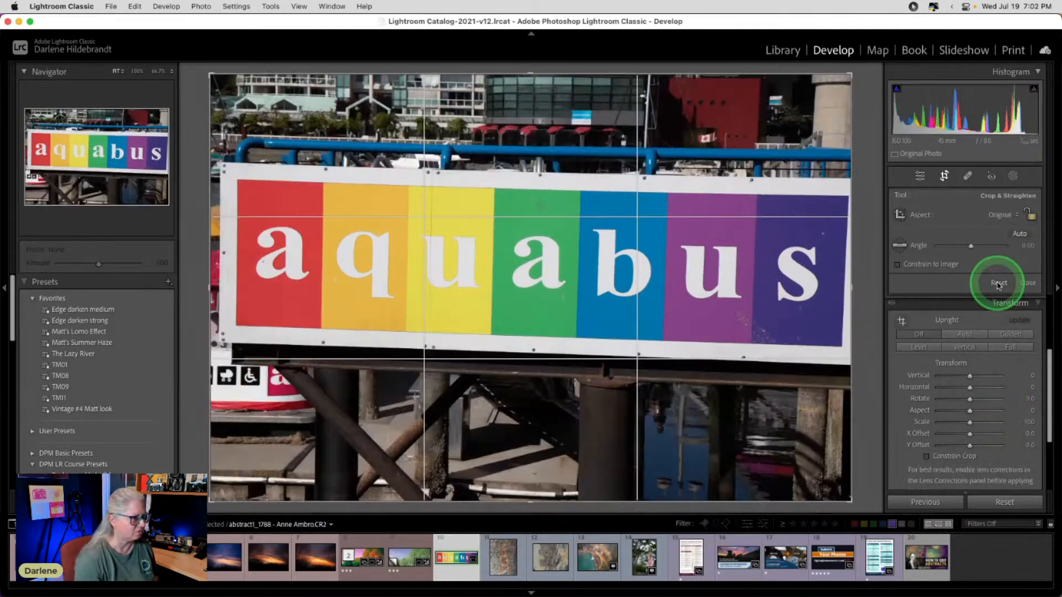
{"action": "left_click", "coordinate": [1007, 335]}
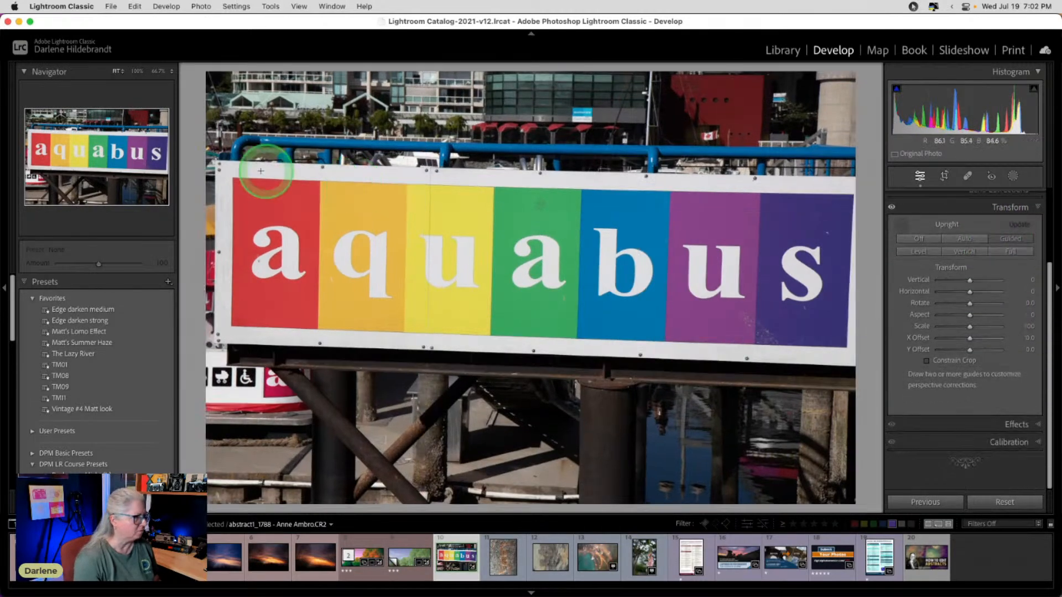
{"action": "left_click_drag", "start_coordinate": [241, 161], "coordinate": [747, 176]}
{"action": "left_click_drag", "start_coordinate": [235, 343], "coordinate": [709, 363]}
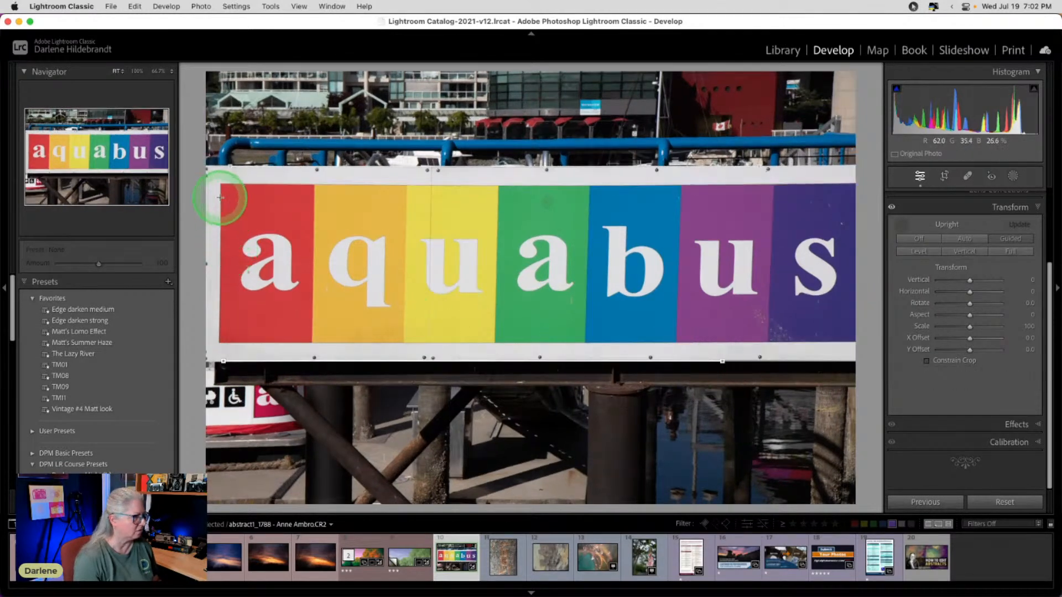
{"action": "left_click_drag", "start_coordinate": [220, 196], "coordinate": [220, 320]}
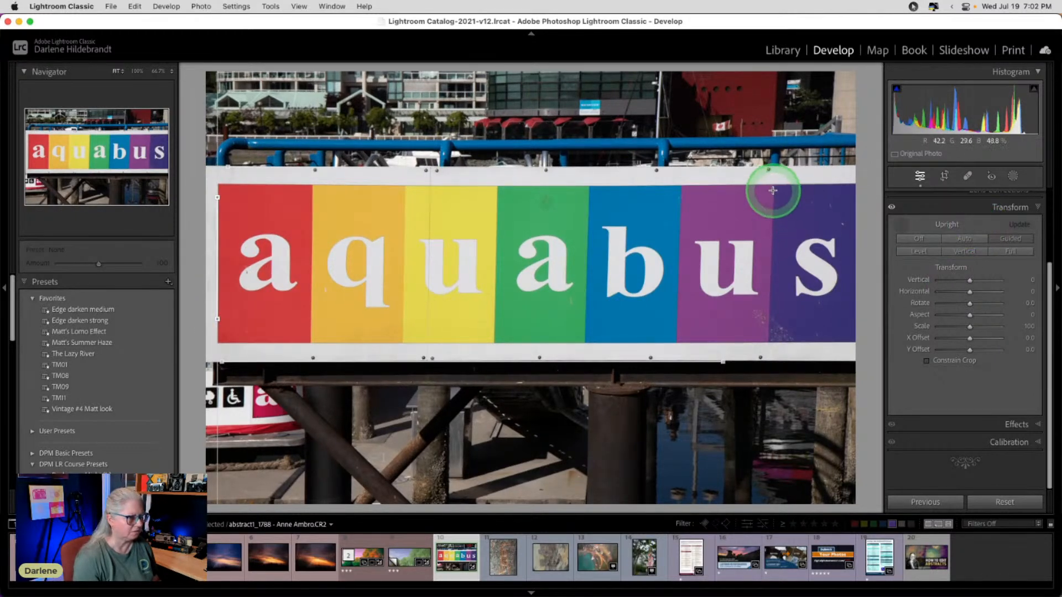
{"action": "left_click_drag", "start_coordinate": [774, 192], "coordinate": [770, 339]}
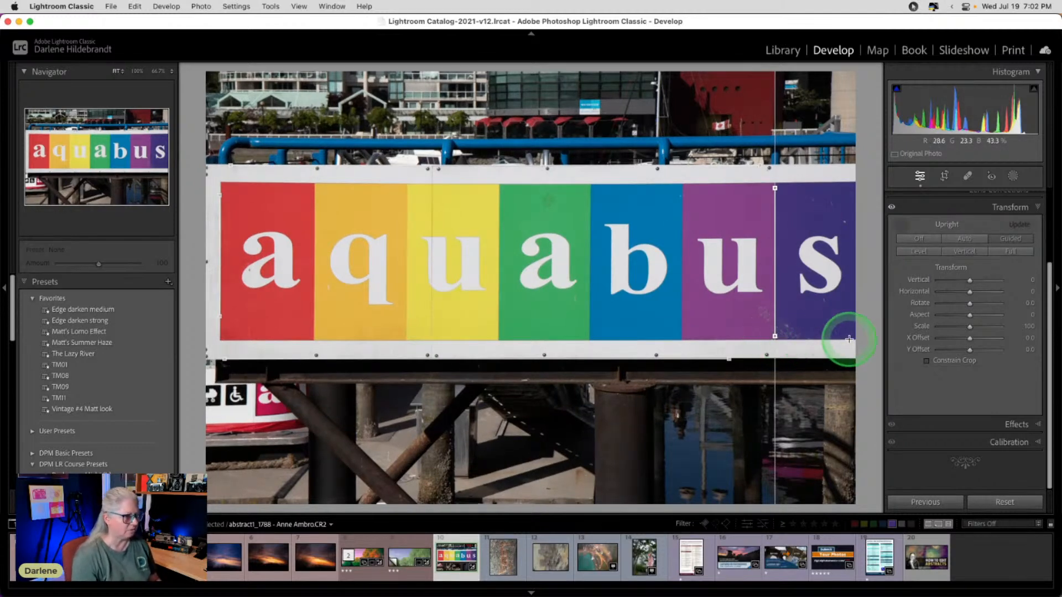
{"action": "key", "text": "r"}
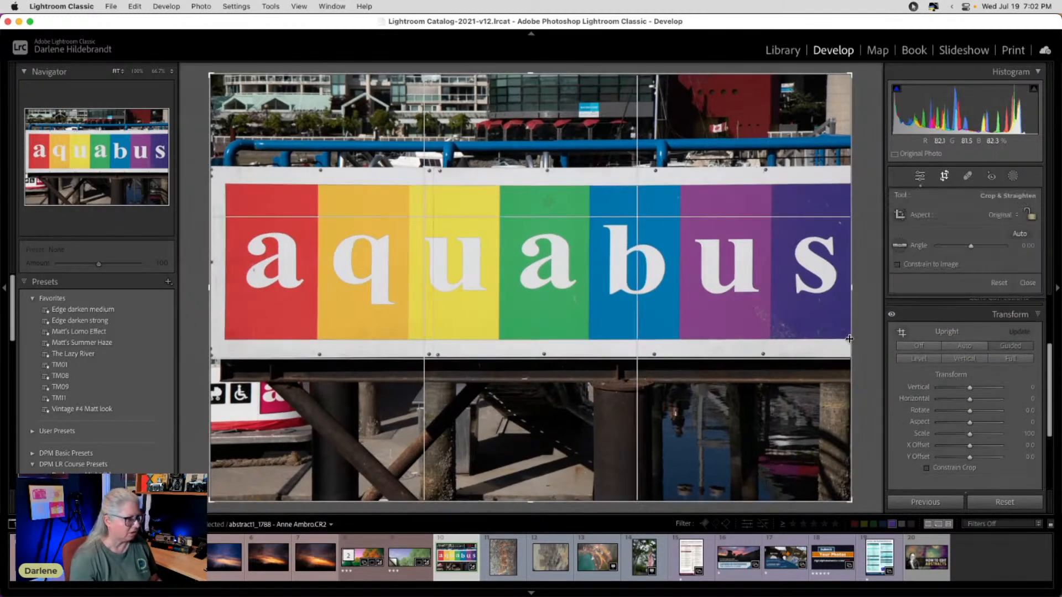
{"action": "key", "text": "r"}
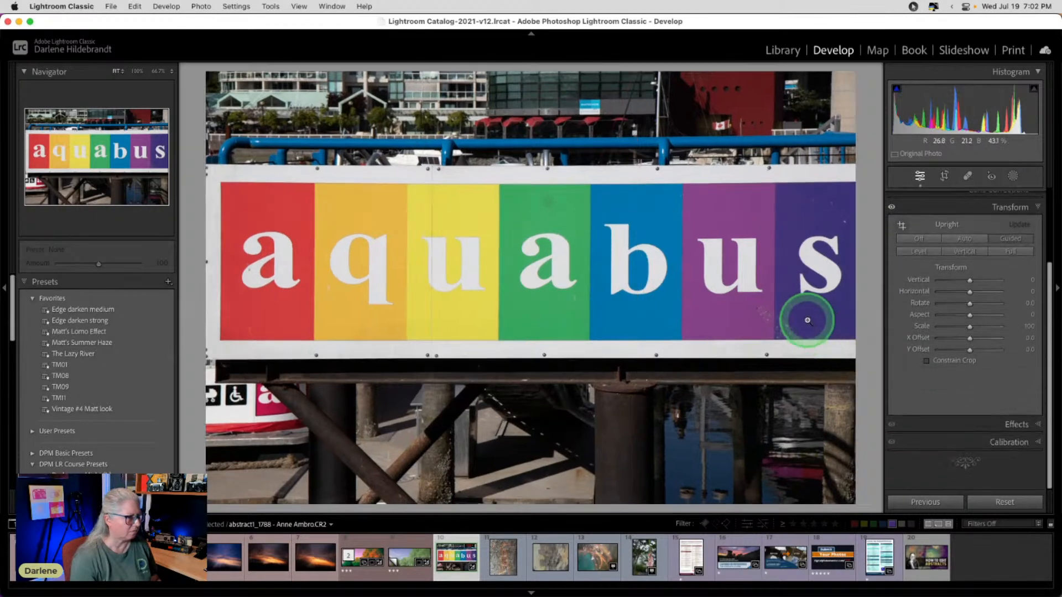
{"action": "key", "text": "r"}
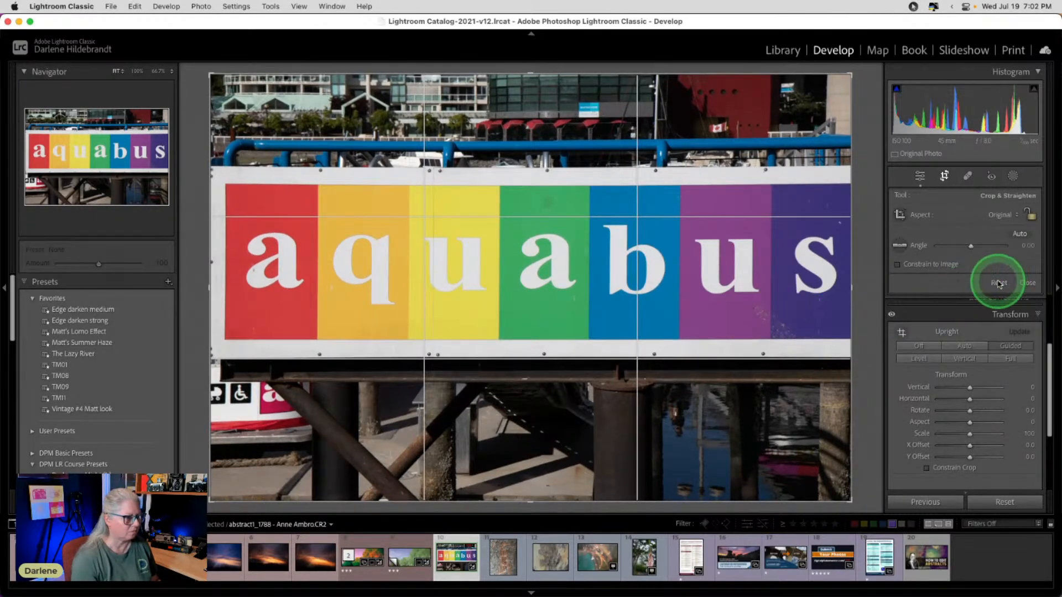
{"action": "key", "text": "r"}
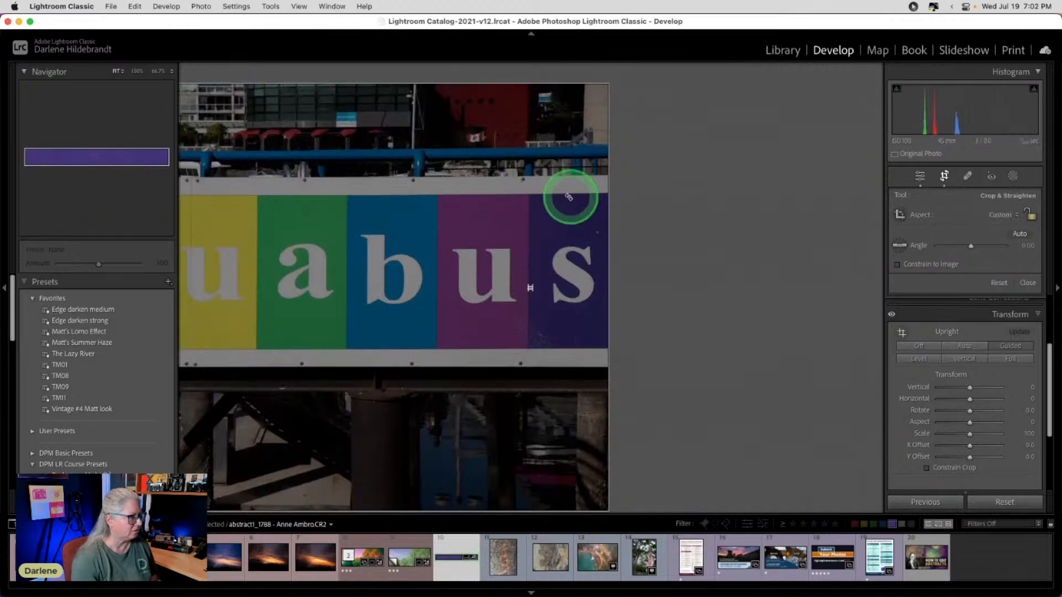
{"action": "key", "text": "super+z"}
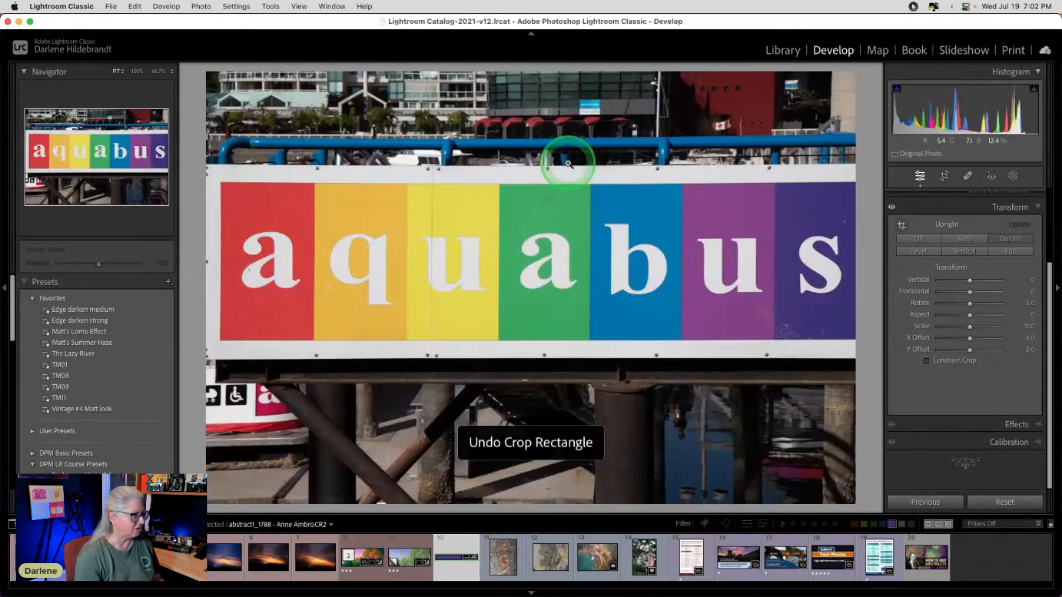
Step: Crop the straightened photo vertically to the aquabus sign, keeping thin white borders above and below and excluding the lower screws
{"action": "key", "text": "r"}
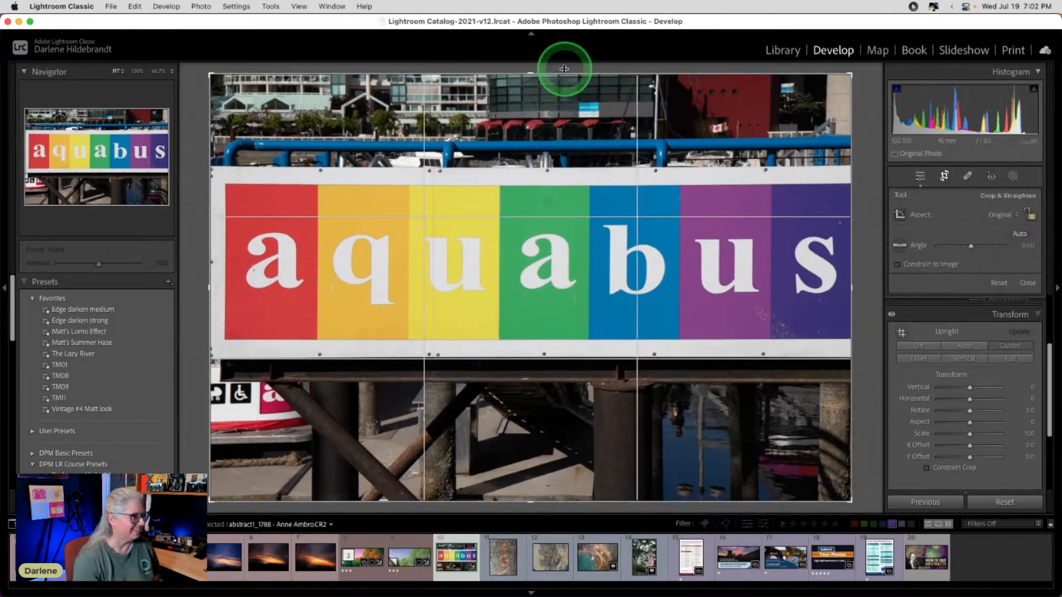
{"action": "left_click_drag", "start_coordinate": [563, 72], "coordinate": [569, 114]}
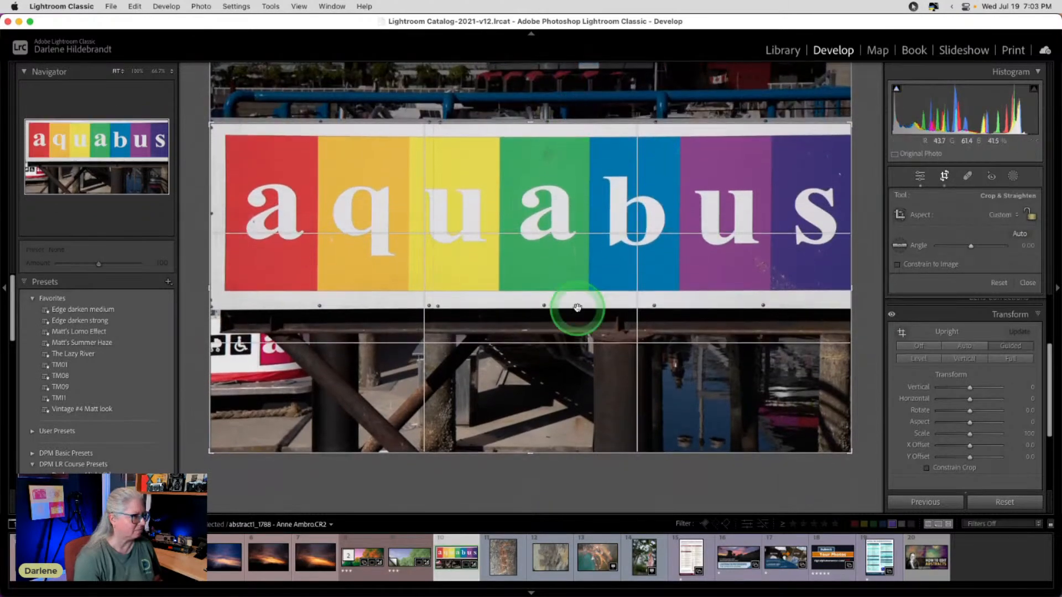
{"action": "left_click_drag", "start_coordinate": [532, 451], "coordinate": [547, 379]}
{"action": "key", "text": "Return"}
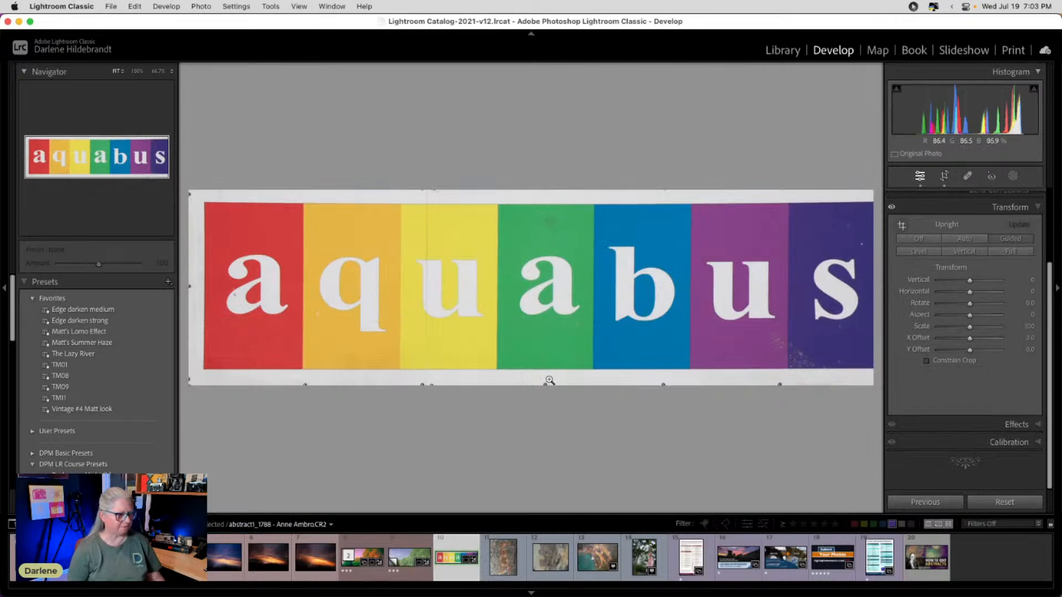
{"action": "key", "text": "r"}
{"action": "left_click_drag", "start_coordinate": [550, 379], "coordinate": [551, 381]}
{"action": "key", "text": "Return"}
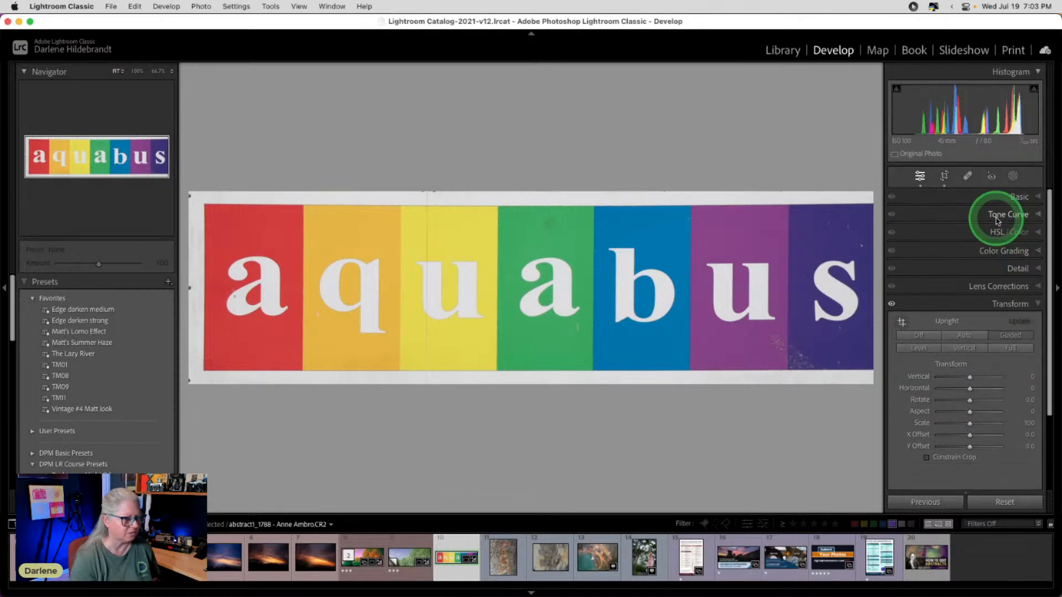
Step: Try a red-channel tone curve with a 197/179 point, lifted shadows, a lowered white point and black output 28, and reset it
{"action": "left_click", "coordinate": [999, 217]}
{"action": "left_click", "coordinate": [965, 231]}
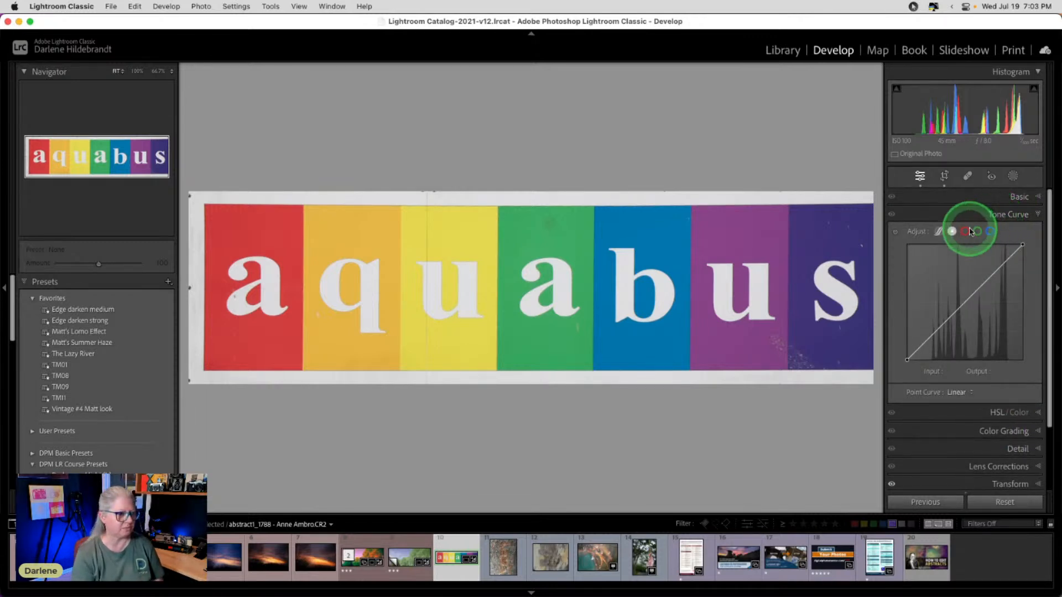
{"action": "mouse_move", "coordinate": [983, 274]}
{"action": "left_mouse_down"}
{"action": "mouse_move", "coordinate": [968, 290]}
{"action": "mouse_move", "coordinate": [956, 284]}
{"action": "mouse_move", "coordinate": [988, 316]}
{"action": "mouse_move", "coordinate": [979, 270]}
{"action": "mouse_move", "coordinate": [993, 280]}
{"action": "mouse_move", "coordinate": [981, 284]}
{"action": "left_mouse_up"}
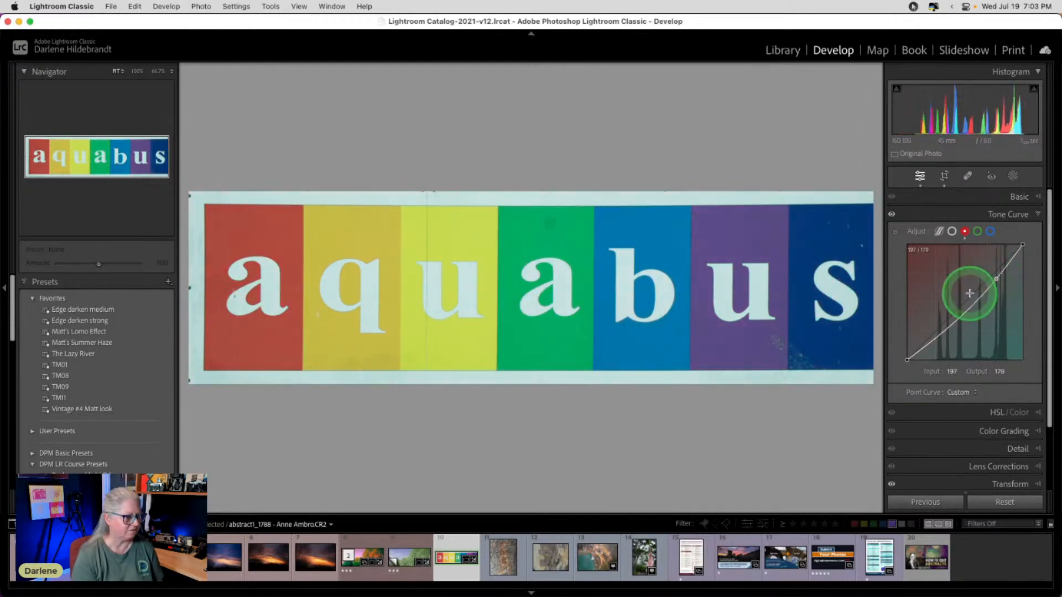
{"action": "left_click_drag", "start_coordinate": [943, 328], "coordinate": [937, 320]}
{"action": "left_click_drag", "start_coordinate": [1020, 247], "coordinate": [1024, 257]}
{"action": "mouse_move", "coordinate": [907, 360]}
{"action": "left_mouse_down"}
{"action": "mouse_move", "coordinate": [901, 368]}
{"action": "mouse_move", "coordinate": [899, 325]}
{"action": "mouse_move", "coordinate": [898, 377]}
{"action": "mouse_move", "coordinate": [899, 338]}
{"action": "mouse_move", "coordinate": [906, 347]}
{"action": "left_mouse_up"}
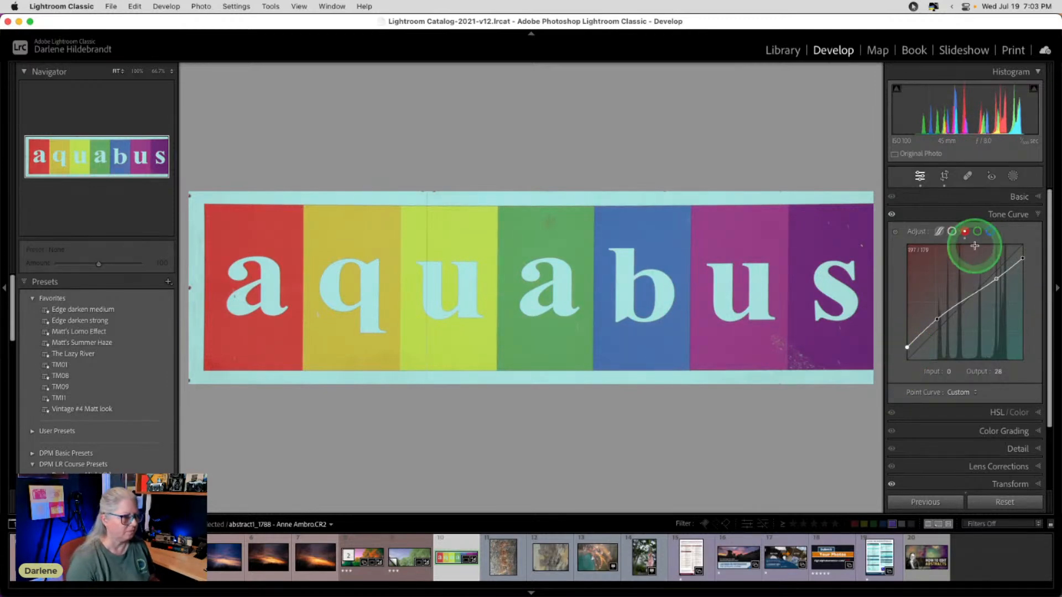
{"action": "double_click", "coordinate": [918, 232]}
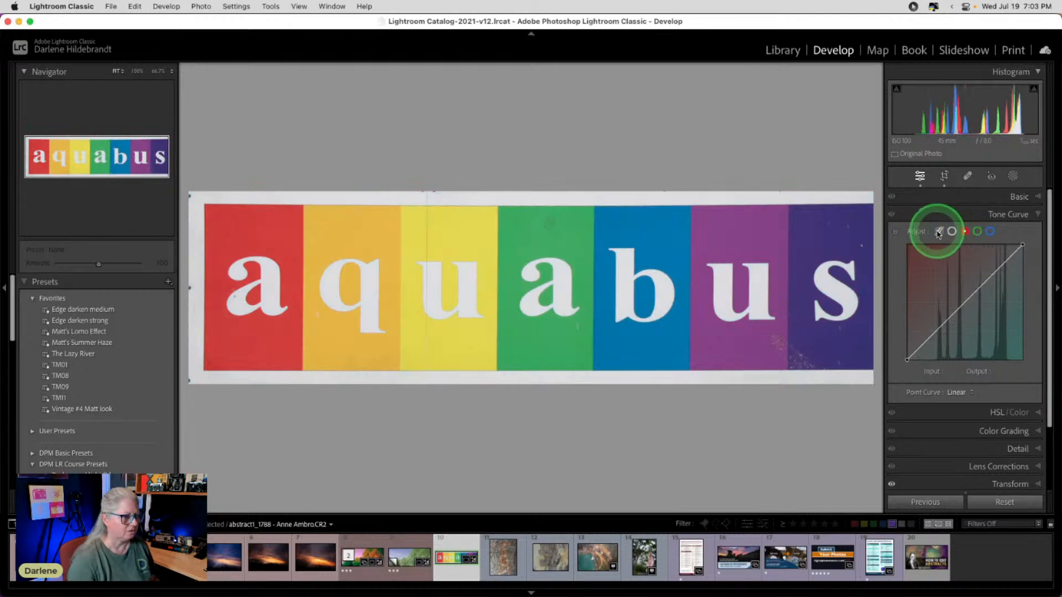
Step: Try pulling the green-channel tone curve down to output 123 at input 155, and undo the change
{"action": "left_click", "coordinate": [977, 232]}
{"action": "mouse_move", "coordinate": [967, 289]}
{"action": "left_mouse_down"}
{"action": "mouse_move", "coordinate": [951, 277]}
{"action": "mouse_move", "coordinate": [972, 304]}
{"action": "left_mouse_up"}
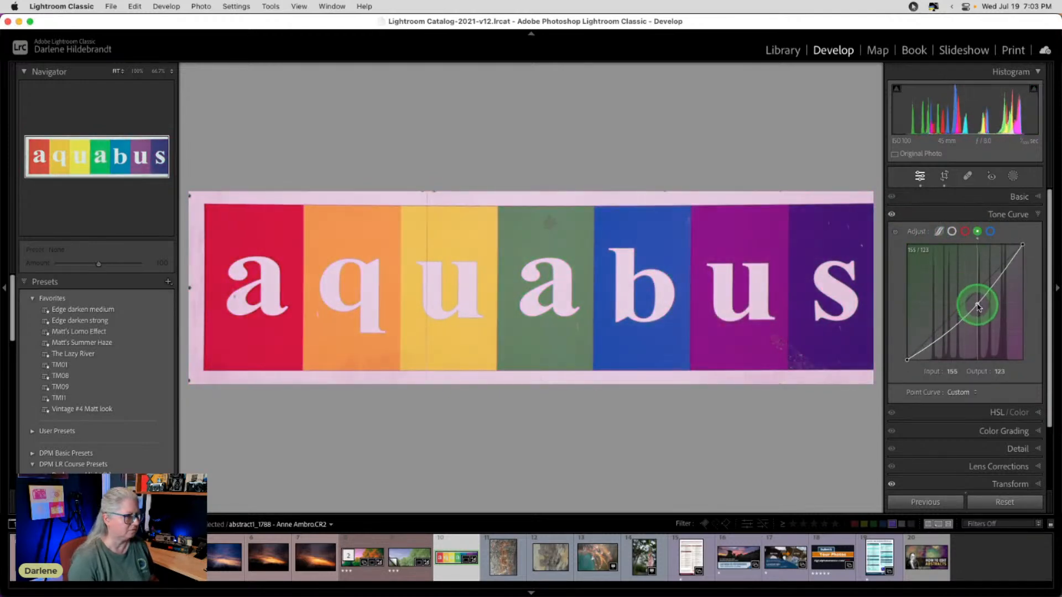
{"action": "key", "text": "super+z"}
Step: Use the HSL Hue targeted adjustment on the purple and indigo blocks, setting Blue to −87, Purple to −87 and Magenta to +100
{"action": "left_click", "coordinate": [968, 409]}
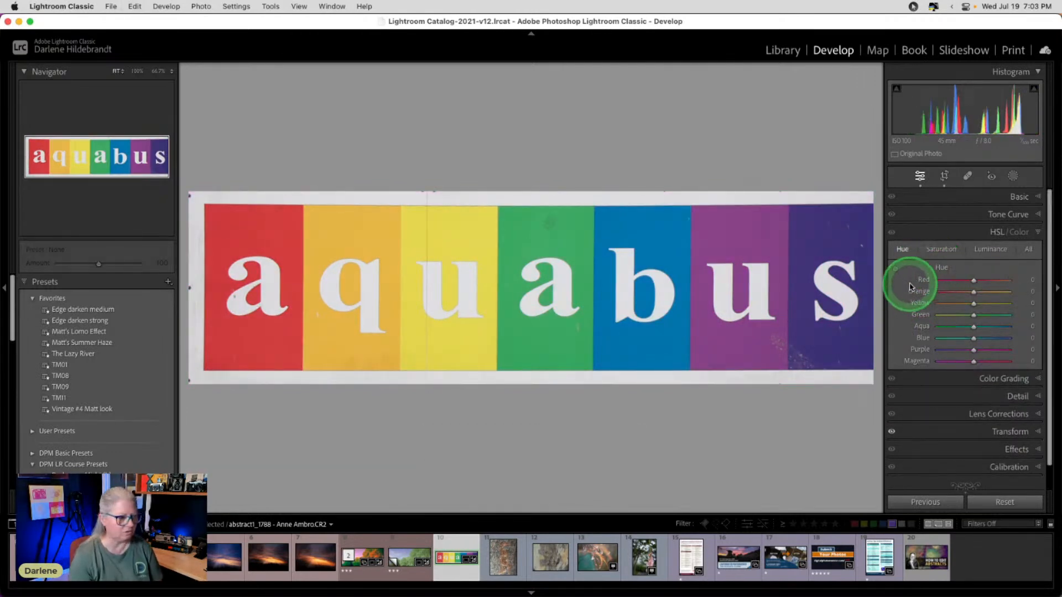
{"action": "left_click", "coordinate": [895, 269]}
{"action": "left_click_drag", "start_coordinate": [819, 240], "coordinate": [749, 242]}
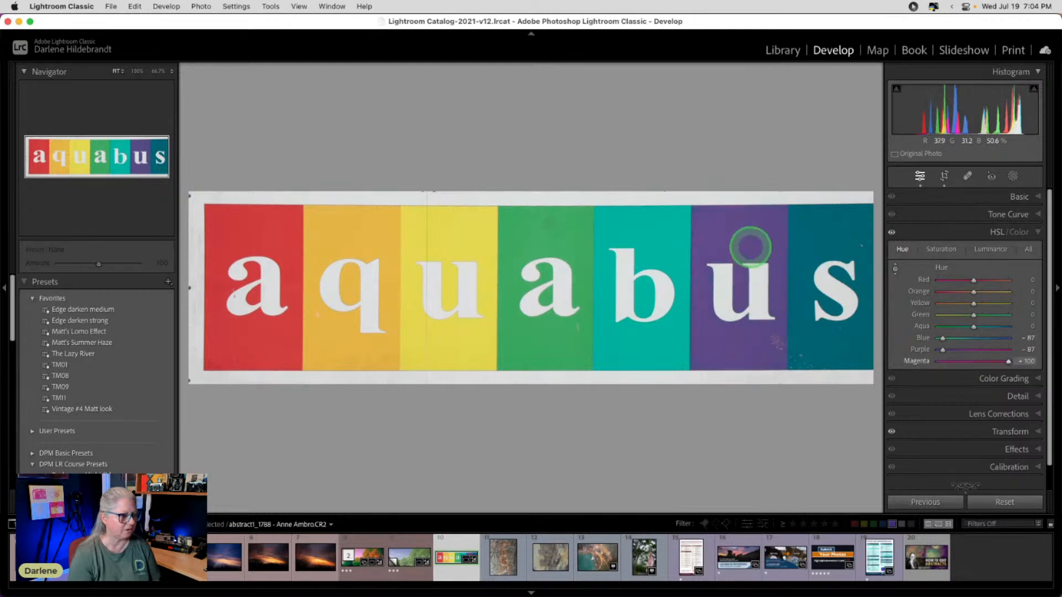
Step: Shift the hues of the green, yellow and red blocks to Green −25, Aqua −18, Yellow −100, Orange +47 and Red +100
{"action": "left_click", "coordinate": [549, 235]}
{"action": "mouse_move", "coordinate": [550, 236]}
{"action": "left_mouse_down"}
{"action": "mouse_move", "coordinate": [559, 310]}
{"action": "mouse_move", "coordinate": [544, 138]}
{"action": "mouse_move", "coordinate": [553, 433]}
{"action": "mouse_move", "coordinate": [548, 288]}
{"action": "mouse_move", "coordinate": [559, 265]}
{"action": "mouse_move", "coordinate": [561, 304]}
{"action": "mouse_move", "coordinate": [542, 234]}
{"action": "left_mouse_up"}
{"action": "left_click_drag", "start_coordinate": [457, 230], "coordinate": [457, 331]}
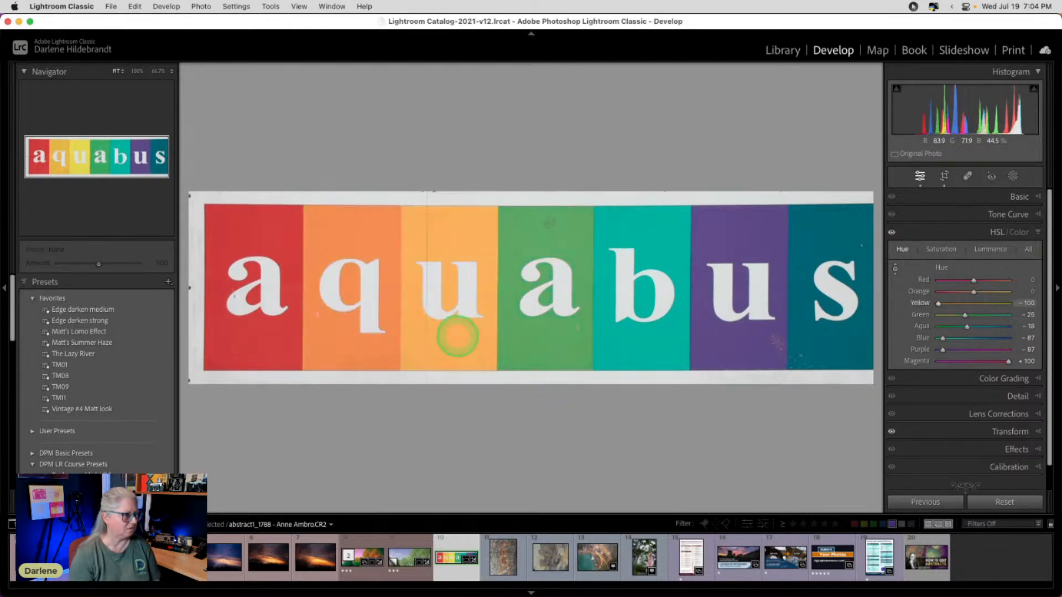
{"action": "left_click_drag", "start_coordinate": [244, 230], "coordinate": [274, 145]}
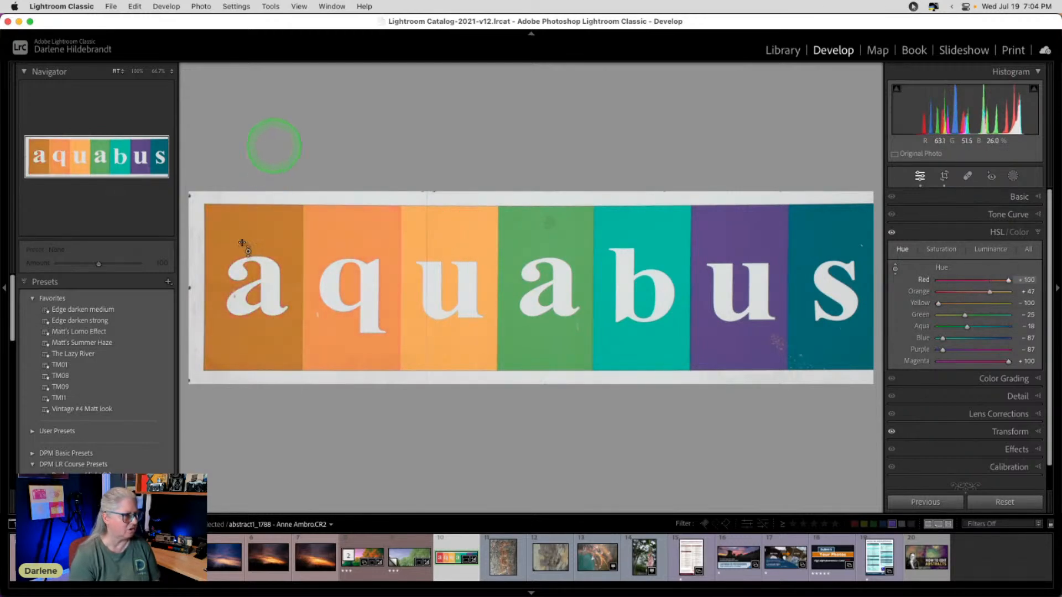
Step: Adjust the Purple hue to −78 and the Blue hue to +12, and compare the sign with the HSL changes off and on
{"action": "mouse_move", "coordinate": [716, 243]}
{"action": "left_mouse_down"}
{"action": "mouse_move", "coordinate": [724, 285]}
{"action": "mouse_move", "coordinate": [723, 207]}
{"action": "mouse_move", "coordinate": [729, 307]}
{"action": "mouse_move", "coordinate": [735, 278]}
{"action": "mouse_move", "coordinate": [716, 239]}
{"action": "left_mouse_up"}
{"action": "left_click_drag", "start_coordinate": [632, 242], "coordinate": [640, 185]}
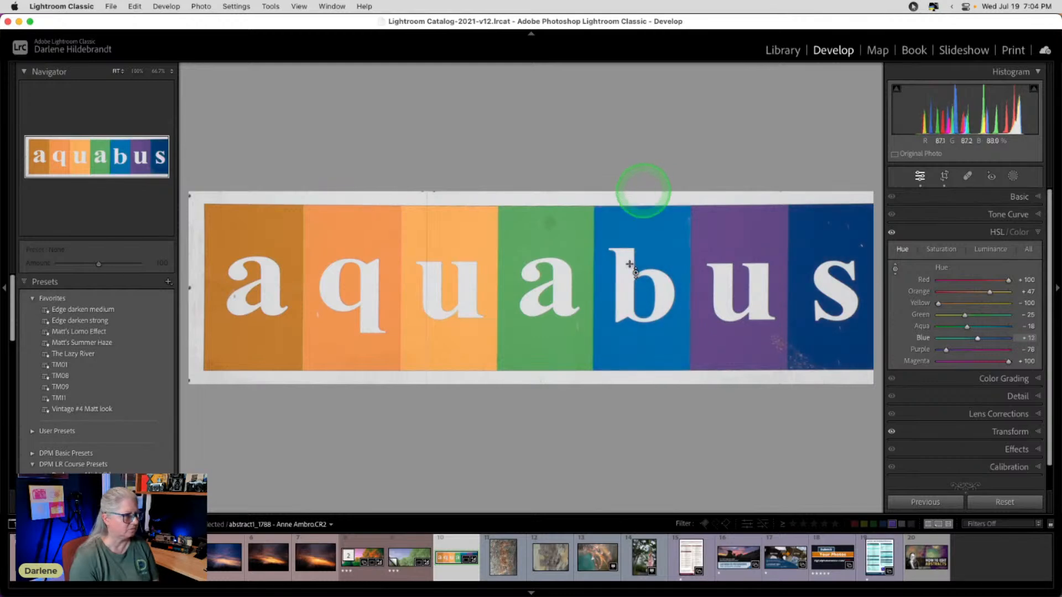
{"action": "left_click", "coordinate": [892, 233]}
{"action": "left_click", "coordinate": [893, 233]}
{"action": "left_click", "coordinate": [893, 233]}
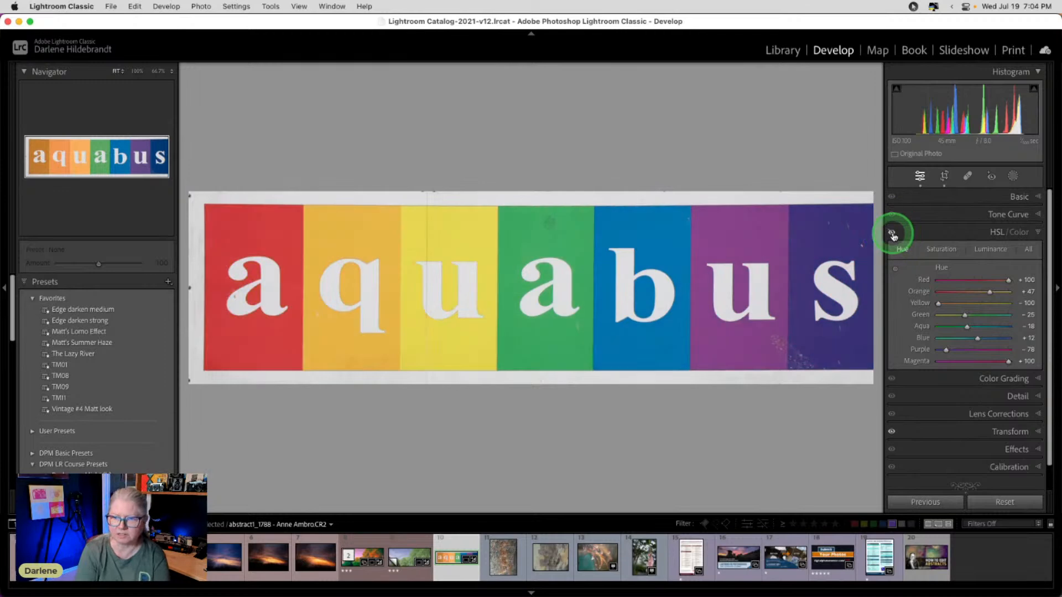
{"action": "left_click", "coordinate": [892, 233]}
{"action": "left_click", "coordinate": [893, 233]}
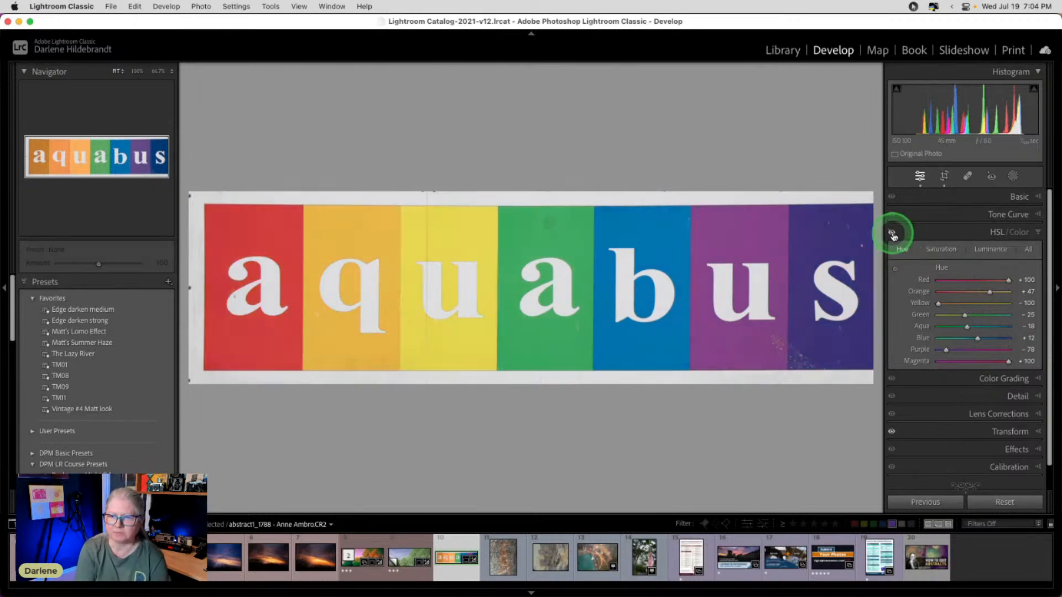
{"action": "left_click", "coordinate": [892, 234]}
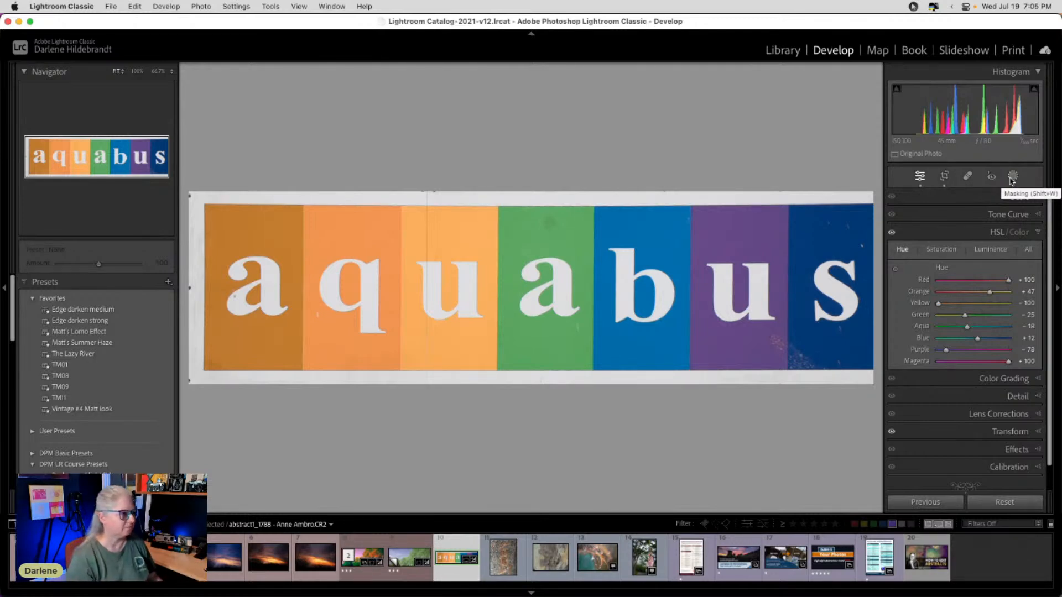
Step: Open the "How to a..." collection under Photo tips and view the green-and-purple SanFran-2012-1038.DNG Copy 3 in Loupe view
{"action": "key", "text": "g"}
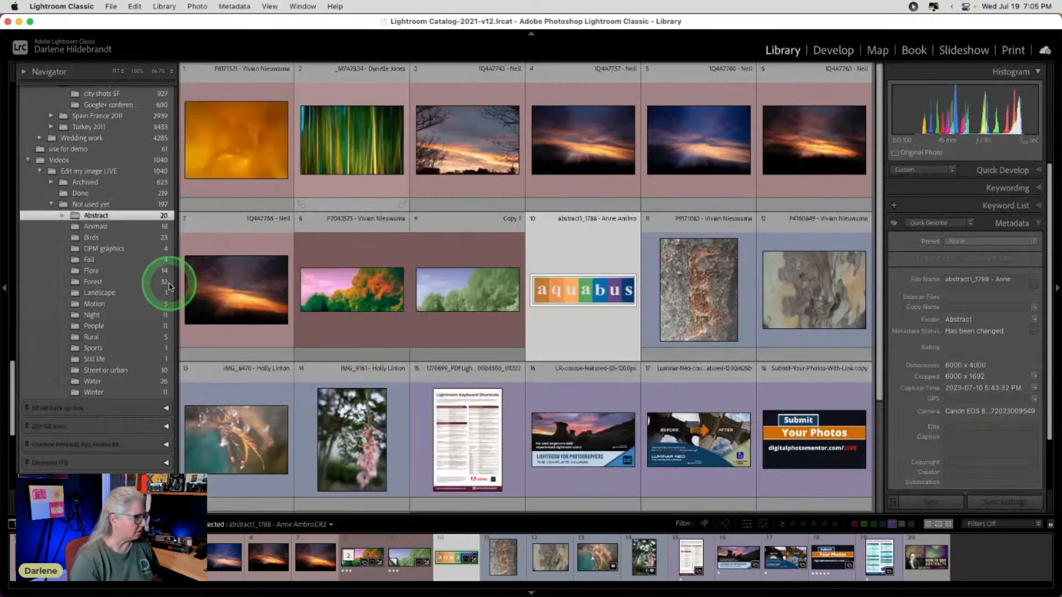
{"action": "scroll", "coordinate": [131, 263], "scroll_direction": "down", "scroll_amount": 10}
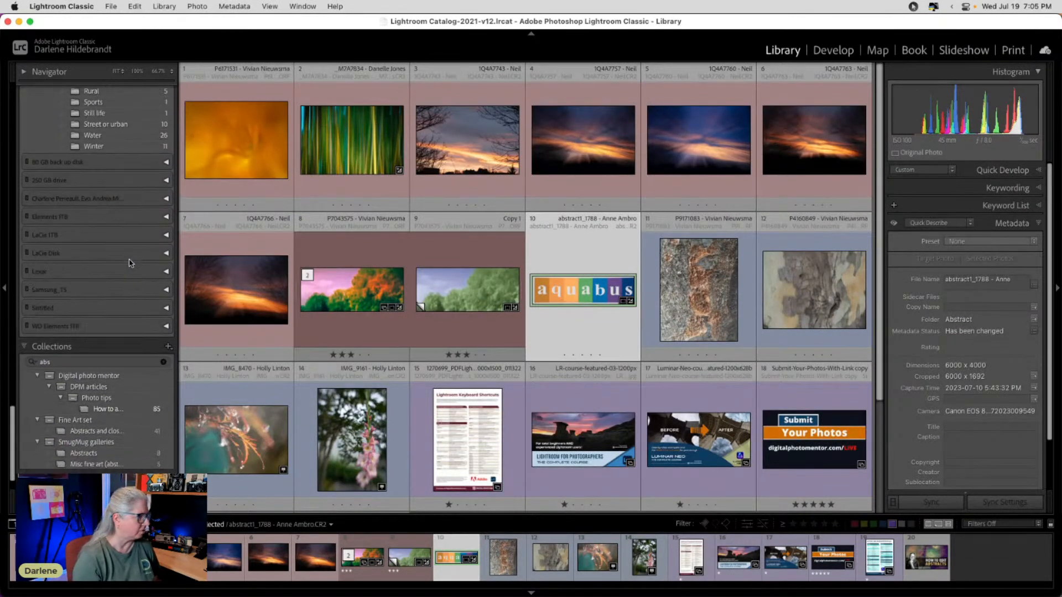
{"action": "left_click", "coordinate": [105, 372]}
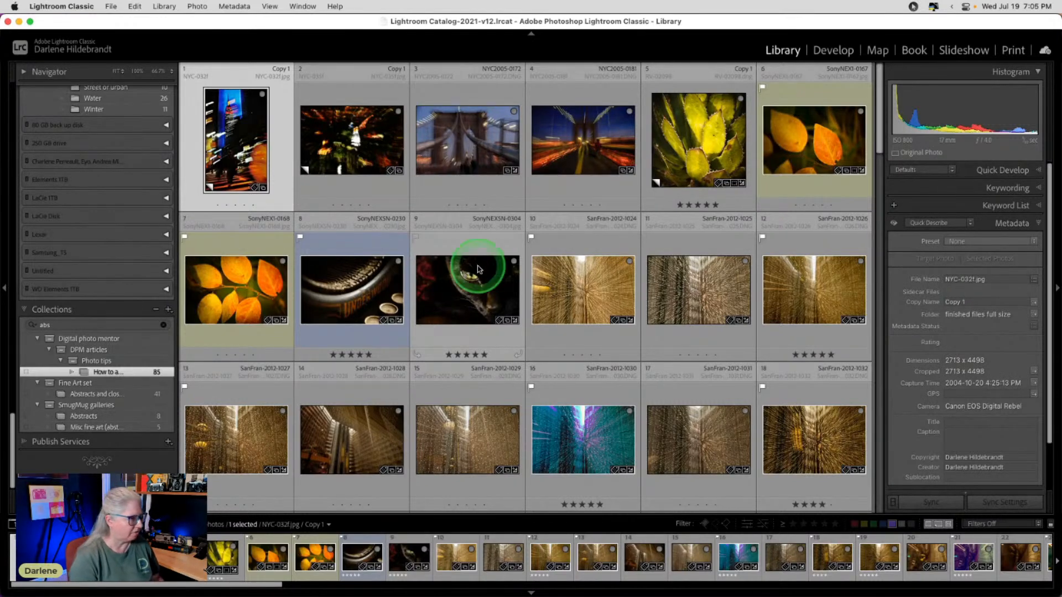
{"action": "scroll", "coordinate": [469, 207], "scroll_direction": "down", "scroll_amount": 5}
{"action": "scroll", "coordinate": [469, 209], "scroll_direction": "down", "scroll_amount": 4}
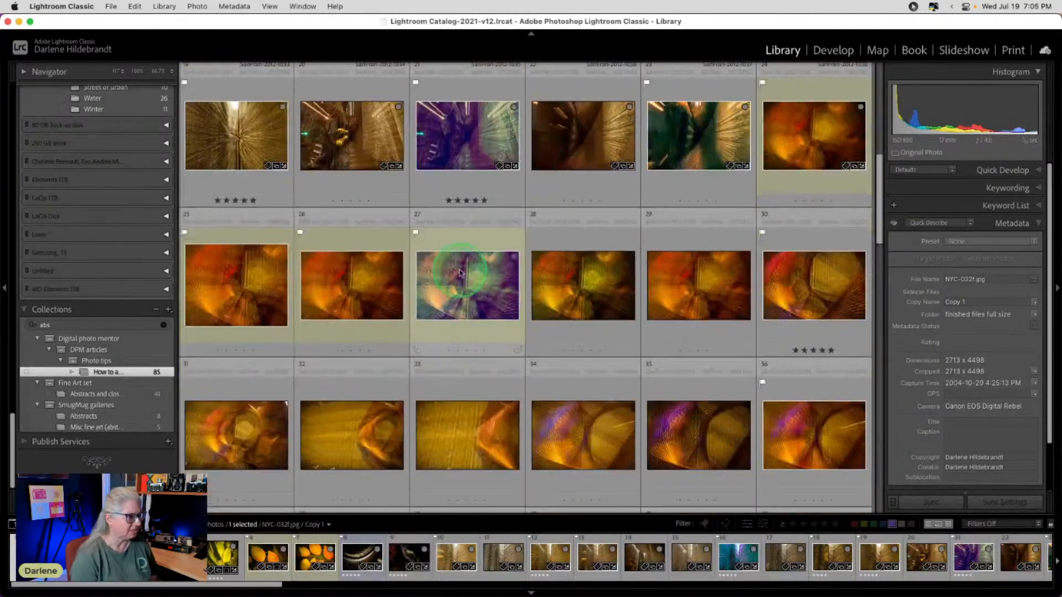
{"action": "double_click", "coordinate": [461, 273]}
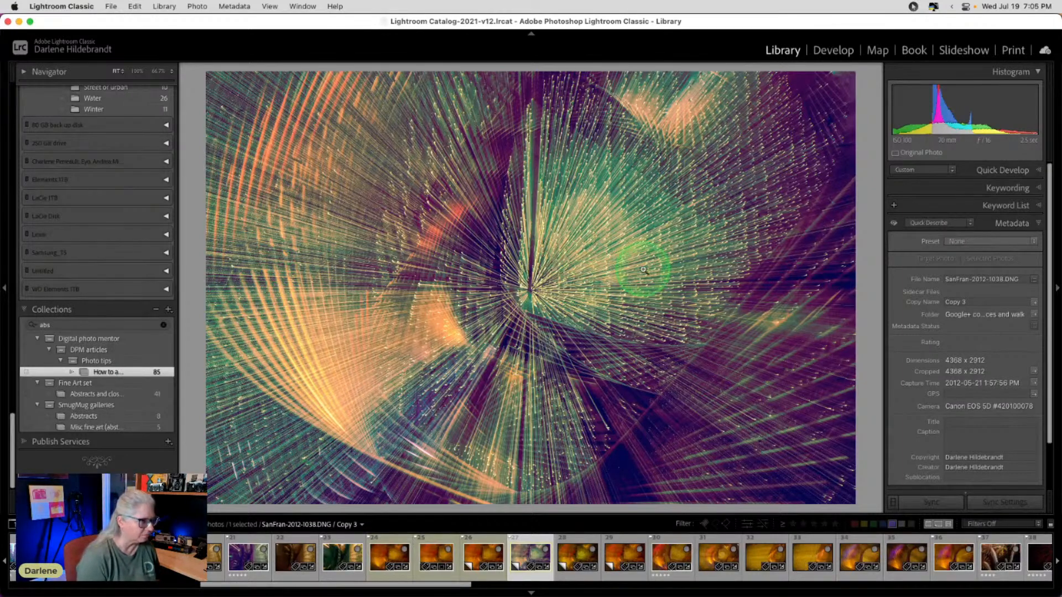
Step: Open SanFran-2012-1038.DNG Copy 3 in Develop and compare its before and after versions
{"action": "left_click", "coordinate": [867, 214]}
{"action": "key", "text": "g"}
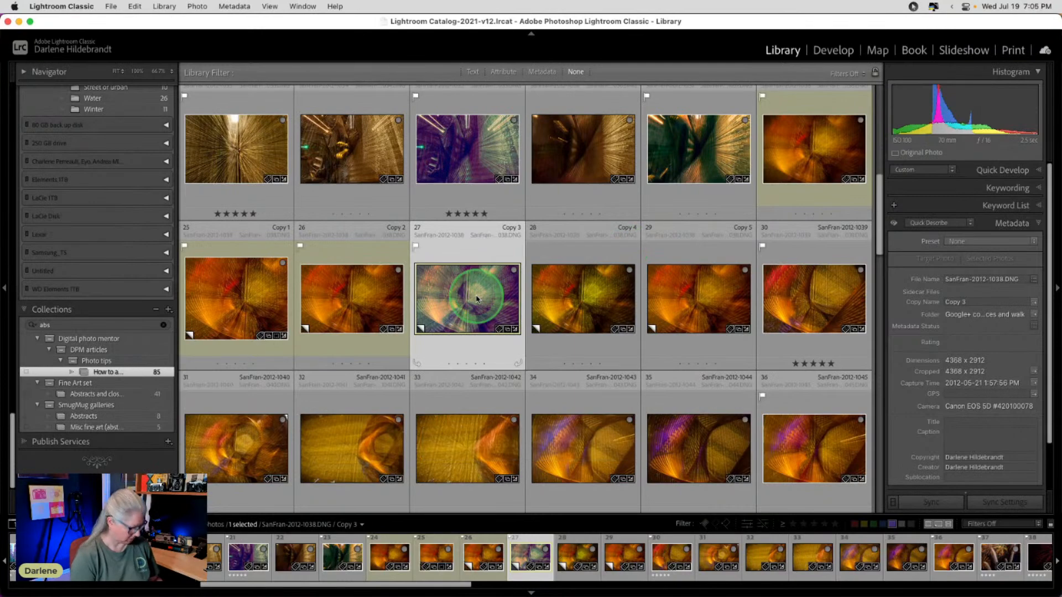
{"action": "key", "text": "d"}
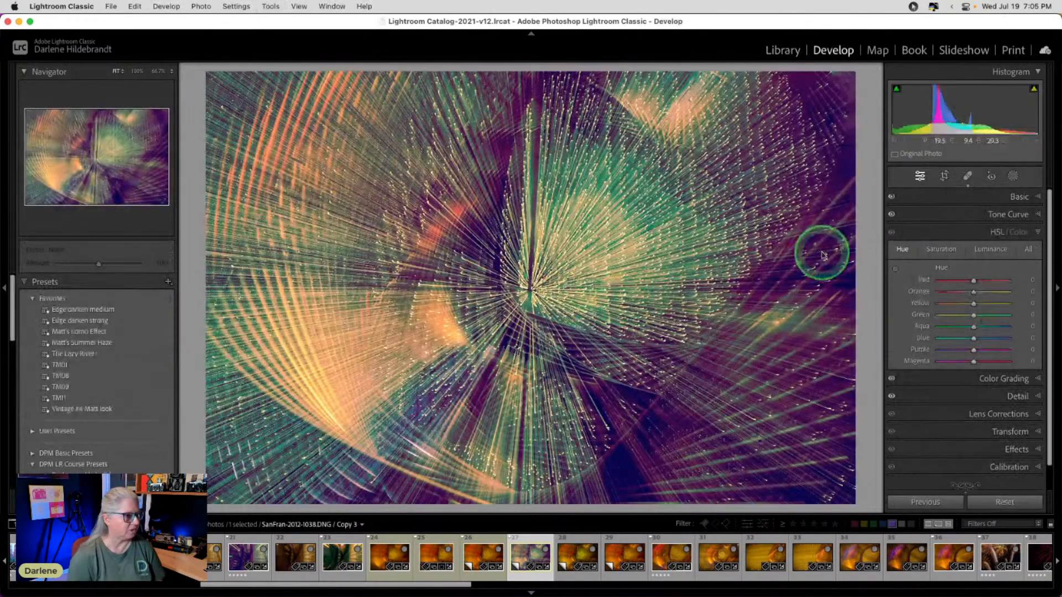
{"action": "key", "text": "backslash"}
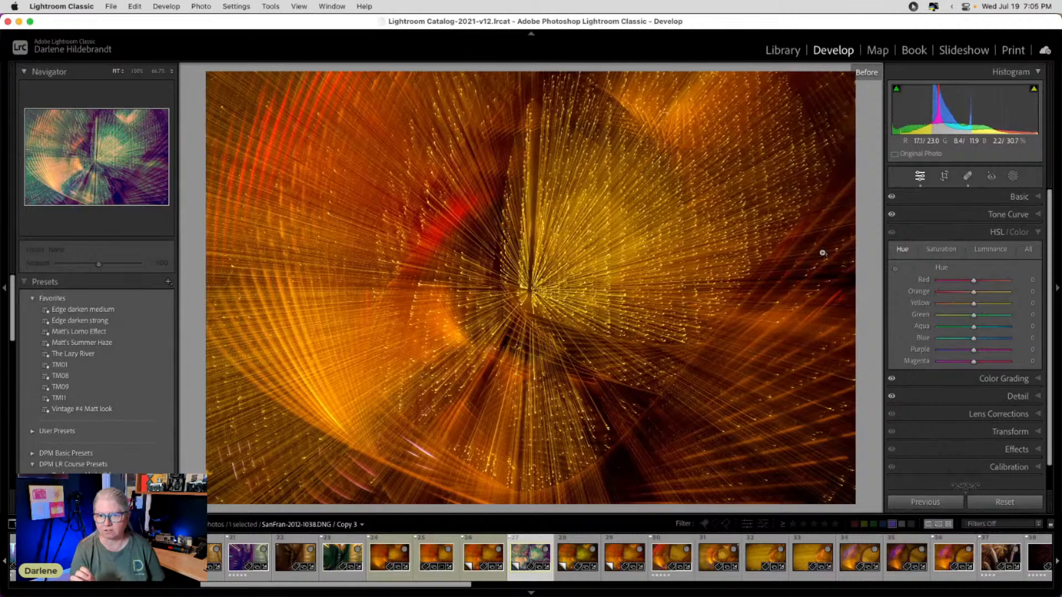
{"action": "key", "text": "backslash"}
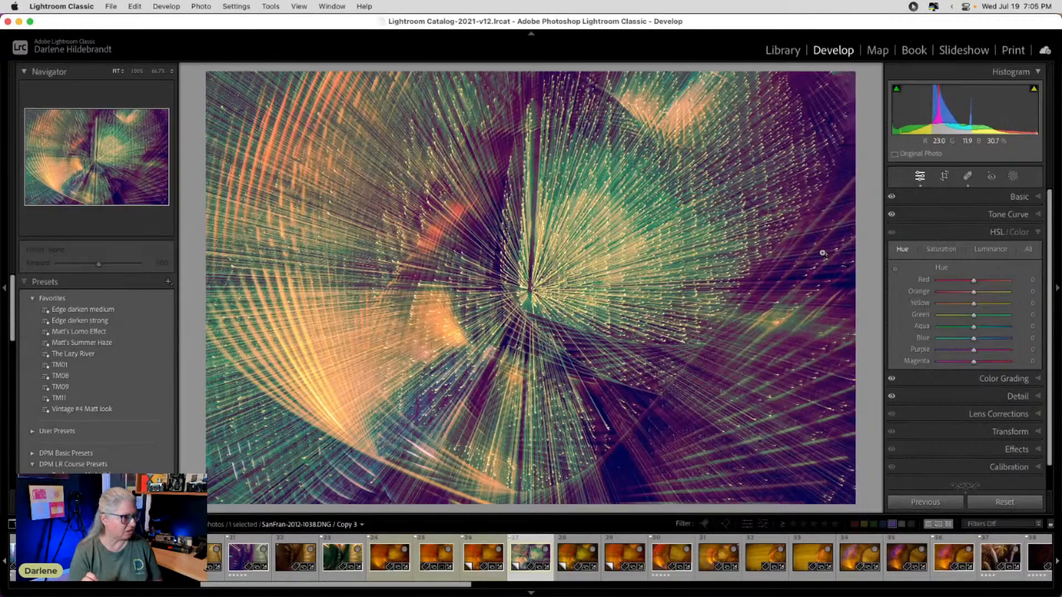
Step: Show SanFran-2012-1038.DNG Copy 3 in the Library's Loupe view with the file name and exposure info overlay
{"action": "key", "text": "e"}
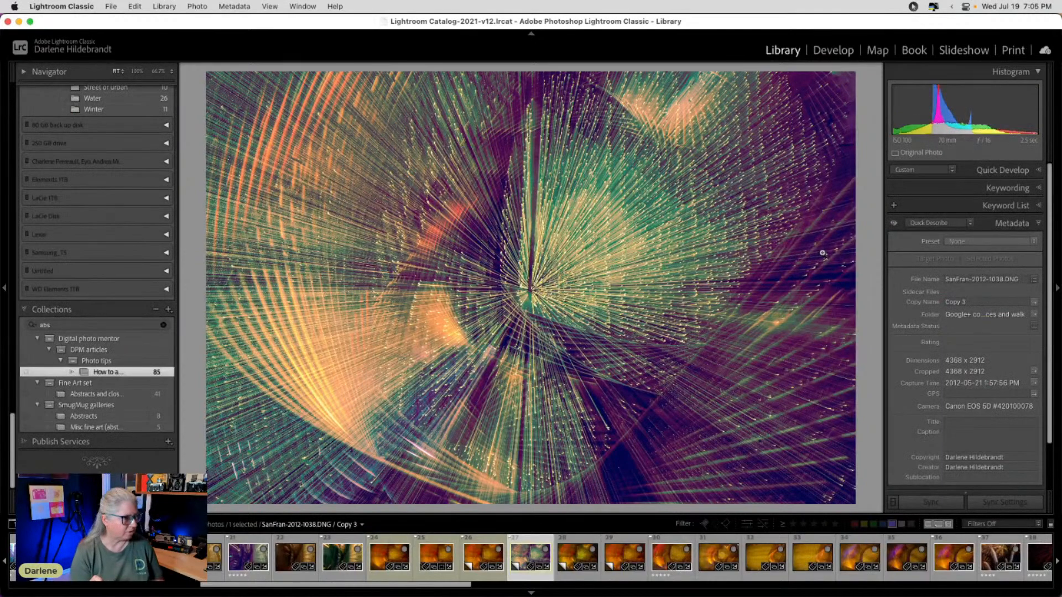
{"action": "key", "text": "i"}
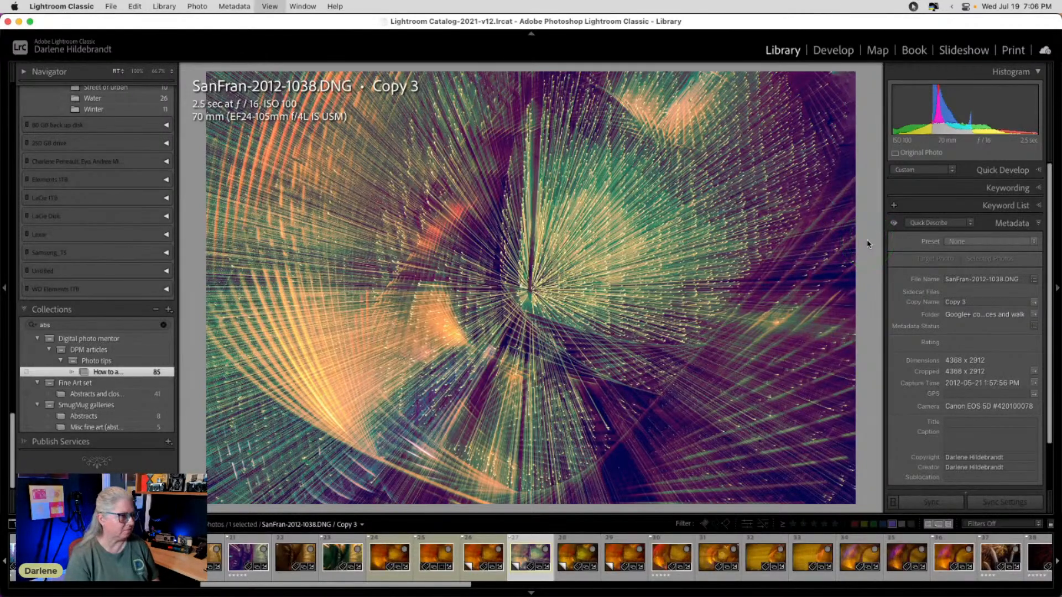
{"action": "key", "text": "g"}
{"action": "double_click", "coordinate": [443, 310]}
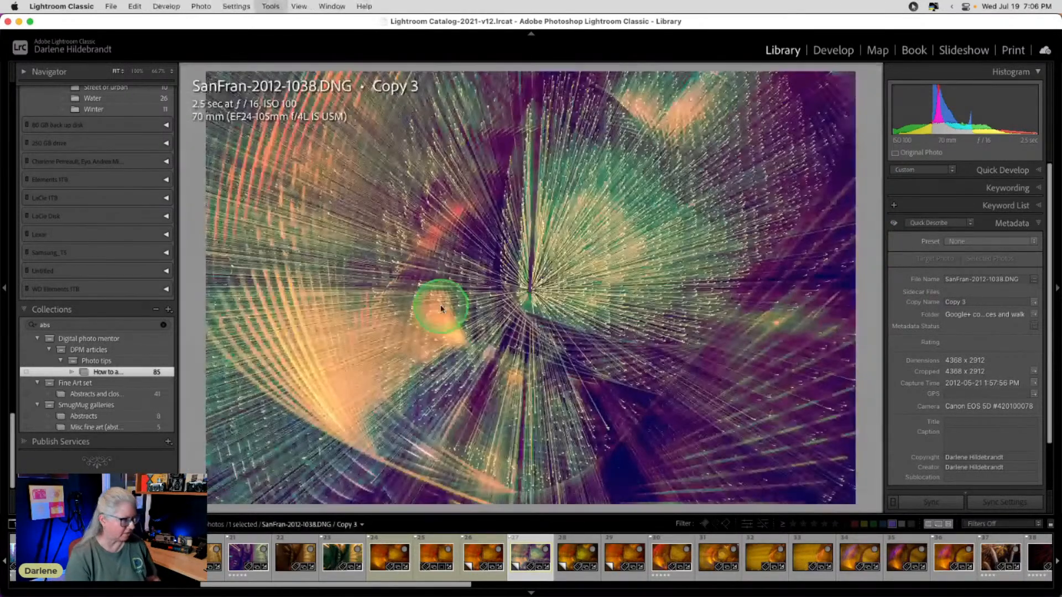
Step: Compare the photo's before and after versions in Develop again with the info overlay shown
{"action": "key", "text": "d"}
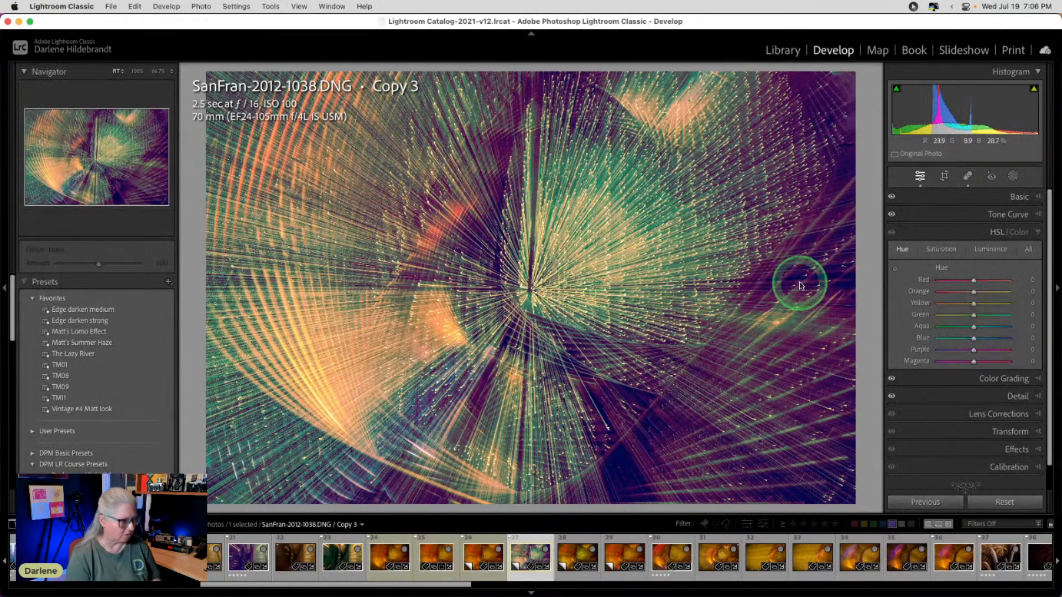
{"action": "key", "text": "backslash"}
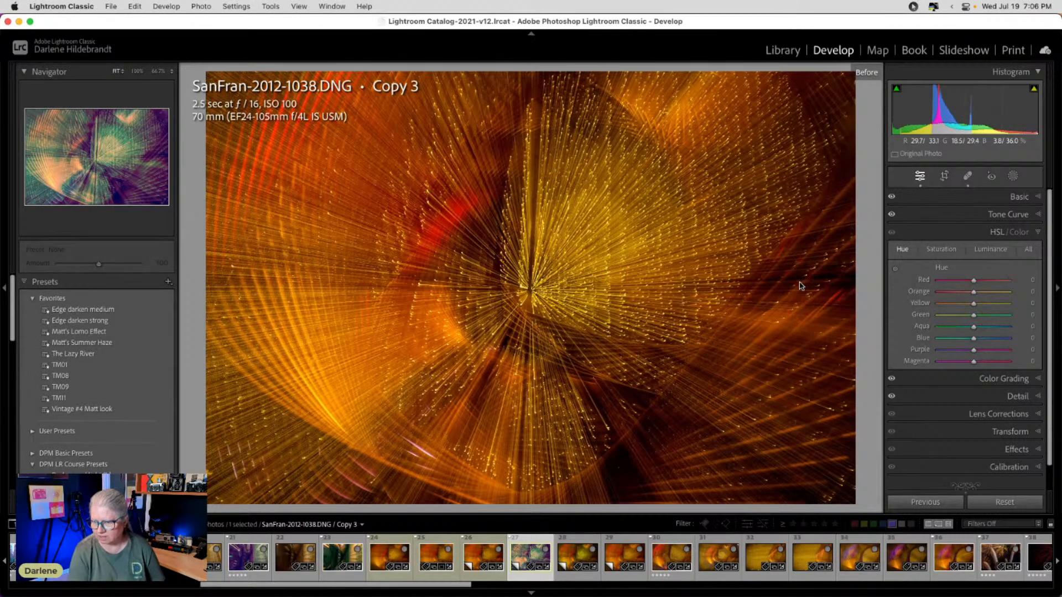
{"action": "key", "text": "backslash"}
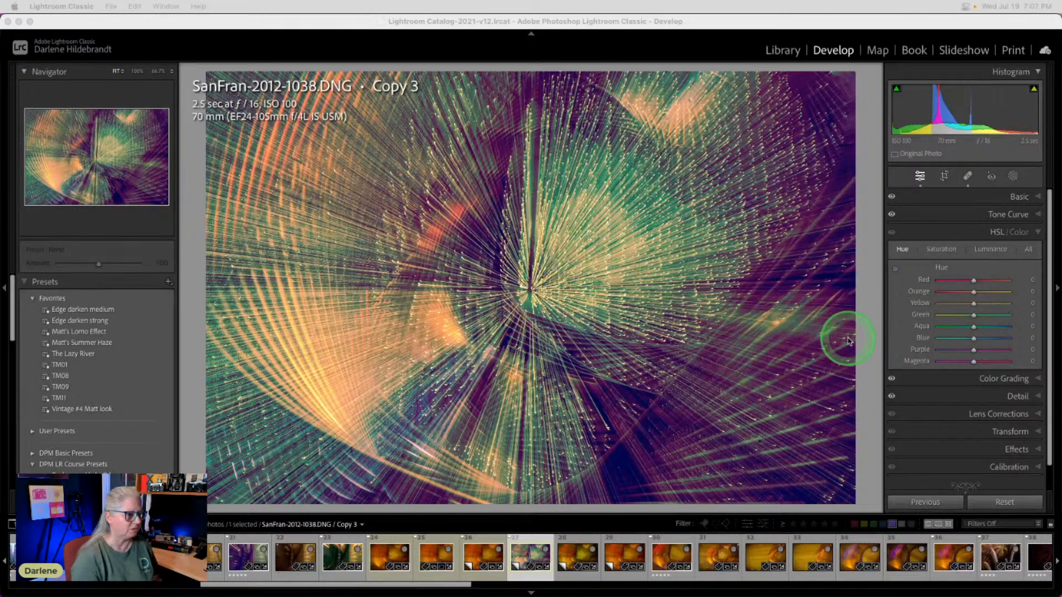
Step: Return to the collection's grid and view the building interior photo SanFran-2012-1028.DNG in Loupe view
{"action": "left_click", "coordinate": [870, 325]}
{"action": "key", "text": "g"}
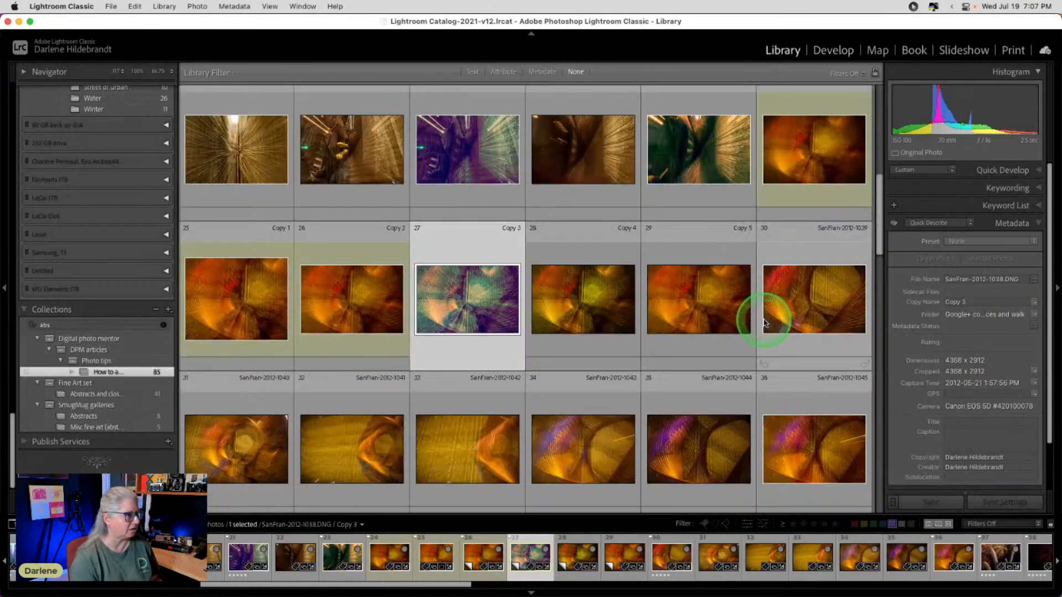
{"action": "scroll", "coordinate": [763, 324], "scroll_direction": "up", "scroll_amount": 3}
{"action": "scroll", "coordinate": [765, 324], "scroll_direction": "up", "scroll_amount": 2}
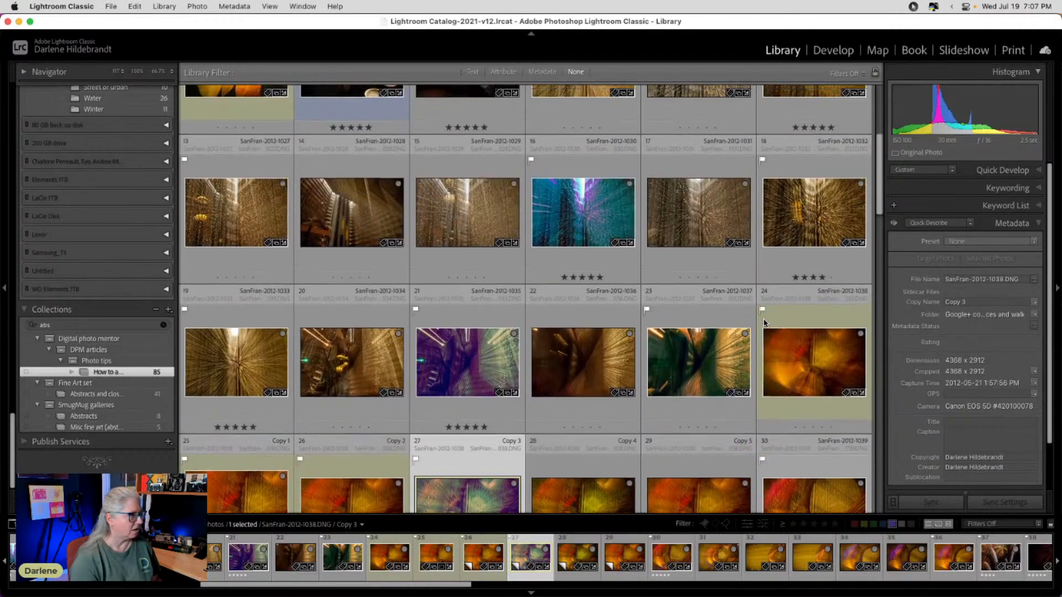
{"action": "double_click", "coordinate": [318, 239]}
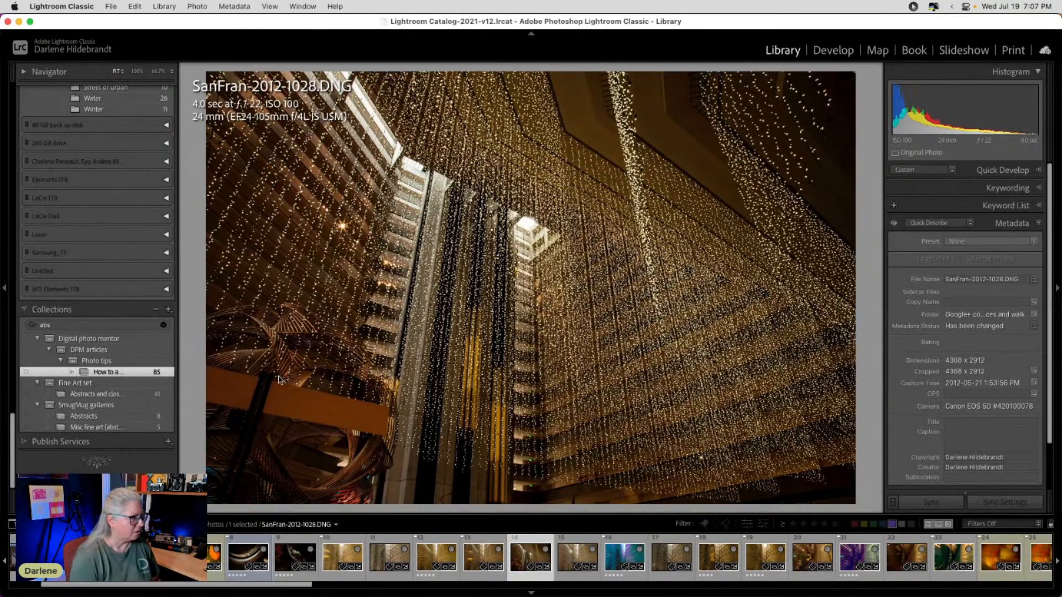
Step: Go back to the grid, hide the Library Filter bar and view the zoom-blur photo SanFran-2012-1024.DNG in Loupe view
{"action": "double_click", "coordinate": [304, 310]}
{"action": "scroll", "coordinate": [301, 311], "scroll_direction": "up", "scroll_amount": 2}
{"action": "double_click", "coordinate": [551, 183]}
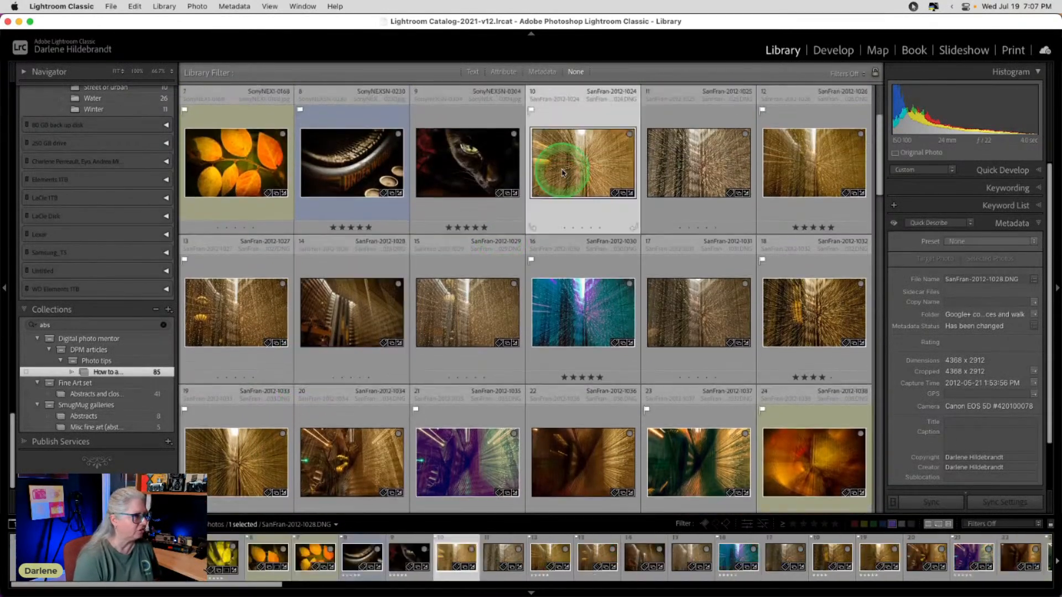
{"action": "double_click", "coordinate": [595, 243]}
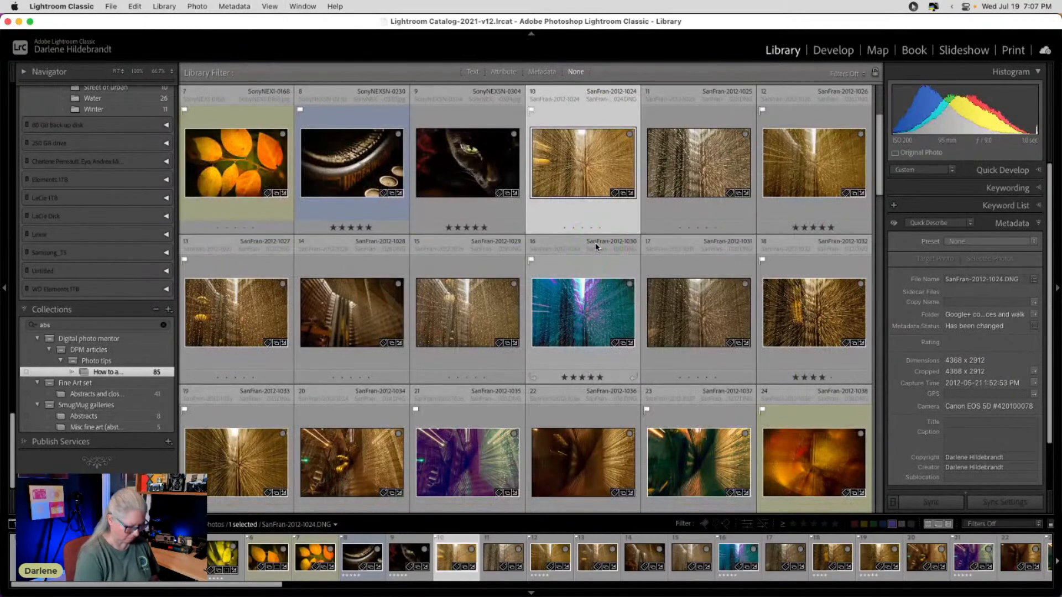
{"action": "key", "text": "backslash"}
{"action": "double_click", "coordinate": [589, 136]}
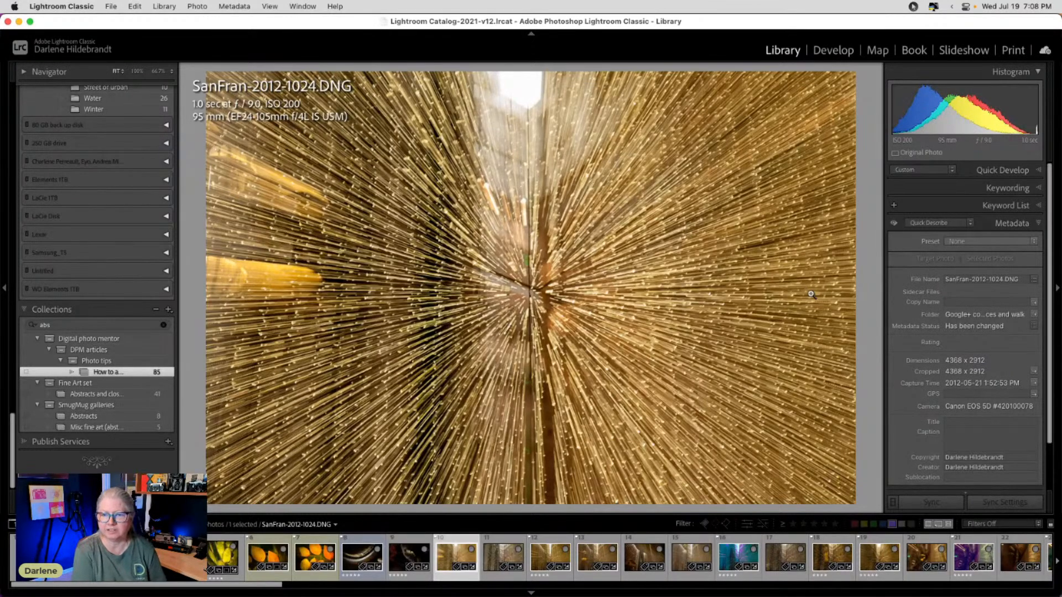
Step: Browse the following San Francisco photos from SanFran-2012-1025.DNG past SanFran-2012-1028.DNG, comparing their zoom effects and exposure settings
{"action": "key", "text": "Right"}
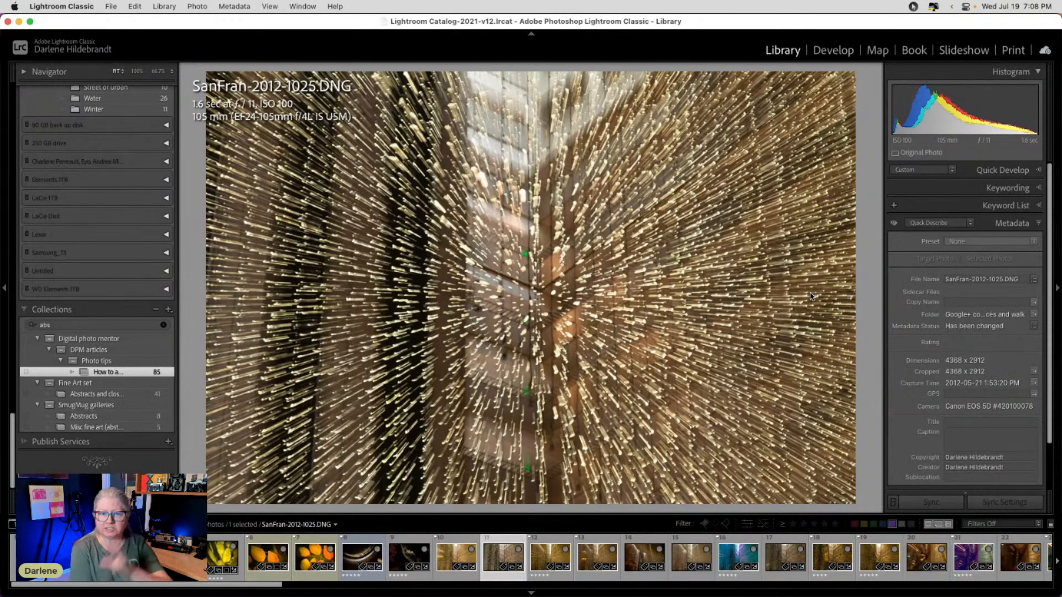
{"action": "key", "text": "Right"}
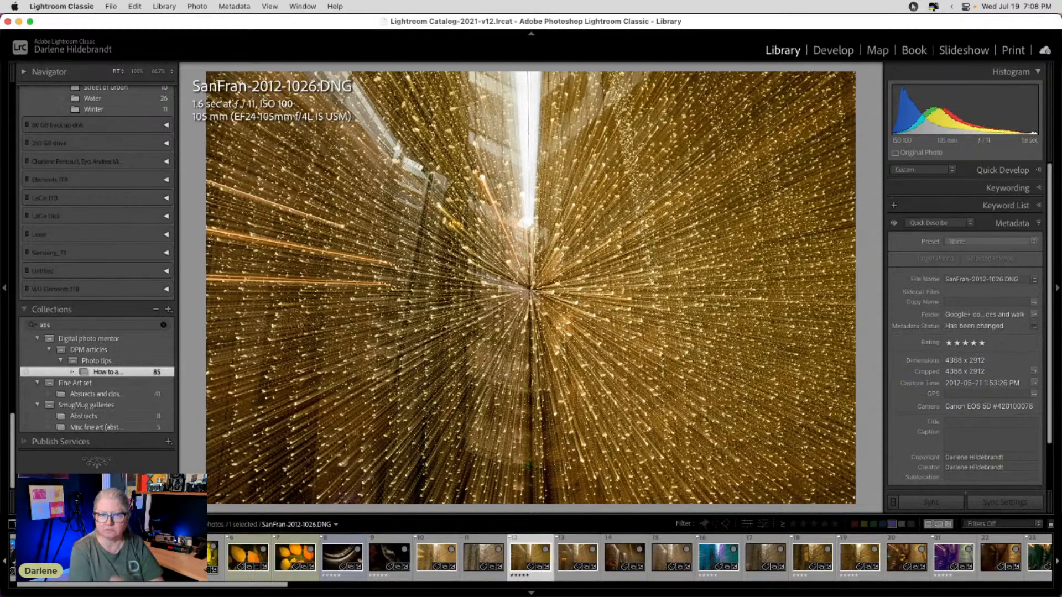
{"action": "key", "text": "Right"}
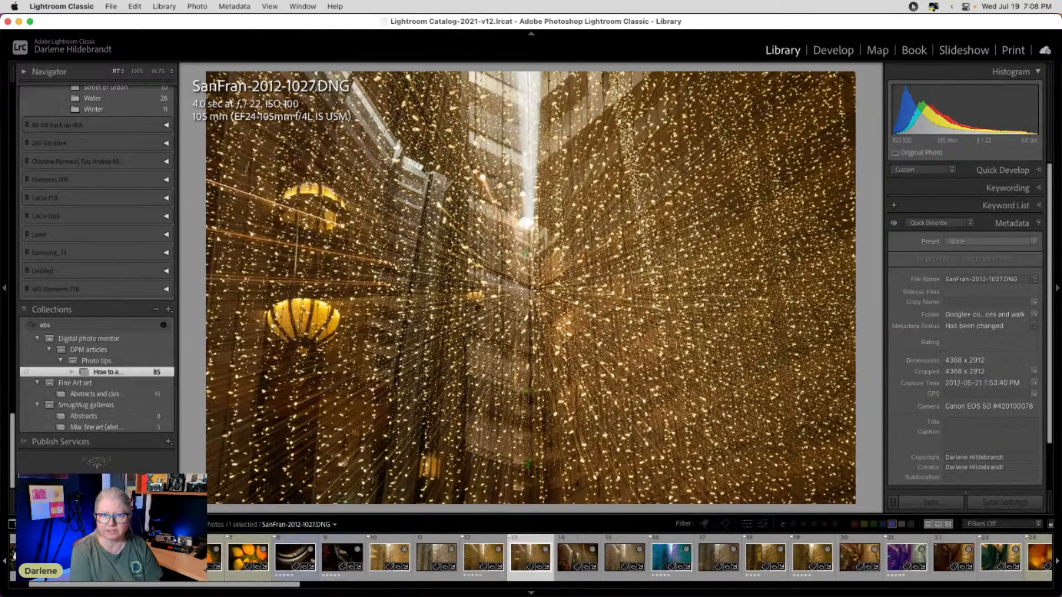
{"action": "key", "text": "Right"}
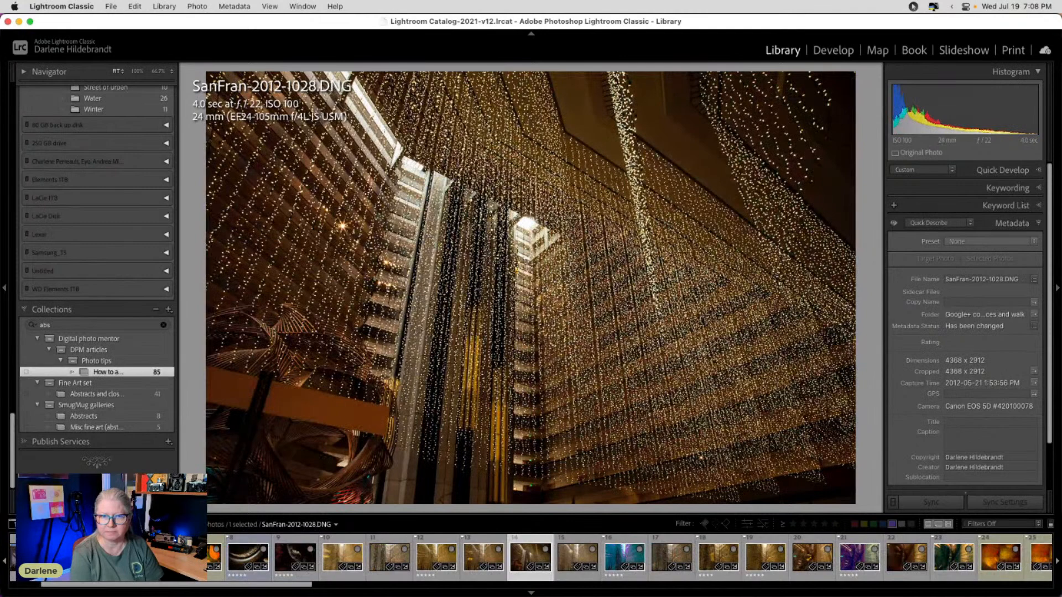
{"action": "key", "text": "Left"}
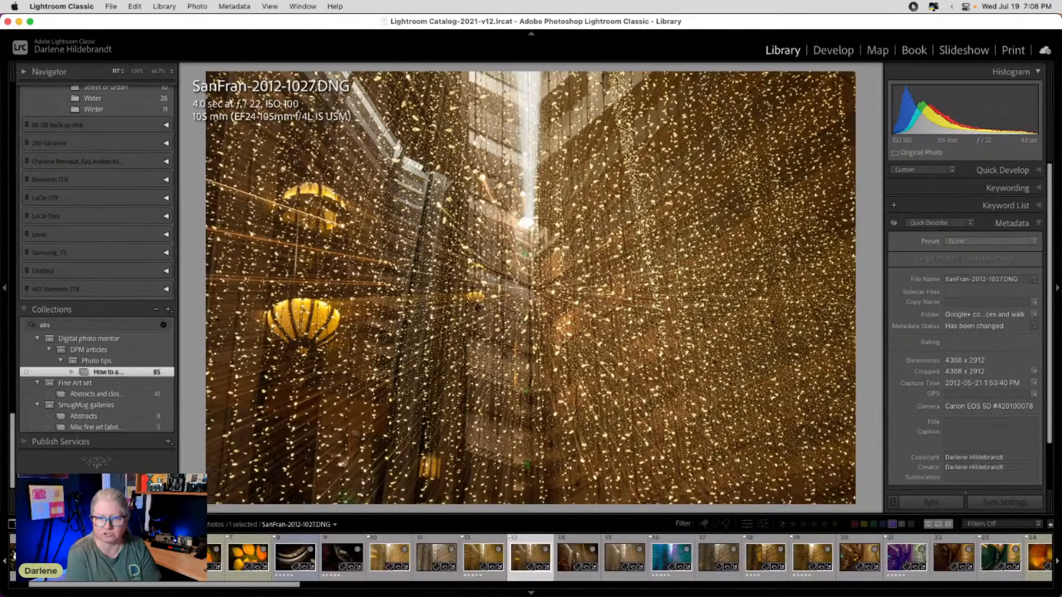
{"action": "key", "text": "Right"}
{"action": "key", "text": "Right"}
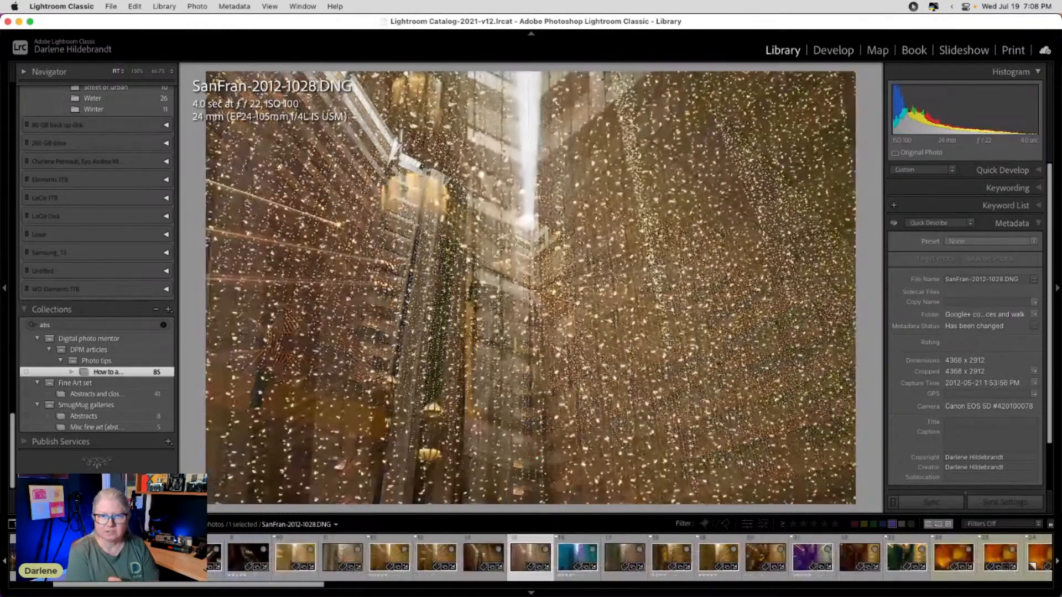
Step: Browse the zoom-blur photos from SanFran-2012-1029.DNG through SanFran-2012-1033.DNG, comparing their light streaks and exposure settings
{"action": "key", "text": "Right"}
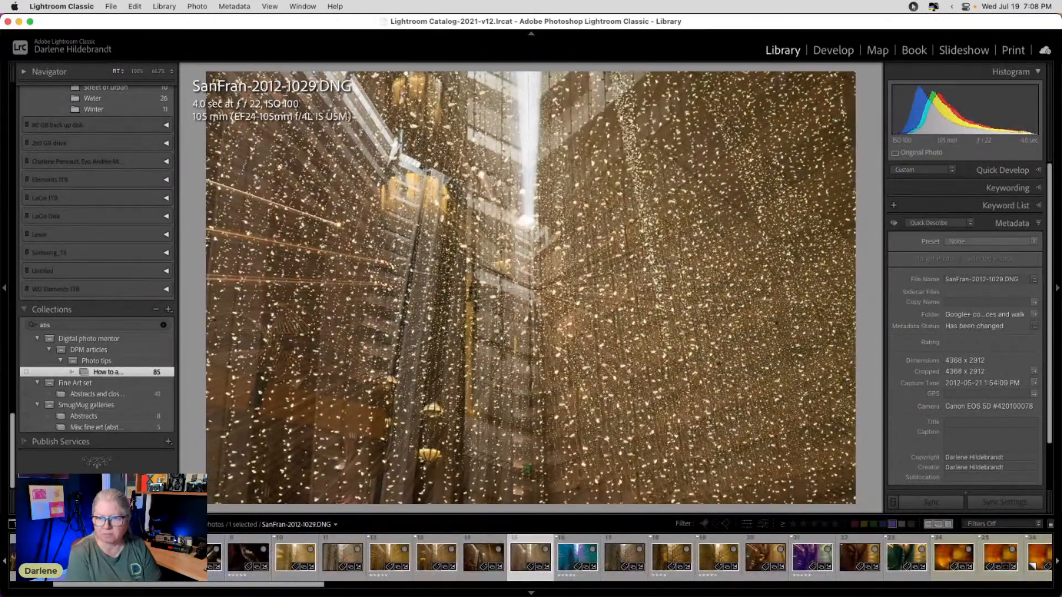
{"action": "key", "text": "Right"}
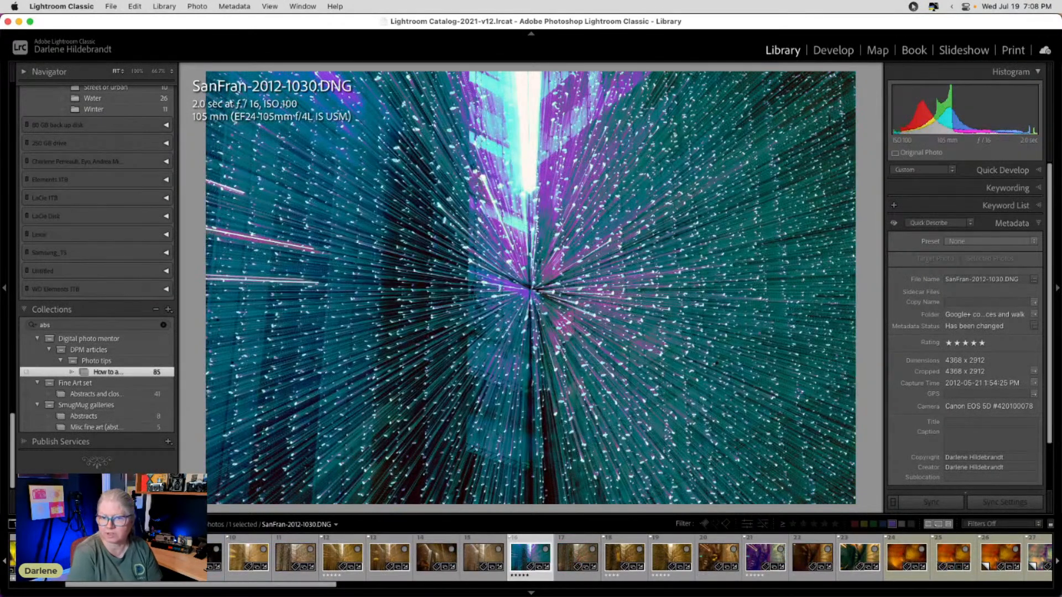
{"action": "key", "text": "Right"}
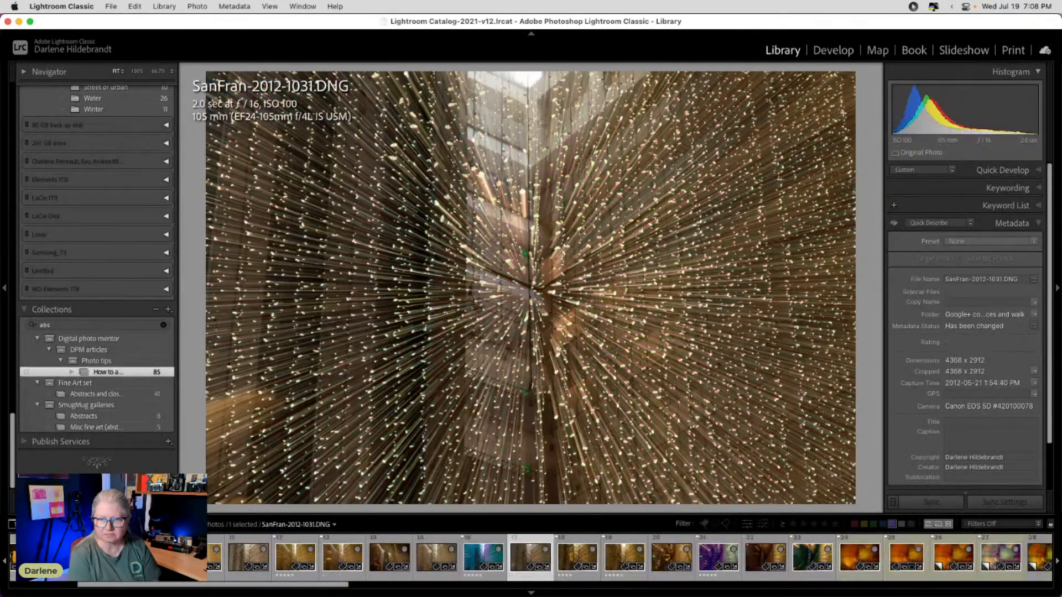
{"action": "key", "text": "Right"}
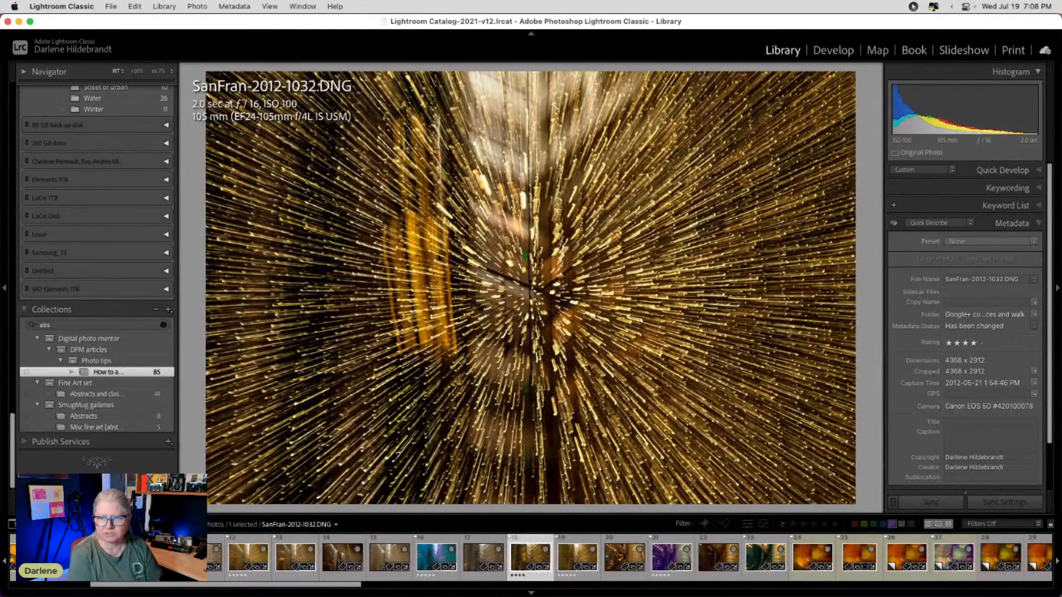
{"action": "key", "text": "Right"}
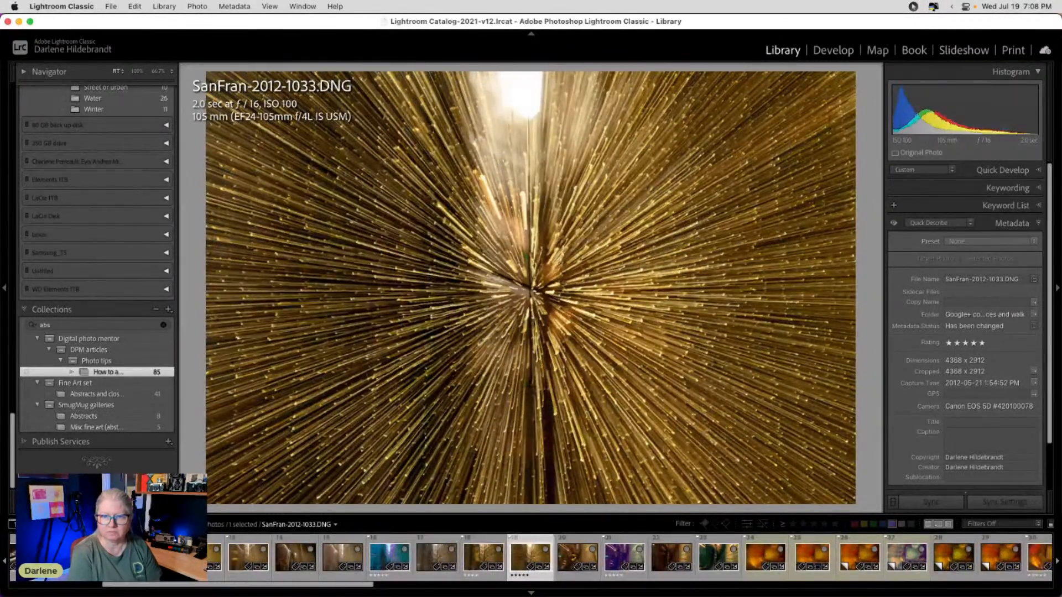
{"action": "key", "text": "Right"}
{"action": "key", "text": "Left"}
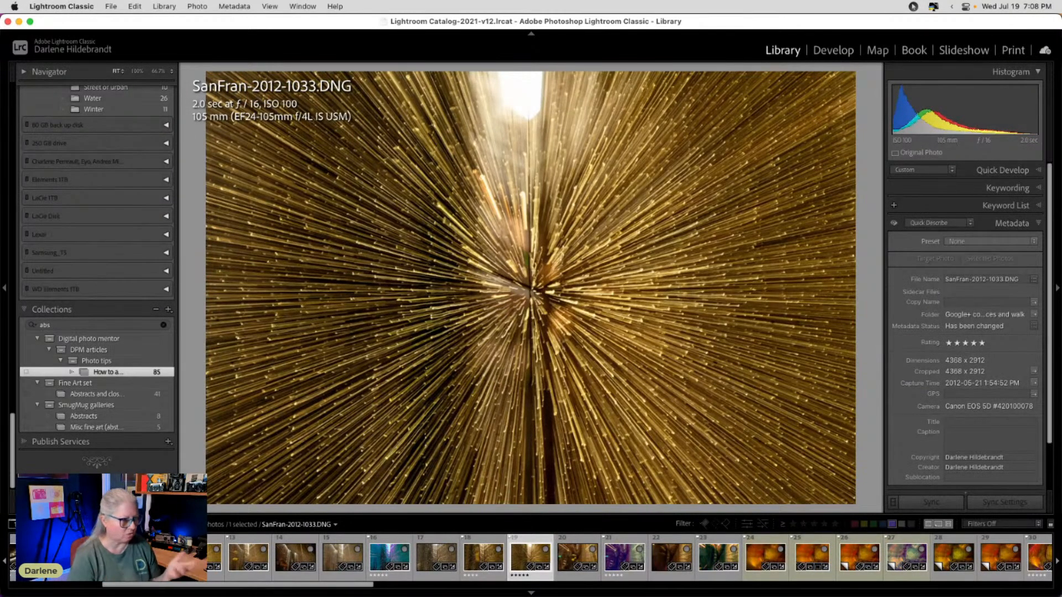
Step: View the combined zoom and rotation photos from SanFran-2012-1034.DNG through SanFran-2012-1037.DNG in Loupe view
{"action": "key", "text": "Right"}
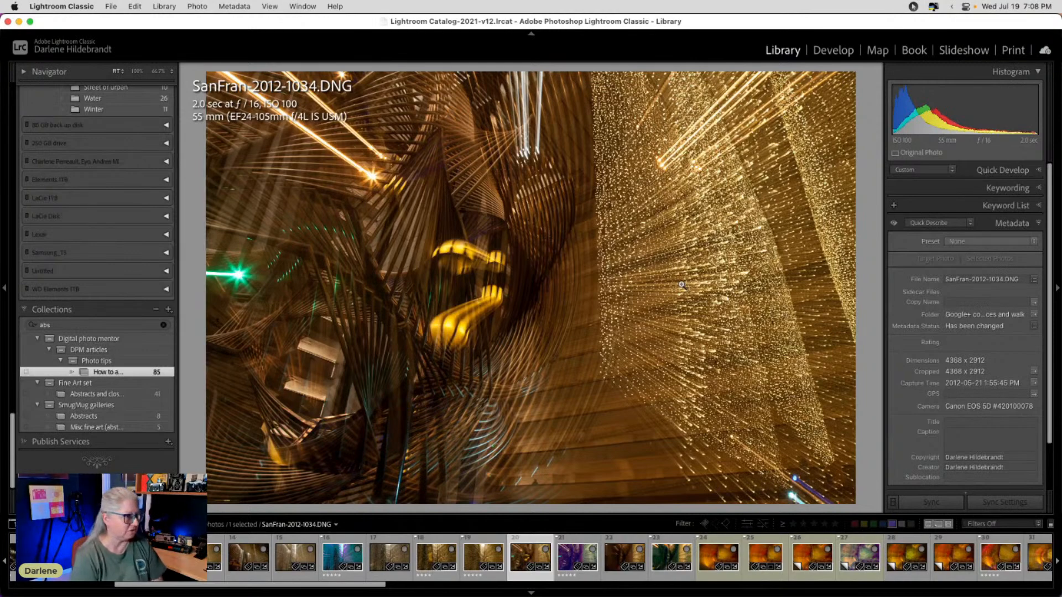
{"action": "key", "text": "Right"}
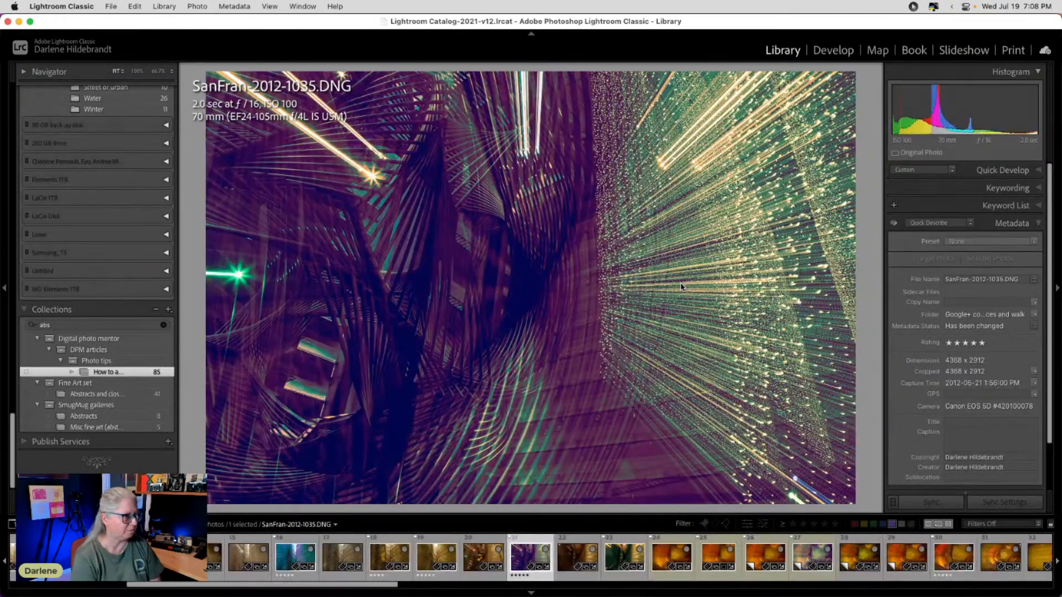
{"action": "key", "text": "Right"}
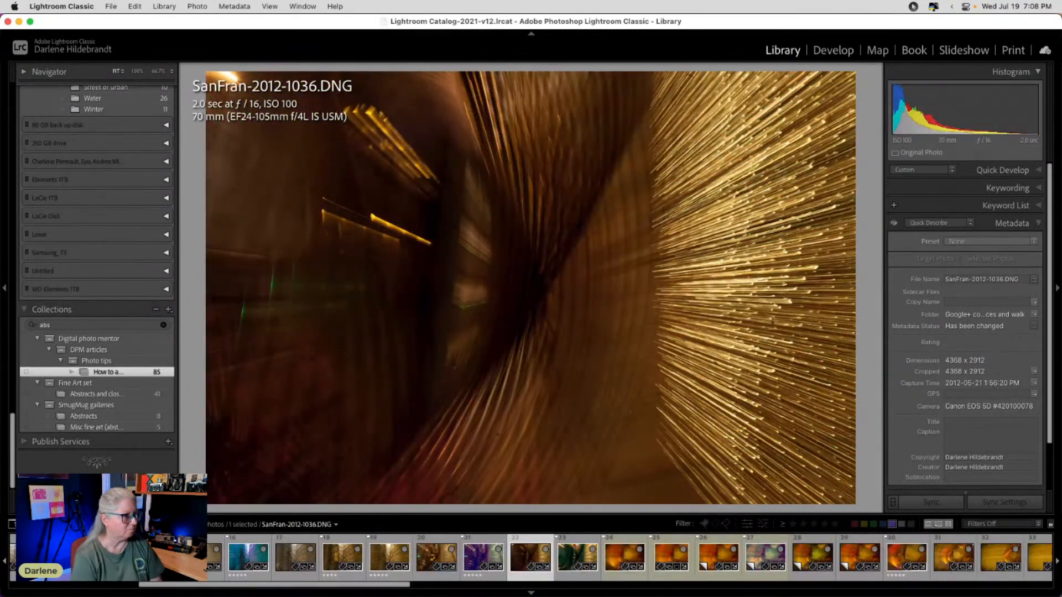
{"action": "key", "text": "Right"}
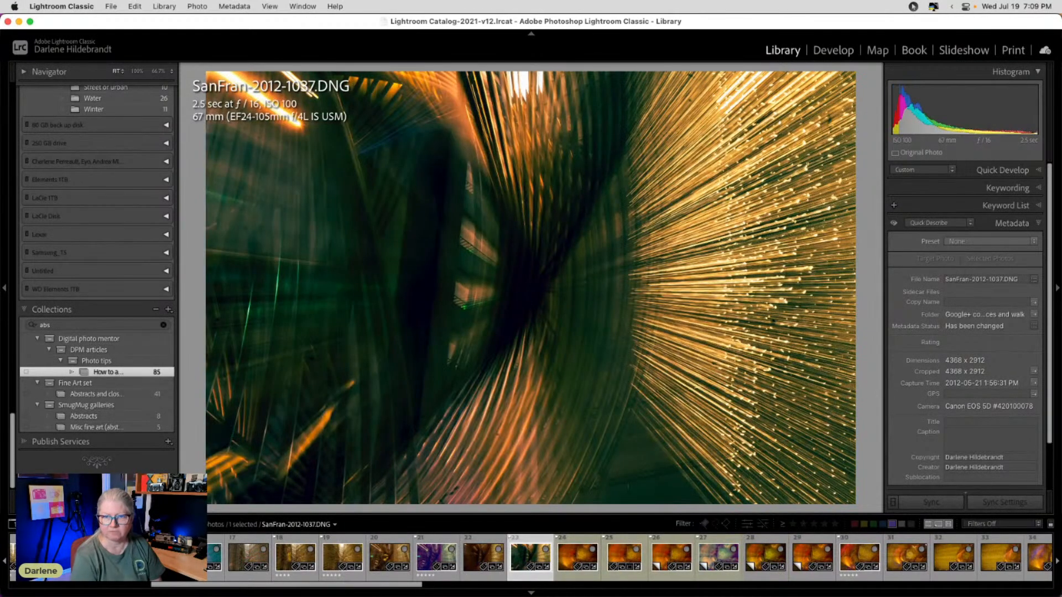
Step: Compare SanFran-2012-1038.DNG with its virtual copies' colour and crop variations, continuing to SanFran-2012-1039.DNG
{"action": "key", "text": "Right"}
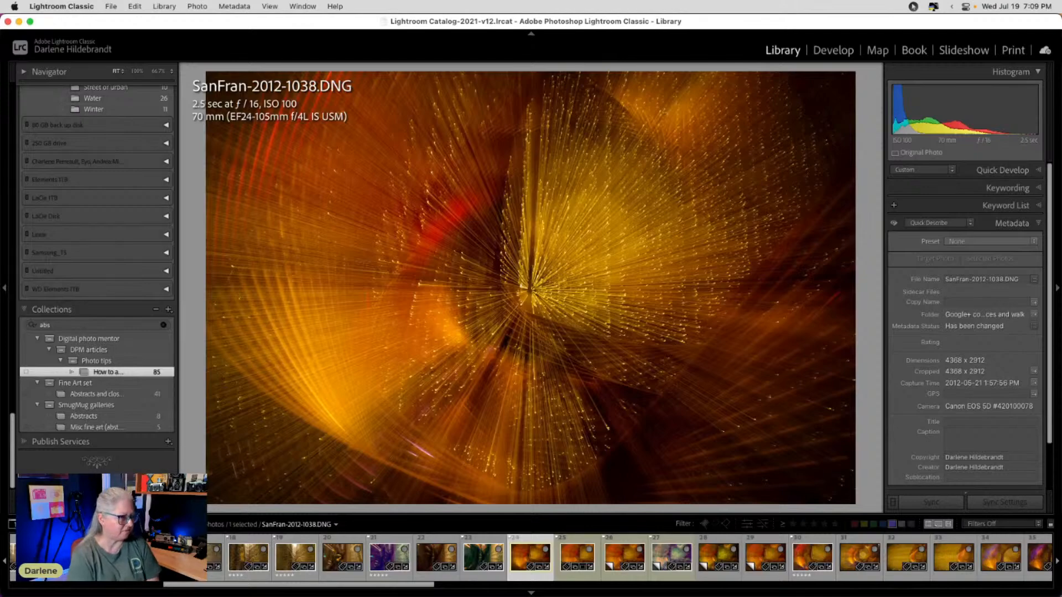
{"action": "key", "text": "Right"}
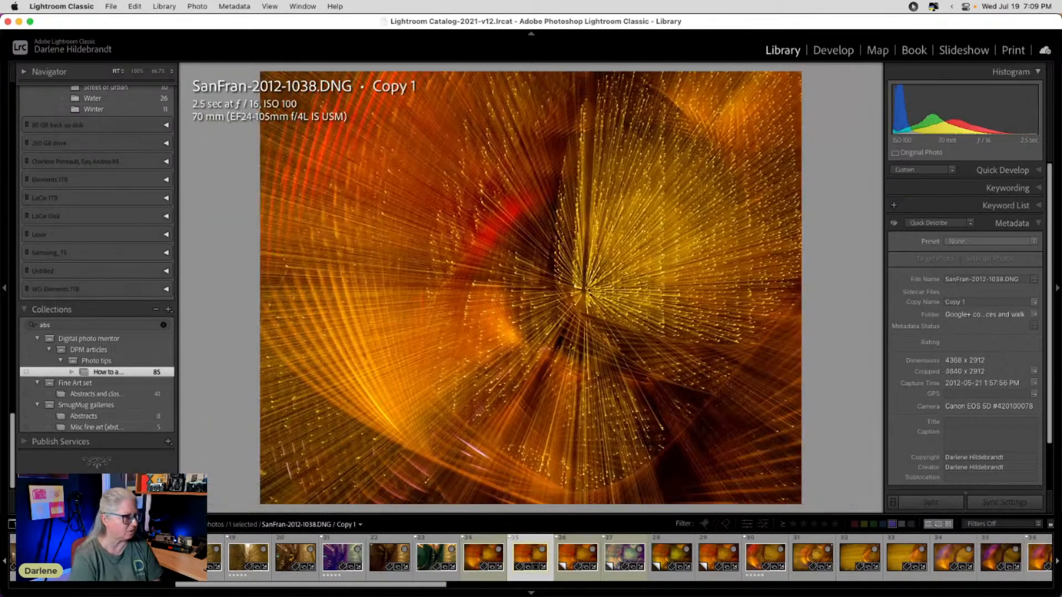
{"action": "key", "text": "Right"}
{"action": "key", "text": "Right"}
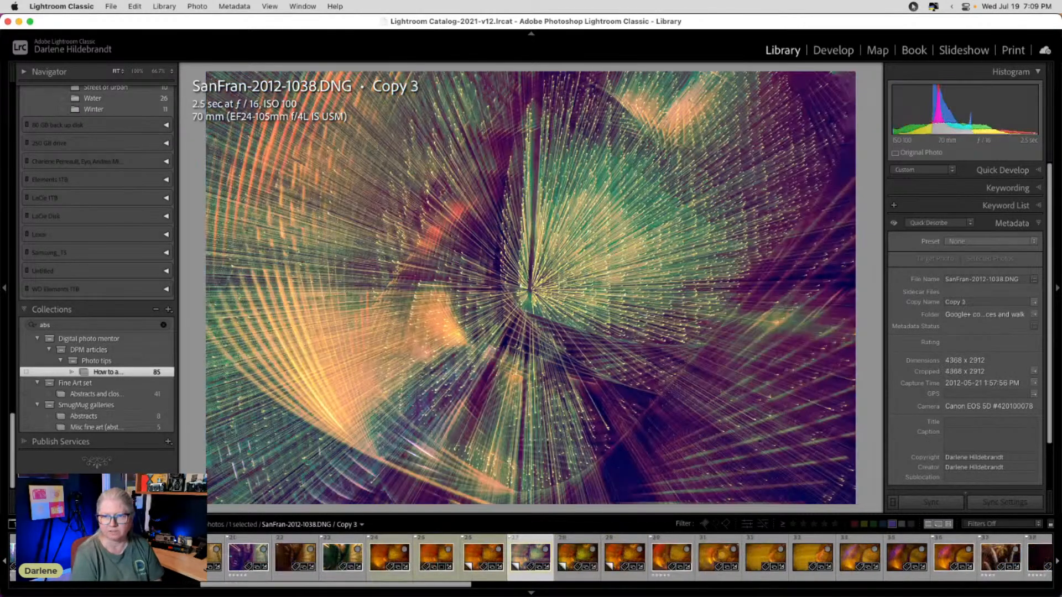
{"action": "key", "text": "Right"}
{"action": "key", "text": "Right"}
{"action": "key", "text": "Left"}
{"action": "key", "text": "Right"}
{"action": "key", "text": "Right"}
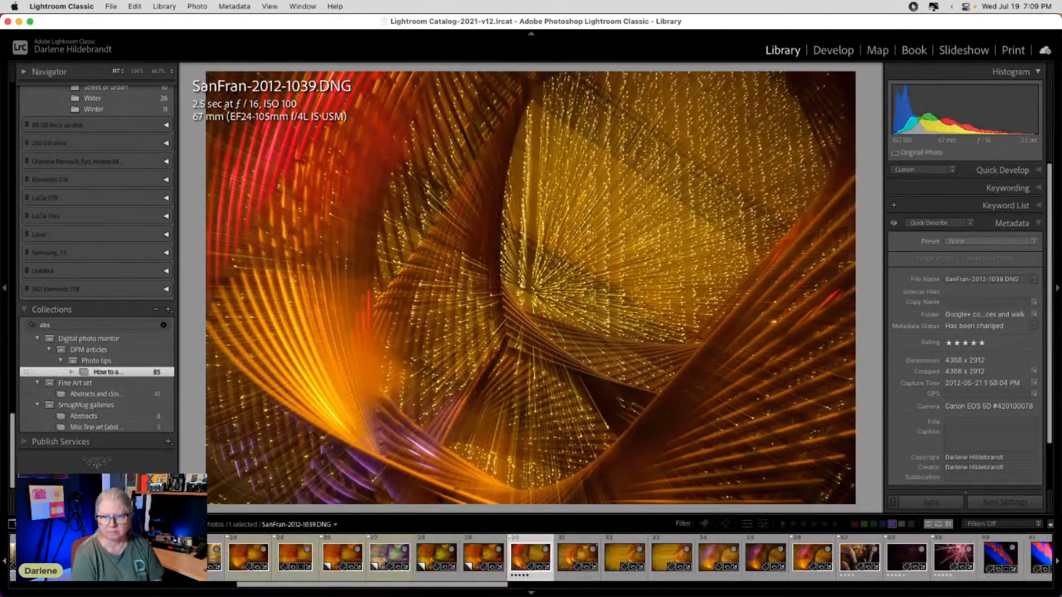
Step: Browse the following abstracts up to SanFran-2012-1045.DNG and go back to SanFran-2012-1044.DNG
{"action": "key", "text": "Right"}
{"action": "key", "text": "Right"}
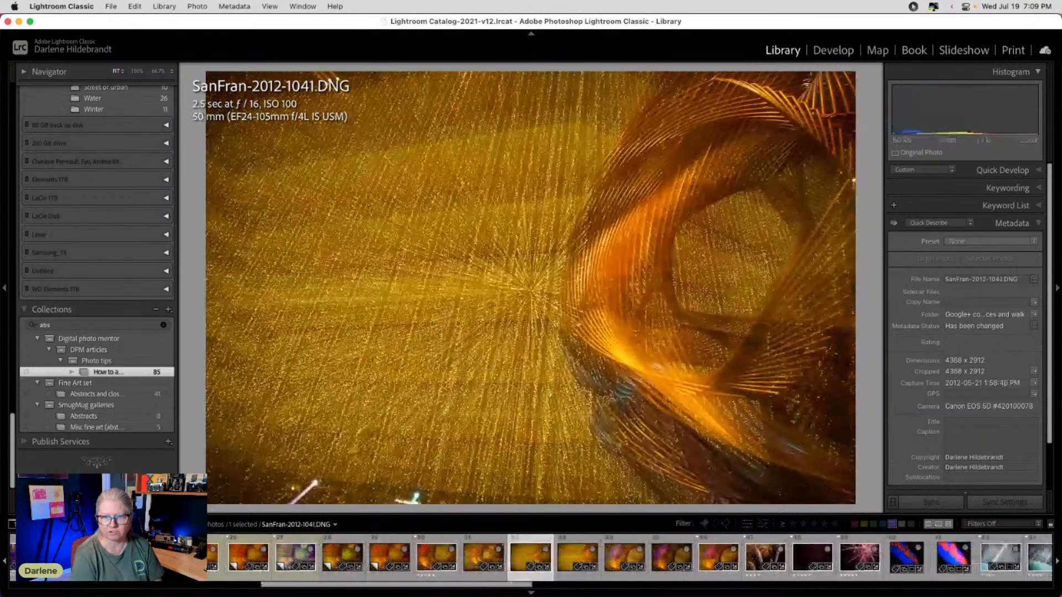
{"action": "key", "text": "Right"}
{"action": "key", "text": "Right"}
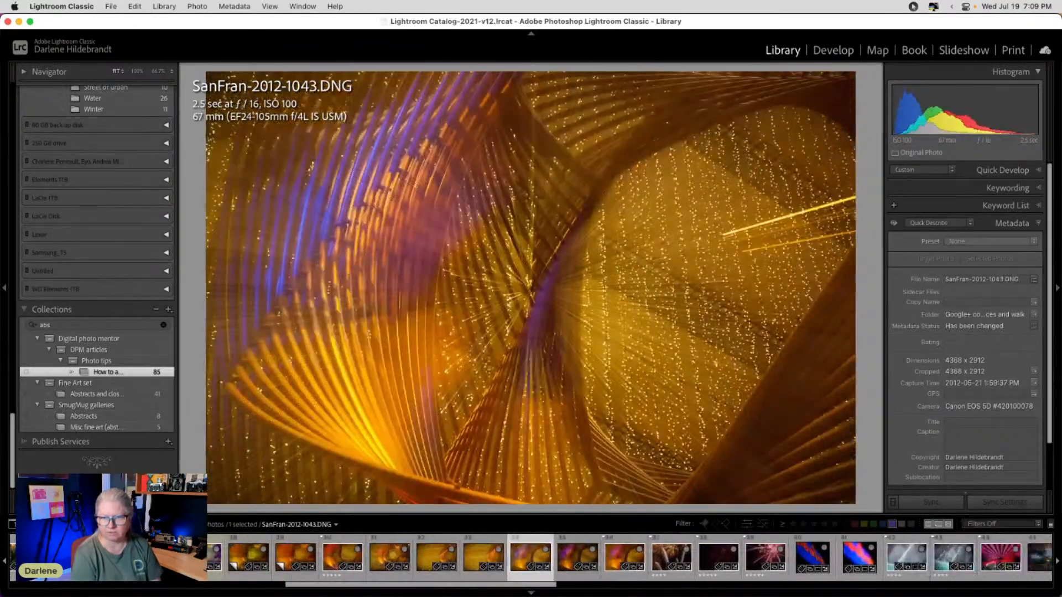
{"action": "key", "text": "Right"}
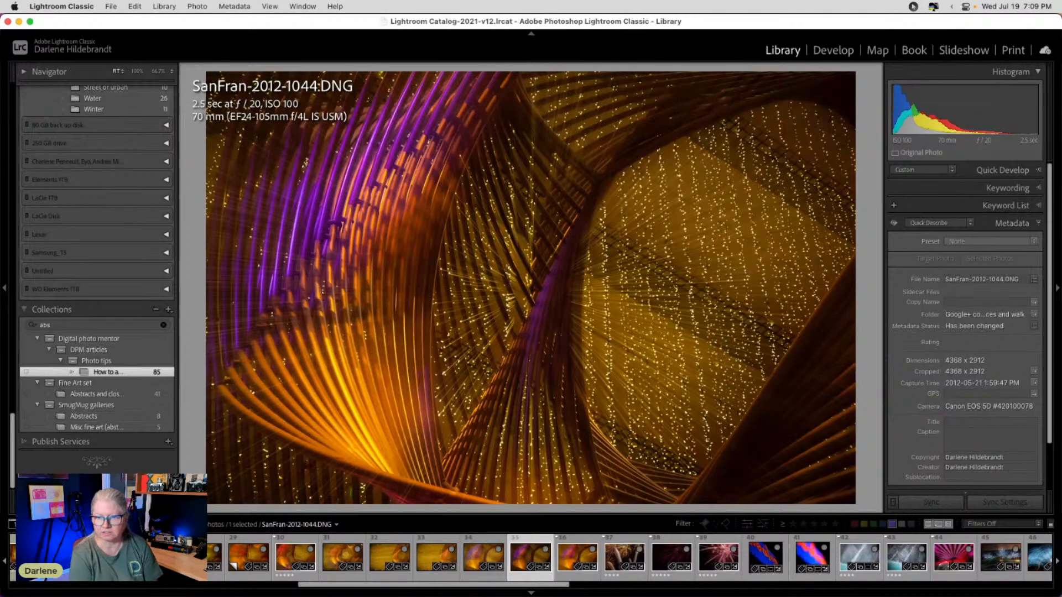
{"action": "key", "text": "Right"}
{"action": "key", "text": "Left"}
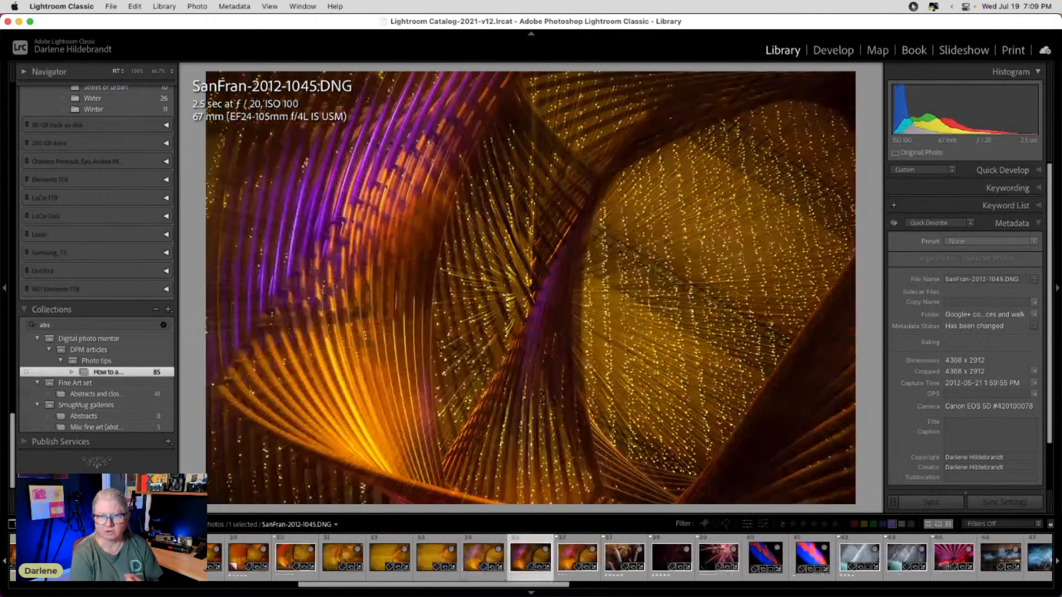
Step: Inspect the light trails in SanFran-2012-1044.DNG at 100% zoom and return to the fitted view
{"action": "left_click", "coordinate": [359, 330]}
{"action": "left_click_drag", "start_coordinate": [687, 261], "coordinate": [501, 234]}
{"action": "left_click_drag", "start_coordinate": [360, 359], "coordinate": [529, 262]}
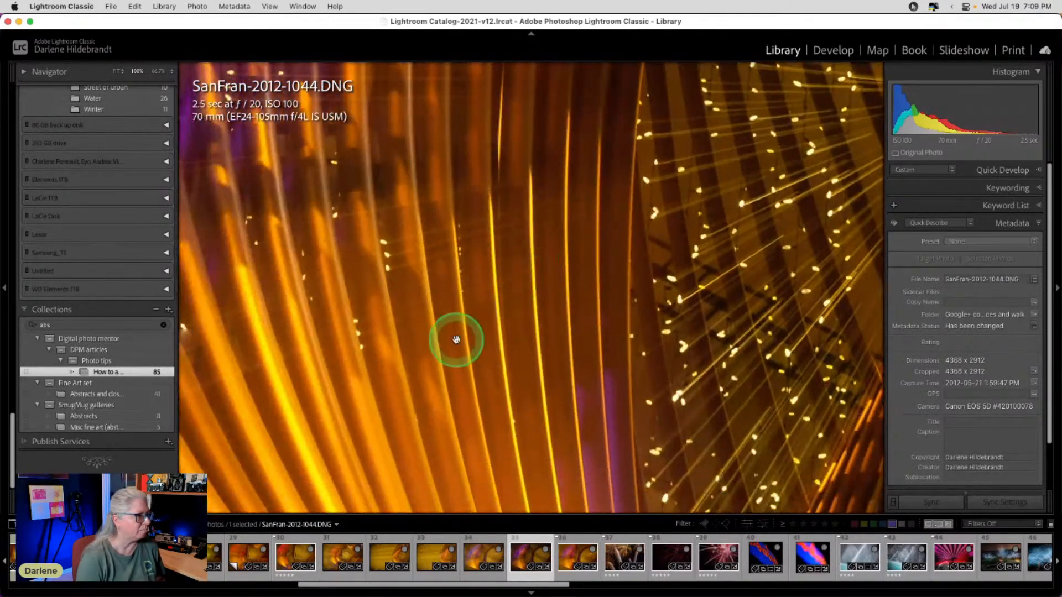
{"action": "left_click", "coordinate": [459, 338]}
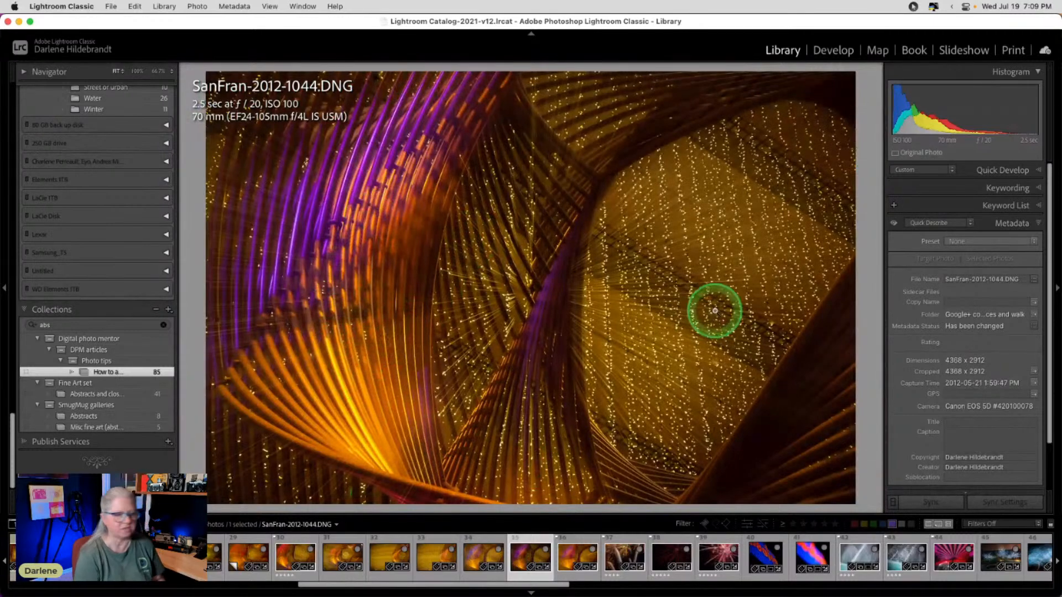
Step: View SanFran-2012-1045.DNG in Loupe view and return to the collection's grid around the San Francisco abstracts
{"action": "key", "text": "Right"}
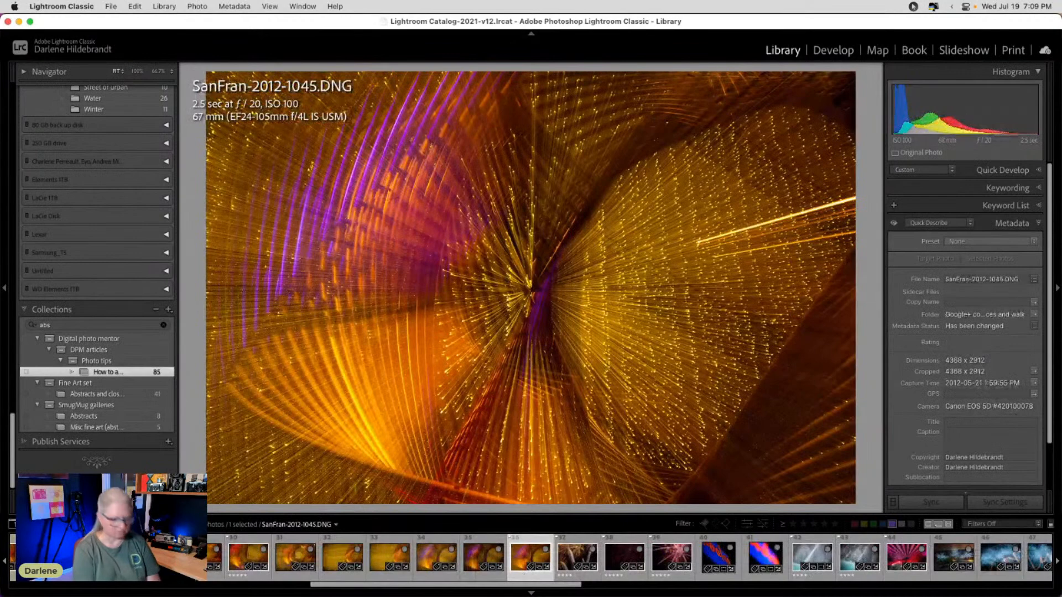
{"action": "key", "text": "g"}
{"action": "left_click", "coordinate": [723, 277]}
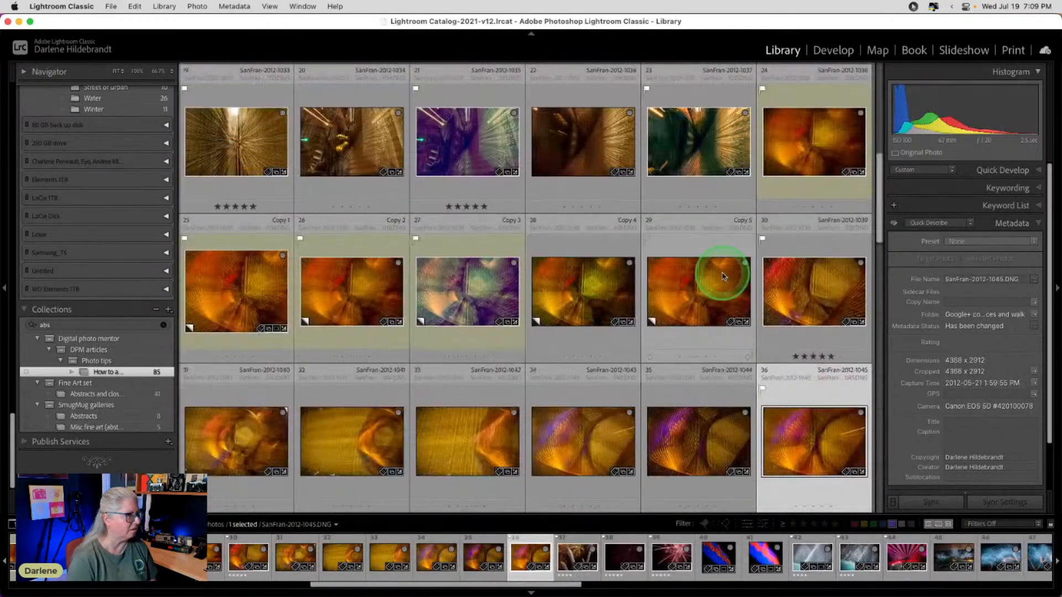
{"action": "scroll", "coordinate": [723, 277], "scroll_direction": "down", "scroll_amount": 2}
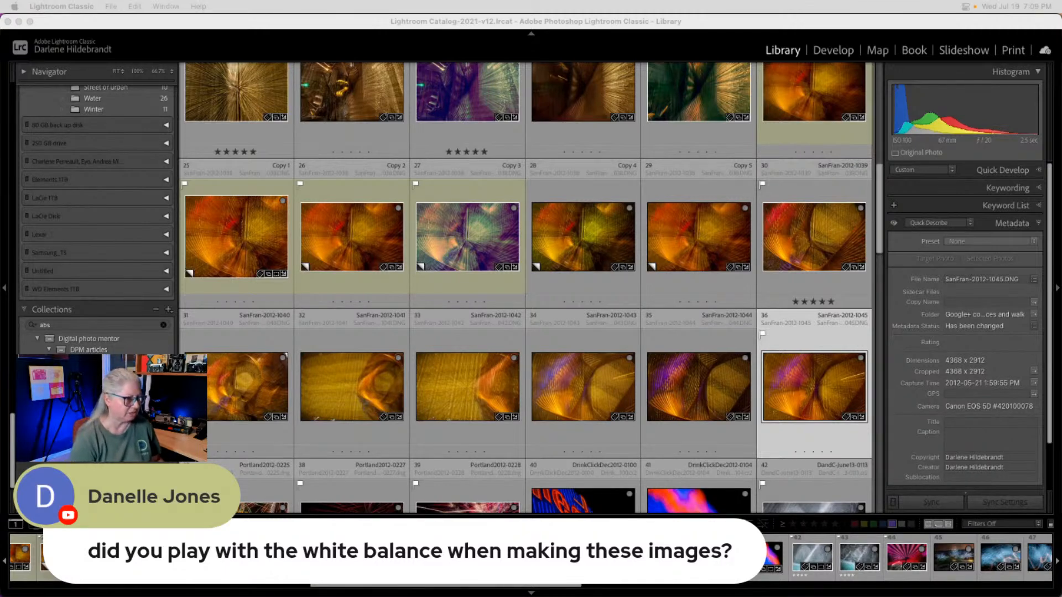
Step: Open SanFran-2012-1045.DNG in Develop, expand the Basic settings and check its white balance, then that of SanFran-2012-1044.DNG
{"action": "left_click", "coordinate": [830, 389]}
{"action": "key", "text": "d"}
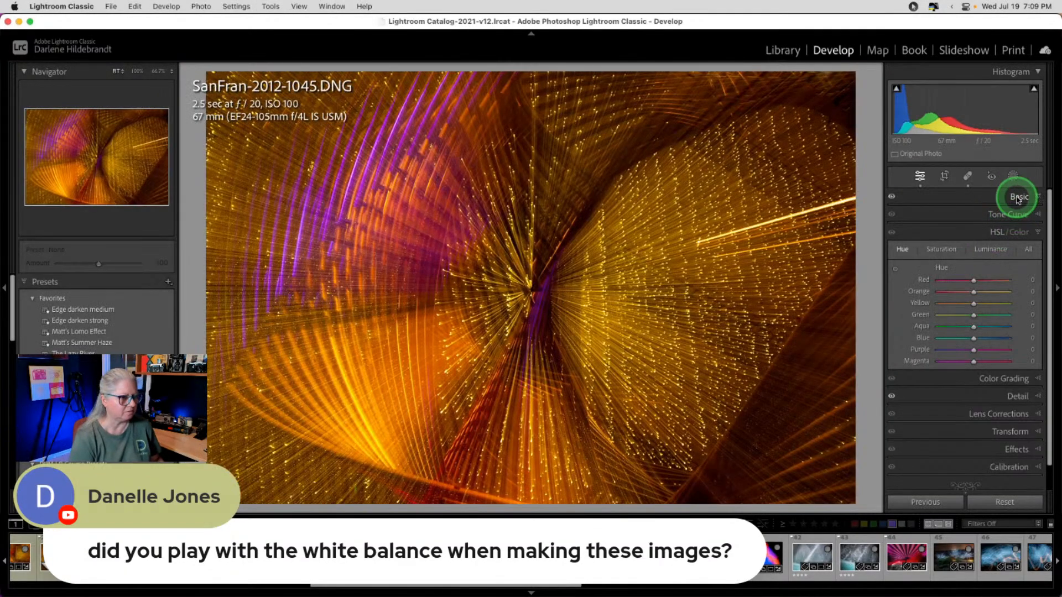
{"action": "left_click", "coordinate": [1017, 197]}
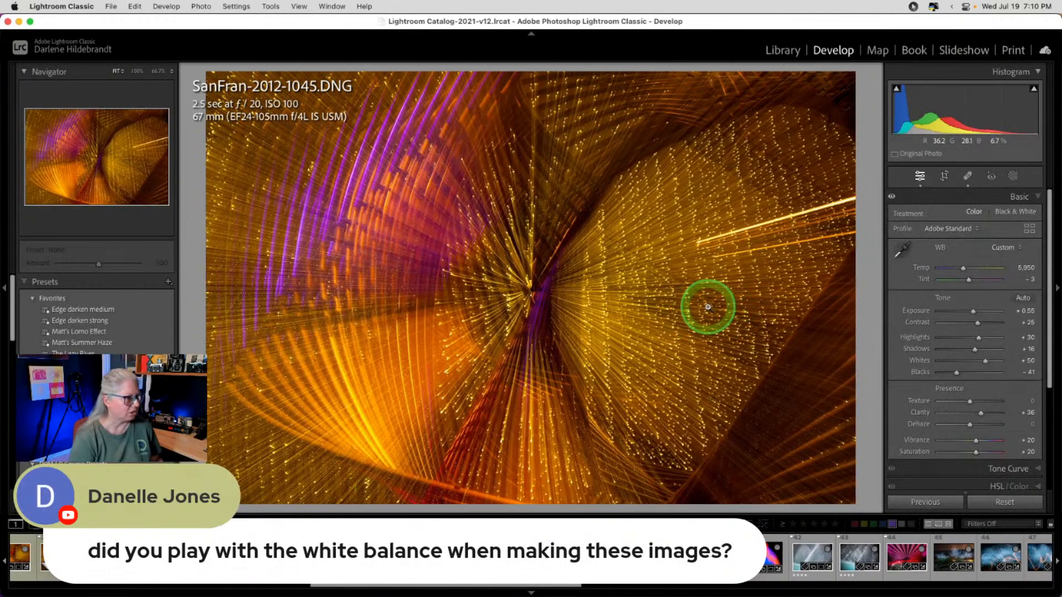
{"action": "key", "text": "Left"}
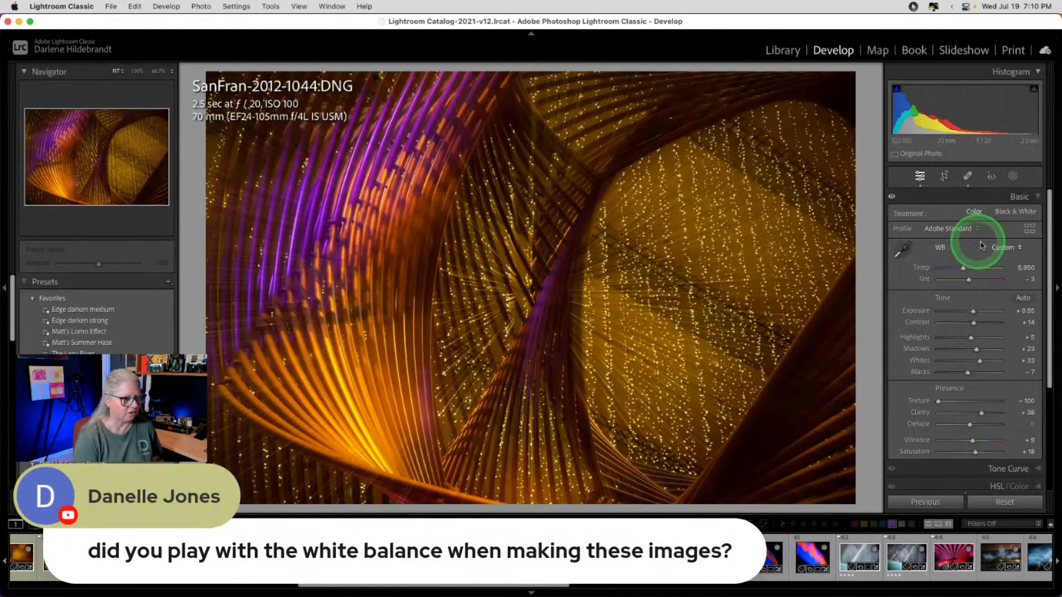
Step: Try the As Shot white balance on SanFran-2012-1044.DNG and undo the change
{"action": "left_click", "coordinate": [995, 249]}
{"action": "left_click", "coordinate": [1001, 142]}
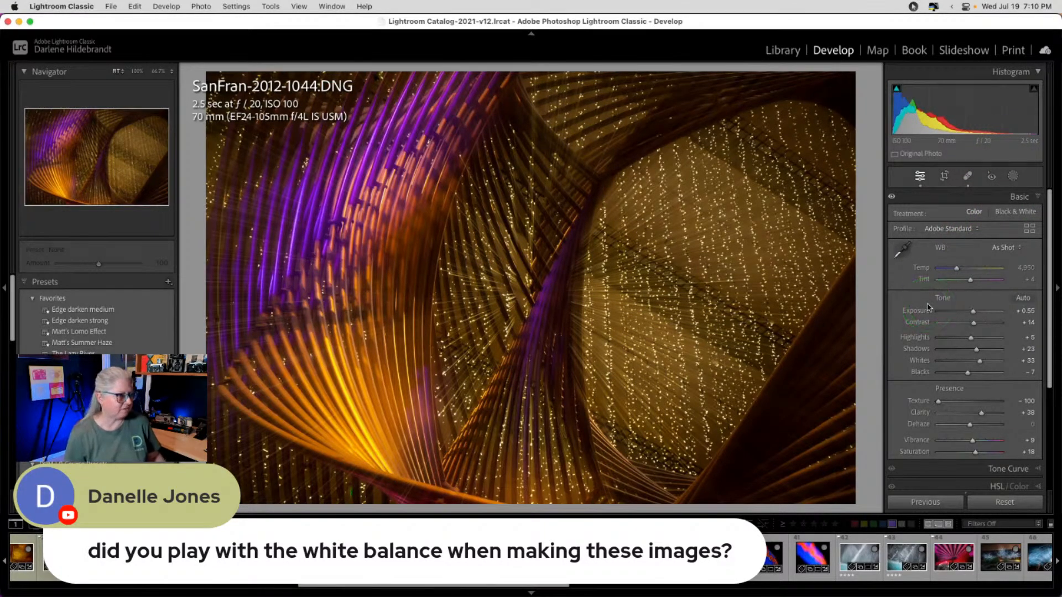
{"action": "left_click", "coordinate": [929, 308]}
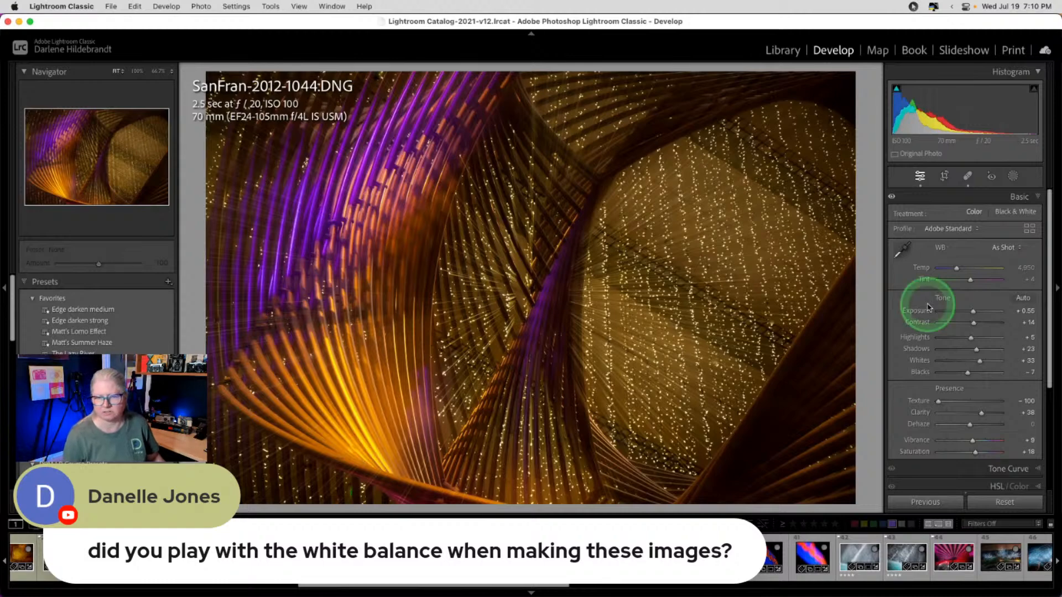
{"action": "key", "text": "super+z"}
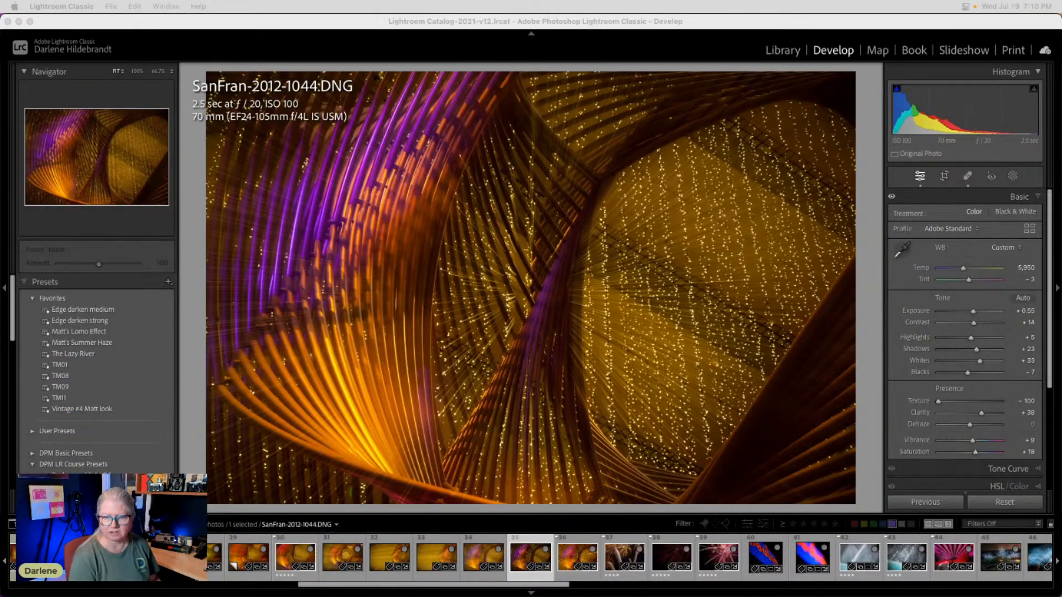
Step: Return to the start of the collection's grid and view NYC-035f.jpg Copy 1 in Loupe view
{"action": "left_click", "coordinate": [868, 339]}
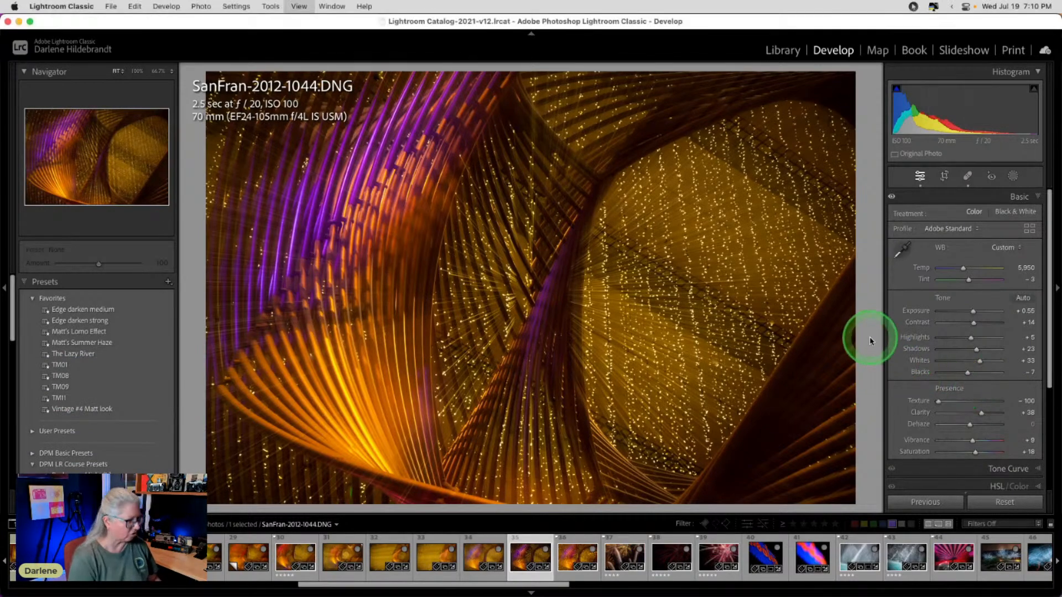
{"action": "key", "text": "g"}
{"action": "scroll", "coordinate": [612, 273], "scroll_direction": "up", "scroll_amount": 15}
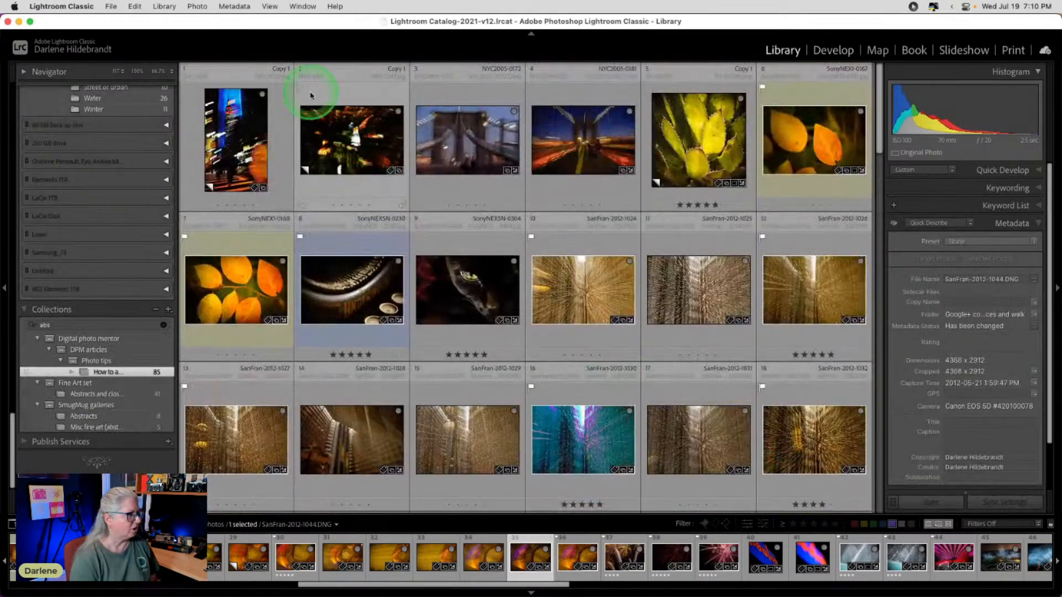
{"action": "double_click", "coordinate": [352, 136]}
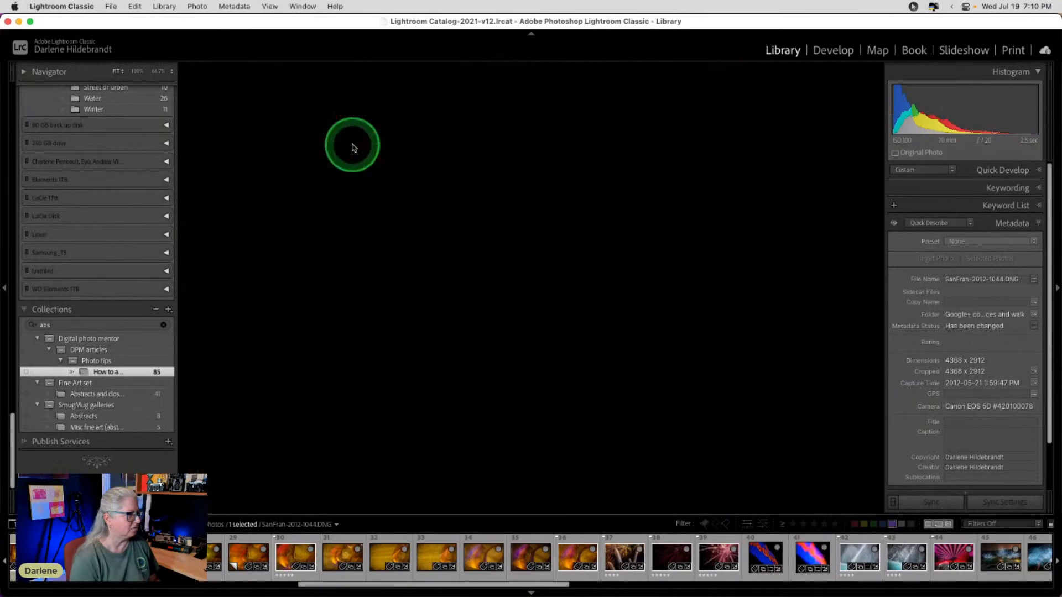
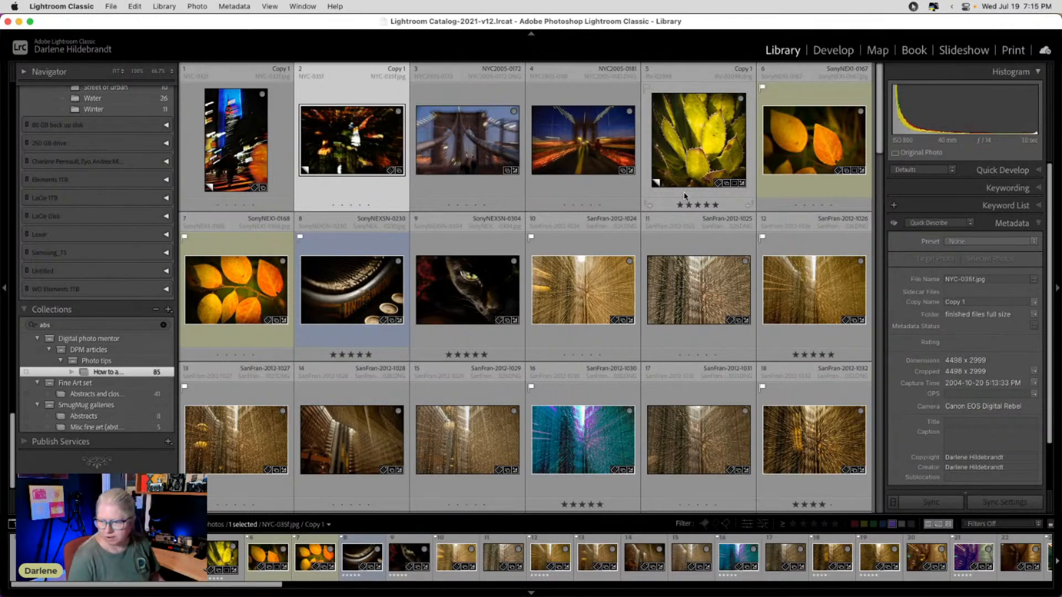
Step: View SanFran-2012-1030.DNG in Loupe view and open it in Develop to check its Basic settings
{"action": "left_click", "coordinate": [687, 196]}
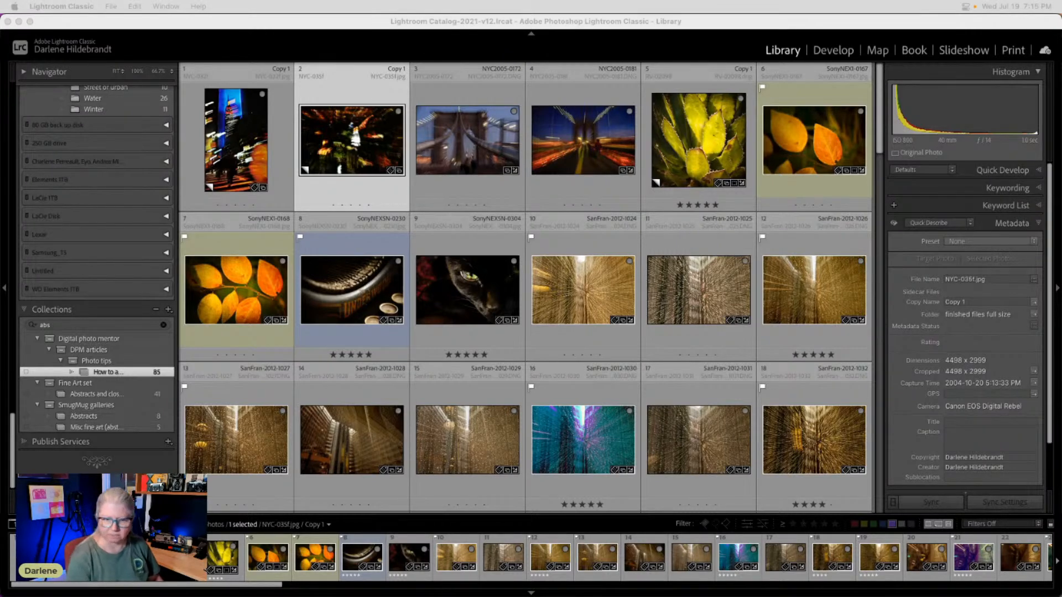
{"action": "scroll", "coordinate": [653, 318], "scroll_direction": "down", "scroll_amount": 2}
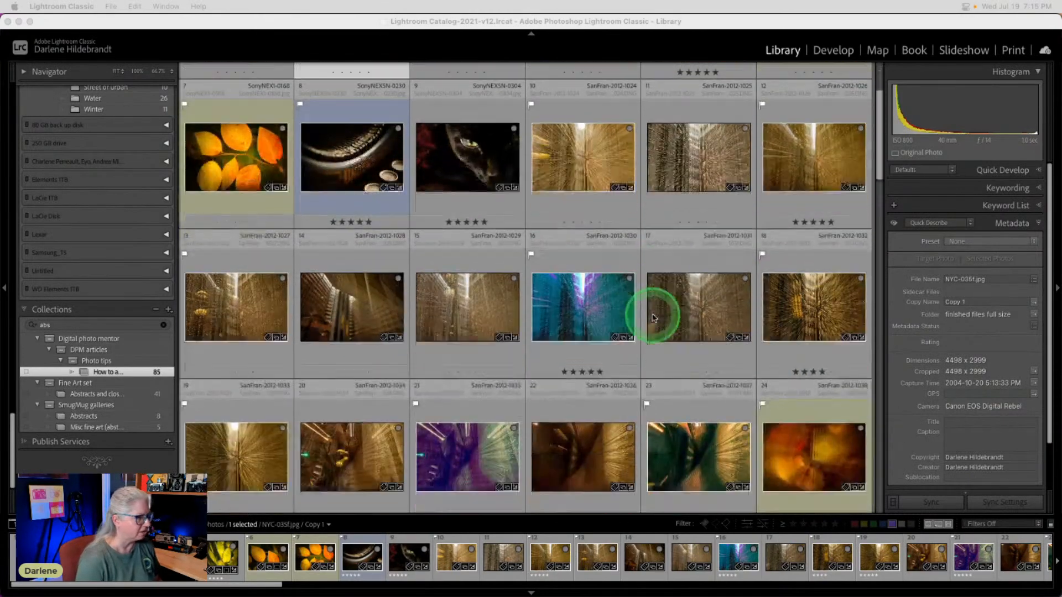
{"action": "scroll", "coordinate": [653, 318], "scroll_direction": "down", "scroll_amount": 2}
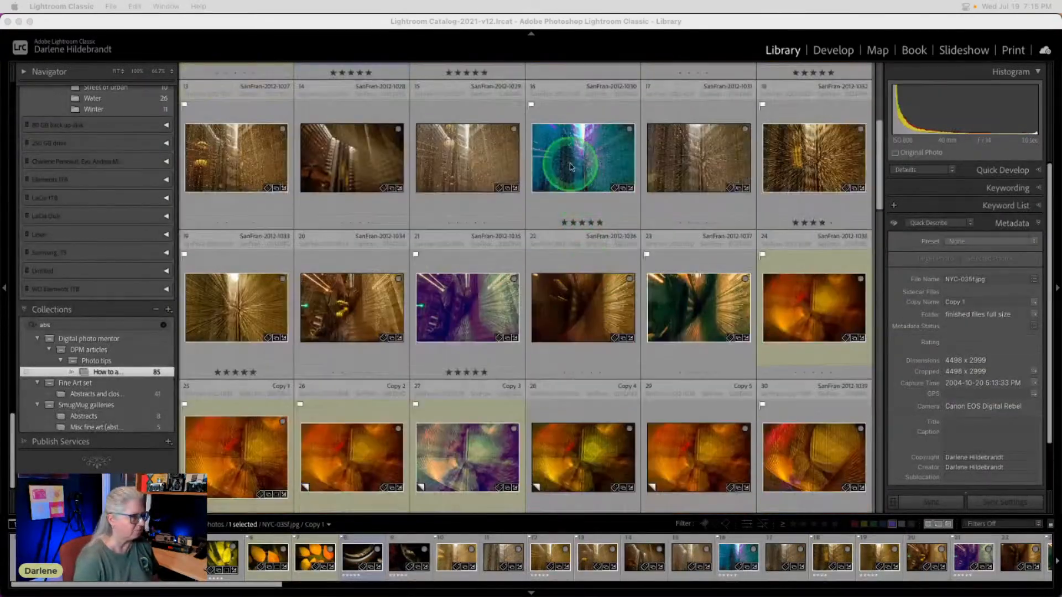
{"action": "double_click", "coordinate": [572, 167]}
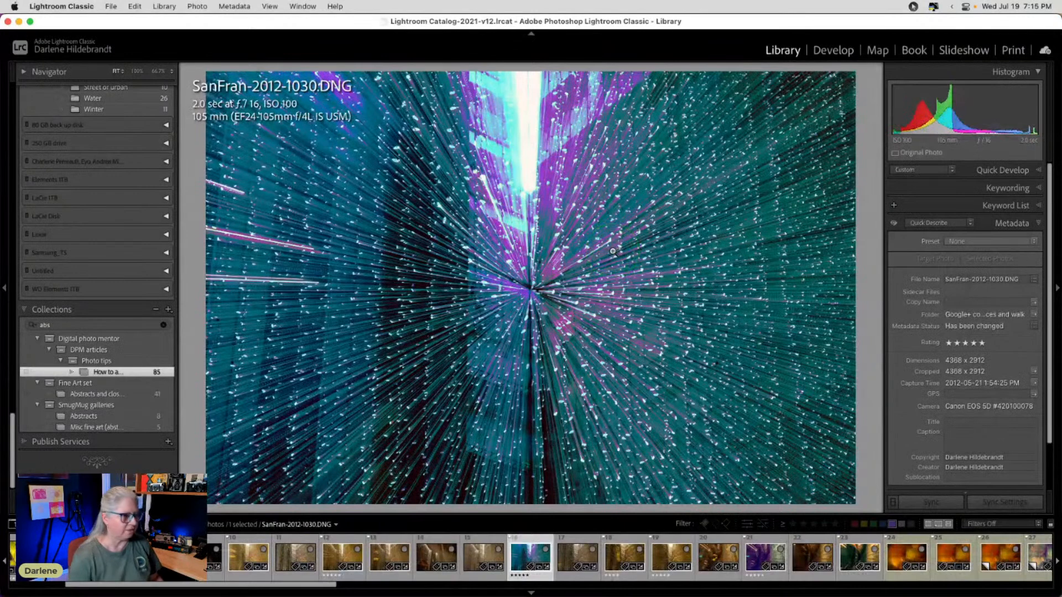
{"action": "key", "text": "d"}
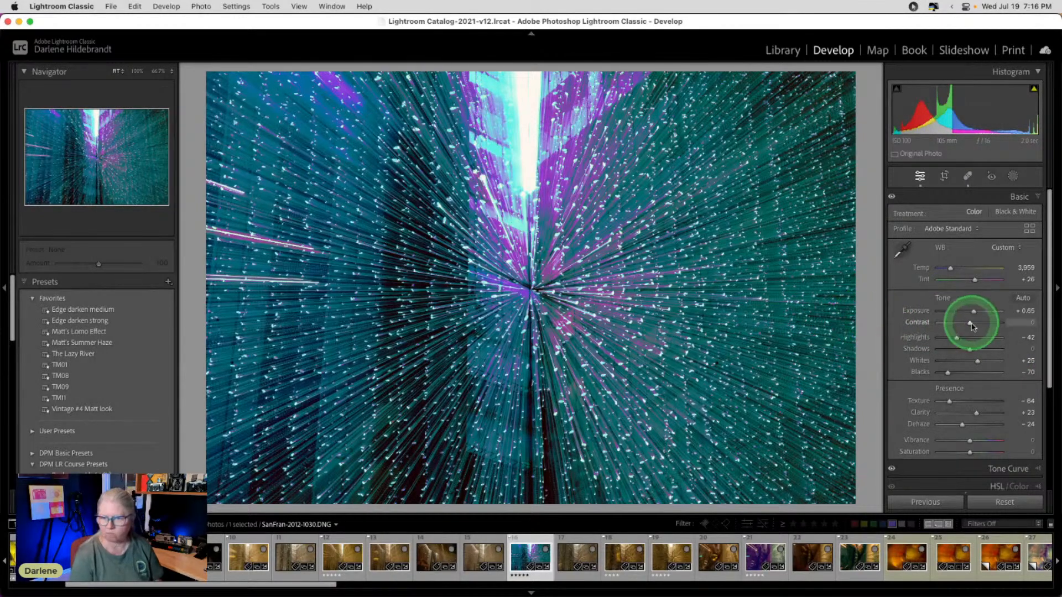
{"action": "key", "text": "super+Tab"}
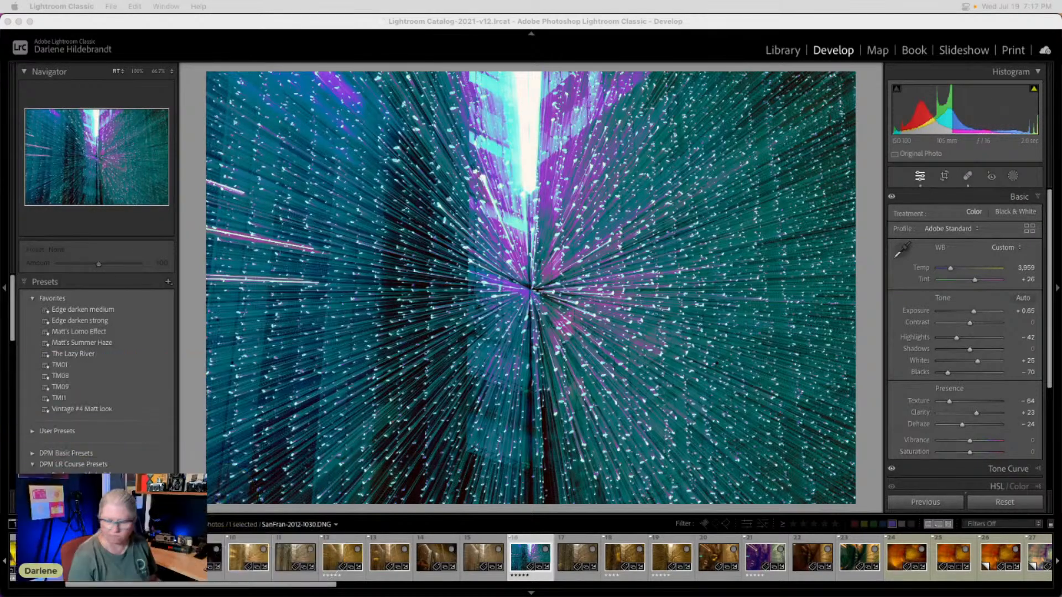
{"action": "left_click", "coordinate": [948, 431]}
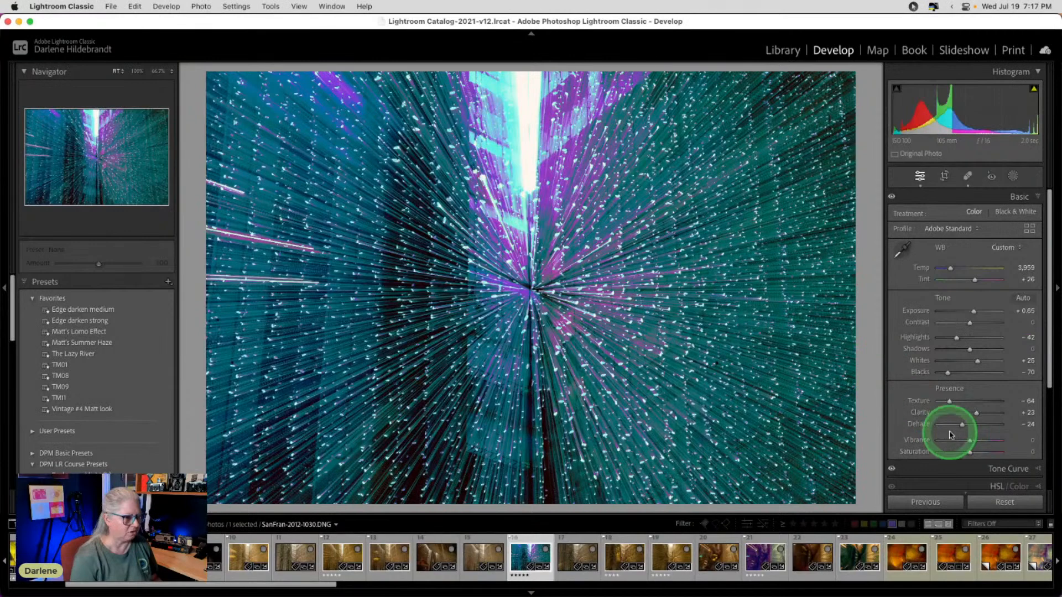
Step: Examine the red, green and blue tone curves of SanFran-2012-1030.DNG and compare the photo with and without the Tone Curve adjustment
{"action": "left_click", "coordinate": [985, 469]}
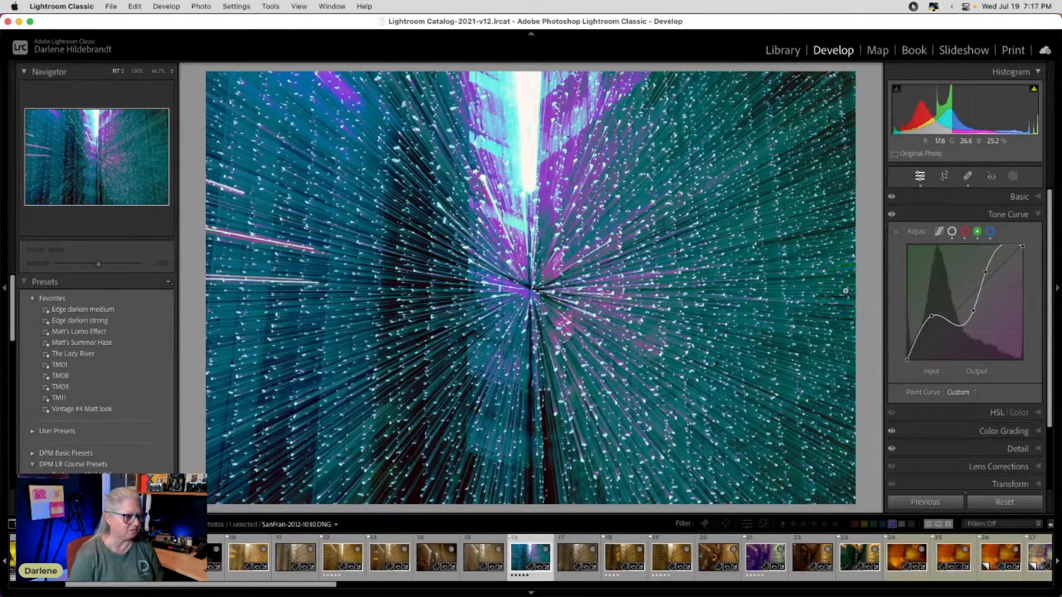
{"action": "left_click", "coordinate": [989, 233]}
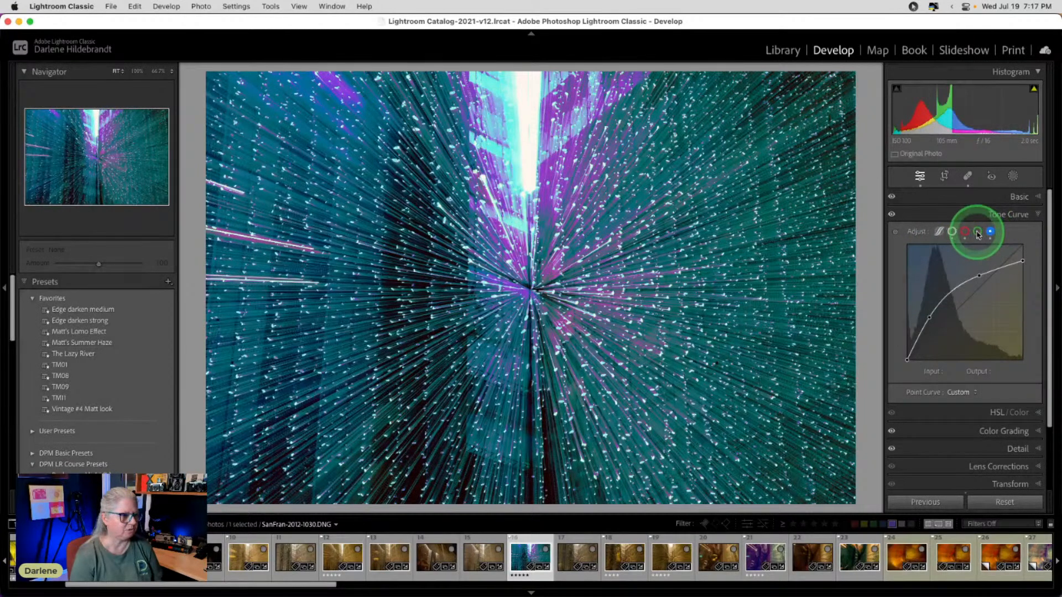
{"action": "left_click", "coordinate": [977, 233]}
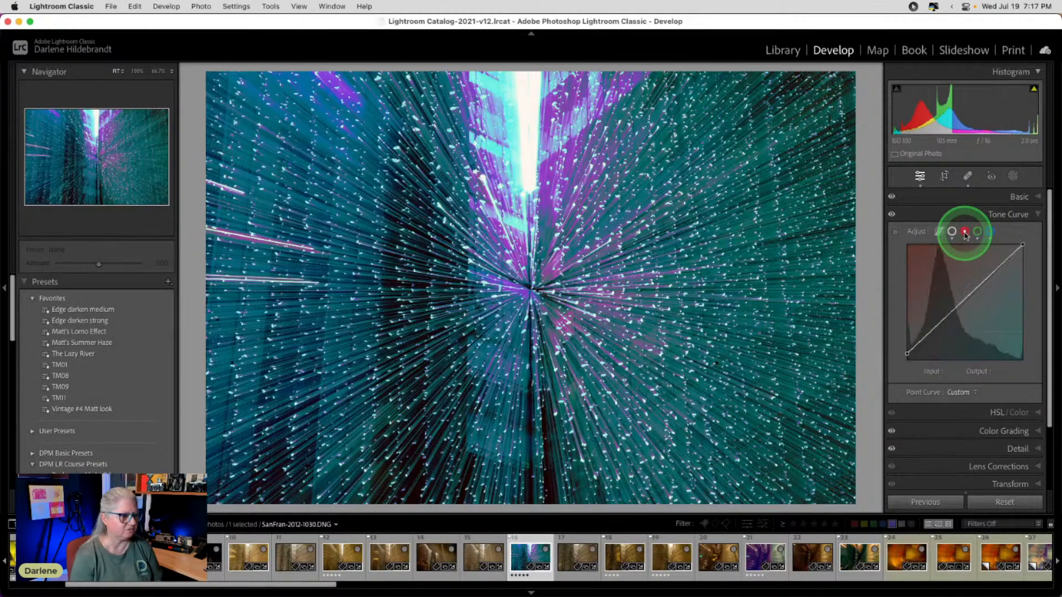
{"action": "left_click", "coordinate": [978, 232]}
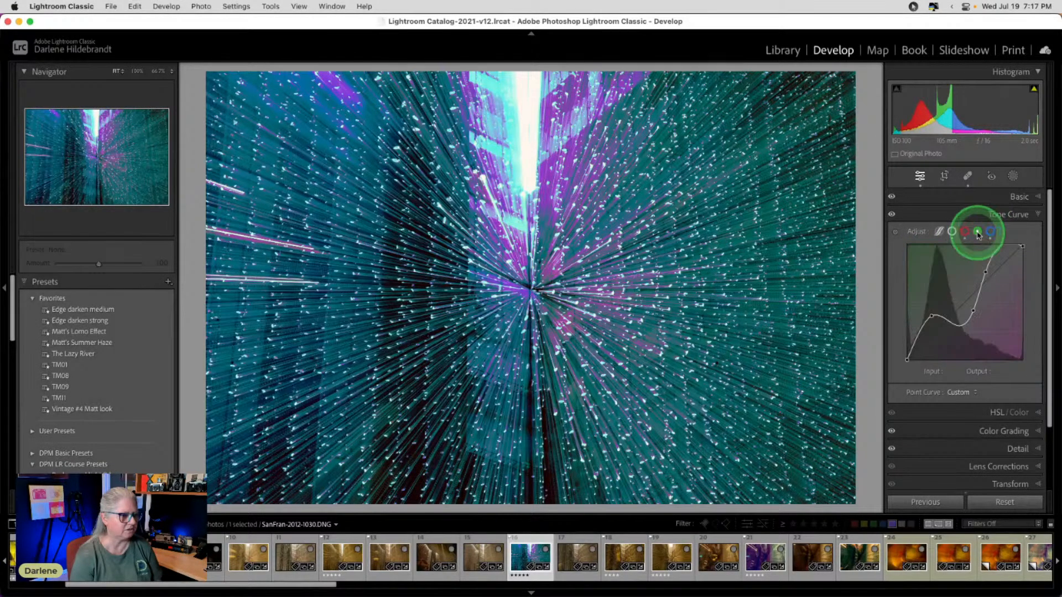
{"action": "left_click", "coordinate": [892, 215]}
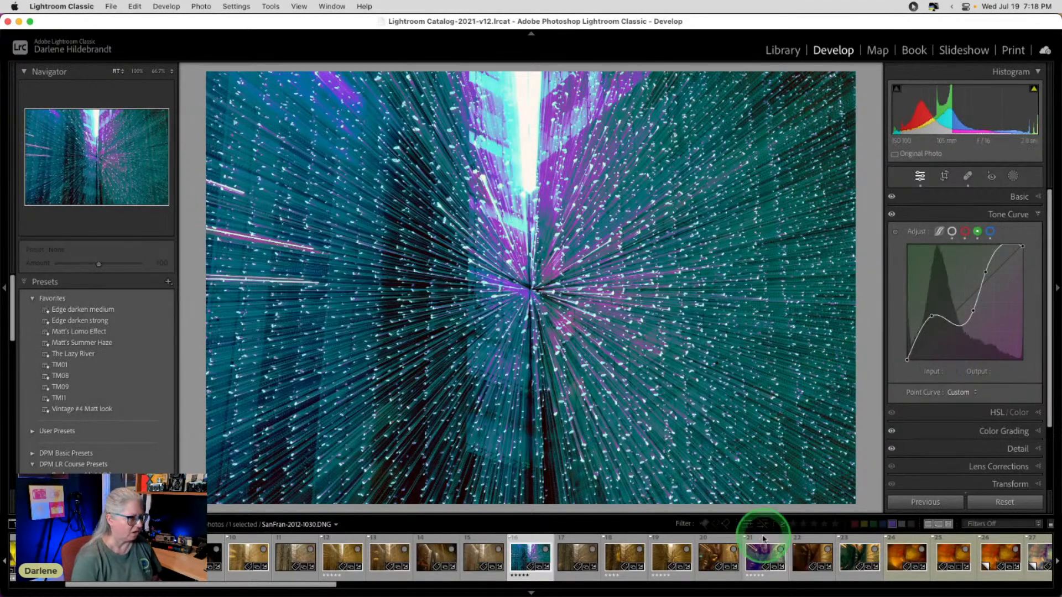
Step: Examine the red, green and blue tone curves of SanFran-2012-1035.DNG, then view SanFran-2012-1037.DNG with its blue curve
{"action": "left_click", "coordinate": [763, 556]}
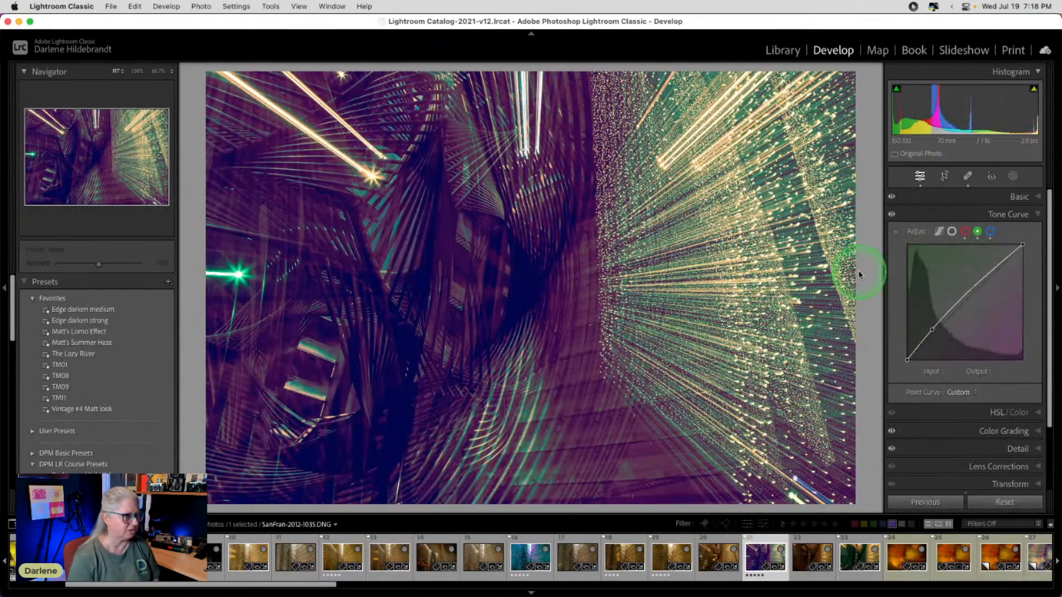
{"action": "left_click", "coordinate": [965, 233]}
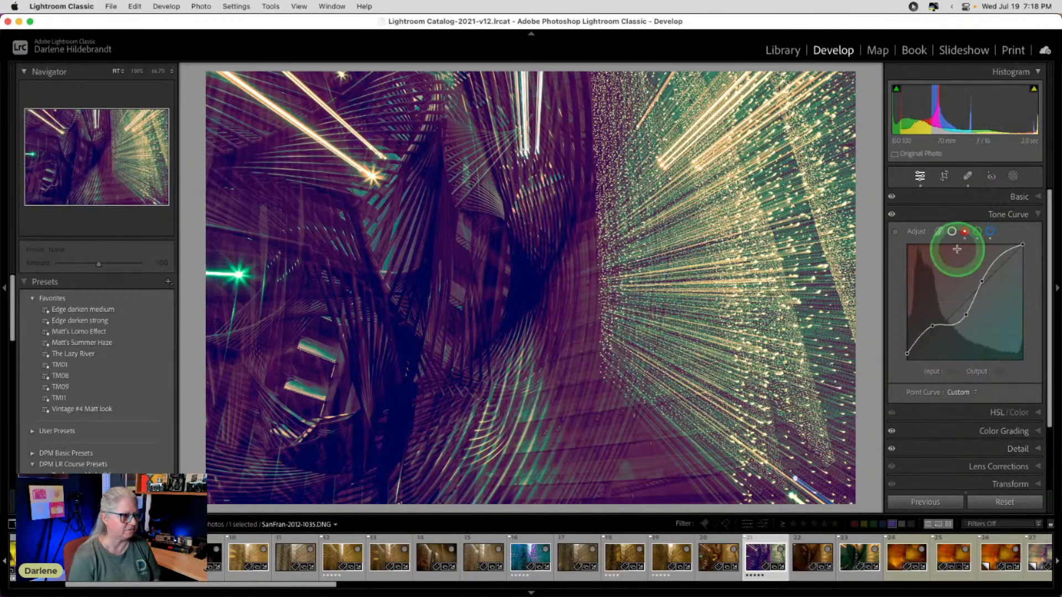
{"action": "left_click", "coordinate": [978, 232]}
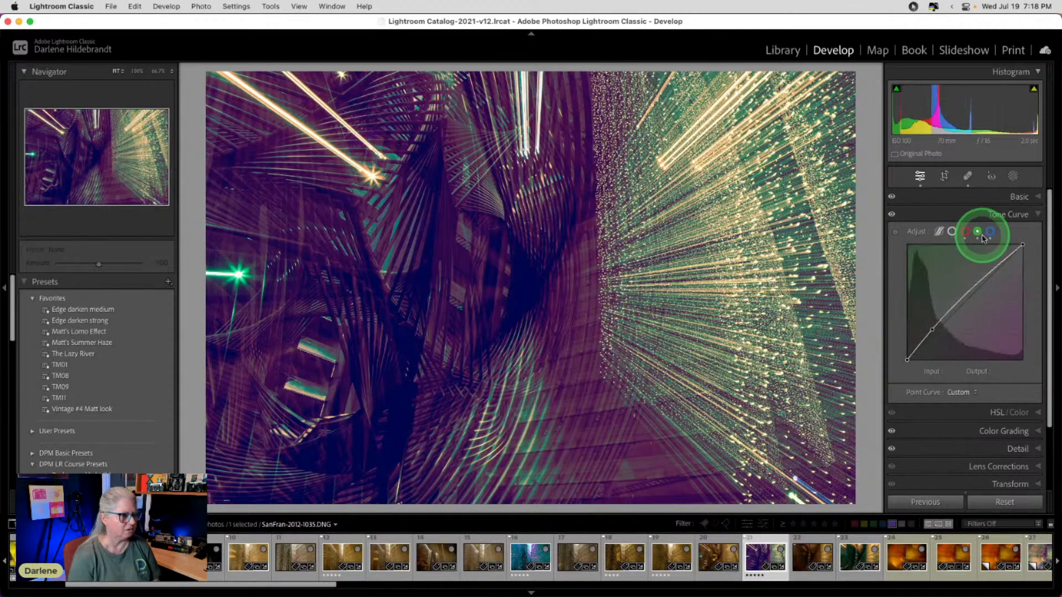
{"action": "left_click", "coordinate": [990, 233]}
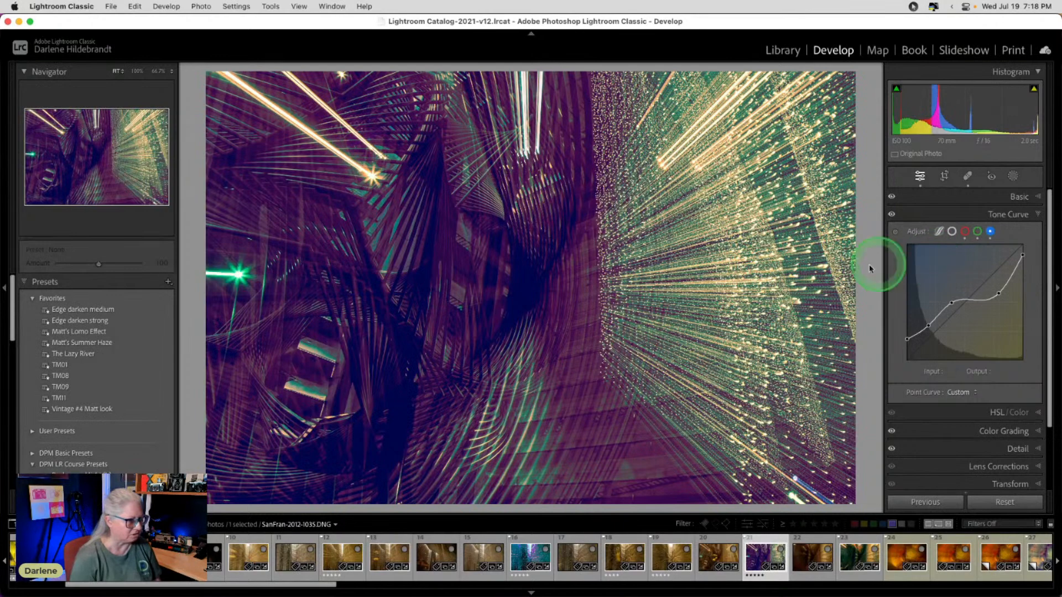
{"action": "left_click", "coordinate": [845, 557]}
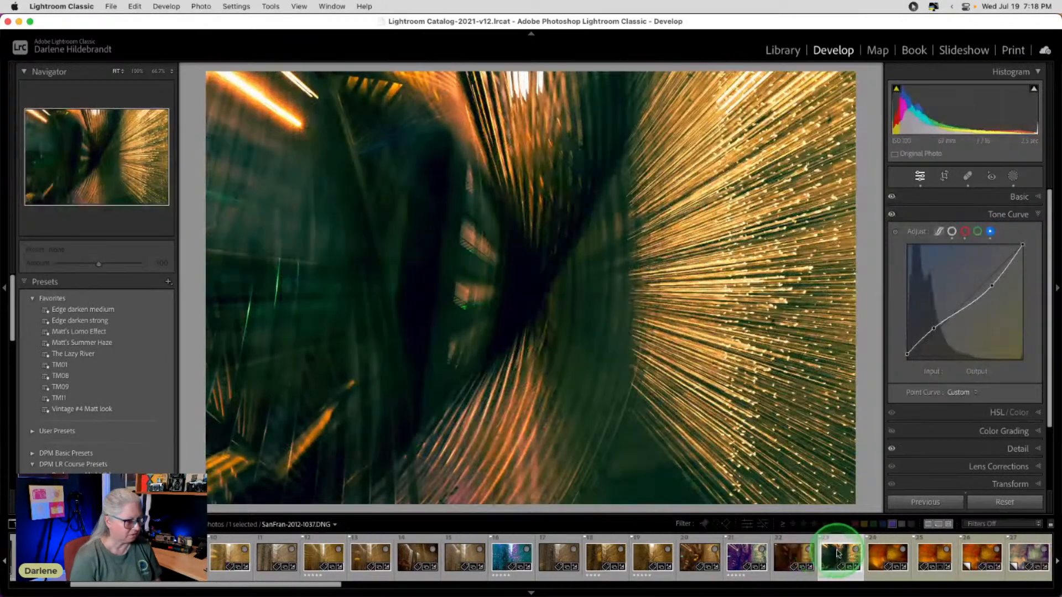
Step: Create a virtual copy of SanFran-2012-1038.DNG Copy 3, preview it without its Tone Curve, and reset all the curve channels
{"action": "left_click", "coordinate": [830, 556]}
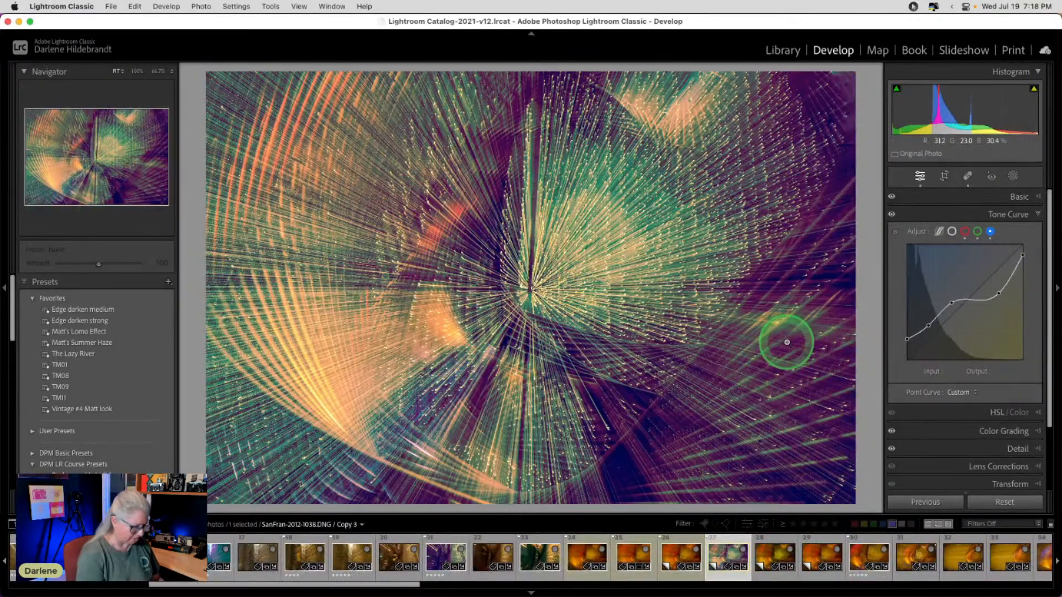
{"action": "key", "text": "super+apostrophe"}
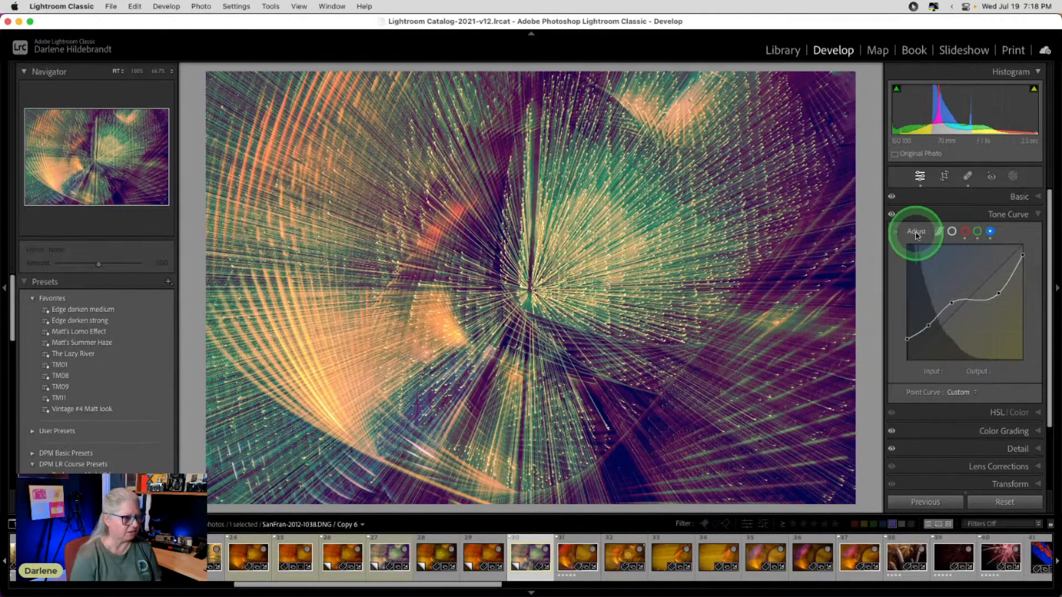
{"action": "left_click", "coordinate": [892, 215]}
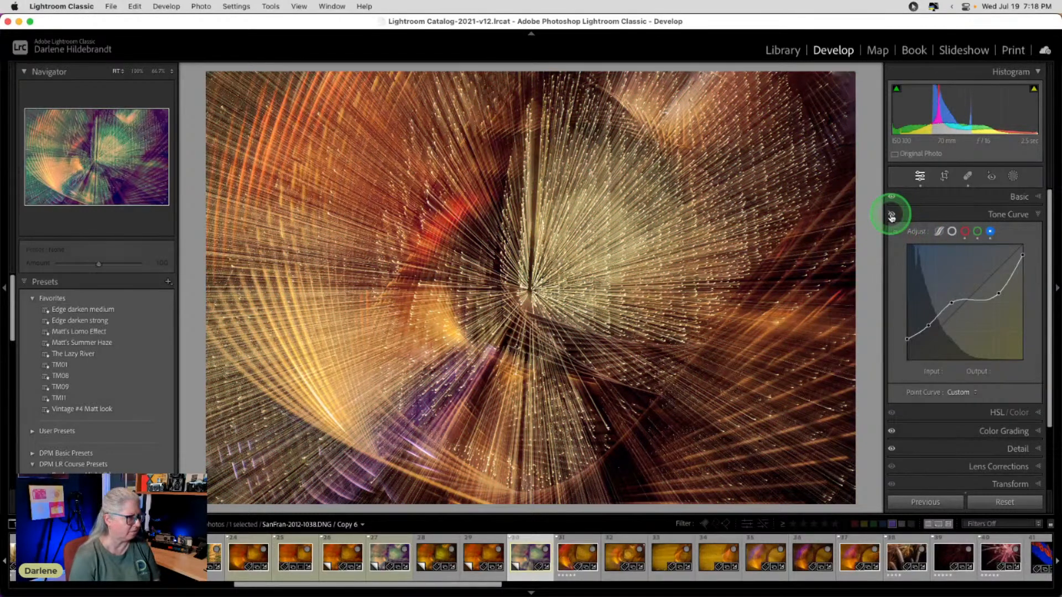
{"action": "left_click", "coordinate": [892, 217]}
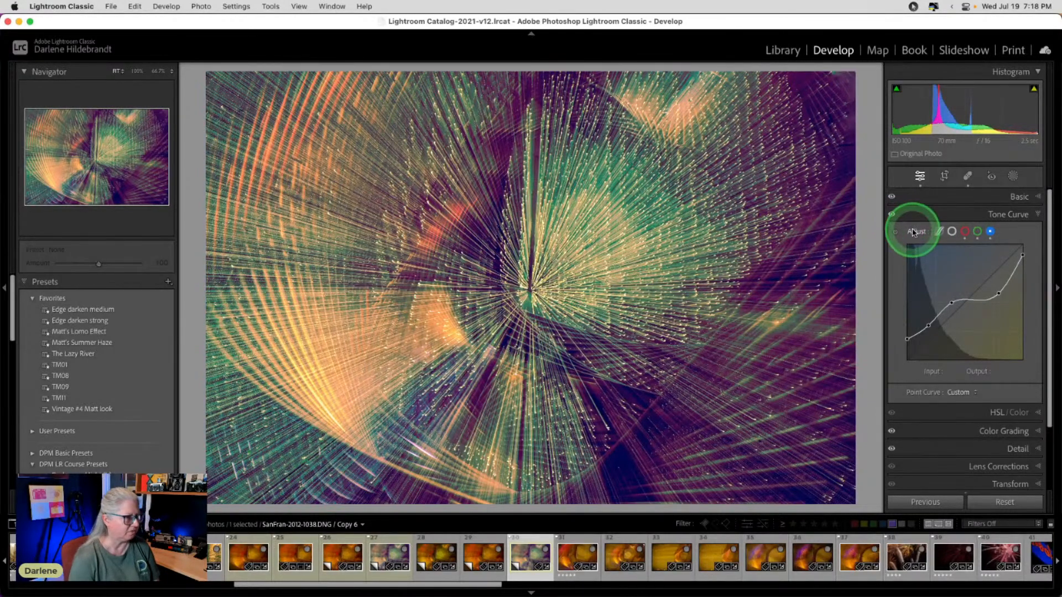
{"action": "double_click", "coordinate": [916, 231]}
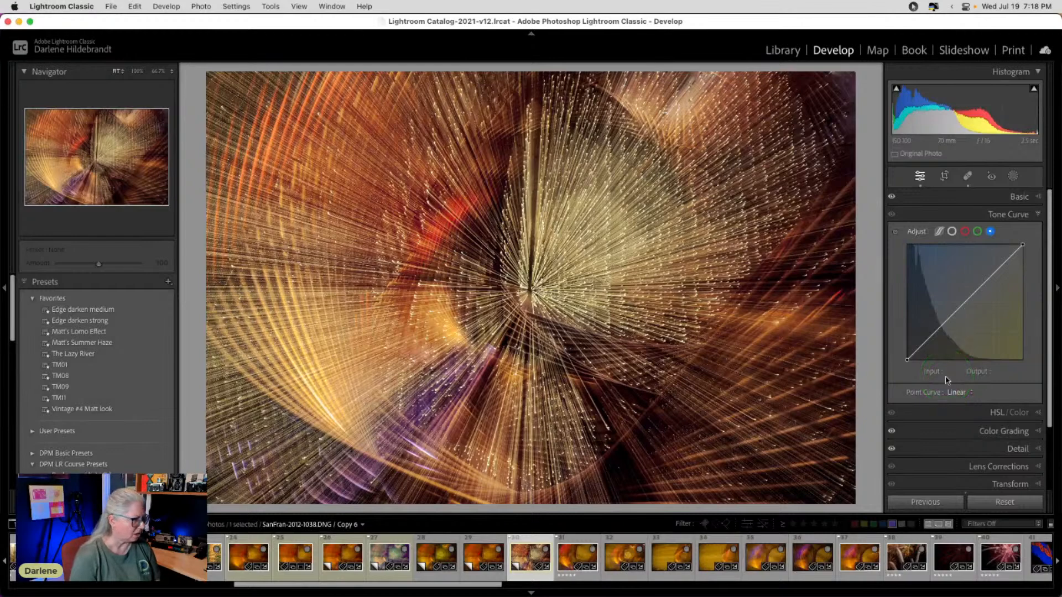
Step: Copy all develop settings, including crop and masking, from SanFran-2012-1038.DNG Copy 2 and paste them onto Copy 4
{"action": "left_click", "coordinate": [345, 557]}
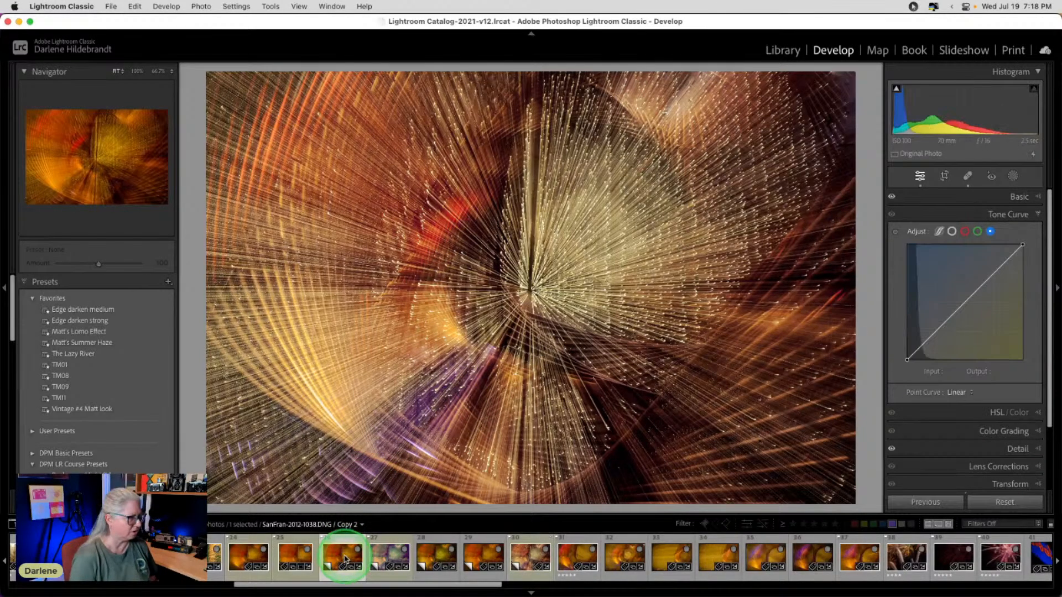
{"action": "key", "text": "super+shift+c"}
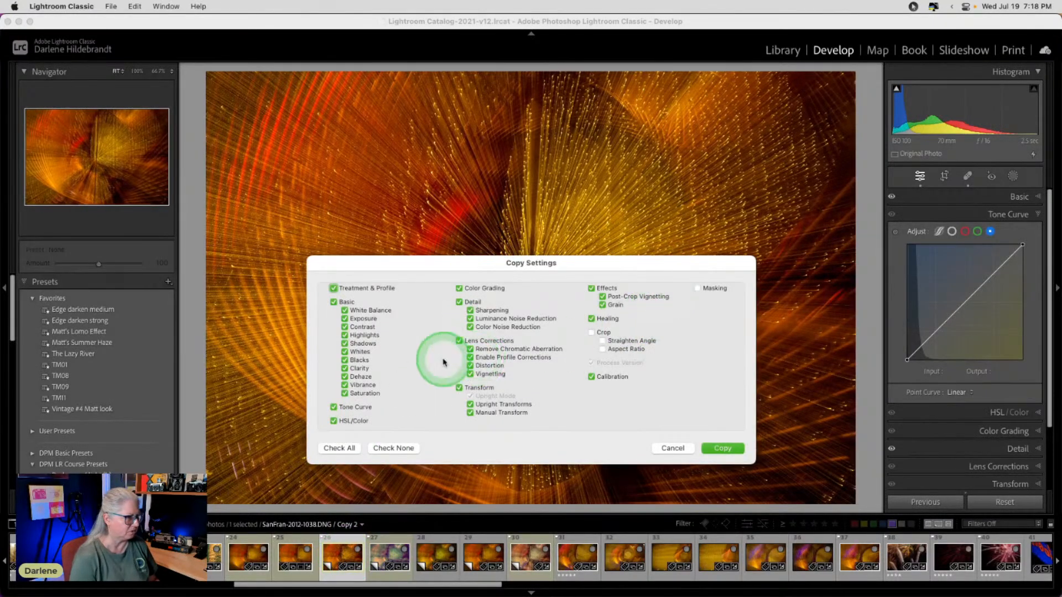
{"action": "left_click", "coordinate": [335, 448]}
{"action": "left_click", "coordinate": [719, 449]}
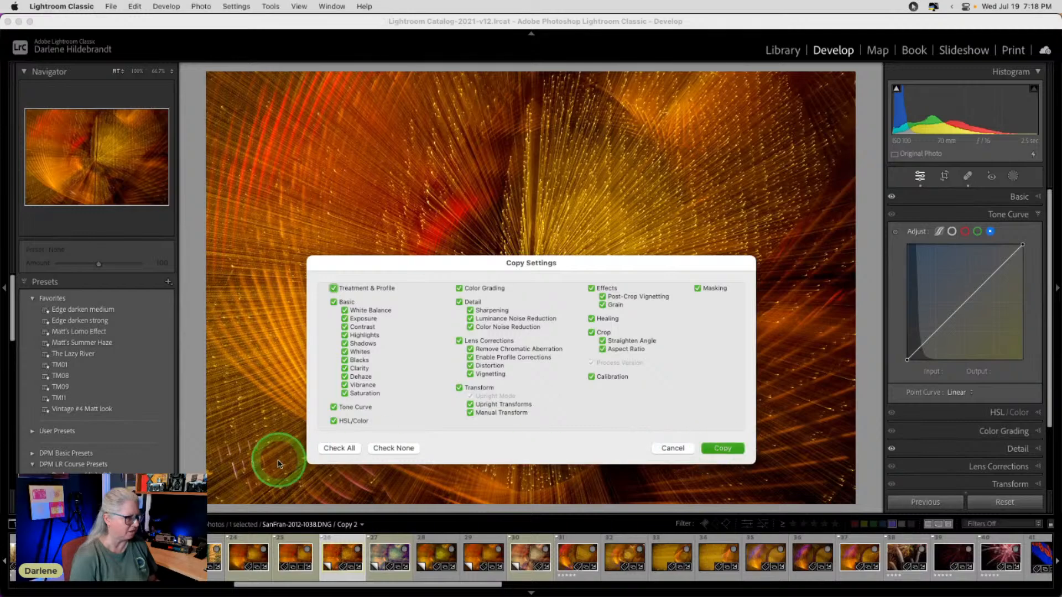
{"action": "left_click", "coordinate": [434, 559]}
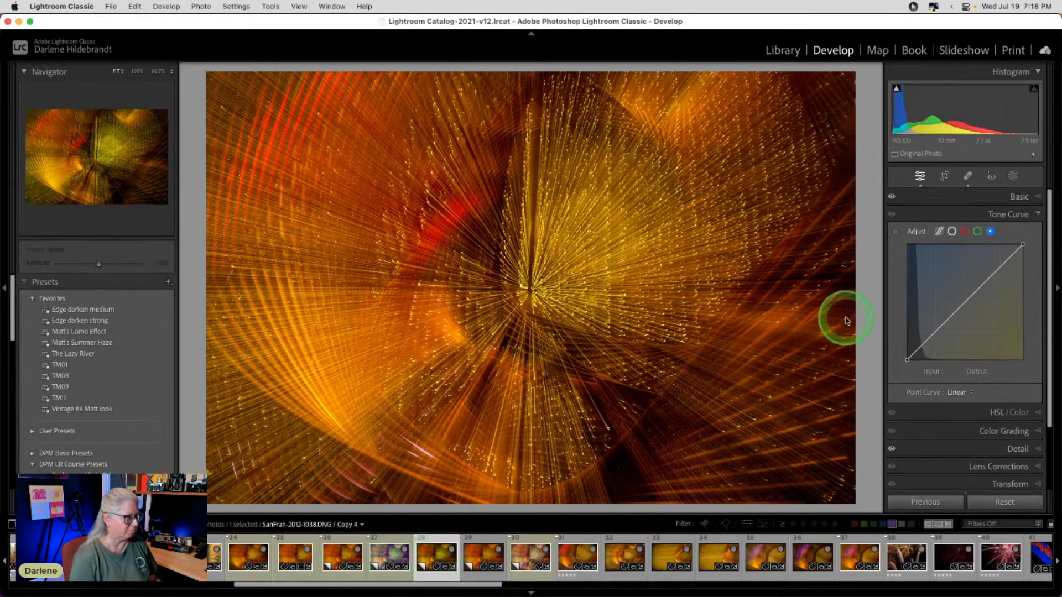
{"action": "key", "text": "super+shift+v"}
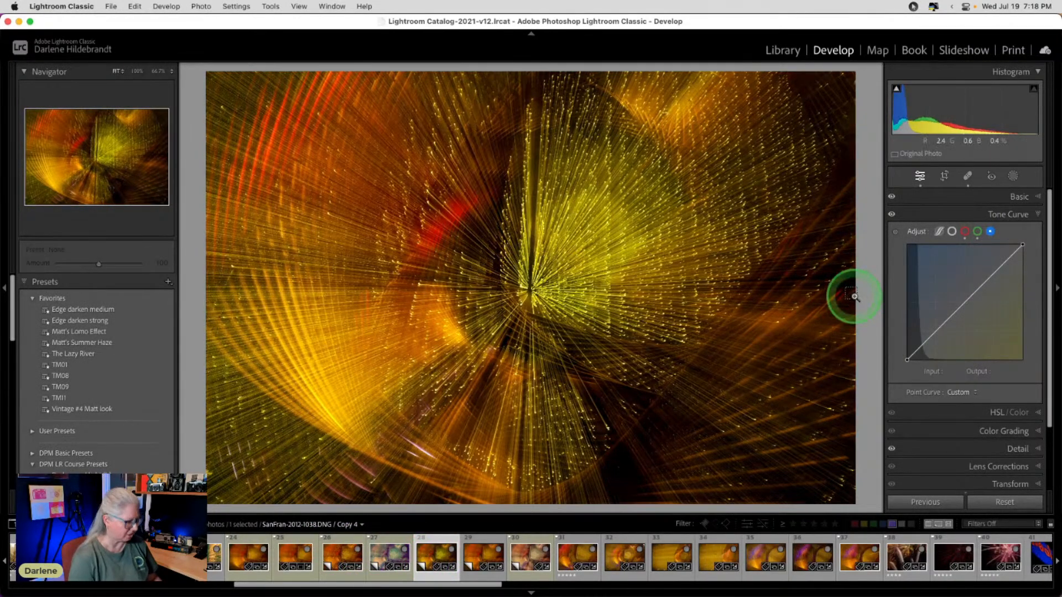
{"action": "key", "text": "super+shift+v"}
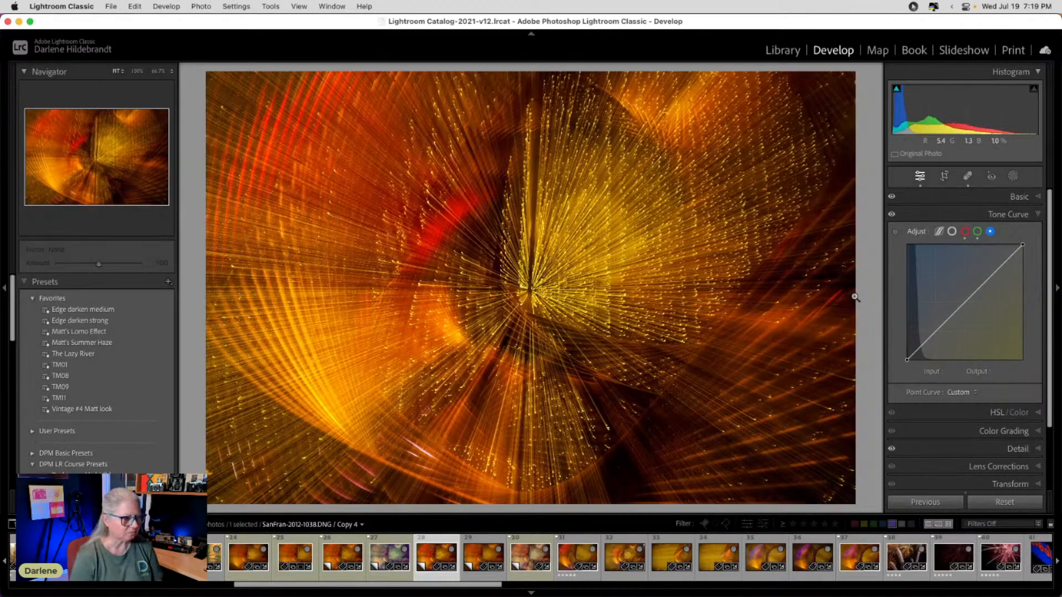
Step: Examine the red and green tone curves of SanFran-2012-1038.DNG Copy 4 and repeatedly compare the photo with and without the Tone Curve
{"action": "left_click", "coordinate": [964, 232]}
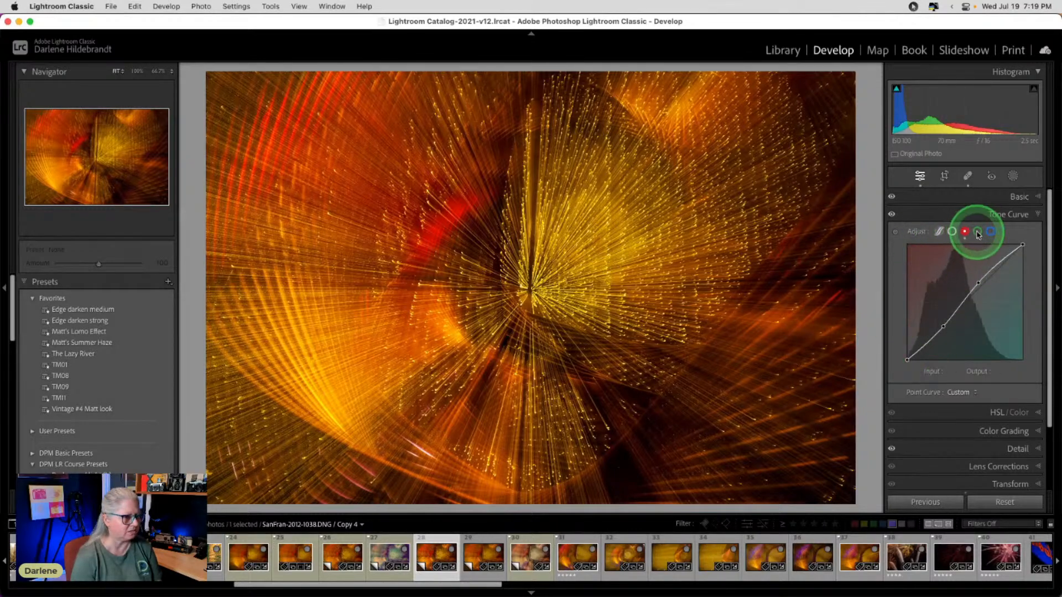
{"action": "left_click", "coordinate": [977, 233]}
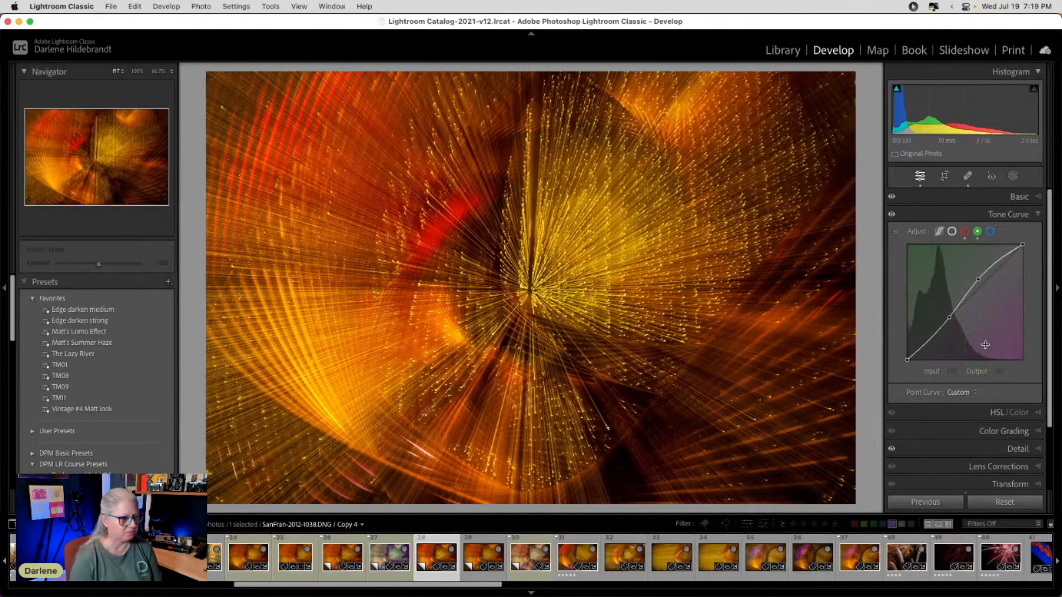
{"action": "left_click", "coordinate": [892, 214]}
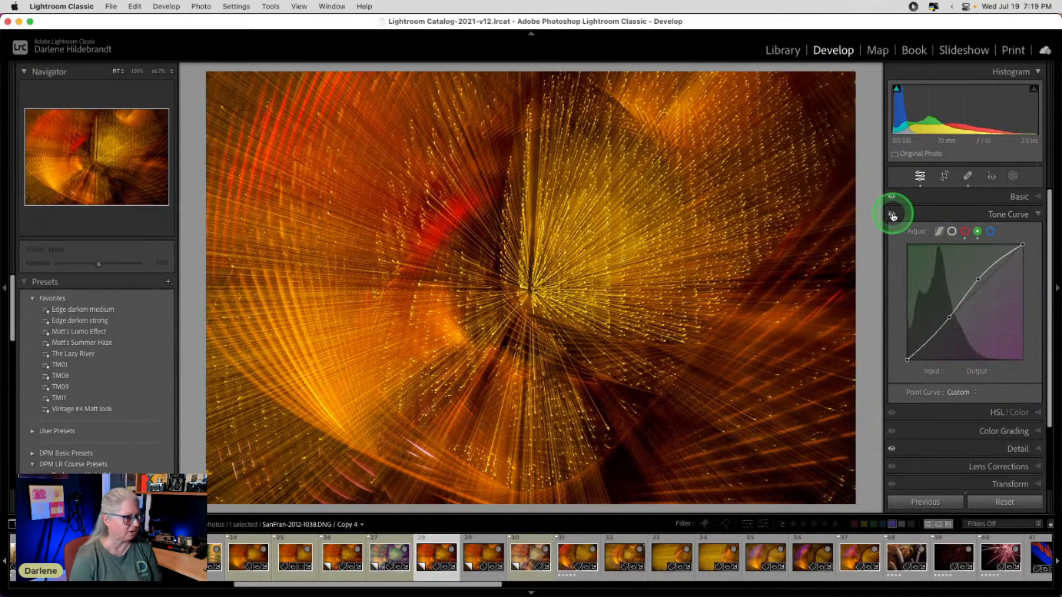
{"action": "left_click", "coordinate": [893, 216]}
{"action": "left_click", "coordinate": [893, 216]}
{"action": "left_click", "coordinate": [892, 215]}
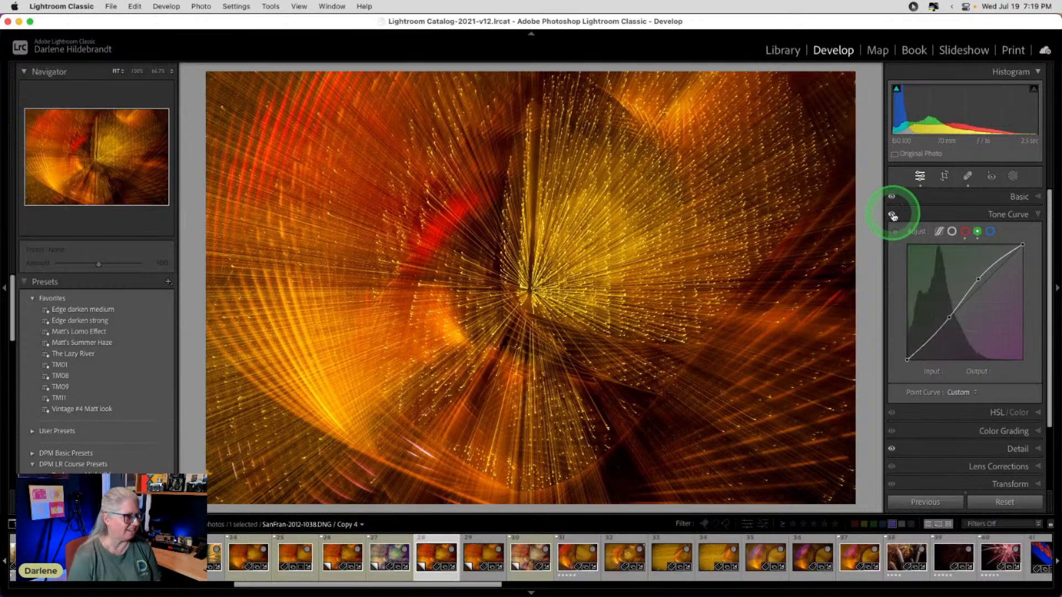
{"action": "left_click", "coordinate": [892, 216]}
{"action": "left_click", "coordinate": [893, 215]}
{"action": "left_click", "coordinate": [893, 215]}
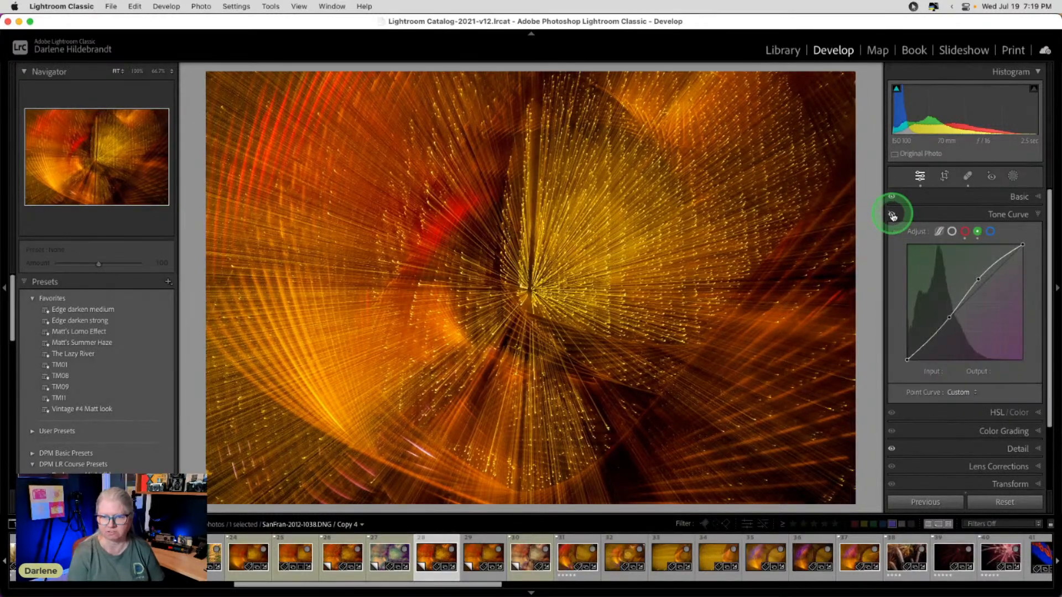
{"action": "left_click", "coordinate": [893, 215]}
{"action": "left_click", "coordinate": [892, 215]}
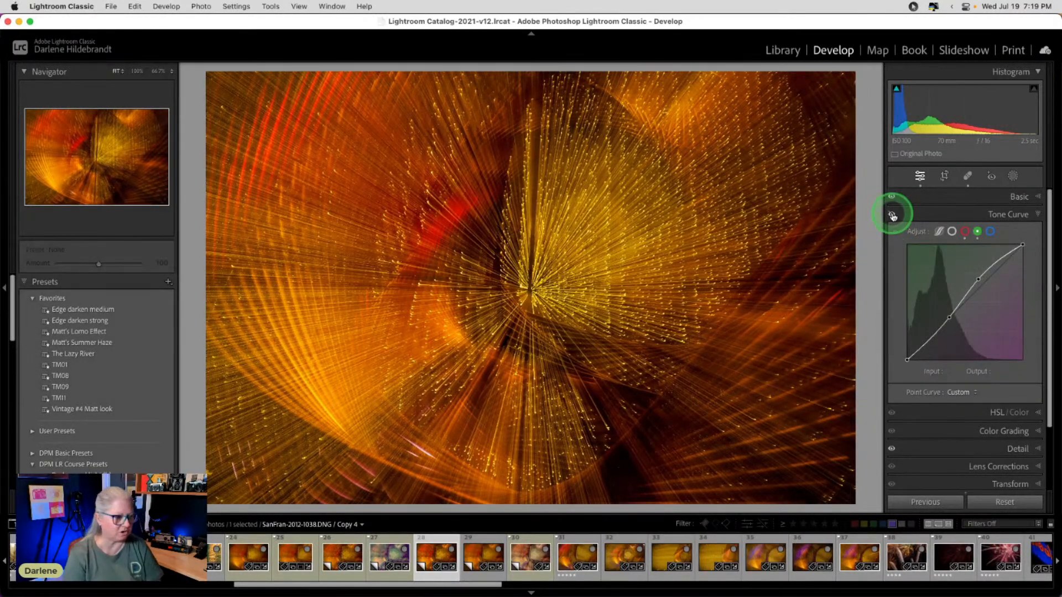
{"action": "left_click", "coordinate": [892, 215]}
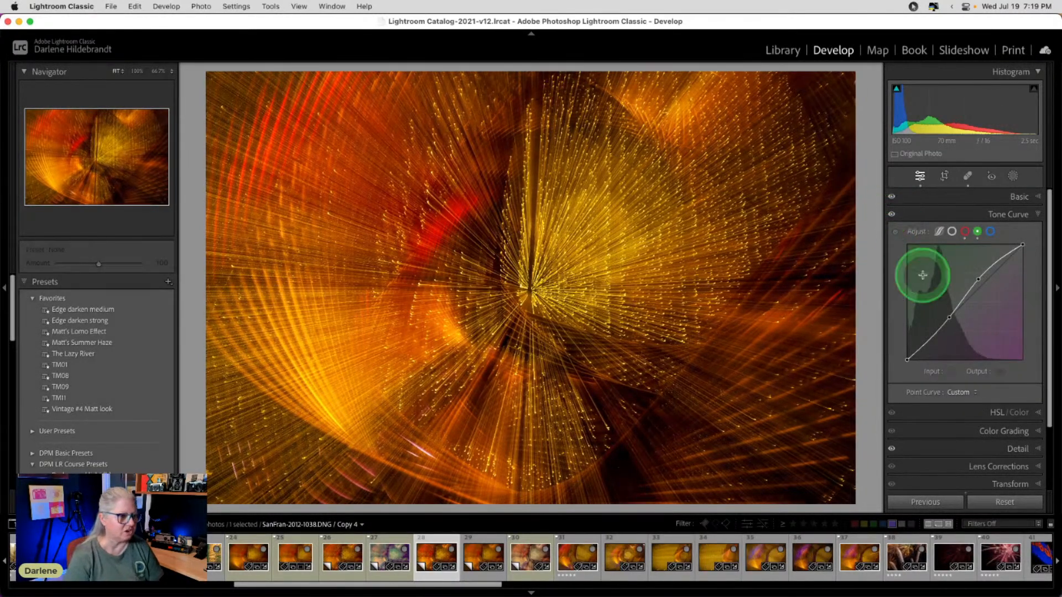
Step: Reset all tone curve channels and shape an S-shaped RGB curve with a shadow point at input 87, output 78 and raised highlights
{"action": "left_click", "coordinate": [963, 232]}
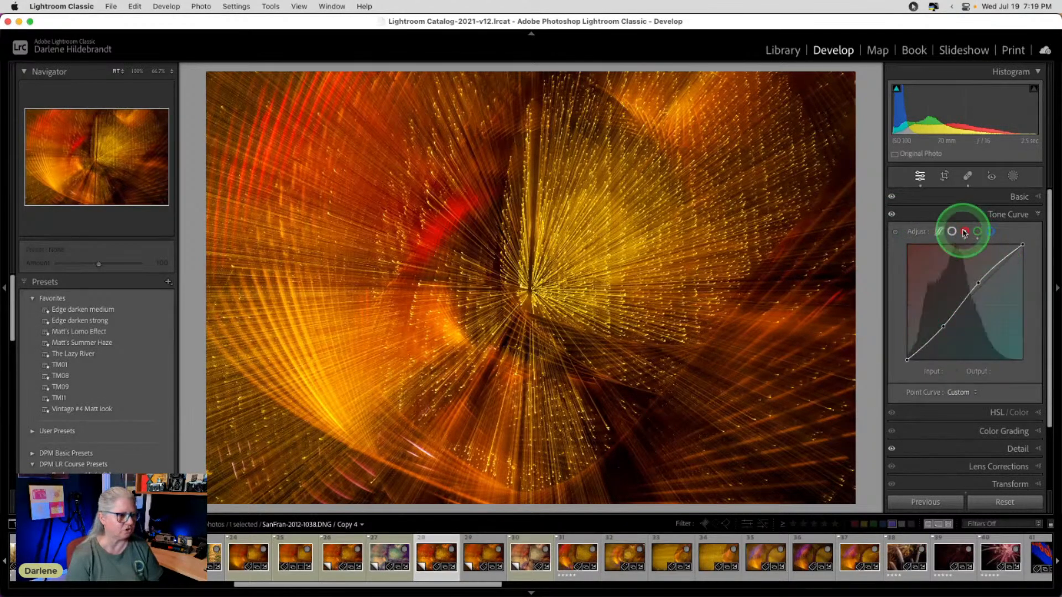
{"action": "double_click", "coordinate": [916, 231]}
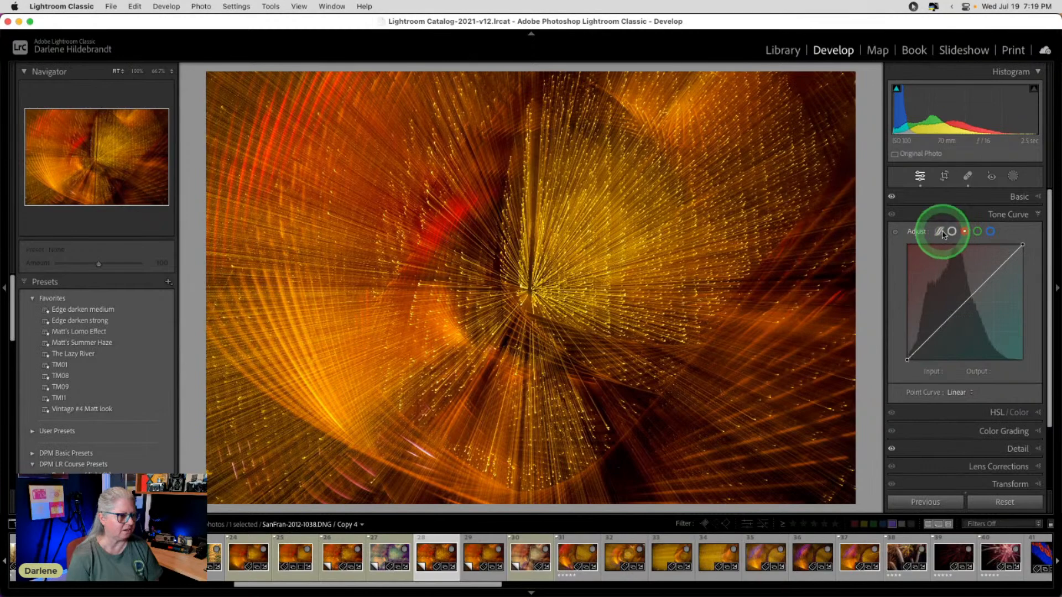
{"action": "left_click", "coordinate": [953, 233]}
{"action": "left_click_drag", "start_coordinate": [985, 282], "coordinate": [983, 279]}
{"action": "left_click_drag", "start_coordinate": [945, 321], "coordinate": [947, 328]}
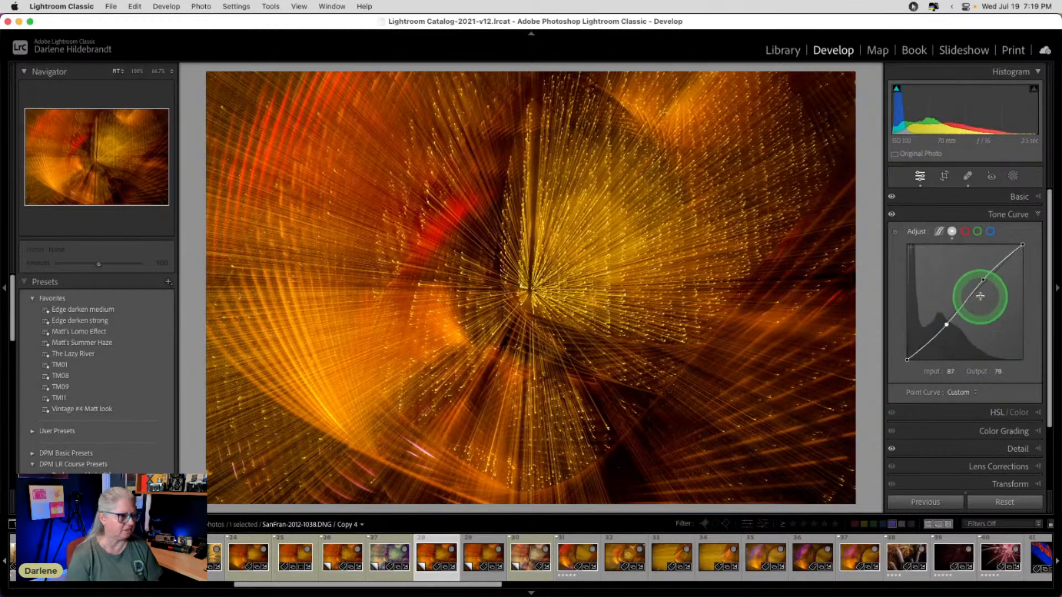
{"action": "left_click_drag", "start_coordinate": [983, 282], "coordinate": [981, 278]}
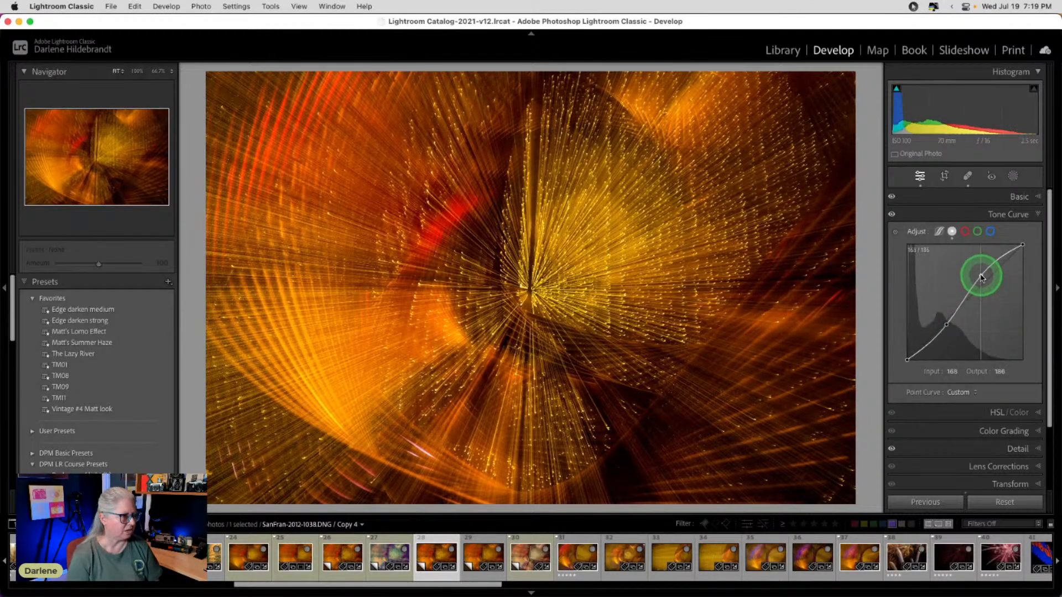
Step: Bend the red tone curve with its white point at about 226/255, a midtone point at 109/132 and a lowered shadow point at input 85
{"action": "left_click", "coordinate": [966, 231]}
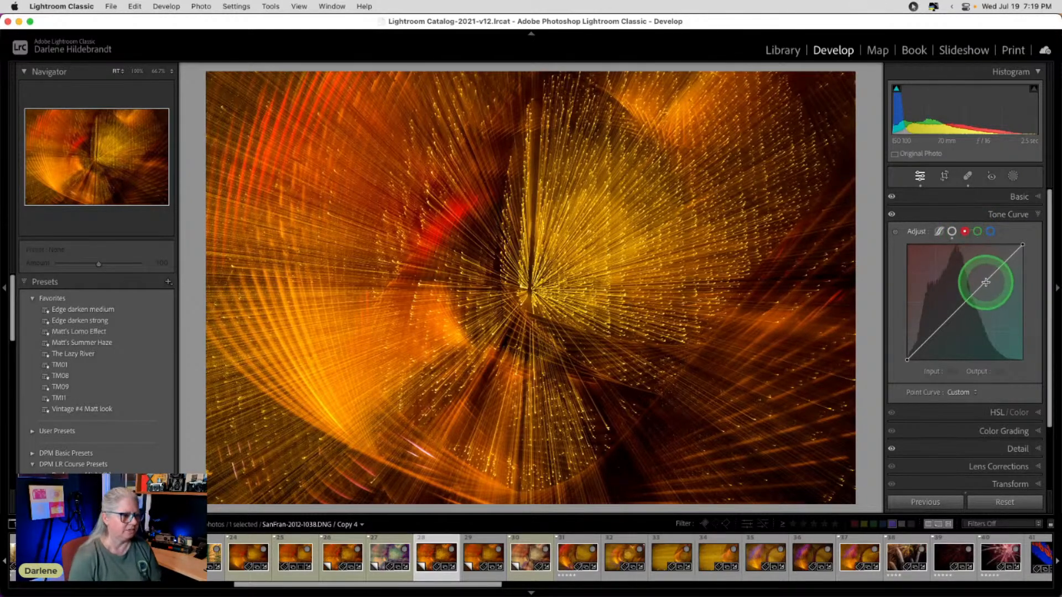
{"action": "left_click_drag", "start_coordinate": [986, 282], "coordinate": [991, 286]}
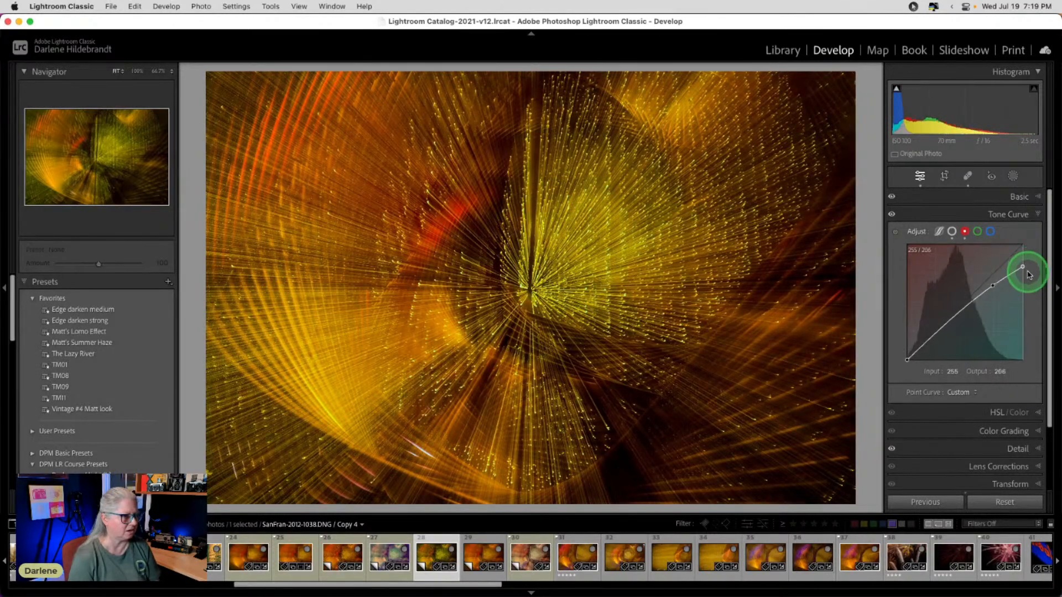
{"action": "left_click_drag", "start_coordinate": [1028, 275], "coordinate": [1013, 238]}
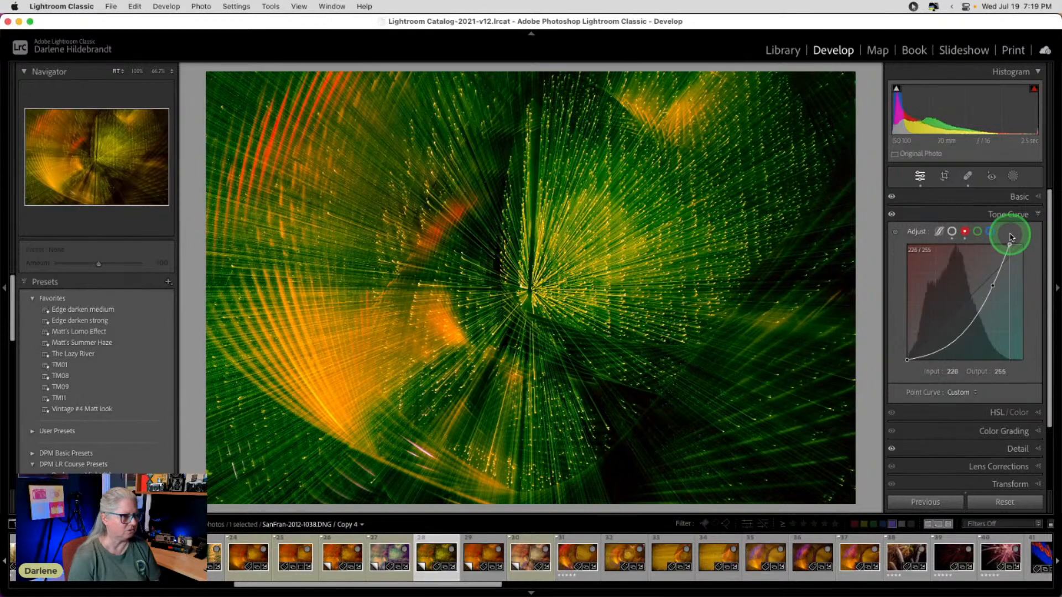
{"action": "left_click", "coordinate": [993, 288]}
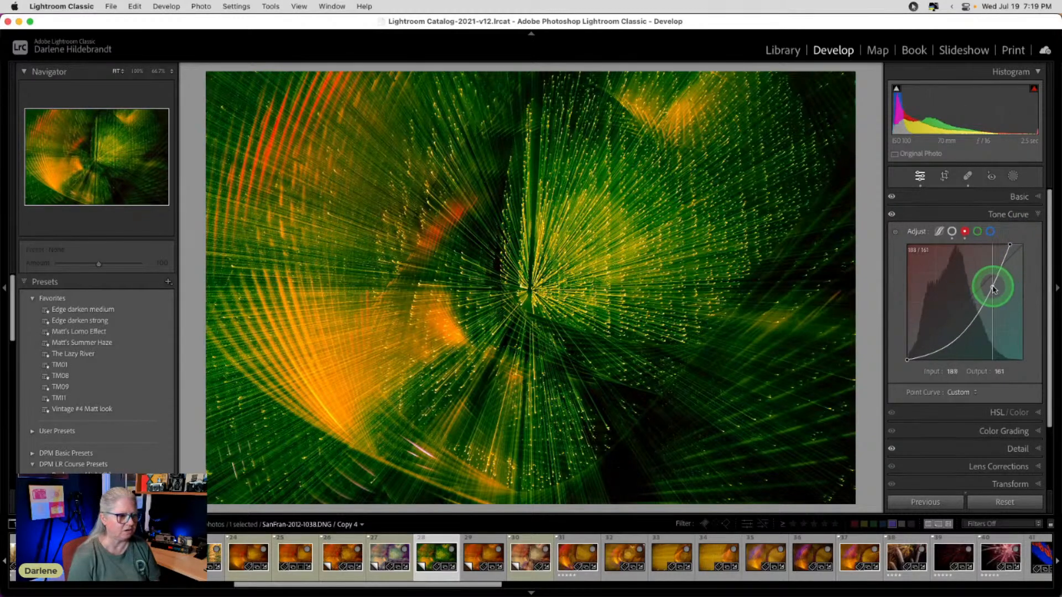
{"action": "left_click_drag", "start_coordinate": [993, 288], "coordinate": [983, 281]}
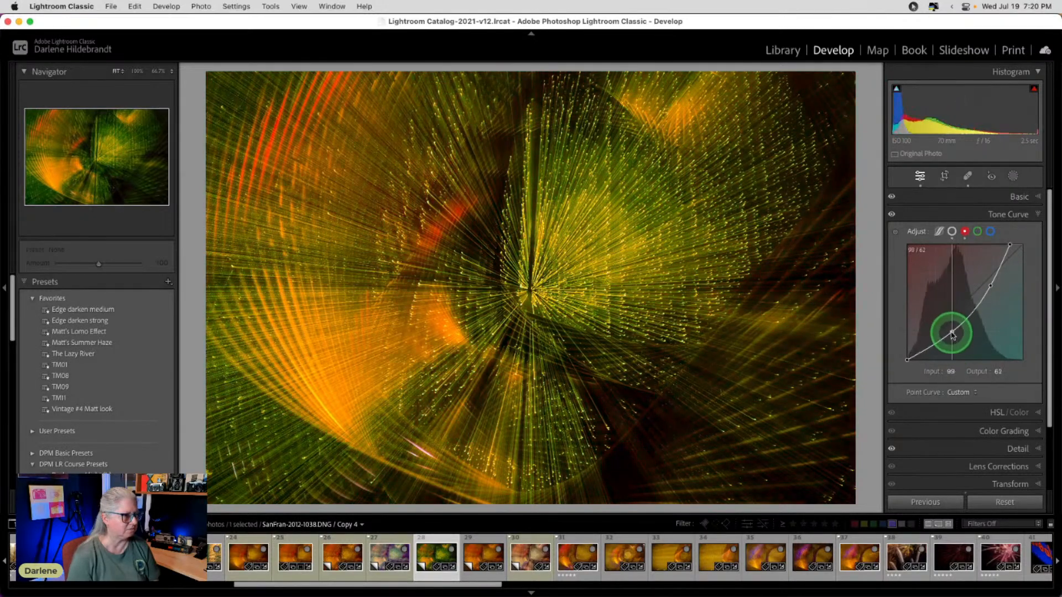
{"action": "left_click_drag", "start_coordinate": [959, 341], "coordinate": [935, 307]}
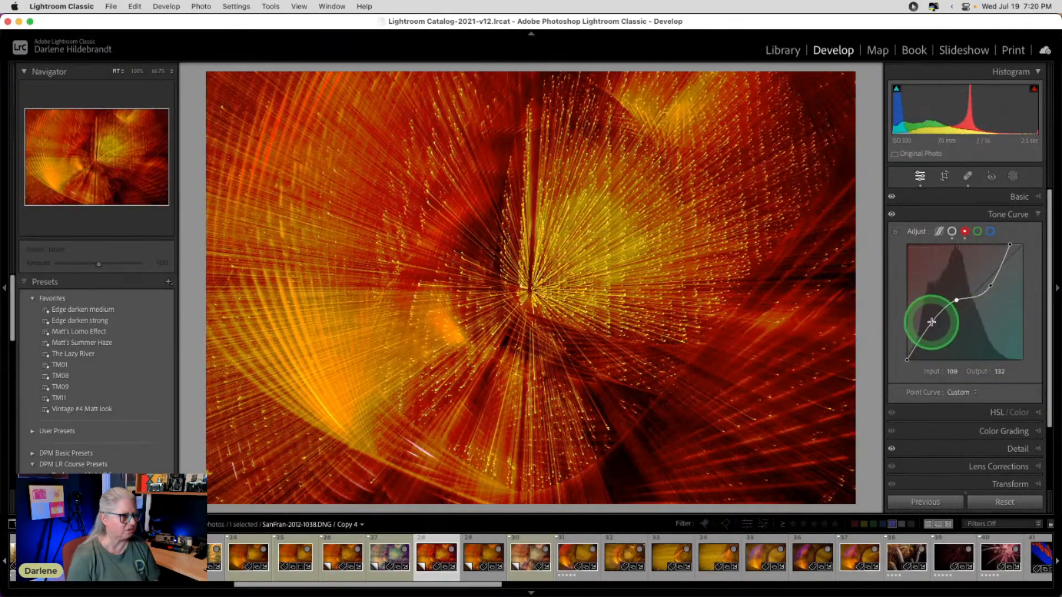
{"action": "left_click_drag", "start_coordinate": [932, 322], "coordinate": [951, 335]}
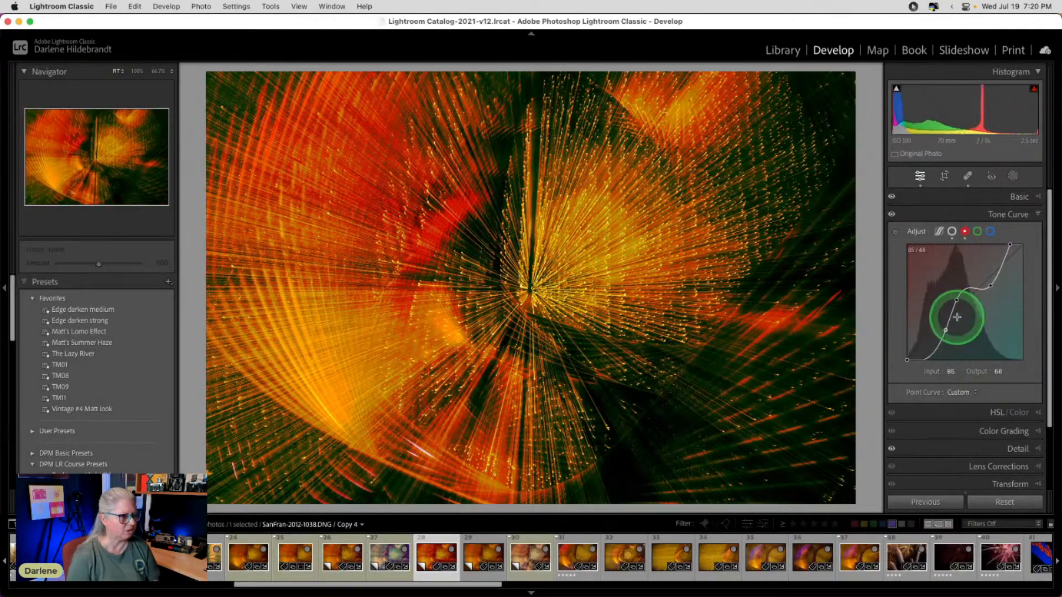
Step: Shape the green tone curve with a midtone point at input 135, output 113 and a raised shadow point
{"action": "left_click", "coordinate": [978, 231]}
{"action": "left_click_drag", "start_coordinate": [984, 282], "coordinate": [968, 309]}
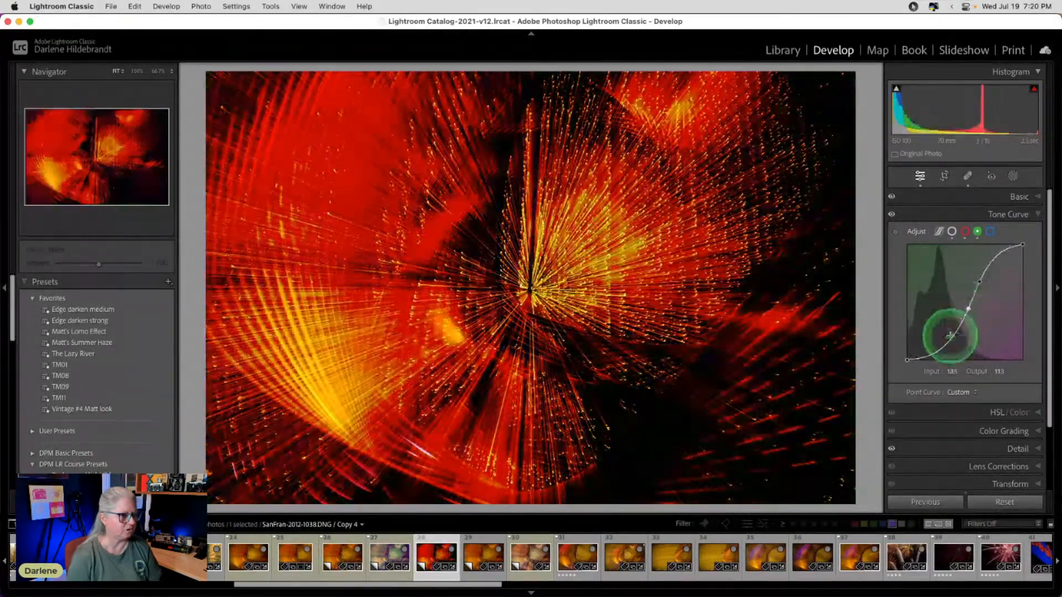
{"action": "left_click_drag", "start_coordinate": [948, 344], "coordinate": [934, 324]}
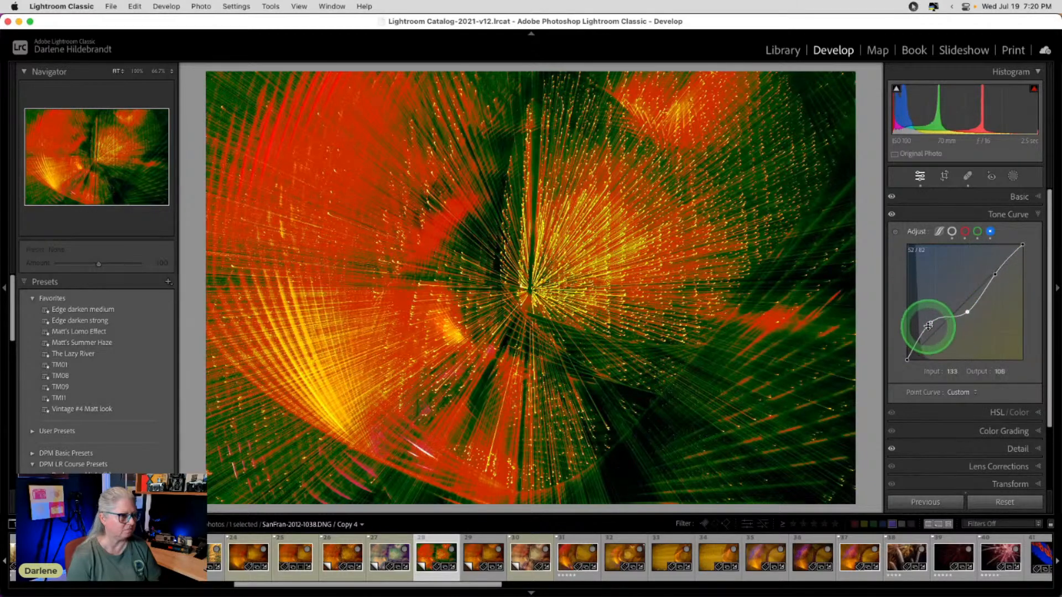
Step: Try a wavy blue tone curve peaking at input 86, output 187, and remove its added points
{"action": "left_click_drag", "start_coordinate": [908, 315], "coordinate": [946, 274]}
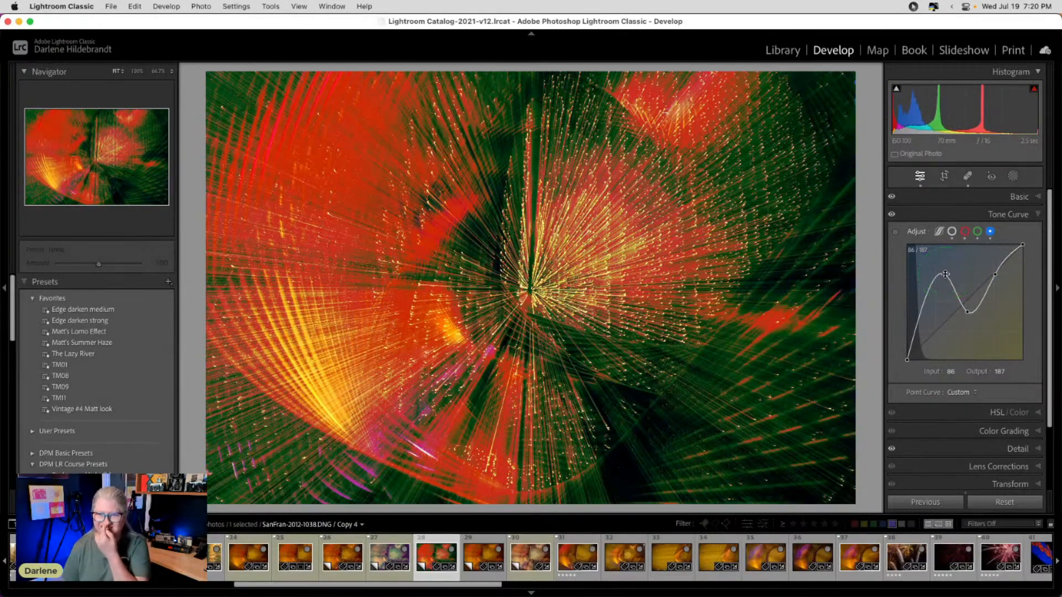
{"action": "left_click", "coordinate": [972, 269]}
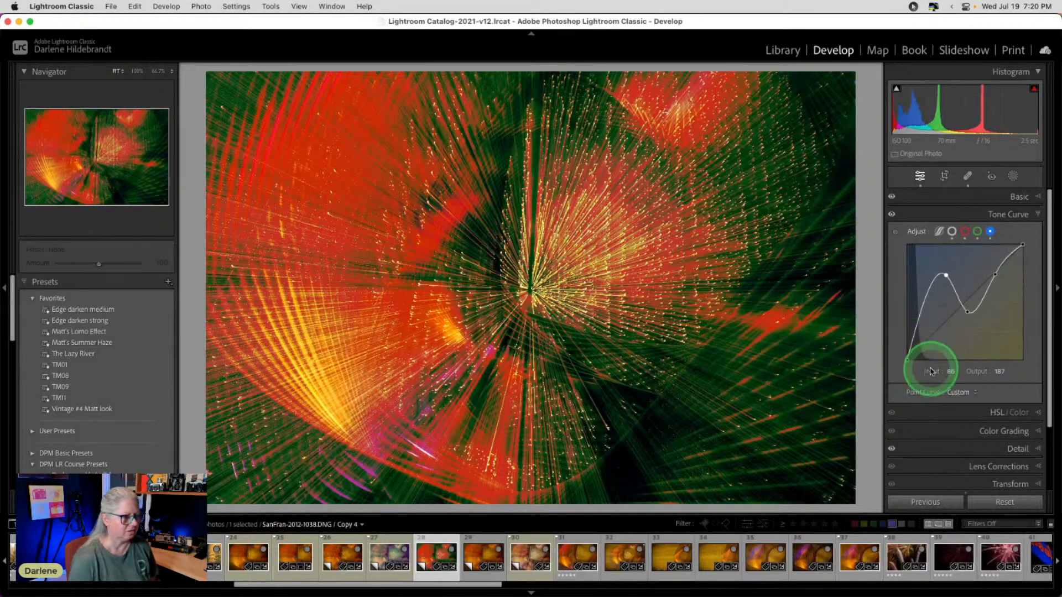
{"action": "left_click", "coordinate": [958, 393]}
{"action": "left_click", "coordinate": [970, 303]}
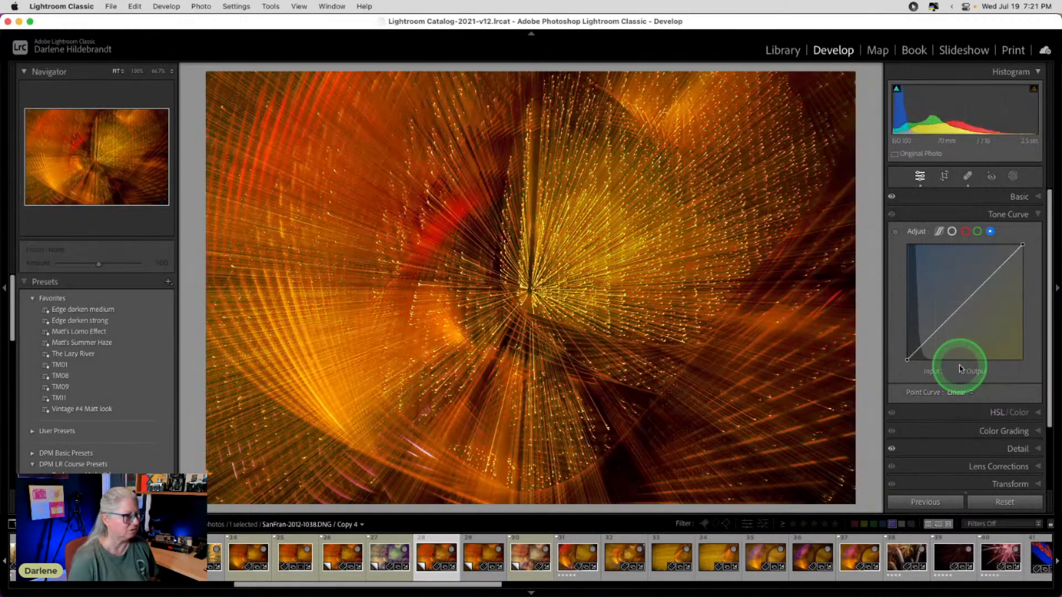
{"action": "key", "text": "super+z"}
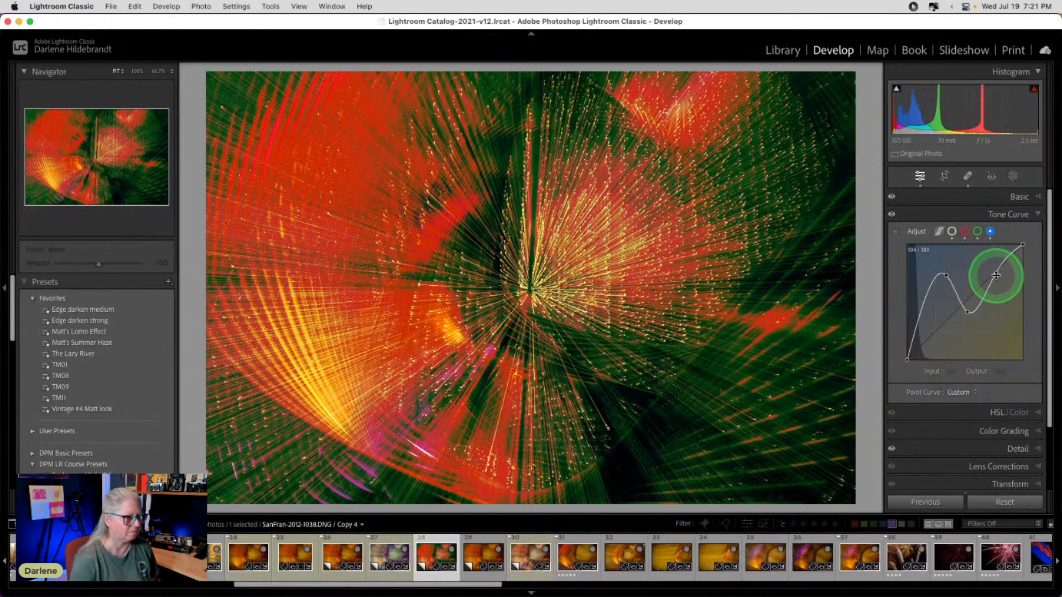
{"action": "double_click", "coordinate": [968, 312]}
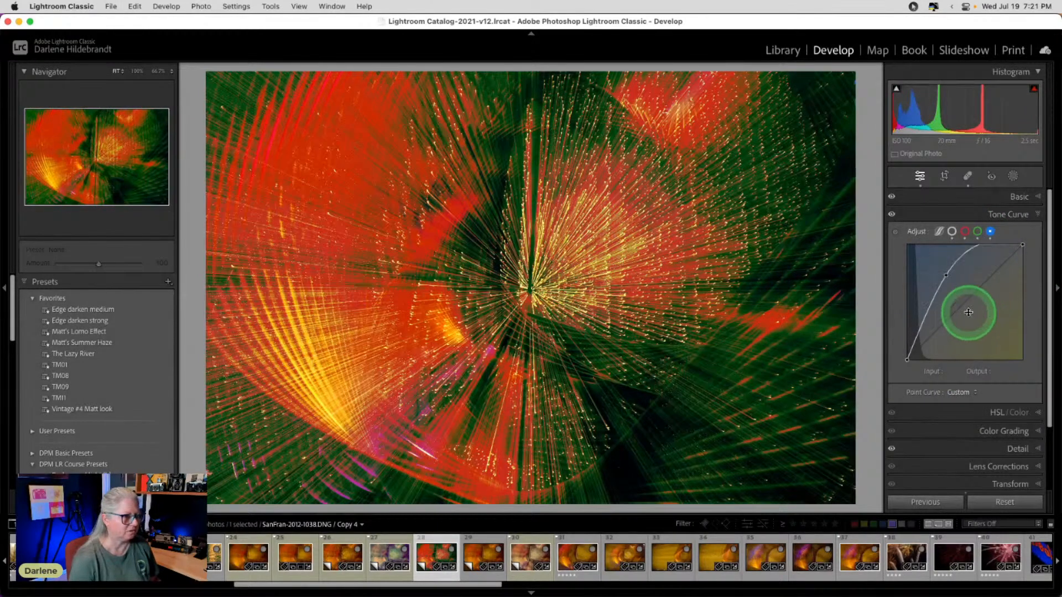
{"action": "double_click", "coordinate": [946, 276]}
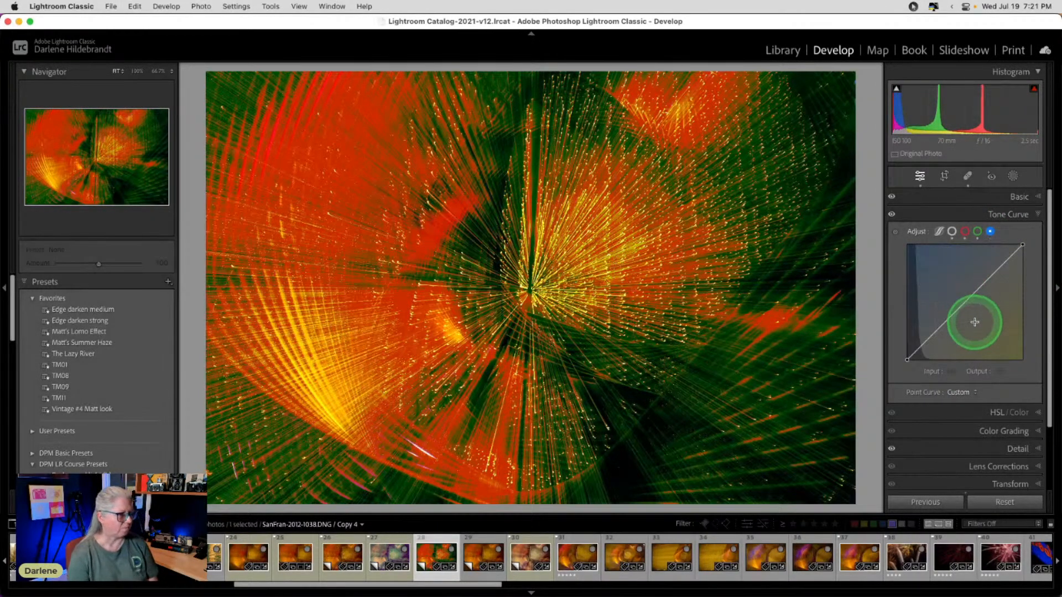
Step: Lower the green curve's shadow point to 73/58 and lift the RGB curve with points at about 69/87 and 145/189
{"action": "left_click", "coordinate": [977, 232]}
{"action": "left_click_drag", "start_coordinate": [934, 325], "coordinate": [942, 336]}
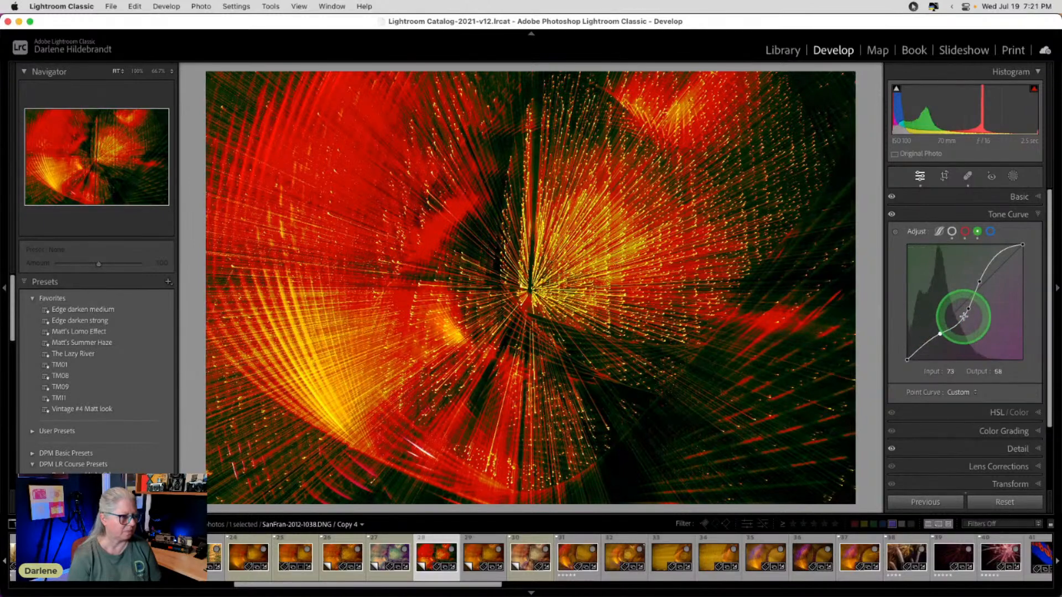
{"action": "left_click", "coordinate": [952, 231]}
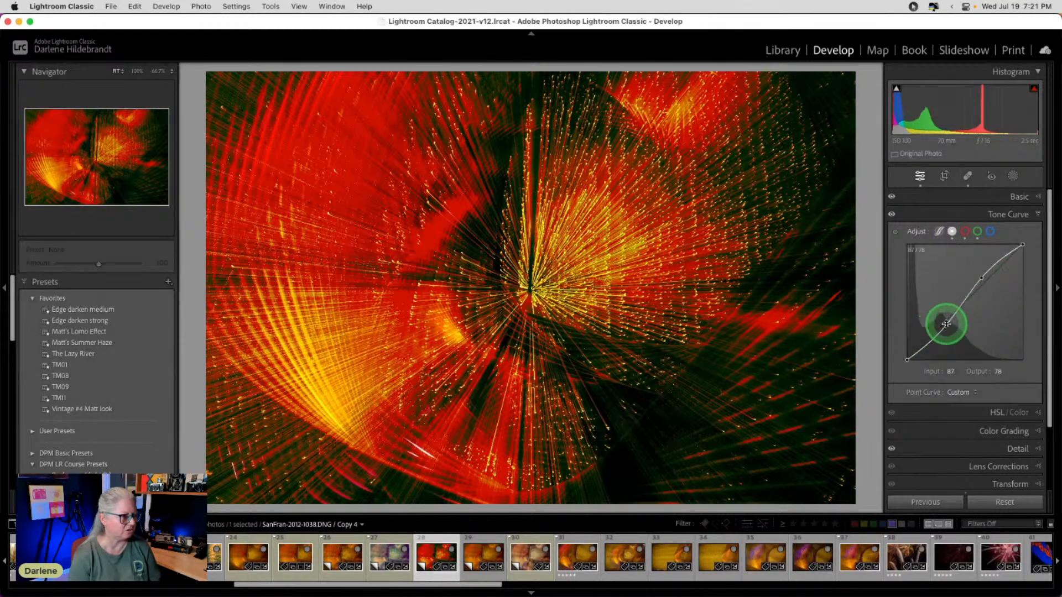
{"action": "left_click_drag", "start_coordinate": [946, 323], "coordinate": [936, 318]}
{"action": "left_click_drag", "start_coordinate": [975, 282], "coordinate": [974, 274]}
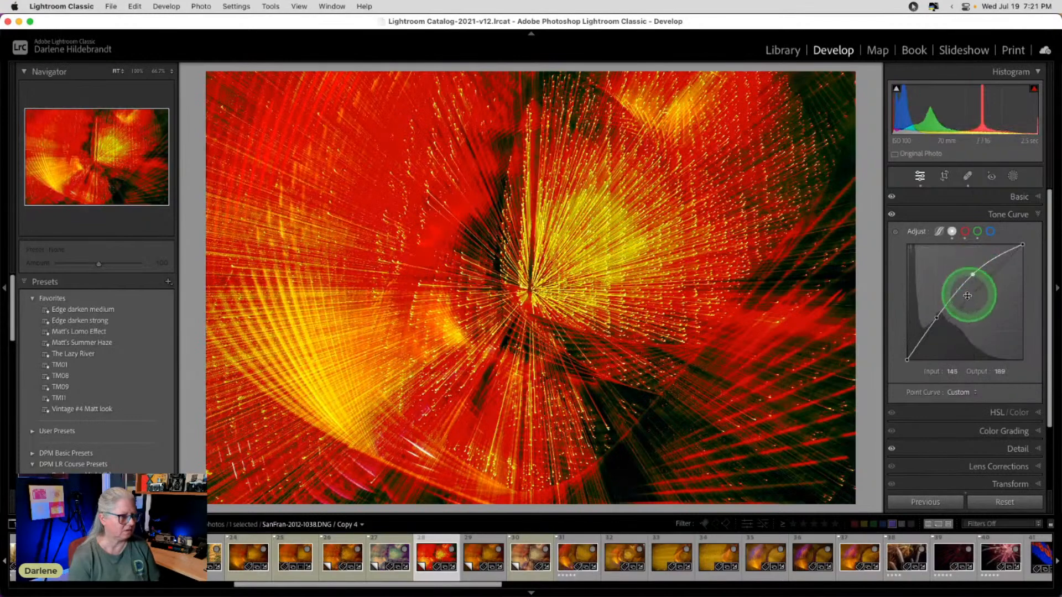
{"action": "left_click_drag", "start_coordinate": [936, 318], "coordinate": [936, 320]}
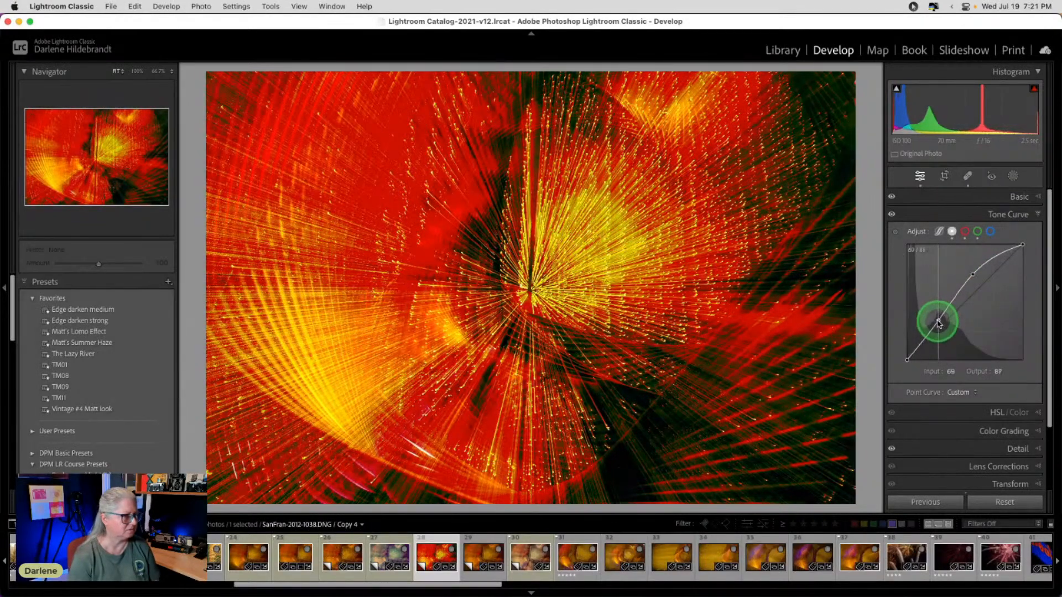
Step: Reshape the red curve with a midtone point at 116/132, its black point moved inward and the shadow point at 77/75
{"action": "left_click", "coordinate": [964, 232]}
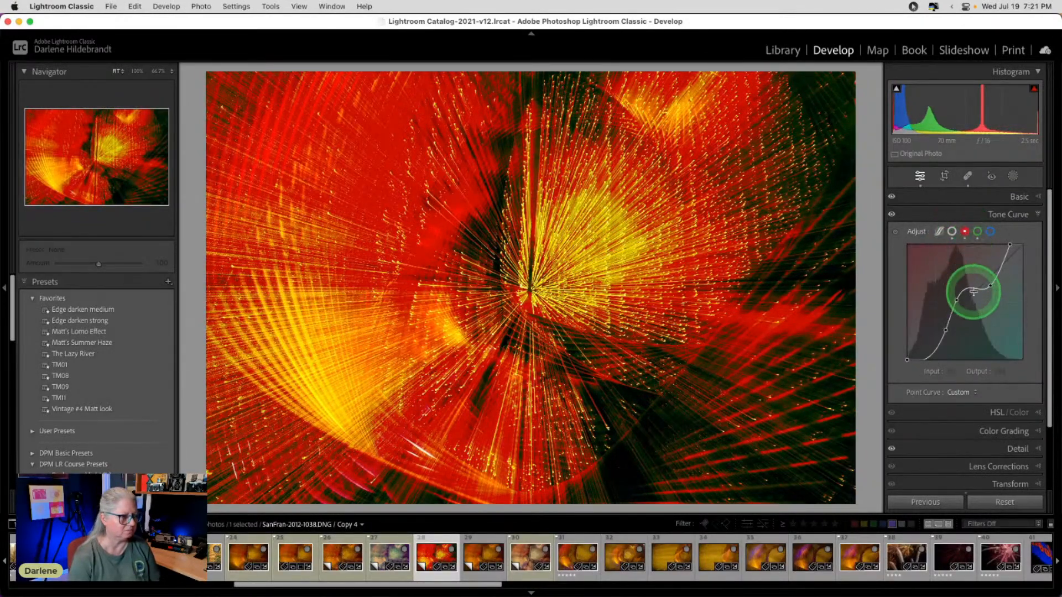
{"action": "left_click_drag", "start_coordinate": [992, 286], "coordinate": [960, 300]}
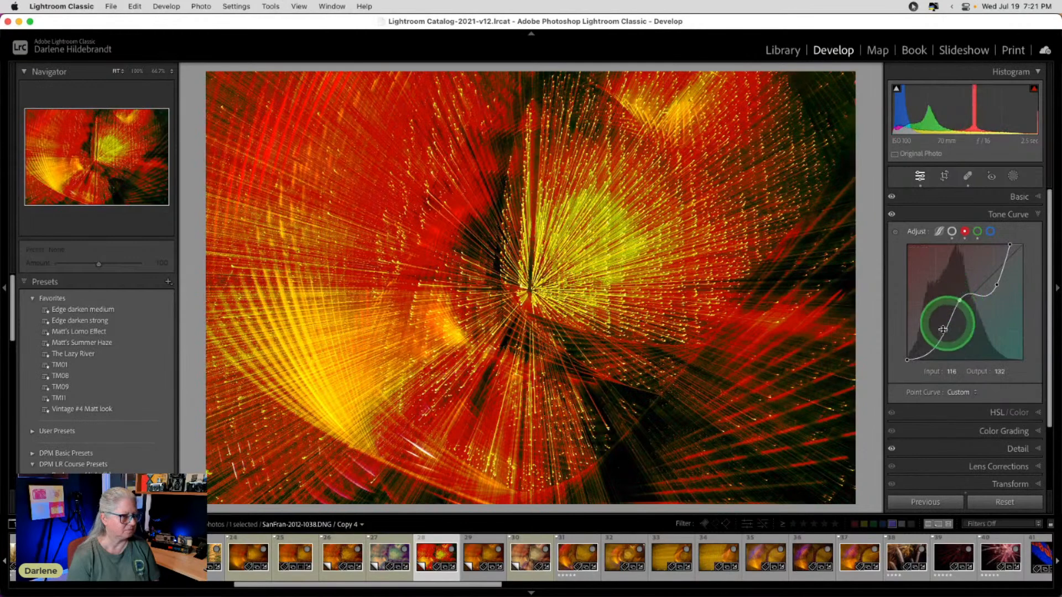
{"action": "left_click", "coordinate": [908, 362]}
{"action": "left_click_drag", "start_coordinate": [907, 359], "coordinate": [952, 381]}
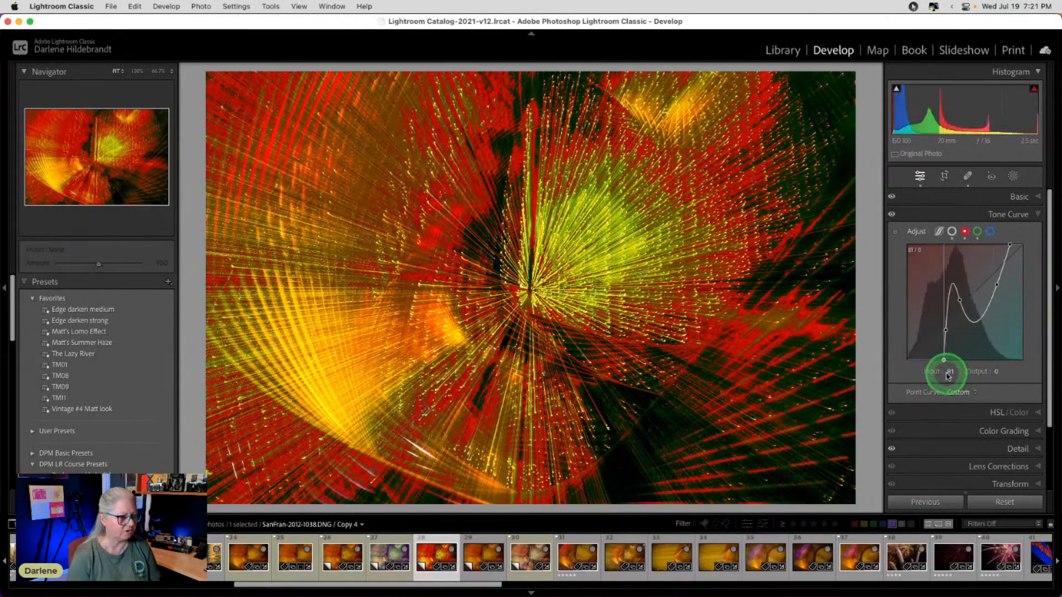
{"action": "left_click_drag", "start_coordinate": [943, 372], "coordinate": [942, 326]}
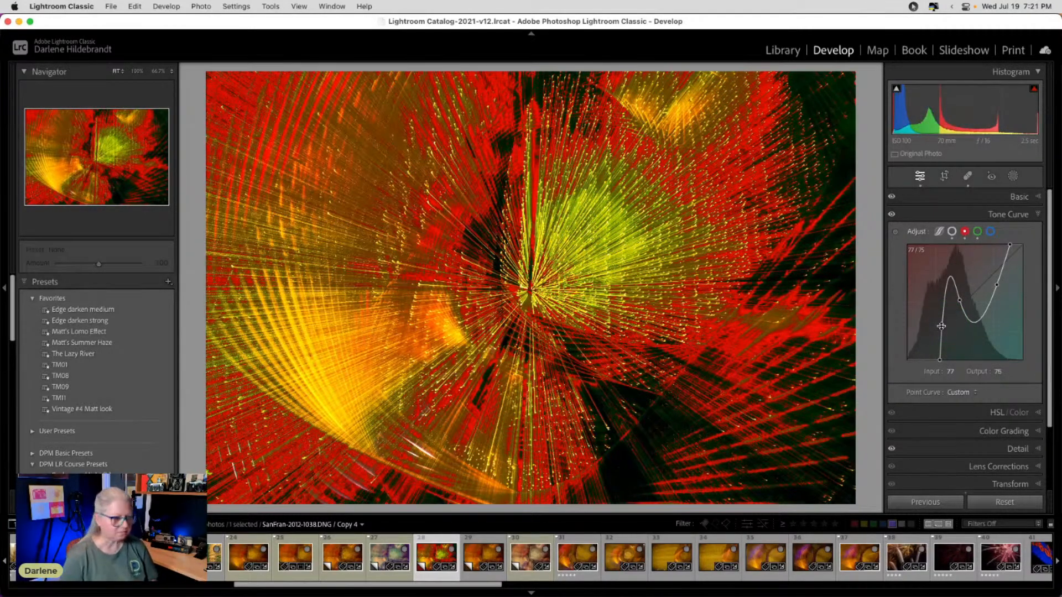
Step: Set the HSL hues to Red +38, Orange −25, Yellow +30 and Green −43, and compare the photo with its before view
{"action": "left_click", "coordinate": [963, 417]}
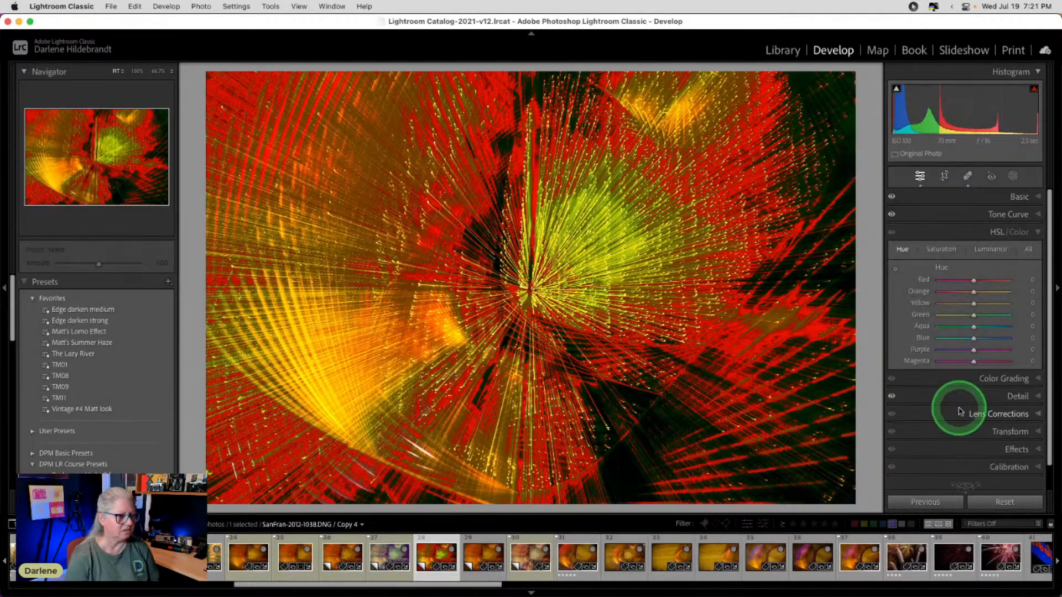
{"action": "left_click_drag", "start_coordinate": [972, 283], "coordinate": [901, 279]}
{"action": "left_click_drag", "start_coordinate": [1002, 284], "coordinate": [960, 314]}
{"action": "key", "text": "backslash"}
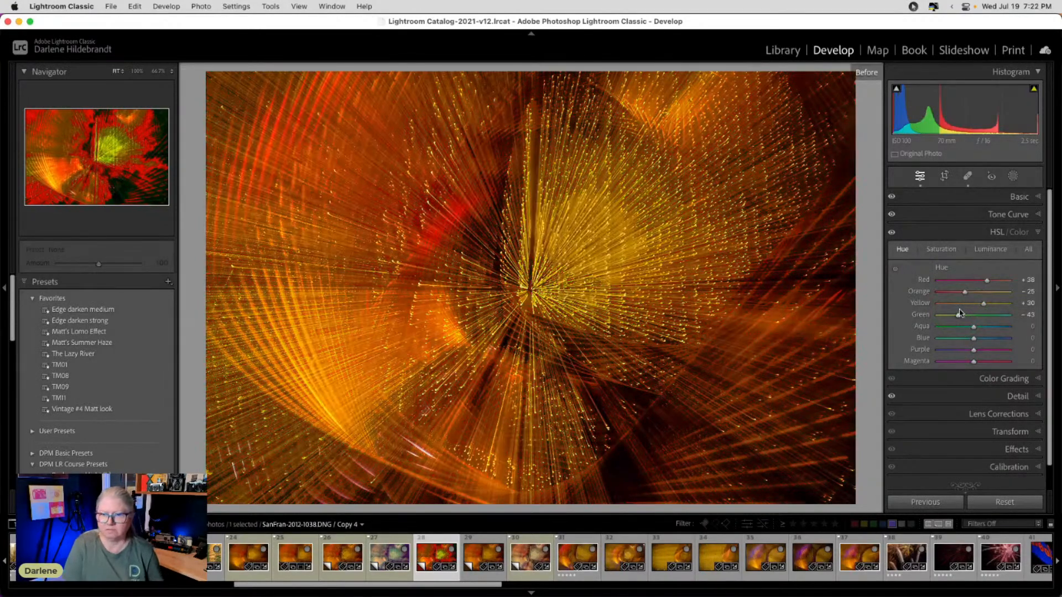
{"action": "key", "text": "backslash"}
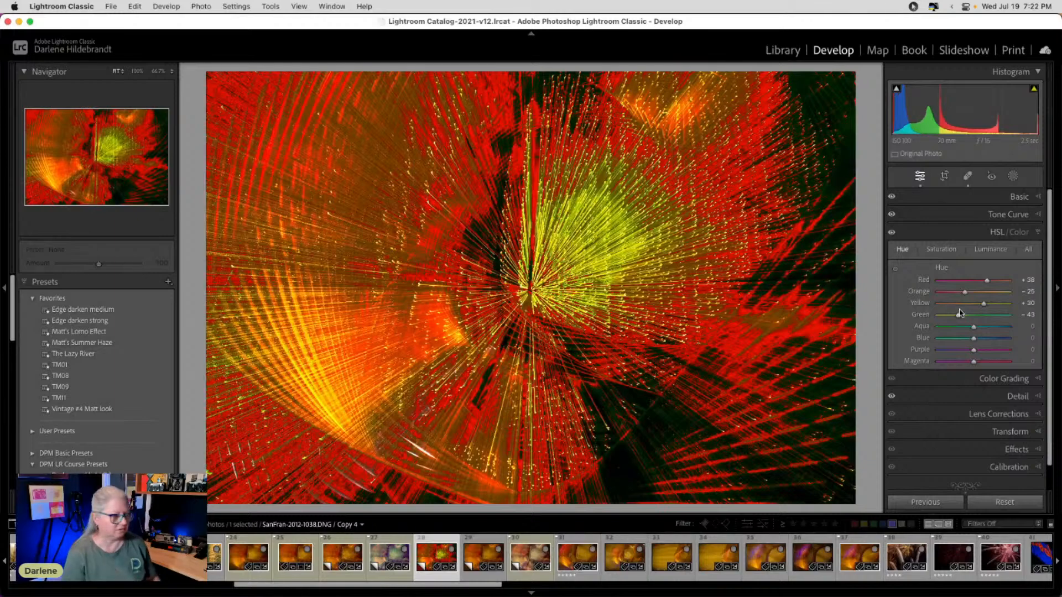
Step: Reset the Basic Highlights and Shadows to 0 and set Blacks to −43
{"action": "left_click", "coordinate": [1019, 197]}
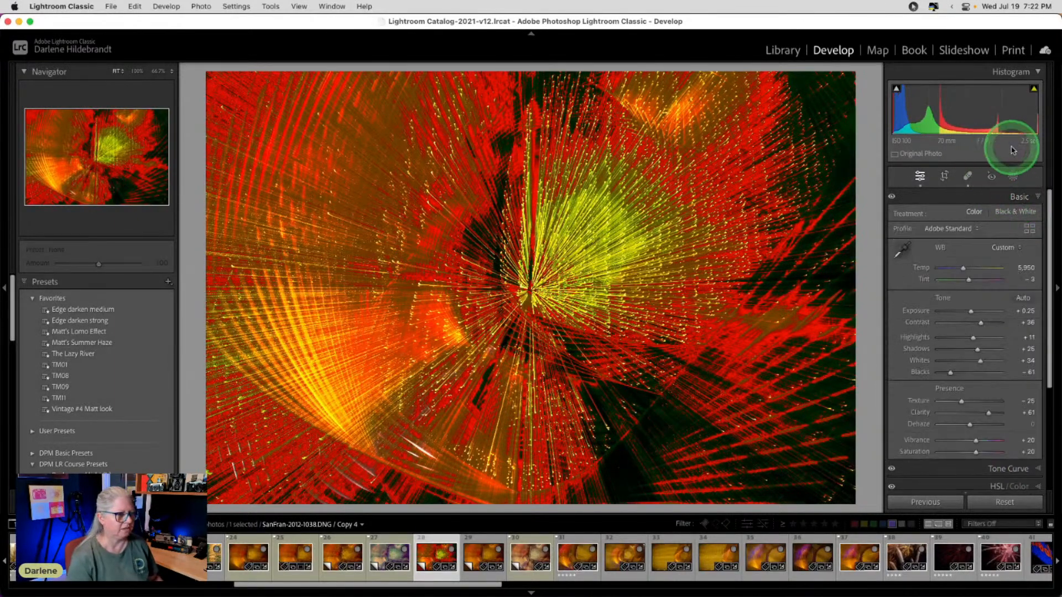
{"action": "left_click", "coordinate": [950, 376], "text": "alt"}
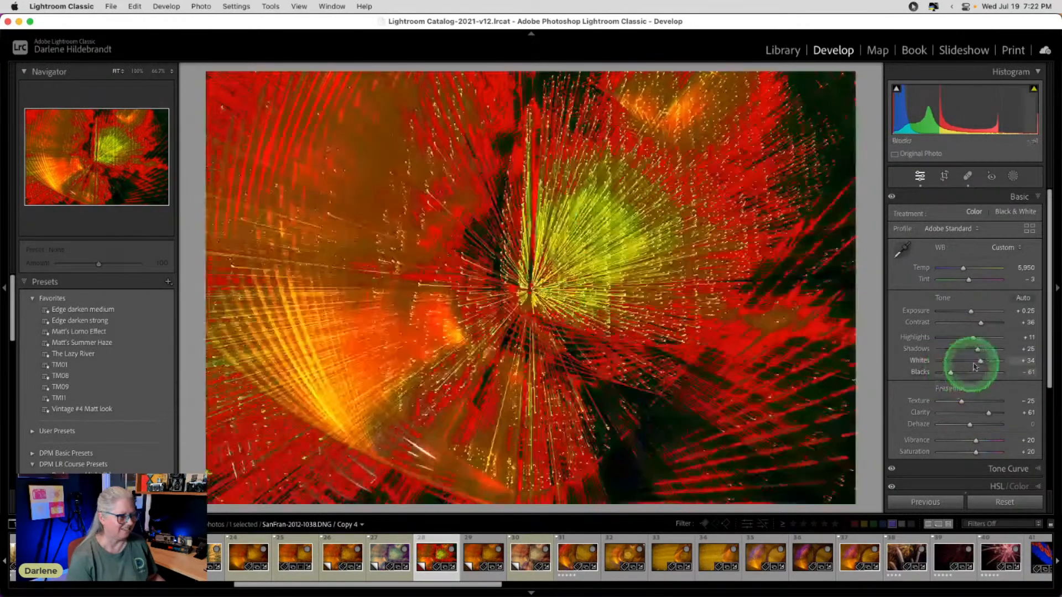
{"action": "left_click", "coordinate": [974, 340]}
{"action": "double_click", "coordinate": [974, 339]}
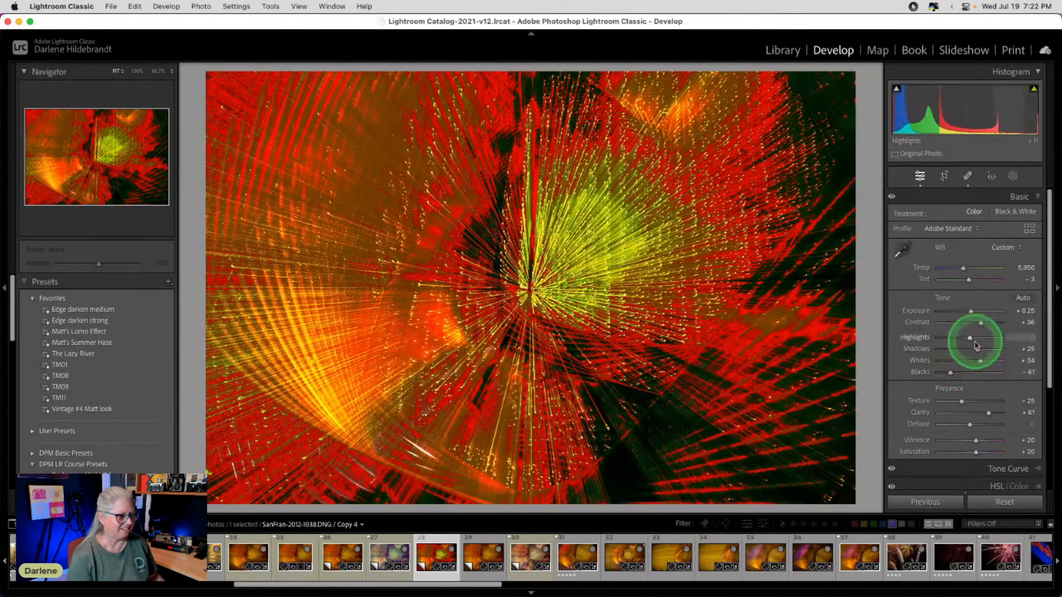
{"action": "double_click", "coordinate": [975, 349]}
{"action": "left_click", "coordinate": [950, 373]}
{"action": "left_click_drag", "start_coordinate": [950, 374], "coordinate": [955, 373]}
Step: Check the Whites clipping and set Highlights to −53, Exposure to +0.40 and Contrast to +43
{"action": "left_click", "coordinate": [981, 361], "text": "alt"}
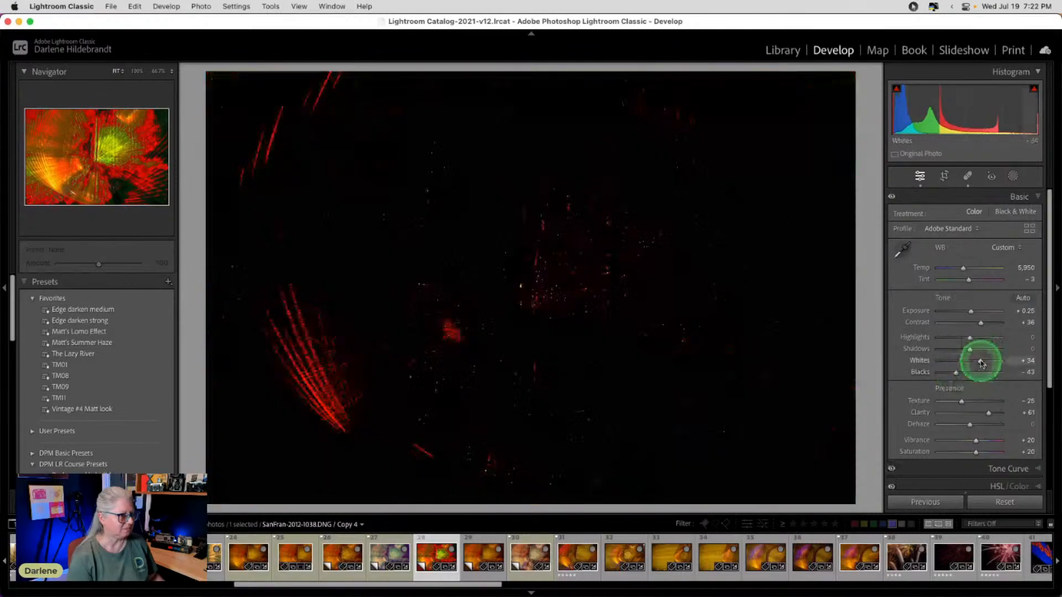
{"action": "left_click", "coordinate": [970, 340]}
{"action": "left_click_drag", "start_coordinate": [970, 340], "coordinate": [984, 323]}
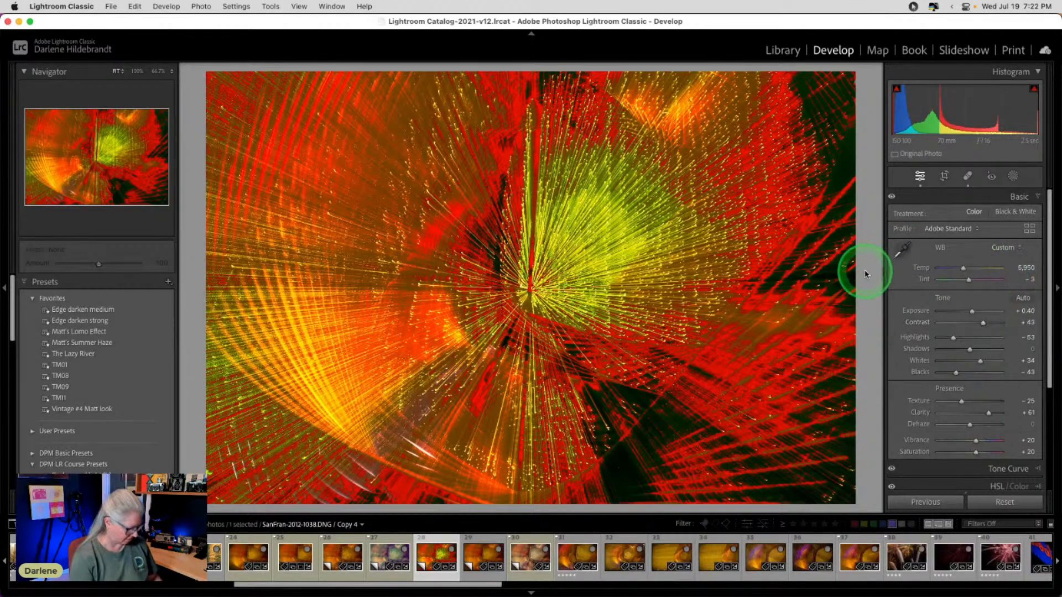
Step: Return to the photo grid, open the neon sign photo DrinkClickDec2012-0100 and compare it with the blurred version DrinkClickDec2012-0104
{"action": "key", "text": "g"}
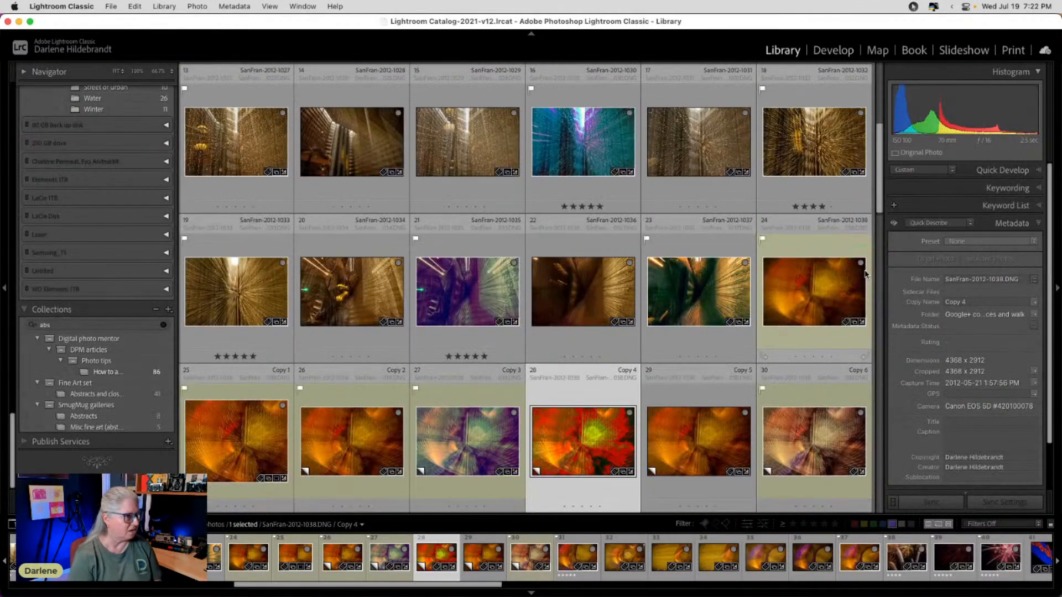
{"action": "scroll", "coordinate": [866, 274], "scroll_direction": "down", "scroll_amount": 6}
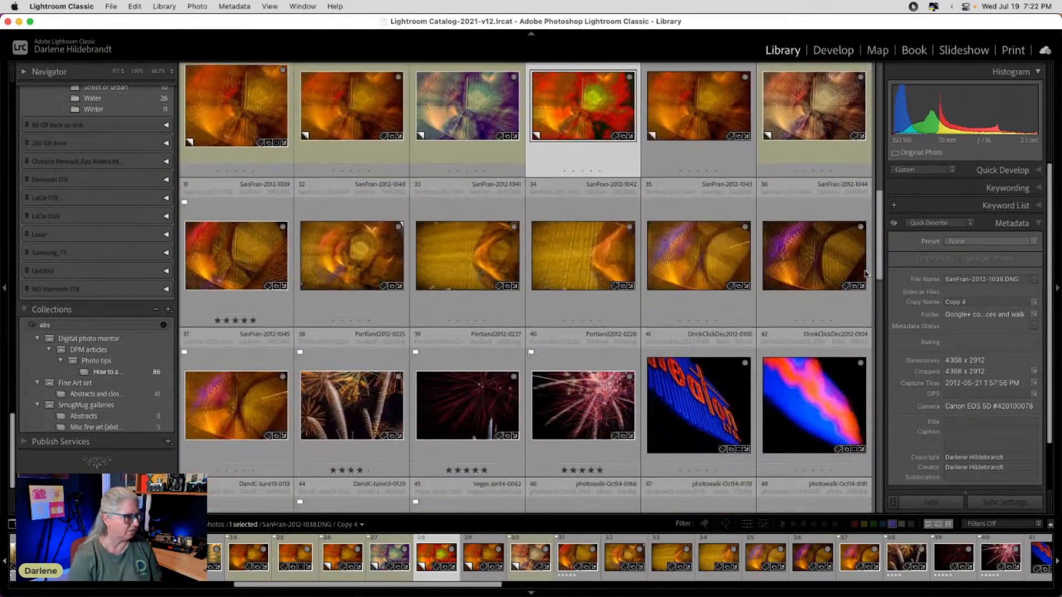
{"action": "scroll", "coordinate": [866, 273], "scroll_direction": "down", "scroll_amount": 3}
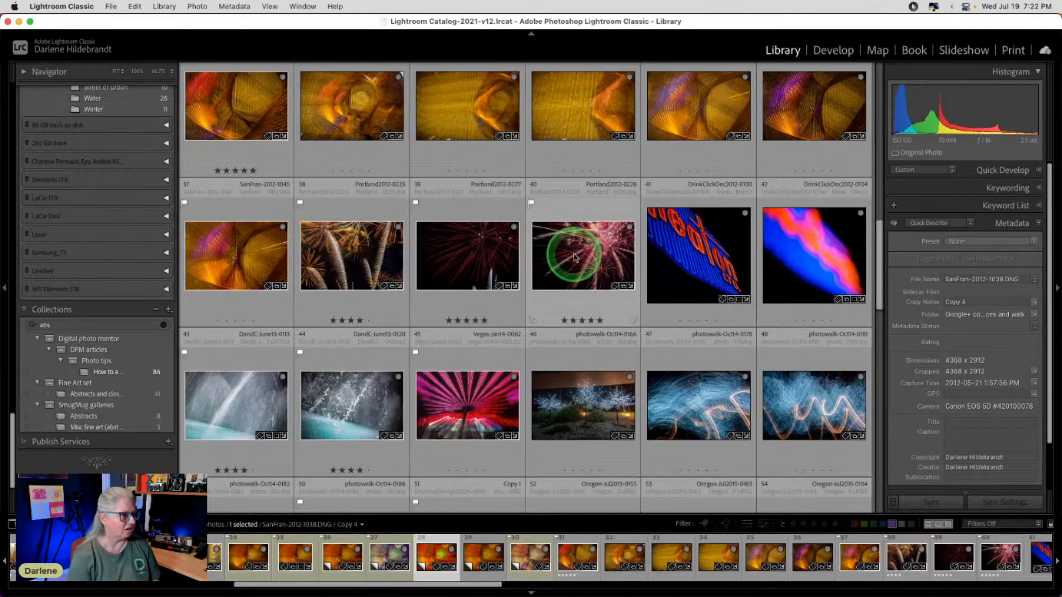
{"action": "double_click", "coordinate": [691, 271]}
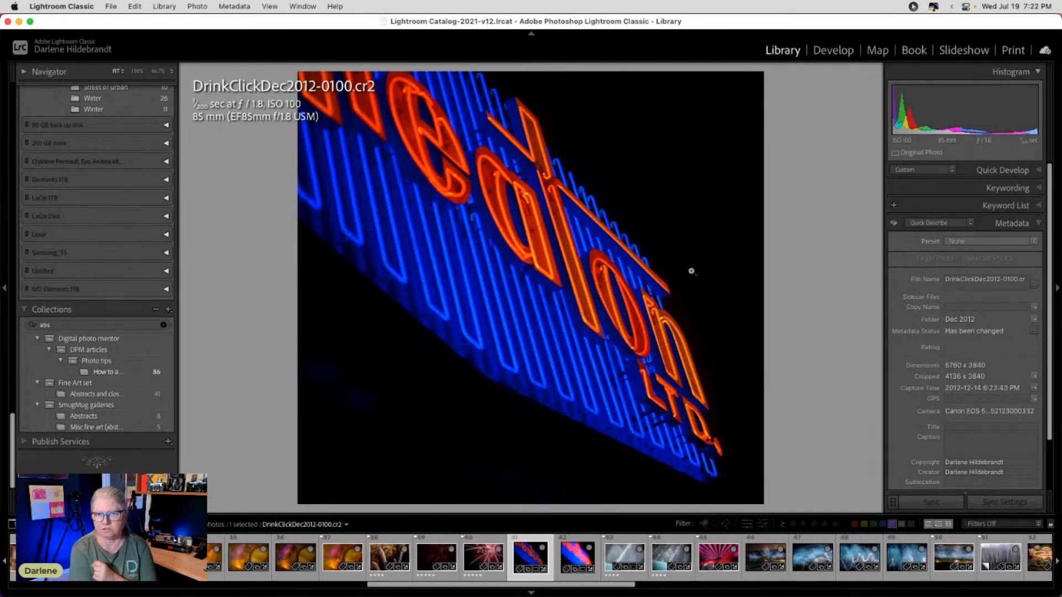
{"action": "key", "text": "Right"}
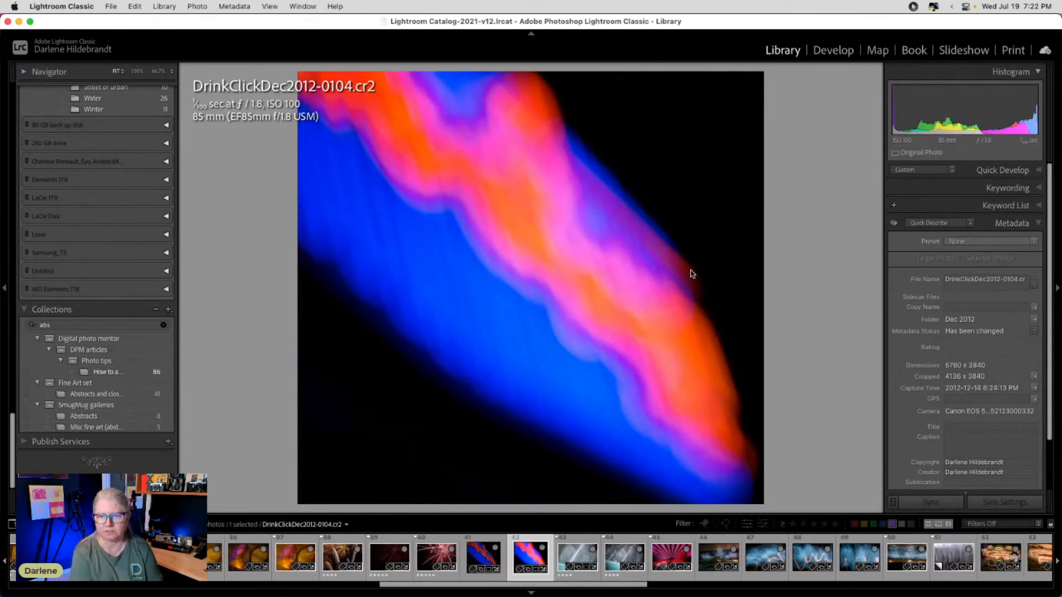
{"action": "key", "text": "Left"}
{"action": "key", "text": "Right"}
Step: Compare the slow-shutter fountain photo DandC-June13-0113 with the fast-shutter version DandC-June13-0120
{"action": "key", "text": "Right"}
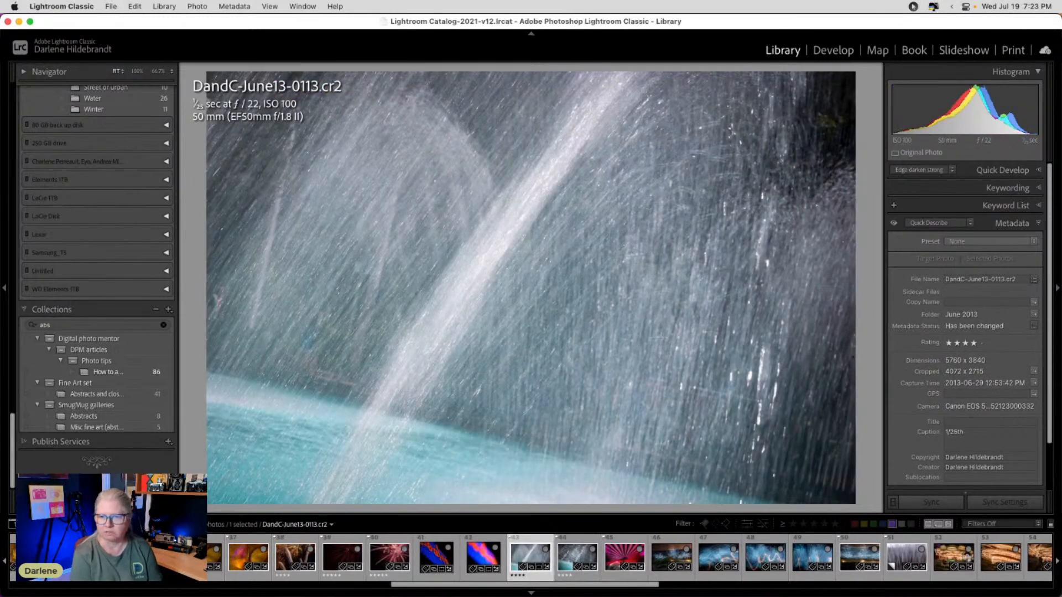
{"action": "key", "text": "Right"}
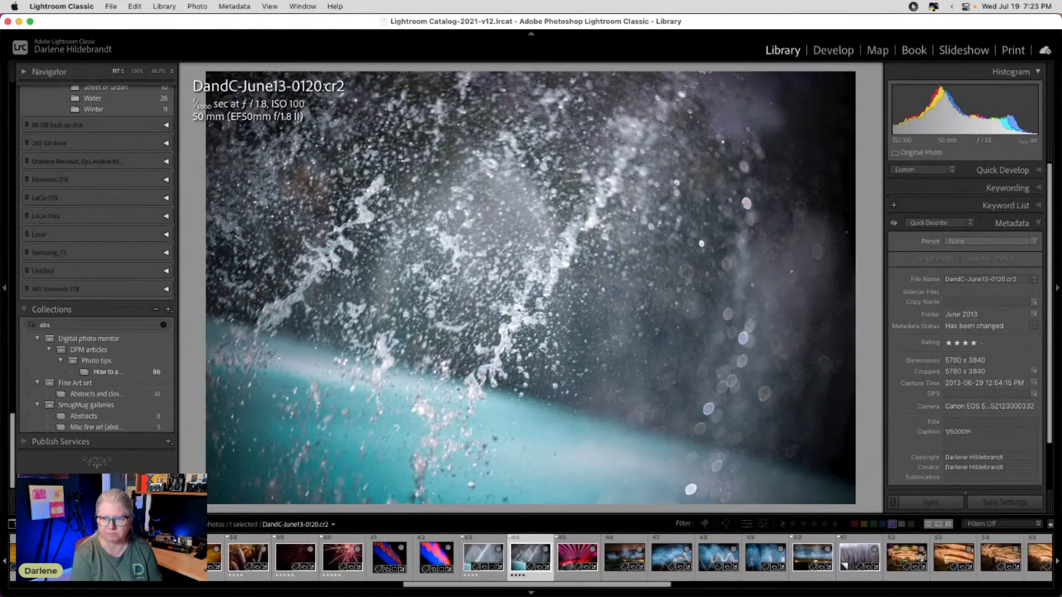
{"action": "key", "text": "Left"}
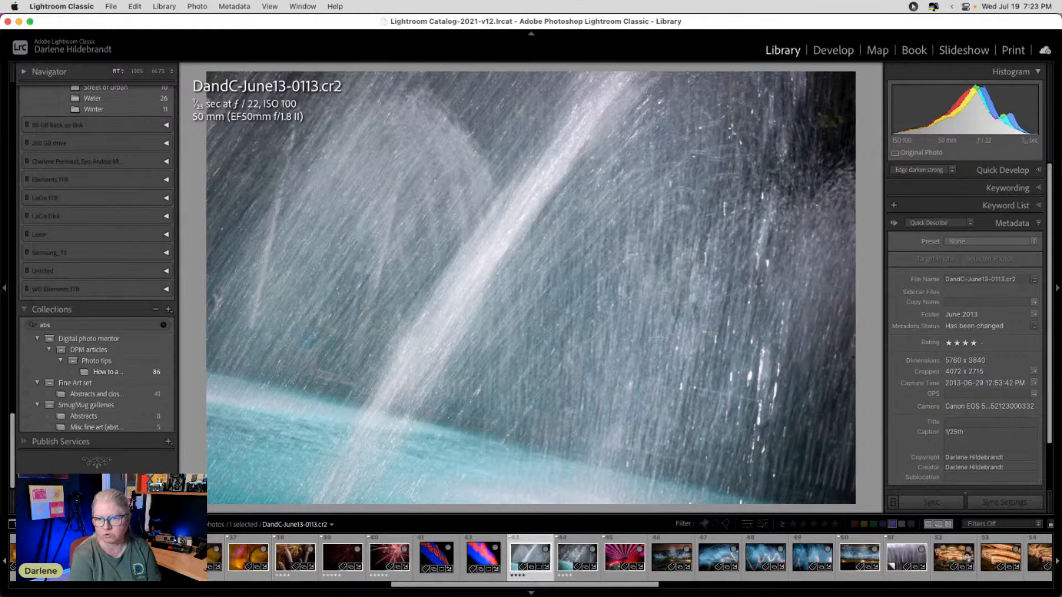
{"action": "key", "text": "Right"}
Step: Go past the Vegas zoom blur and lit trees to photowalk-Oct14-0178, showing its info overlay and hiding the surrounding panels
{"action": "key", "text": "Right"}
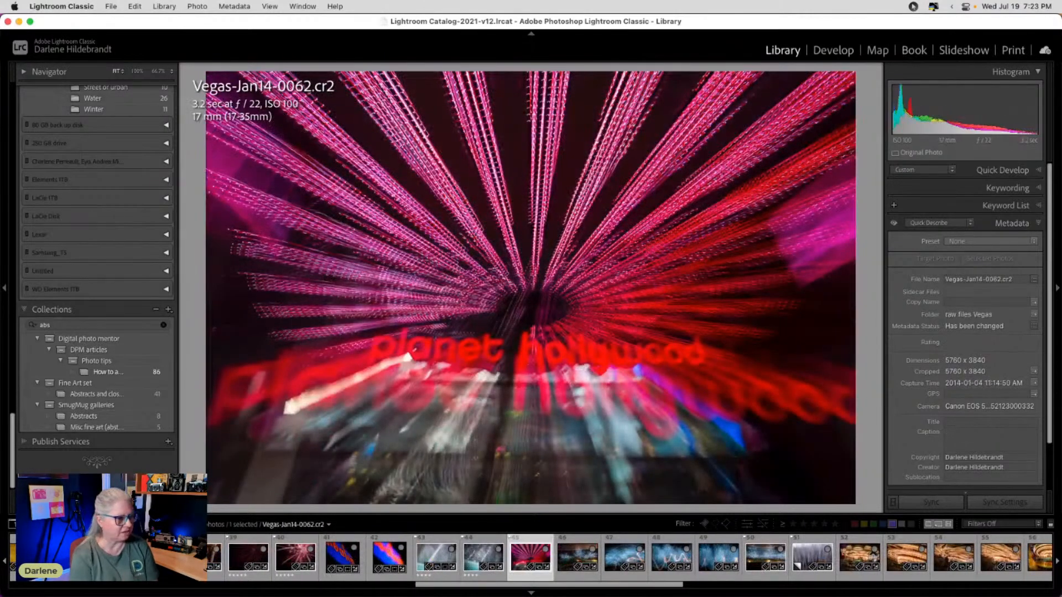
{"action": "key", "text": "Right"}
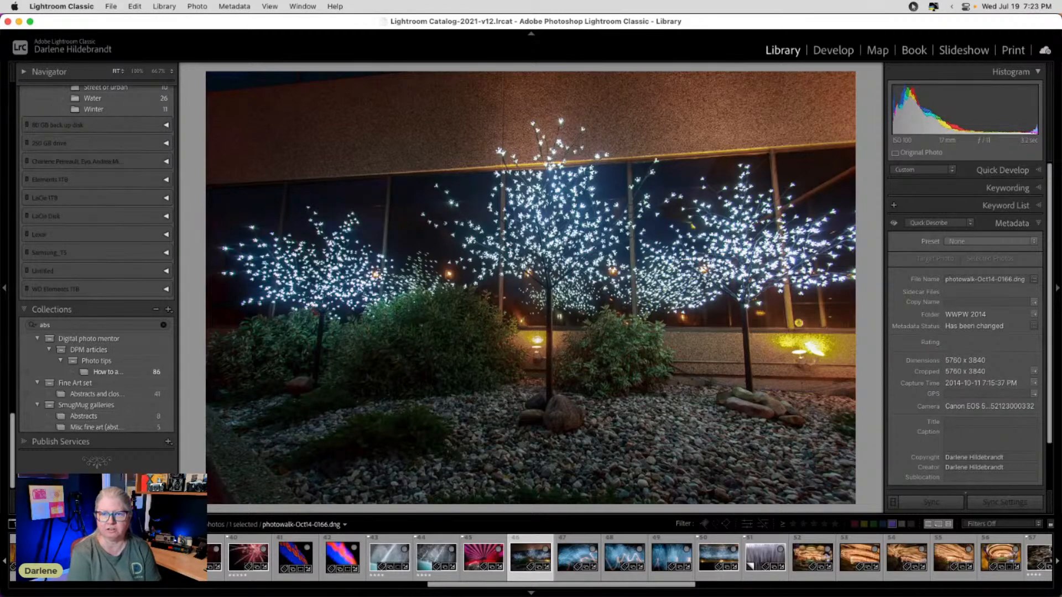
{"action": "key", "text": "Right"}
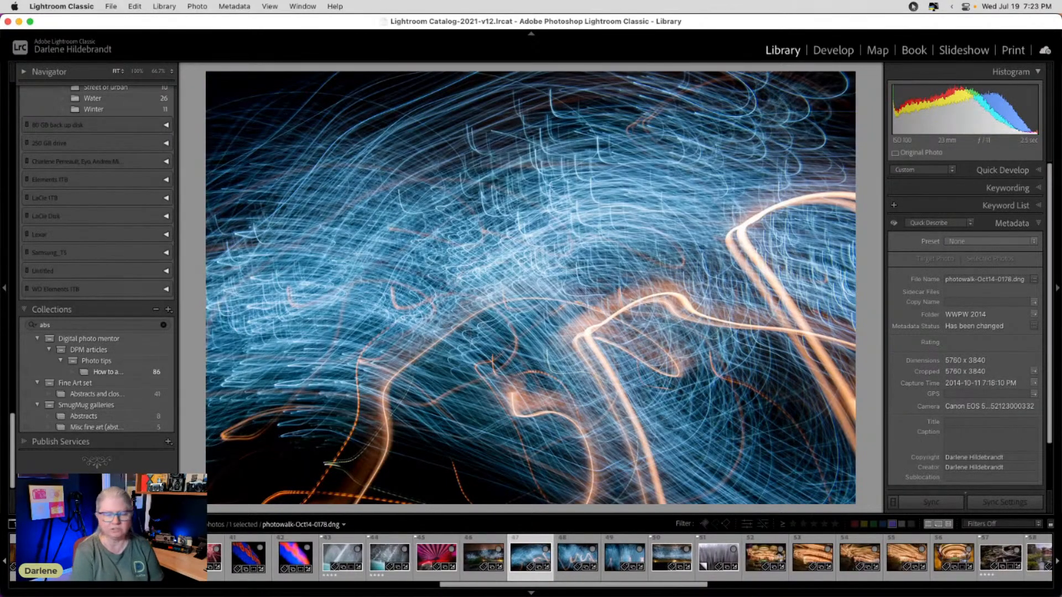
{"action": "key", "text": "i"}
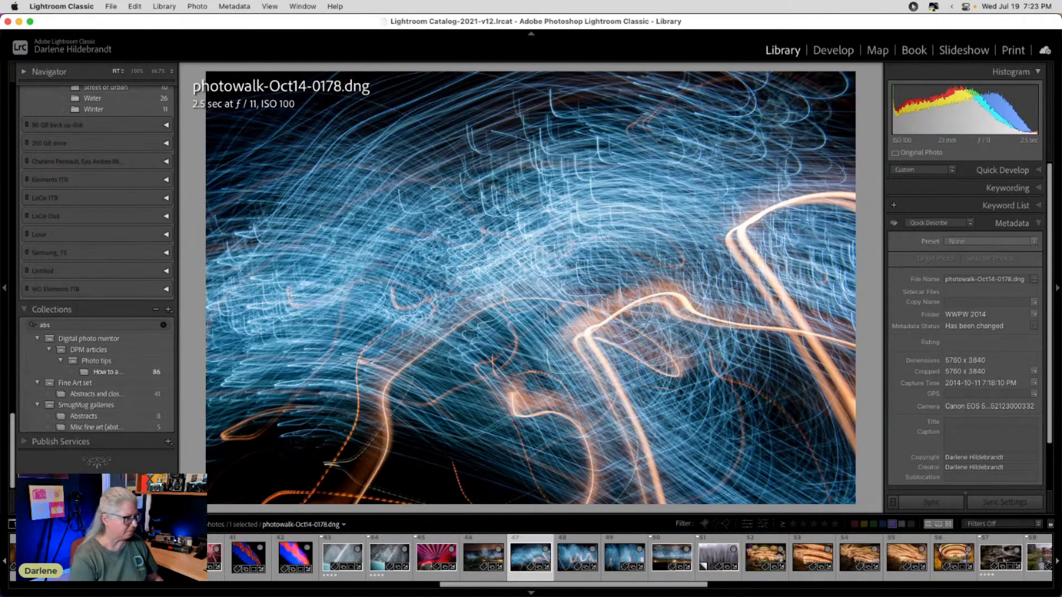
{"action": "key", "text": "shift+Tab"}
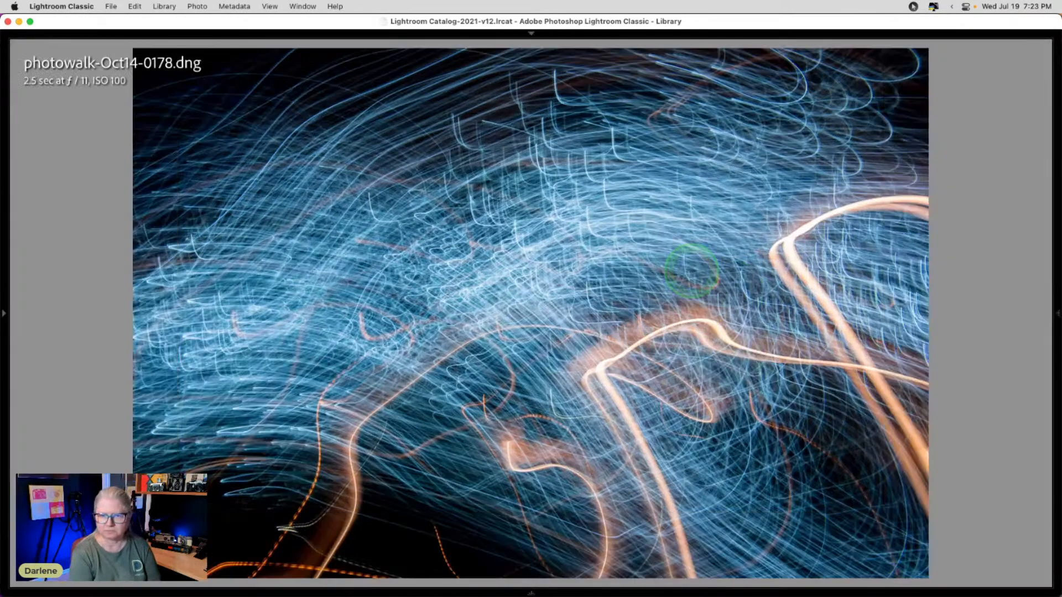
Step: View the remaining photowalk-Oct14 light-trail photos, 0181, 0182 and 0186, and the blurred Drumheller tree trunks
{"action": "key", "text": "Right"}
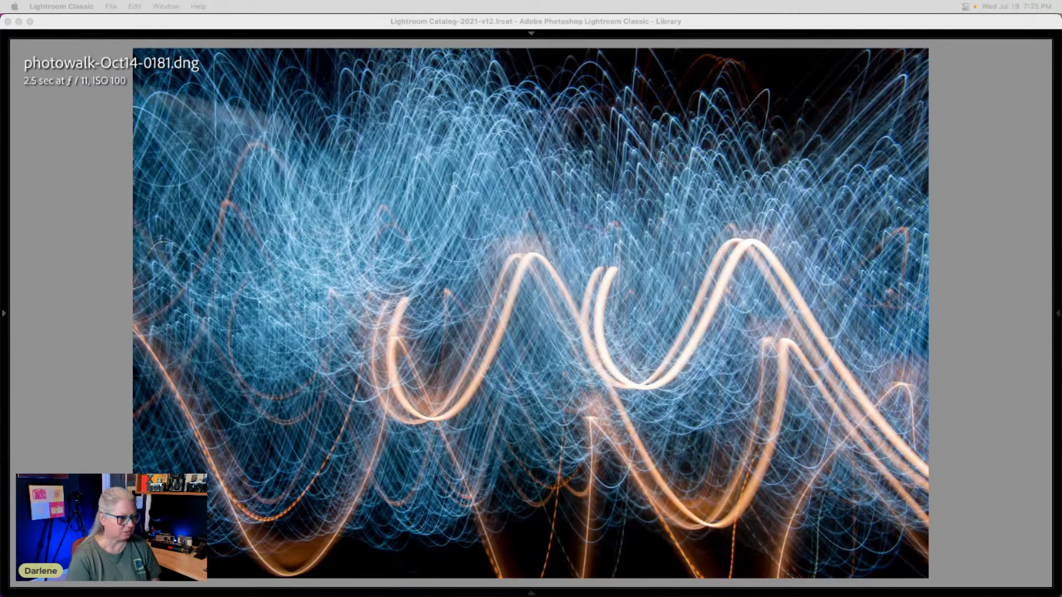
{"action": "left_click", "coordinate": [978, 425]}
{"action": "key", "text": "Right"}
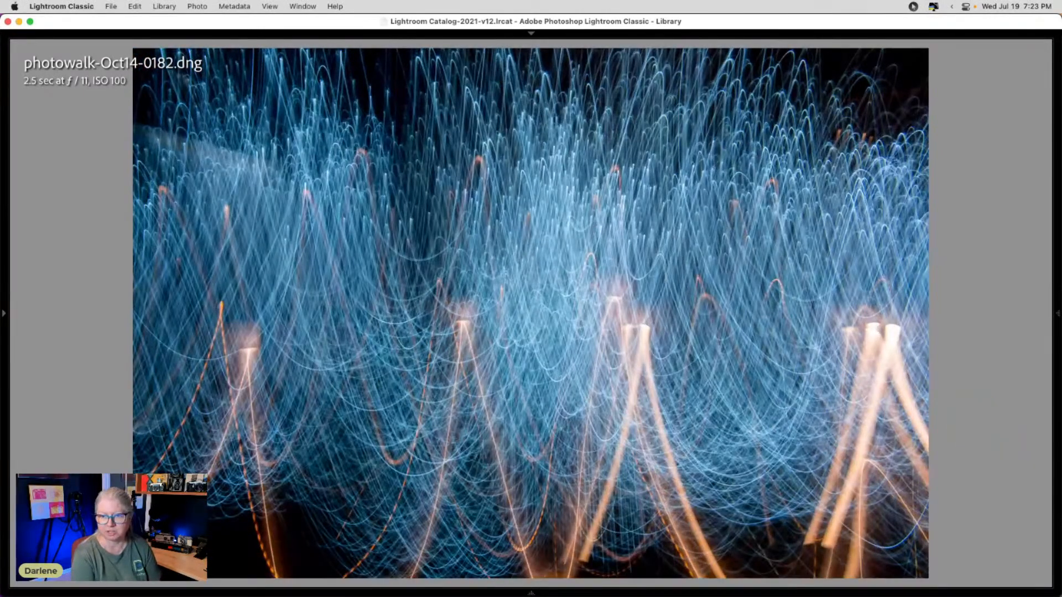
{"action": "key", "text": "Right"}
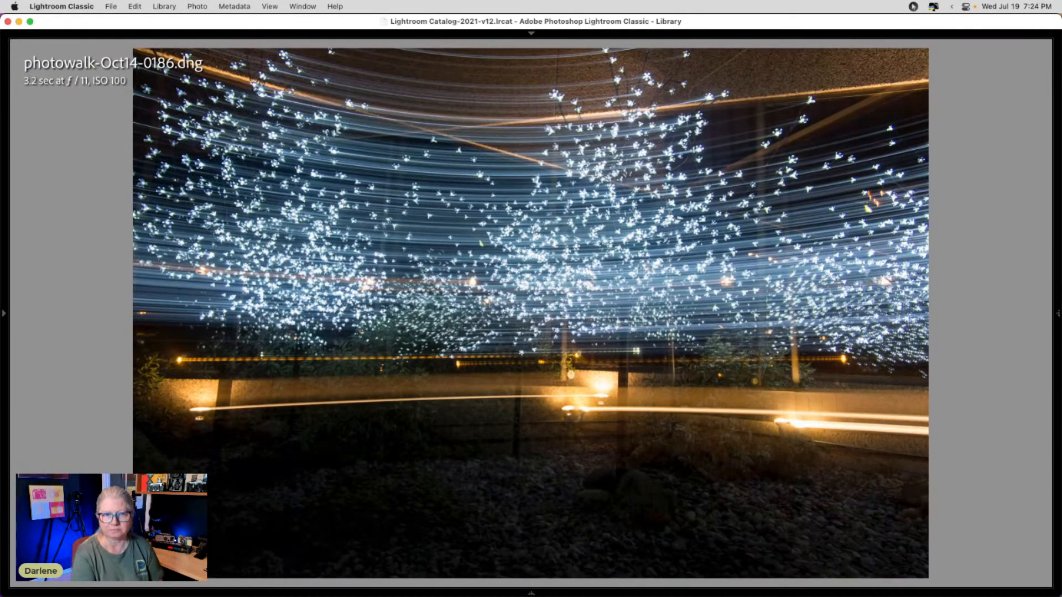
{"action": "key", "text": "Right"}
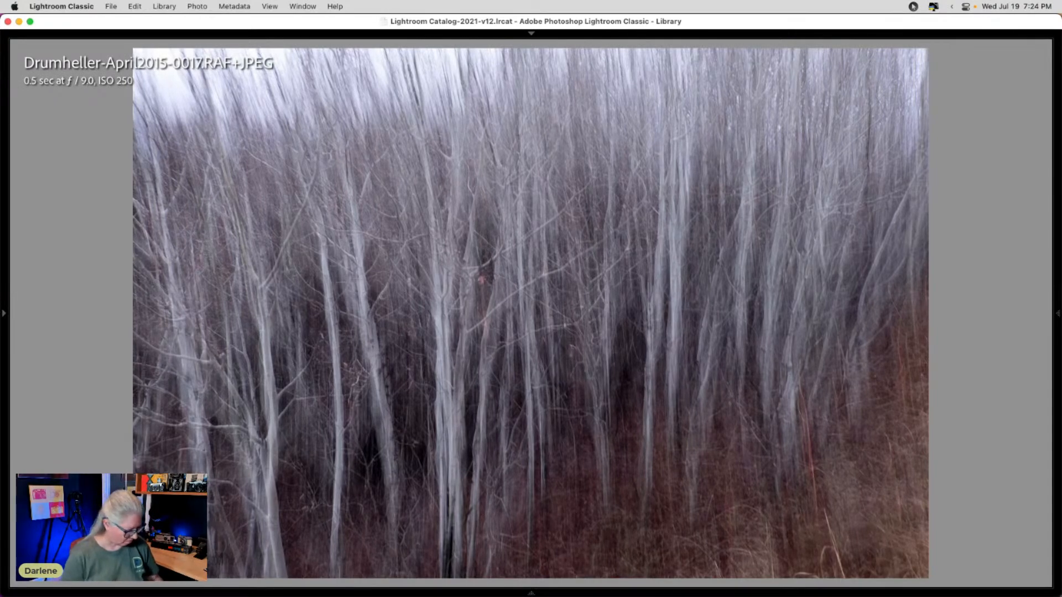
Step: Open the carousel photo Oregon-Jul2015-0155 from the grid and view the carousel motion-blur series through Oregon-Jul2015-0183
{"action": "key", "text": "g"}
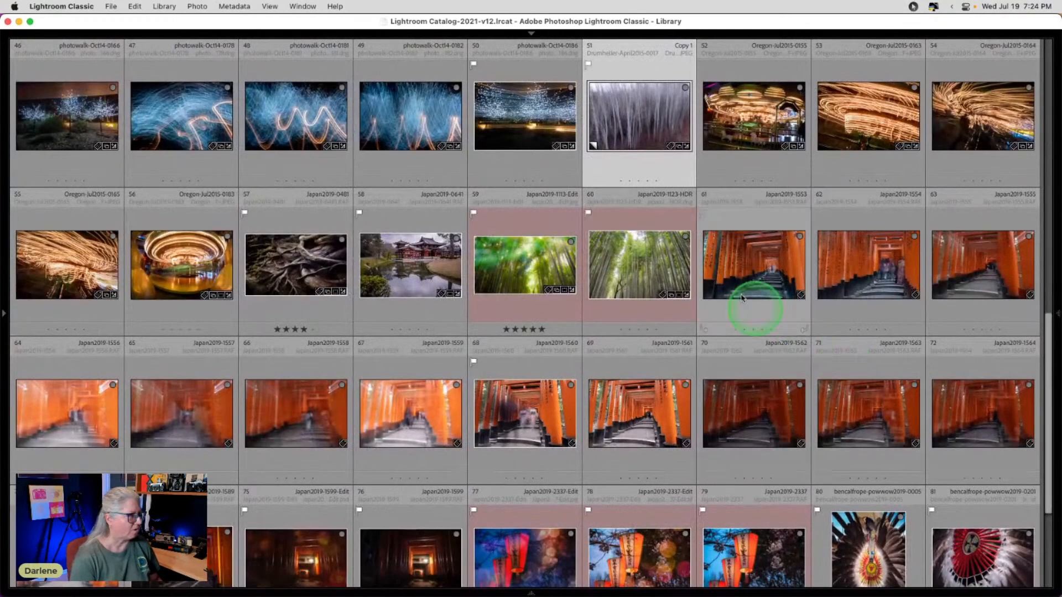
{"action": "double_click", "coordinate": [728, 125]}
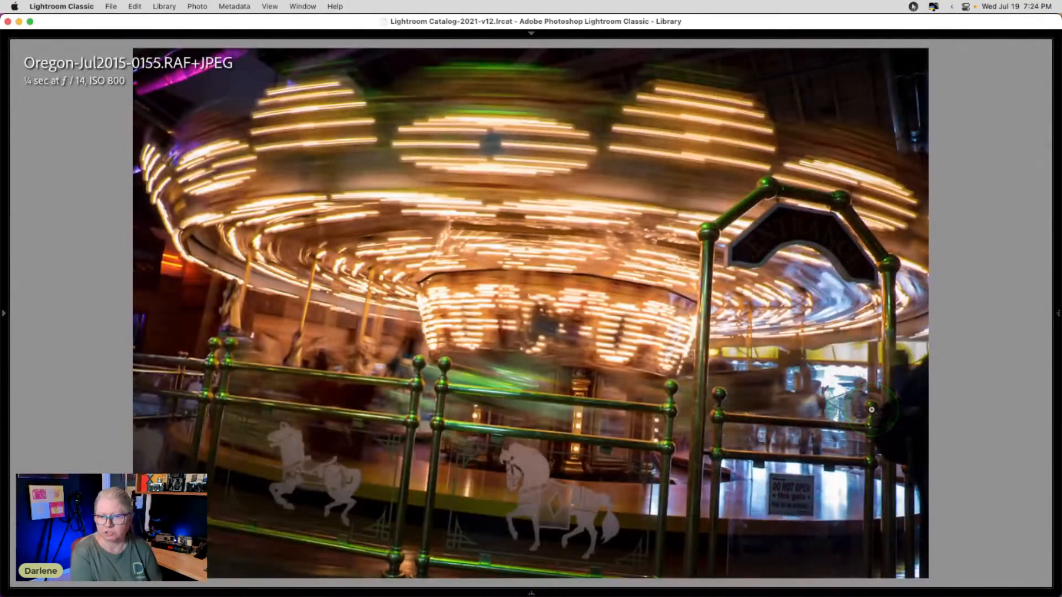
{"action": "key", "text": "Right"}
{"action": "key", "text": "Left"}
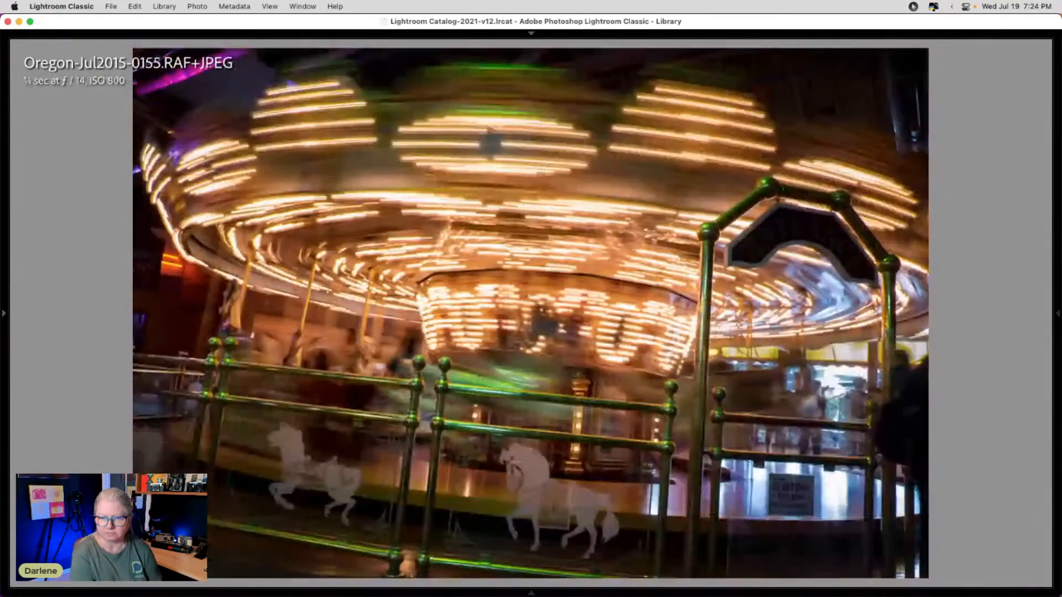
{"action": "key", "text": "Right"}
{"action": "key", "text": "Right"}
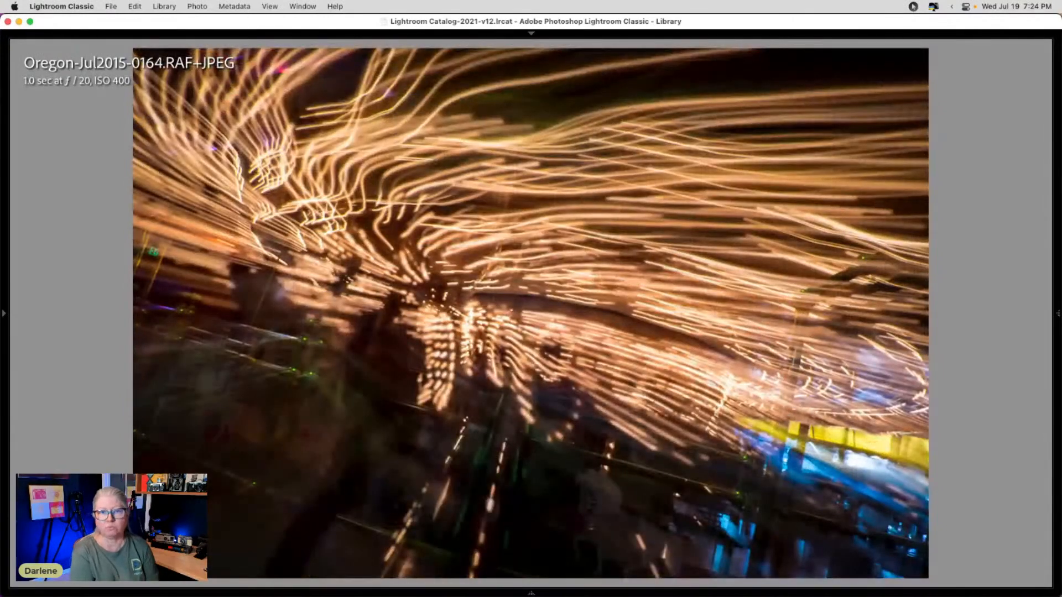
{"action": "key", "text": "Right"}
{"action": "key", "text": "Right"}
{"action": "key", "text": "Right"}
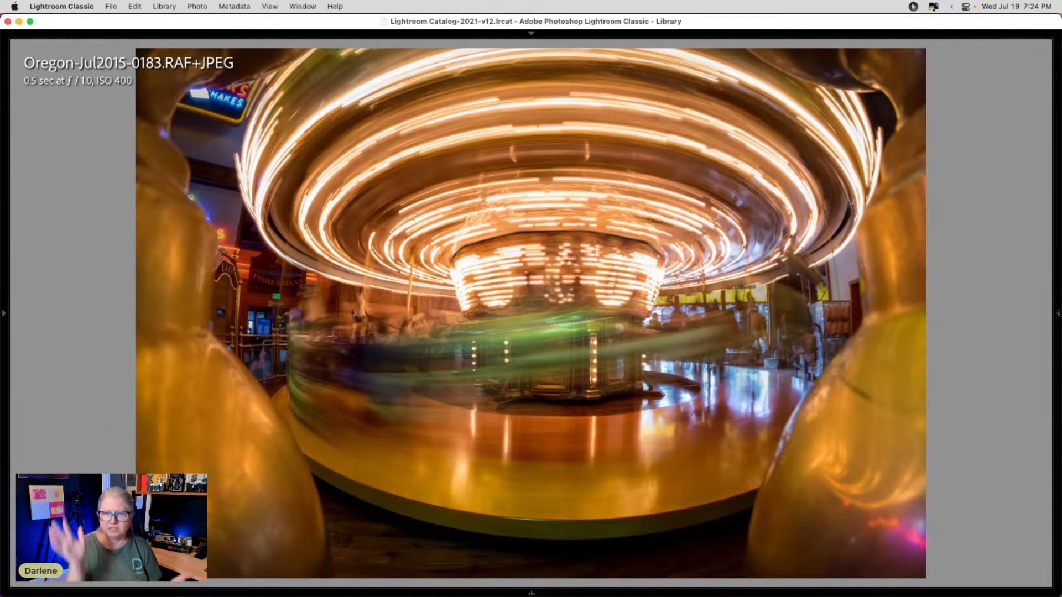
Step: View the Japan2019 tree roots and temple photos, and compare the two bamboo forest versions
{"action": "key", "text": "Right"}
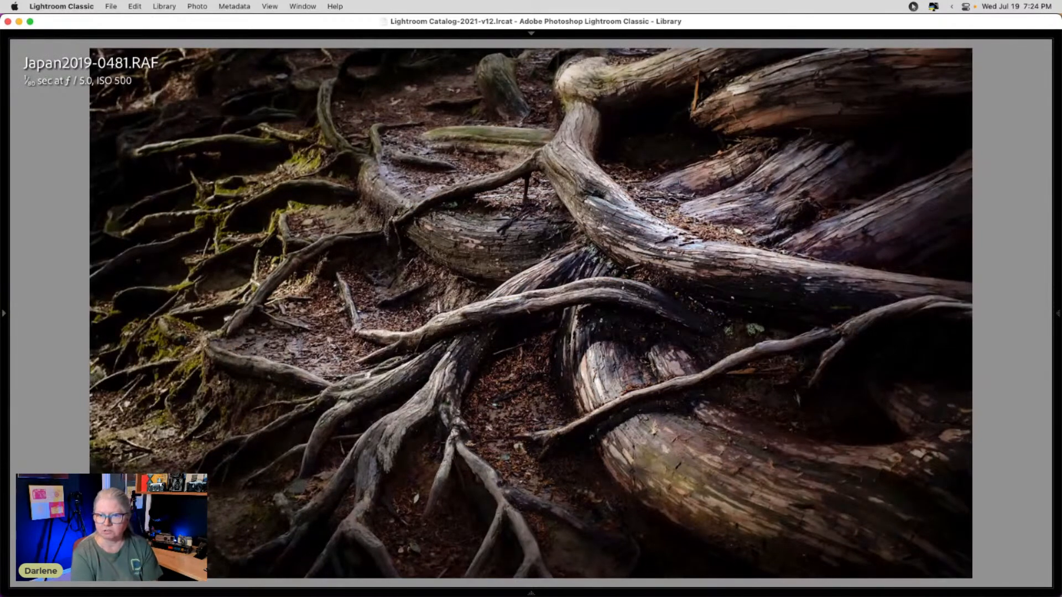
{"action": "key", "text": "Right"}
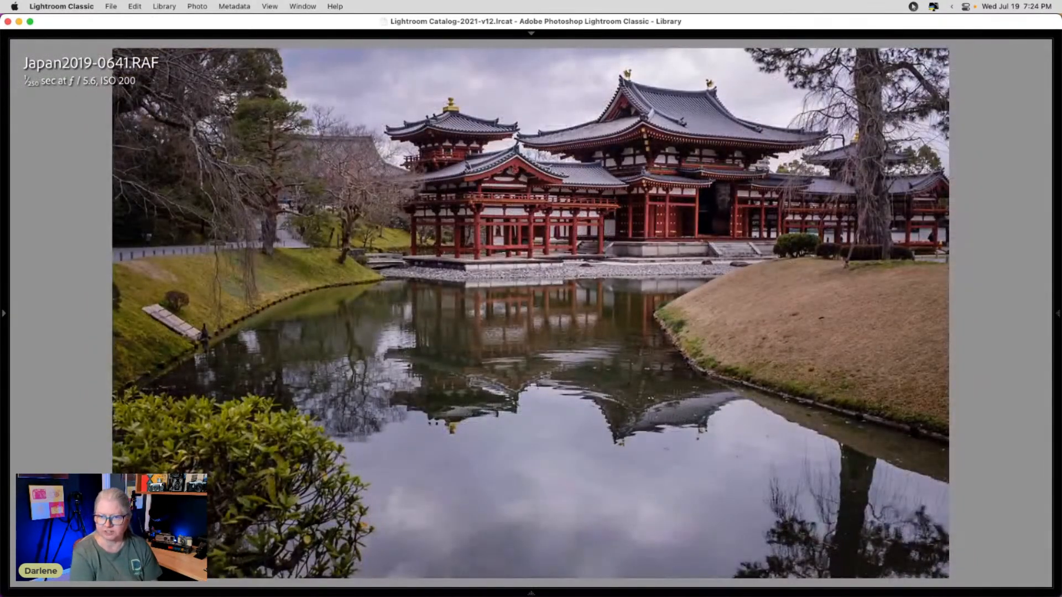
{"action": "key", "text": "Right"}
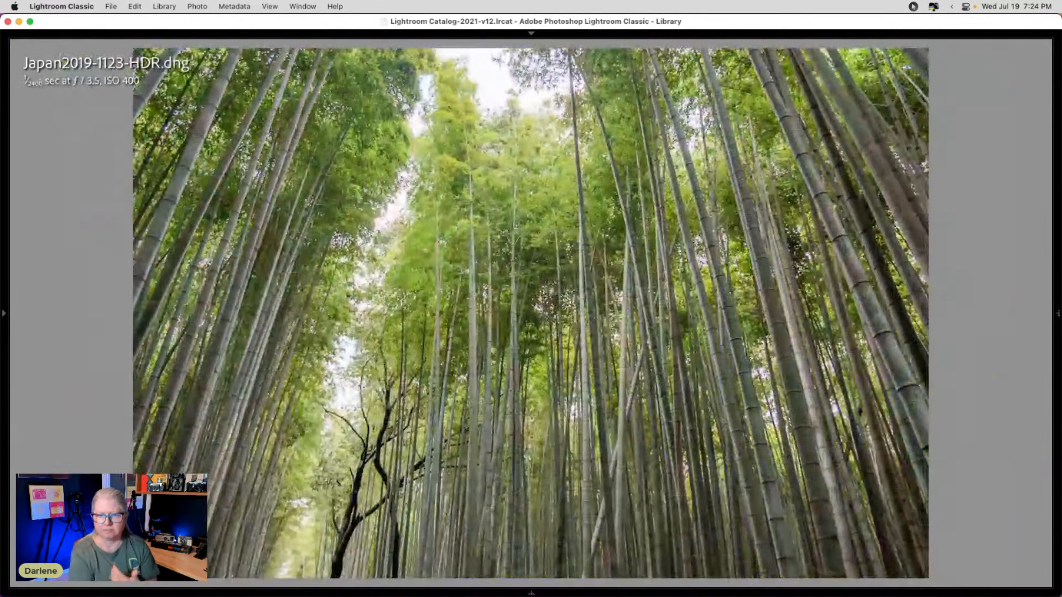
{"action": "key", "text": "Left"}
{"action": "key", "text": "Right"}
Step: Examine the long-exposure torii gate series from Japan2019-1553 through Japan2019-1589 for blurred people and camera movement
{"action": "key", "text": "Right"}
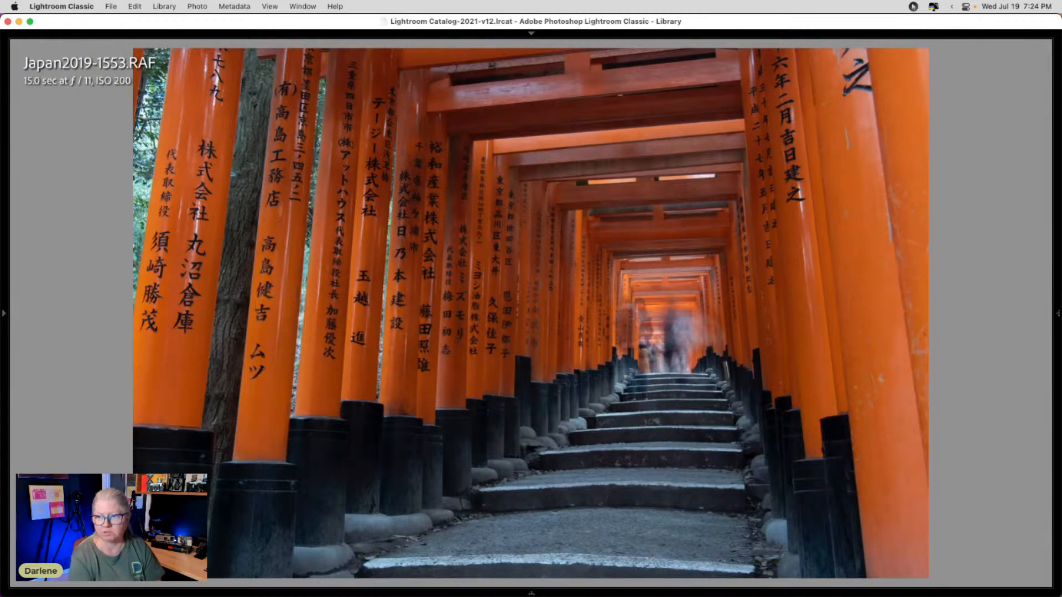
{"action": "key", "text": "Right"}
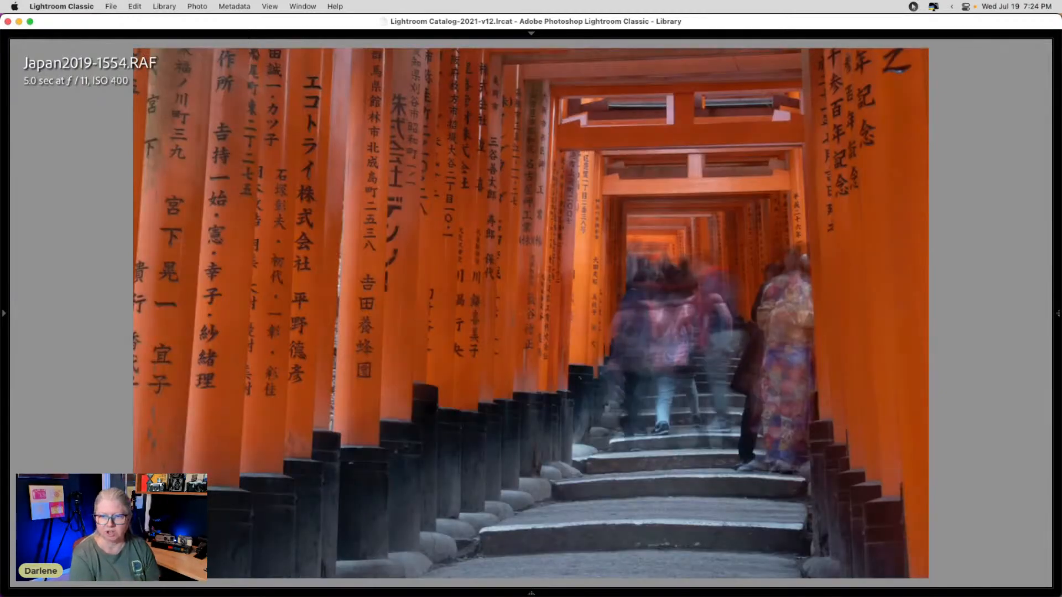
{"action": "key", "text": "Right"}
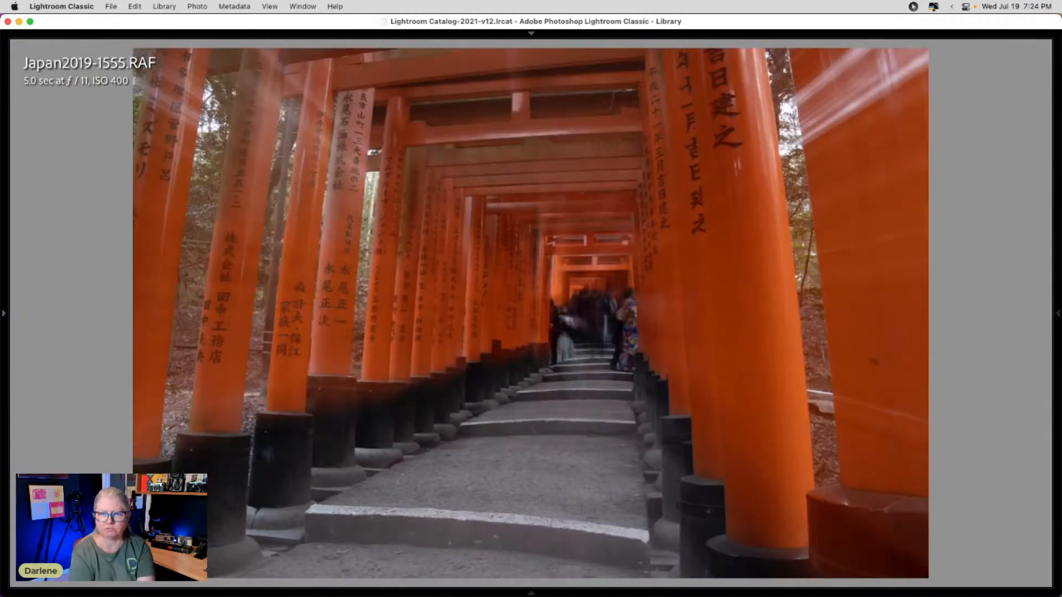
{"action": "key", "text": "Right"}
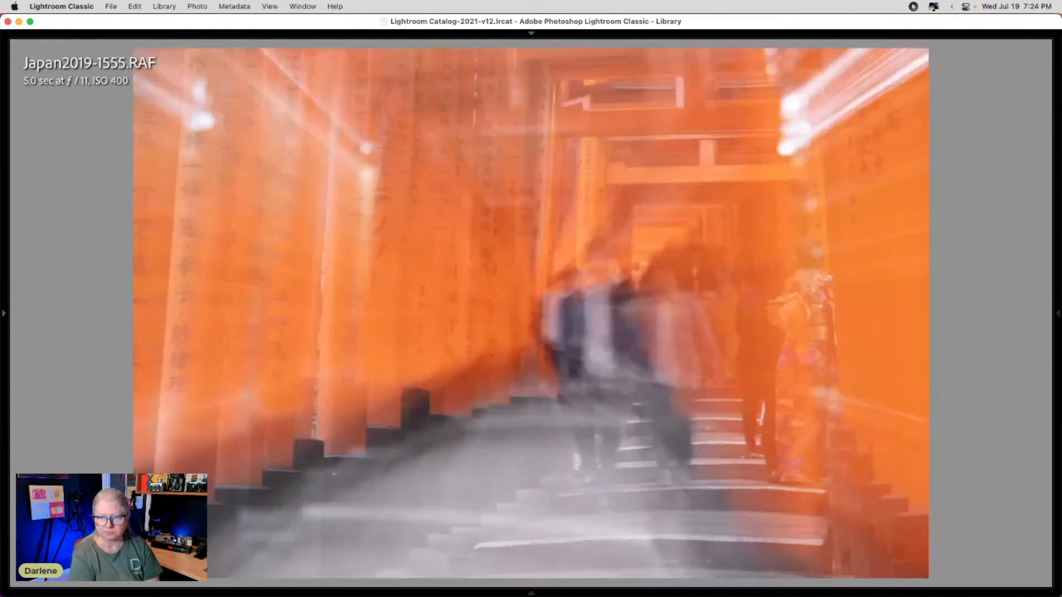
{"action": "key", "text": "Right"}
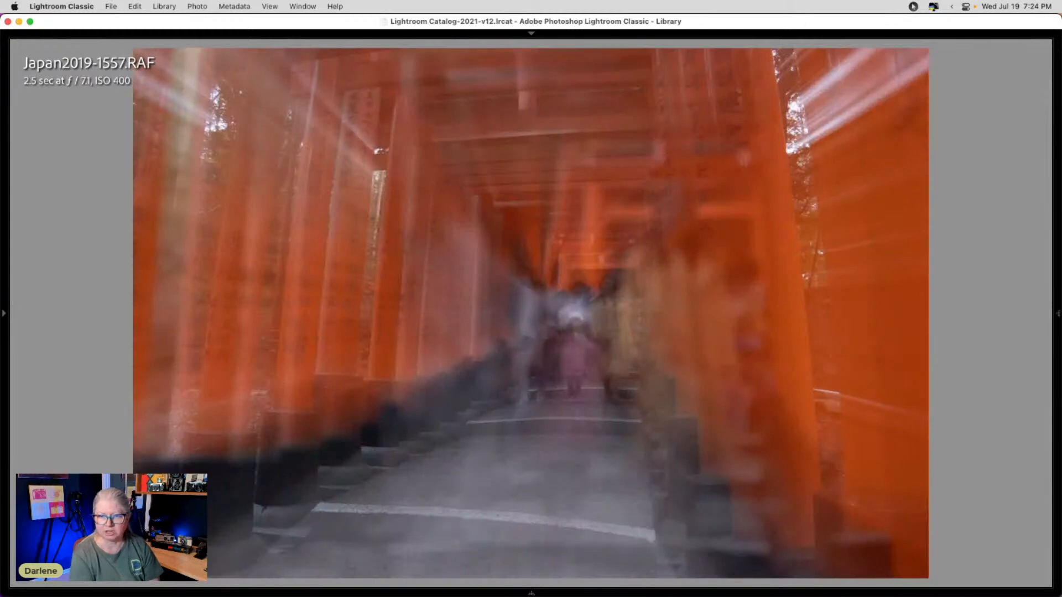
{"action": "key", "text": "Right"}
{"action": "key", "text": "Right"}
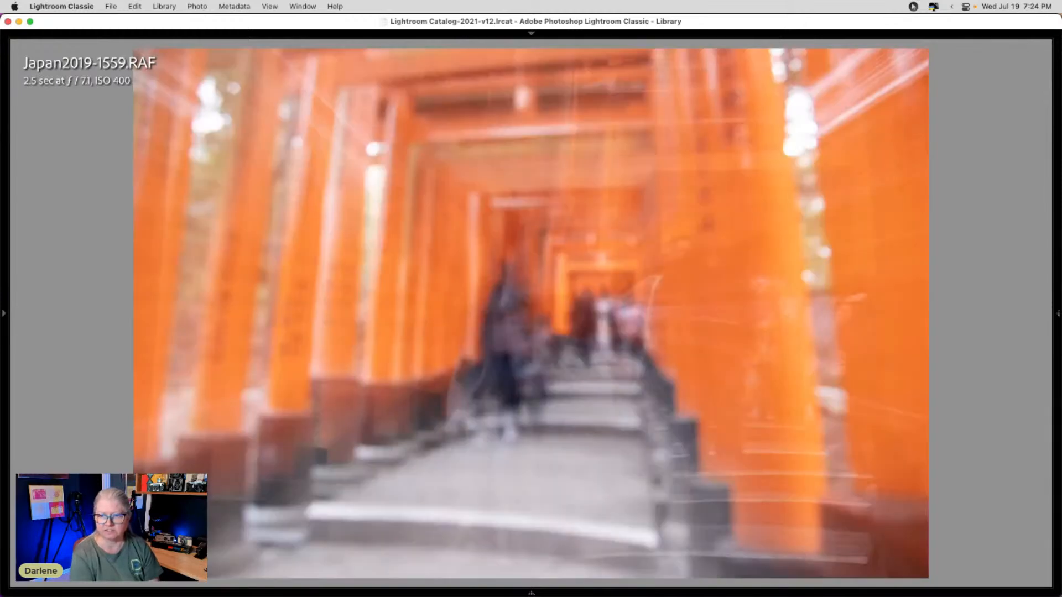
{"action": "key", "text": "Right"}
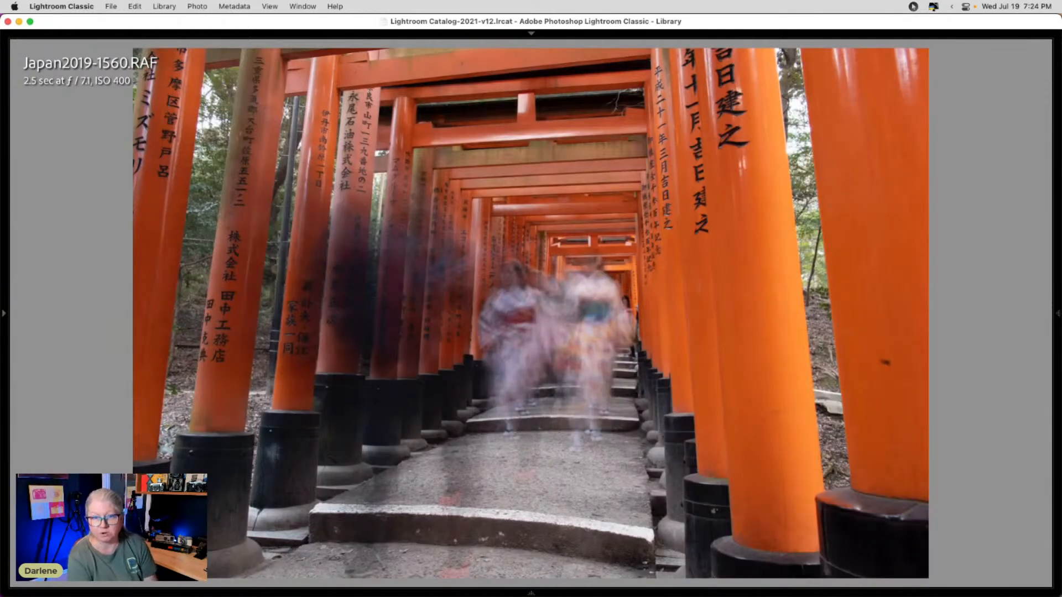
{"action": "key", "text": "Right"}
{"action": "key", "text": "Right"}
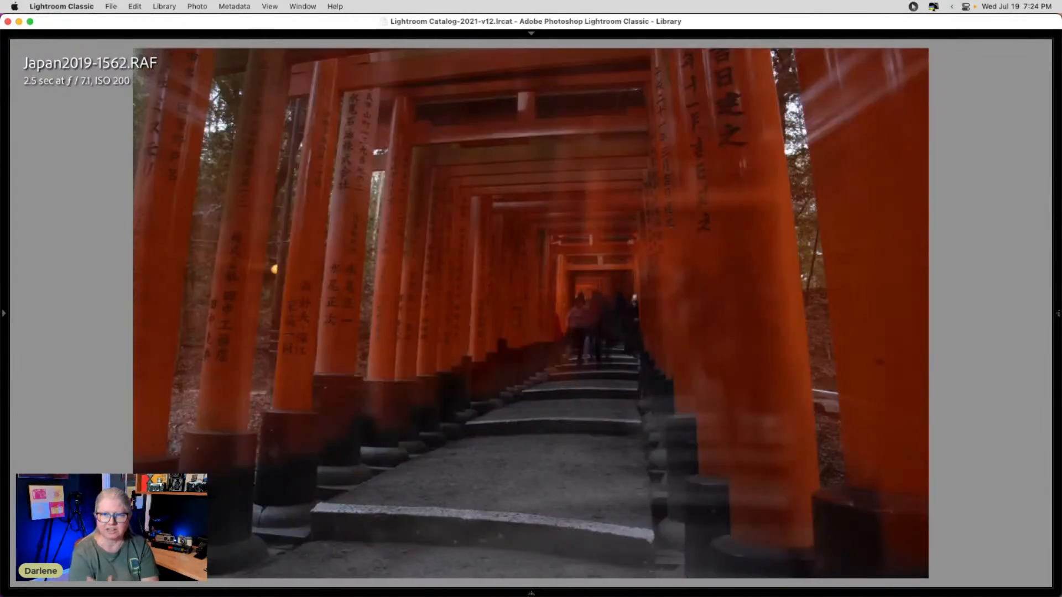
{"action": "key", "text": "Right"}
{"action": "key", "text": "Right"}
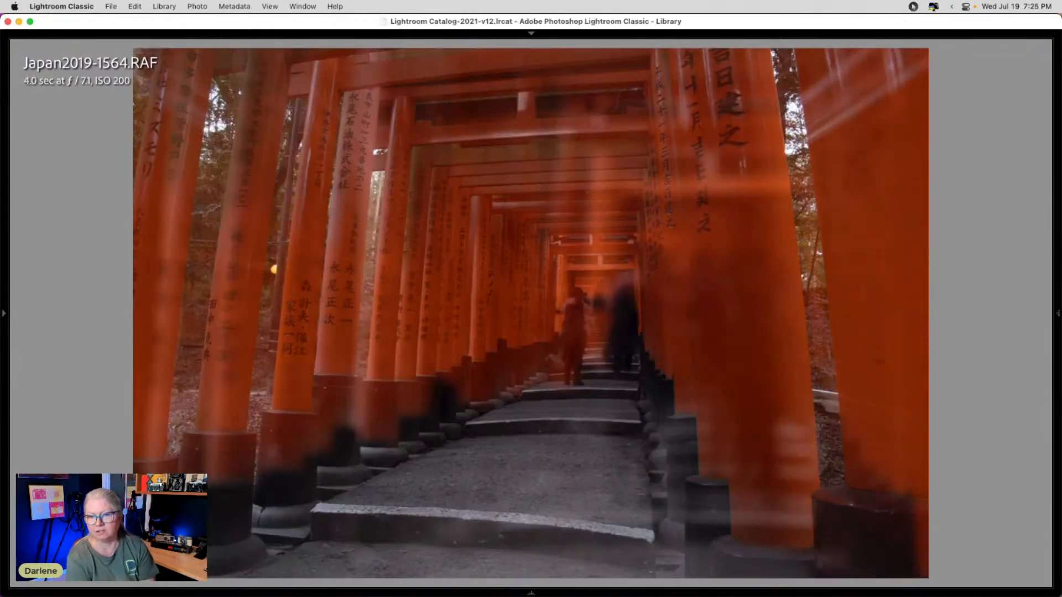
{"action": "key", "text": "Right"}
{"action": "key", "text": "Right"}
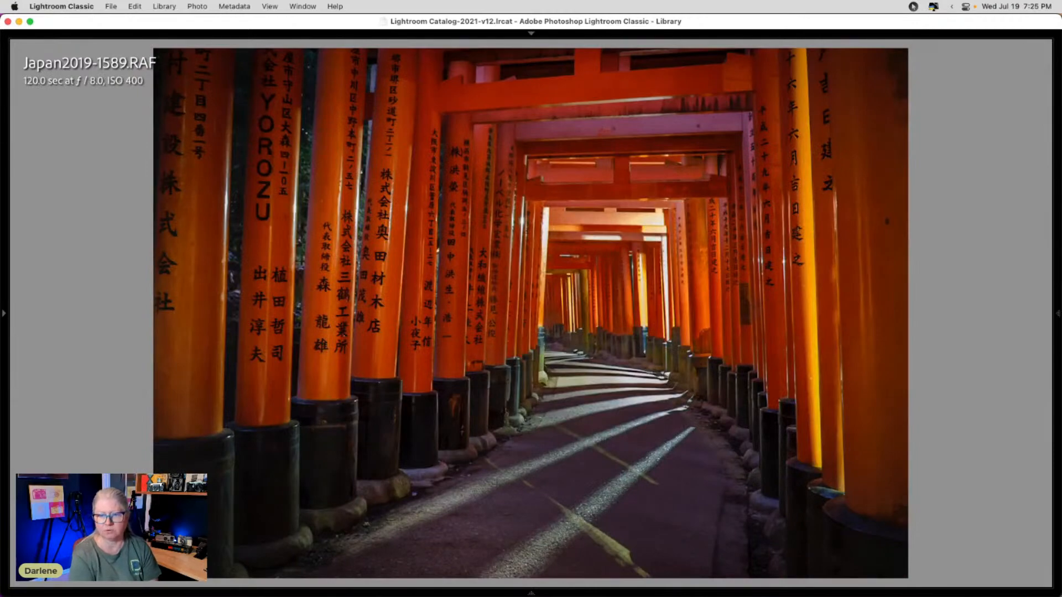
Step: Compare the raw and edited versions of the night torii gate photo Japan2019-1599
{"action": "key", "text": "Right"}
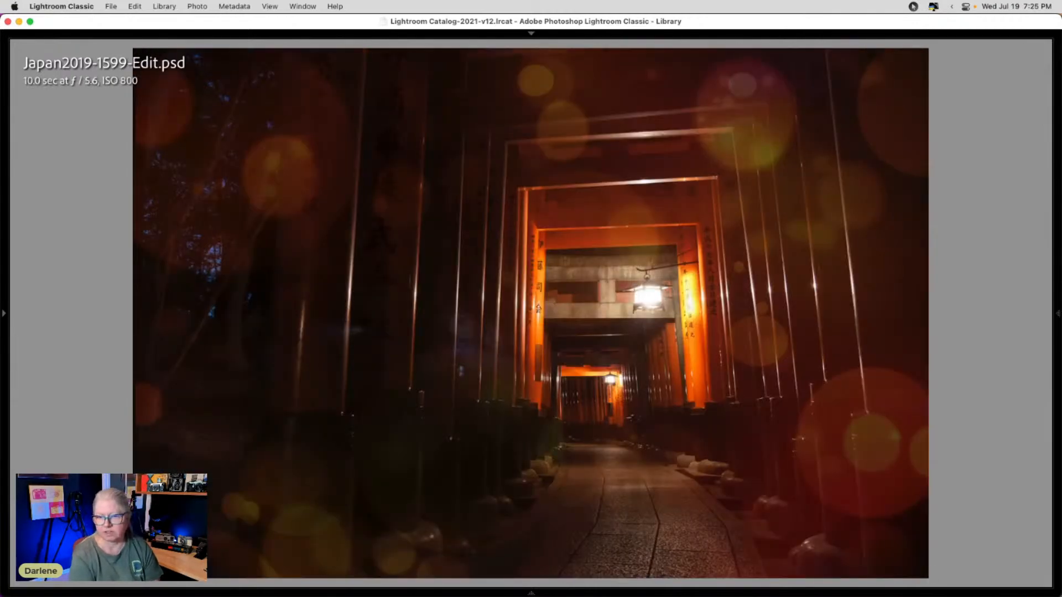
{"action": "key", "text": "Right"}
{"action": "key", "text": "Left"}
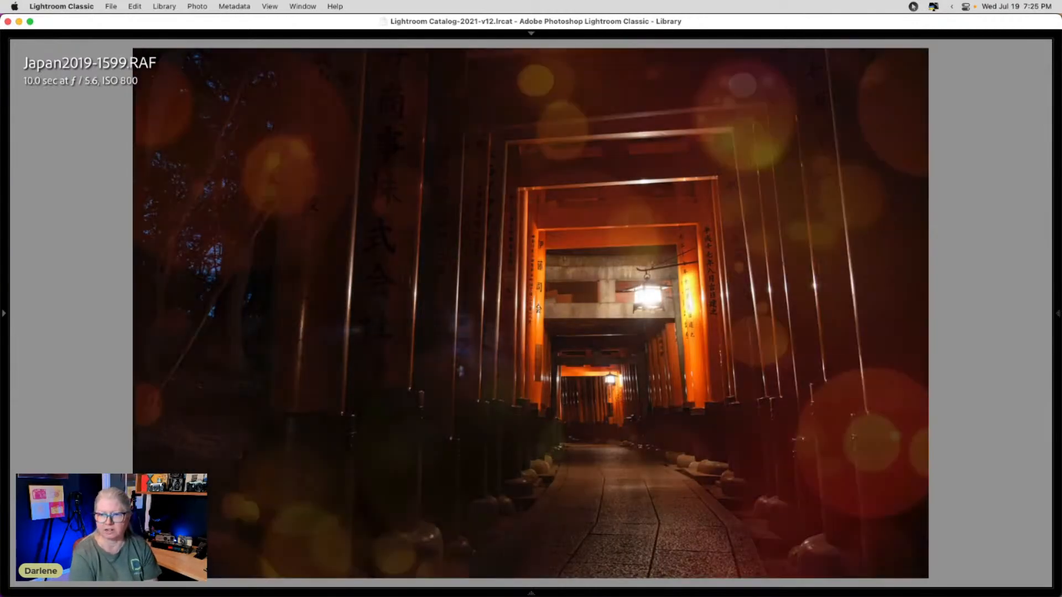
{"action": "key", "text": "Right"}
Step: View the Japan2019-2337 lantern versions with bokeh overlays and continue to the feather regalia photo powwow2019-0005
{"action": "key", "text": "Right"}
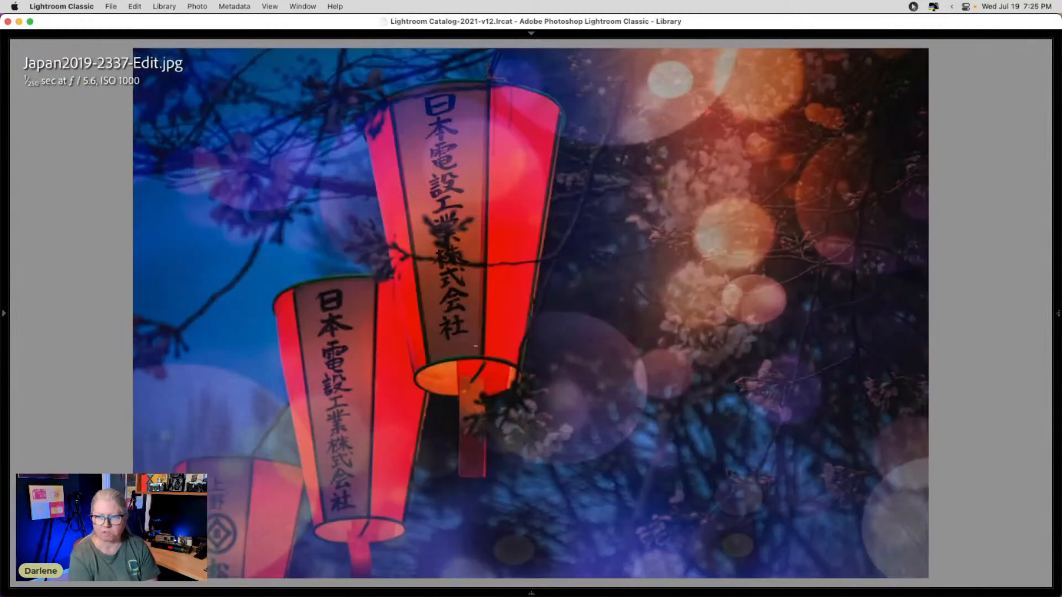
{"action": "key", "text": "Right"}
{"action": "key", "text": "Right"}
{"action": "key", "text": "Right"}
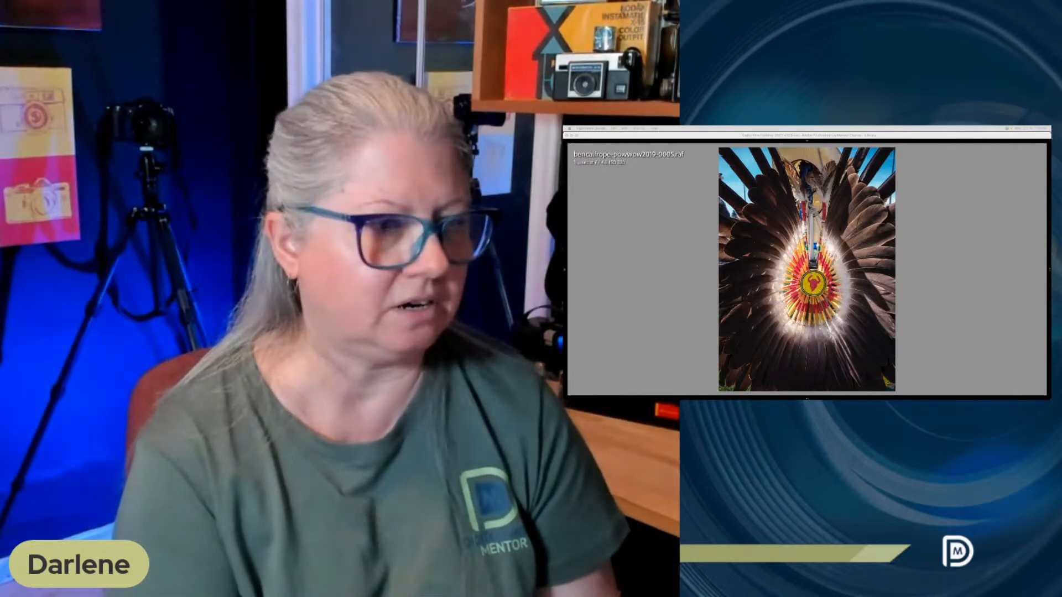
Step: View the close-up regalia series from powwow2019-0201 through orange-shirt-day-run-2021-0101
{"action": "left_click", "coordinate": [928, 316]}
{"action": "key", "text": "Right"}
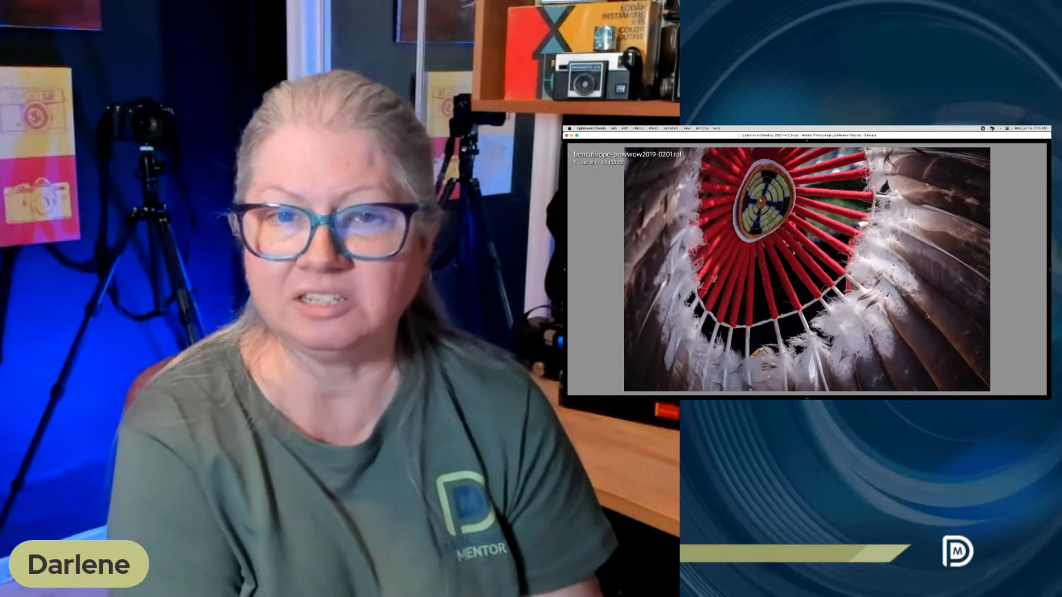
{"action": "key", "text": "Right"}
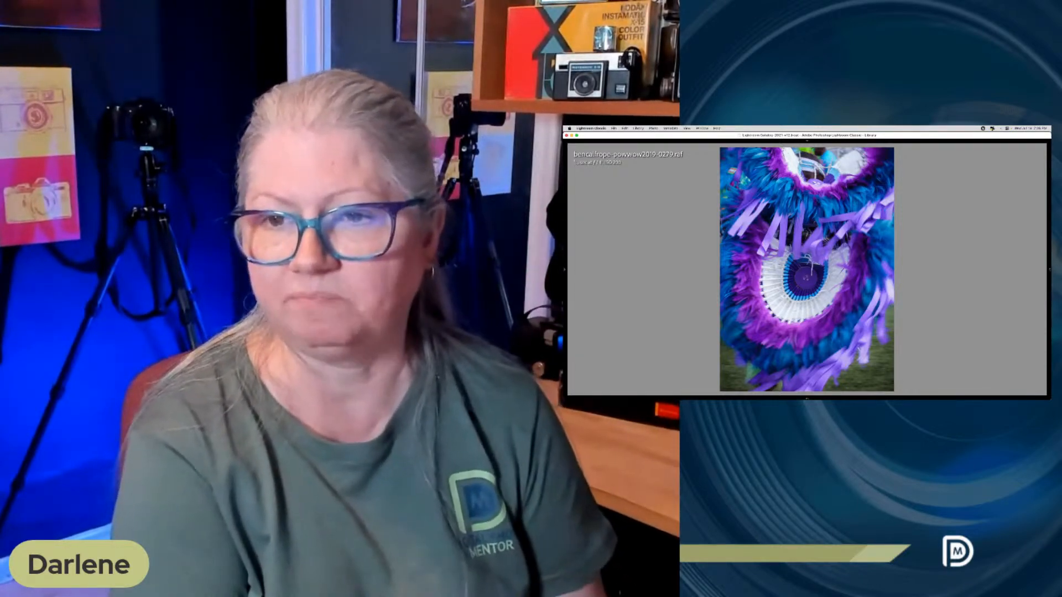
{"action": "key", "text": "Right"}
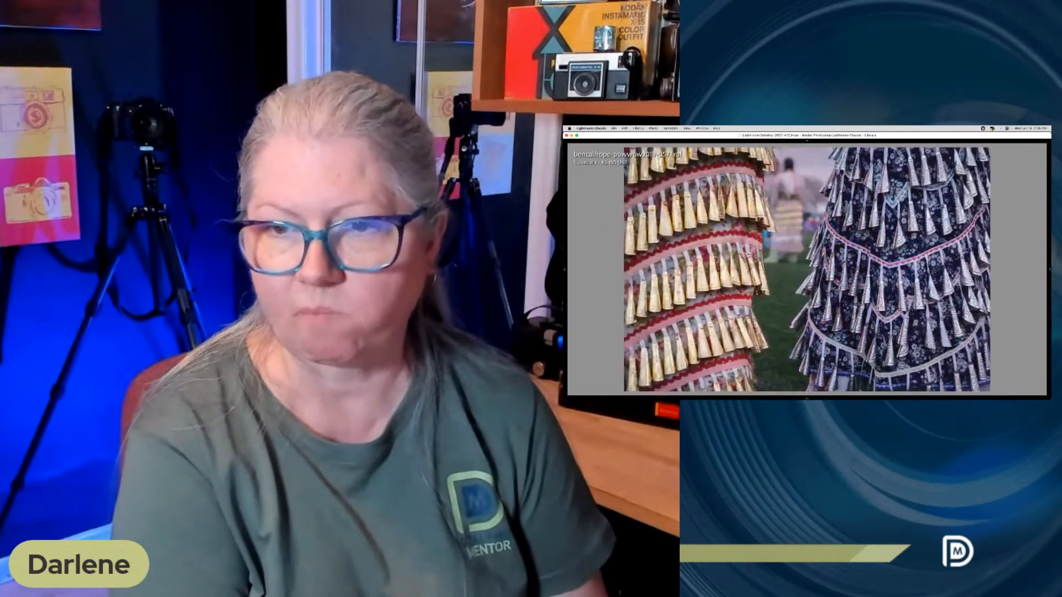
{"action": "key", "text": "Right"}
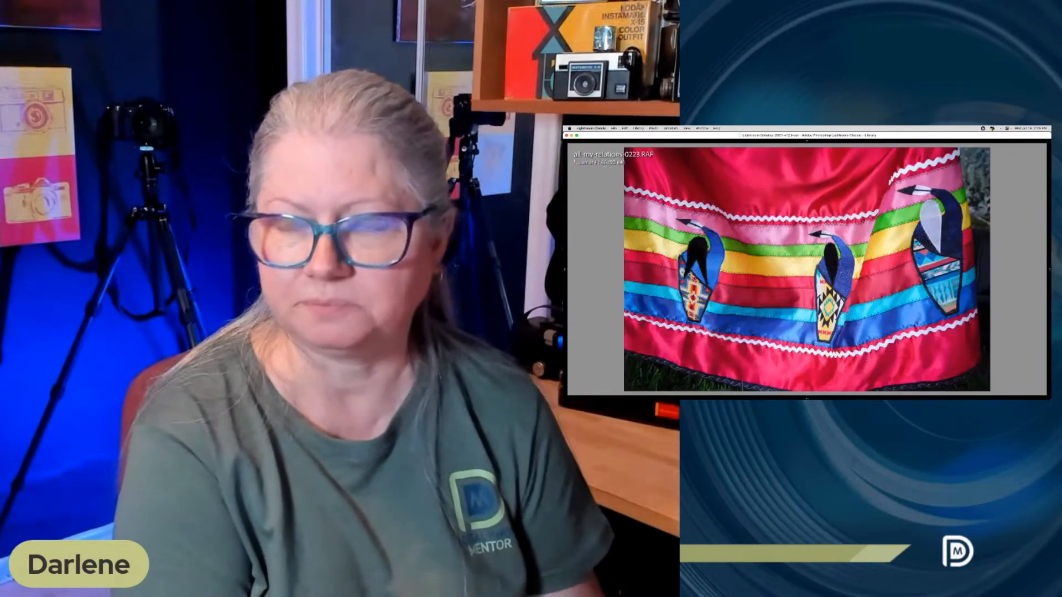
{"action": "key", "text": "Right"}
{"action": "key", "text": "Right"}
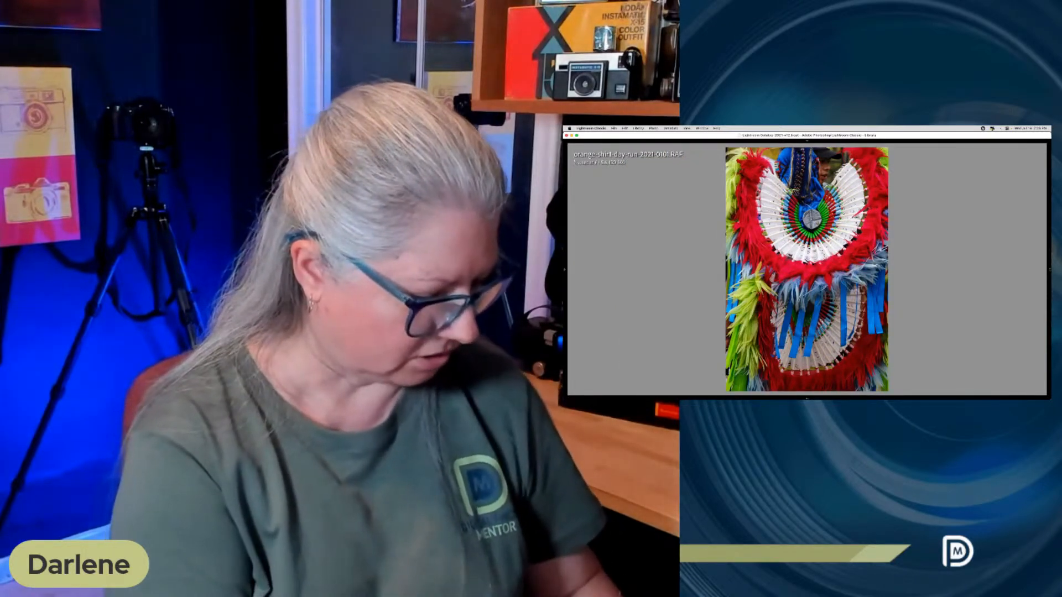
Step: Preview the orange-shirt-day-run photo full screen, and return to the thumbnail grid to browse back to the earlier abstracts
{"action": "key", "text": "f"}
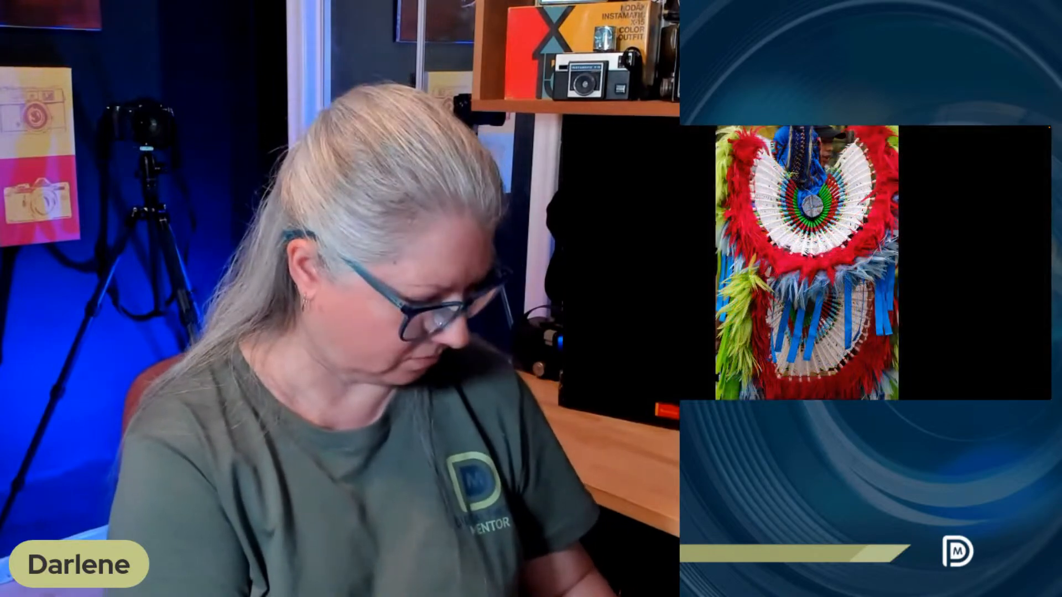
{"action": "key", "text": "g"}
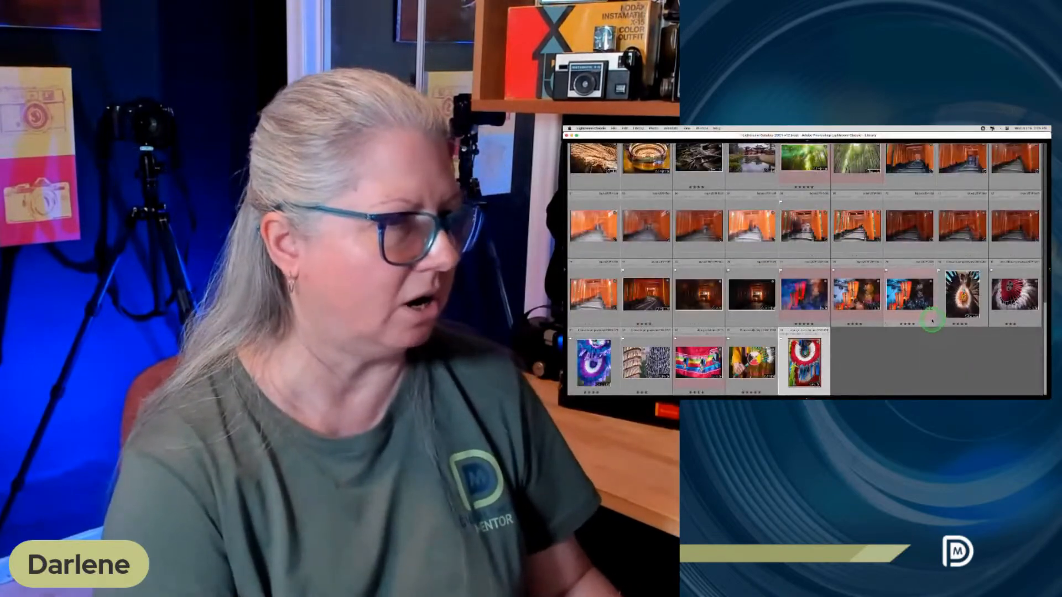
{"action": "scroll", "coordinate": [932, 320], "scroll_direction": "up", "scroll_amount": 6}
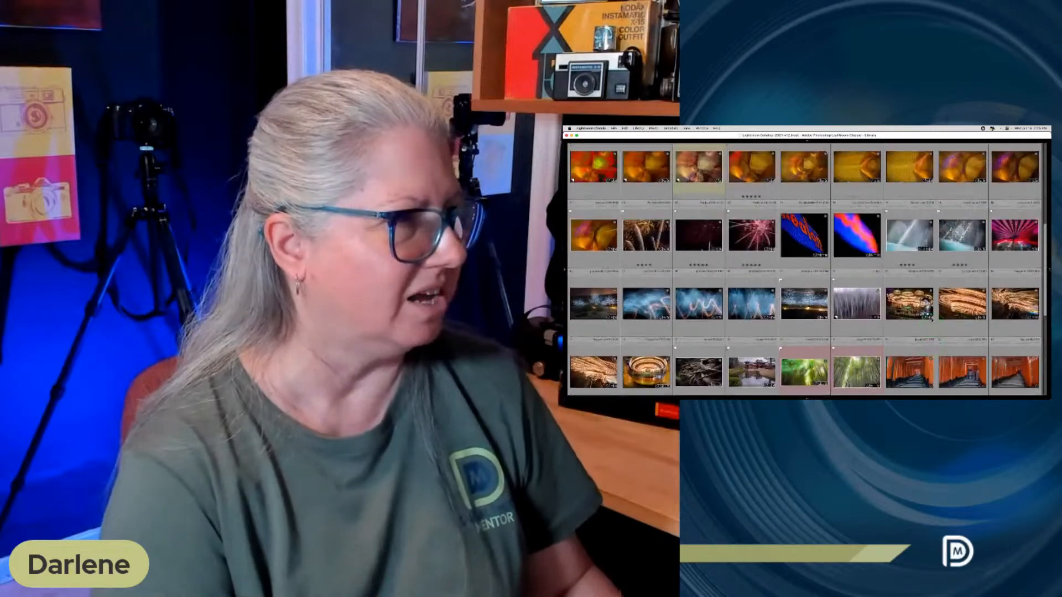
{"action": "scroll", "coordinate": [932, 320], "scroll_direction": "up", "scroll_amount": 6}
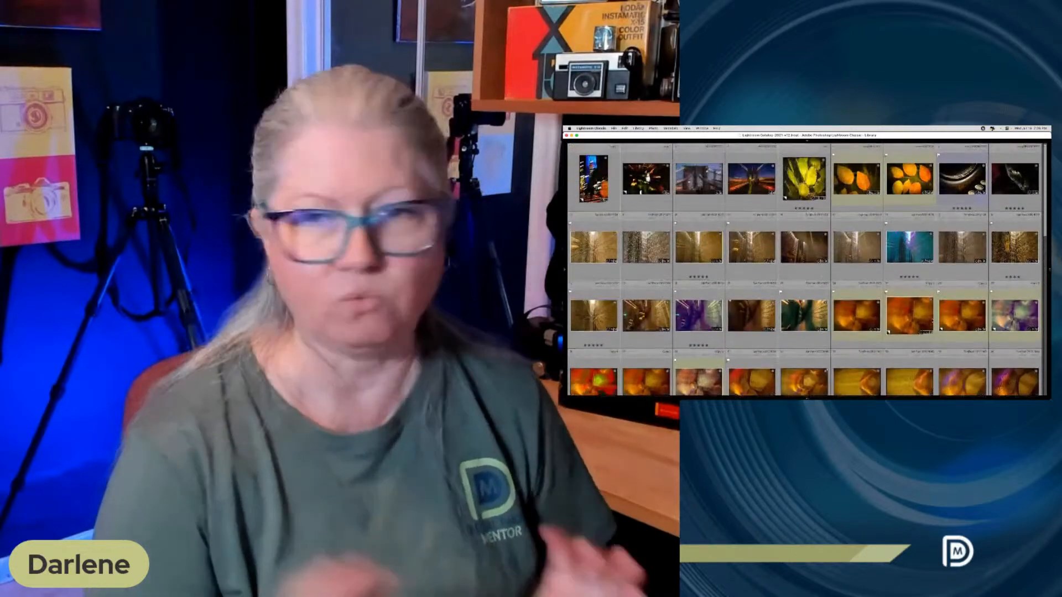